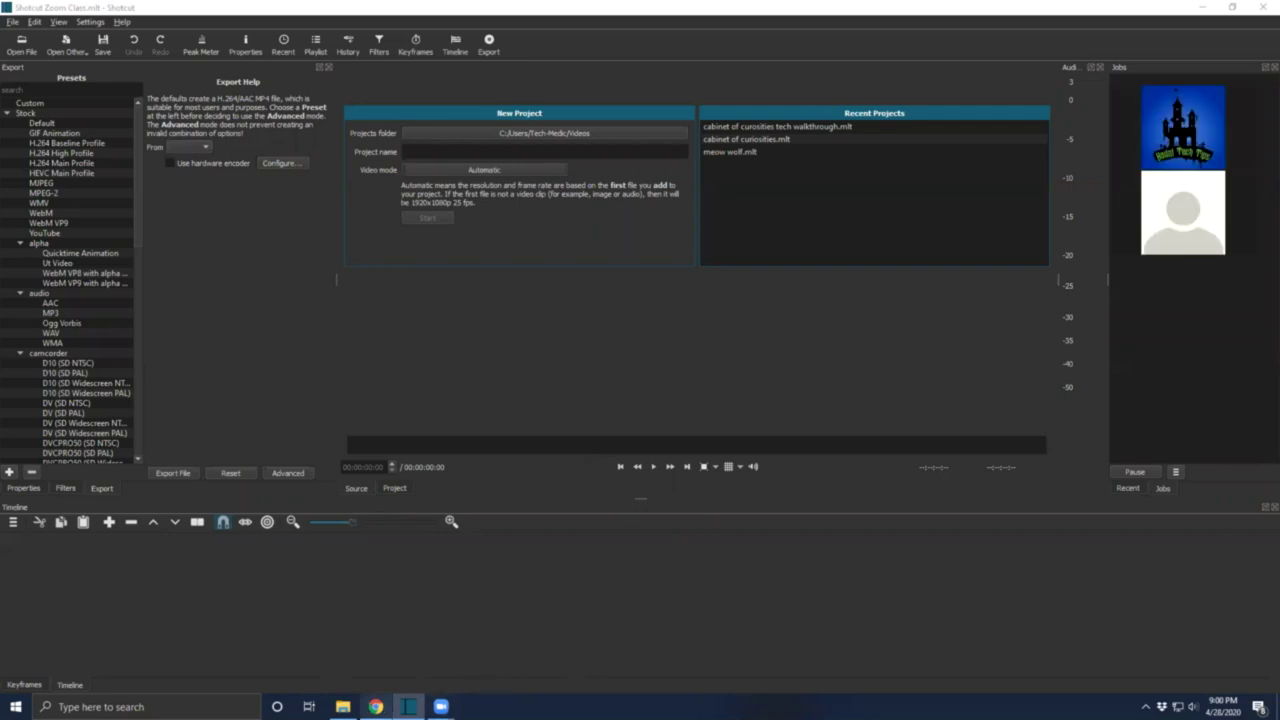
Switch to Chrome and look over the Shotcut home page, including its feature overview and quickstart section.
mouse_move(375, 706)
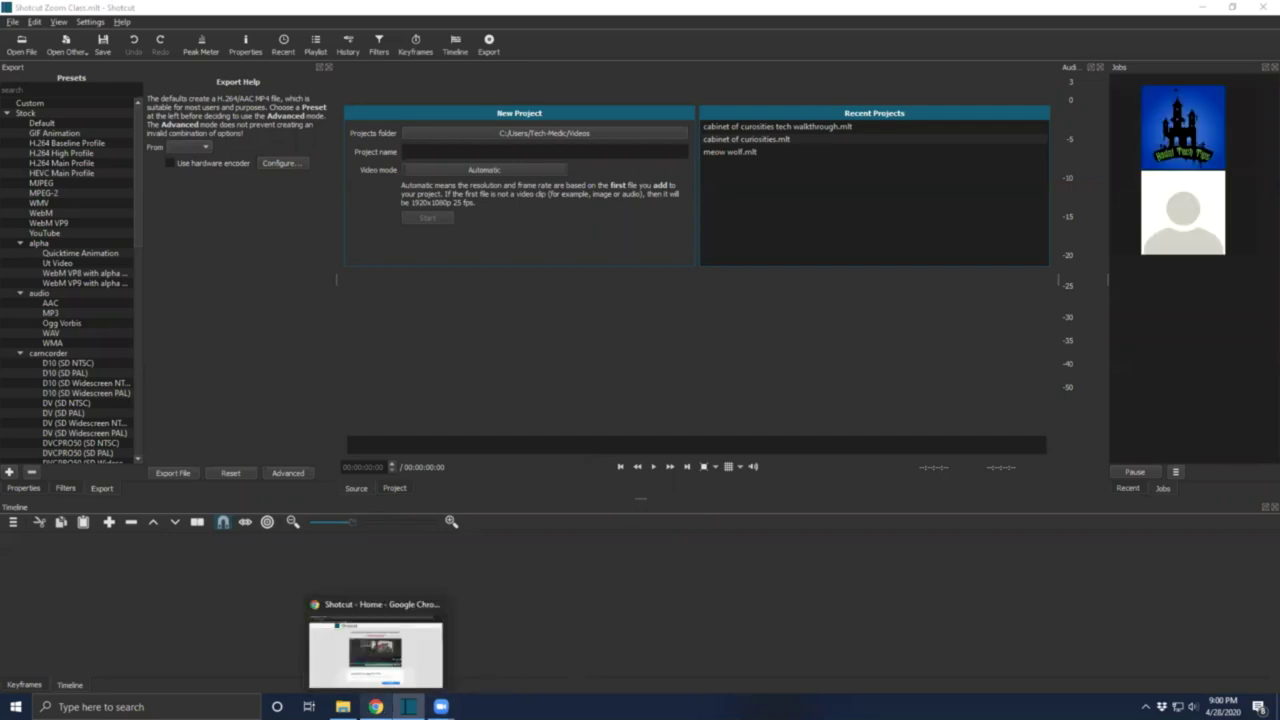
left_click(375, 650)
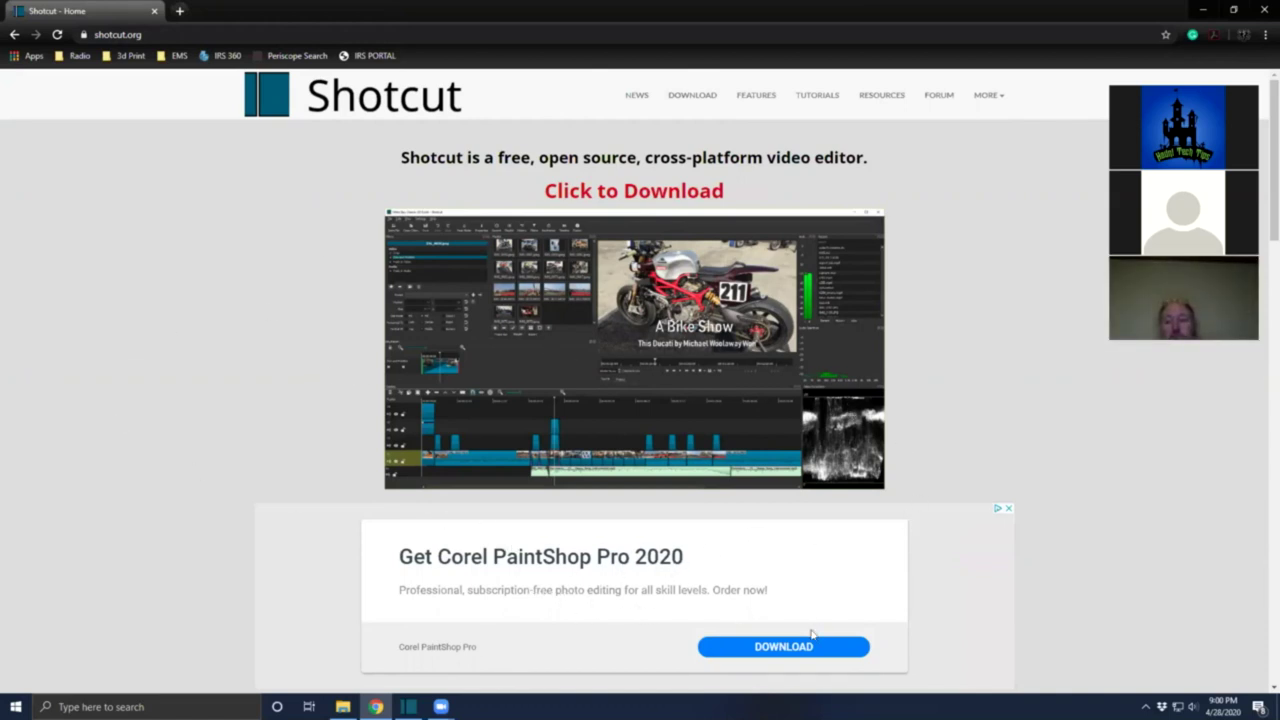
scroll(522, 615, "down", 1)
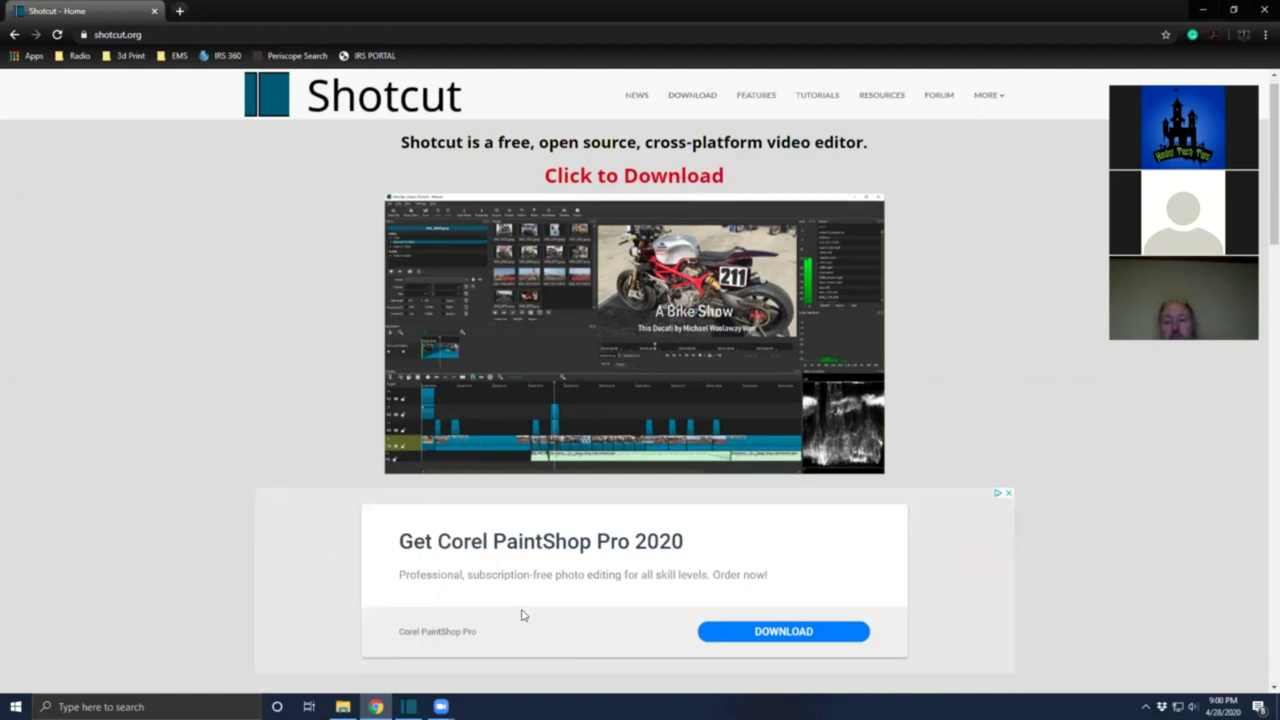
scroll(522, 615, "down", 7)
scroll(622, 472, "up", 2)
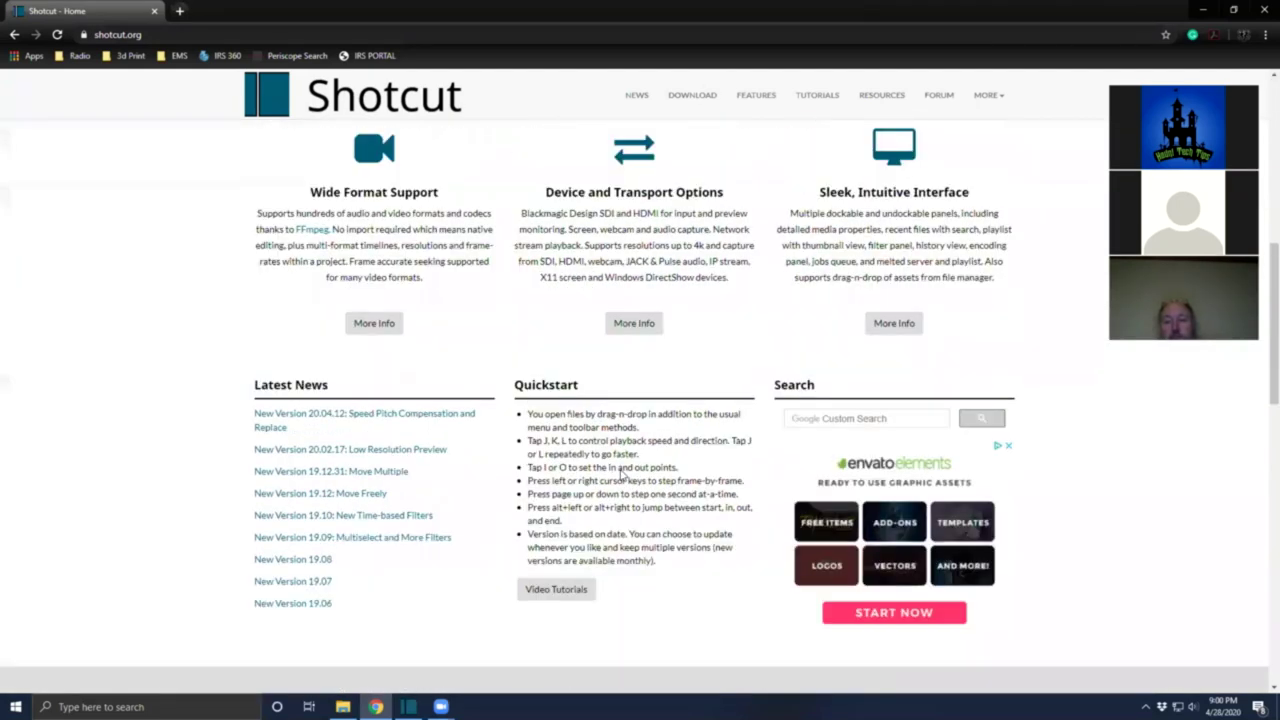
scroll(622, 472, "up", 7)
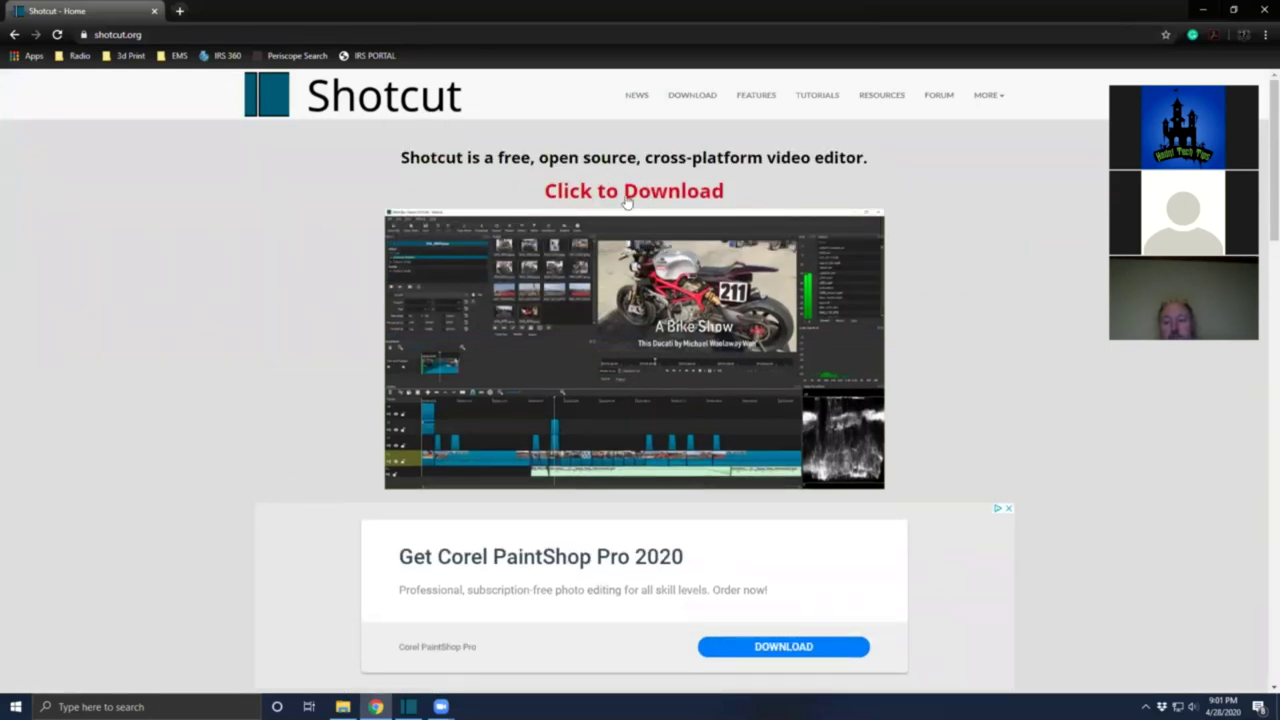
Open the Shotcut website's download page and view the Windows installer options.
left_click(692, 97)
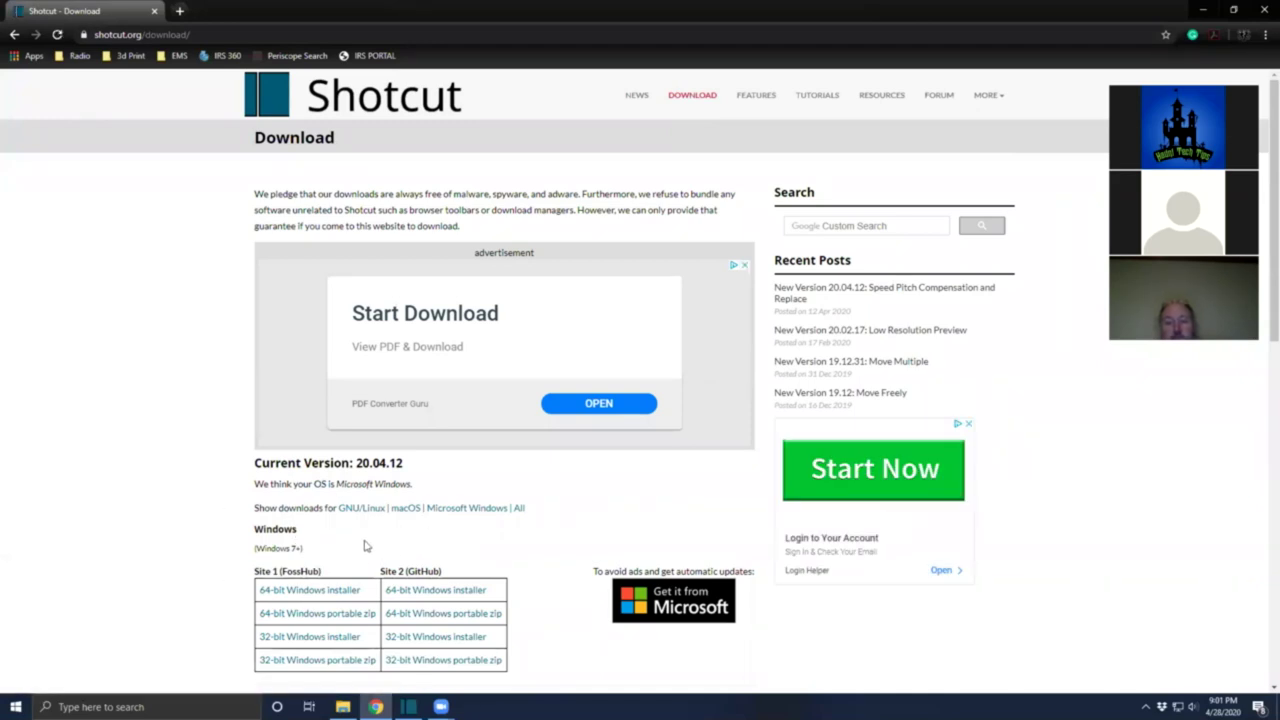
scroll(588, 508, "down", 1)
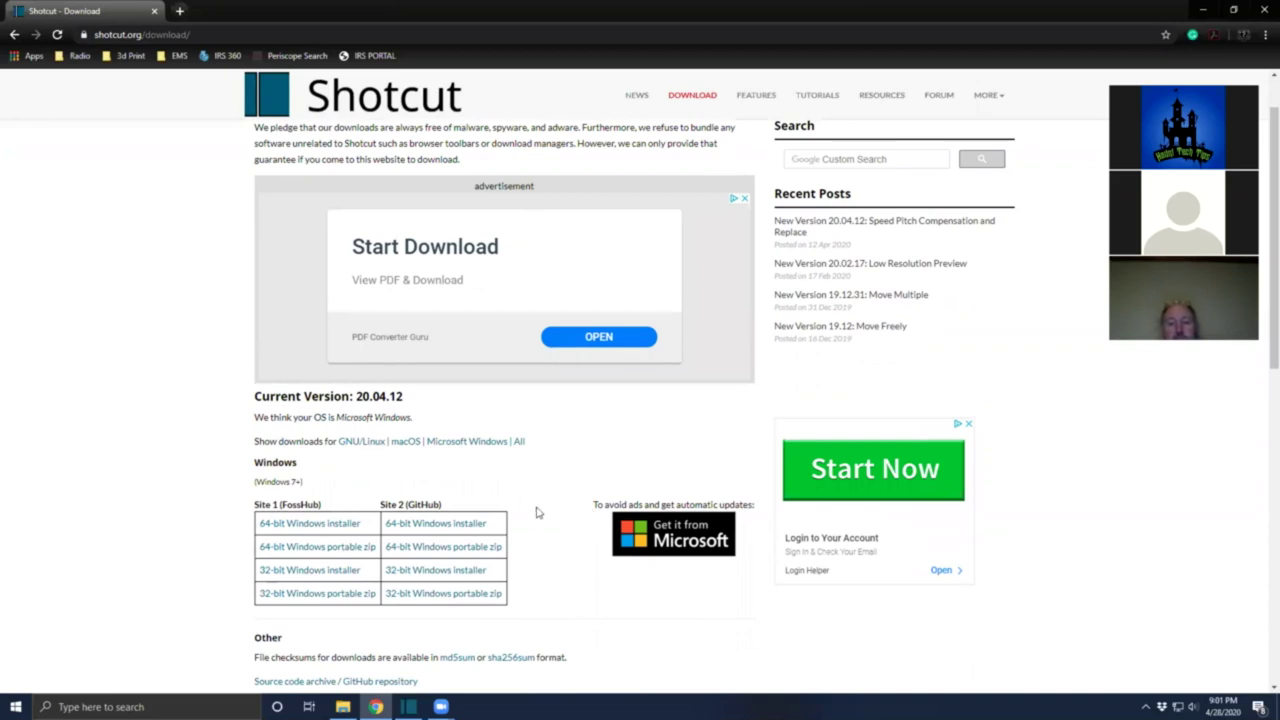
scroll(546, 480, "down", 2)
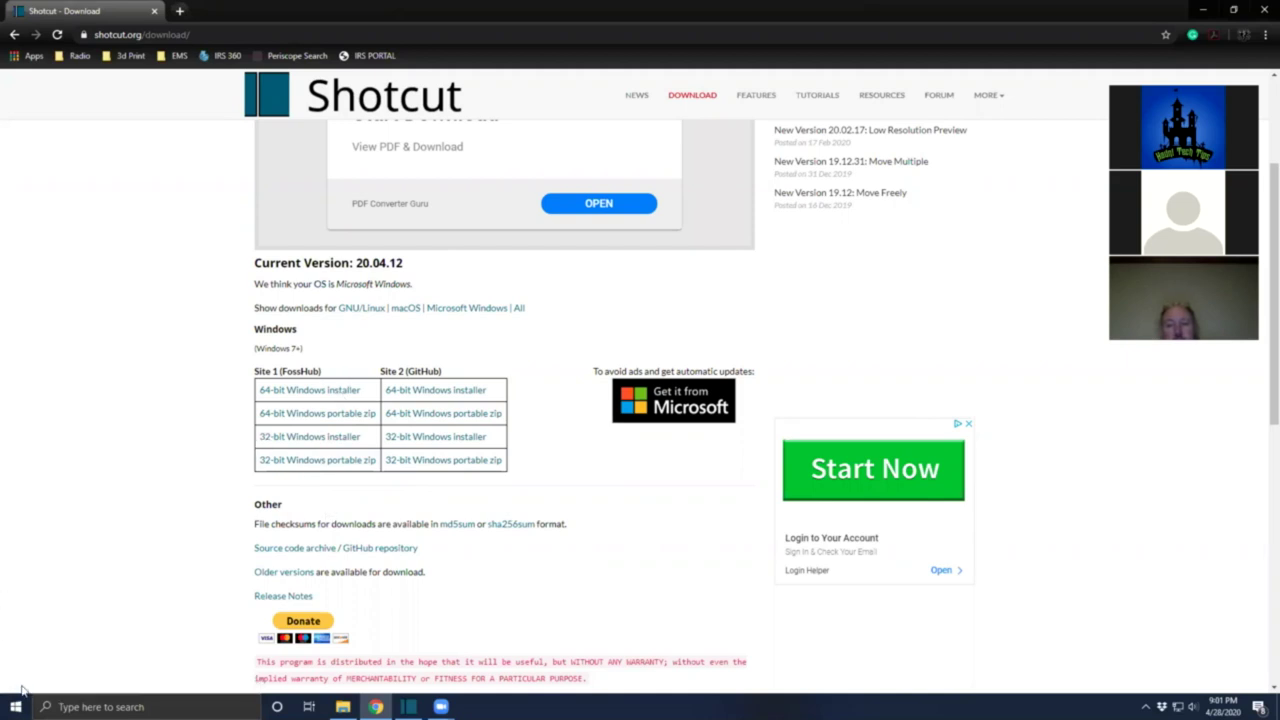
Find This PC with a search for "my computer", check the system type in its properties, and close both windows.
key("super+g")
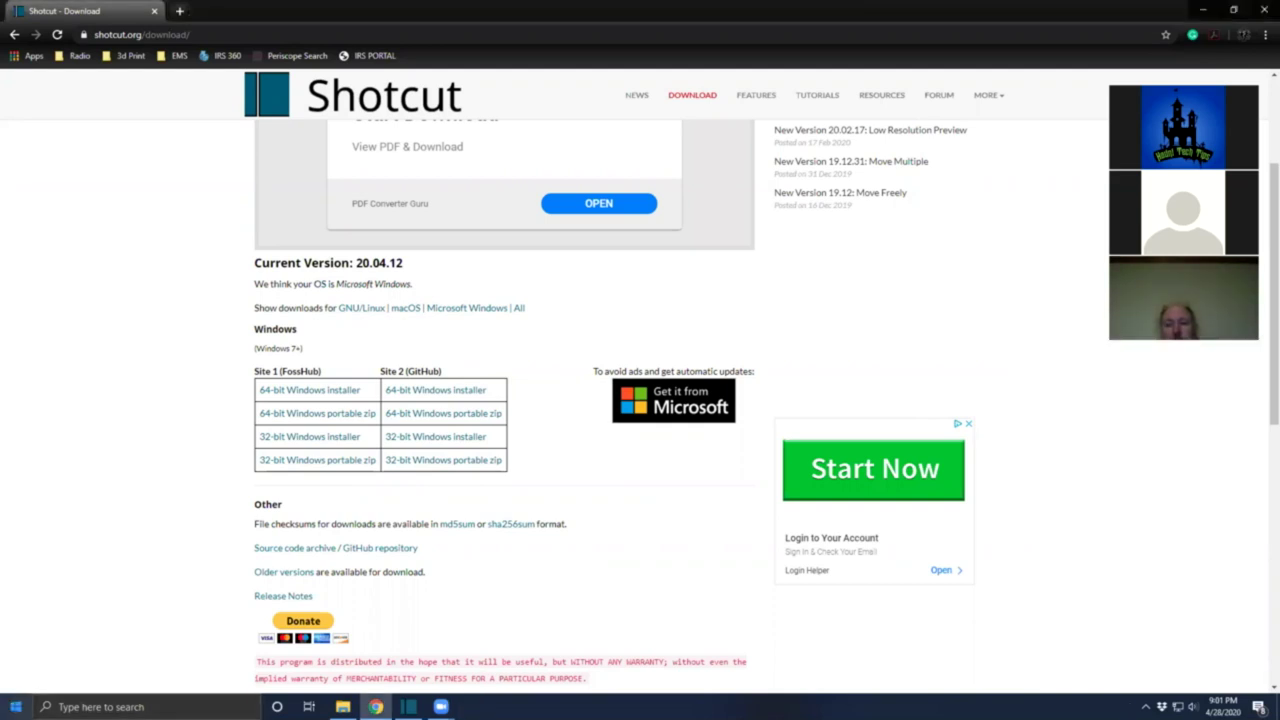
key("super")
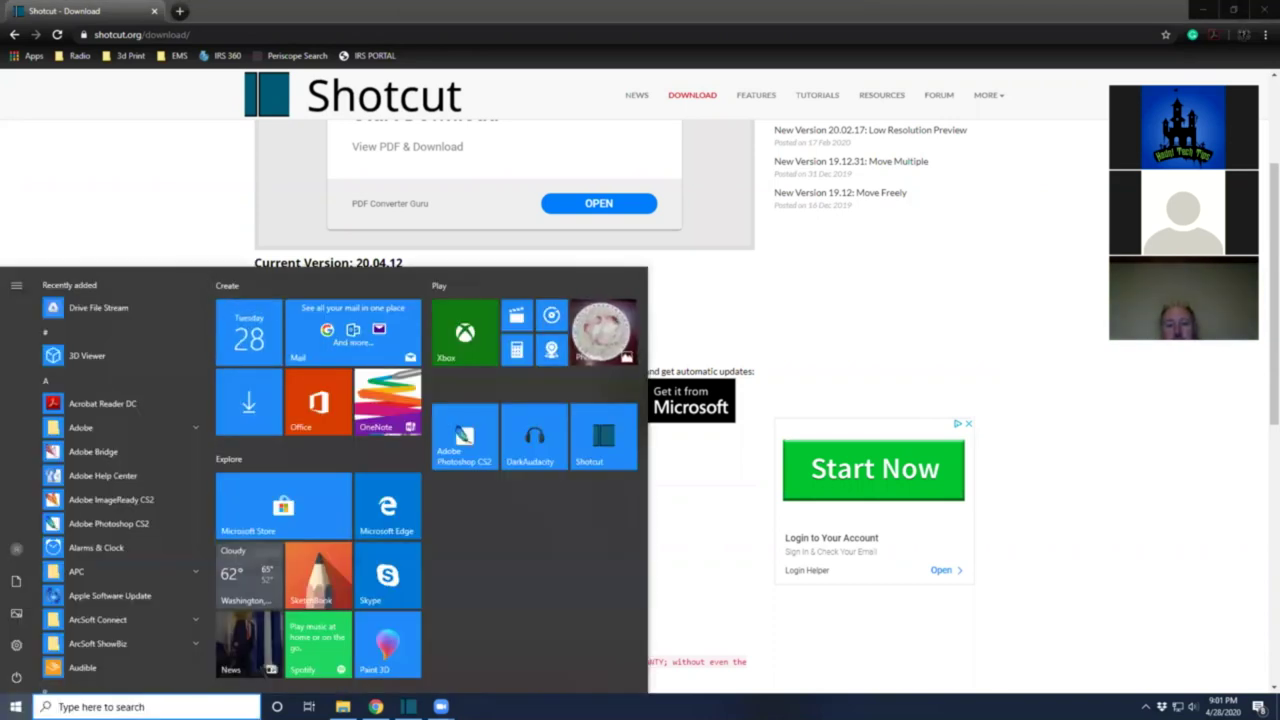
type("my")
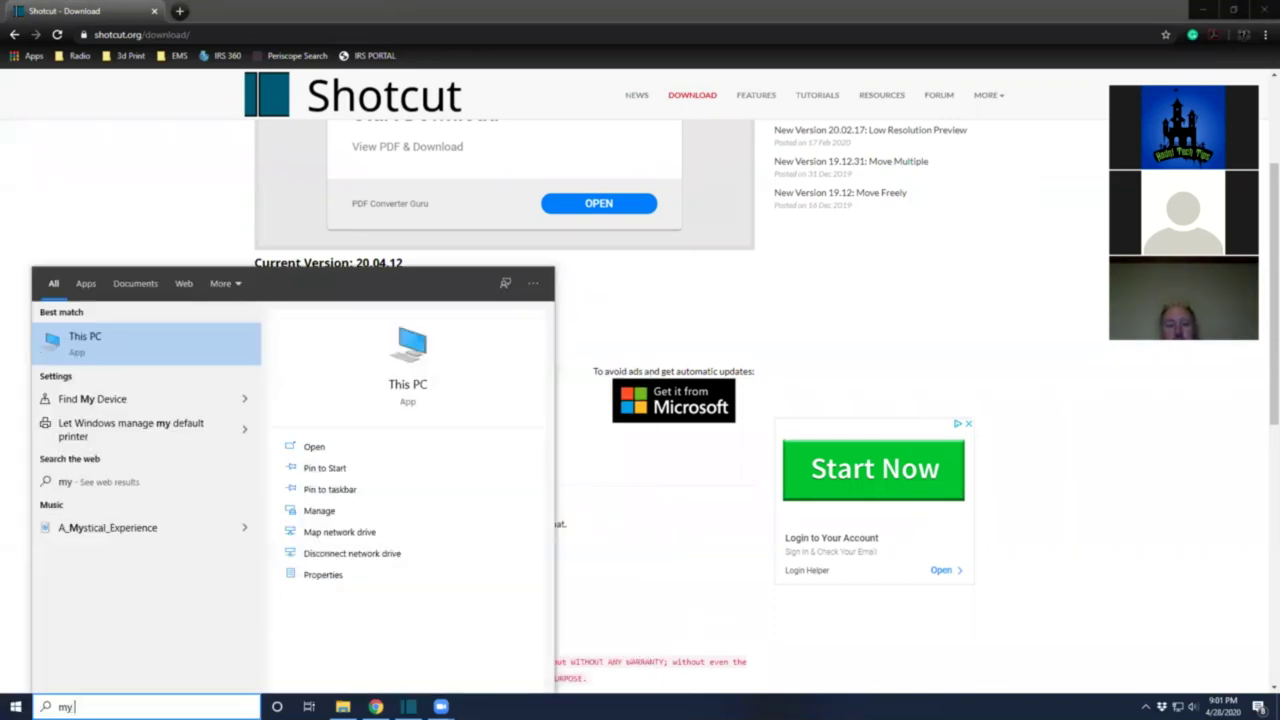
type(" computer")
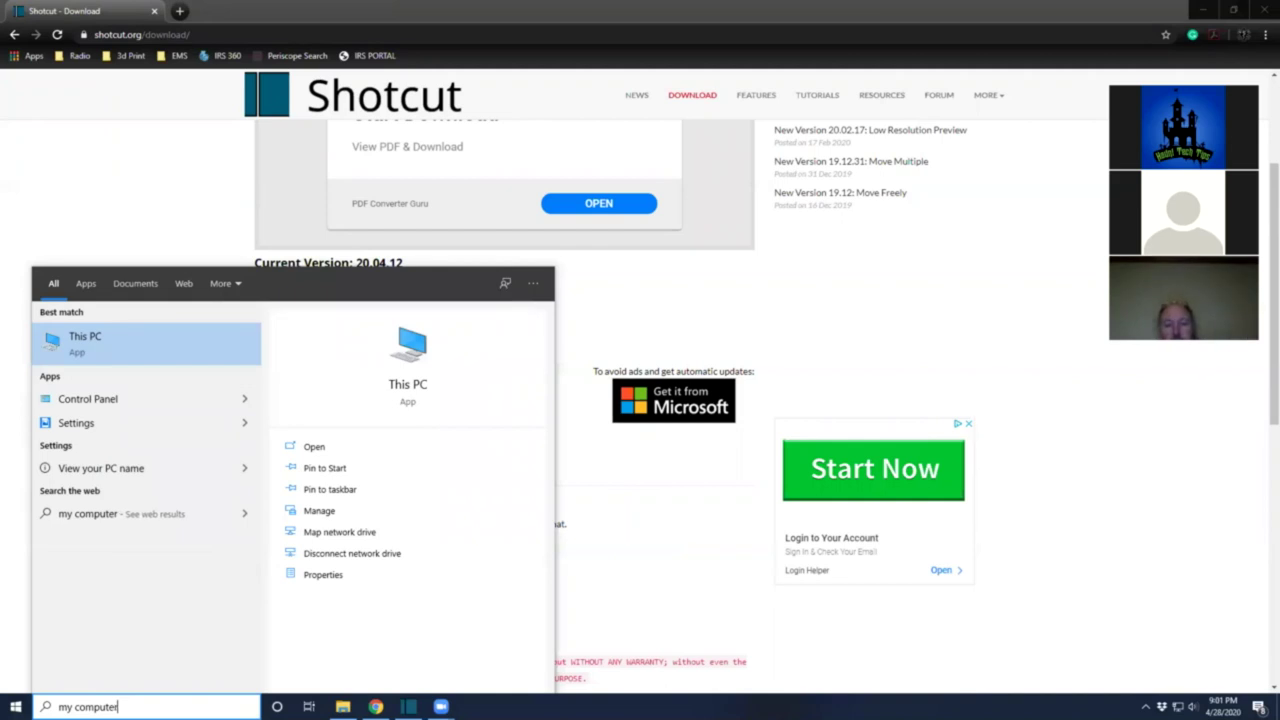
left_click(86, 342)
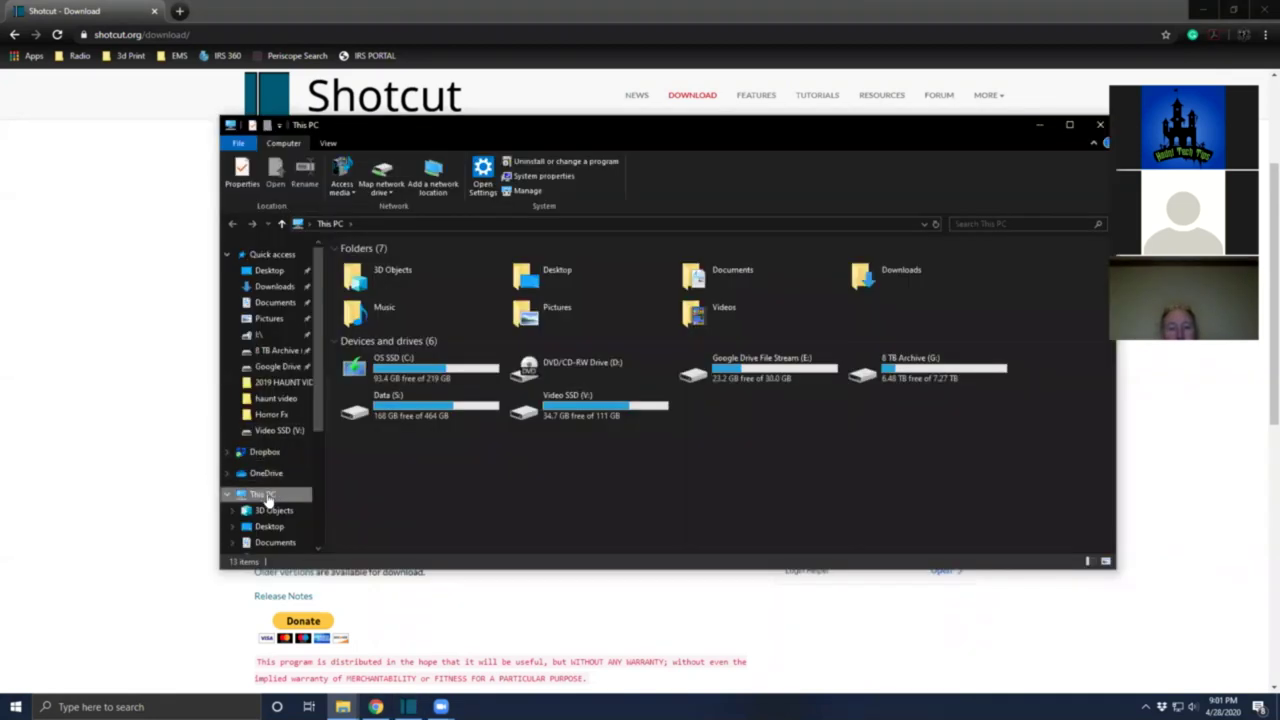
right_click(266, 500)
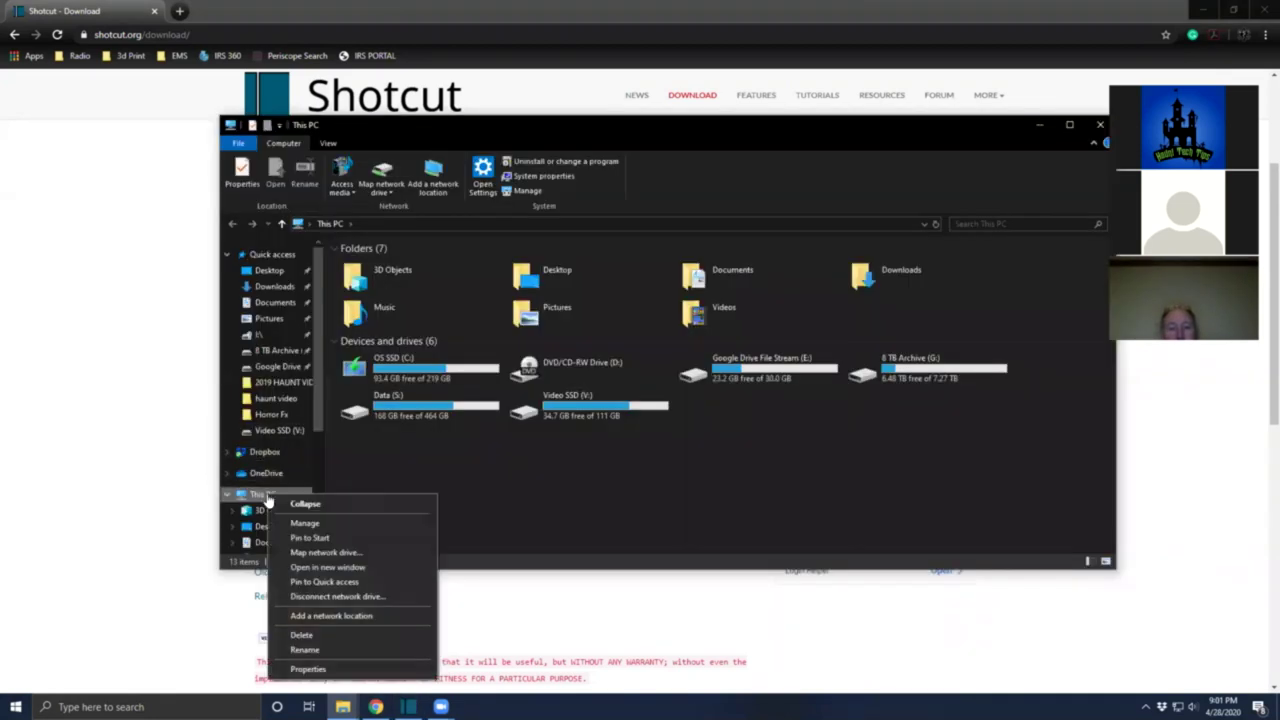
left_click(308, 666)
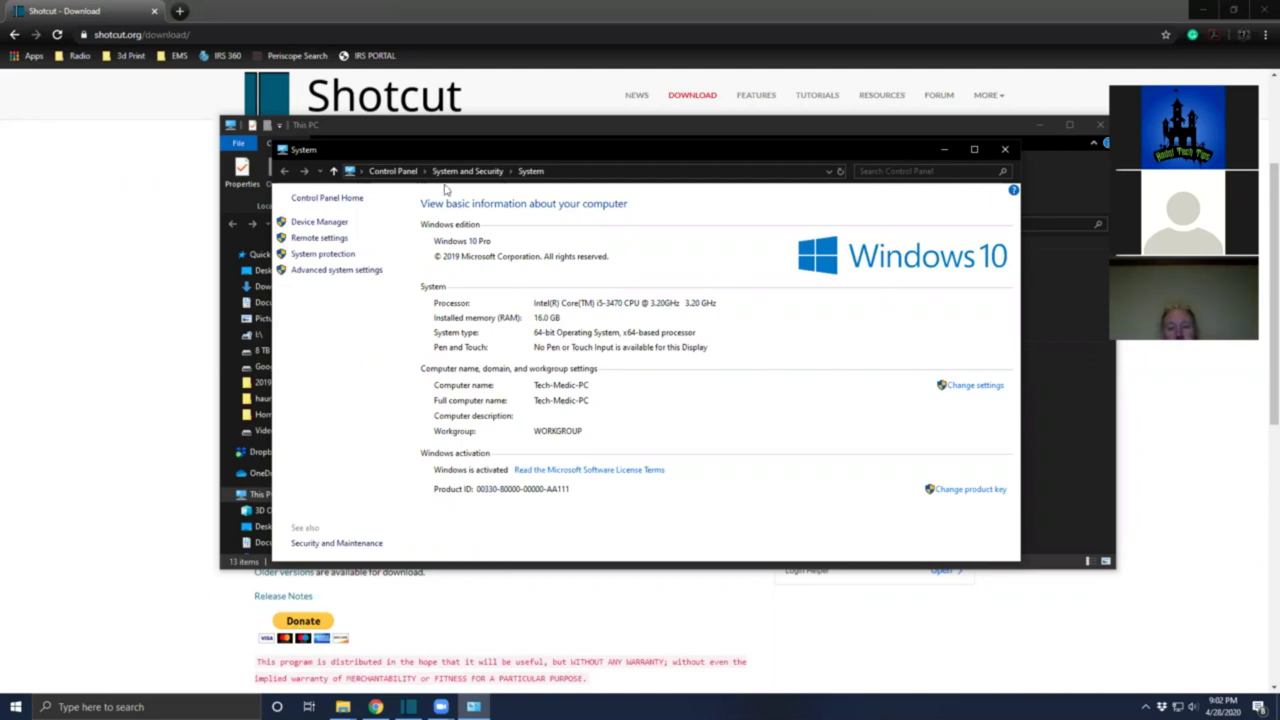
left_click(1005, 150)
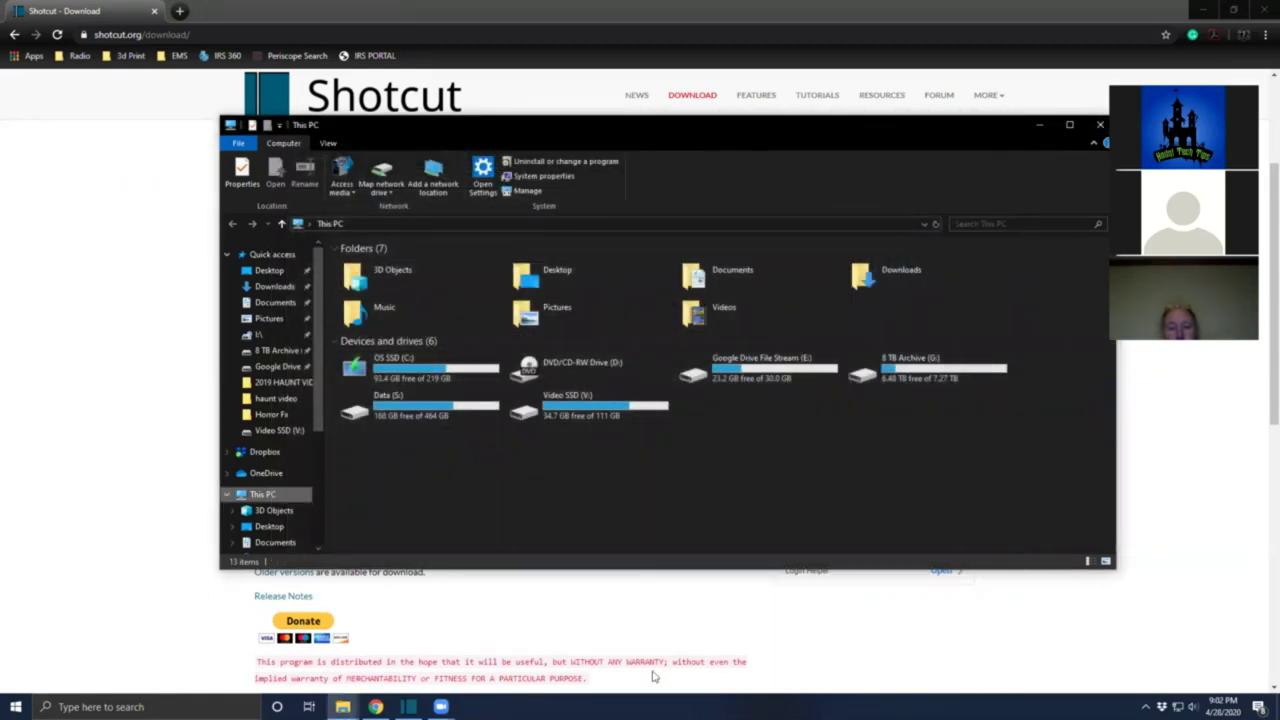
left_click_drag(757, 135, 691, 317)
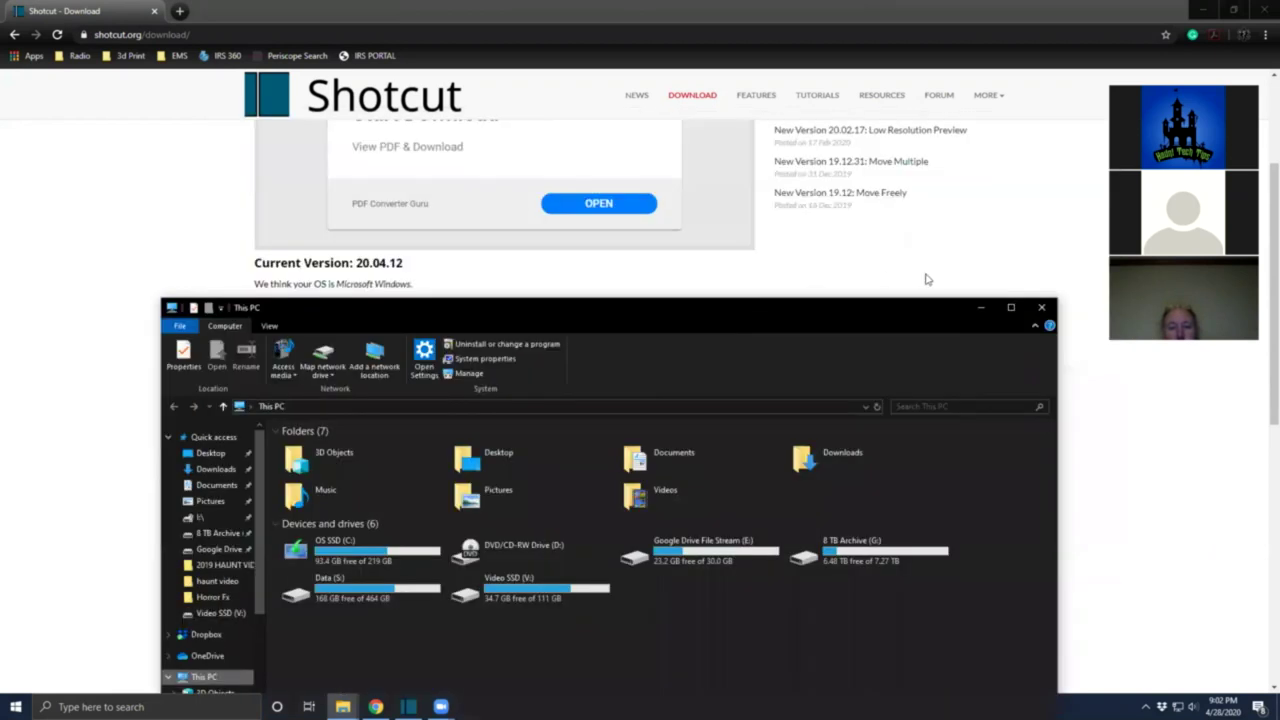
left_click(1050, 308)
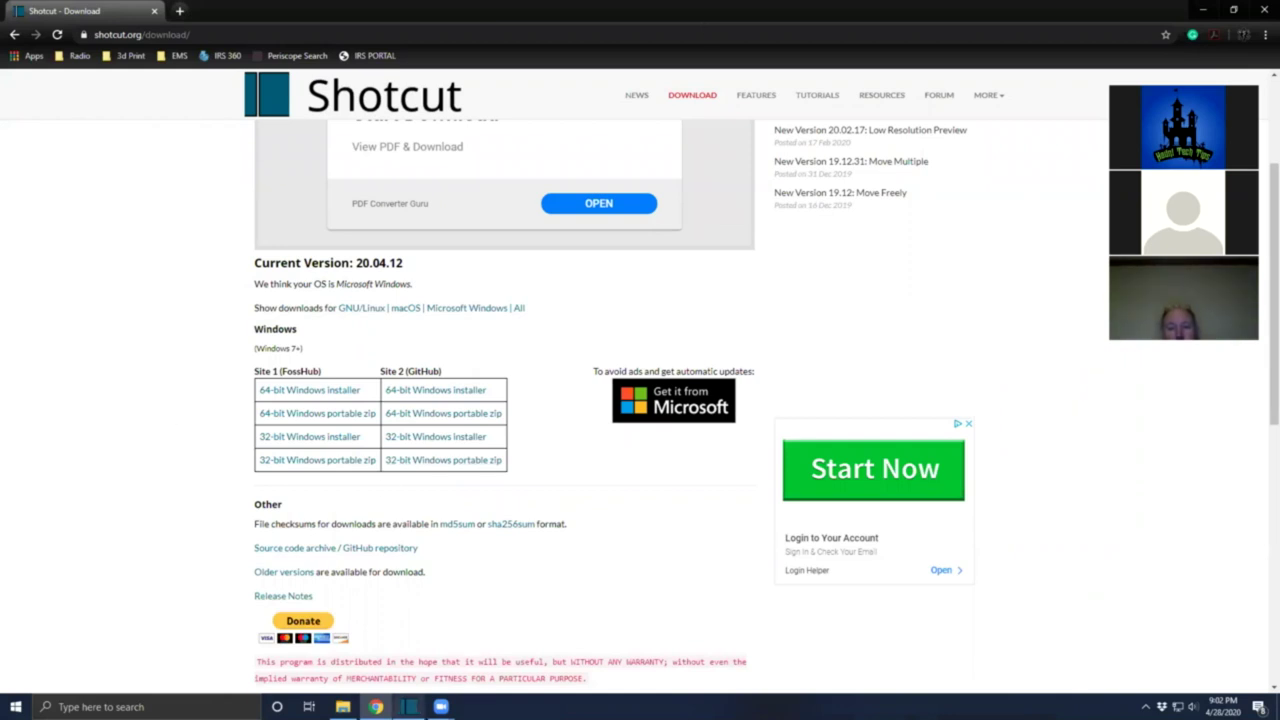
Switch to Shotcut, load Intro GLITCH Video from the Zoom Shotcut Class folder into the player, and pause playback.
left_click(409, 707)
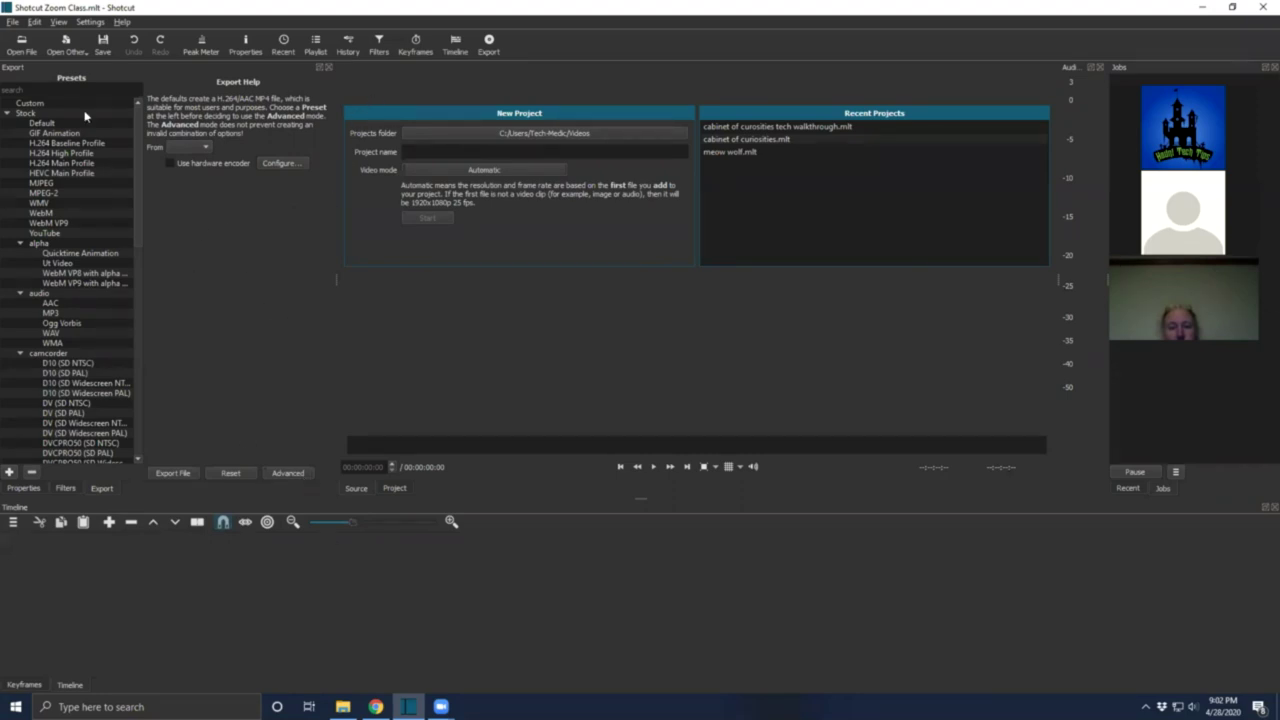
left_click(21, 45)
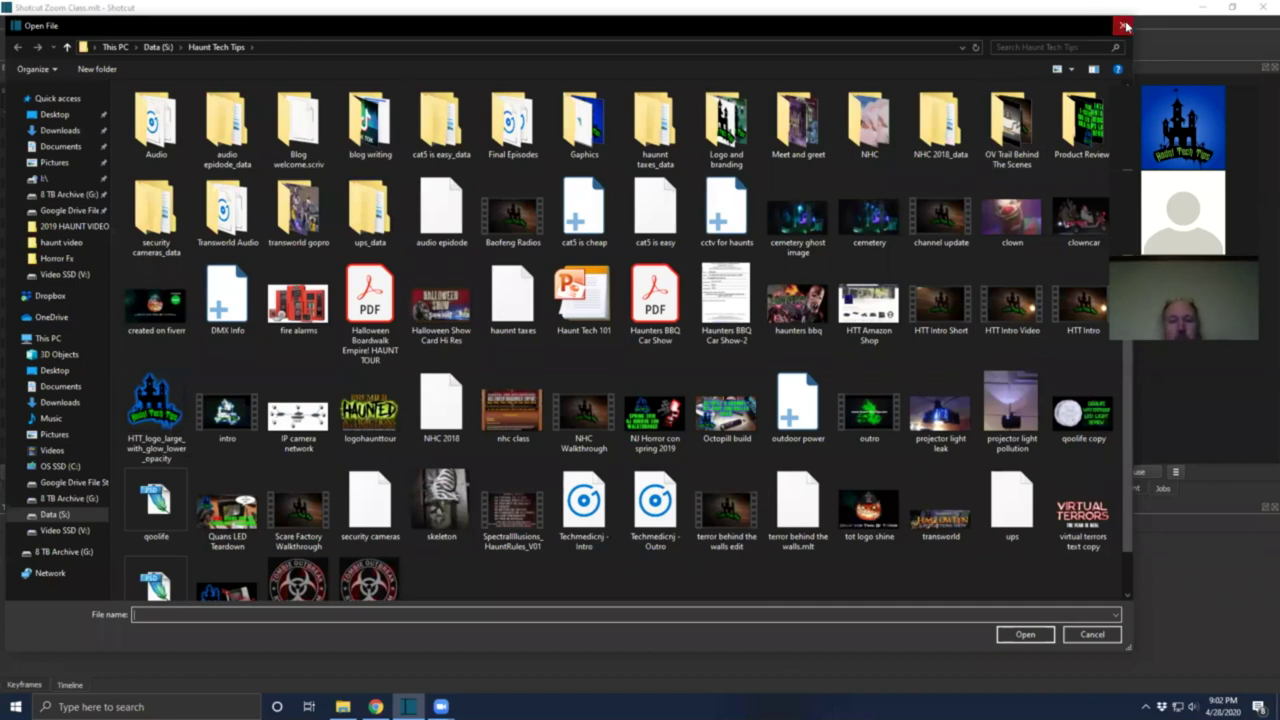
left_click(1125, 25)
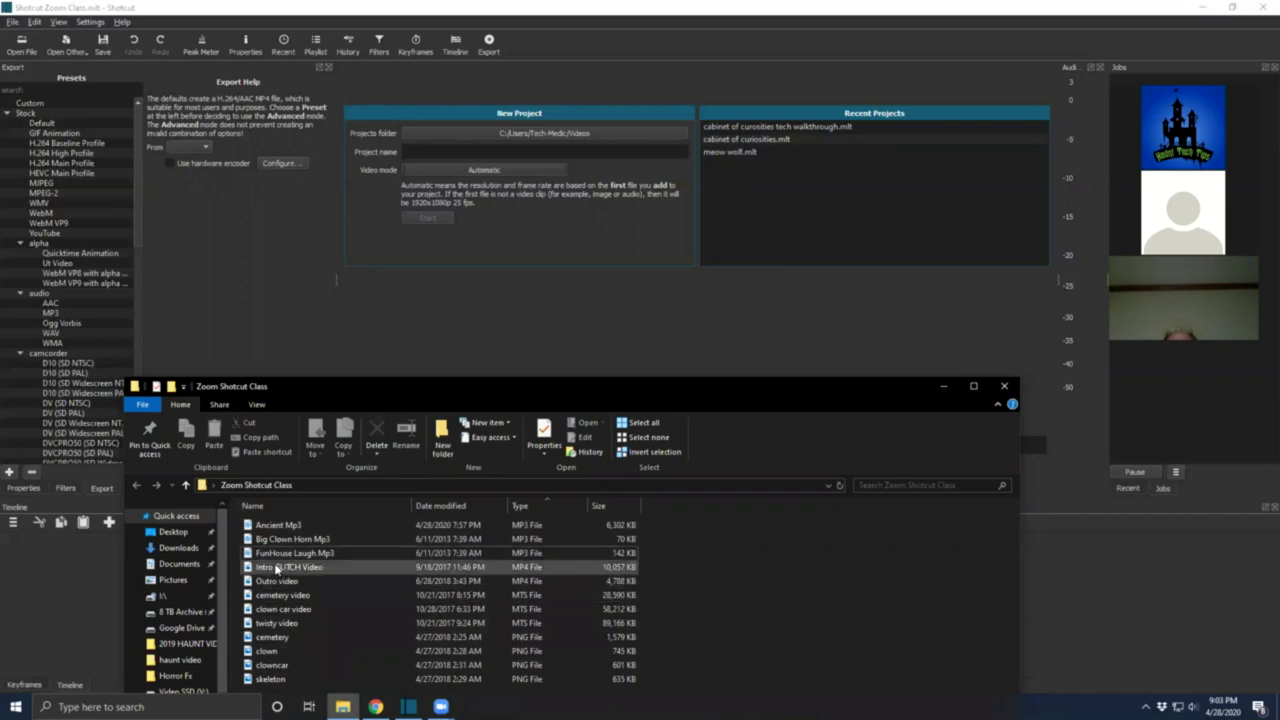
left_click_drag(300, 567, 452, 314)
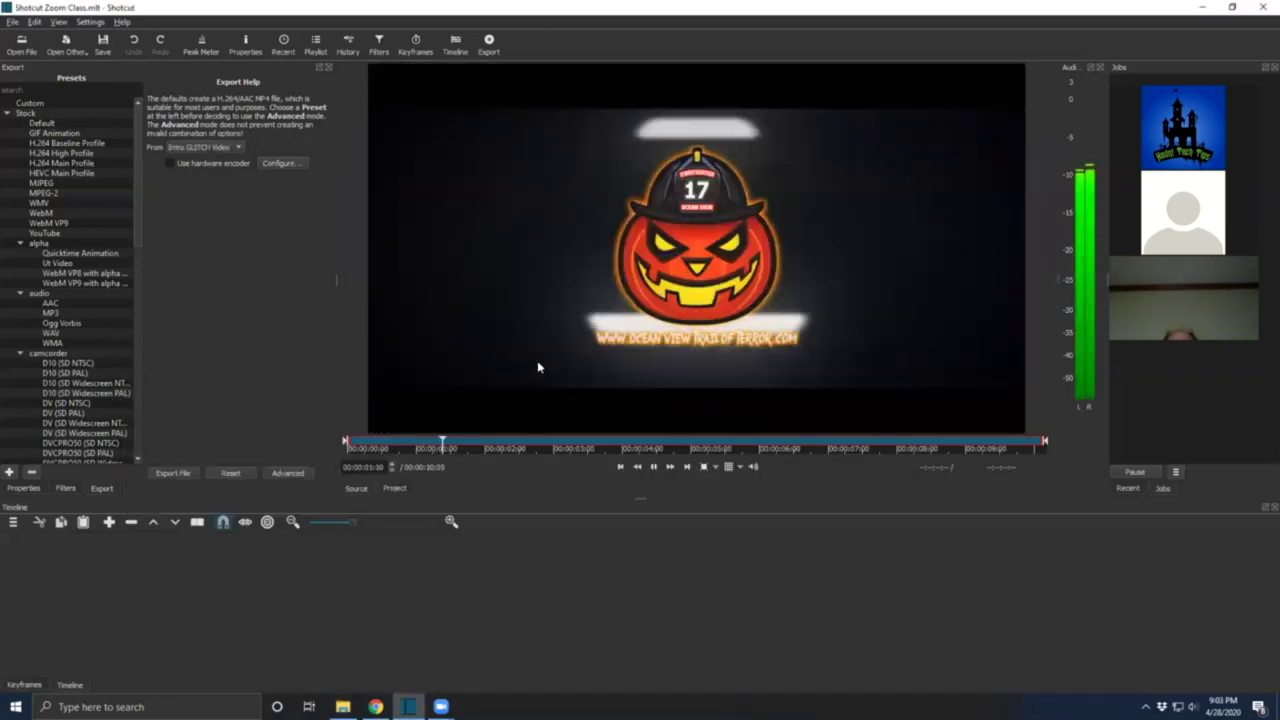
left_click(654, 466)
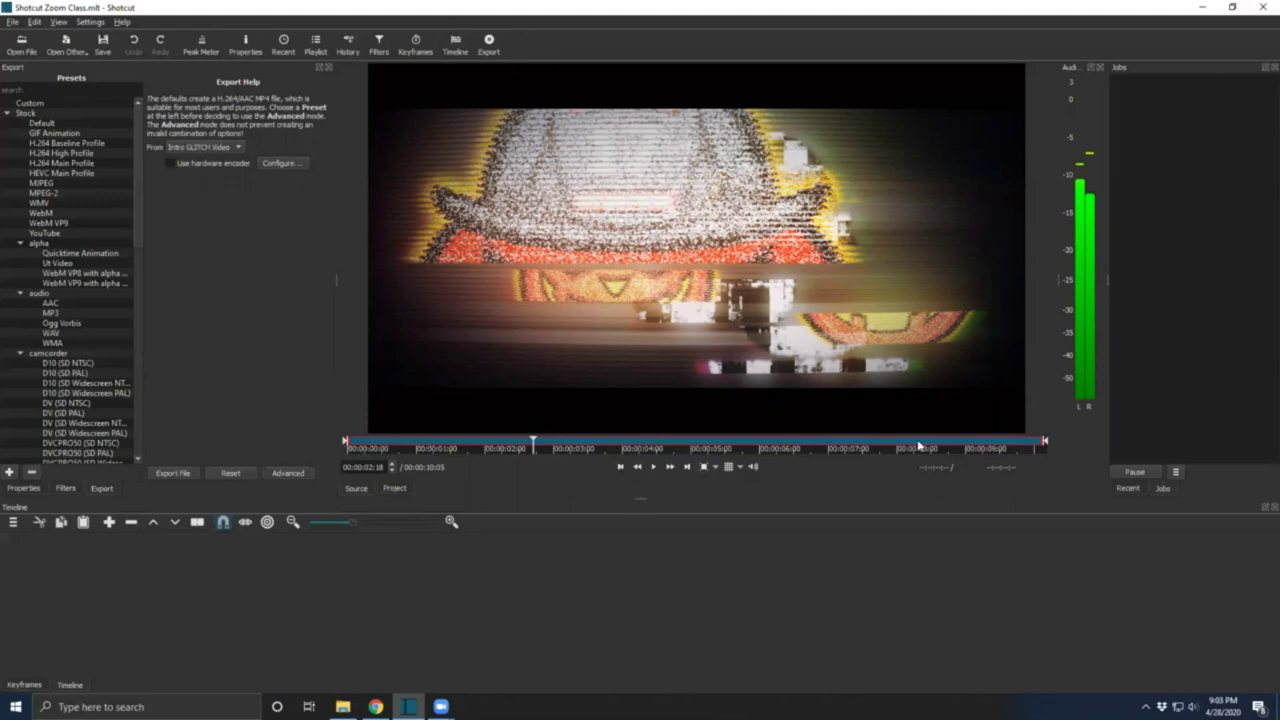
Trim the intro clip's start to 00:00:03:00 and place the trimmed clip at the beginning of the empty timeline.
mouse_move(380, 450)
left_mouse_down()
mouse_move(348, 447)
mouse_move(554, 453)
left_mouse_up()
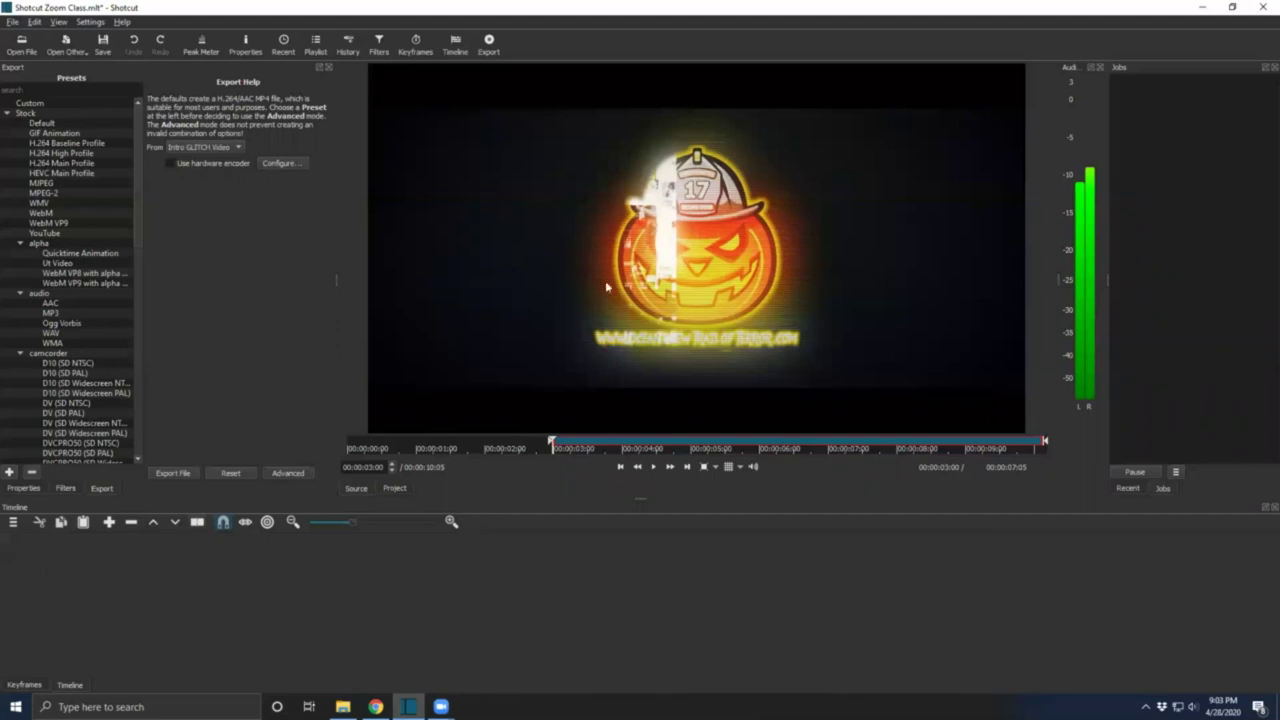
left_click_drag(700, 252, 43, 577)
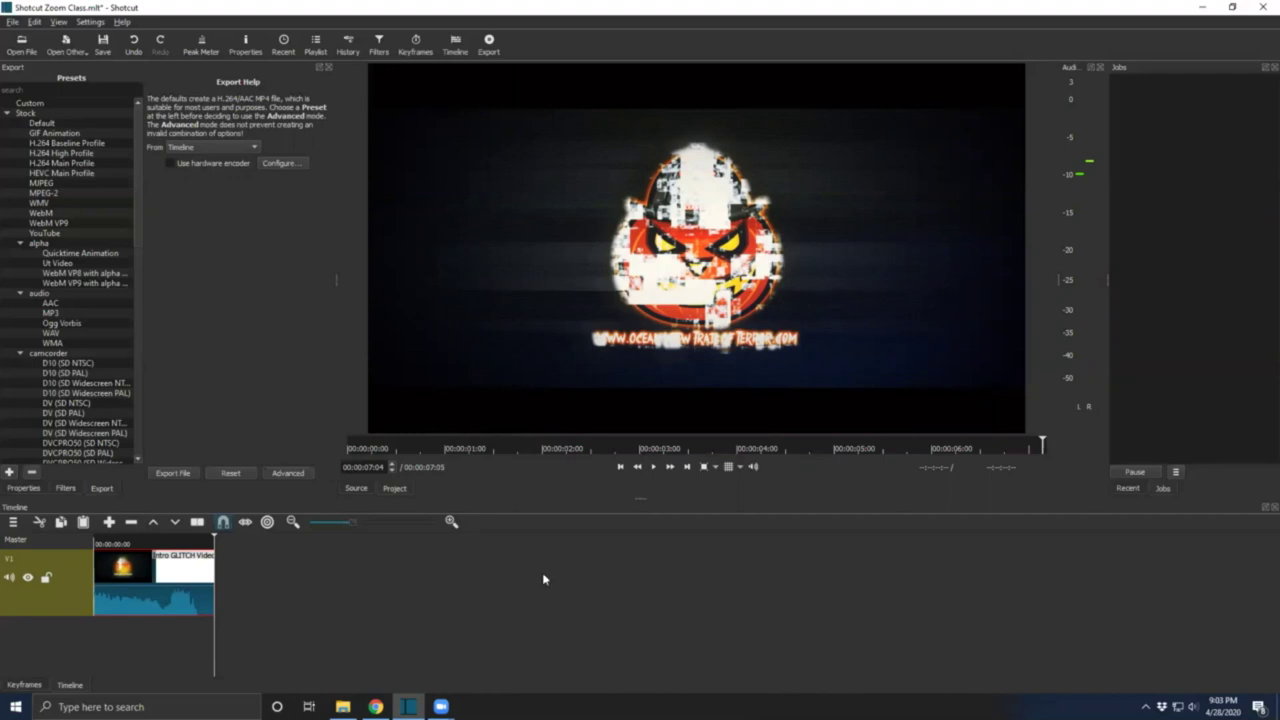
Add an audio track and place Ancient Mp3 from the Zoom Shotcut Class folder on it, starting about 2 seconds in.
right_click(47, 641)
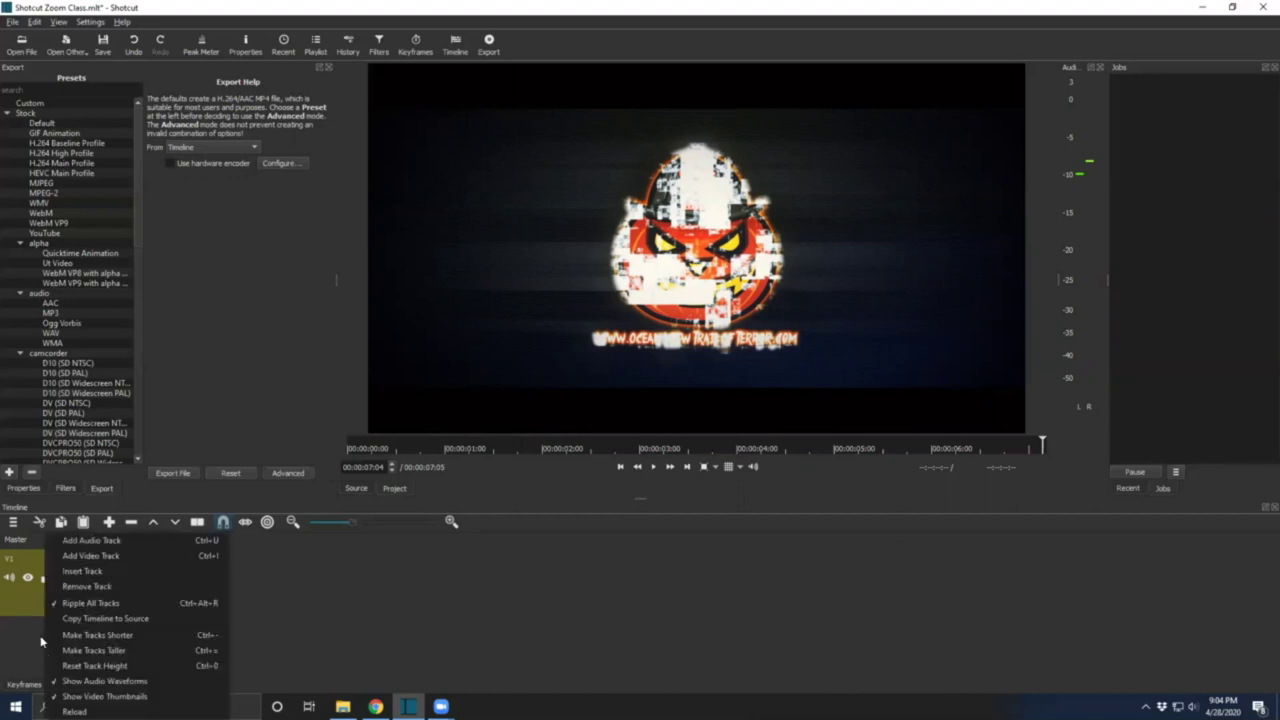
left_click(141, 545)
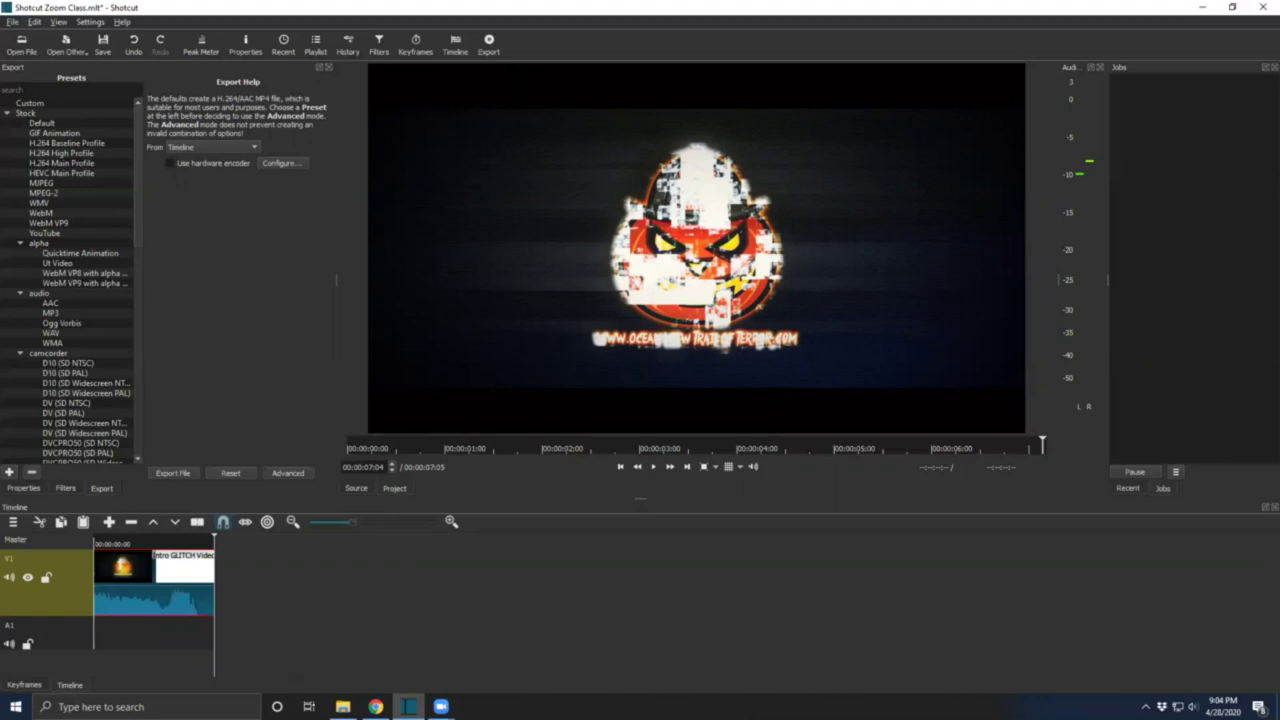
key("alt+Tab")
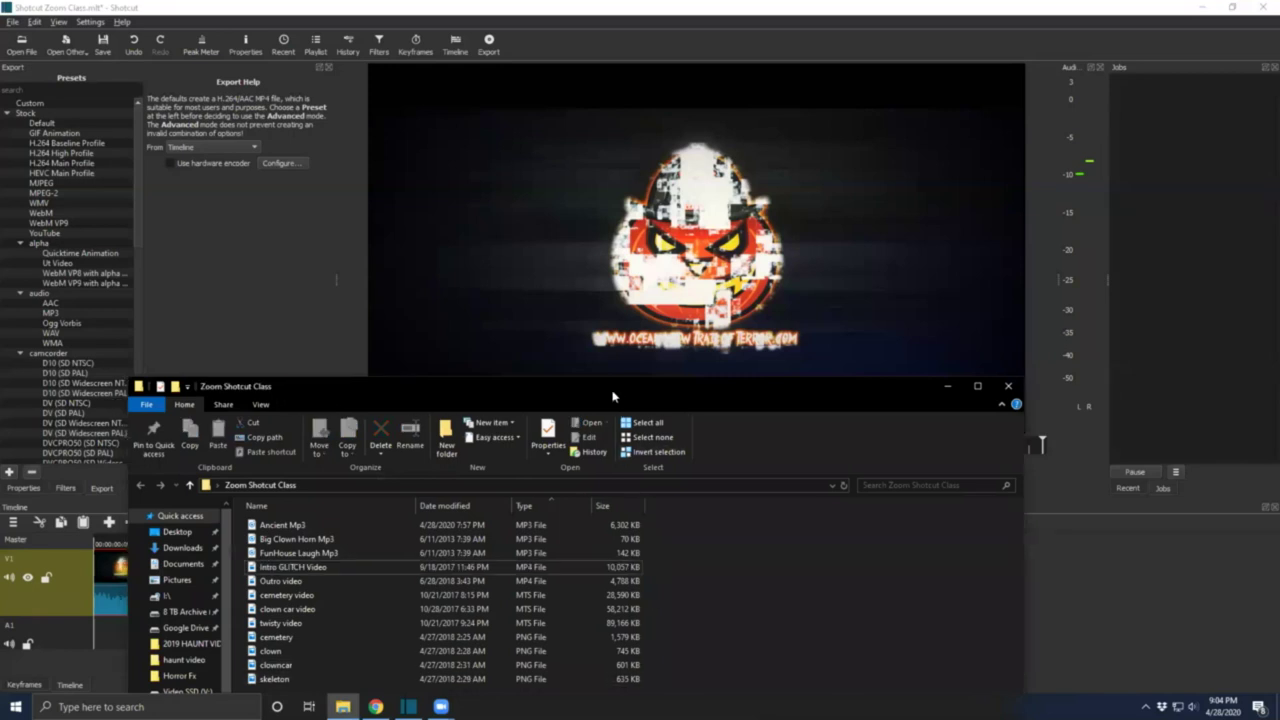
left_click_drag(623, 397, 711, 247)
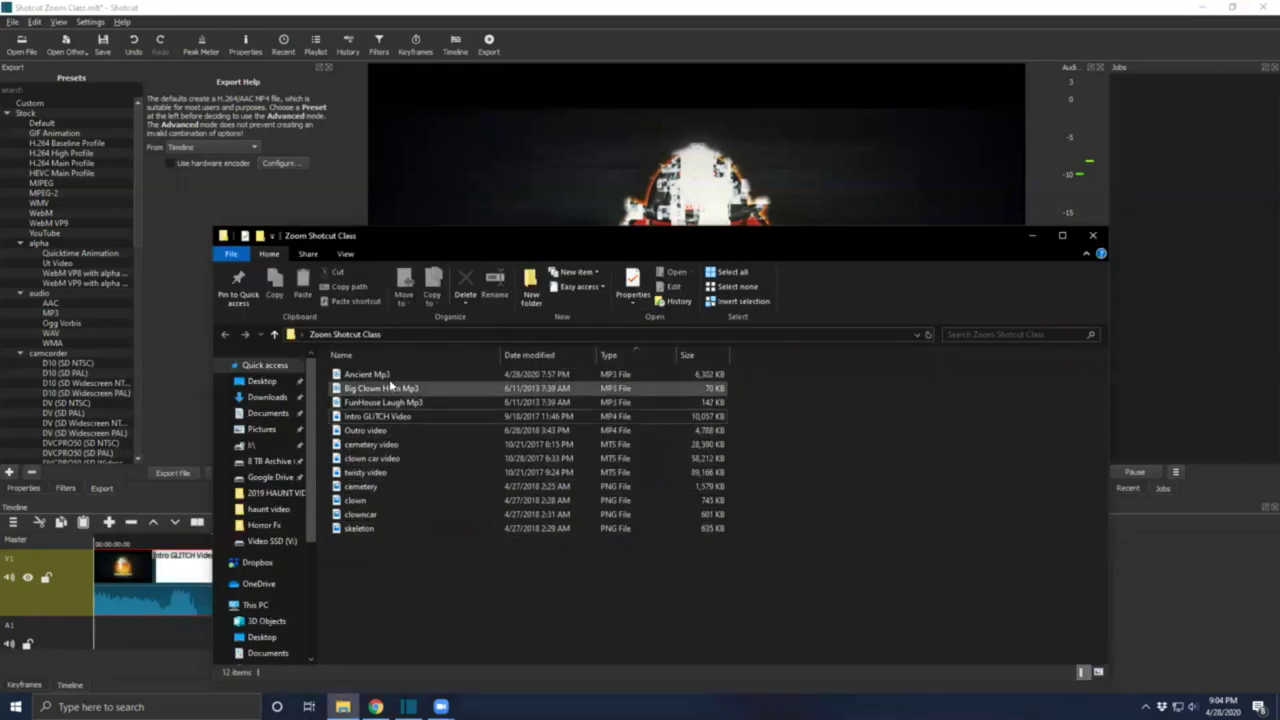
left_click_drag(365, 376, 653, 169)
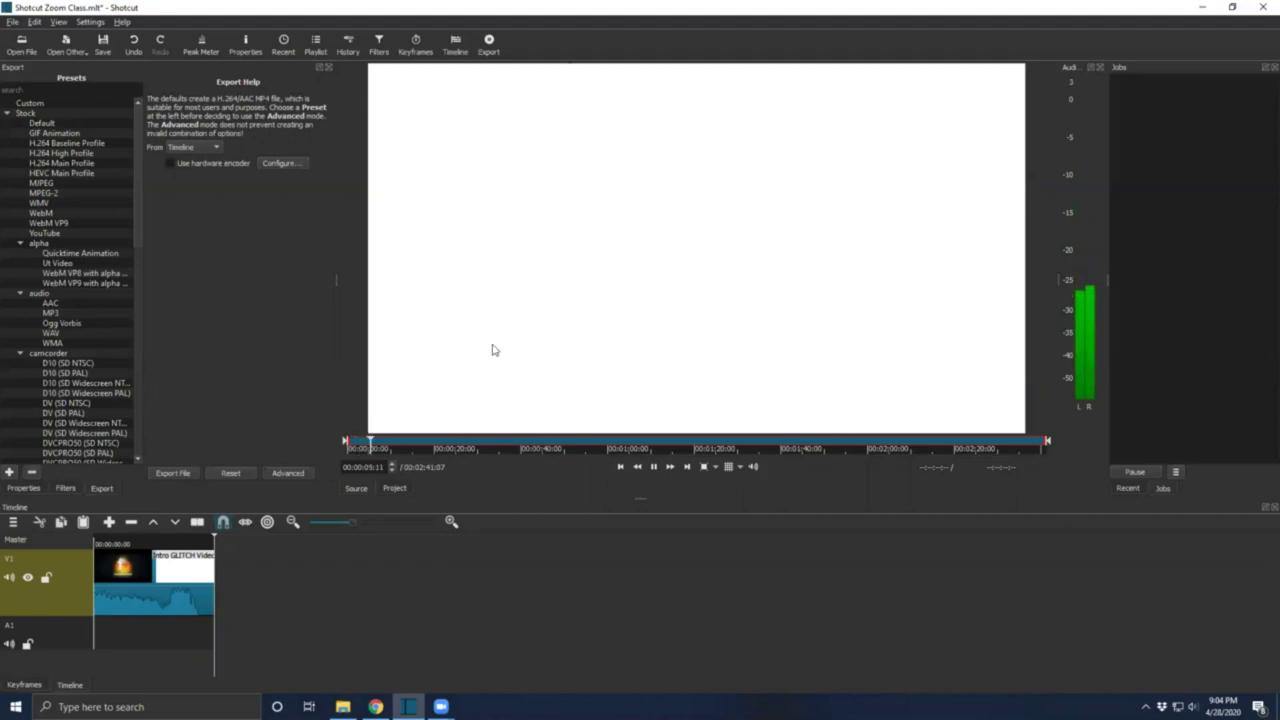
left_click(654, 467)
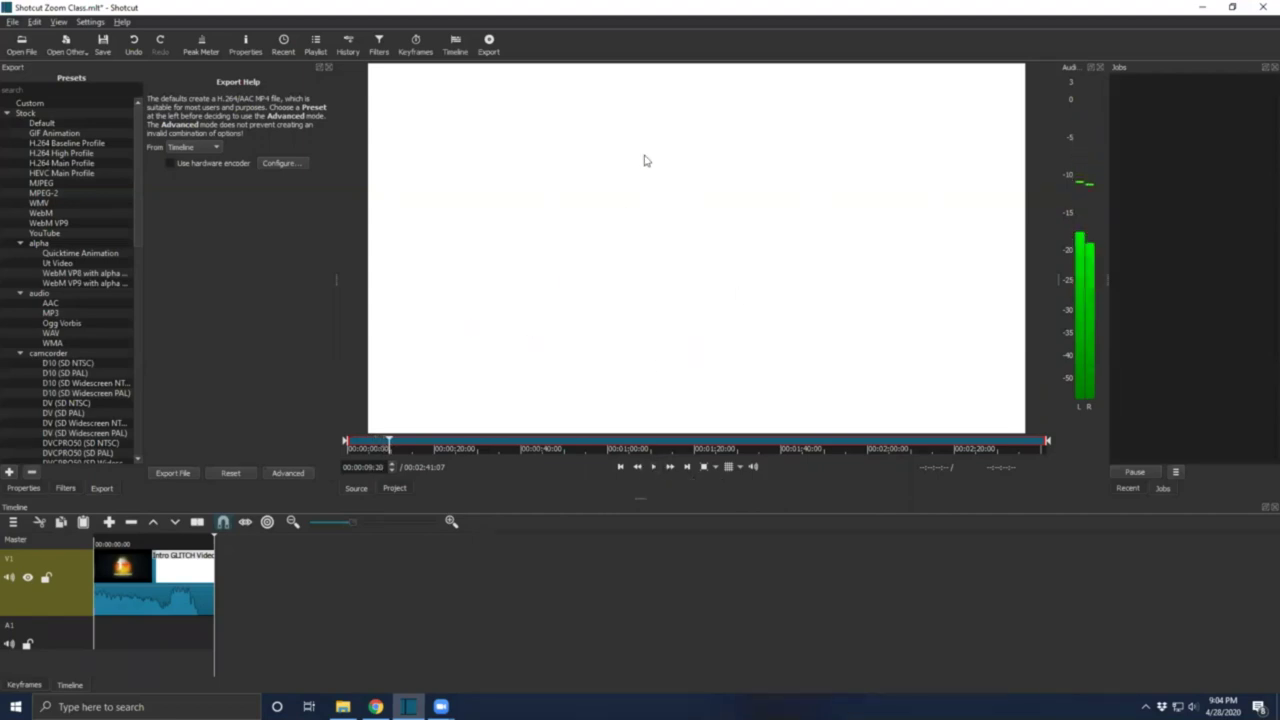
left_click_drag(672, 365, 130, 636)
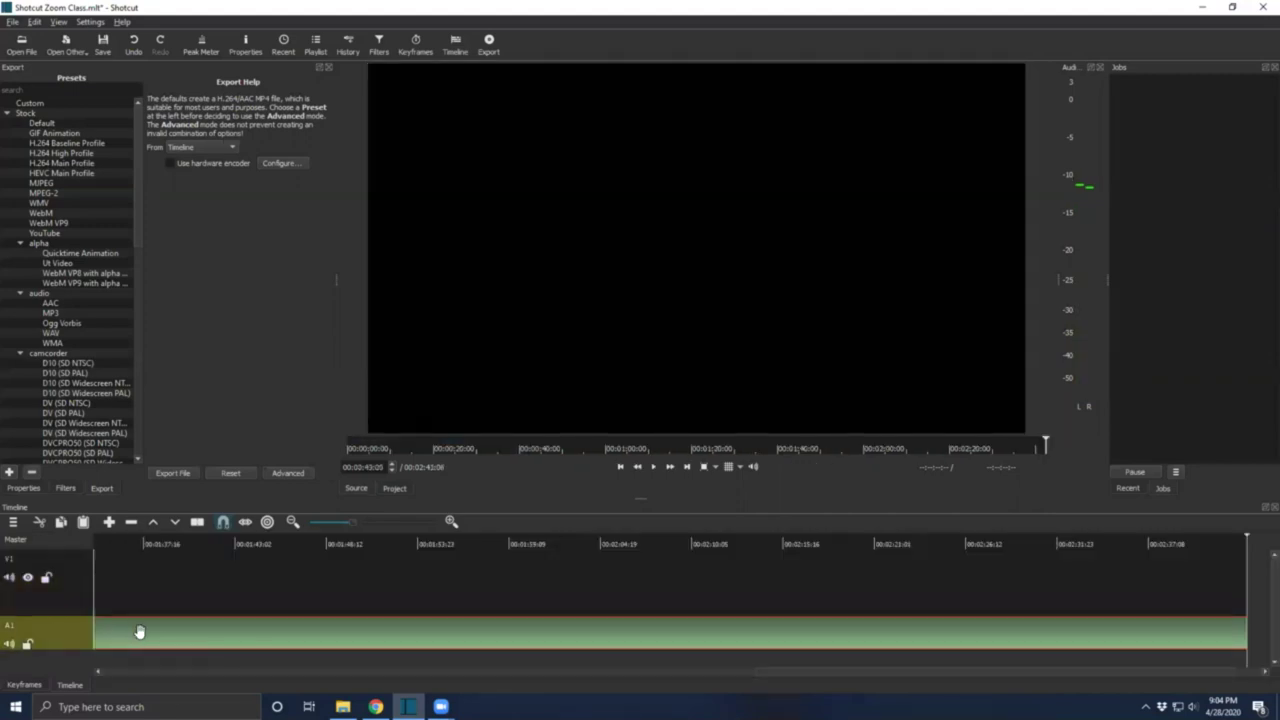
Zoom the timeline out until the entire Ancient Mp3 clip fits alongside the intro video.
mouse_move(857, 671)
left_mouse_down()
mouse_move(128, 663)
mouse_move(1030, 688)
mouse_move(102, 680)
left_mouse_up()
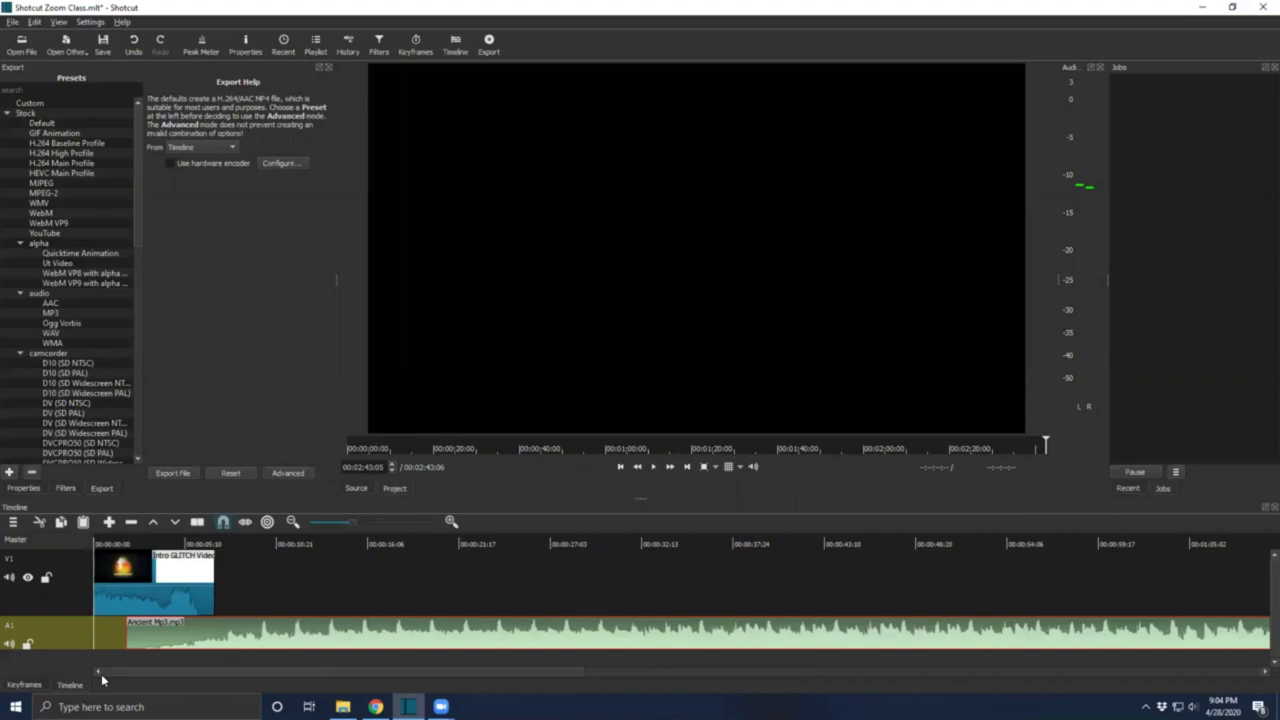
left_click(292, 521)
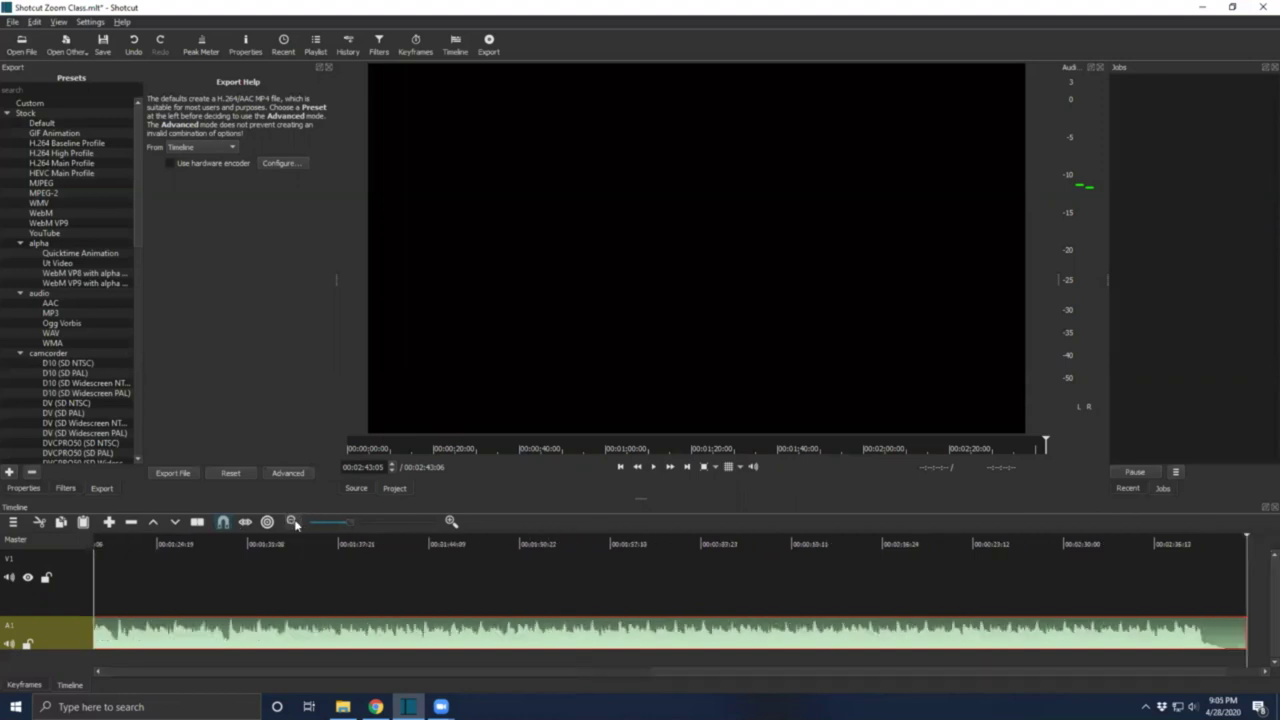
left_click(292, 521)
left_click(292, 521)
left_click(292, 521)
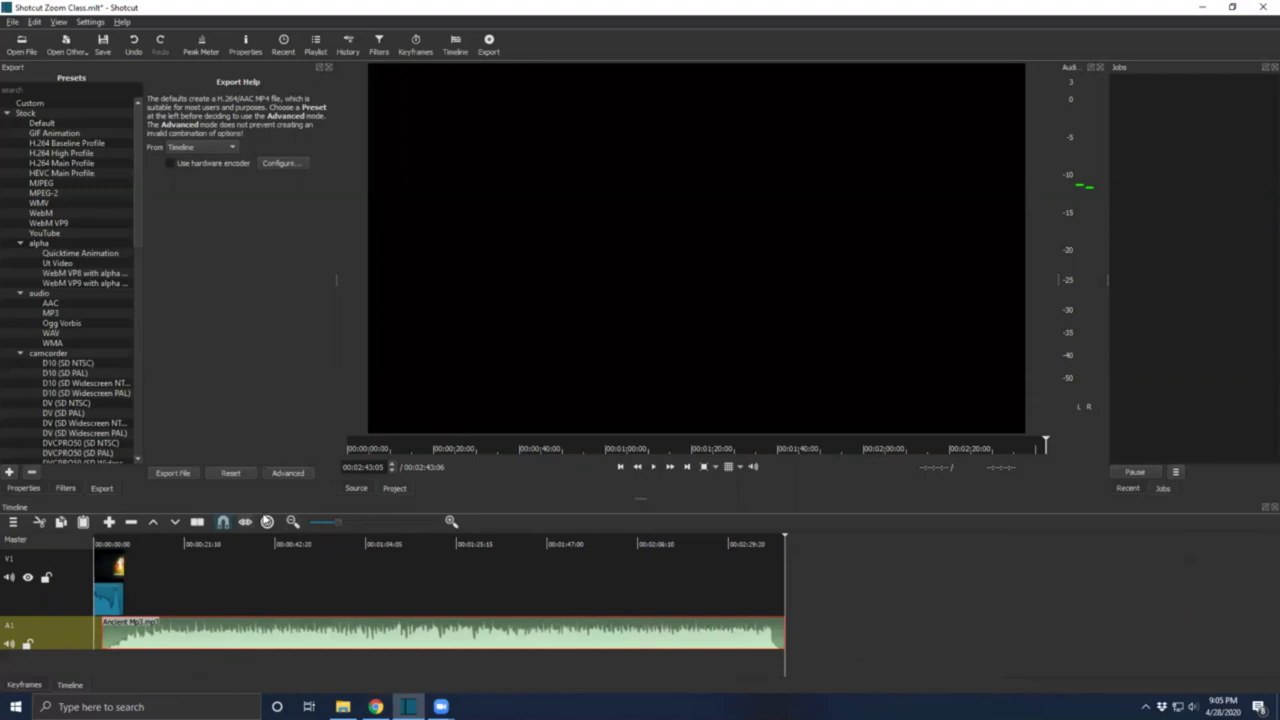
Shift the Ancient Mp3 clip along track A1 to start about 4 seconds in, under the end of the intro video.
left_click(451, 521)
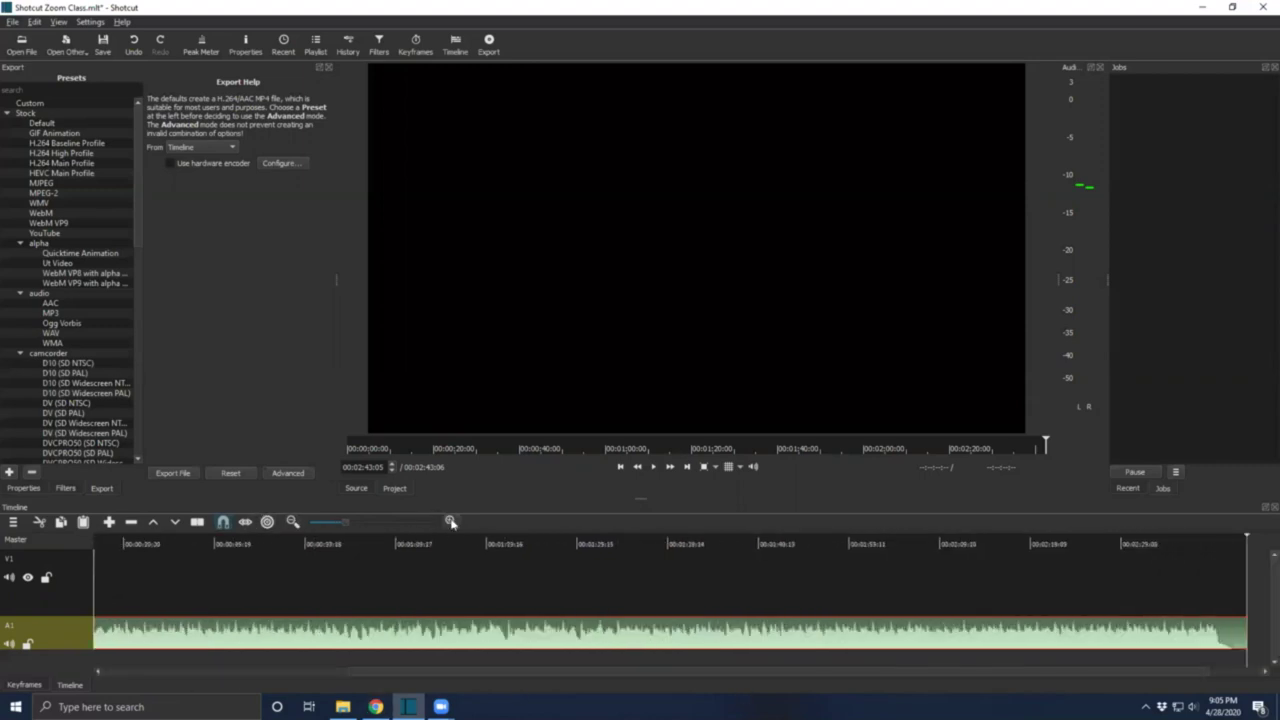
left_click_drag(681, 670, 221, 680)
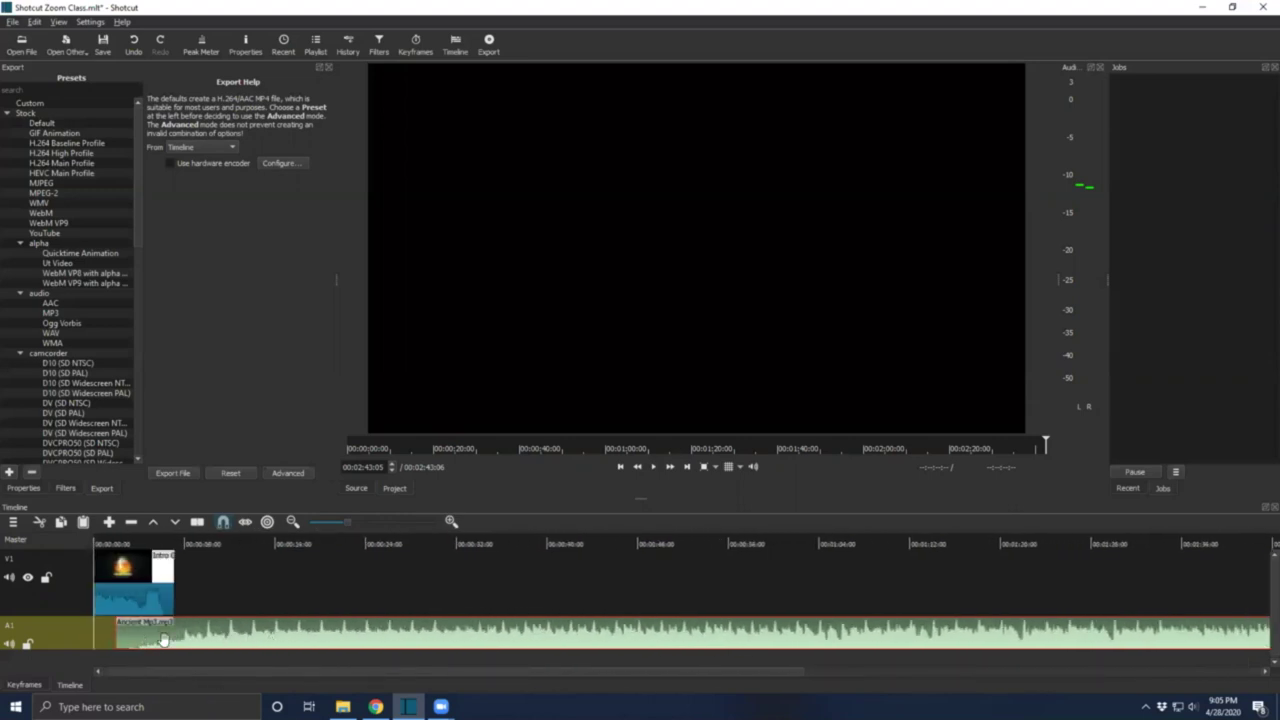
mouse_move(150, 641)
left_mouse_down()
mouse_move(194, 637)
mouse_move(148, 627)
left_mouse_up()
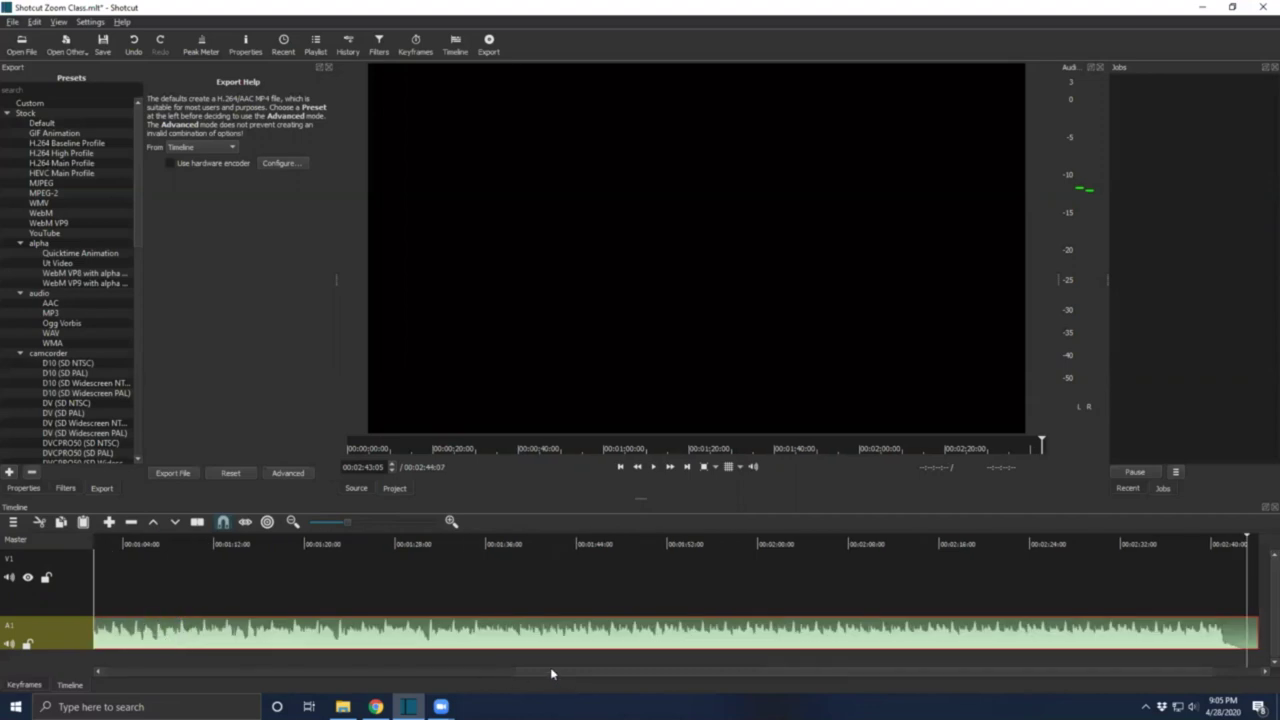
left_click_drag(550, 670, 123, 675)
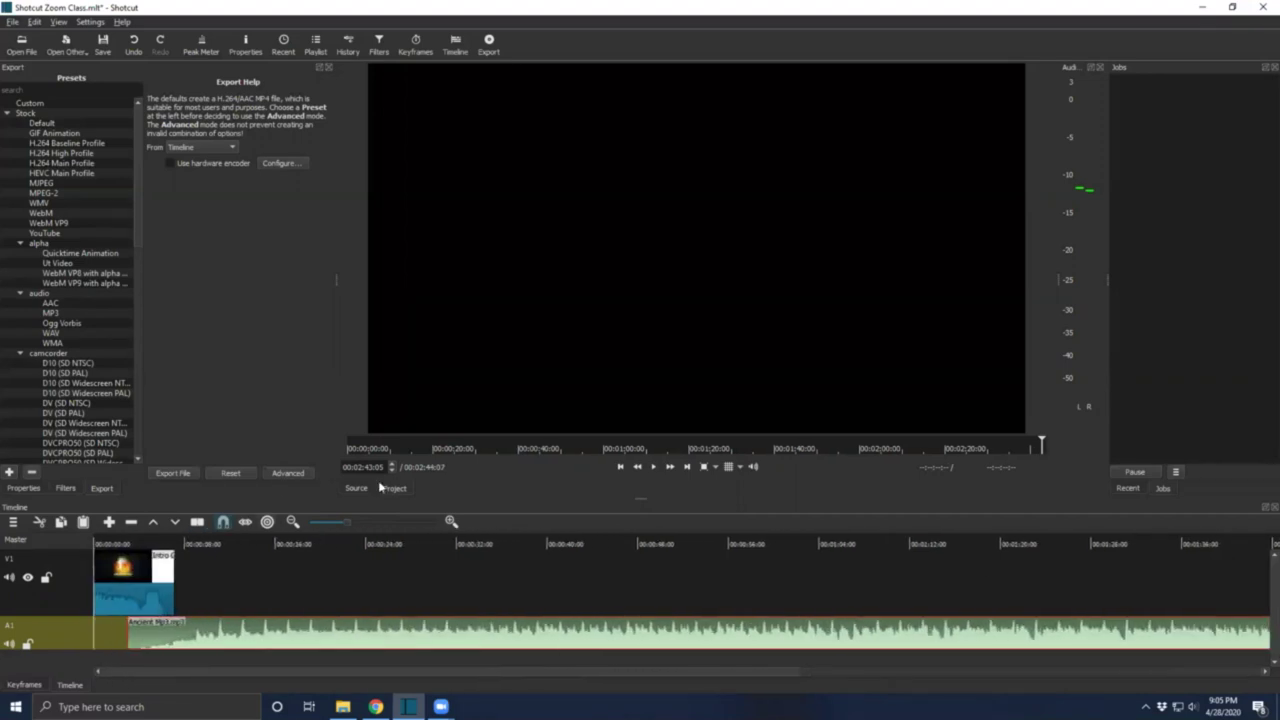
left_click(208, 544)
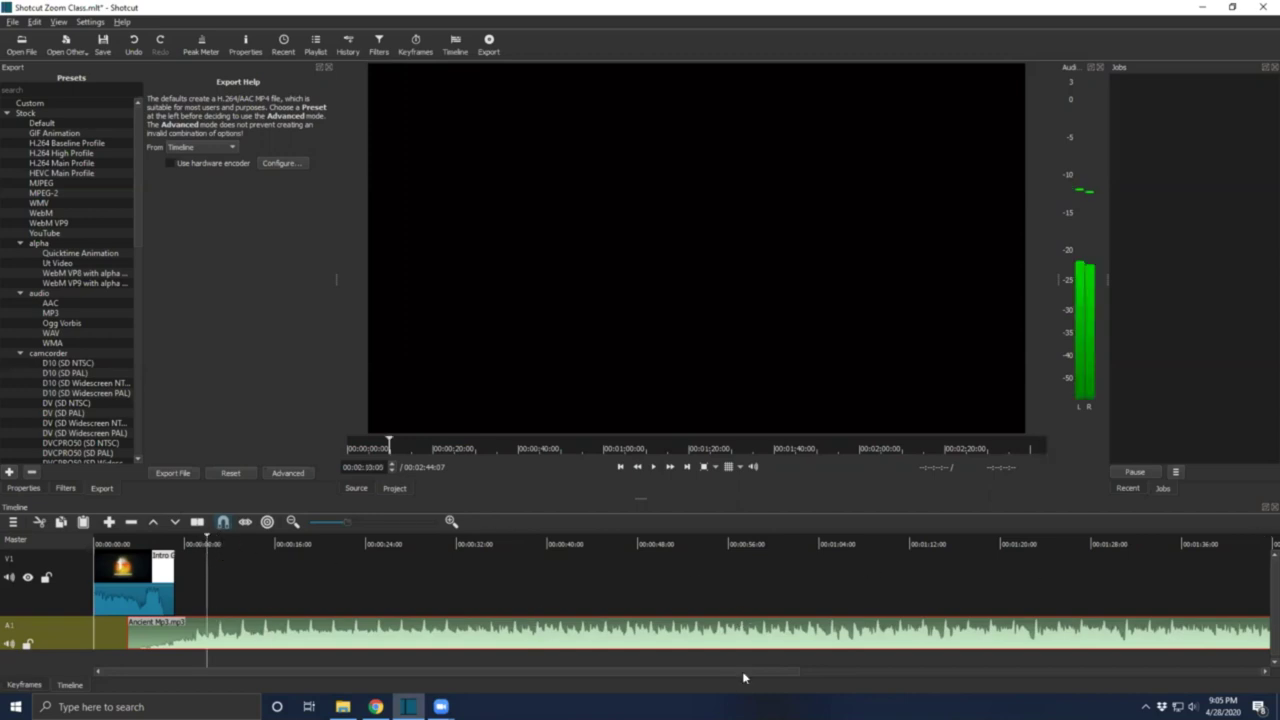
left_click_drag(742, 671, 1057, 634)
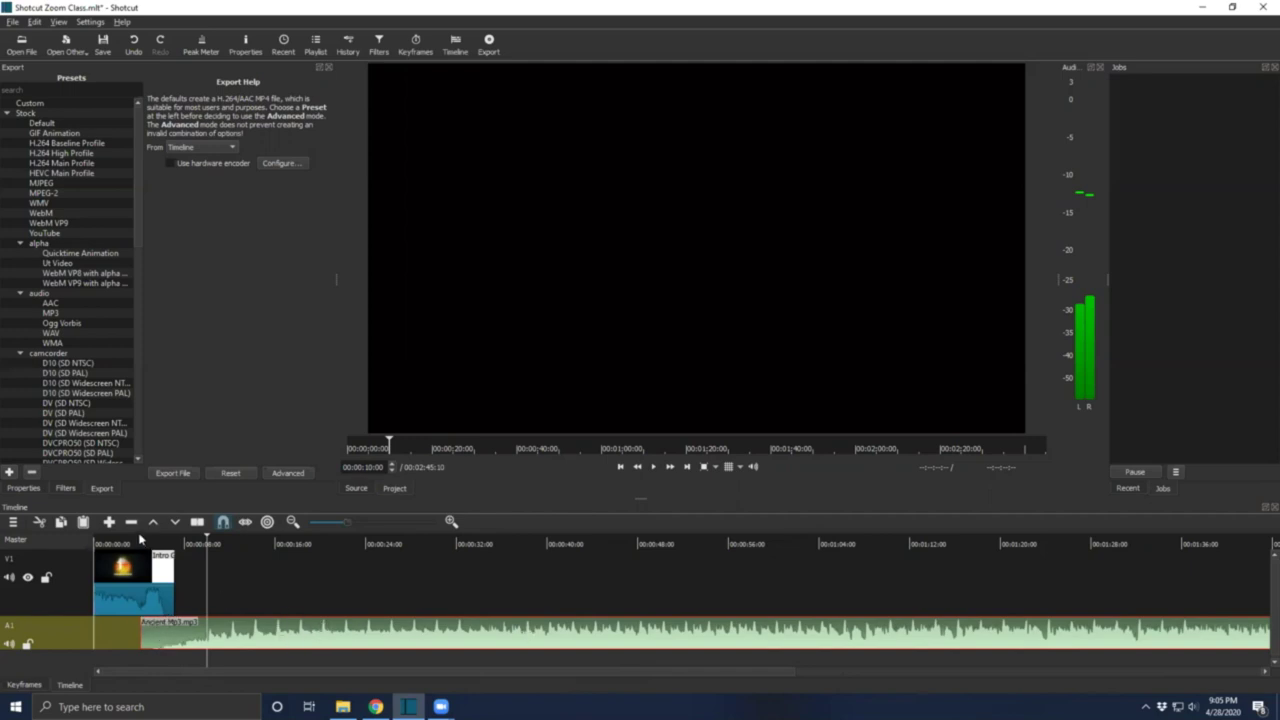
Split the Ancient Mp3 clip at 00:00:10:00 and add a Fade In Audio filter to its first part.
right_click(215, 631)
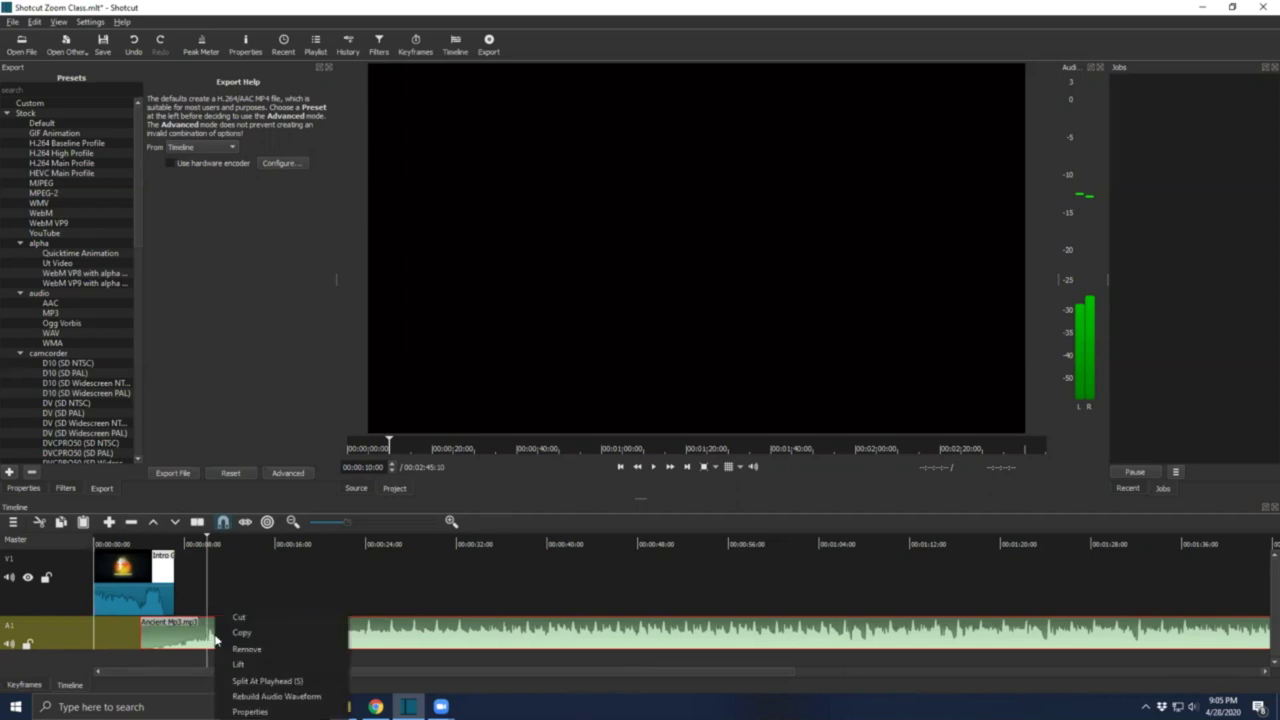
left_click(258, 681)
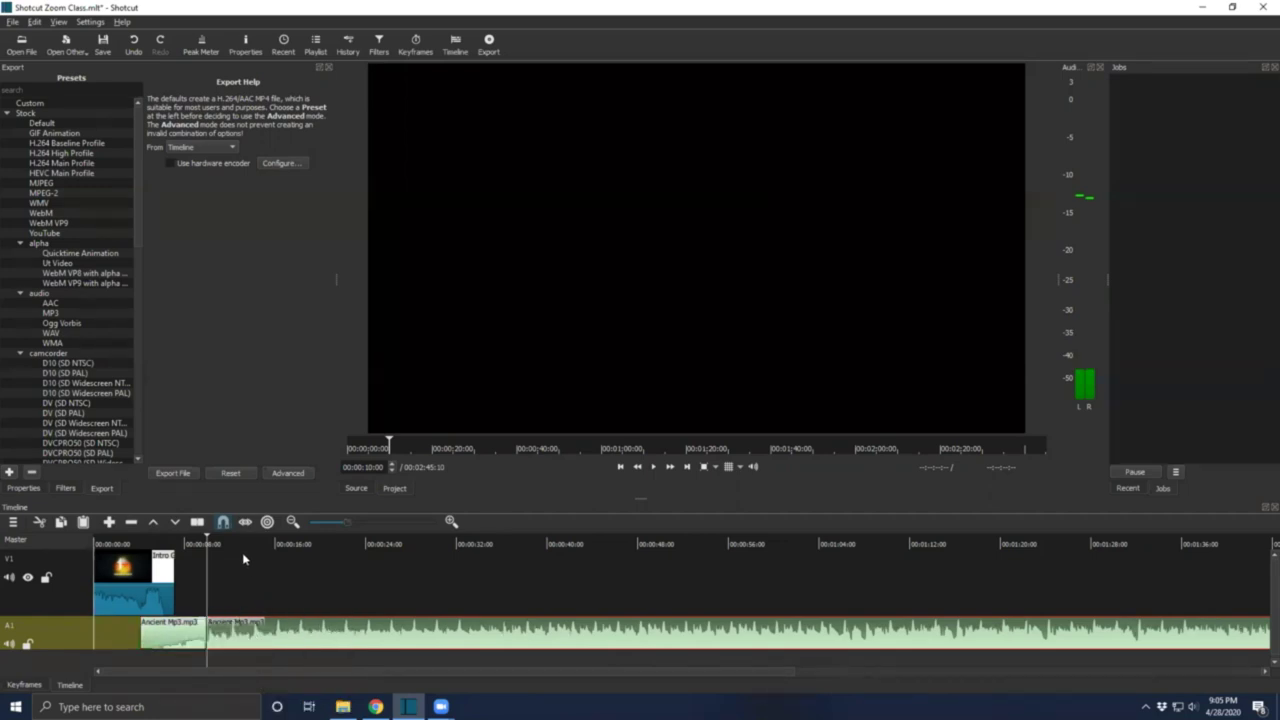
left_click(173, 632)
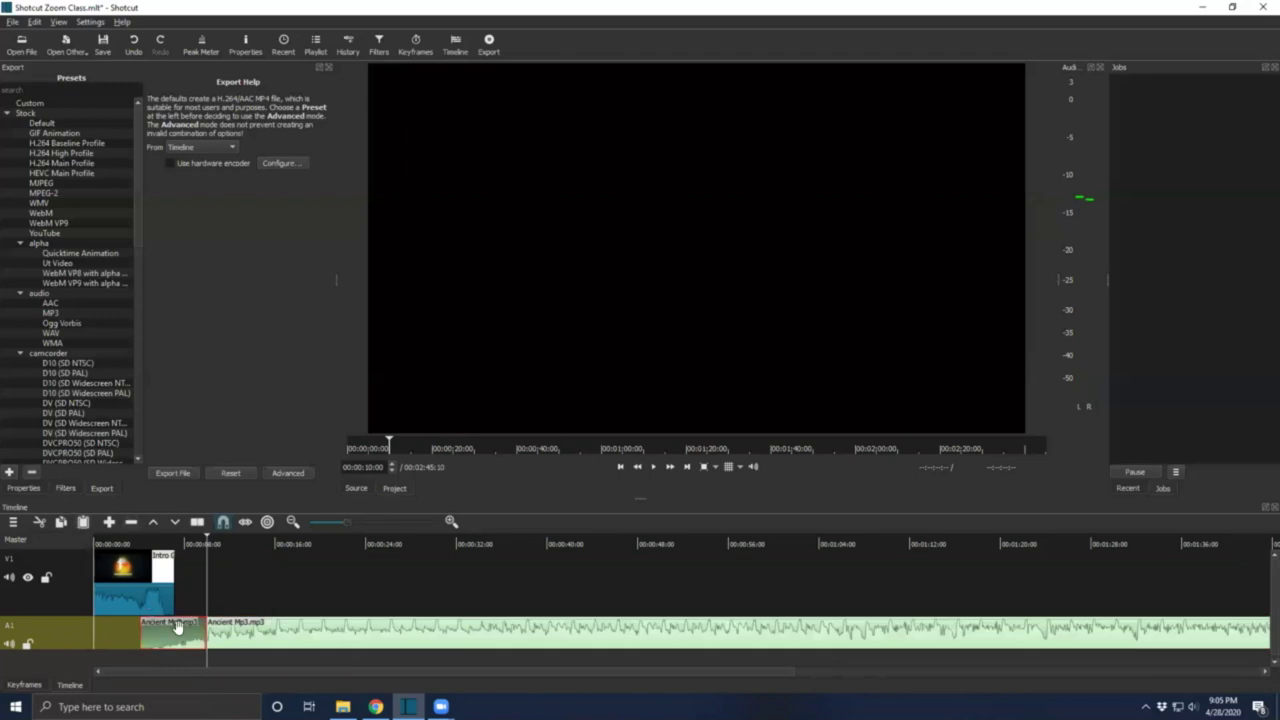
left_click(65, 488)
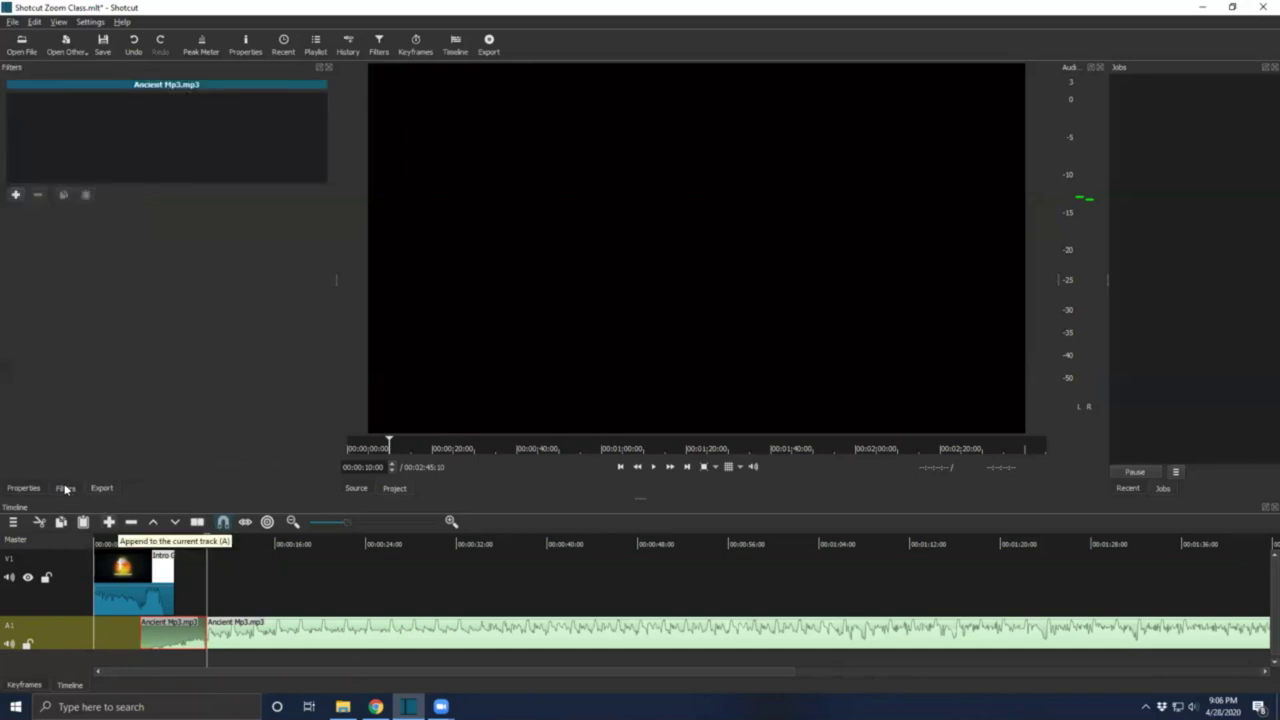
left_click(15, 196)
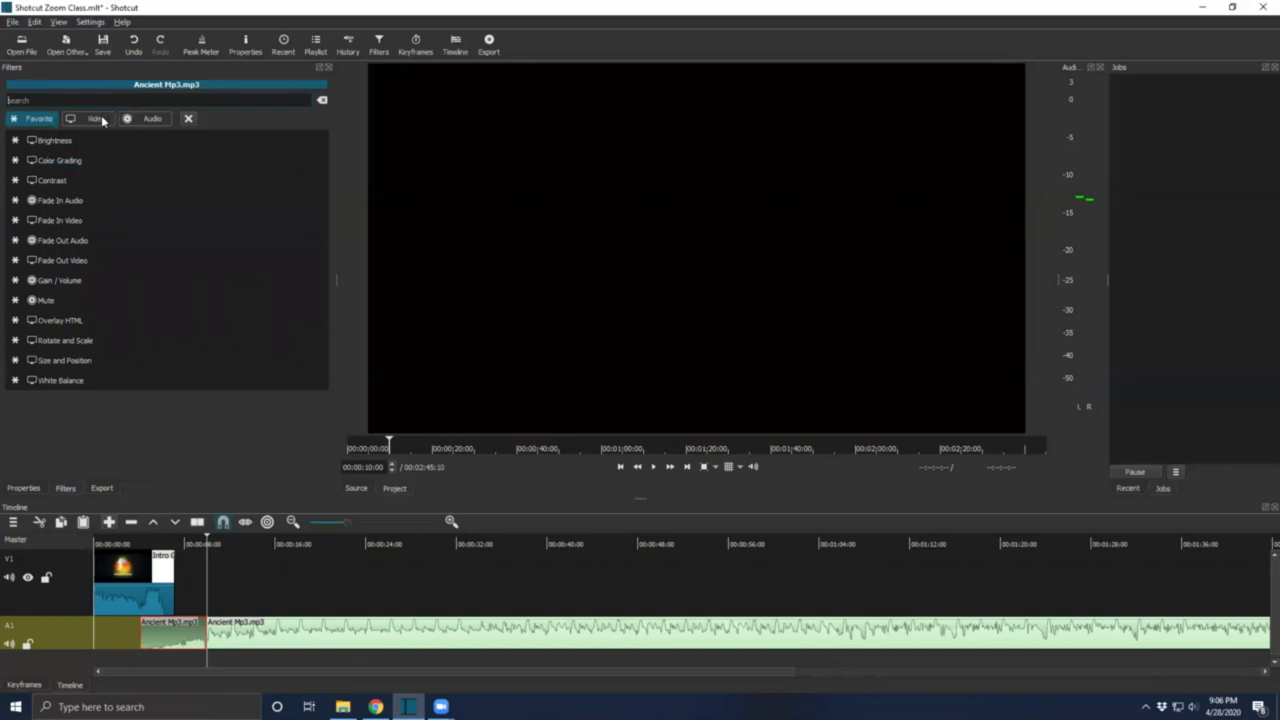
left_click(150, 121)
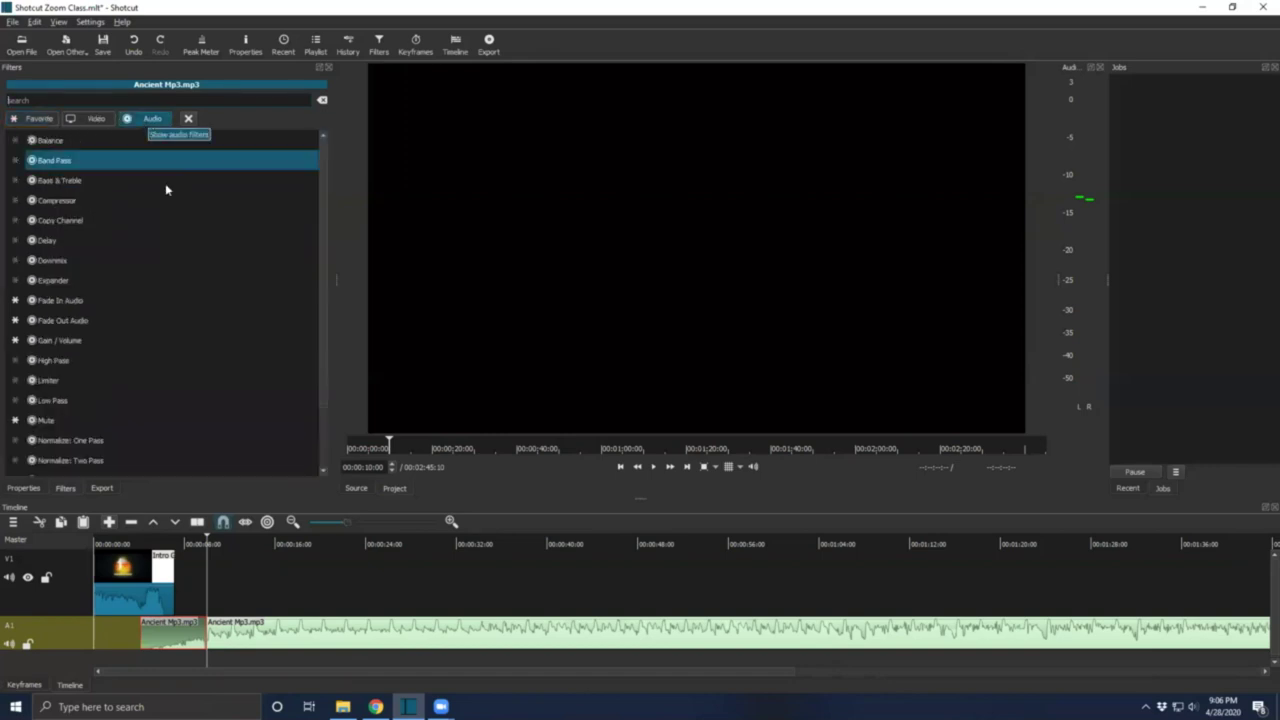
left_click(117, 302)
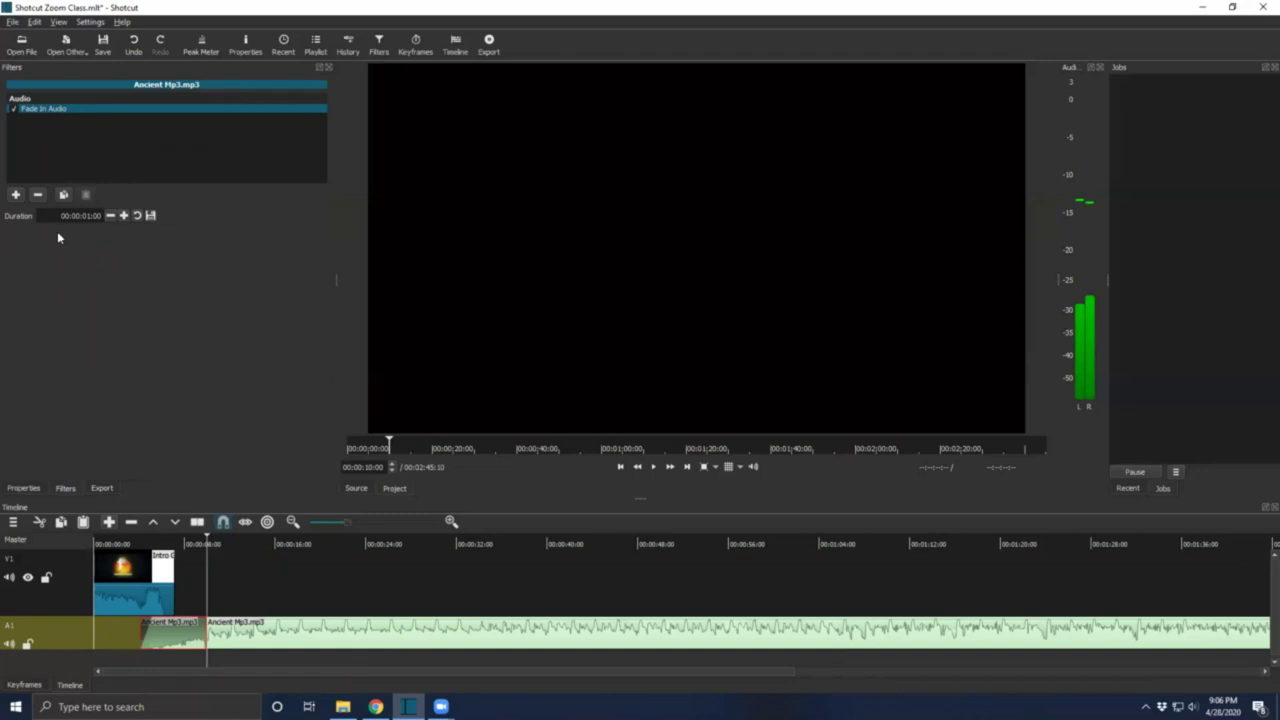
Set the Fade In Audio duration on the first Ancient Mp3 part to 00:00:02:12.
left_click(124, 216)
left_click(124, 216)
left_click(124, 216)
left_click(124, 216)
left_click(124, 216)
left_click(124, 216)
left_click_drag(148, 624, 150, 625)
left_click(124, 216)
left_click(124, 216)
left_click(124, 216)
left_click(124, 216)
left_click(124, 216)
left_click(124, 216)
left_click(124, 216)
left_click(124, 216)
left_click(124, 216)
left_click(124, 216)
left_click(124, 216)
left_click(124, 216)
left_click(124, 216)
left_click(124, 216)
left_click(124, 216)
left_click(124, 216)
left_click(124, 216)
left_click(124, 216)
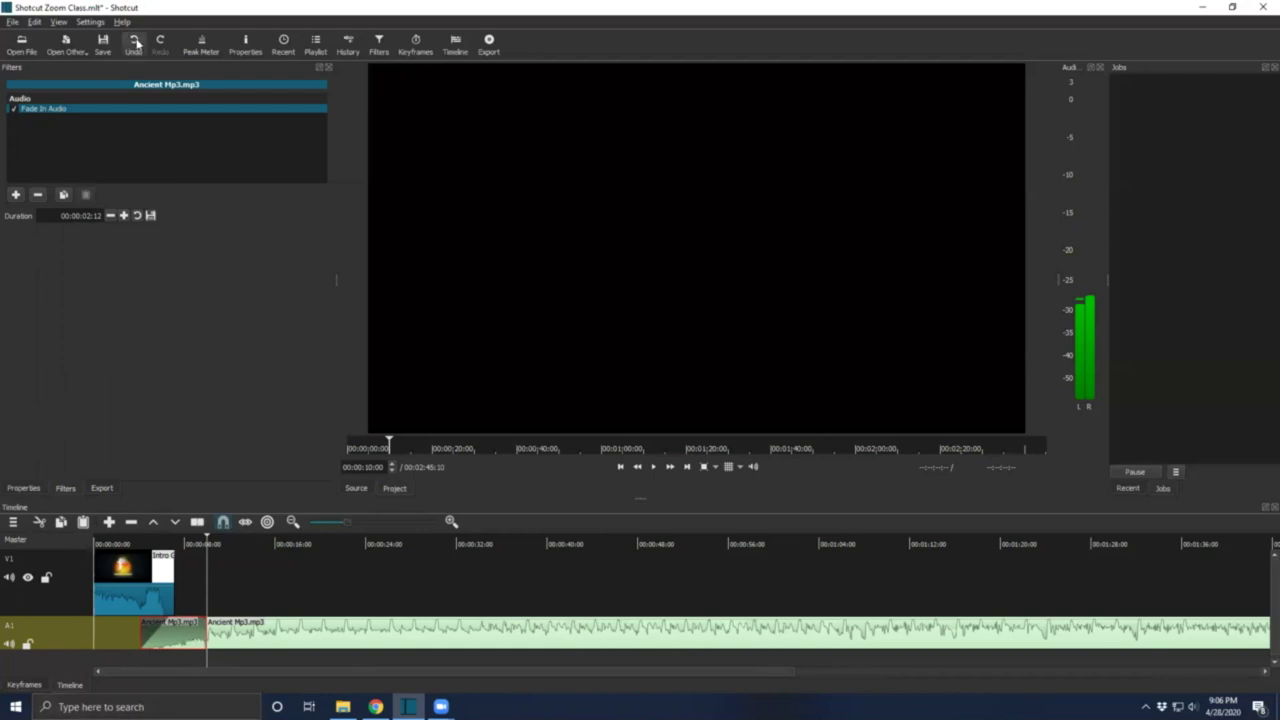
Undo the split of the Ancient Mp3 clip and remove its Fade In Audio filter.
left_click(136, 42)
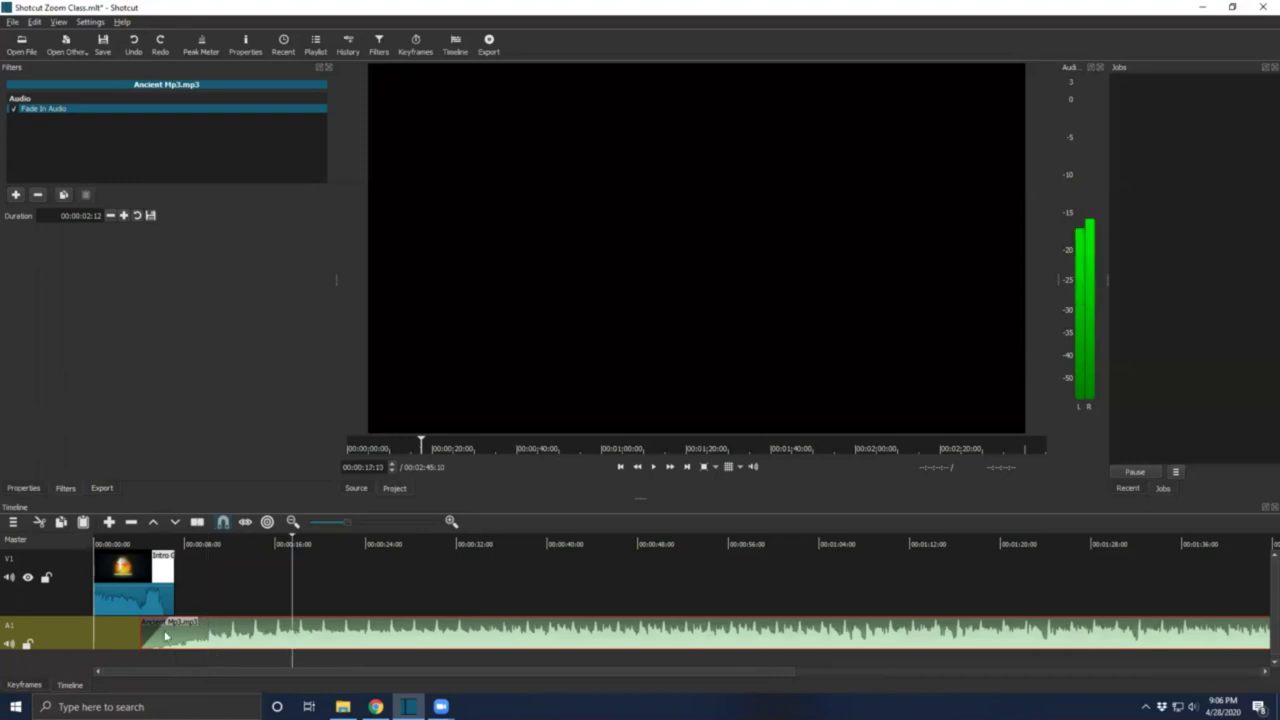
left_click(131, 632)
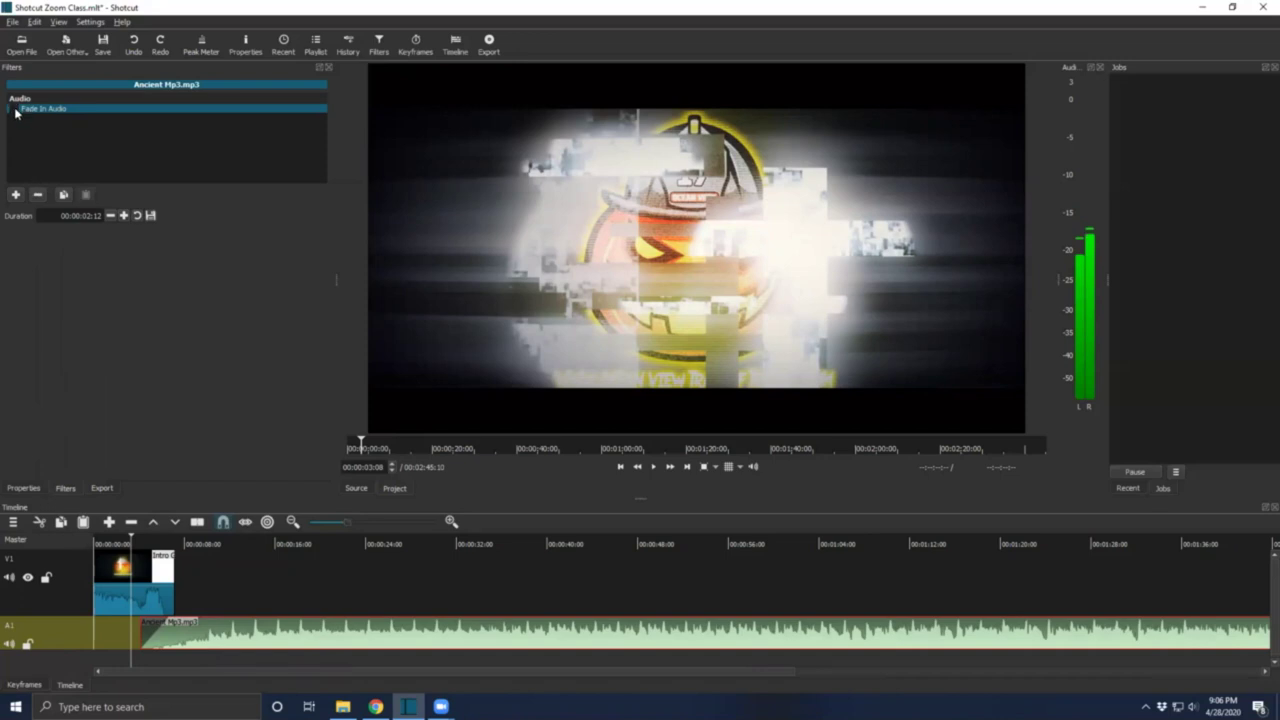
left_click(38, 195)
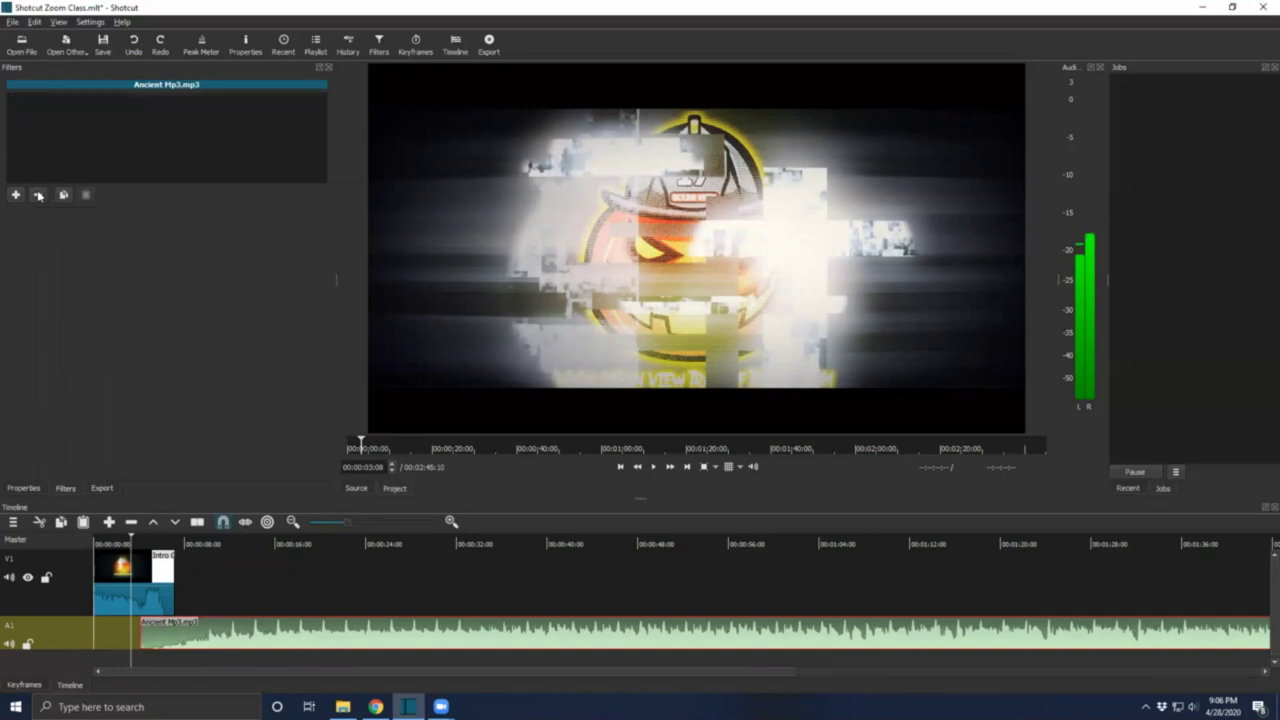
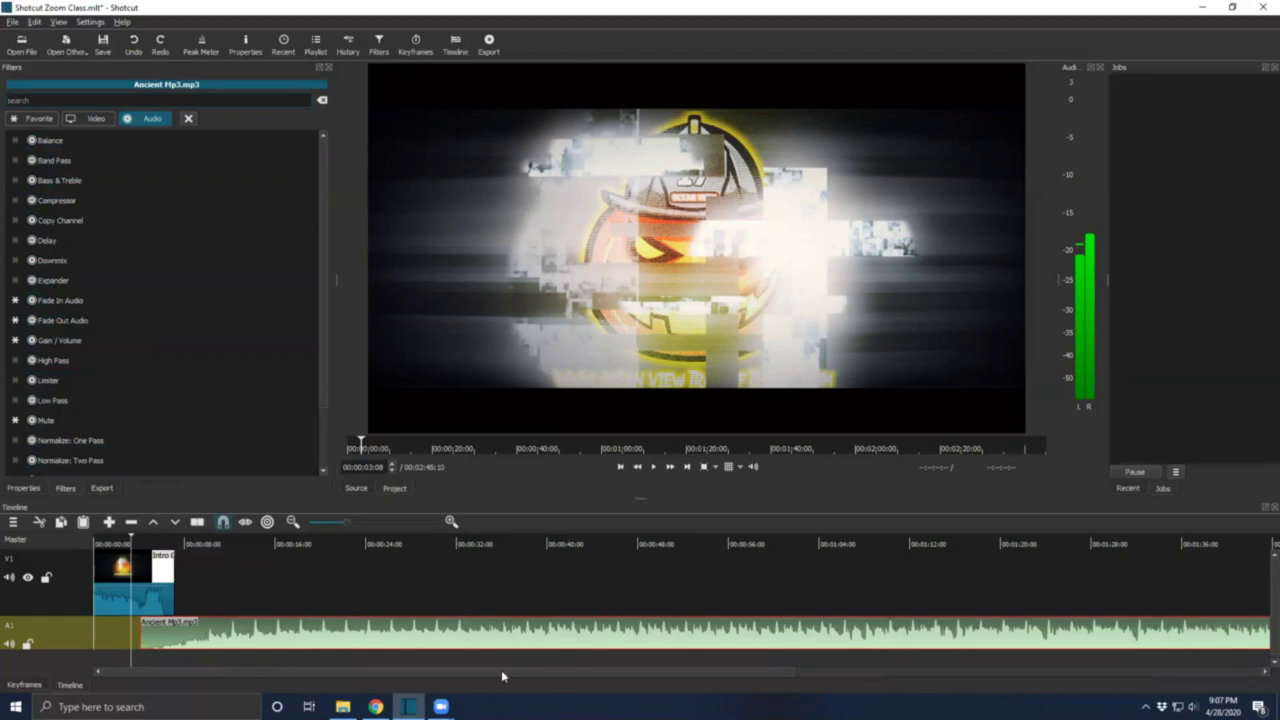
Split the Intro GLITCH Video clip on track V1 at 00:00:00:24.
left_click(450, 522)
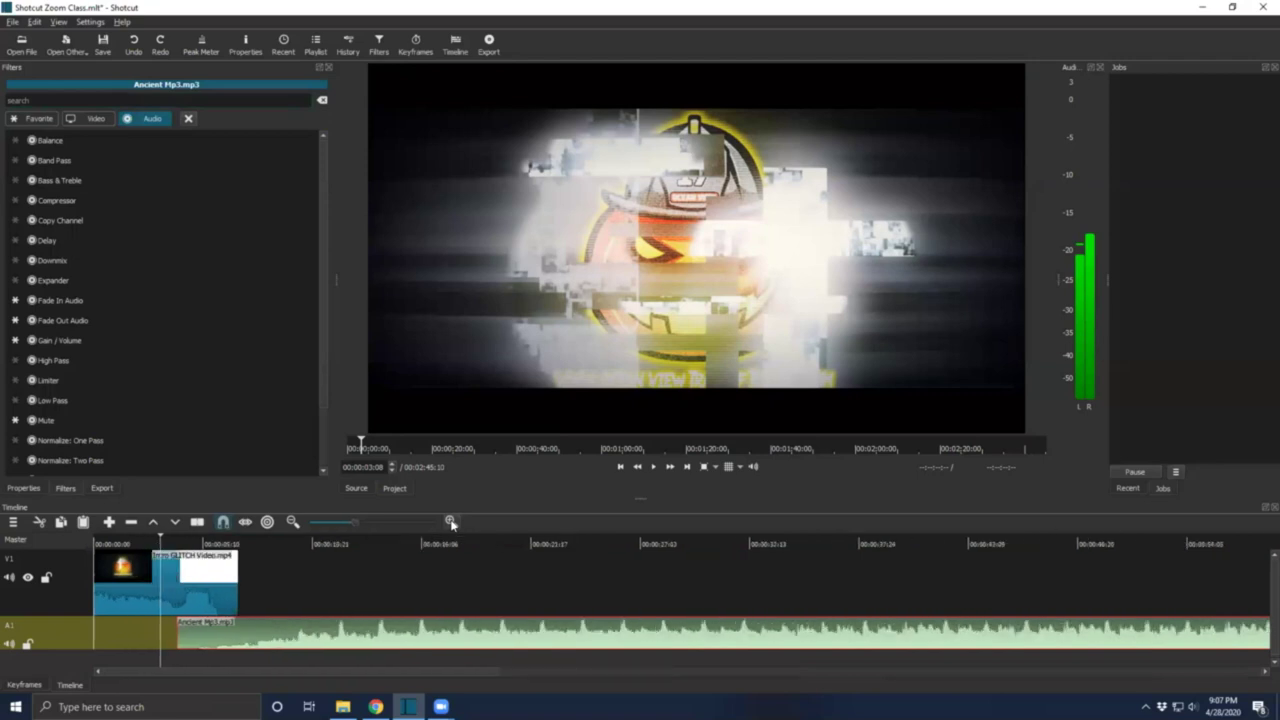
left_click(450, 522)
left_click(450, 522)
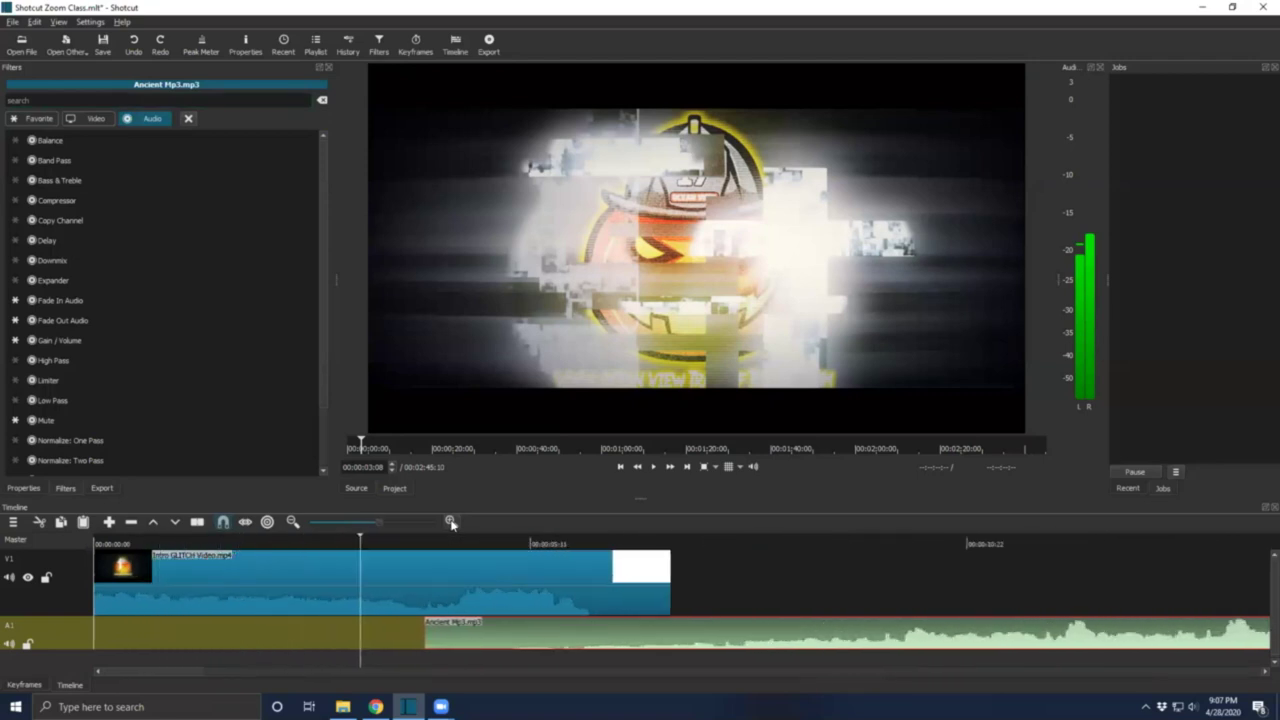
left_click(450, 522)
left_click(450, 522)
left_click(450, 522)
left_click(450, 522)
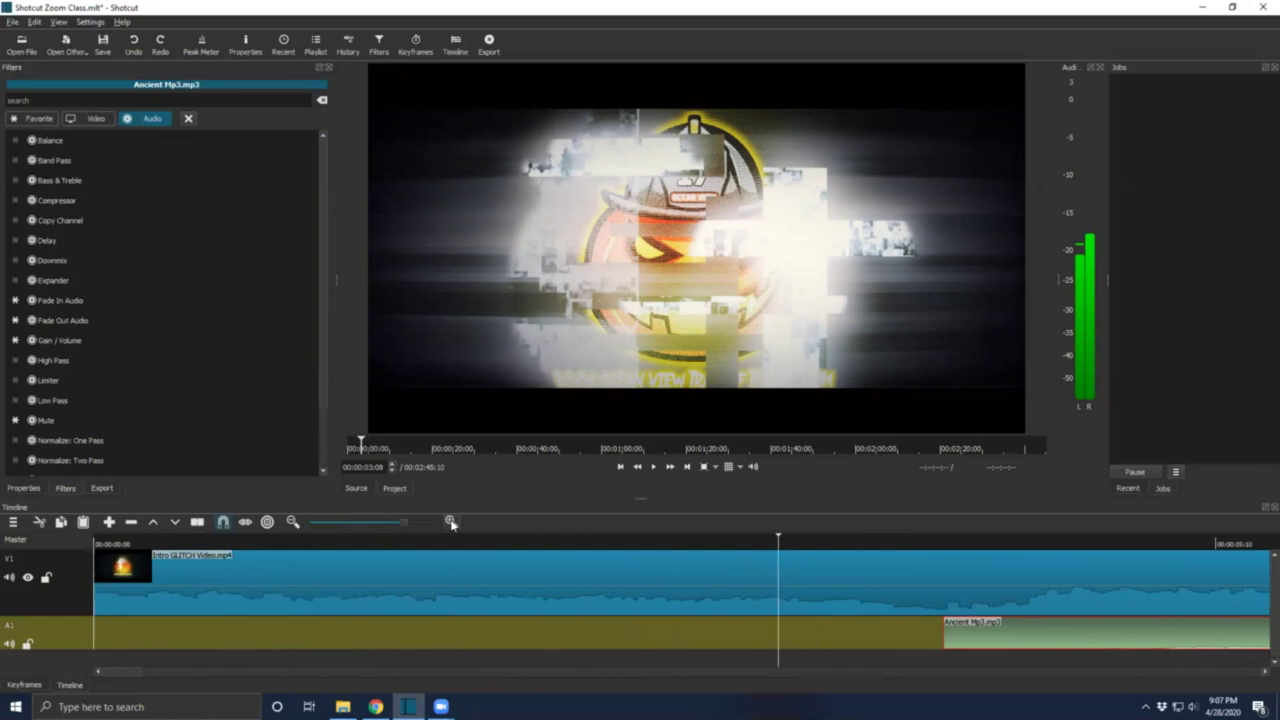
left_click(450, 522)
left_click(450, 522)
left_click(450, 522)
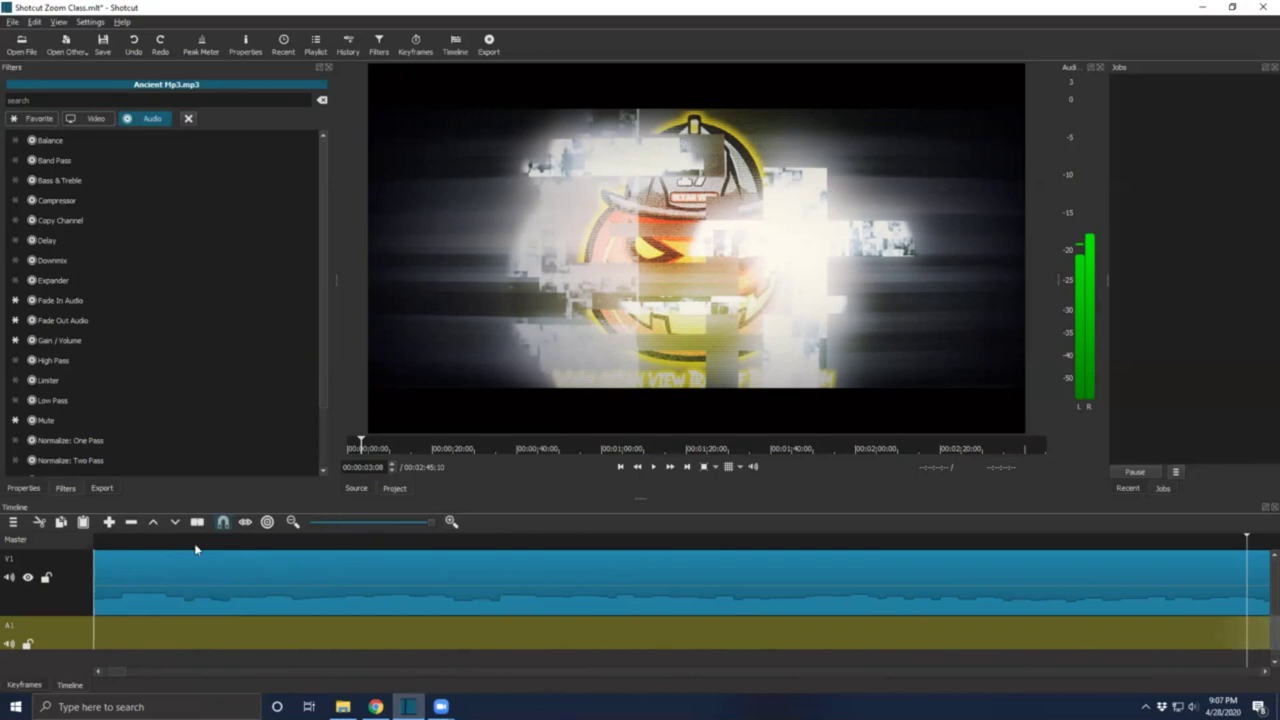
left_click(184, 541)
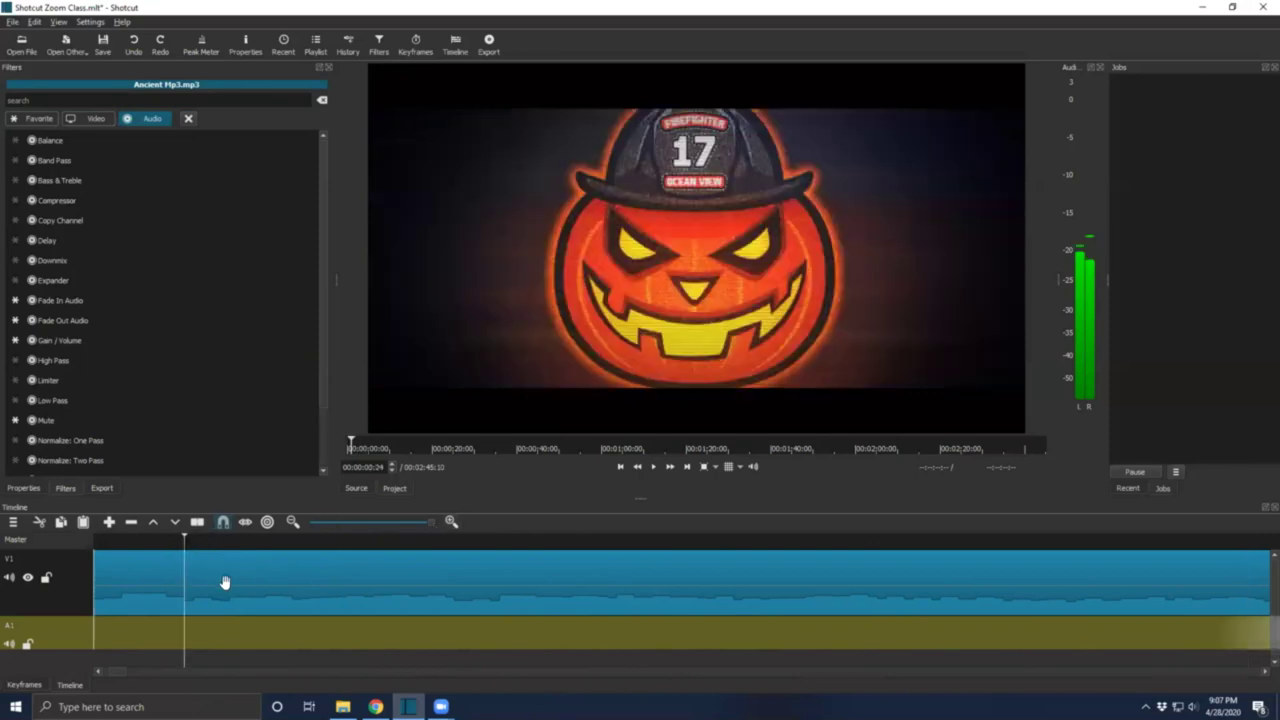
right_click(216, 586)
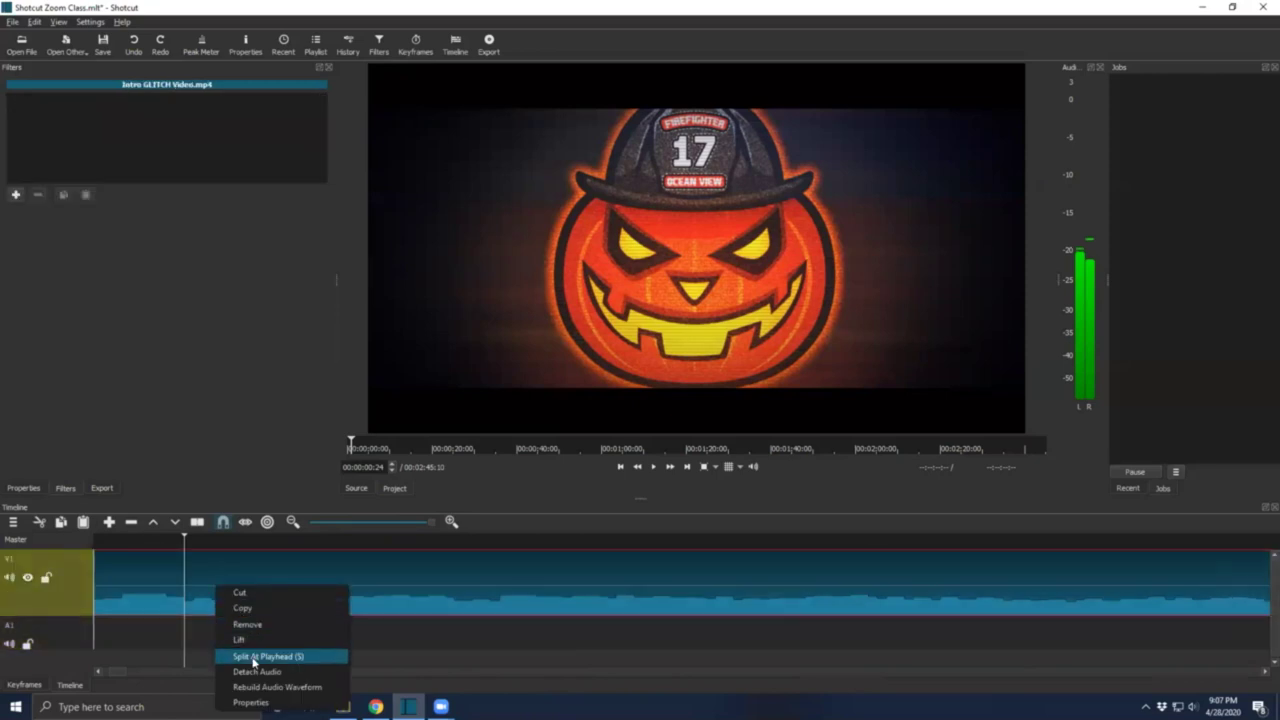
left_click(253, 657)
Split the remaining part of the Intro GLITCH Video clip at 00:00:01:15.
left_click(668, 470)
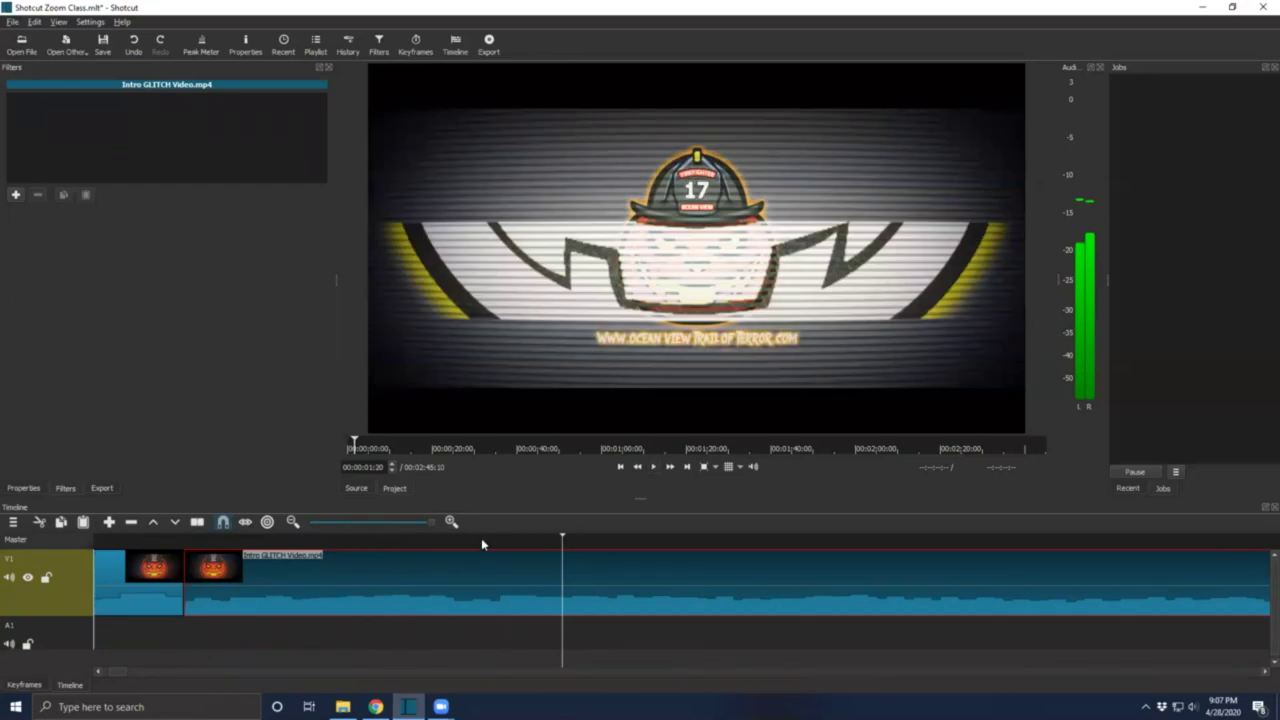
left_click(474, 543)
right_click(476, 578)
left_click(523, 648)
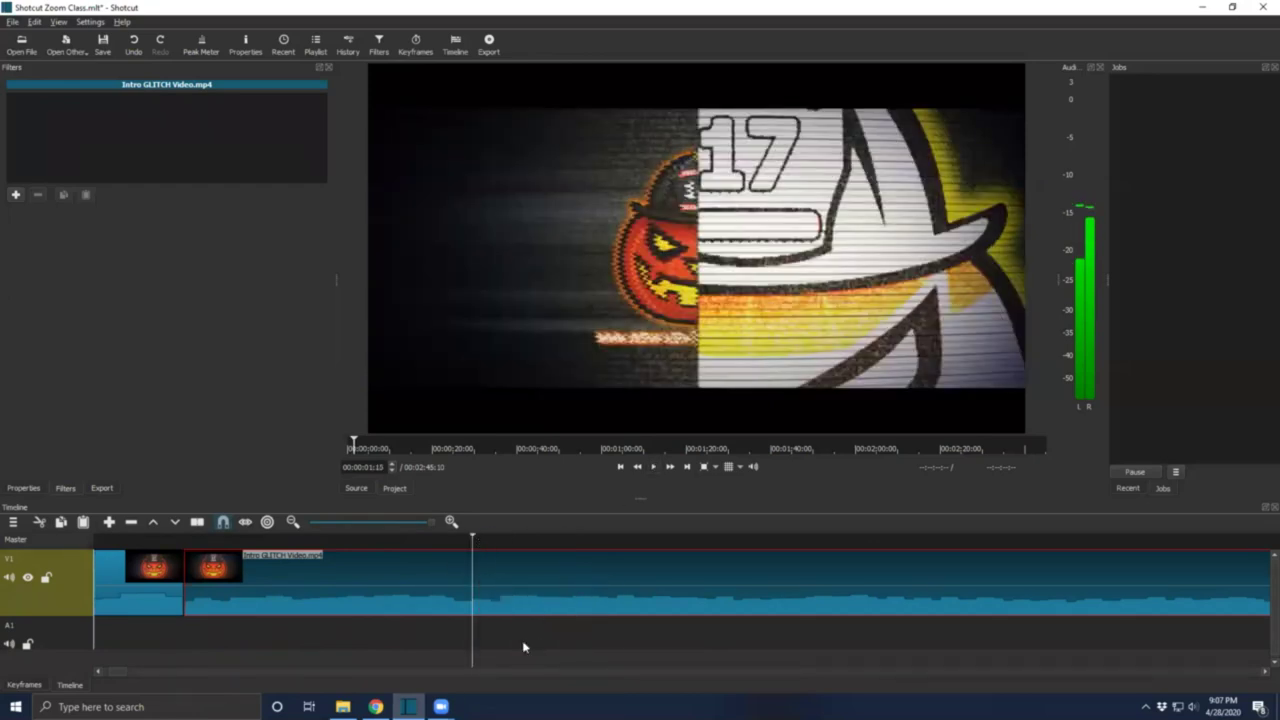
Add a Mute filter to the middle segment of the intro video and play the timeline across it from 00:00:00:15.
left_click(289, 598)
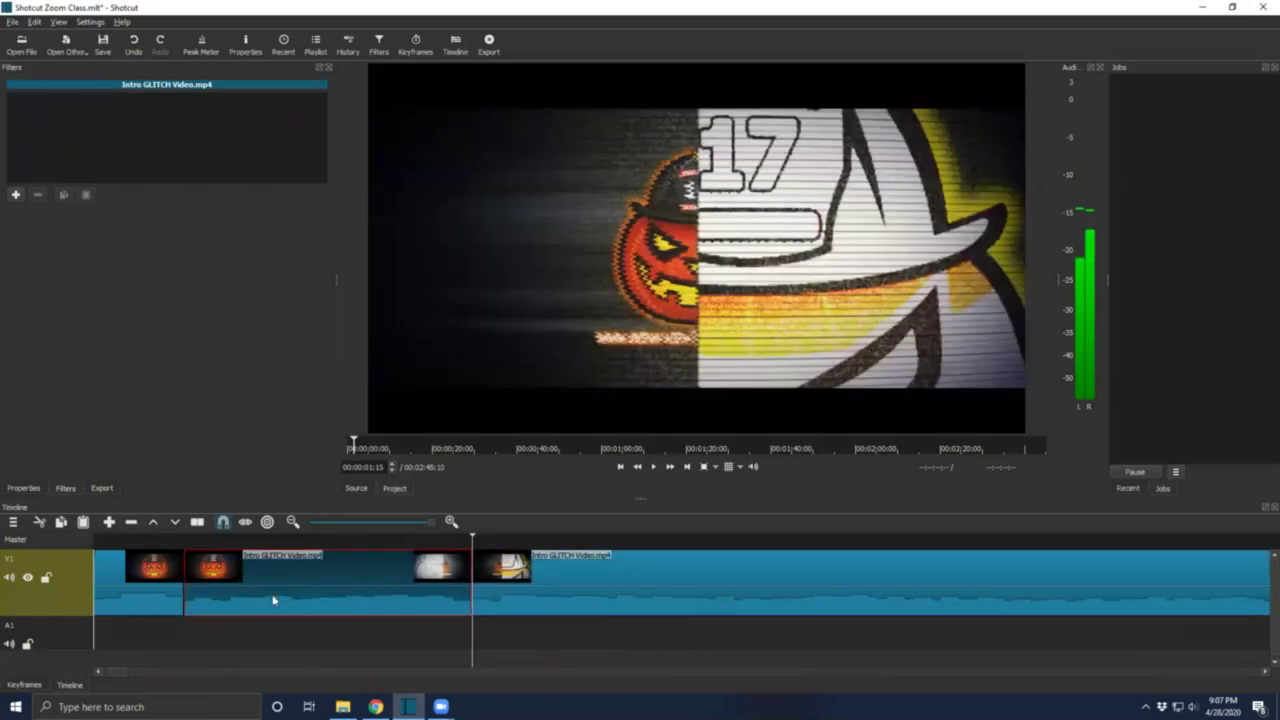
left_click(18, 194)
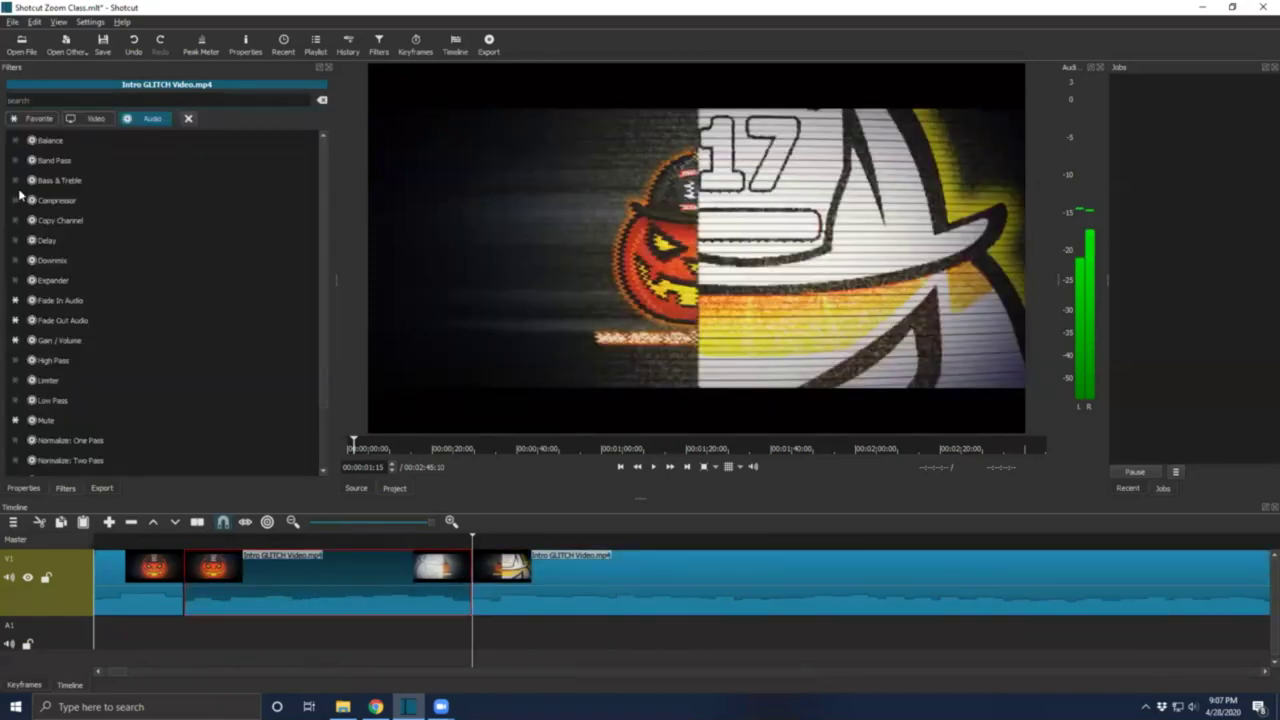
left_click(47, 421)
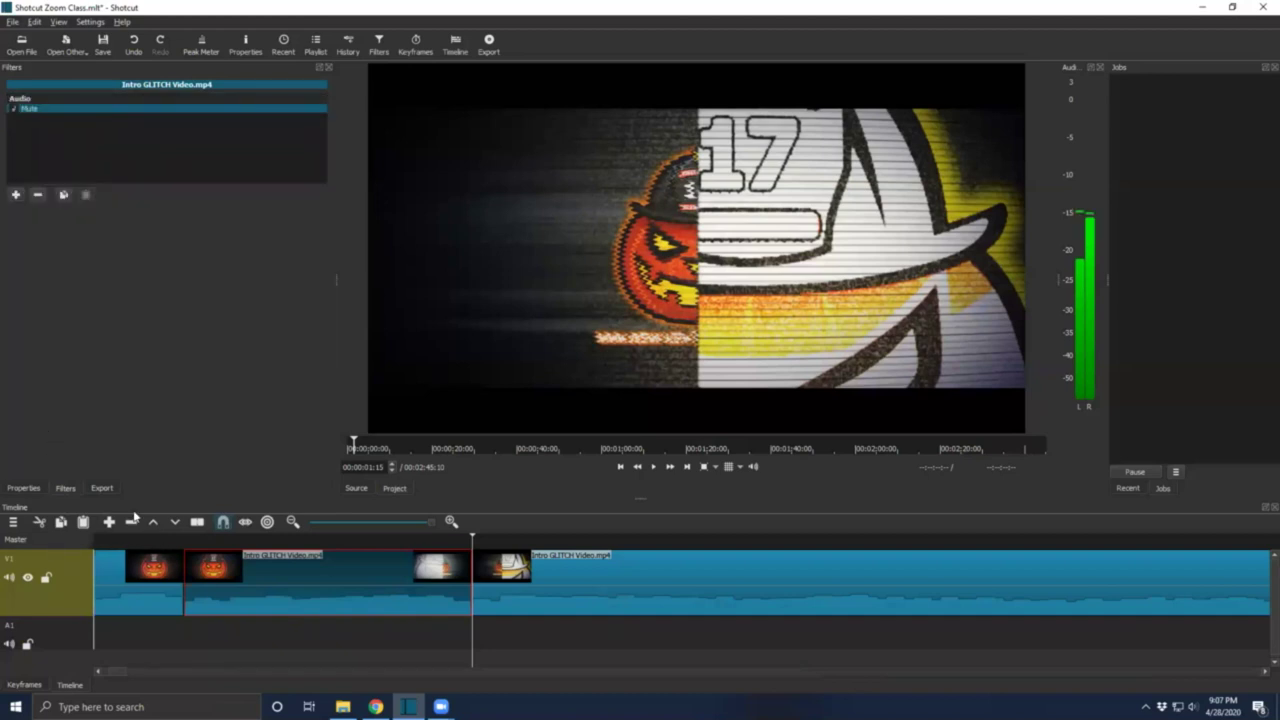
left_click(114, 546)
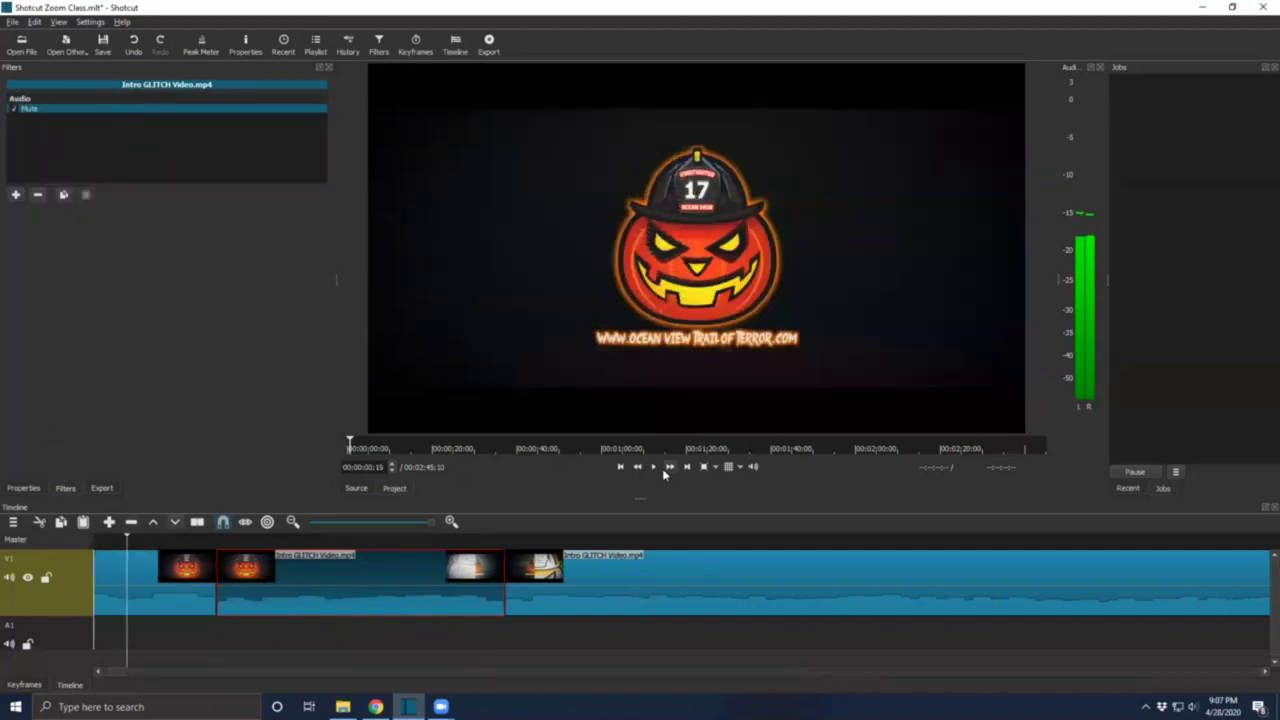
left_click(653, 467)
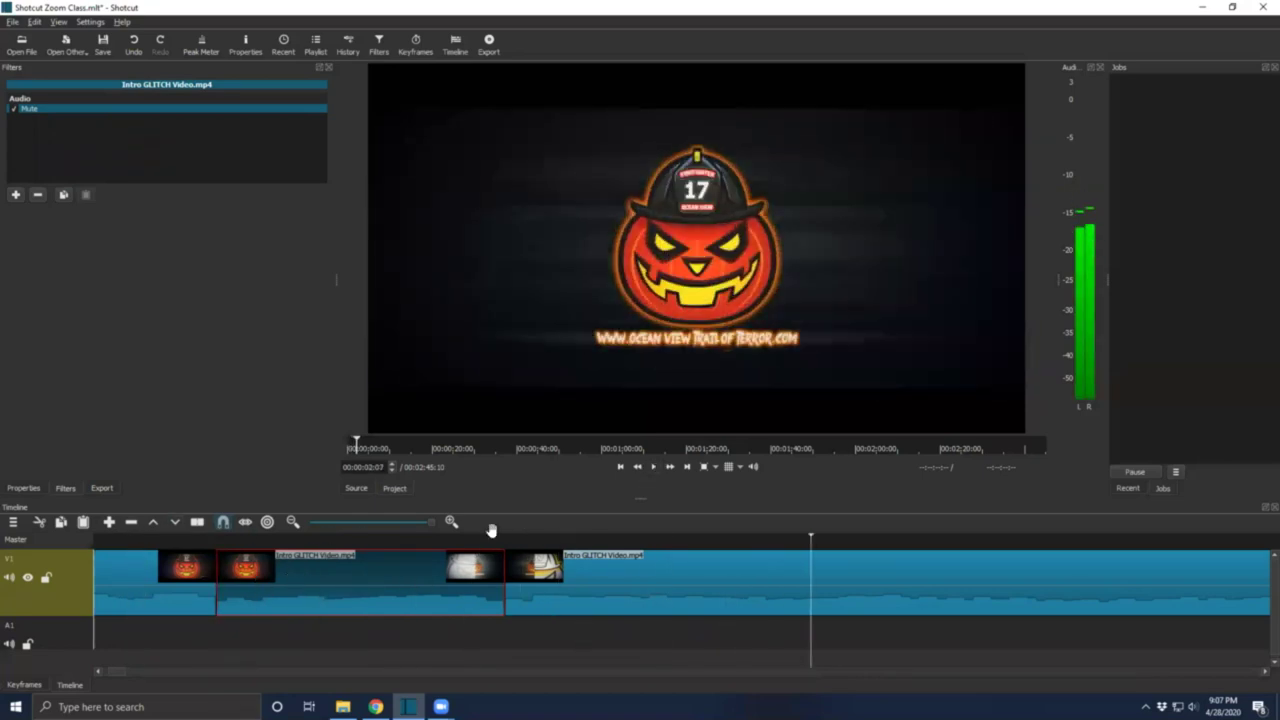
Remove the Mute filter from the middle intro segment and undo both splits of the intro video.
left_click(14, 110)
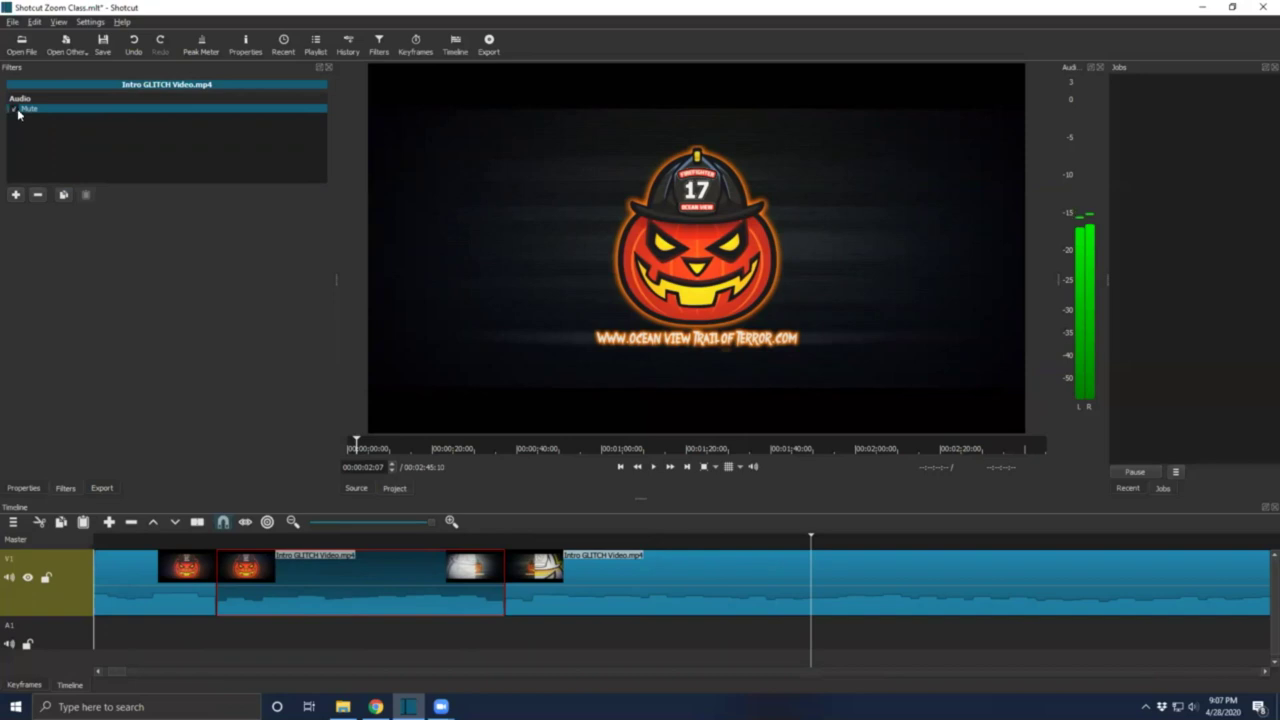
left_click(37, 196)
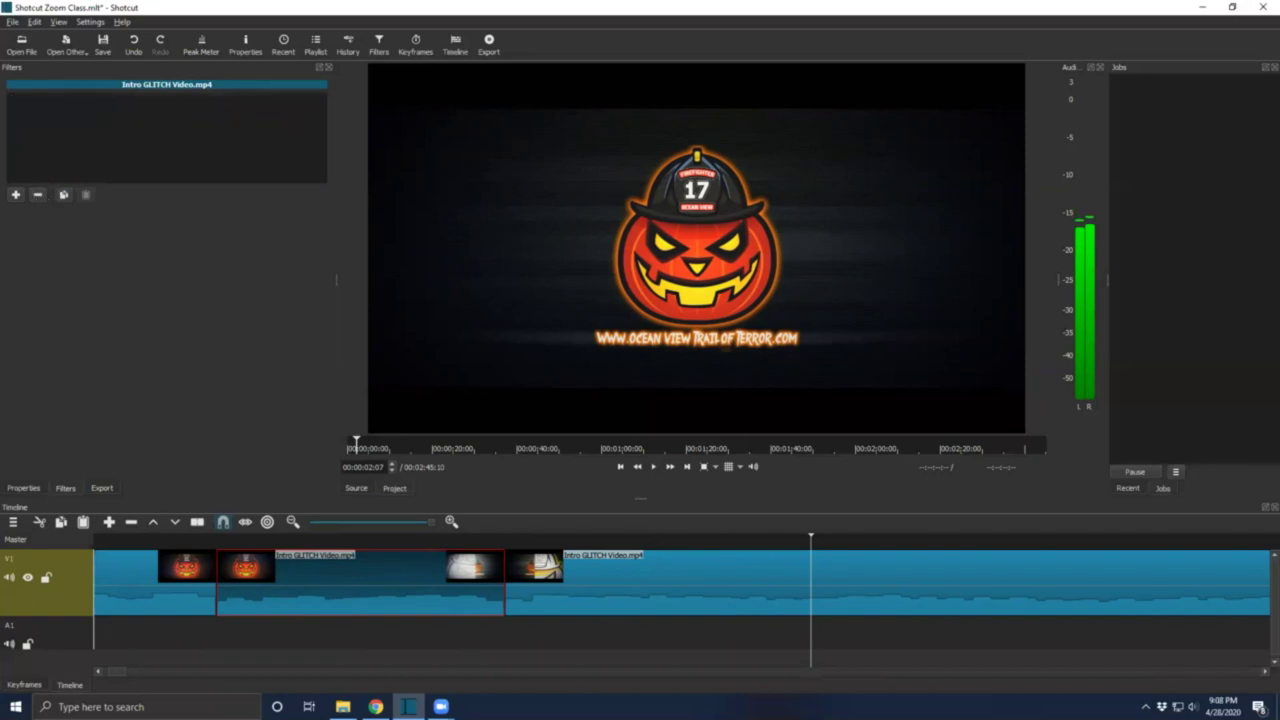
left_click(138, 55)
left_click(138, 55)
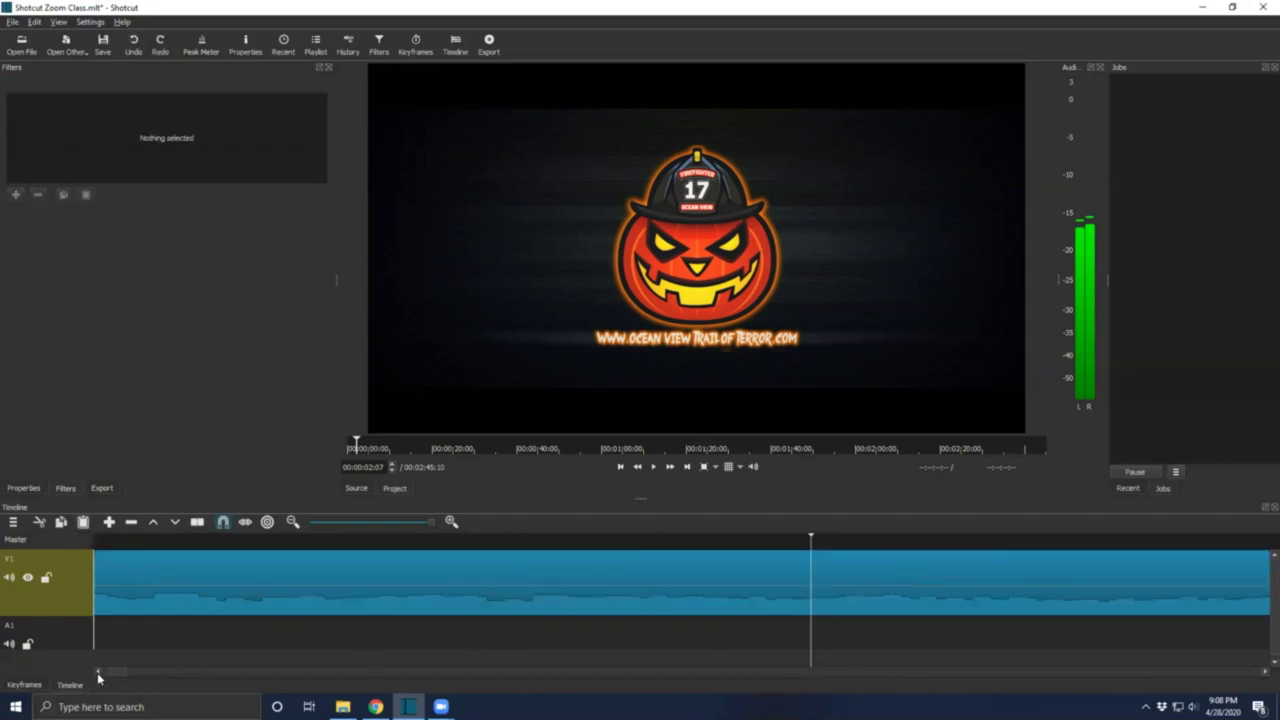
left_click_drag(107, 676, 95, 676)
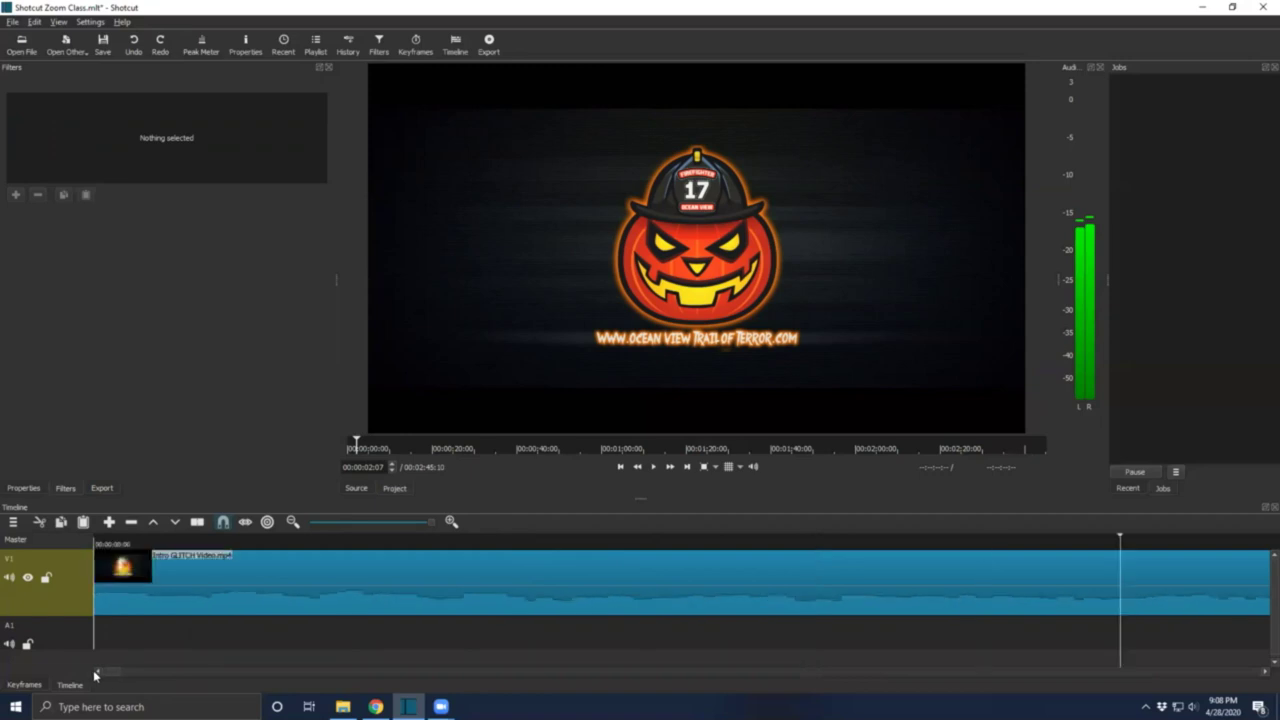
Load the cemetery PNG image from the Zoom Shotcut Class folder in File Explorer into Shotcut's source player.
left_click(292, 522)
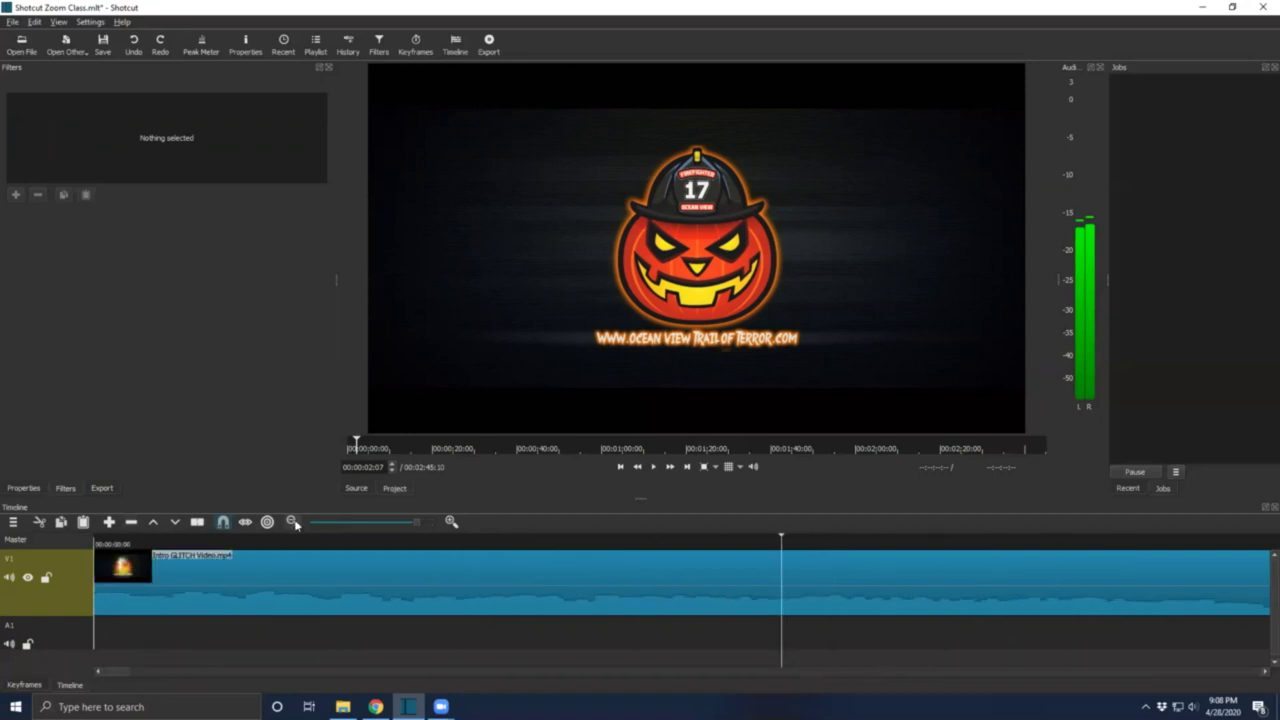
left_click(292, 522)
left_click(292, 522)
left_click(292, 522)
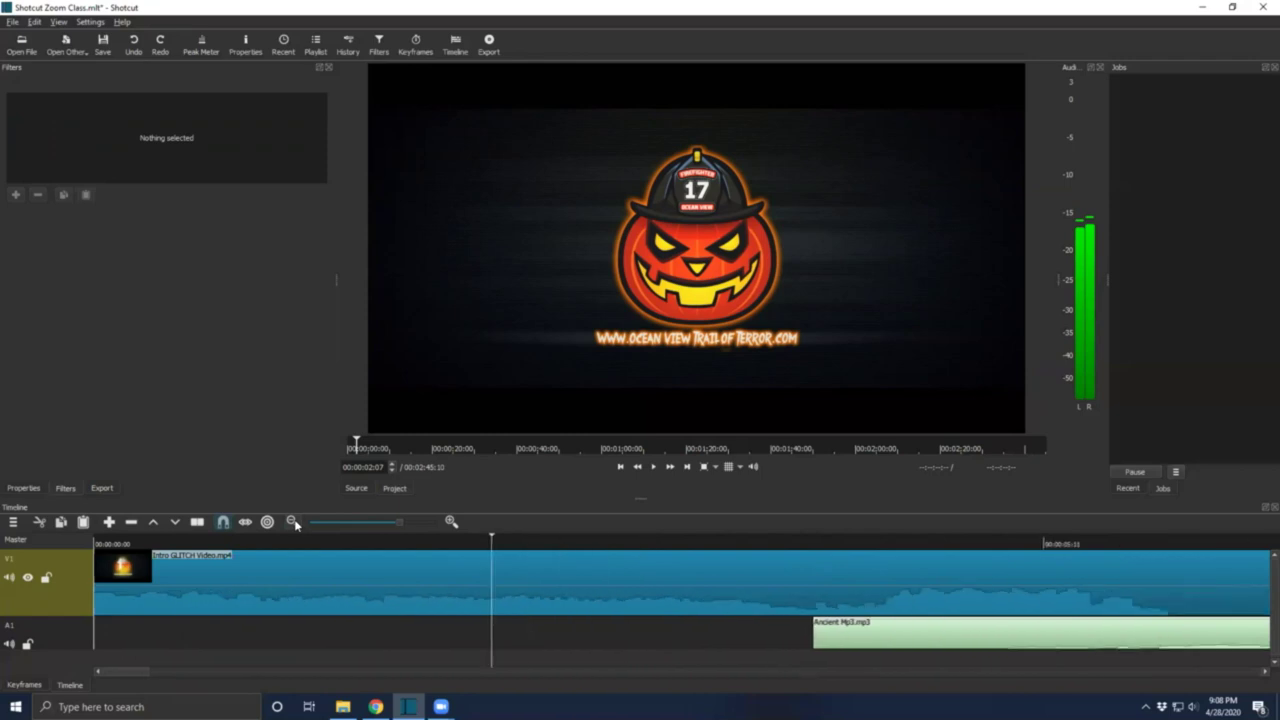
left_click(292, 522)
left_click(292, 522)
left_click(292, 522)
left_click(292, 522)
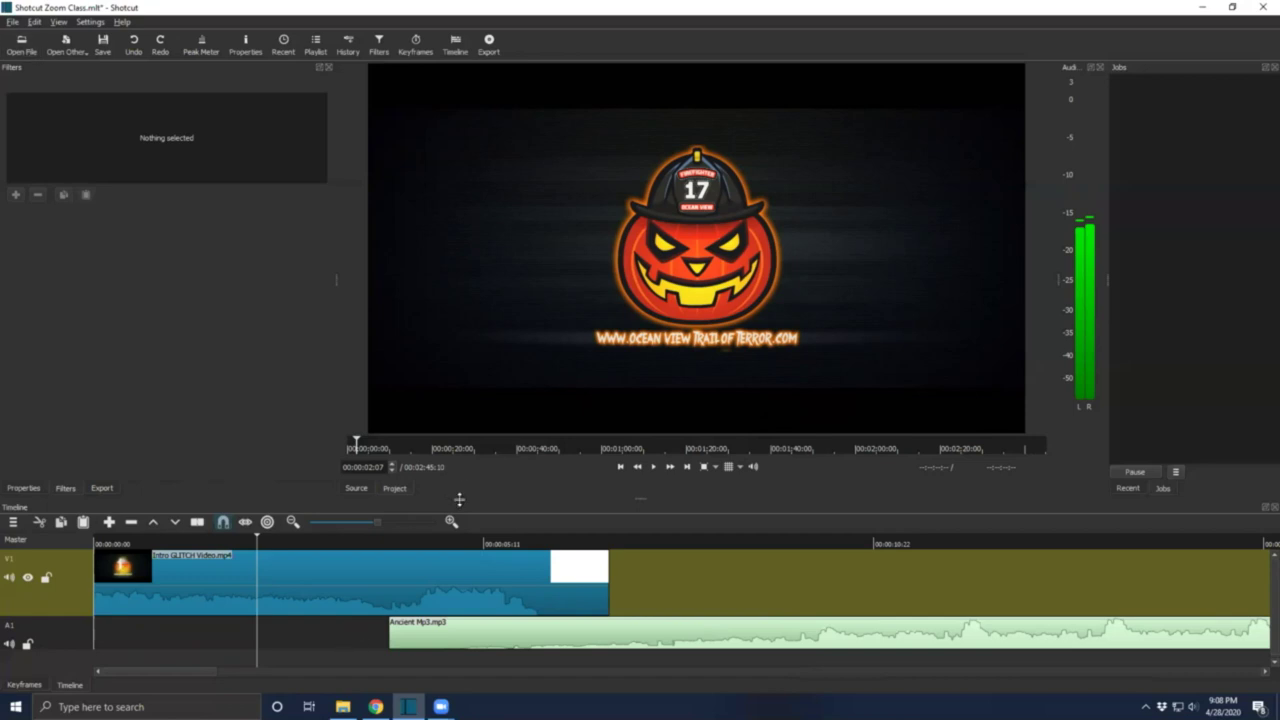
left_click(342, 706)
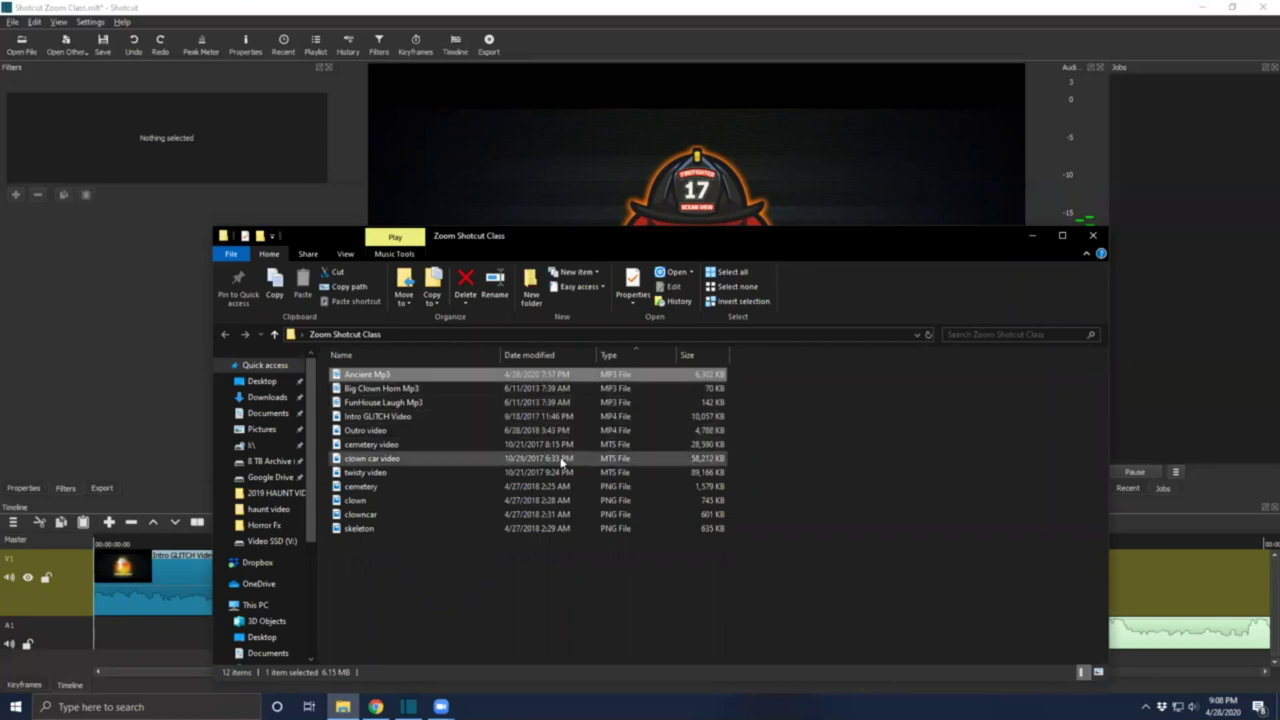
left_click(403, 489)
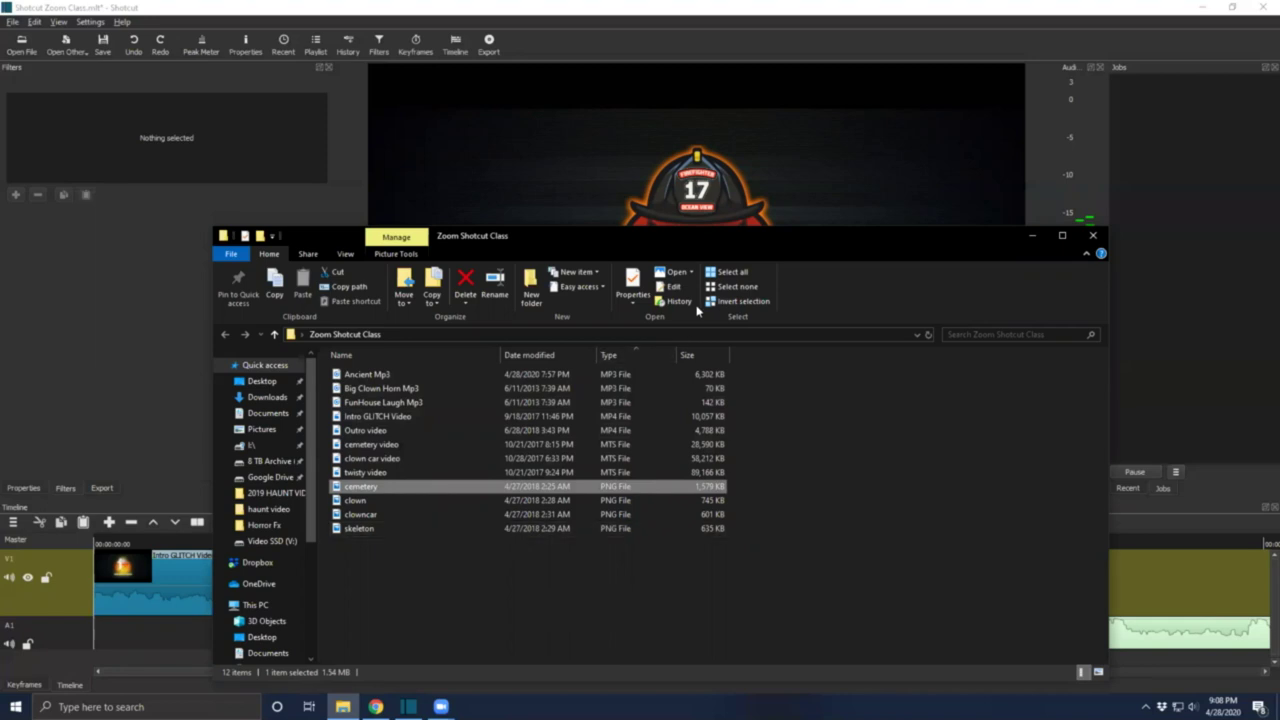
left_click_drag(745, 238, 955, 98)
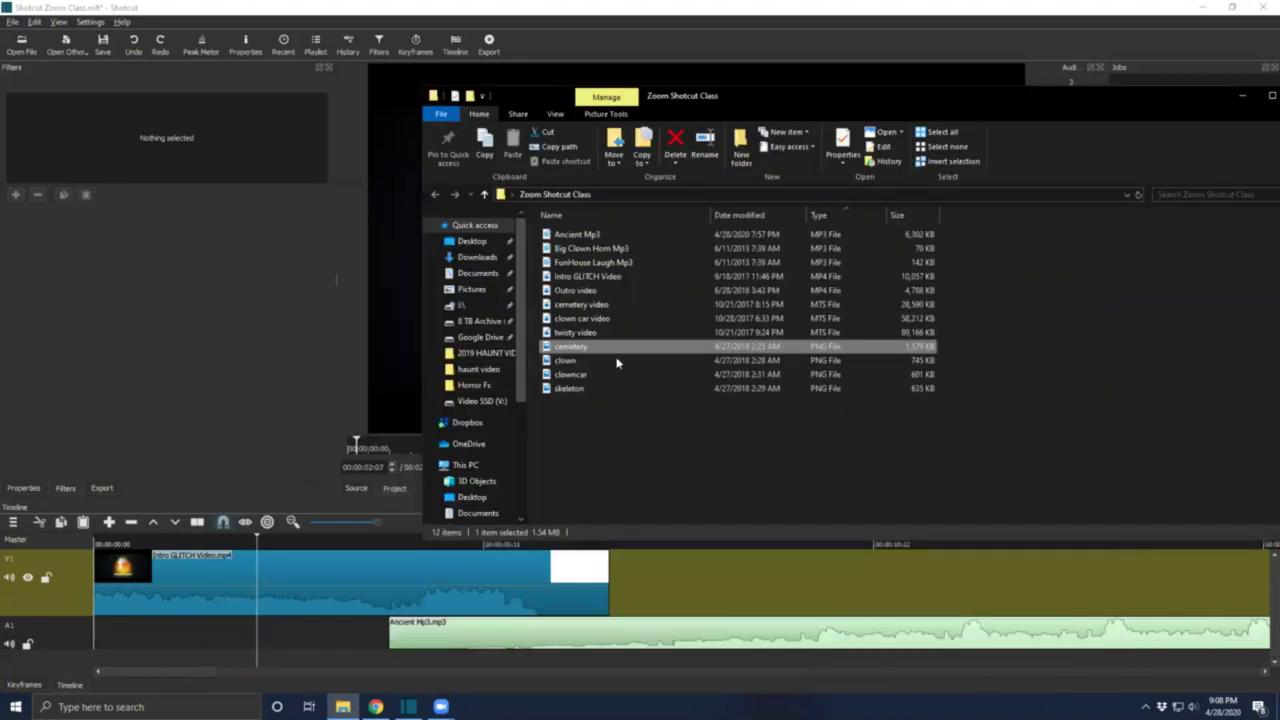
left_click_drag(575, 347, 416, 322)
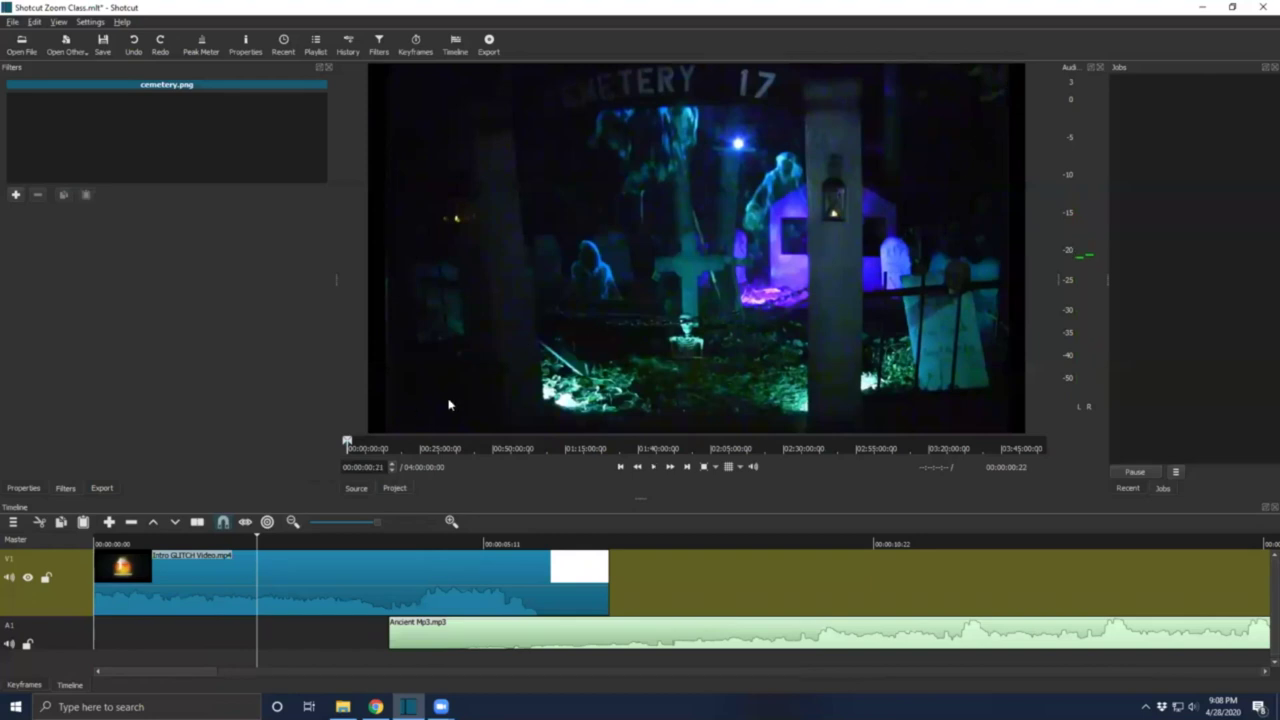
Place cemetery.png directly after the intro video on track V1, check the join in playback, and extend its end to just before 00:00:10:22.
left_click_drag(628, 223, 600, 578)
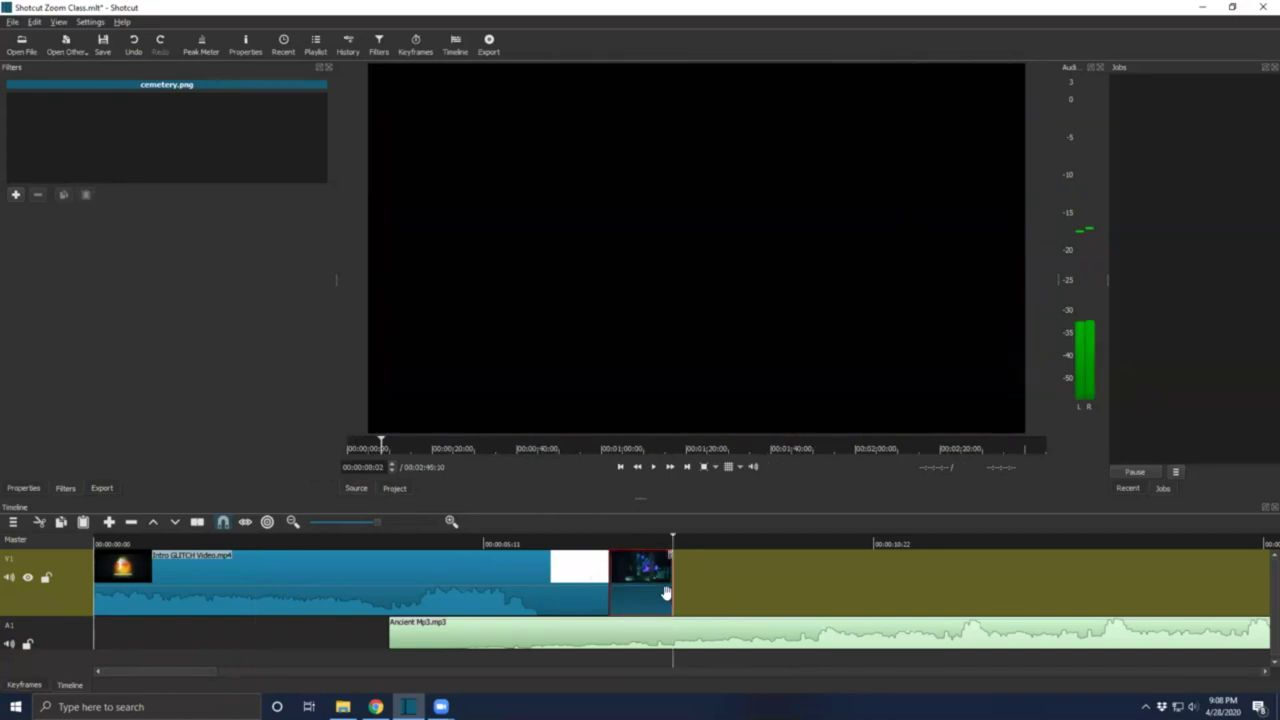
left_click(541, 545)
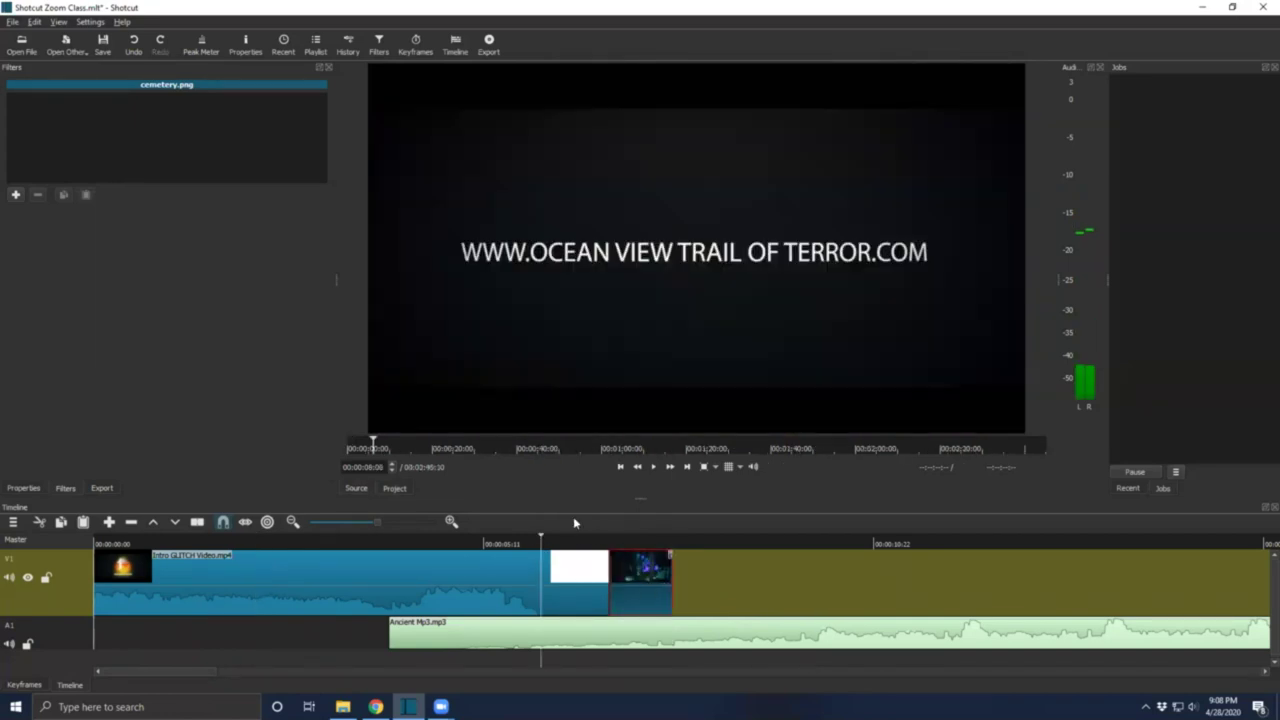
left_click(264, 545)
left_click(528, 545)
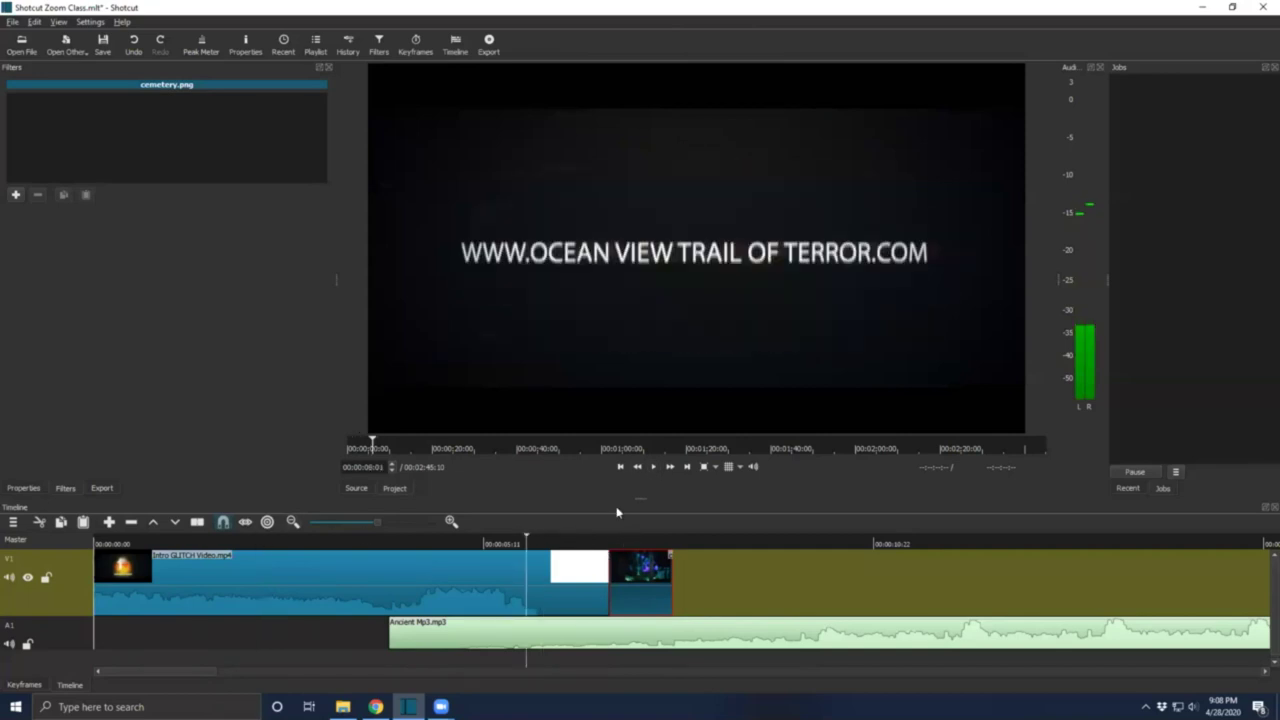
left_click(654, 467)
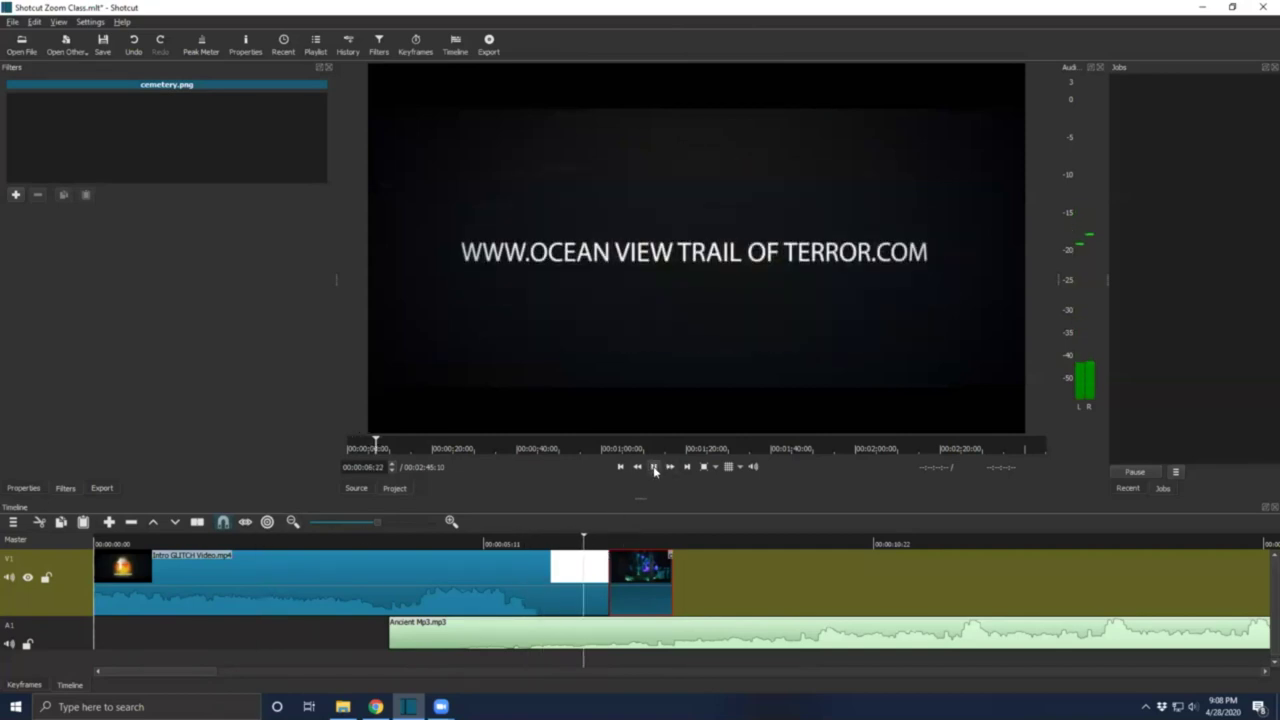
left_click(654, 467)
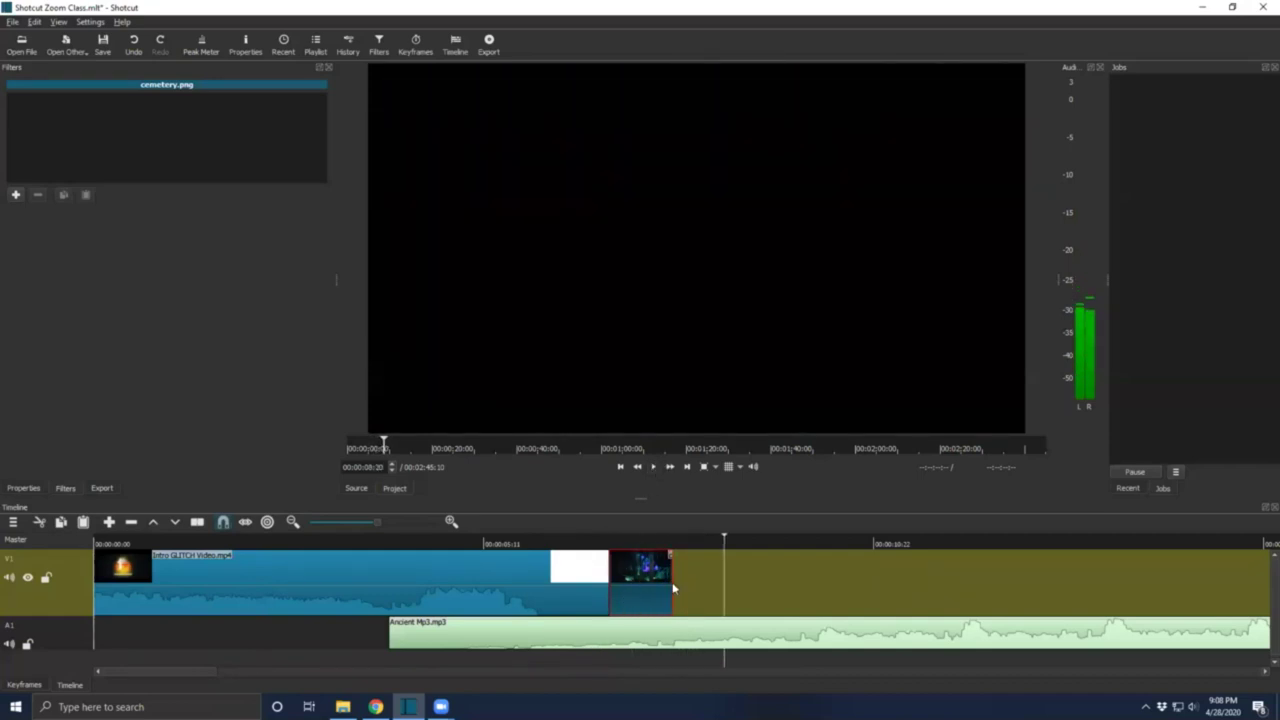
left_click_drag(687, 590, 862, 596)
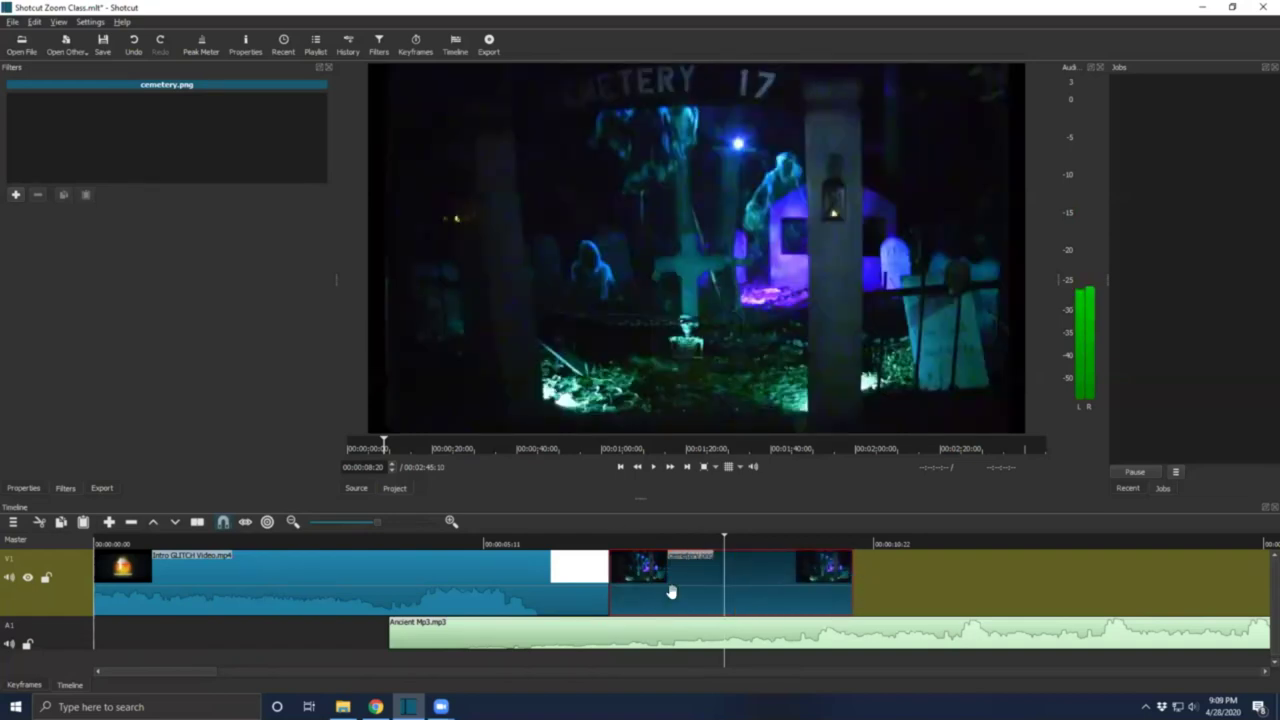
Overlap cemetery.png with the end of the intro video by 6 frames as a short crossfade transition and play across it.
left_click_drag(667, 582, 651, 586)
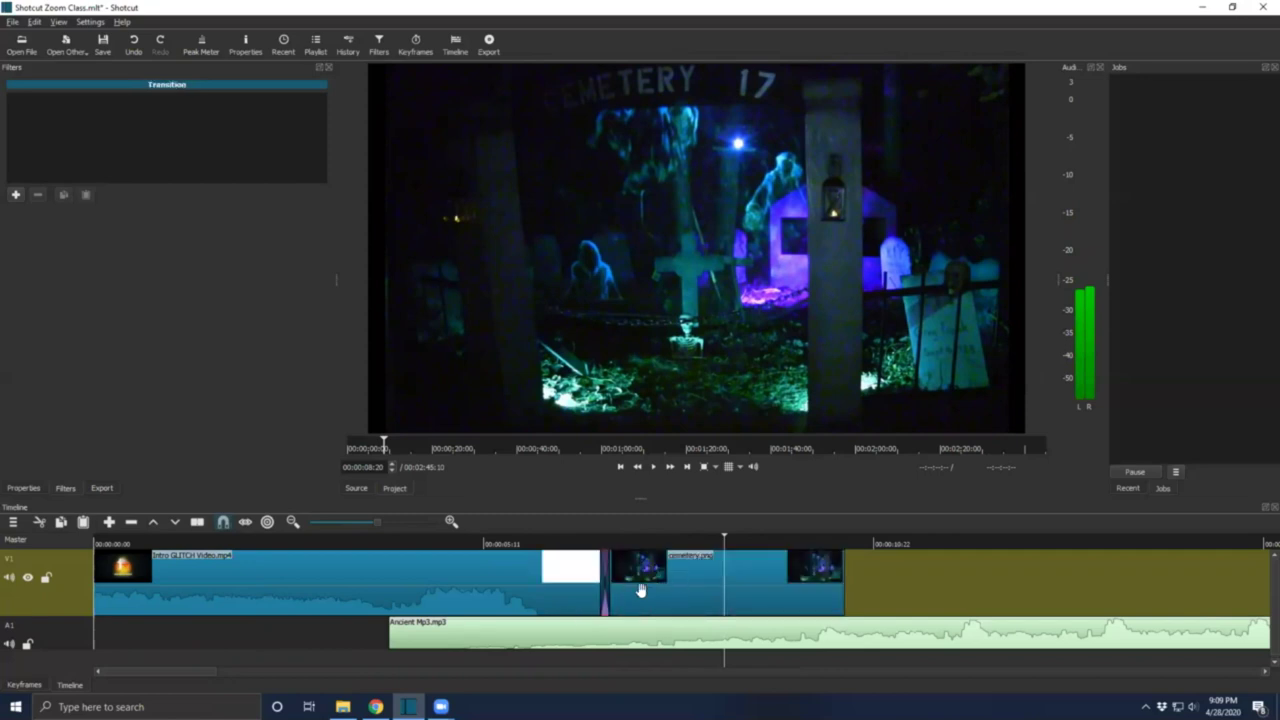
left_click(140, 44)
mouse_move(673, 598)
left_mouse_down()
mouse_move(849, 602)
mouse_move(840, 590)
mouse_move(709, 585)
mouse_move(735, 594)
mouse_move(789, 575)
mouse_move(763, 591)
mouse_move(646, 588)
mouse_move(676, 593)
left_mouse_up()
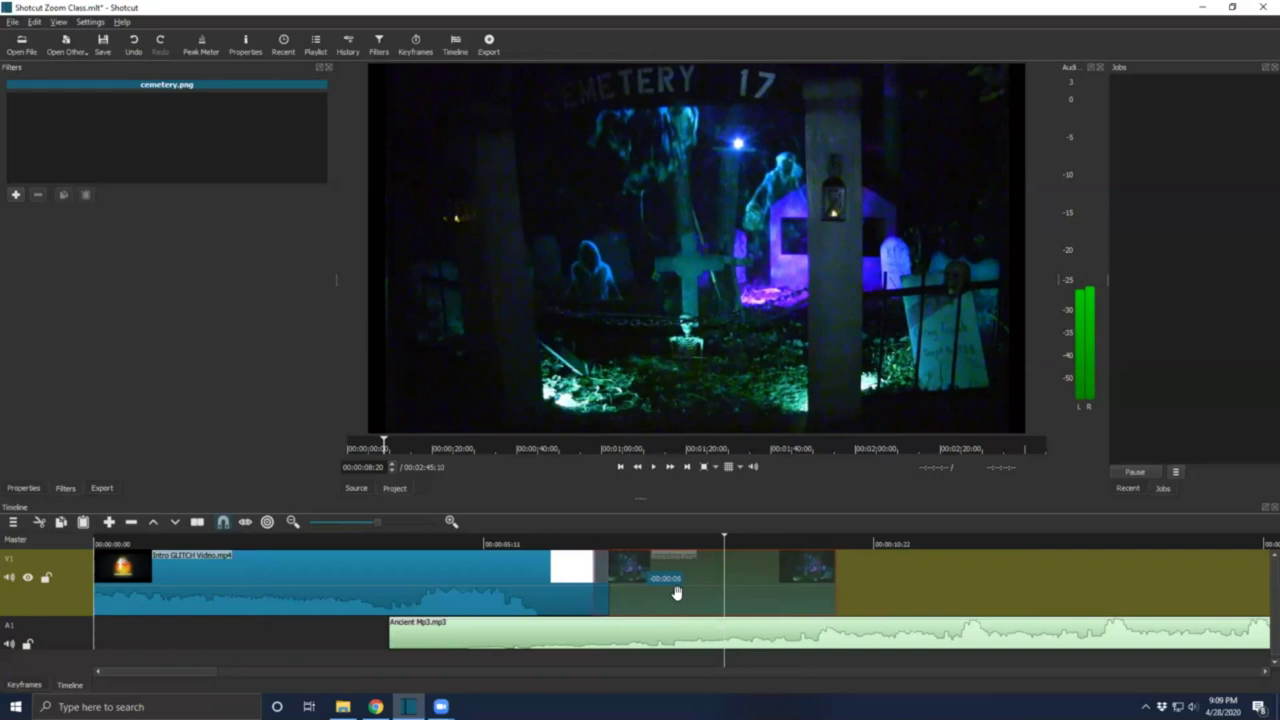
left_click_drag(676, 593, 666, 586)
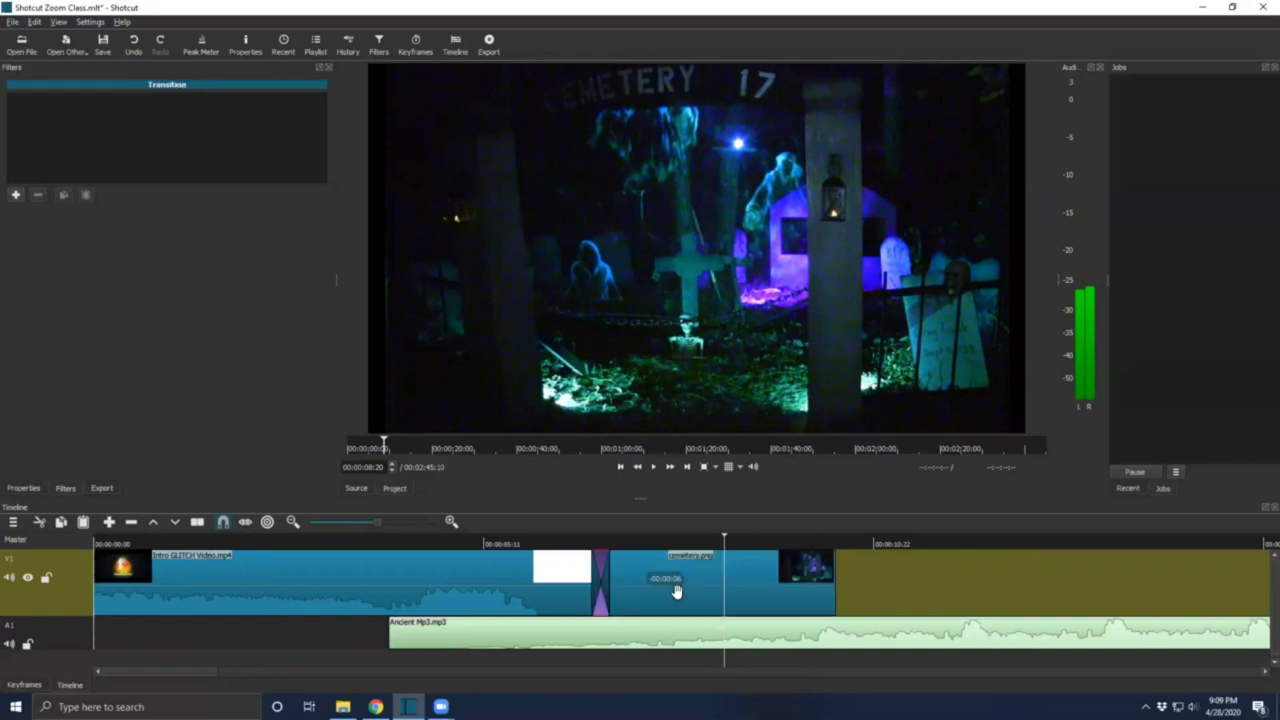
left_click(550, 542)
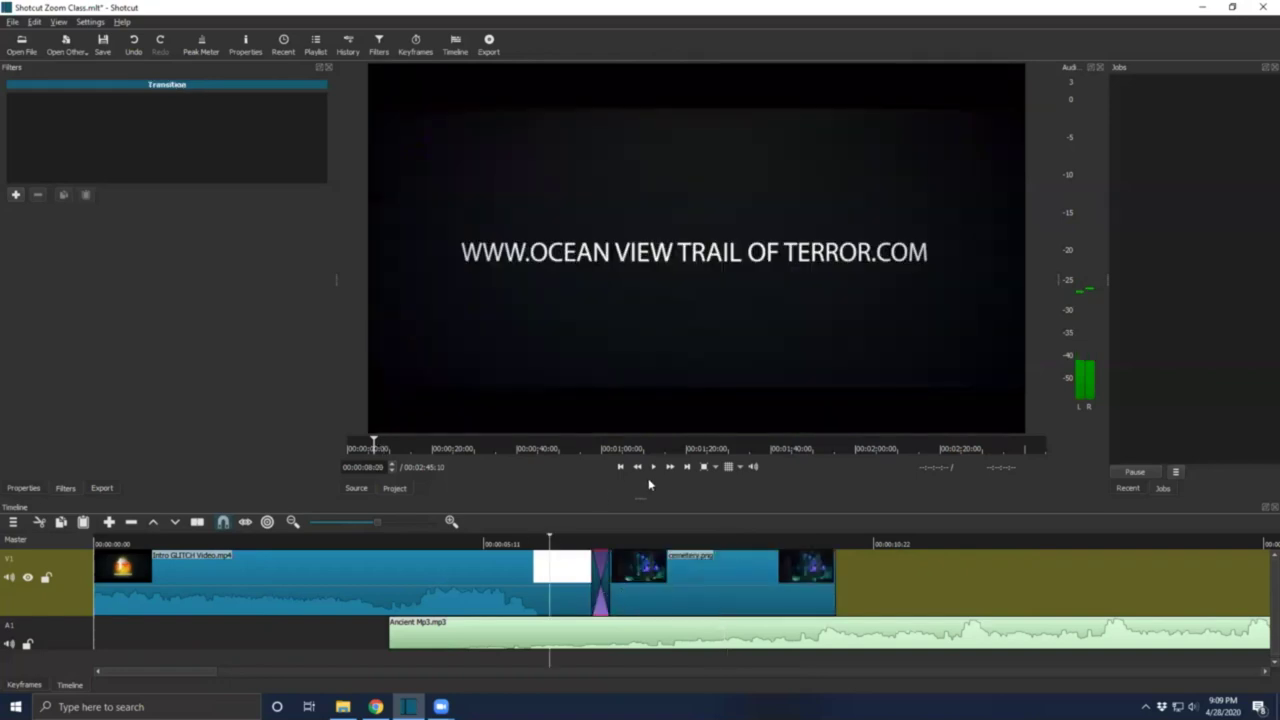
left_click(652, 467)
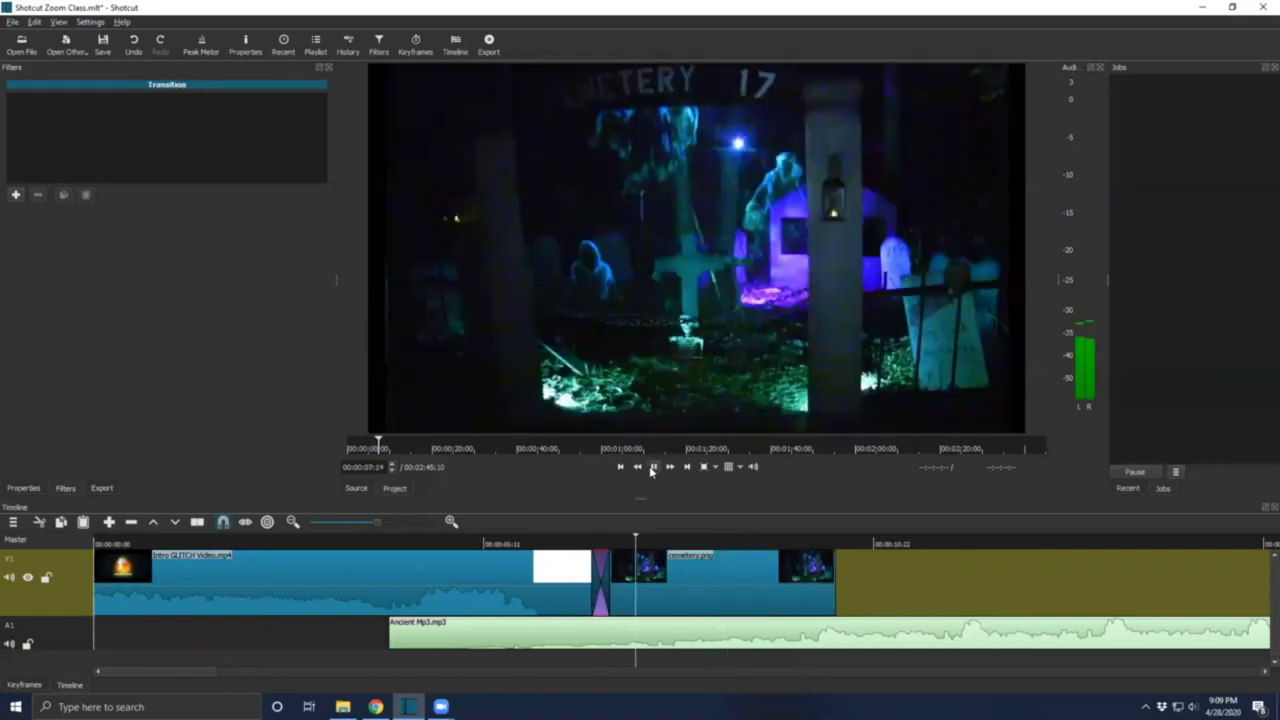
left_click(653, 467)
Undo the 6-frame transition, overlap cemetery.png further onto the intro video for a longer crossfade, and play it.
left_click(133, 42)
left_click_drag(668, 577, 622, 575)
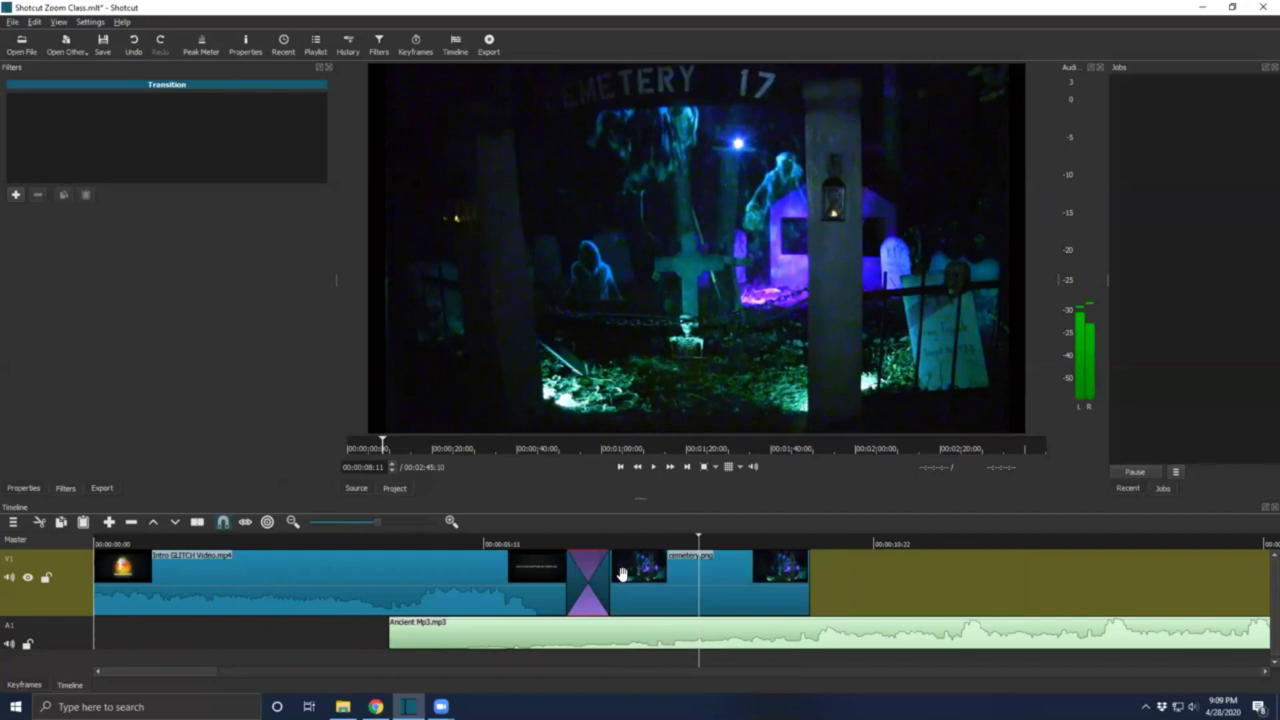
left_click(539, 543)
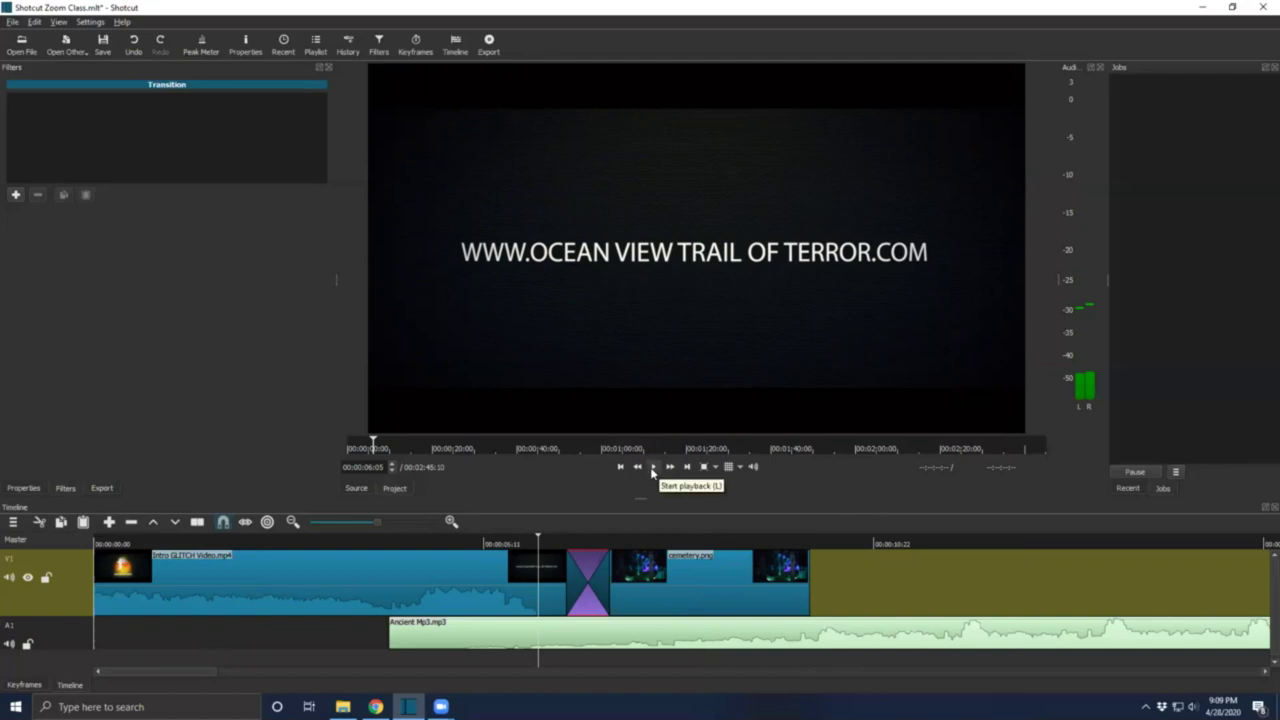
left_click(655, 467)
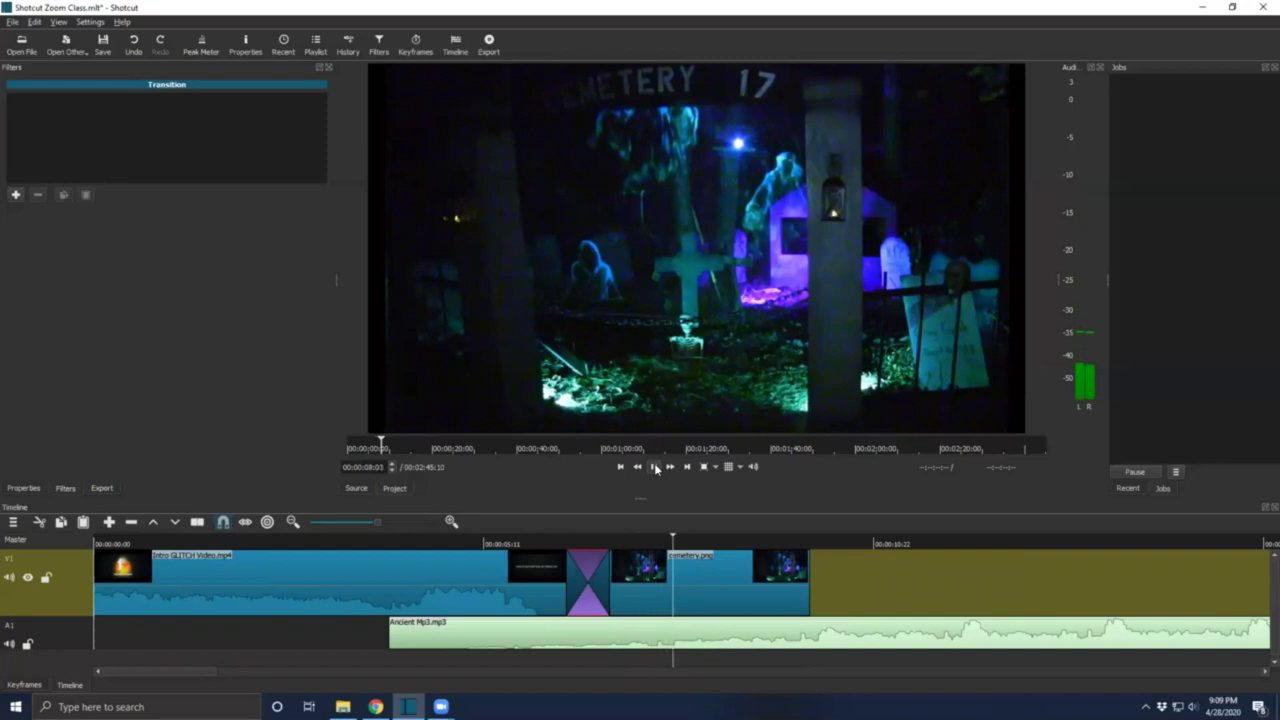
Replace the crossfade with a much longer overlap starting near 00:00:05:11 on track V1, and play through it.
left_click(128, 46)
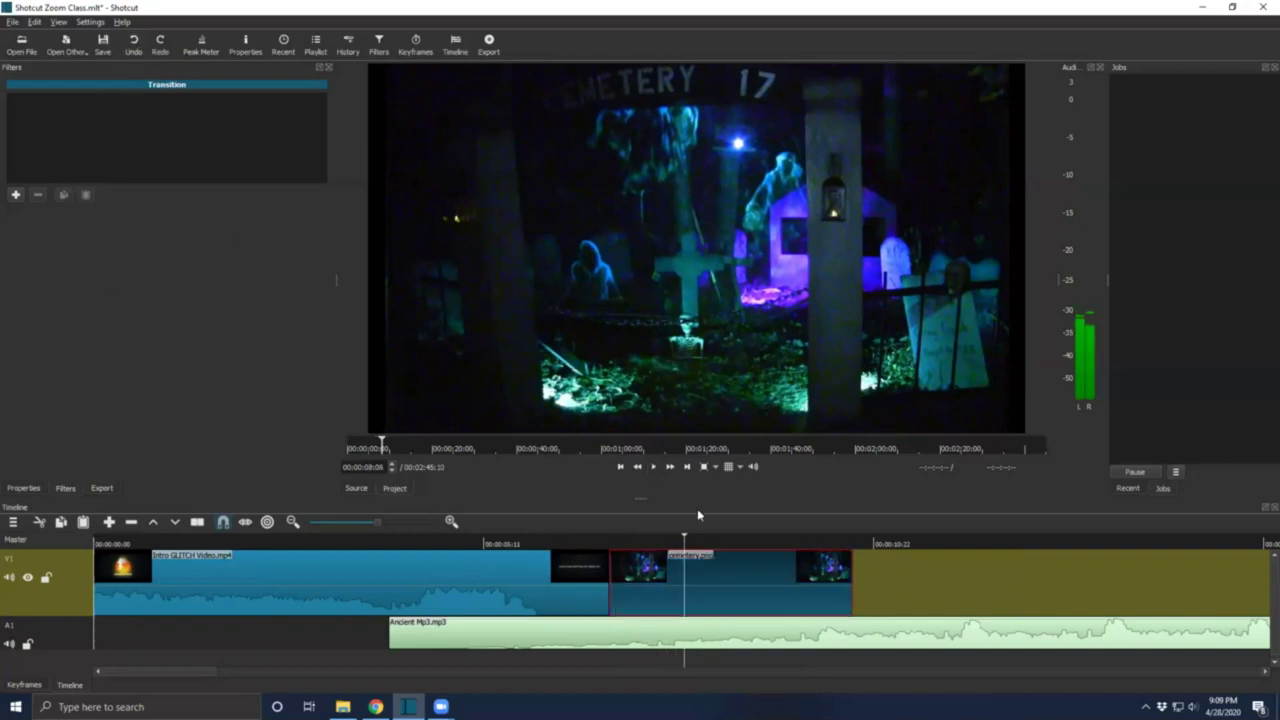
left_click_drag(808, 586, 537, 594)
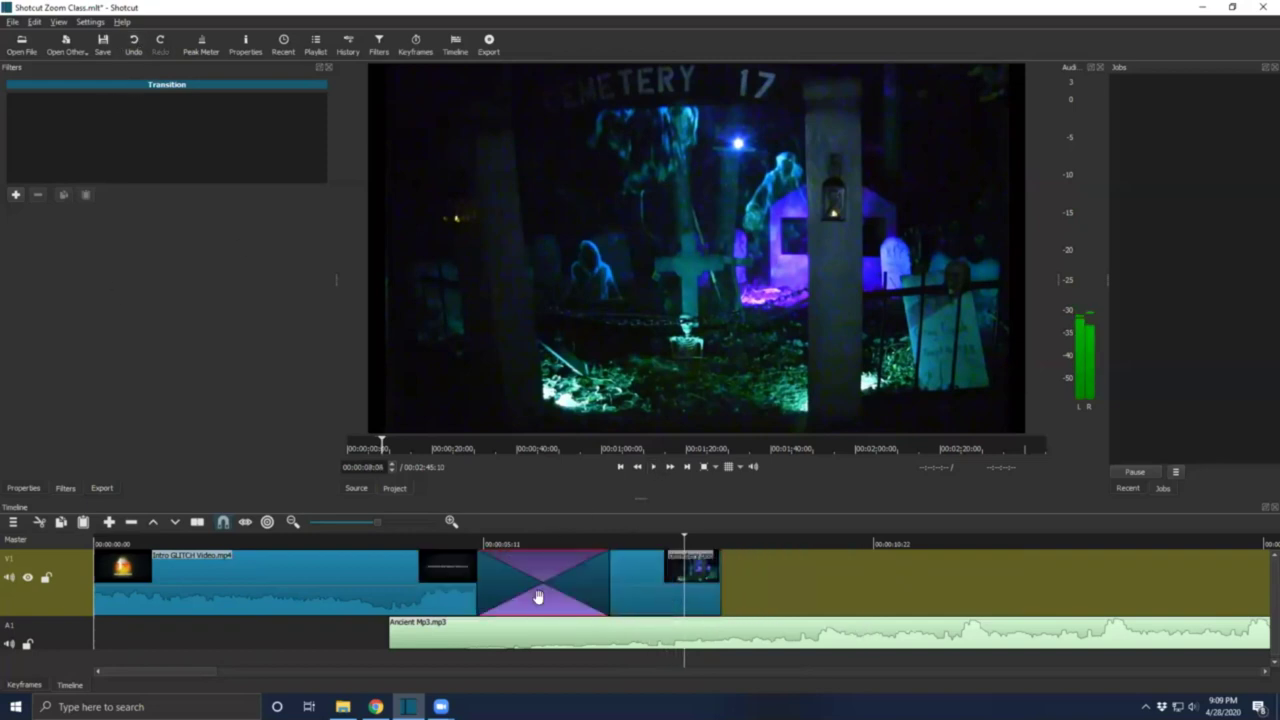
left_click(395, 540)
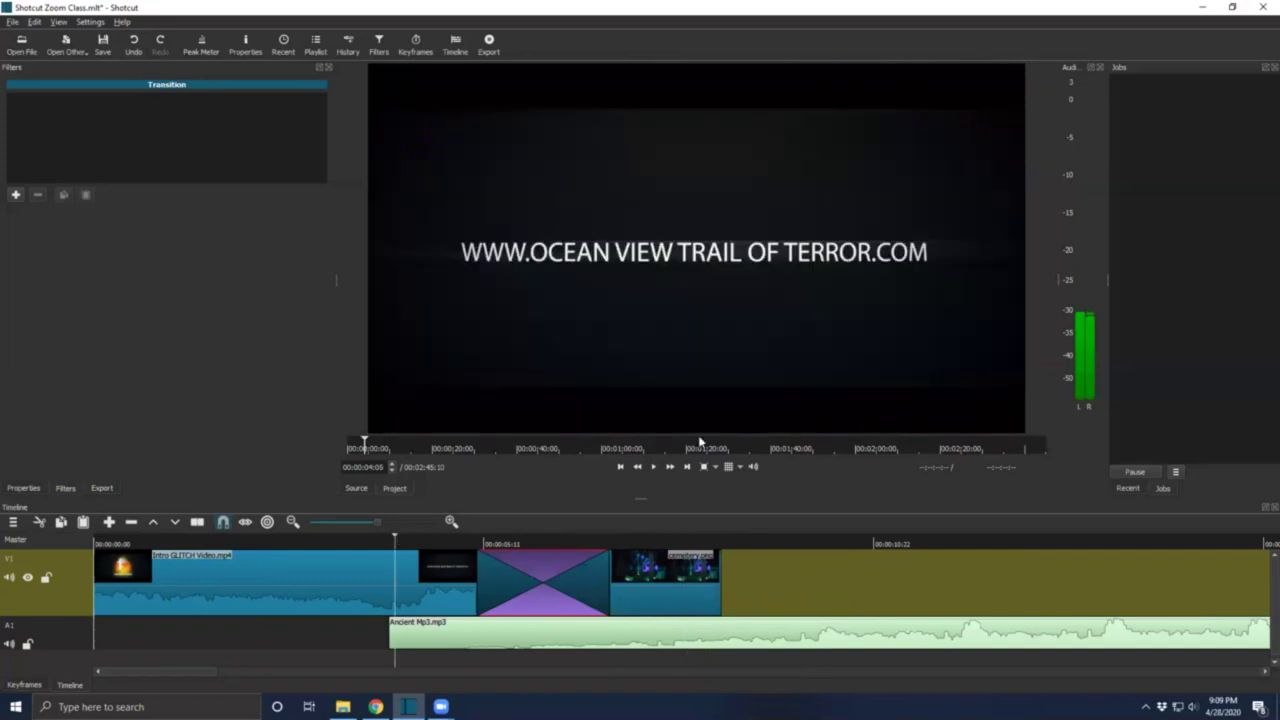
left_click(654, 466)
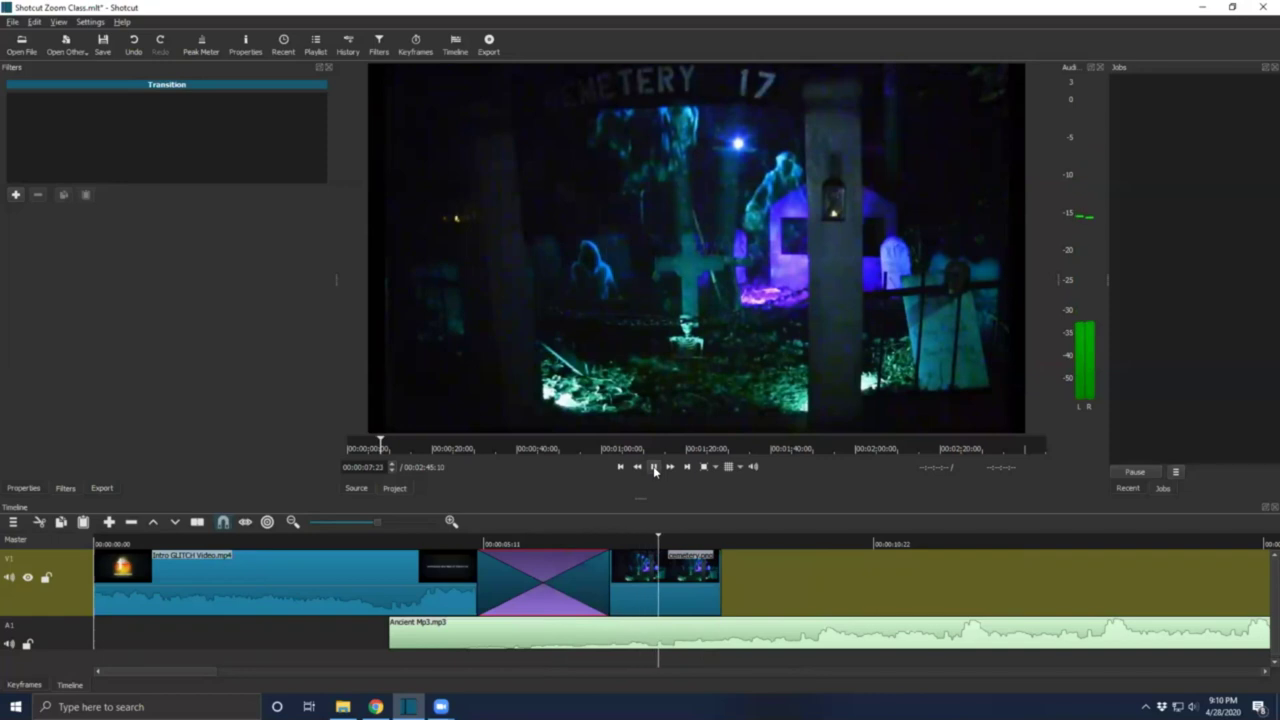
left_click(654, 466)
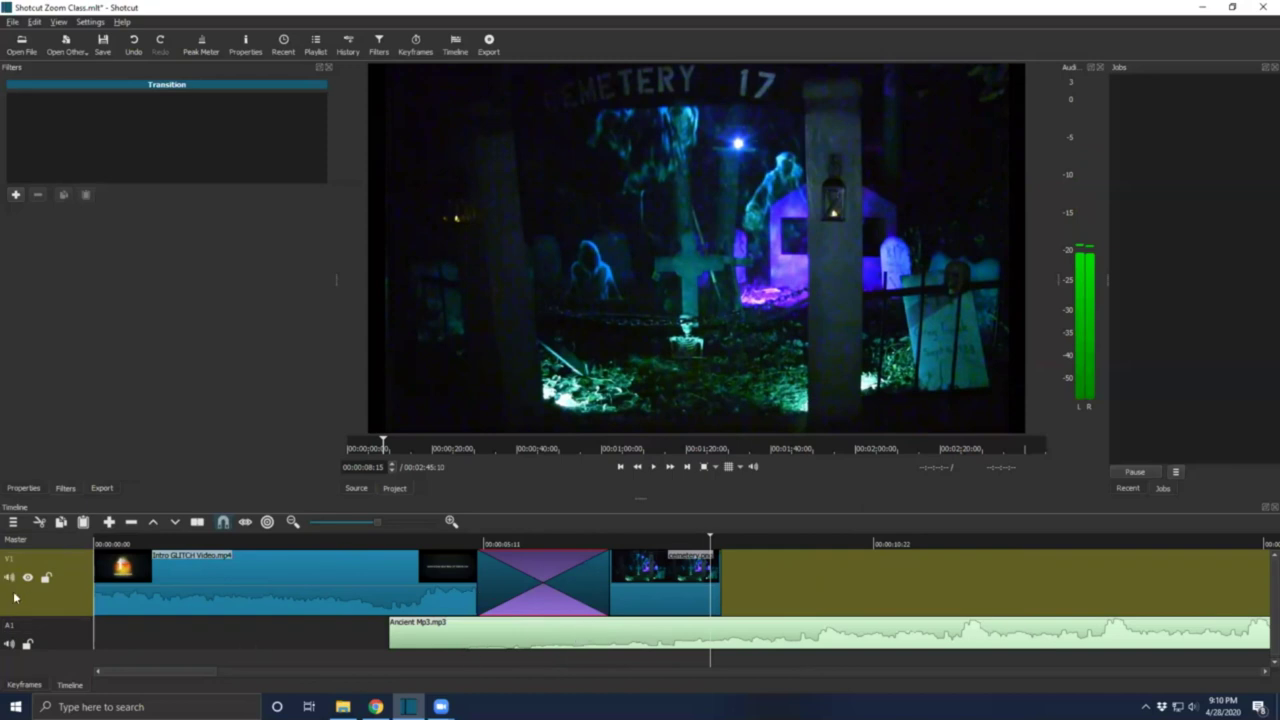
Add a second video track, and undo both that track and the long transition between the intro video and cemetery.png.
right_click(47, 606)
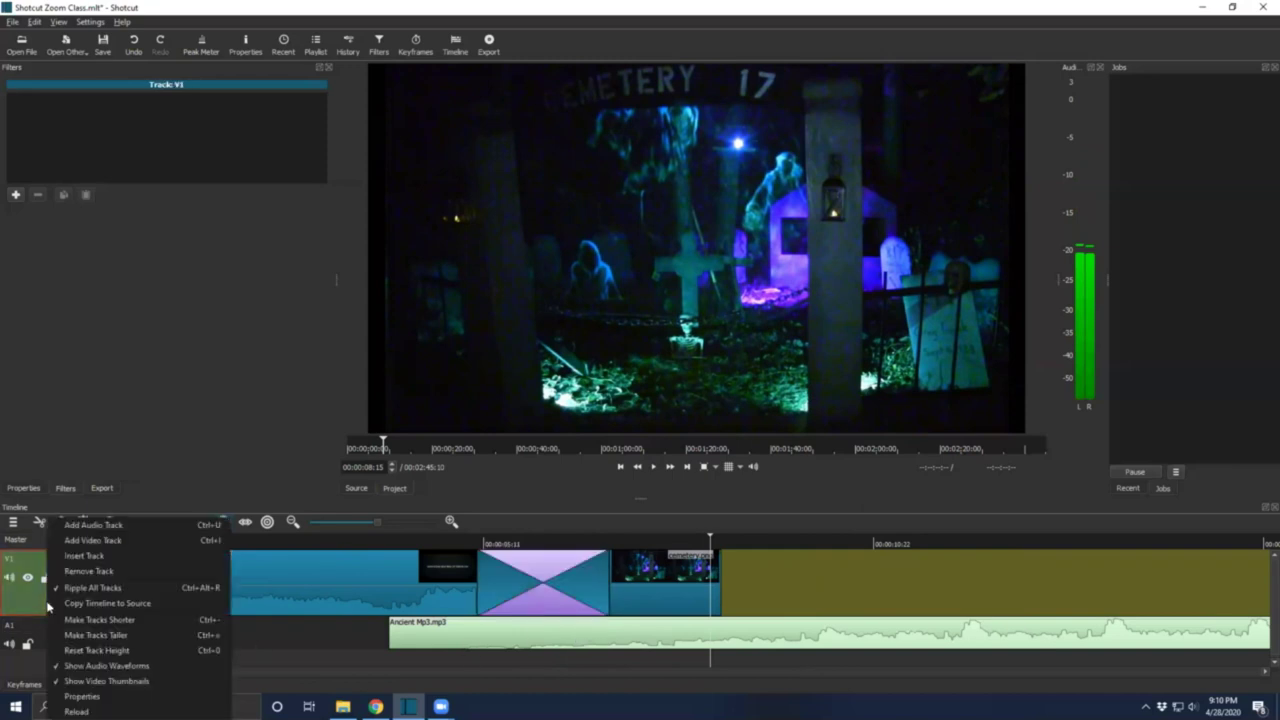
left_click(93, 540)
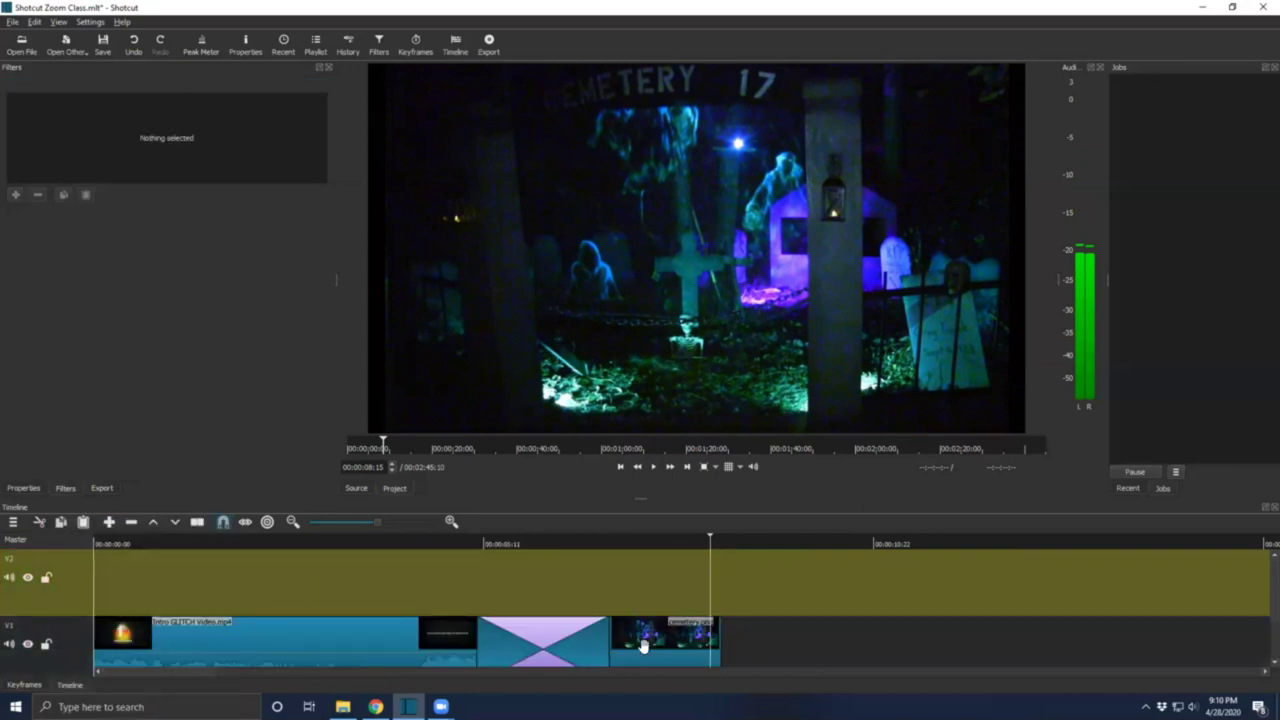
left_click(134, 44)
left_click(134, 44)
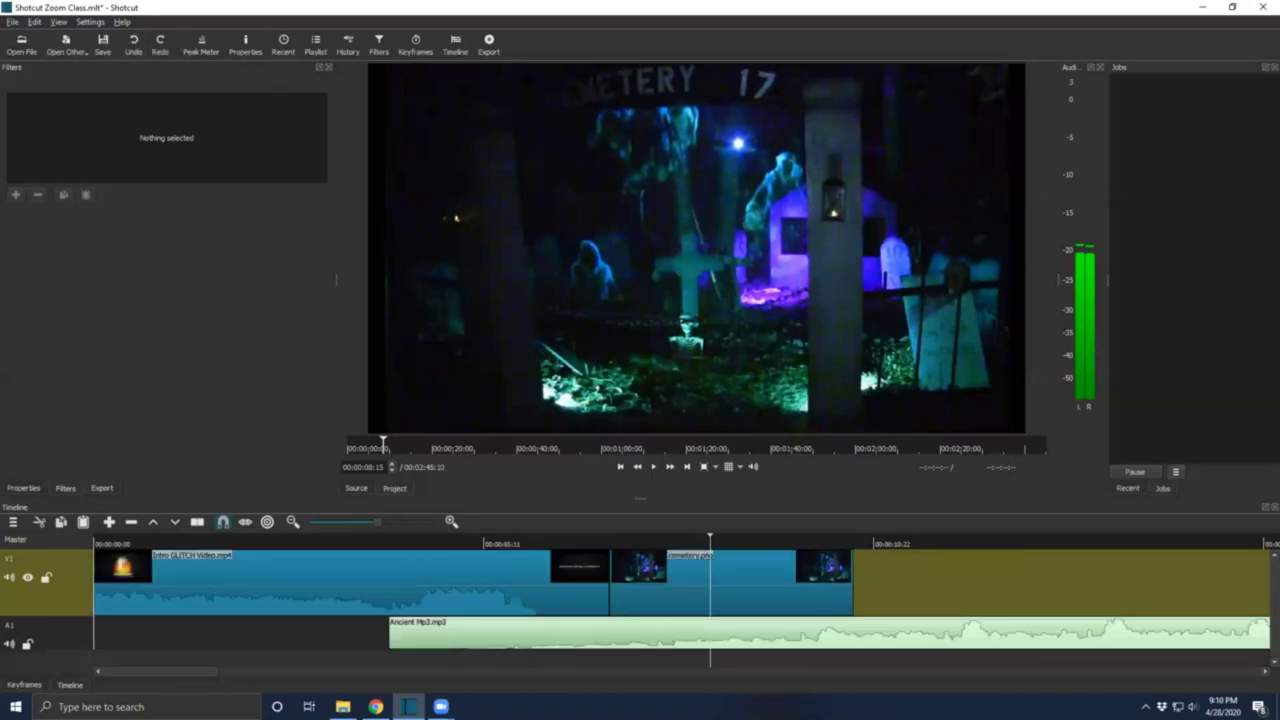
Add video track V2 and move cemetery.png onto it so it overlaps the end of the intro video, and play across the overlap.
right_click(54, 601)
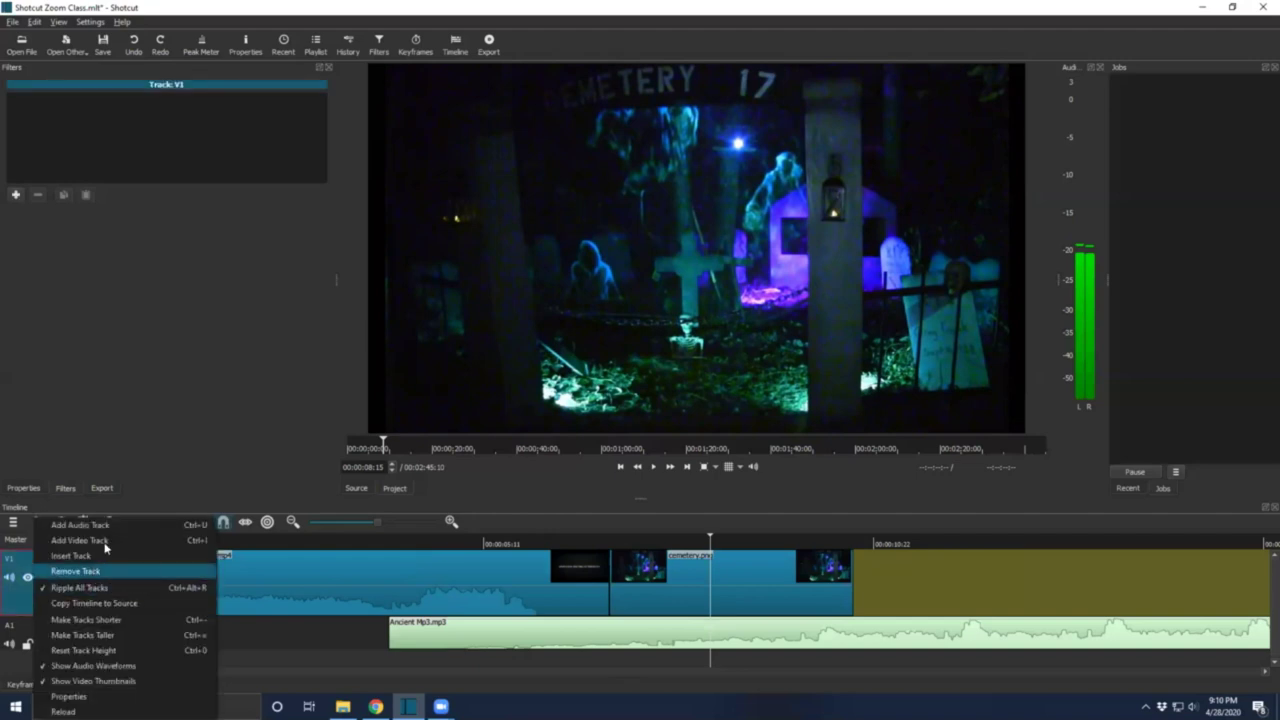
left_click(109, 535)
left_click_drag(672, 643, 580, 568)
left_click(456, 543)
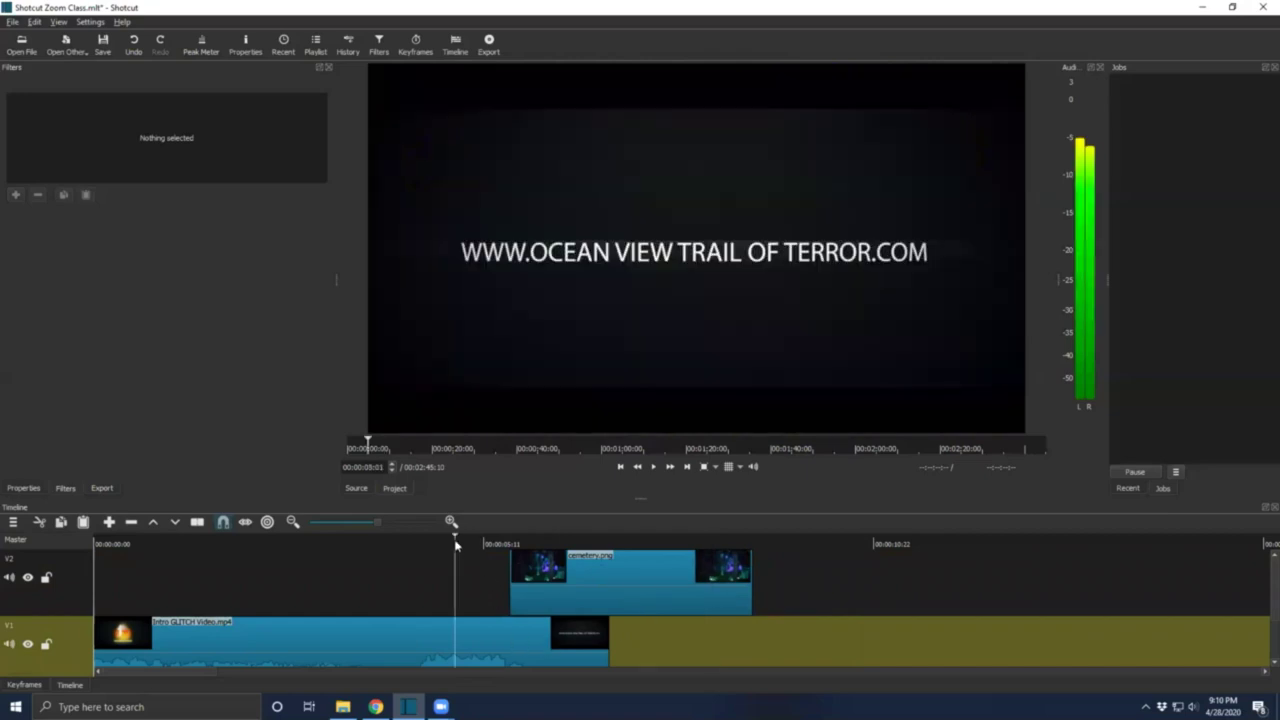
left_click(657, 468)
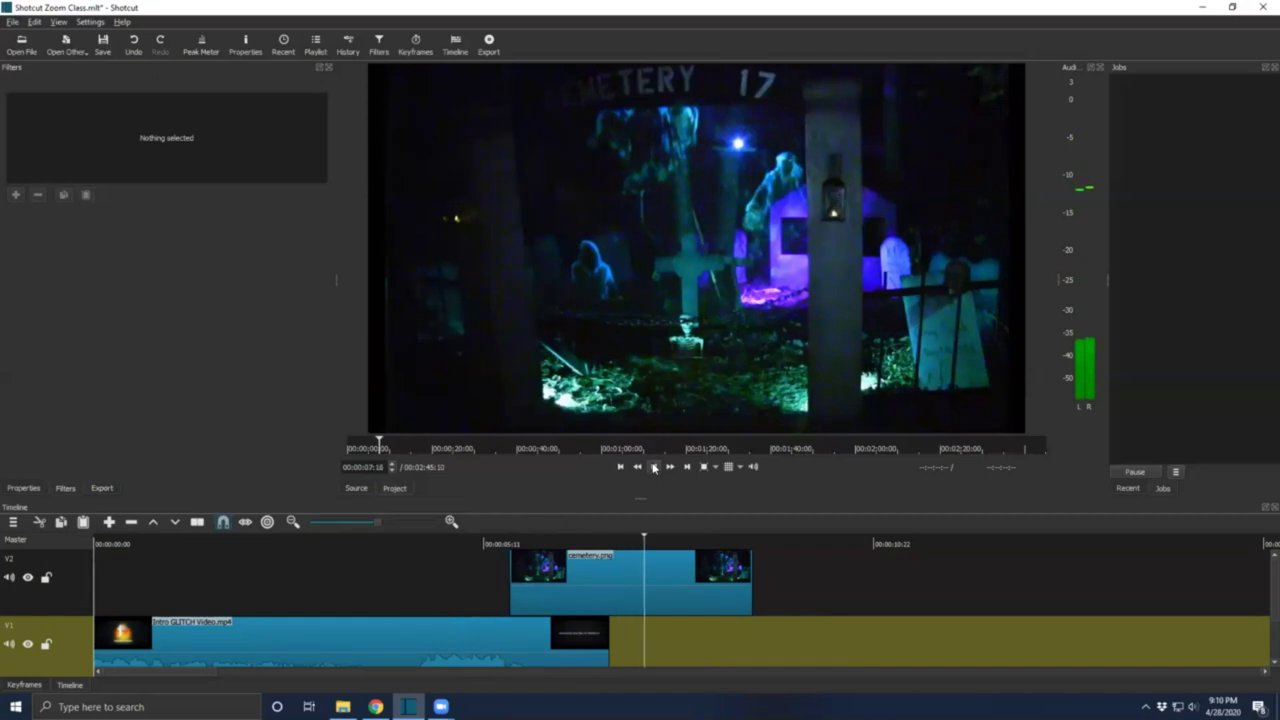
key("space")
Add the Fade In Video filter to cemetery.png on track V2 and play the fade over the intro video.
left_click(581, 574)
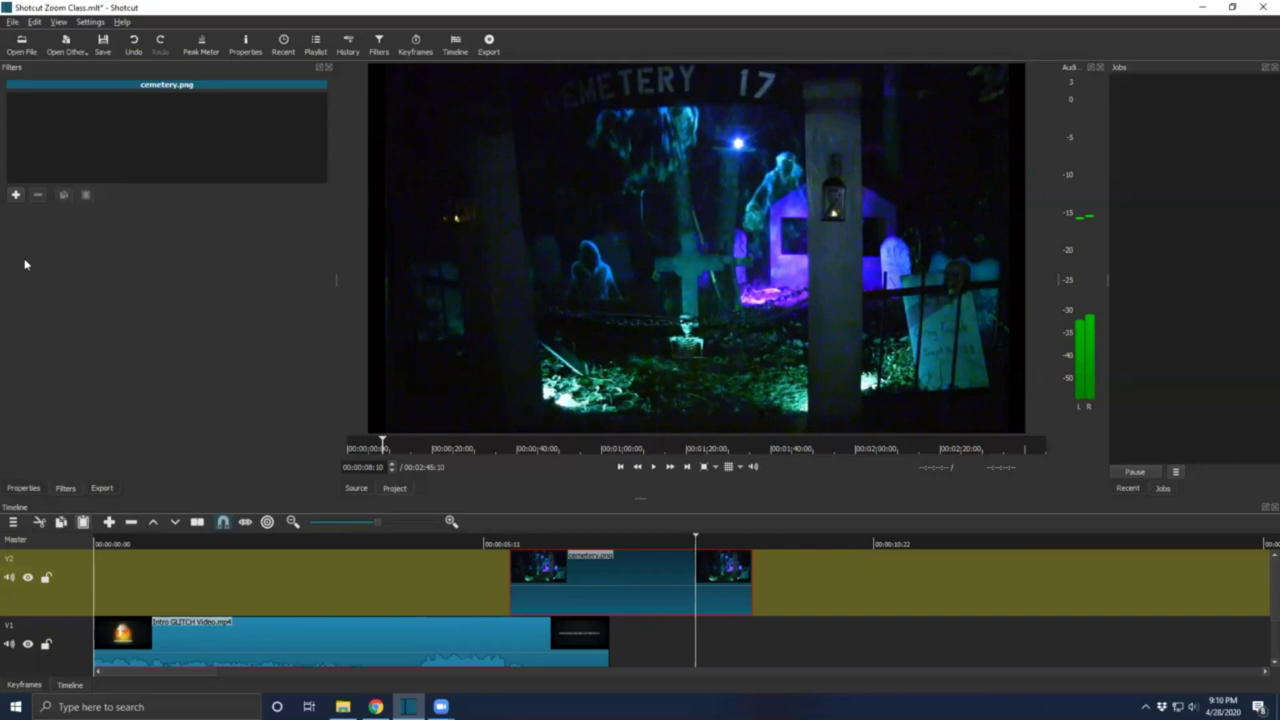
left_click(15, 196)
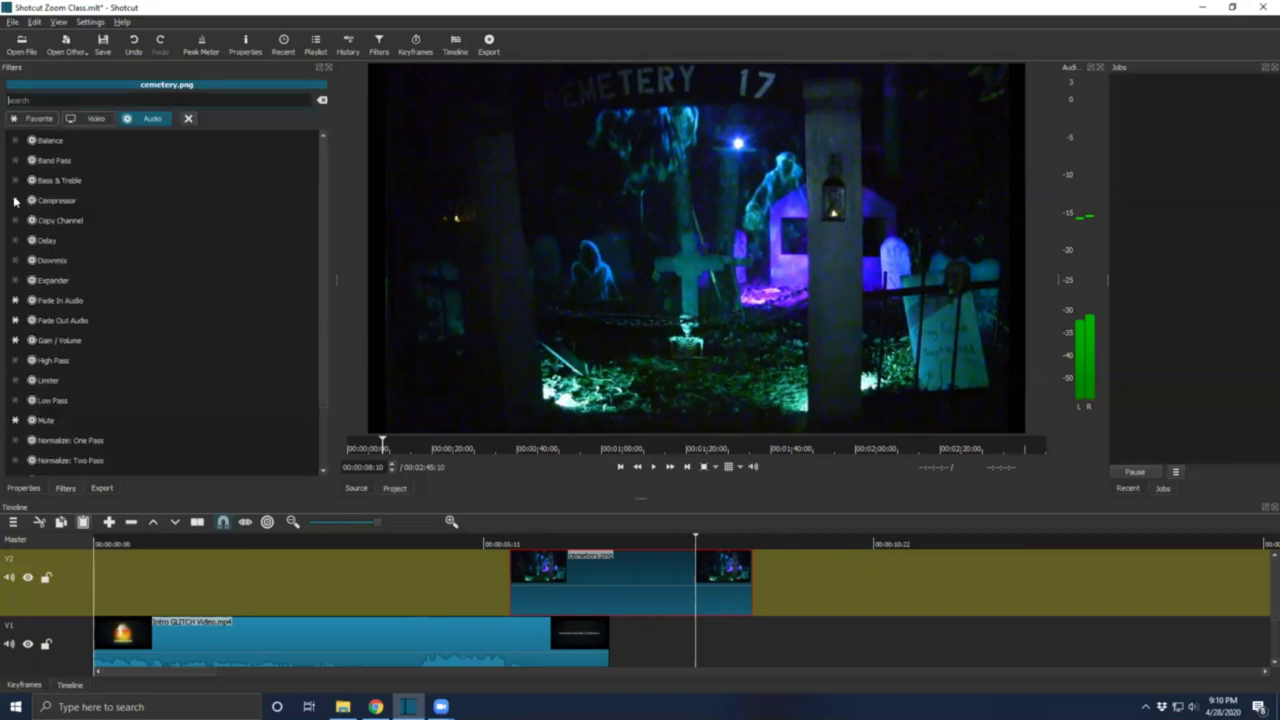
left_click(87, 121)
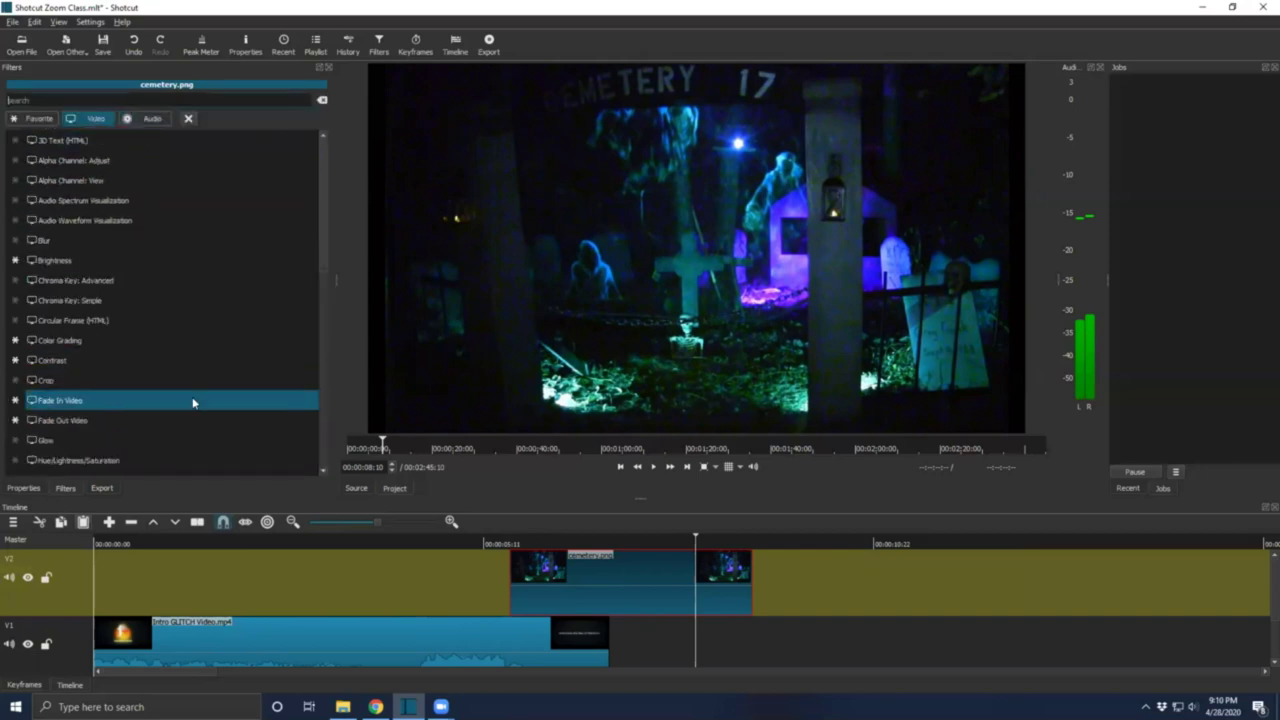
scroll(193, 402, "down", 2)
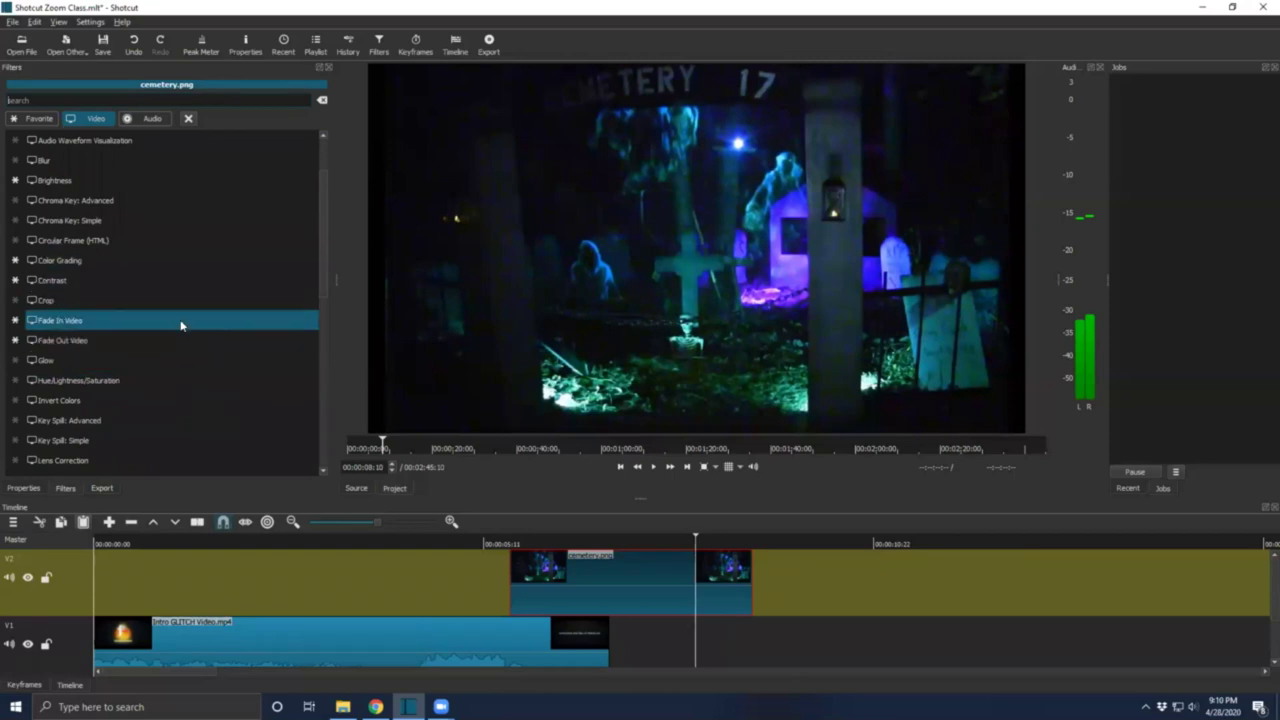
left_click(181, 321)
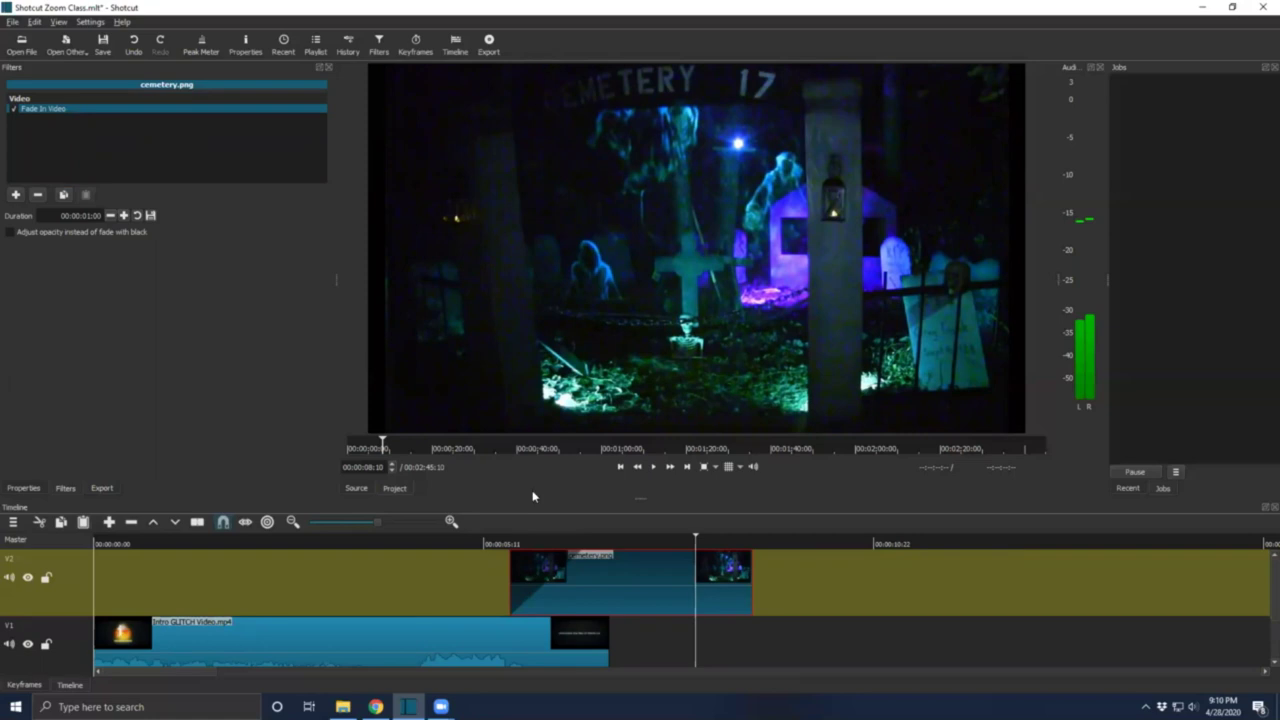
left_click(452, 545)
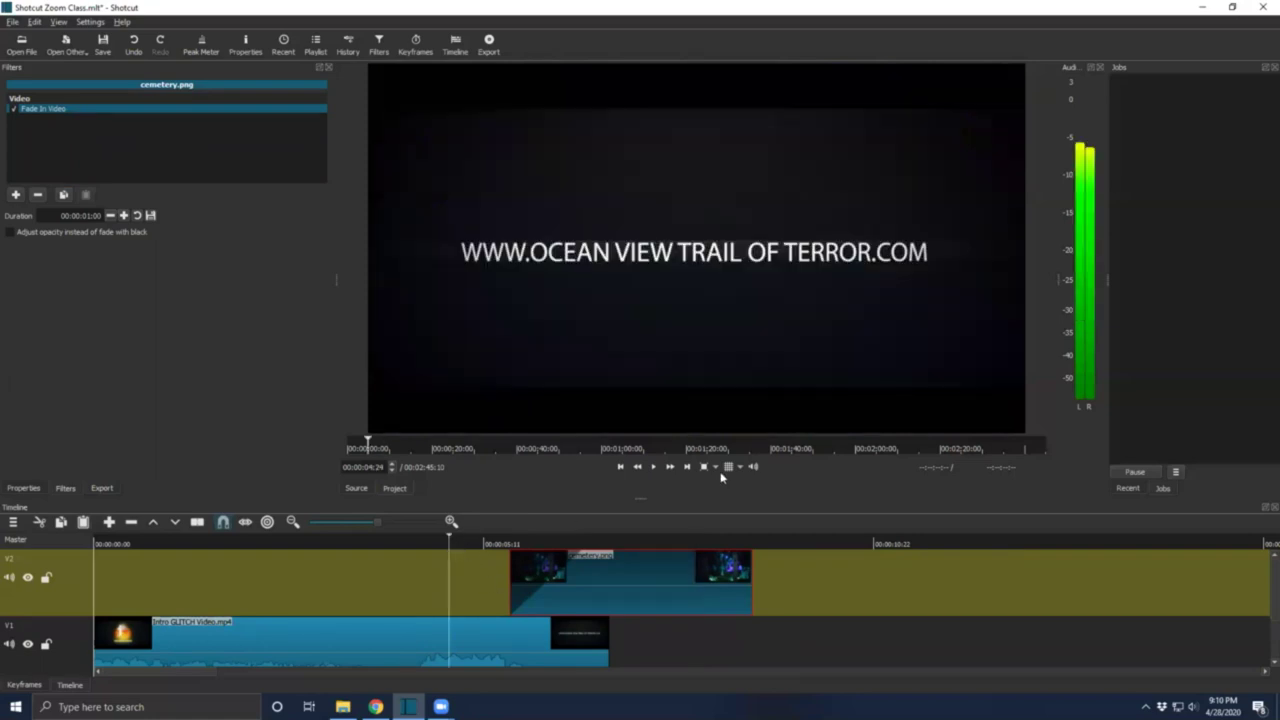
left_click(654, 467)
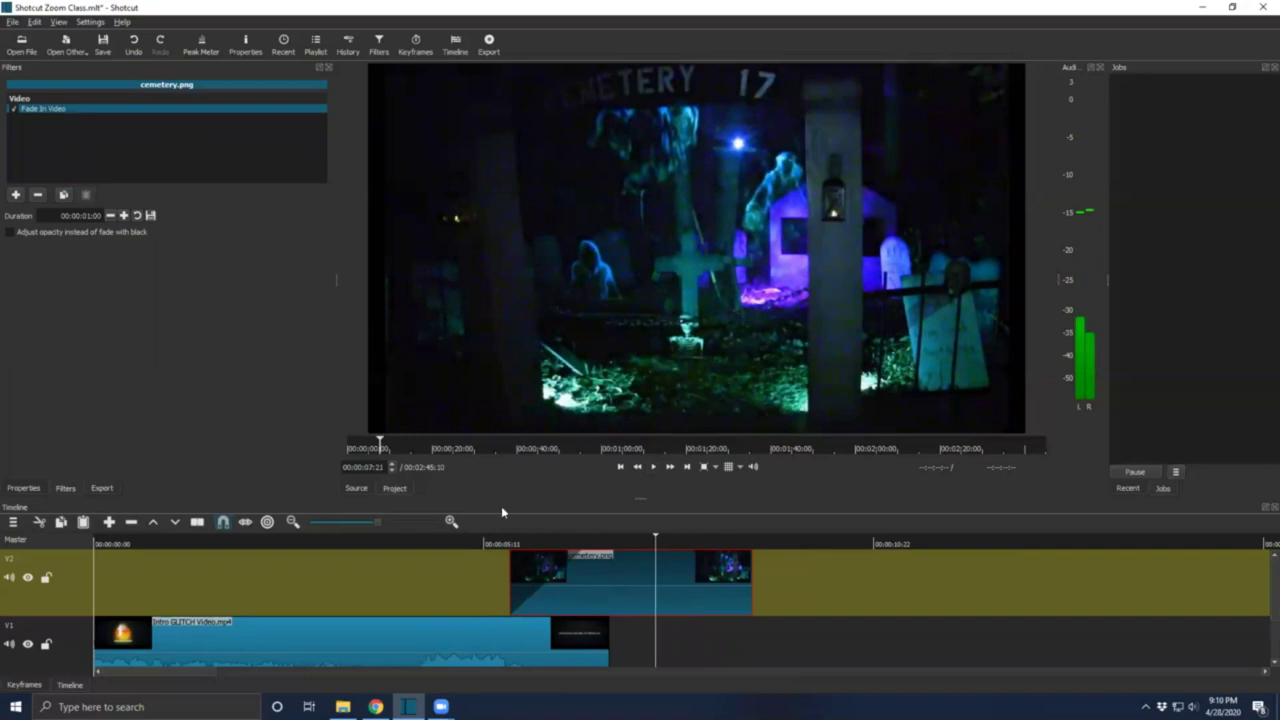
left_click(471, 543)
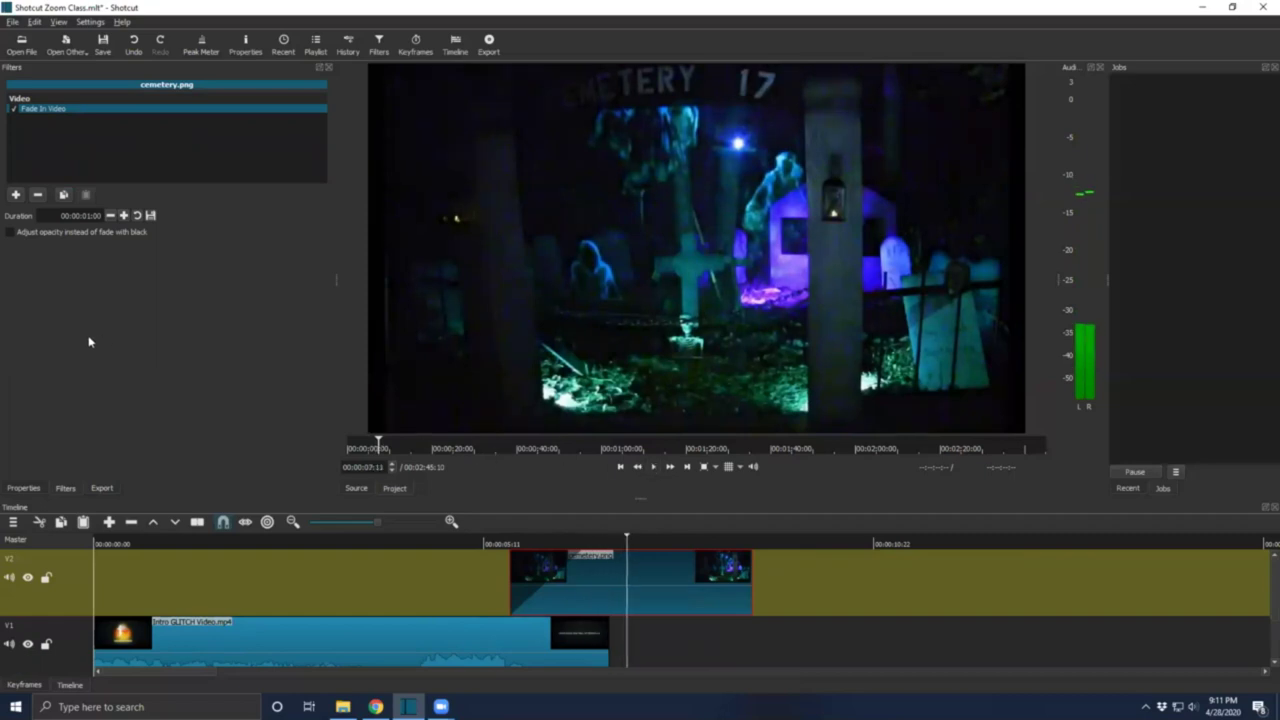
Set the cemetery.png fade-in to adjust opacity instead of fading with black, and replay the blend with the intro video.
left_click(11, 232)
left_click(447, 544)
left_click(657, 470)
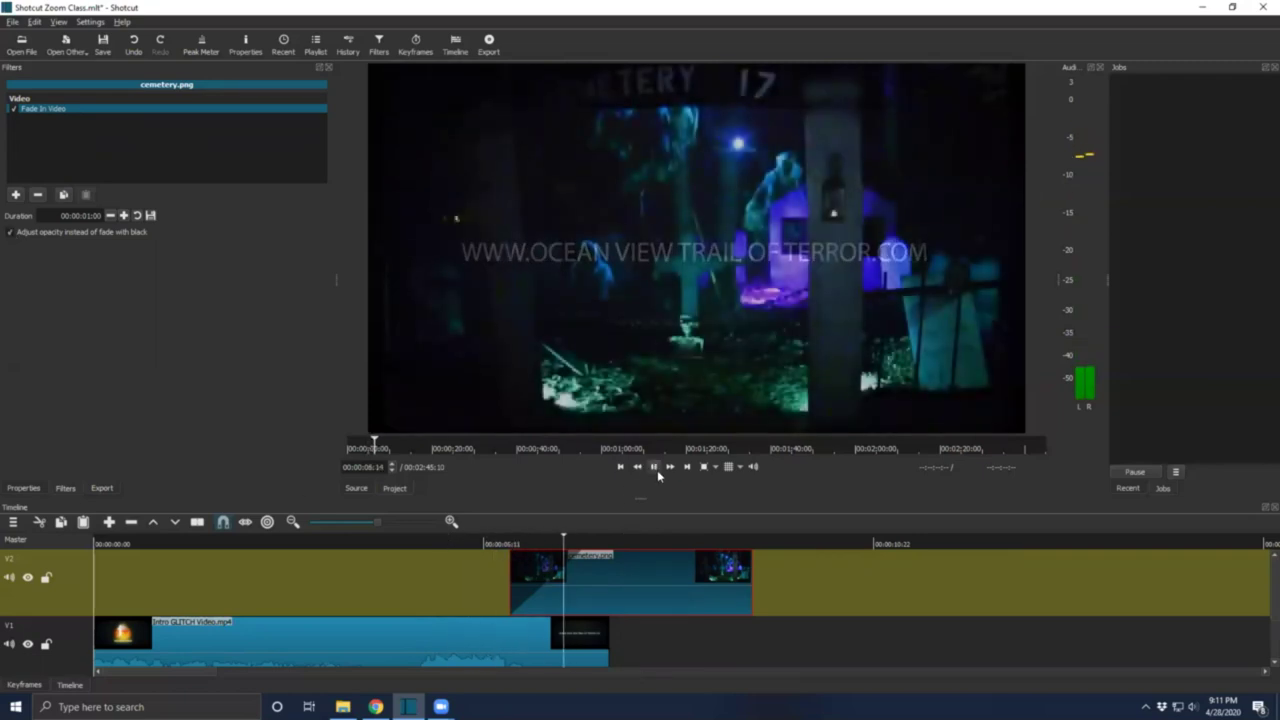
left_click(655, 467)
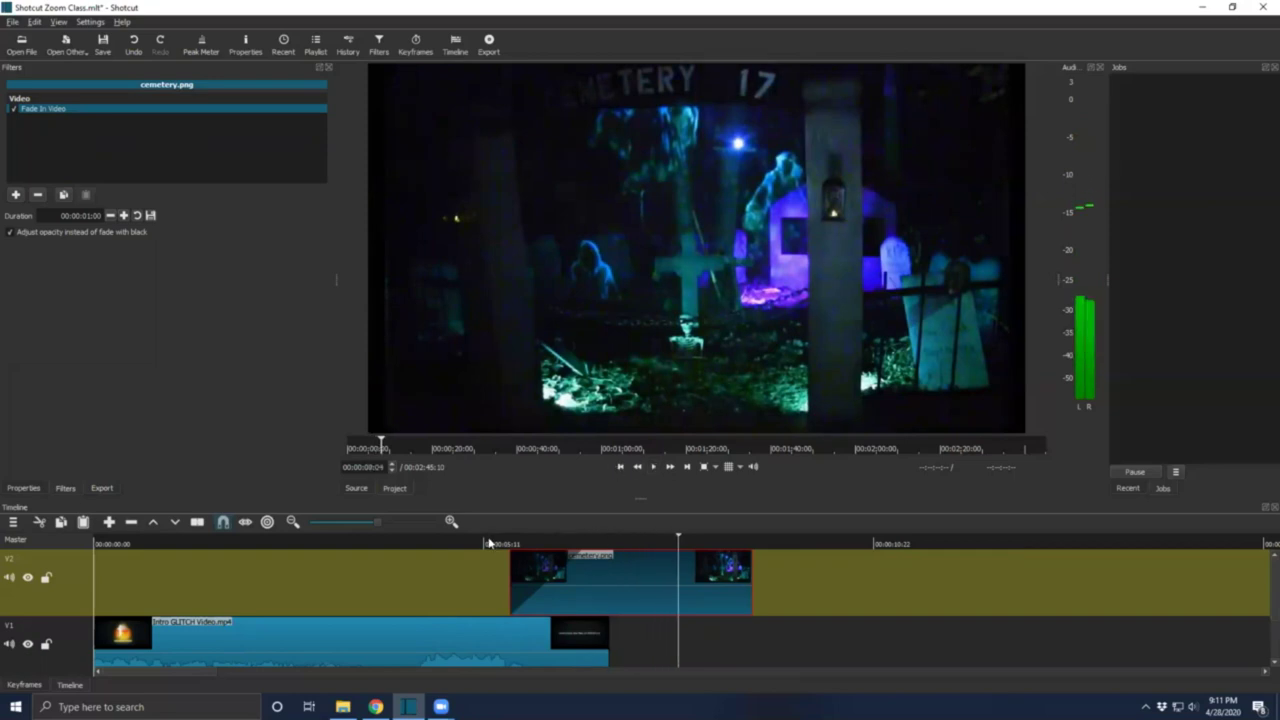
left_click(488, 543)
left_click(655, 467)
left_click(655, 467)
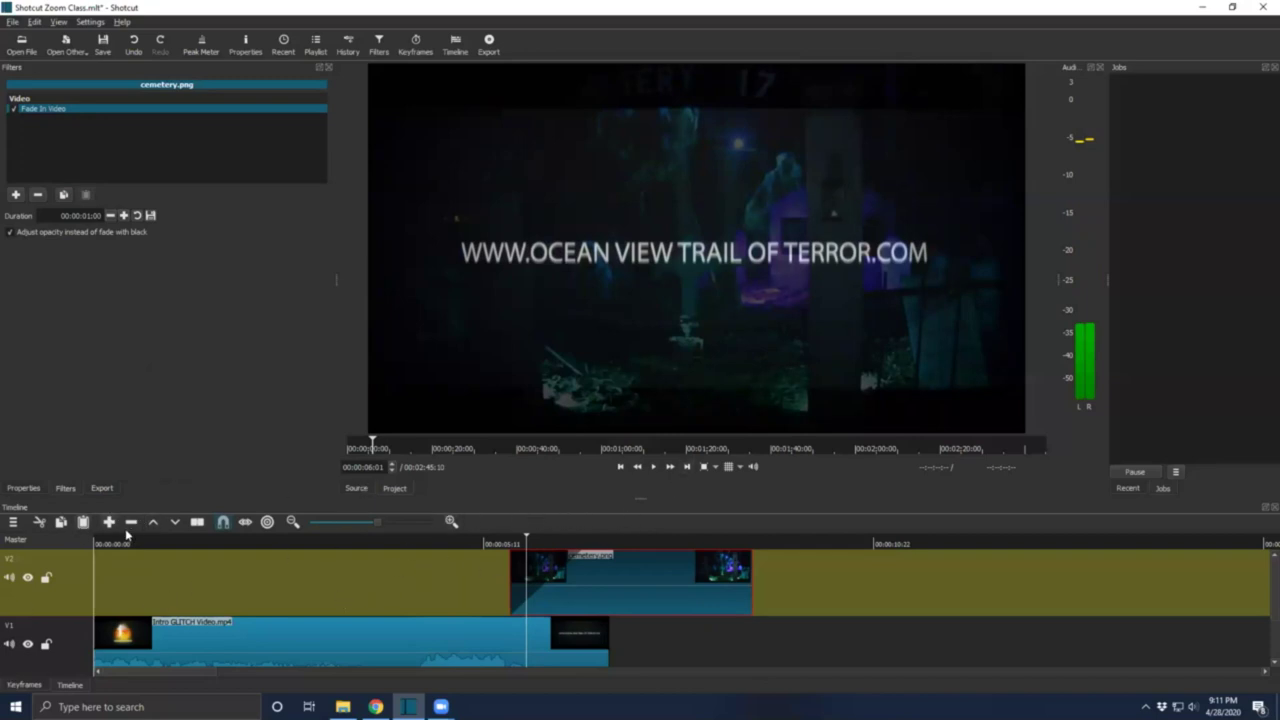
Try a fade-in duration of 00:00:01:07 on cemetery.png, and return it to 00:00:01:00.
left_click_drag(529, 542, 609, 558)
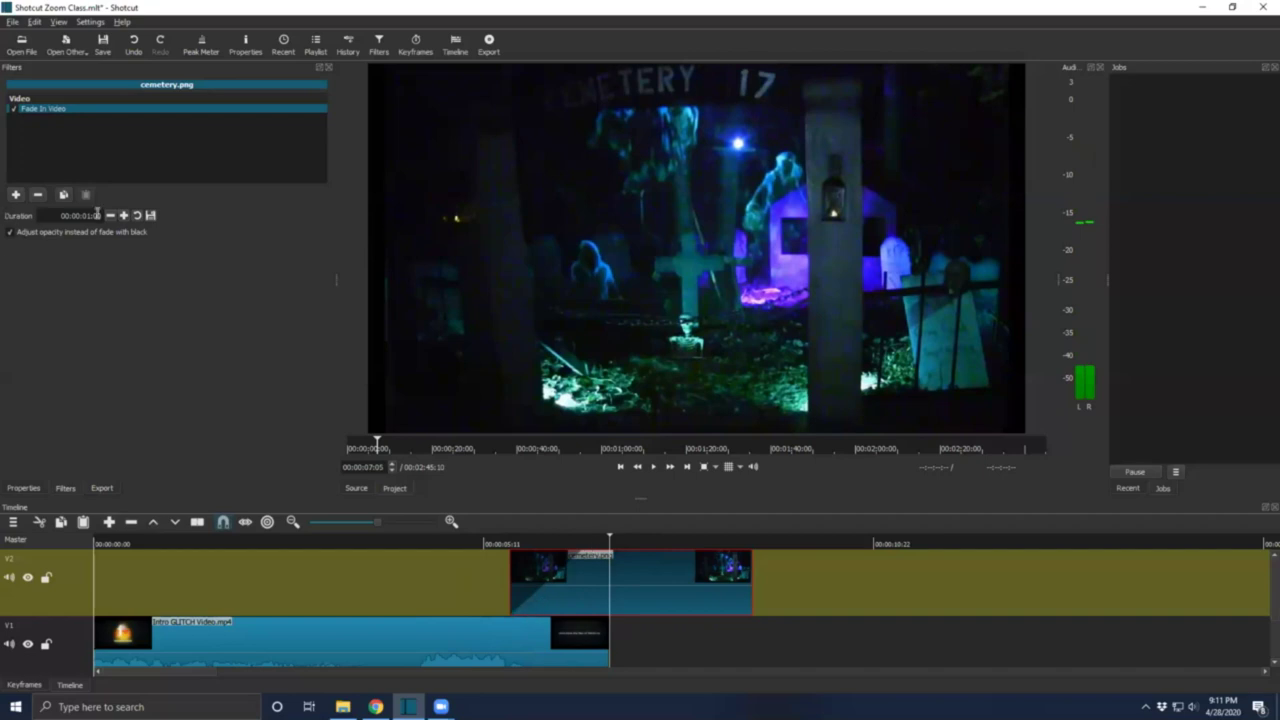
left_click(124, 216)
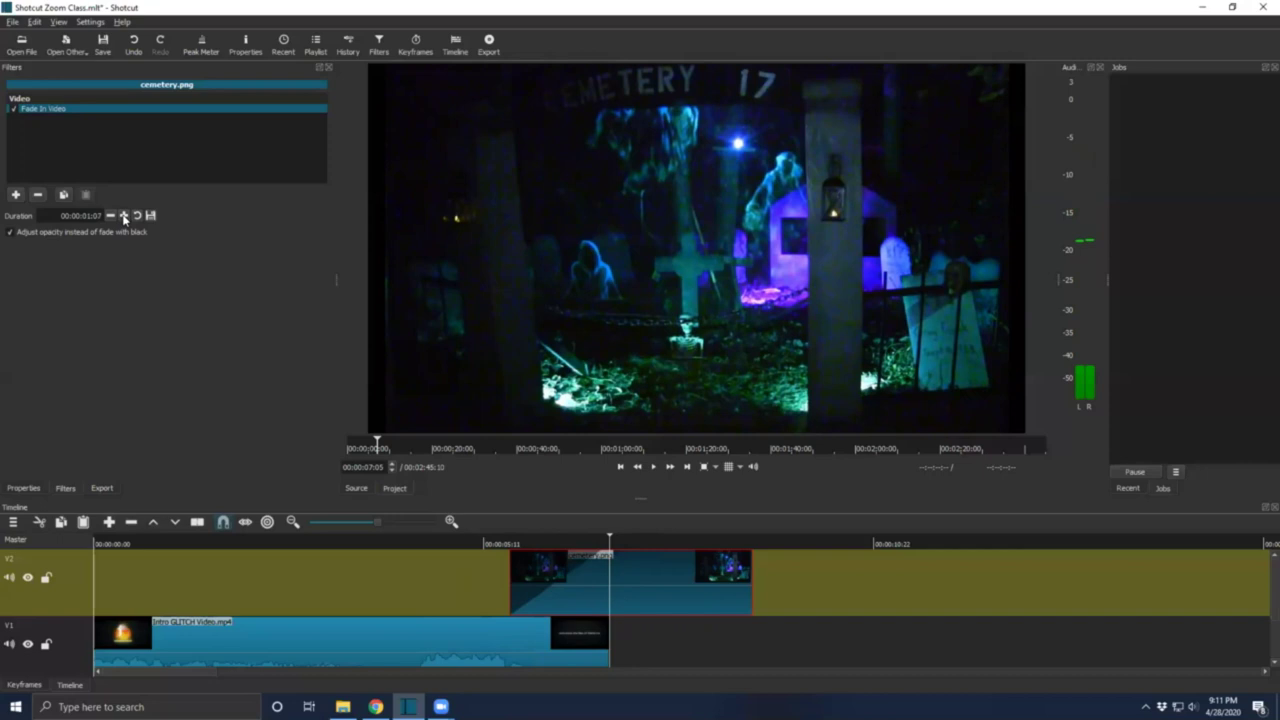
left_click(124, 216)
left_click(108, 216)
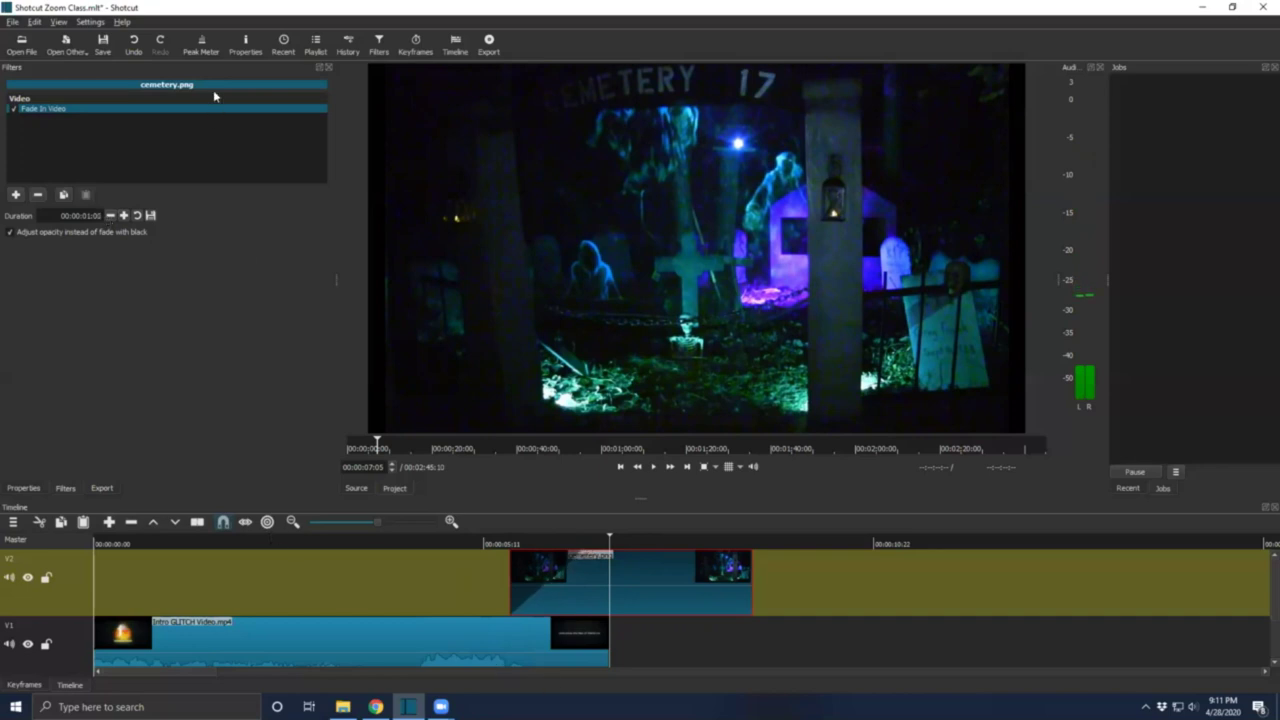
Undo the move to track V2 and the added track, and overlap cemetery.png slightly onto the intro video for a short V1 crossfade.
left_click(134, 44)
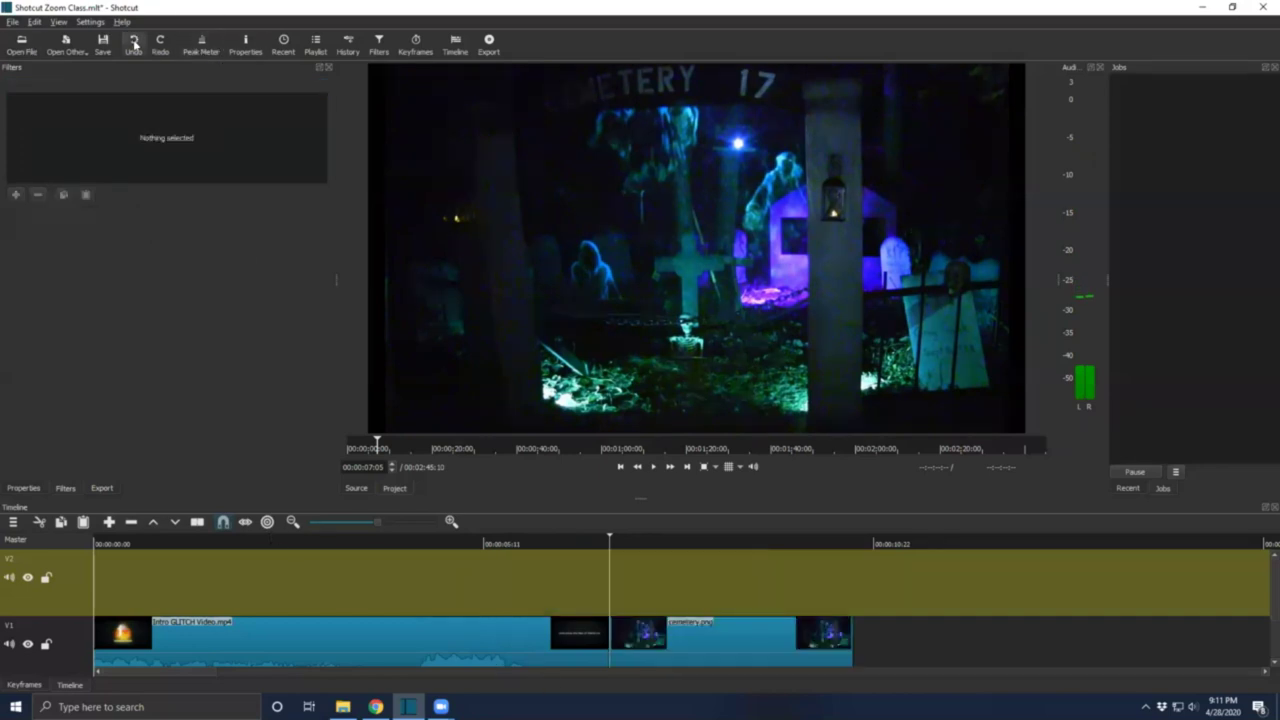
left_click(143, 43)
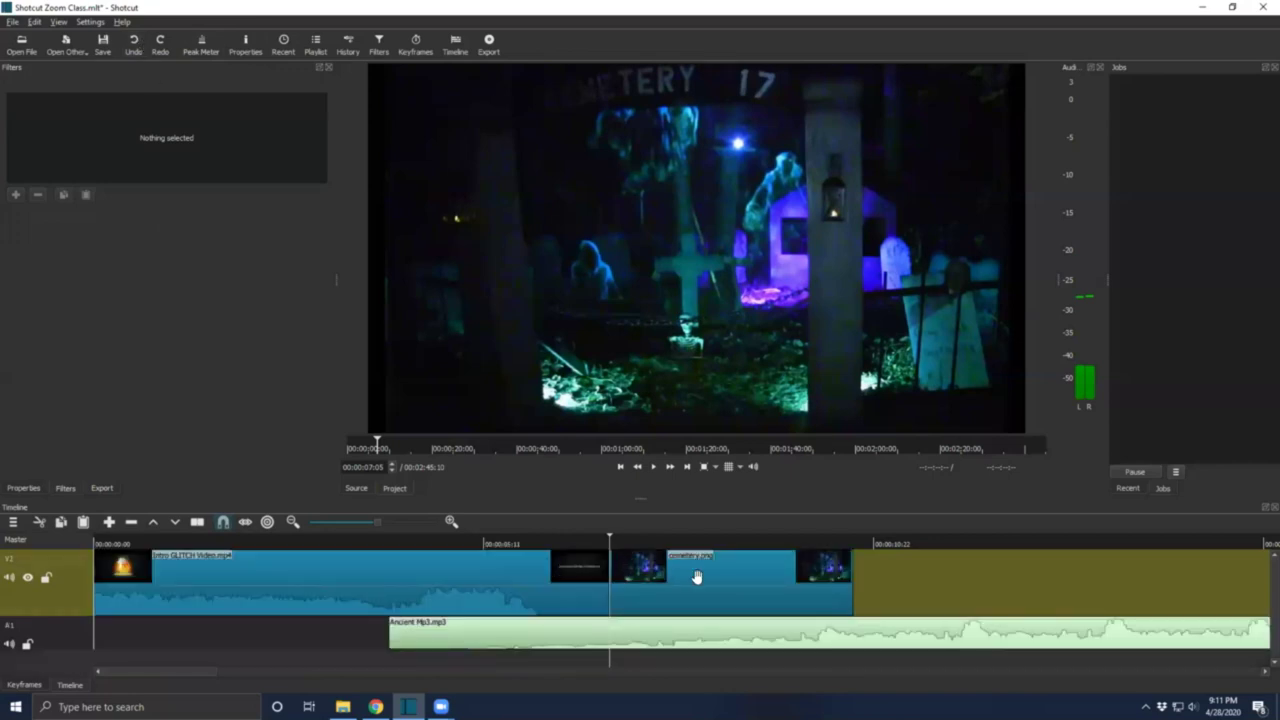
left_click(638, 587)
left_click_drag(638, 587, 690, 552)
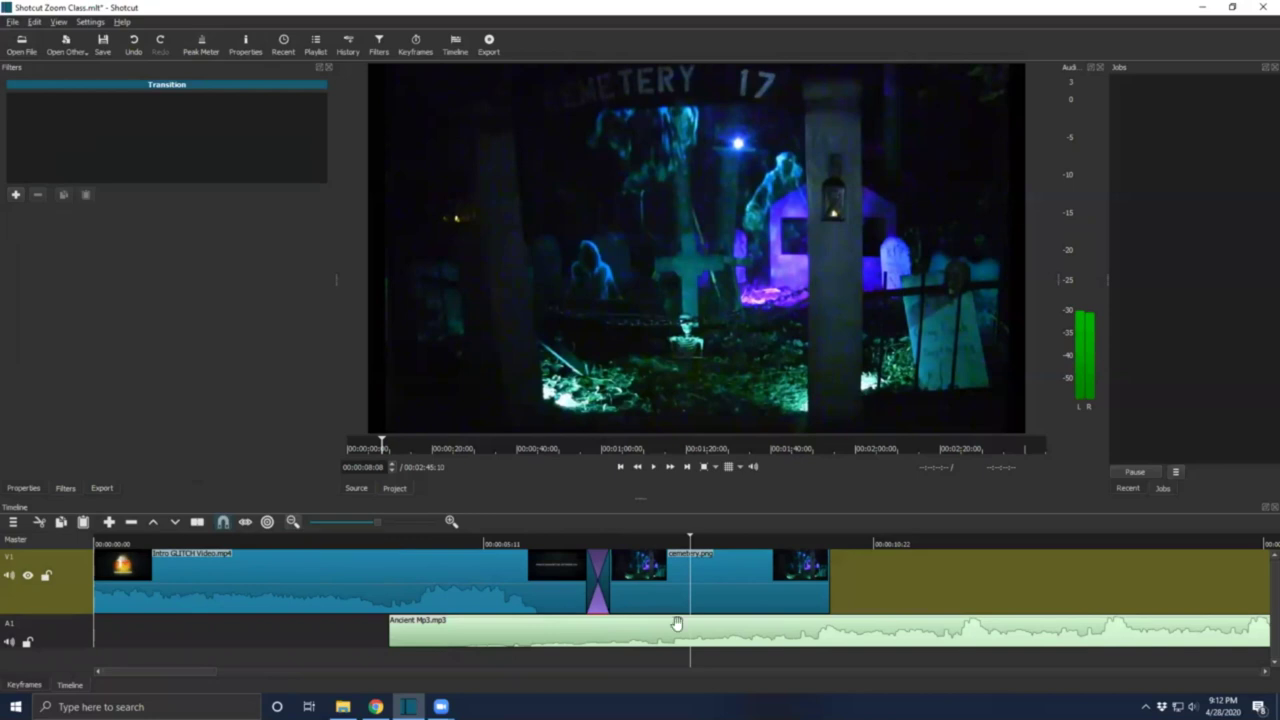
Switch to File Explorer and load "clown car video" from the Zoom Shotcut Class folder into Shotcut's source player.
left_click(342, 706)
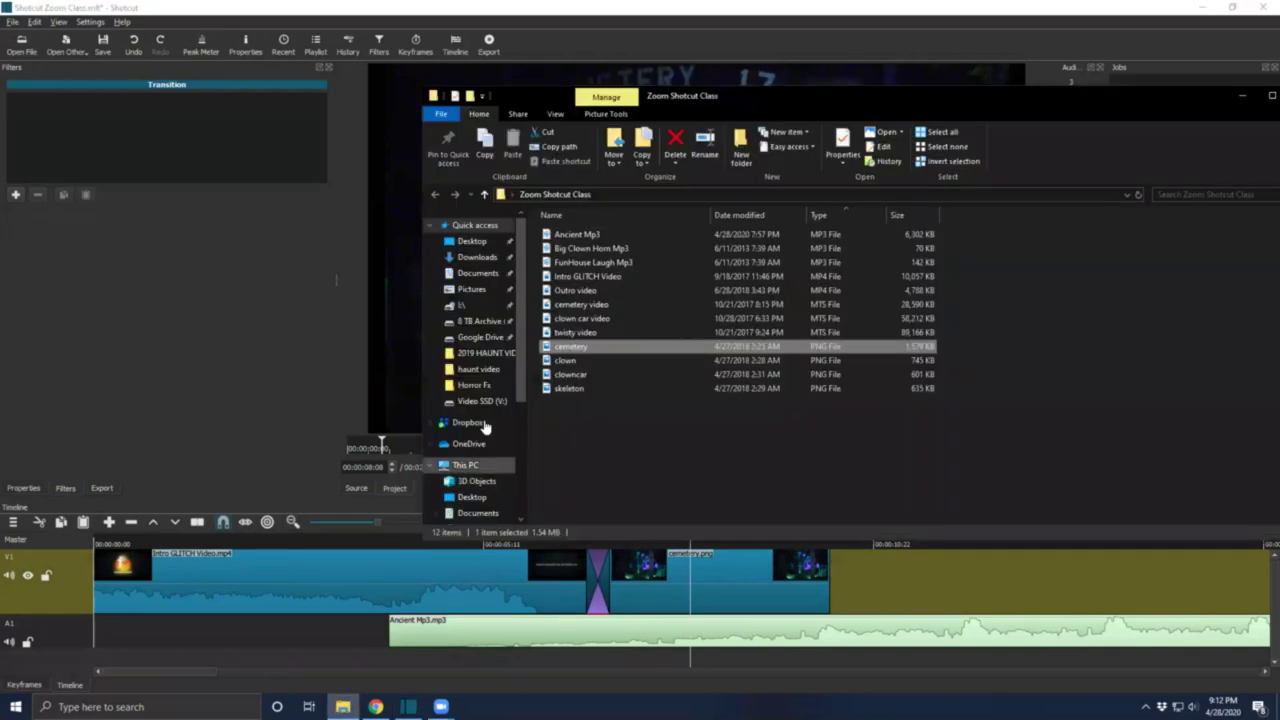
left_click(578, 320)
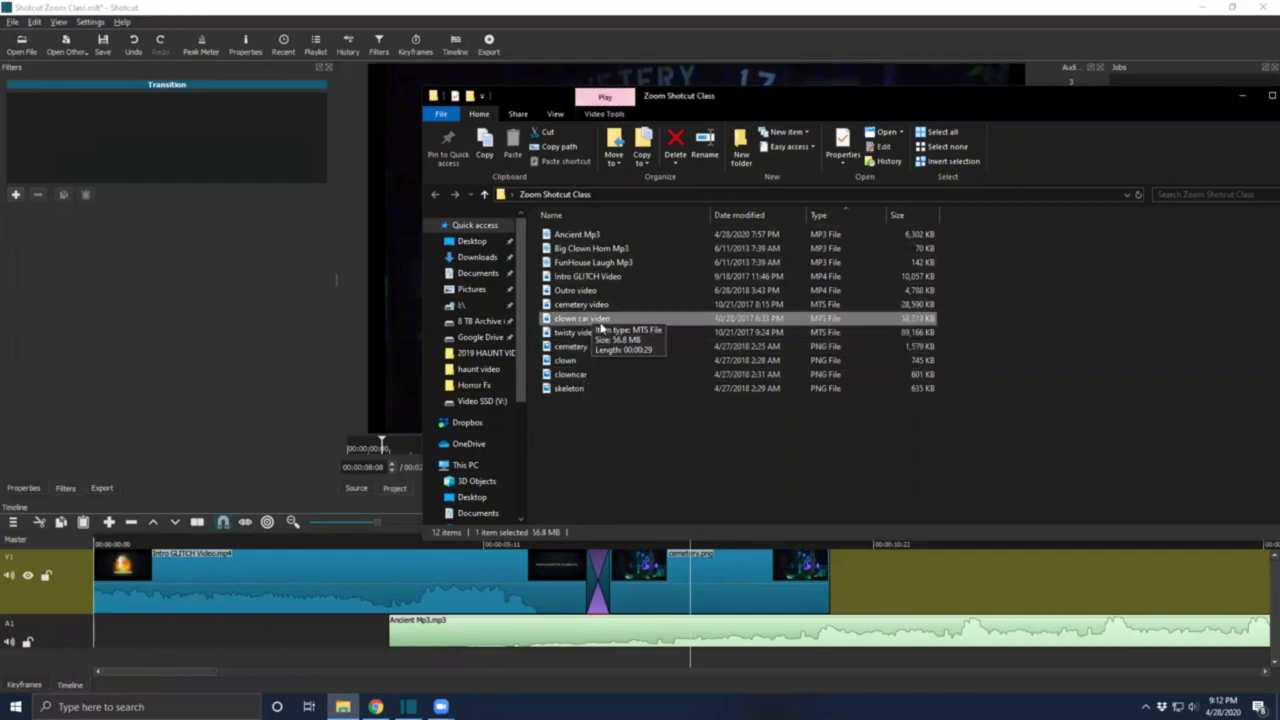
left_click_drag(618, 322, 381, 327)
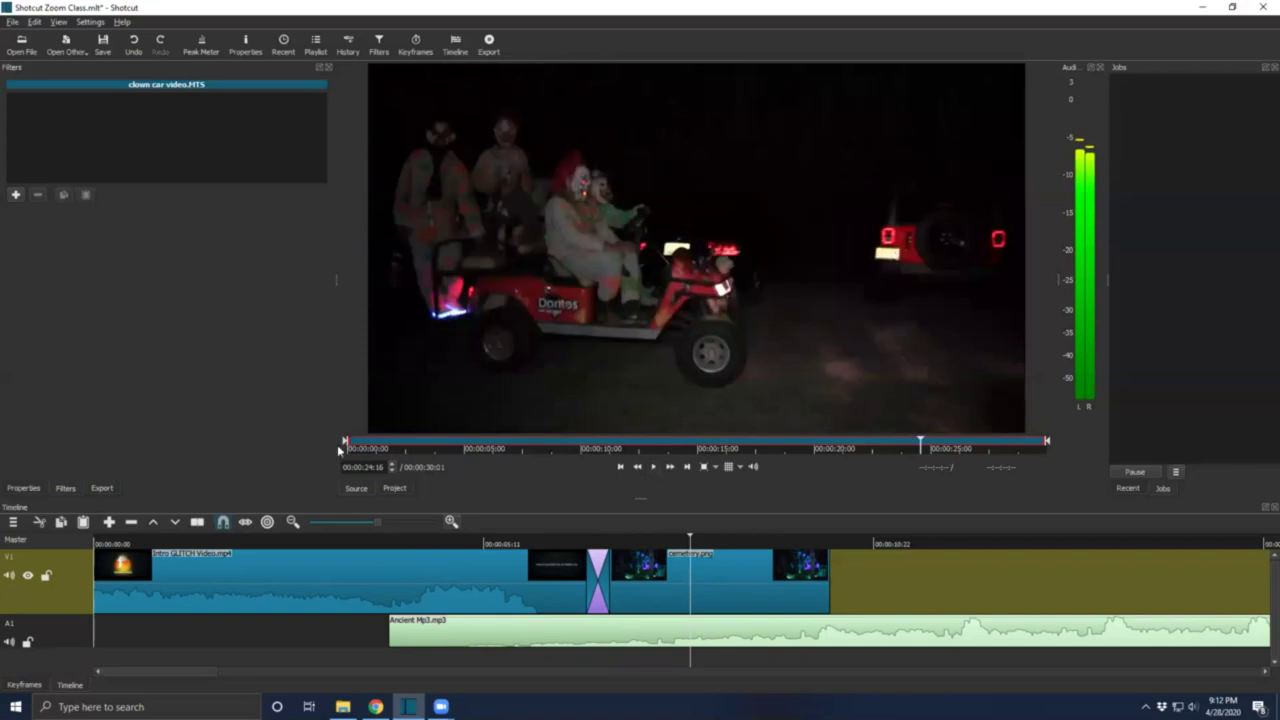
Trim clown car video.MTS to the range 00:00:24:12 to 00:00:27:13 and place it on track V1 after cemetery.png.
mouse_move(346, 444)
left_mouse_down()
mouse_move(942, 453)
mouse_move(918, 455)
left_mouse_up()
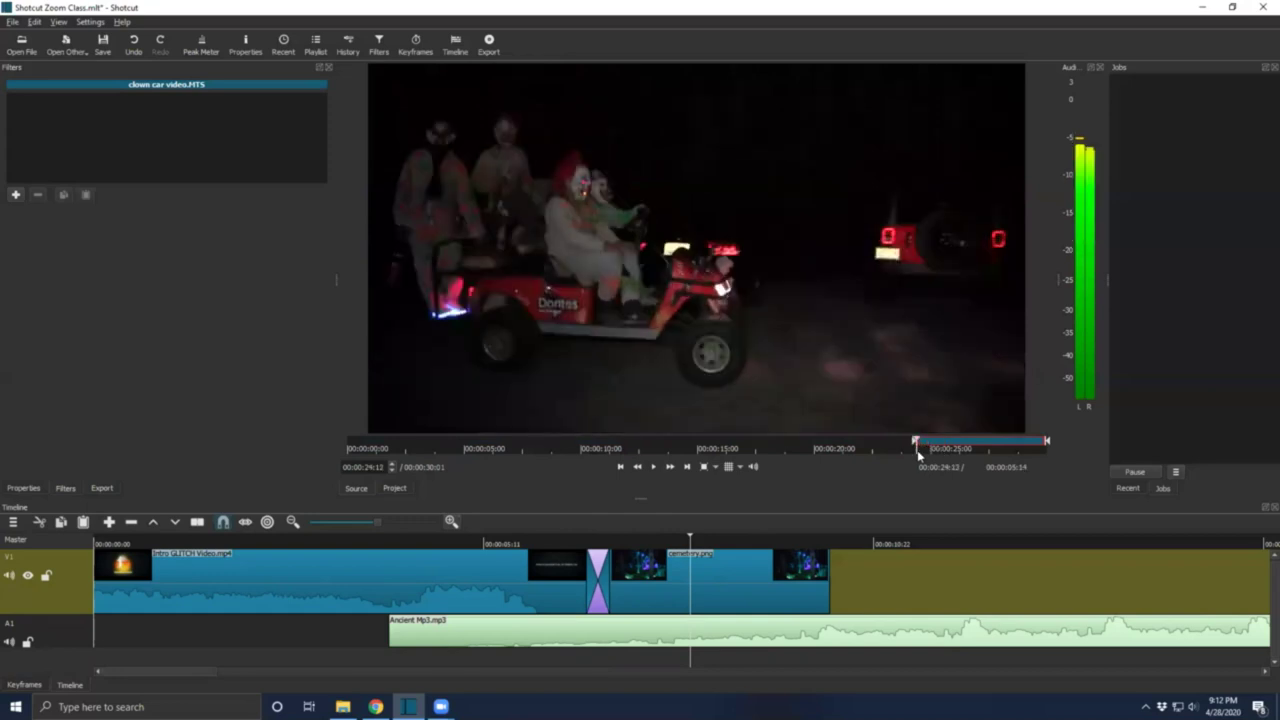
left_click(655, 467)
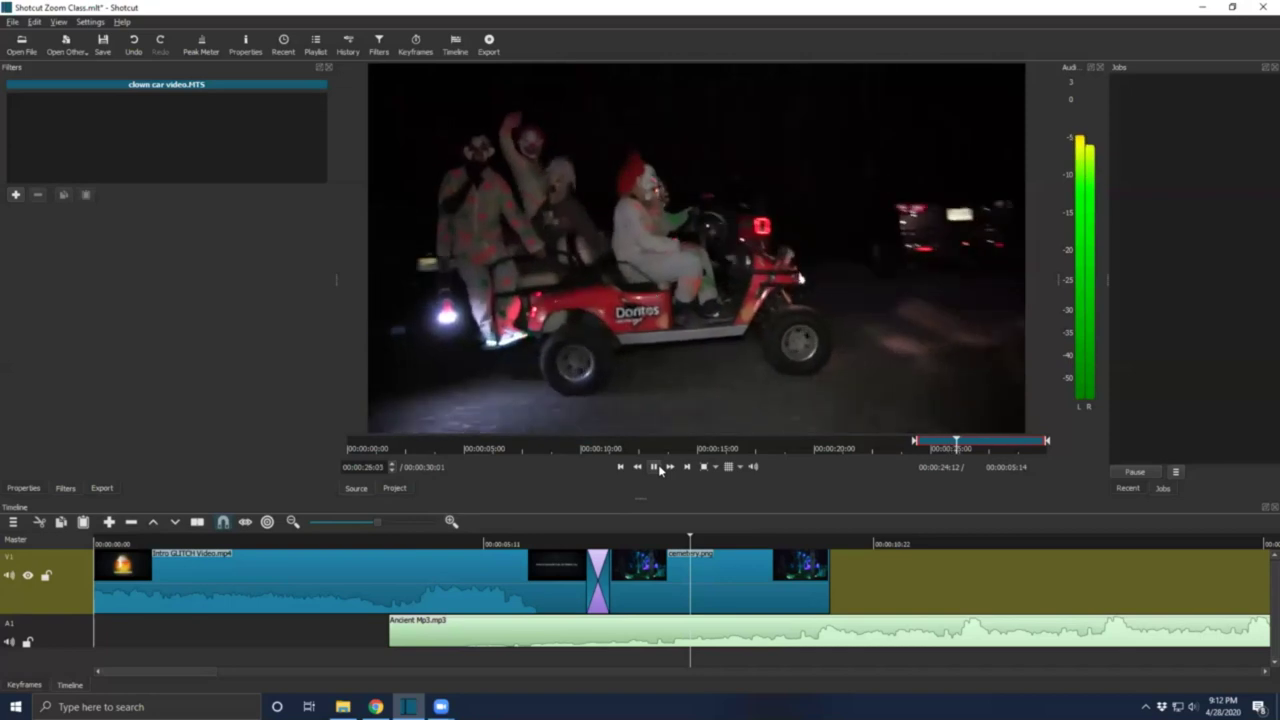
left_click(655, 467)
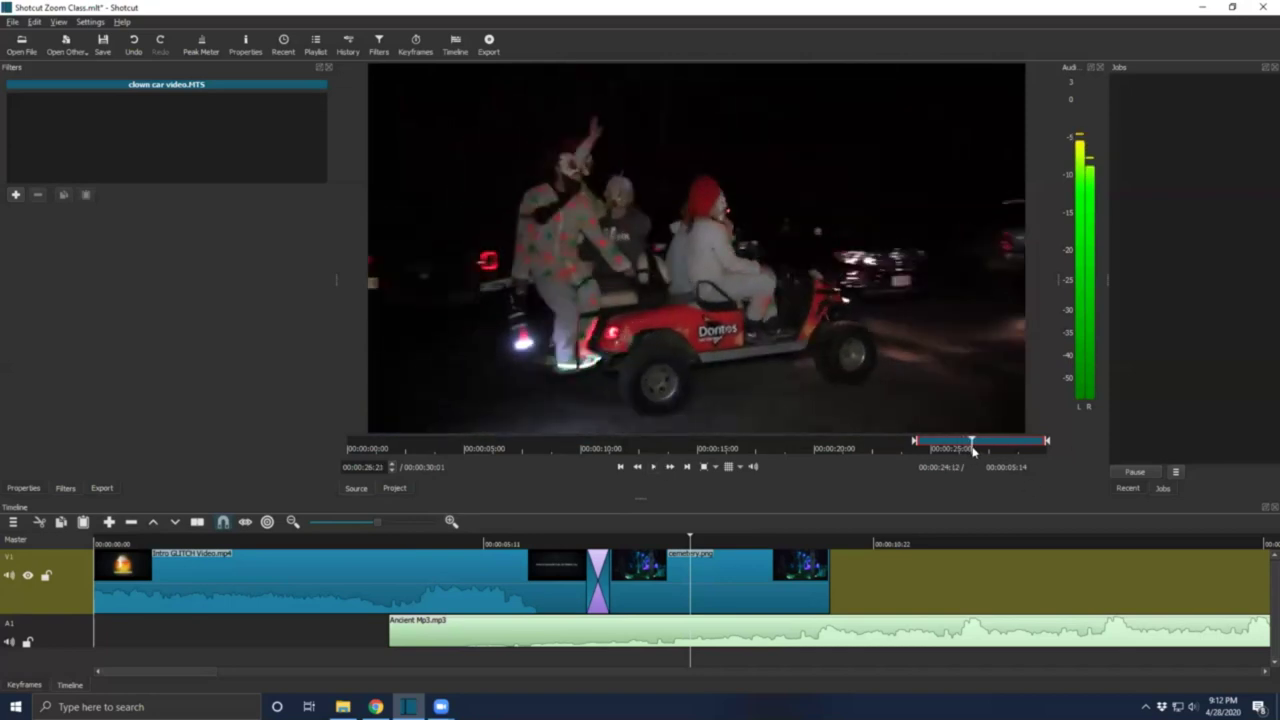
left_click_drag(1048, 444, 989, 452)
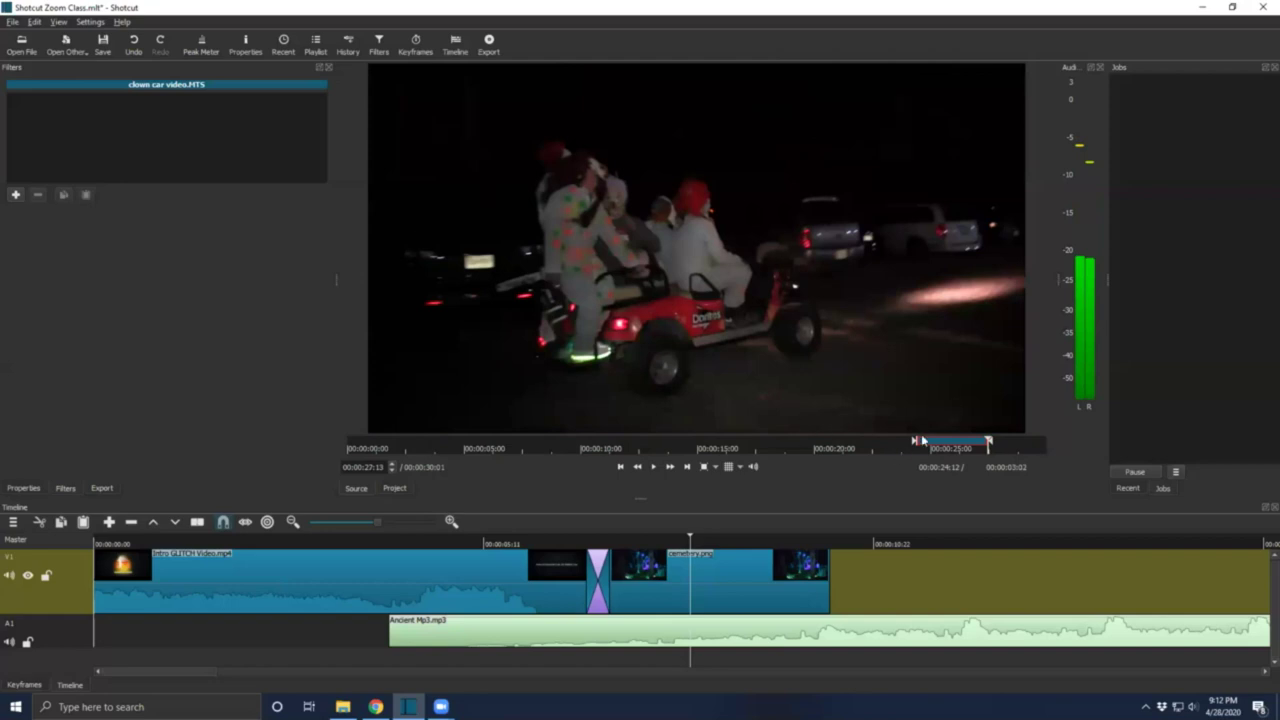
left_click_drag(565, 214, 855, 584)
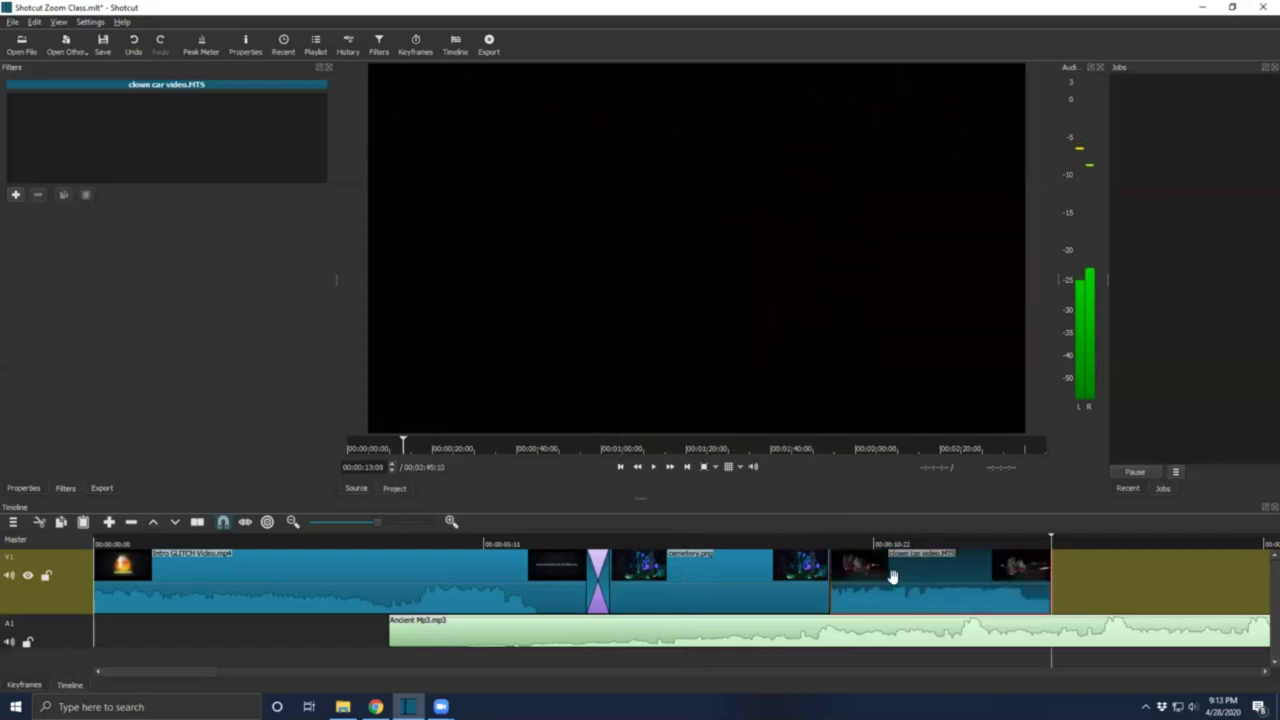
Play the clown car clip on the timeline, split it at 00:00:12:24, and remove the piece after the split.
left_click(833, 544)
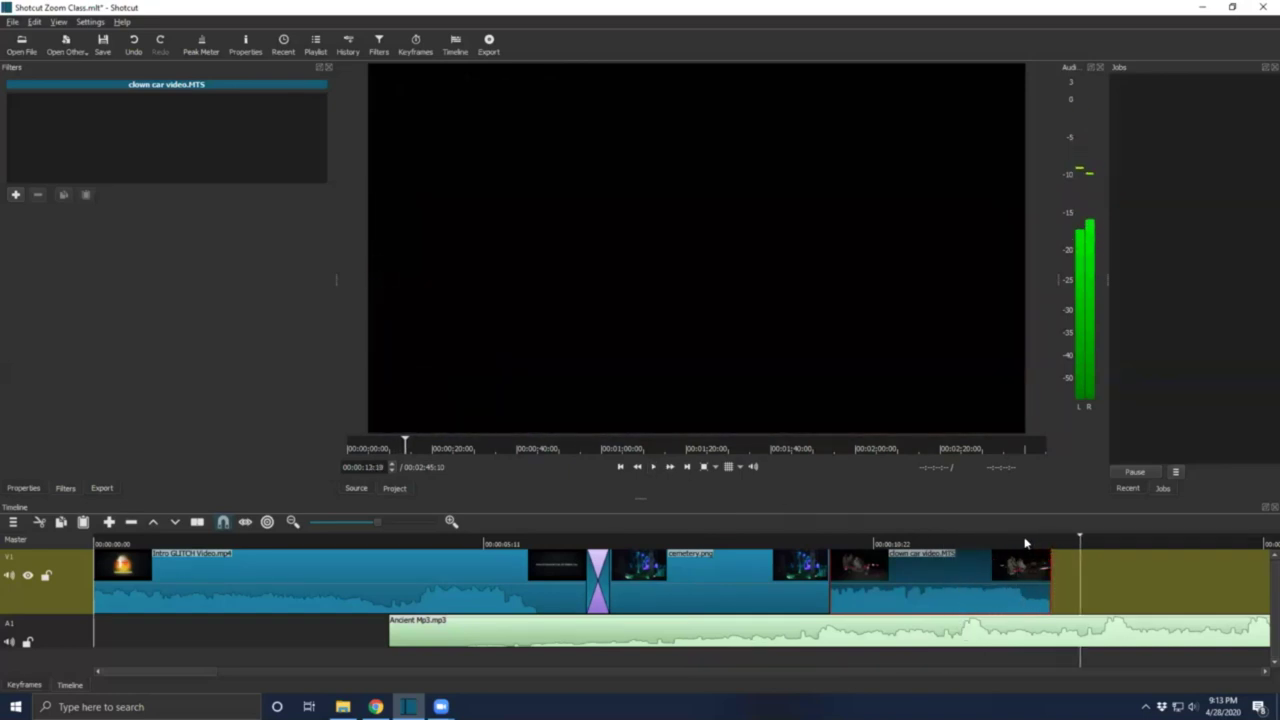
left_click(1025, 543)
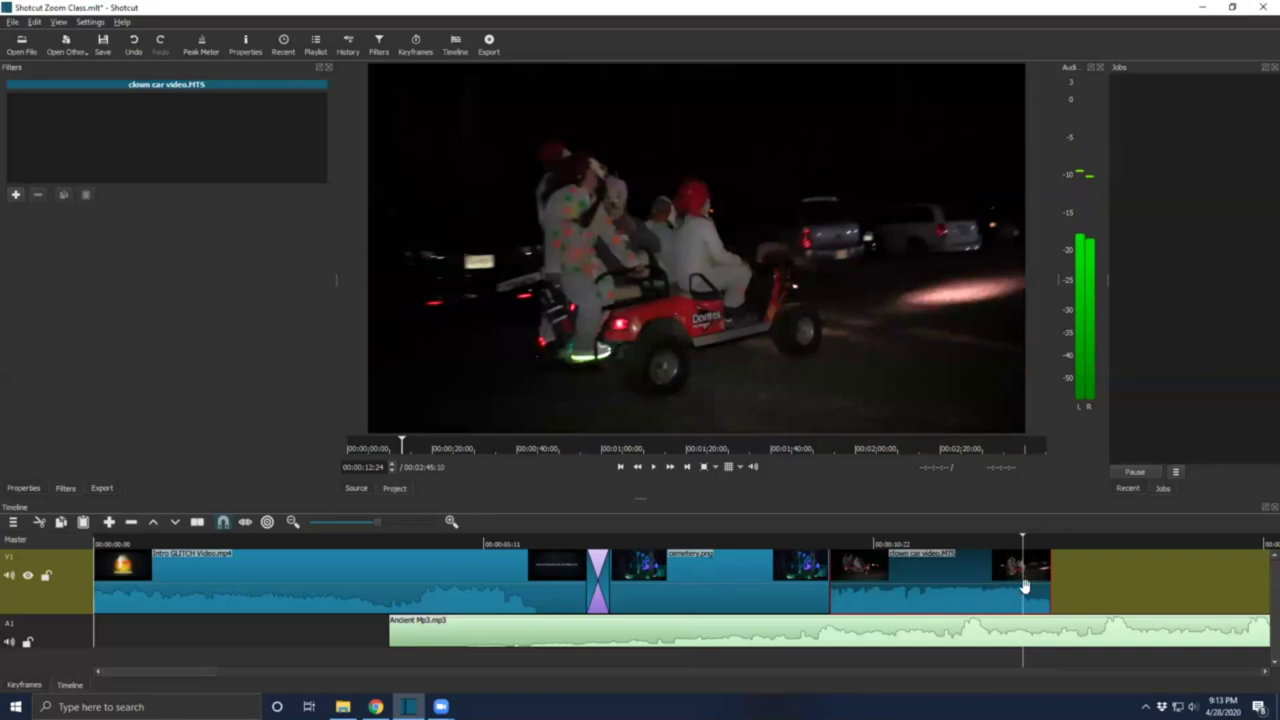
right_click(1029, 568)
left_click(1082, 640)
right_click(1040, 578)
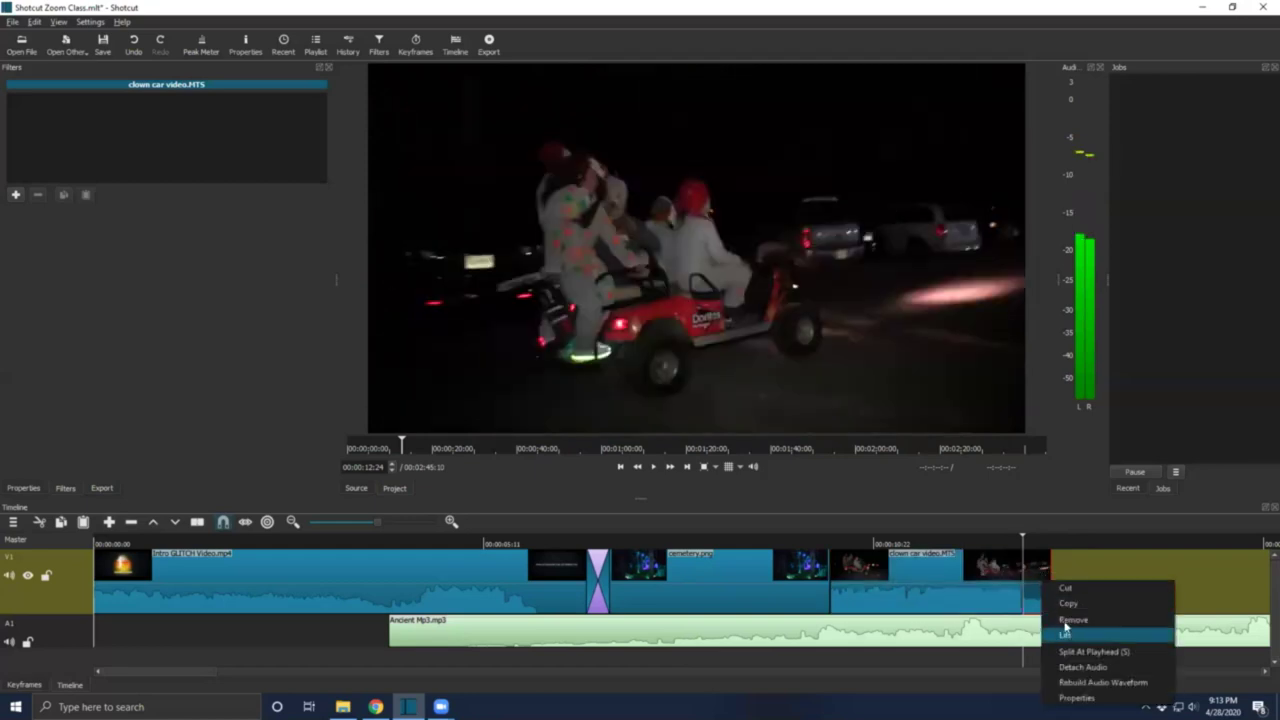
left_click(1064, 621)
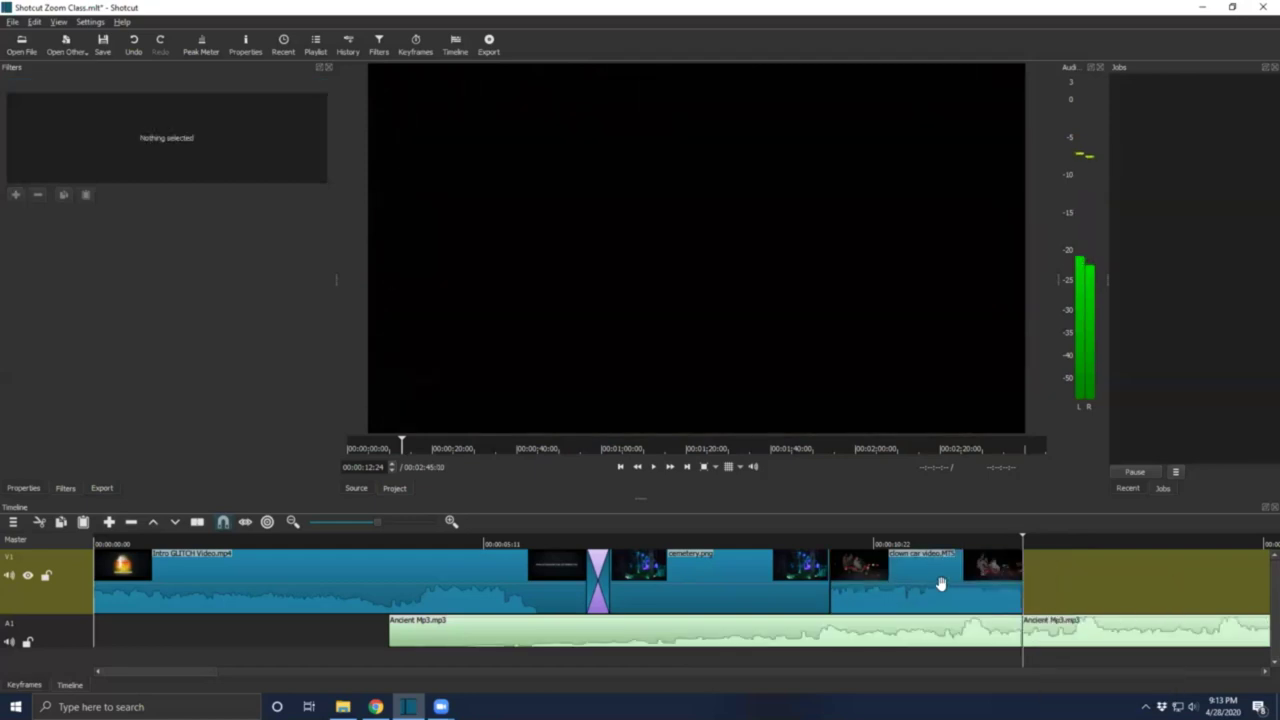
Overlap the clown car clip slightly onto cemetery.png for a short crossfade, and play the timeline from 00:00:00:23.
left_click_drag(909, 590, 895, 595)
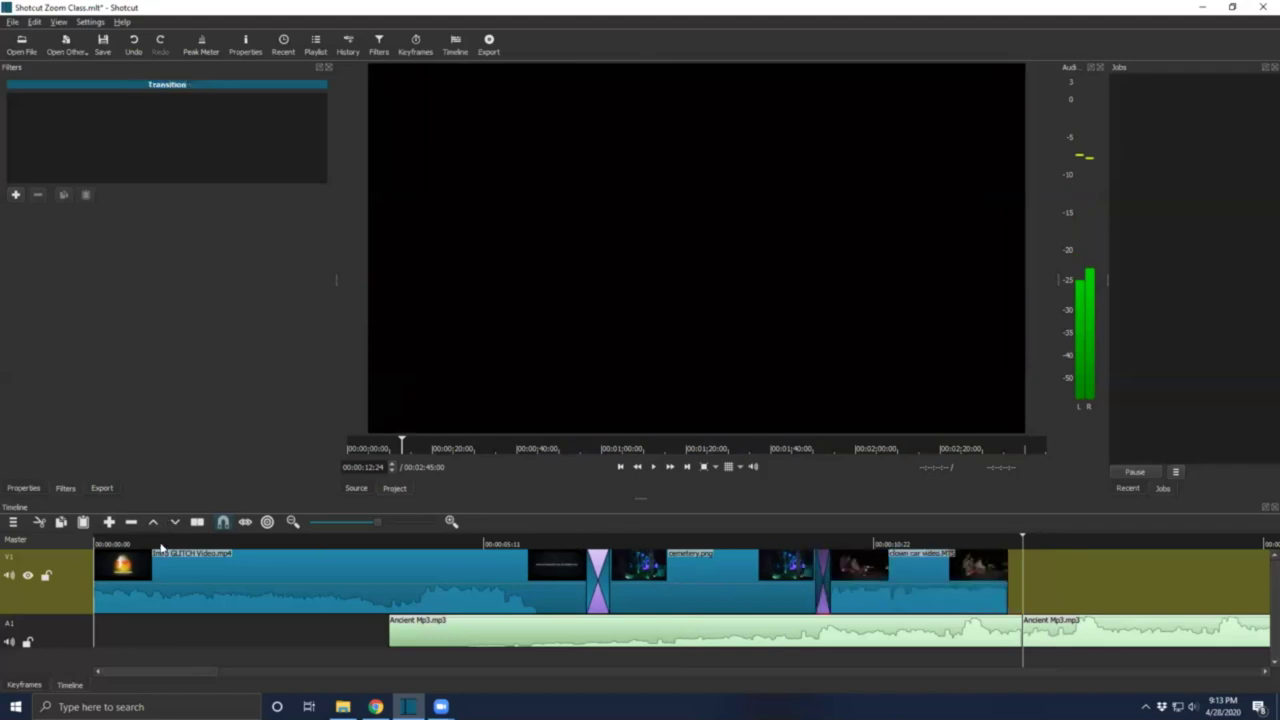
left_click(159, 543)
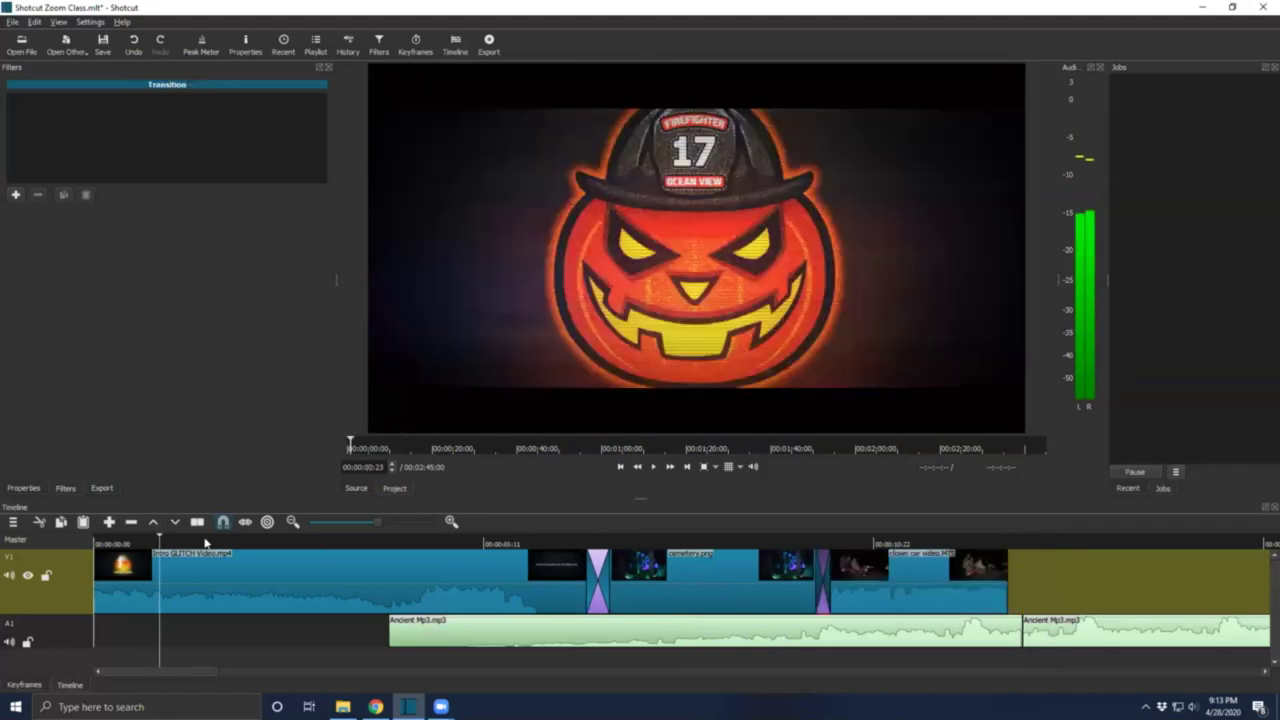
left_click(654, 467)
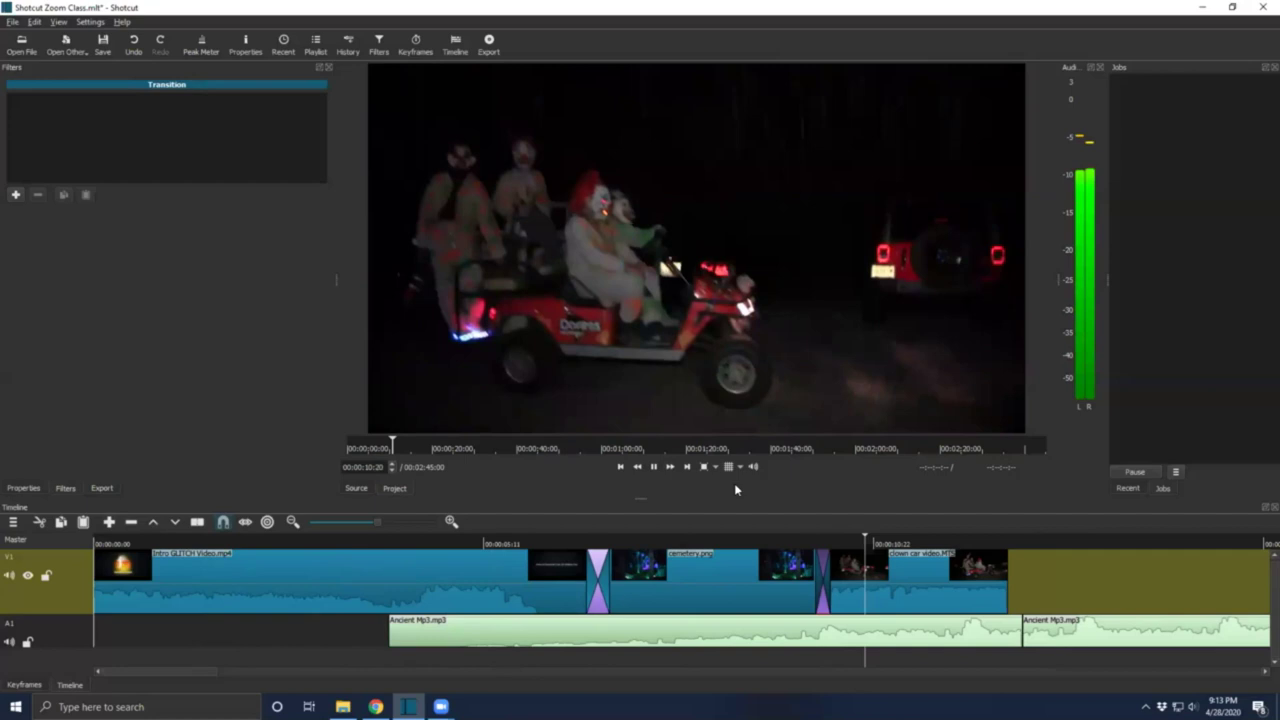
left_click(653, 467)
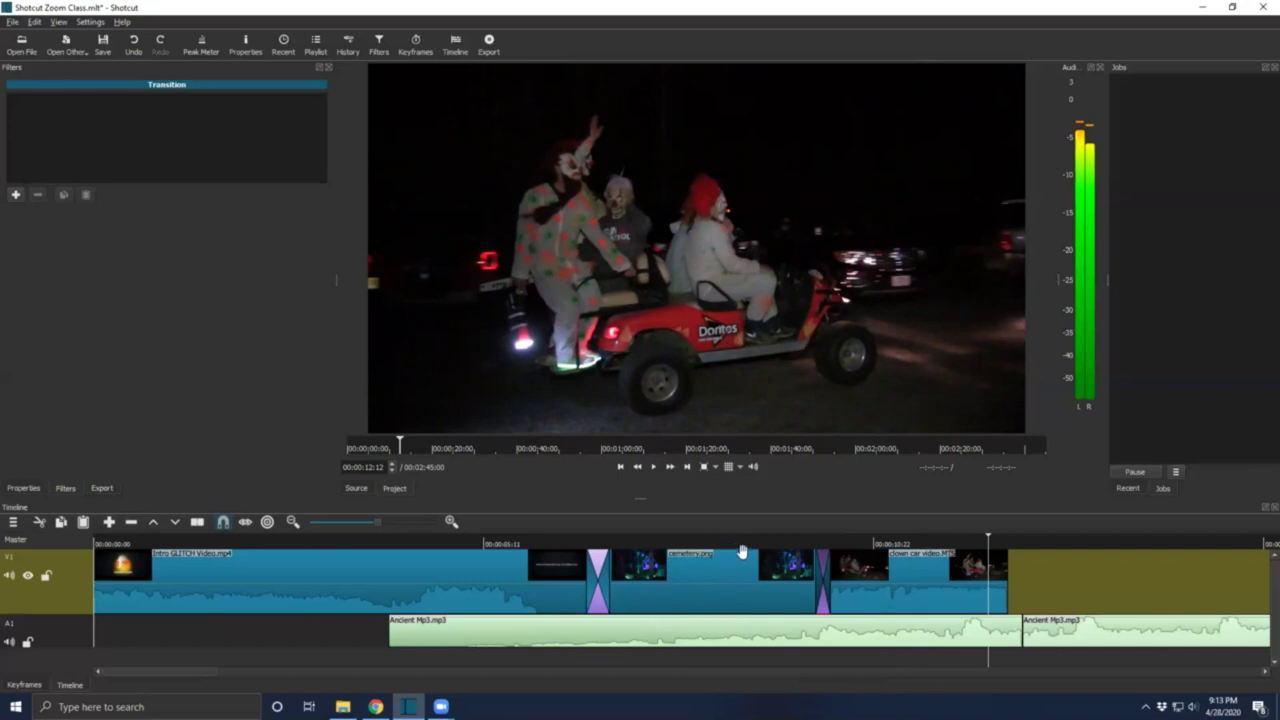
Shorten the end of cemetery.png and extend the clown car clip's start back to it with a longer crossfade.
left_click(680, 578)
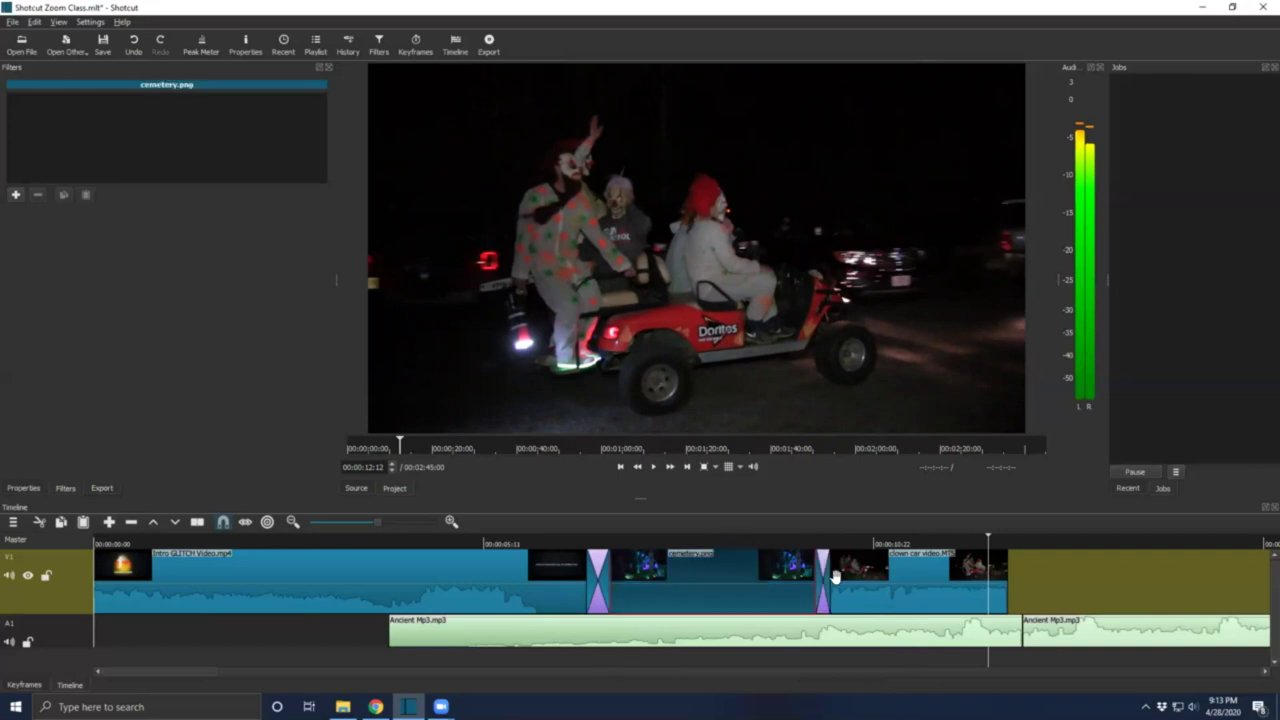
left_click_drag(812, 578, 660, 576)
left_click_drag(832, 576, 712, 595)
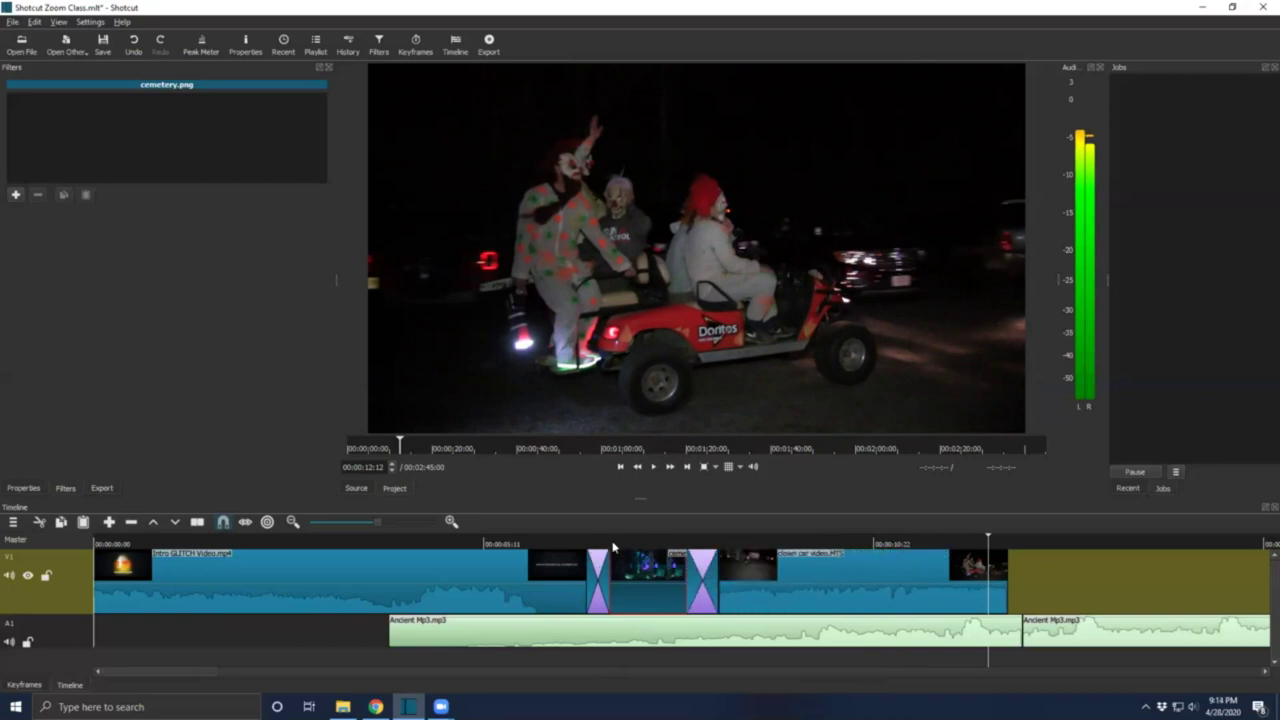
Play the timeline from the start of cemetery.png through the crossfade into the clown car clip.
left_click(607, 543)
left_click(653, 467)
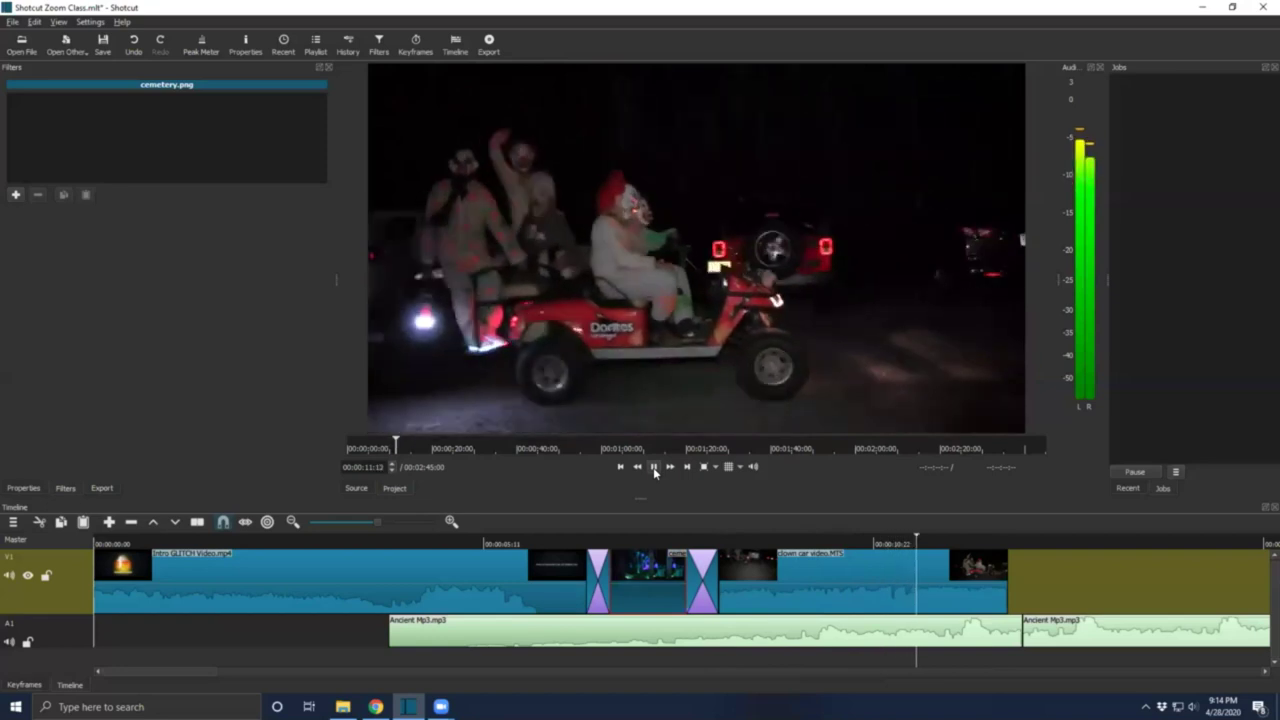
left_click(653, 467)
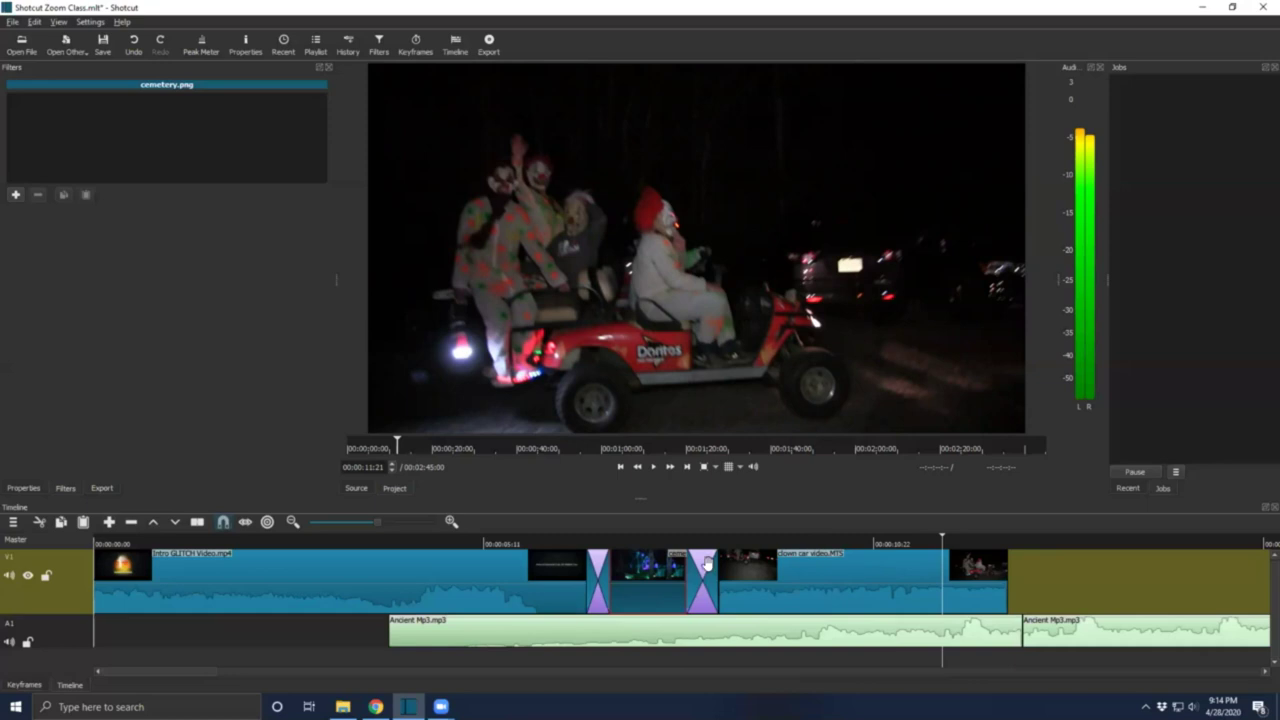
Undo the last crossfade and trimming edits between cemetery.png and the clown car clip.
left_click(133, 42)
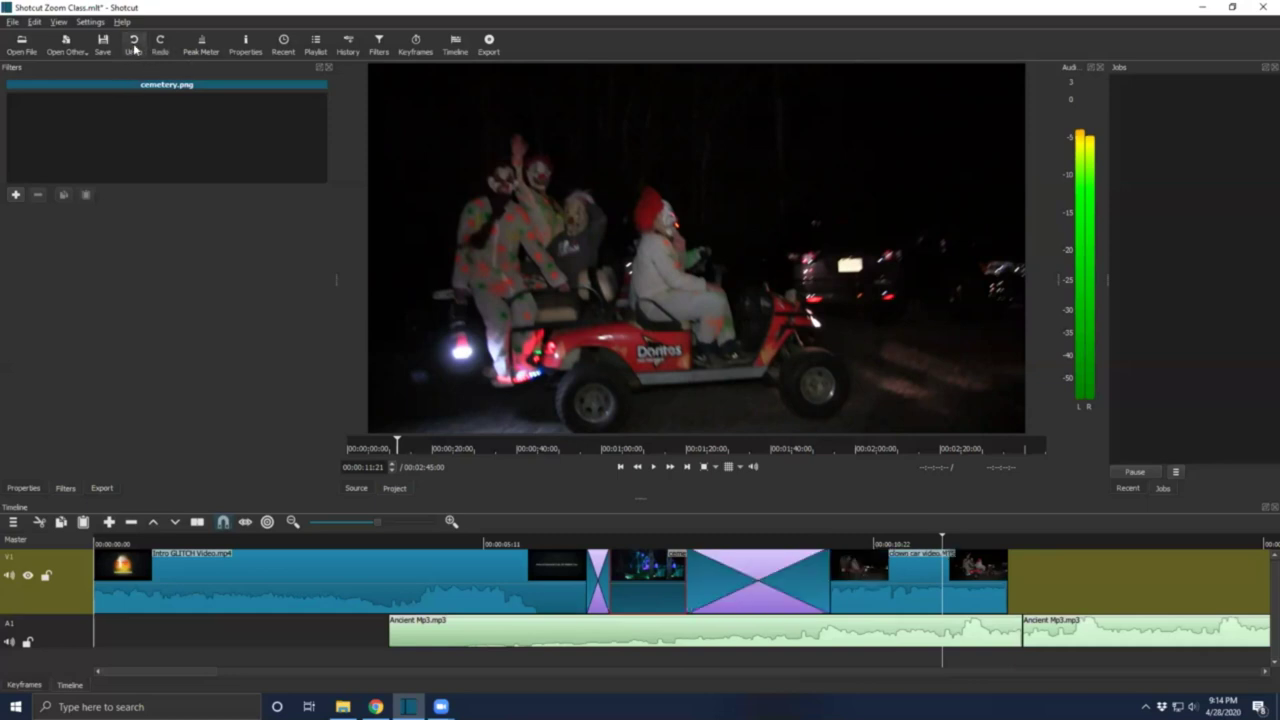
left_click(133, 42)
left_click(134, 46)
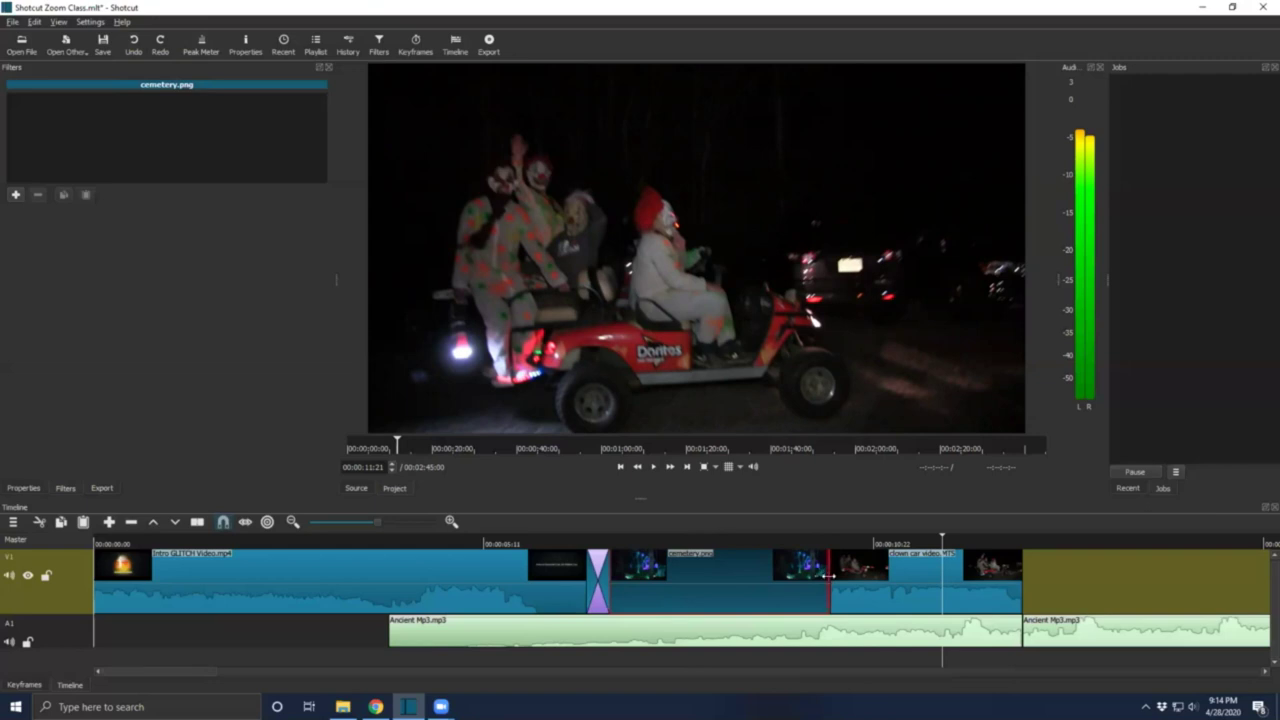
Shorten the end of cemetery.png, overlap the clown car clip onto it for a short crossfade, and place the playhead at 00:00:07:18.
left_click_drag(817, 592, 686, 592)
left_click_drag(878, 573, 761, 579)
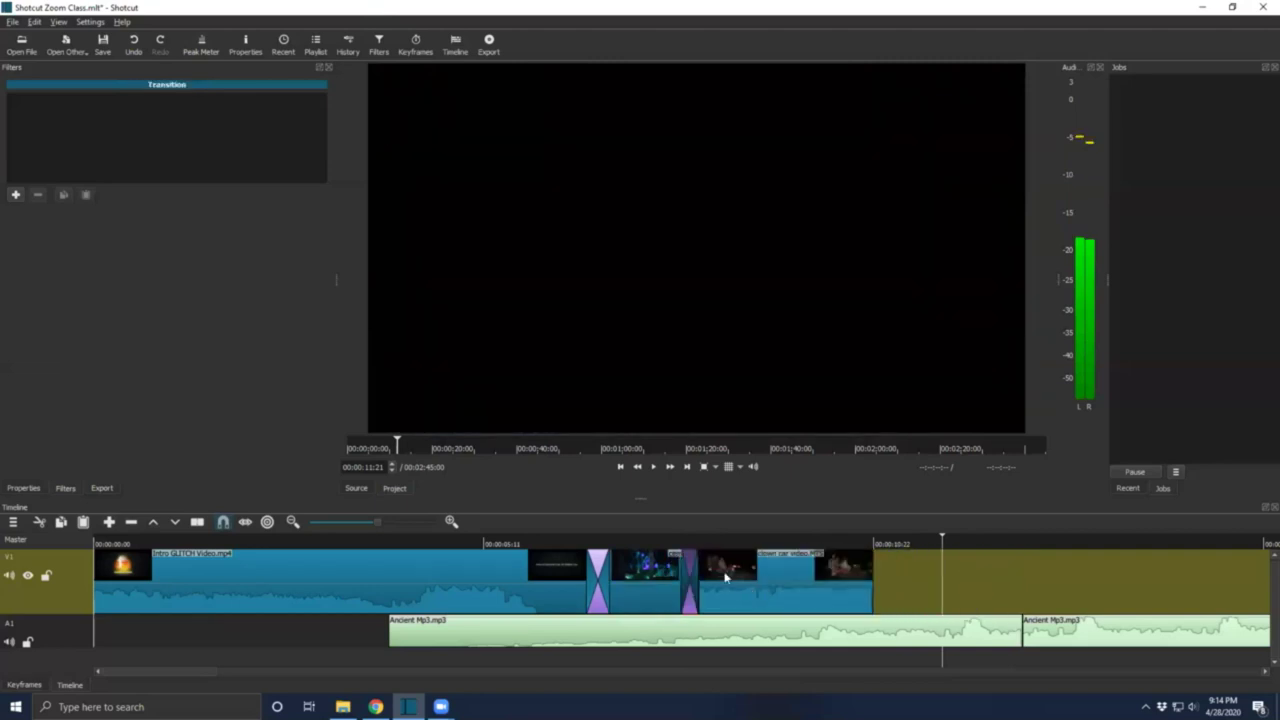
left_click(647, 543)
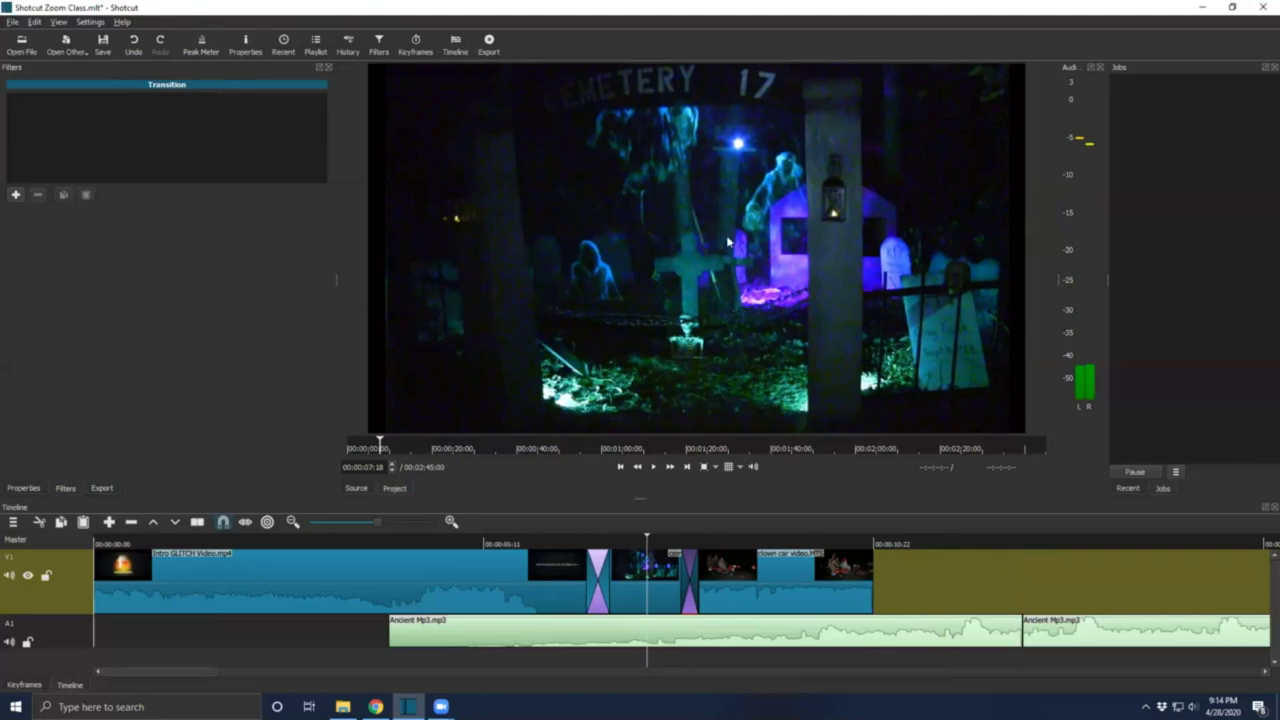
Save the current project.
left_click(13, 22)
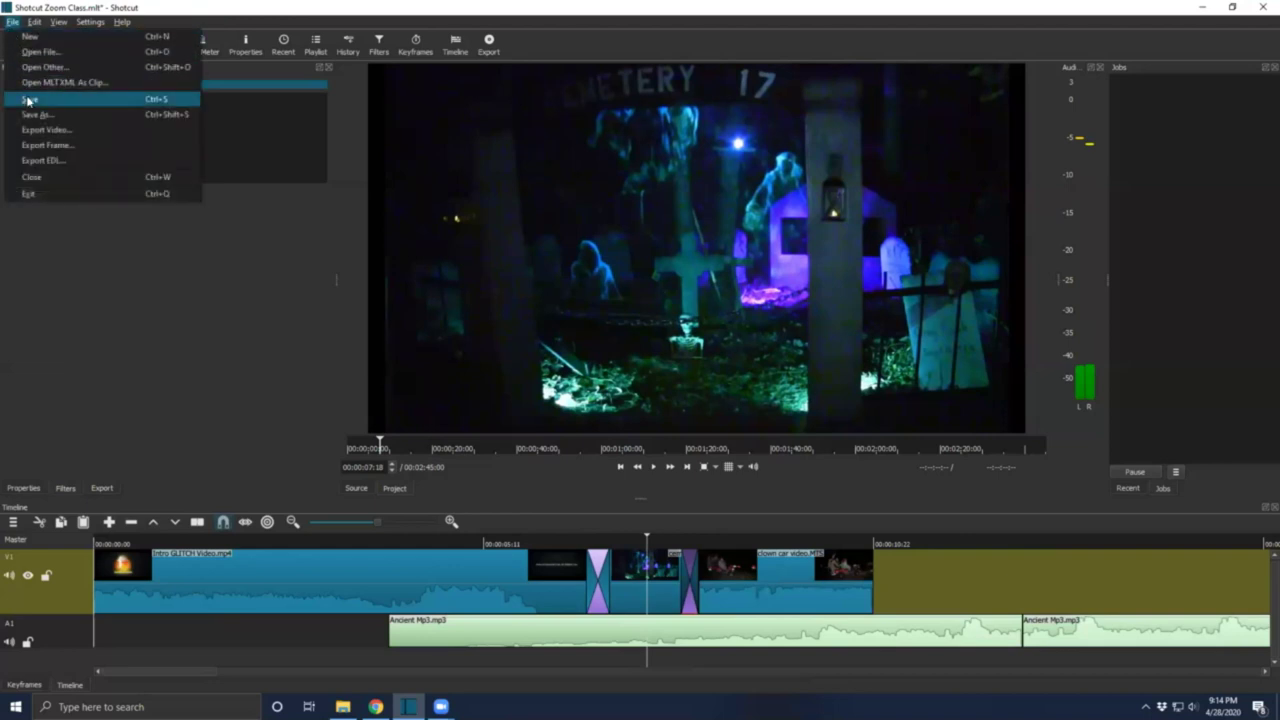
mouse_move(61, 22)
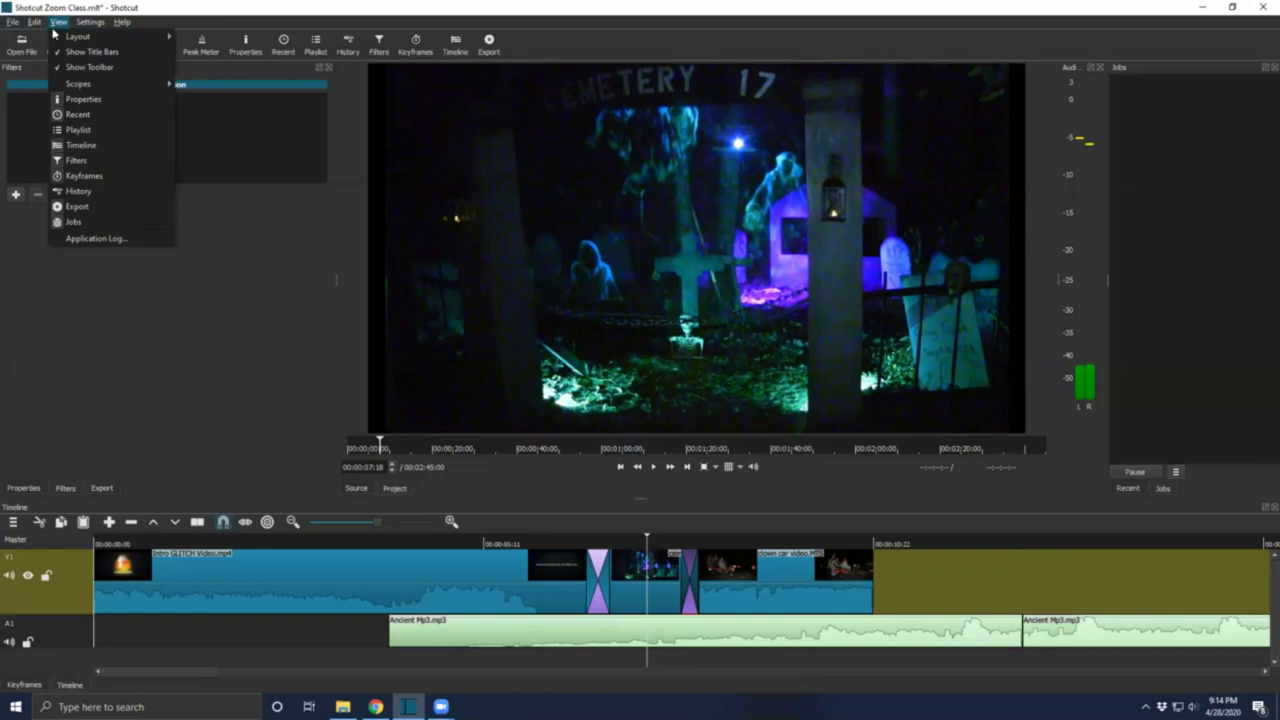
mouse_move(12, 22)
left_click(28, 104)
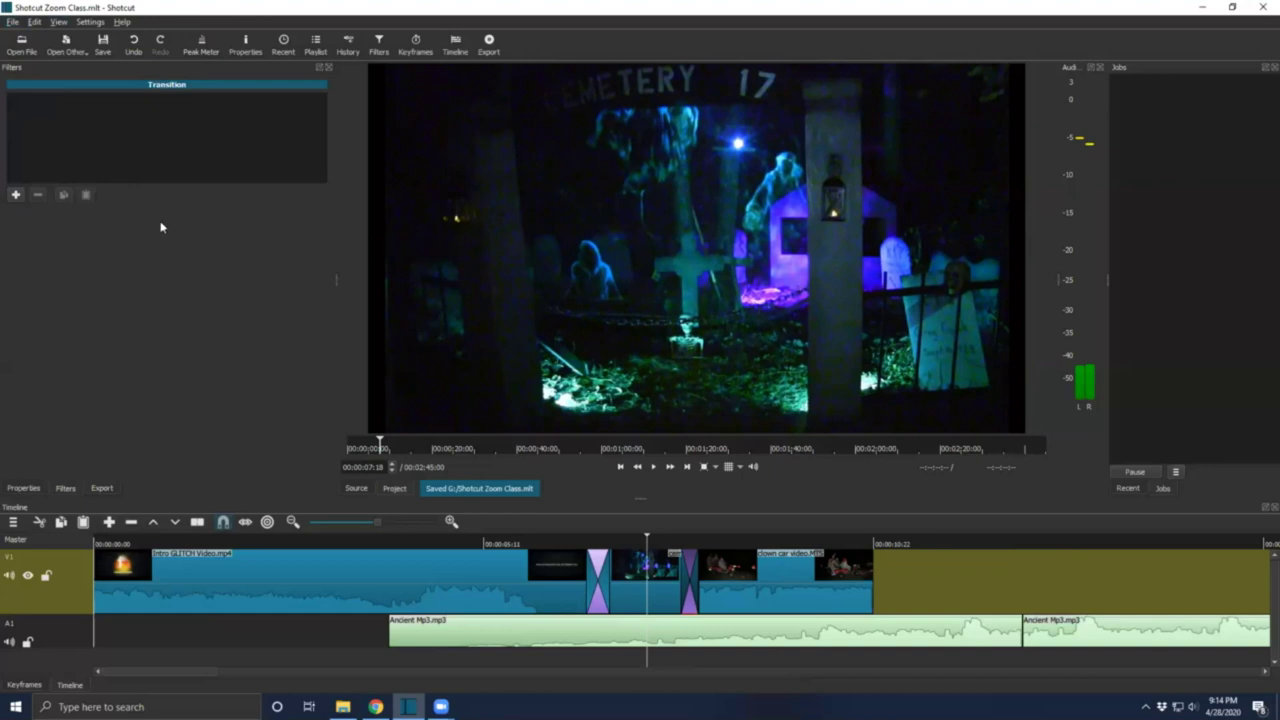
Save the project under the name Shotcut Zoom Class as MLT XML on the G: drive, replacing the existing file.
left_click(11, 22)
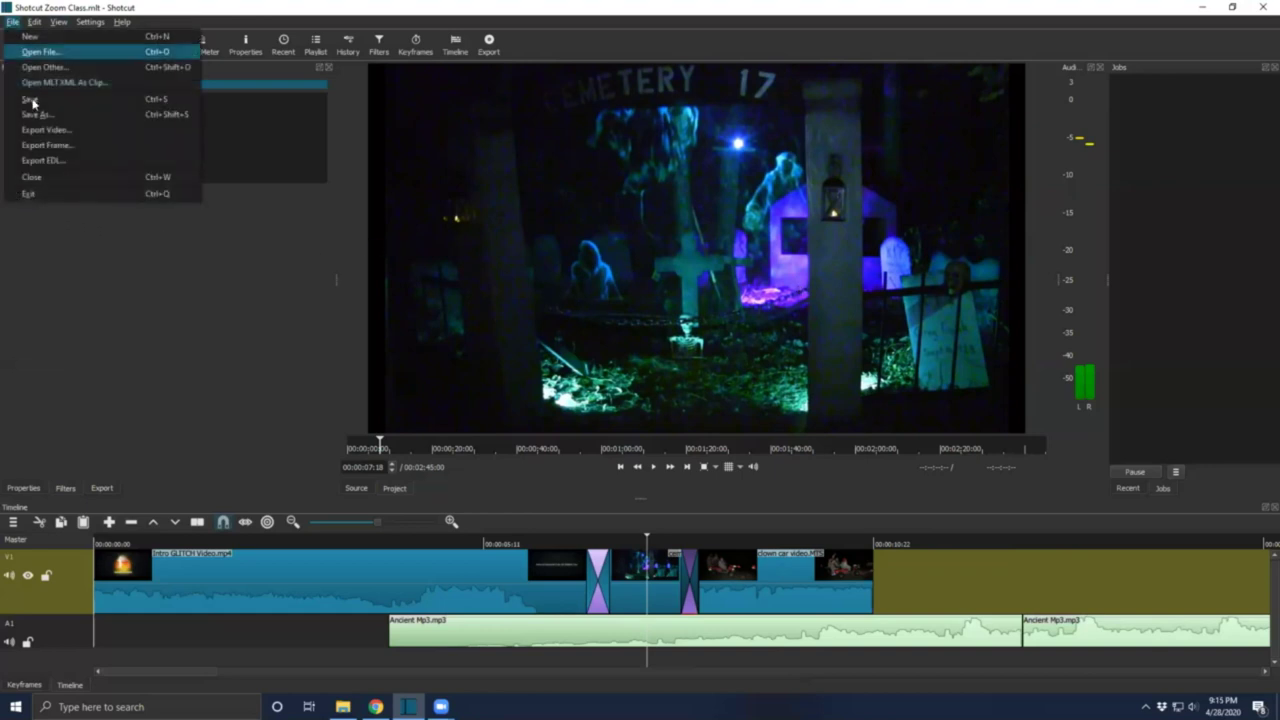
left_click(36, 115)
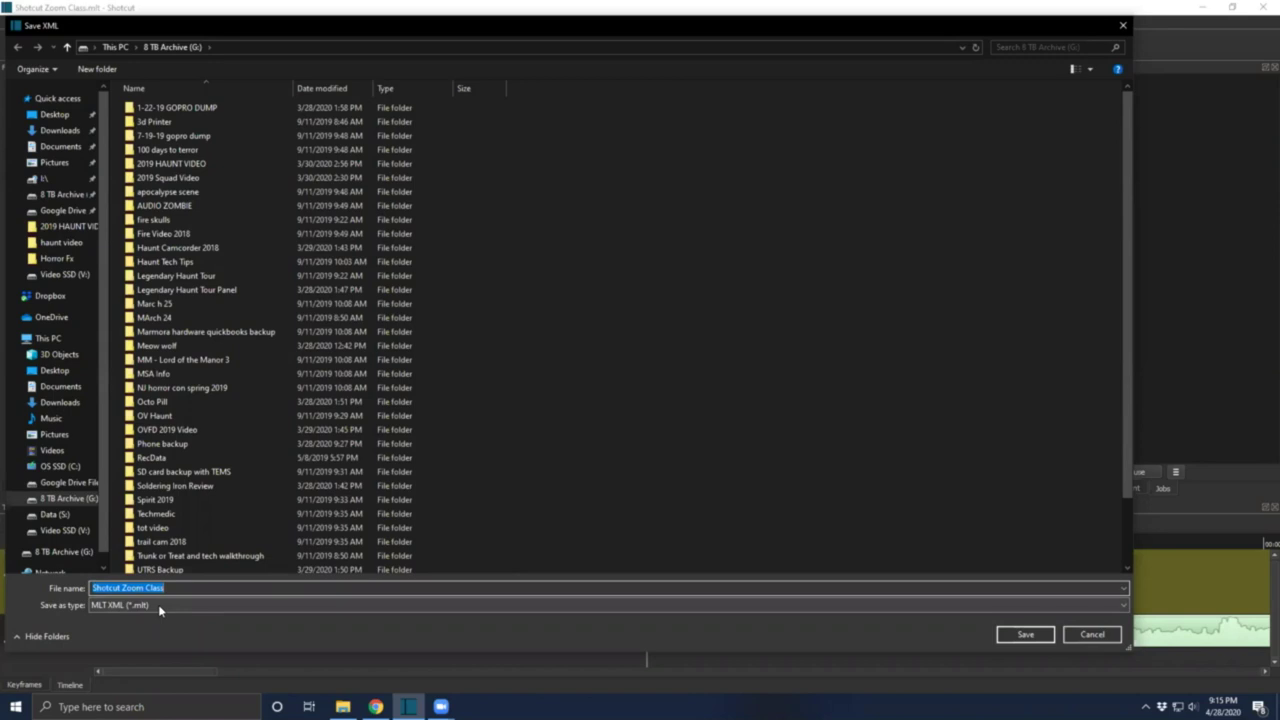
left_click(1030, 638)
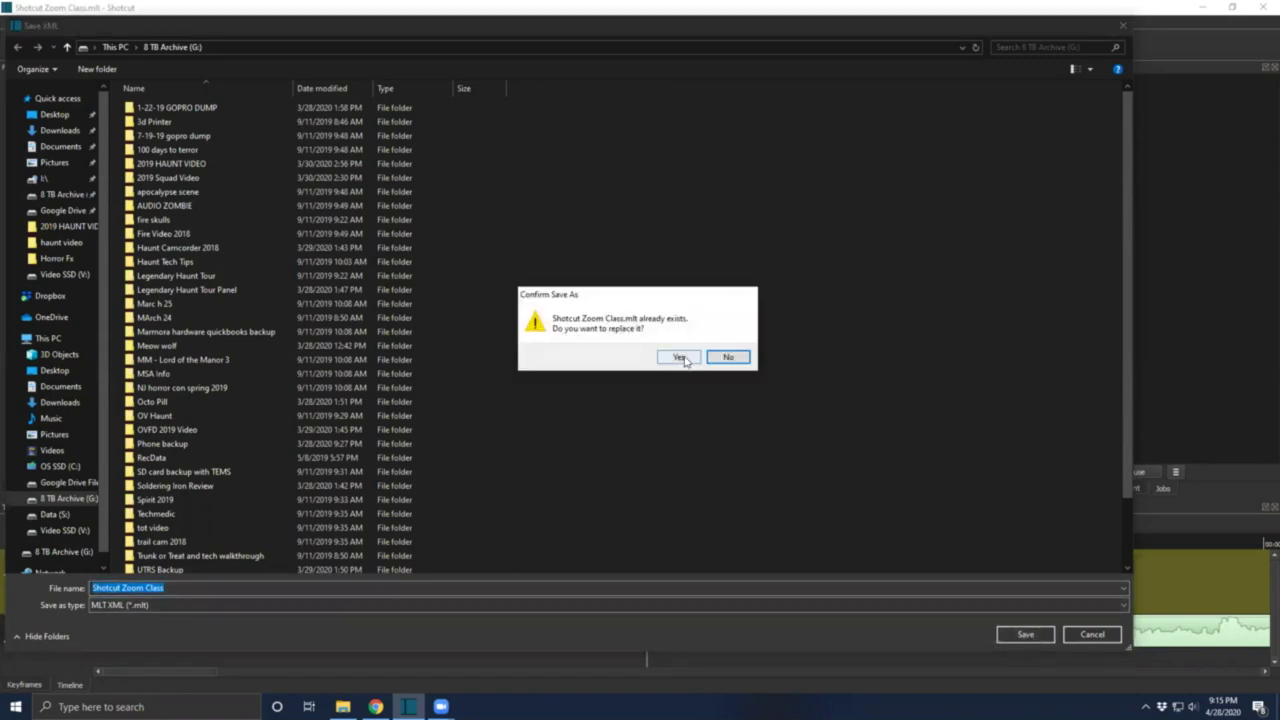
left_click(684, 359)
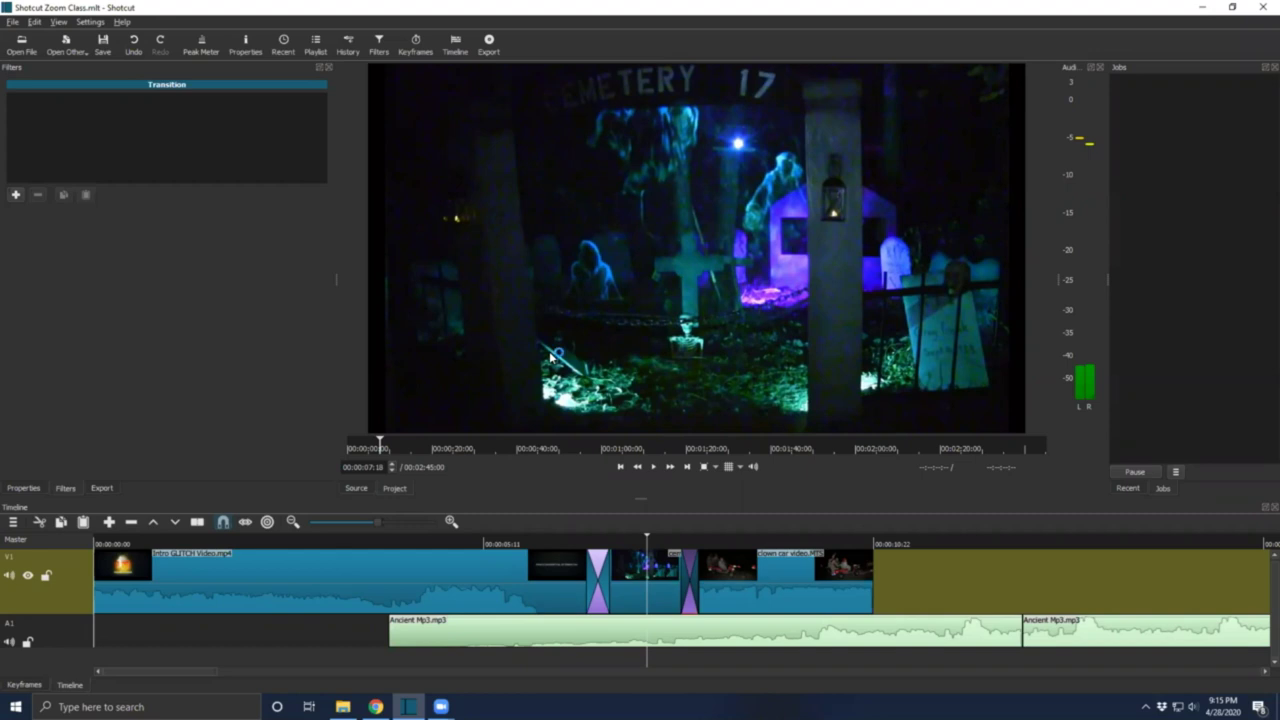
Open Task Manager's performance view, examine the CPU and memory usage, and return to Shotcut.
key("super+g")
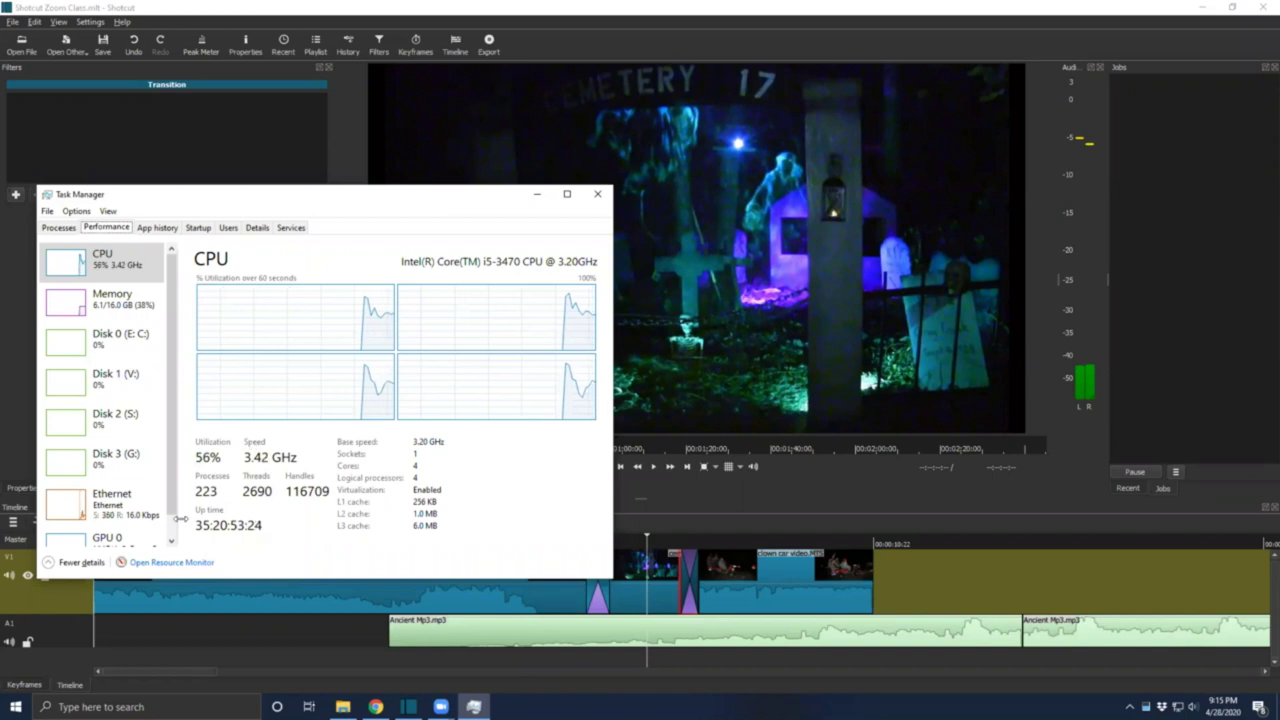
left_click(110, 298)
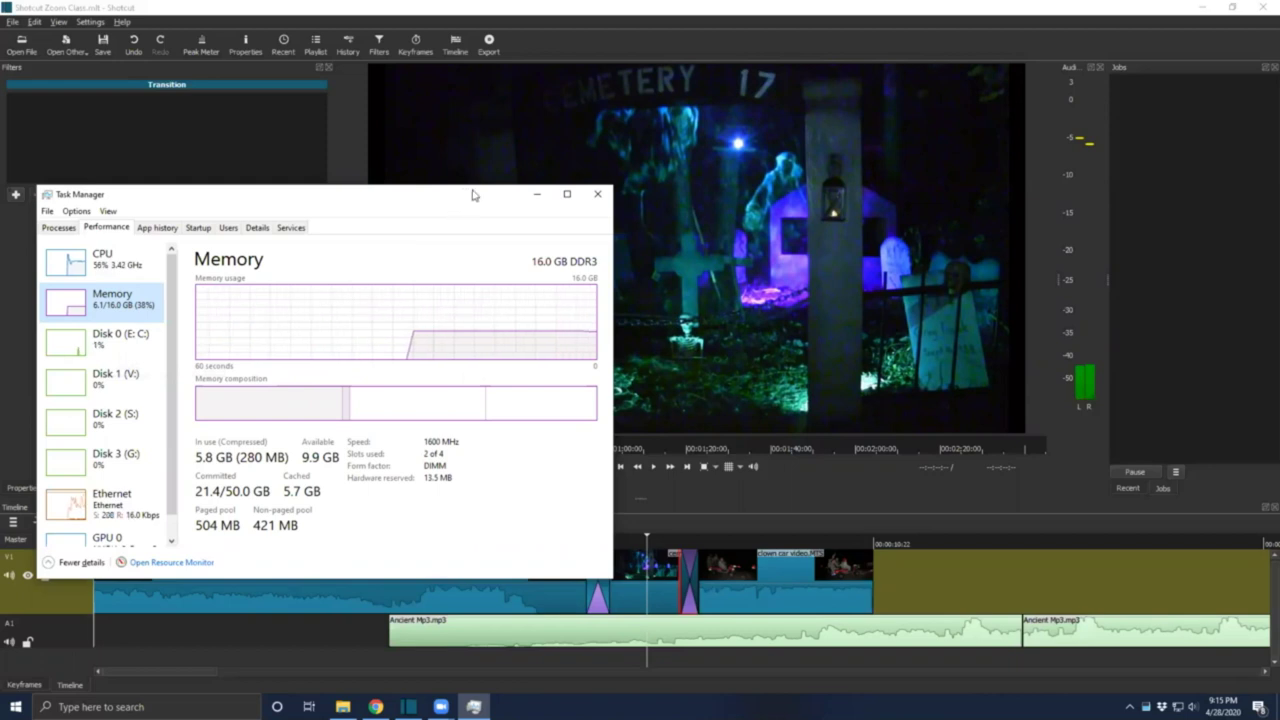
left_click(695, 412)
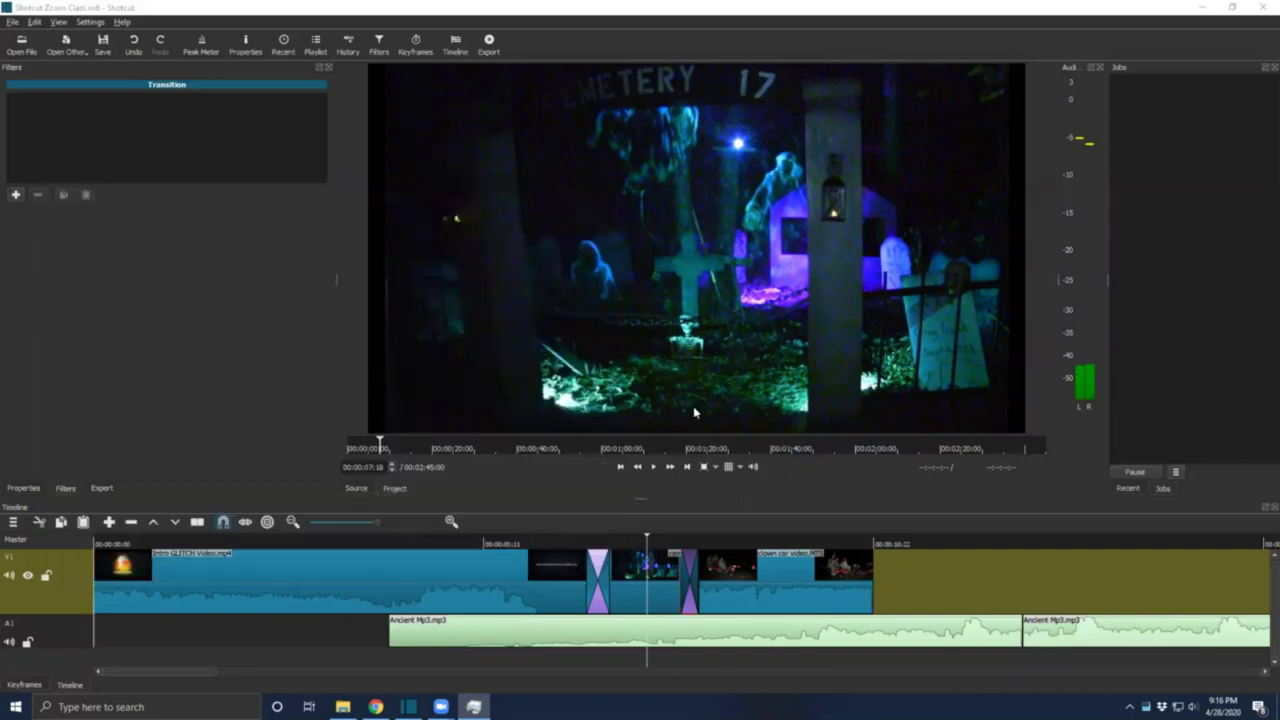
Play the timeline, check the CPU load in Task Manager during playback, and return to Shotcut to stop it.
left_click(655, 467)
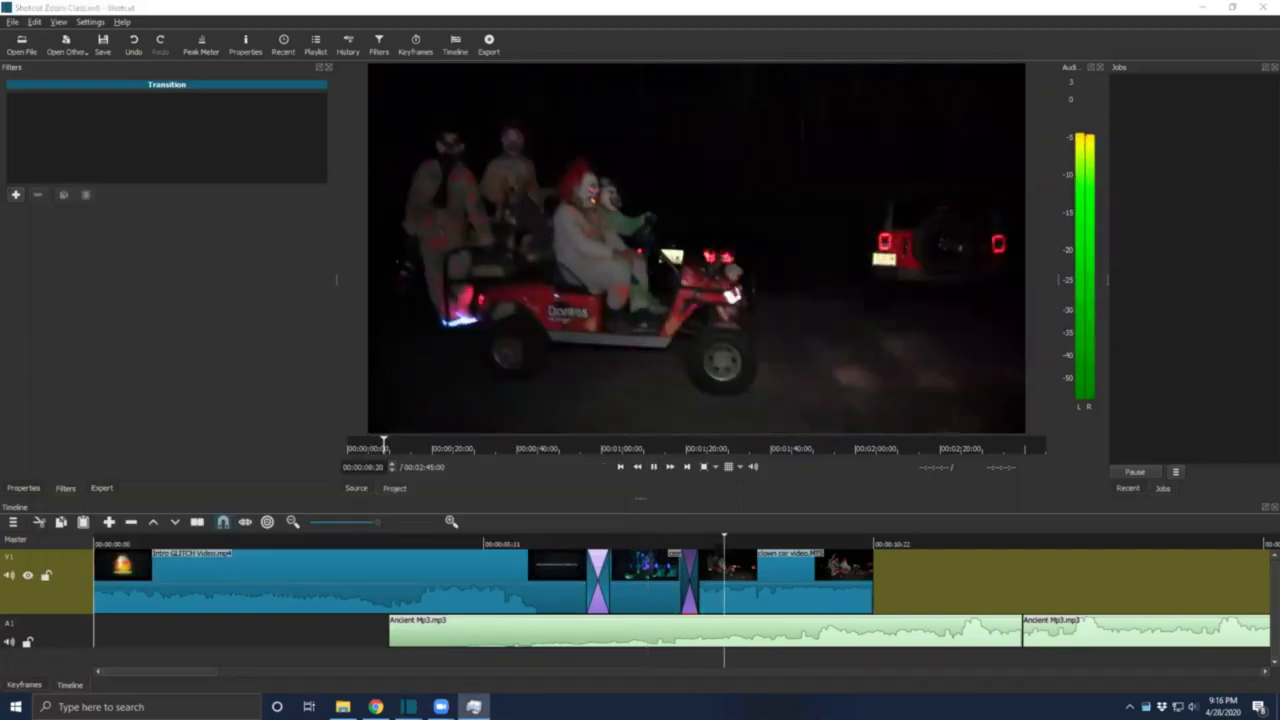
left_click(474, 707)
left_click(165, 220)
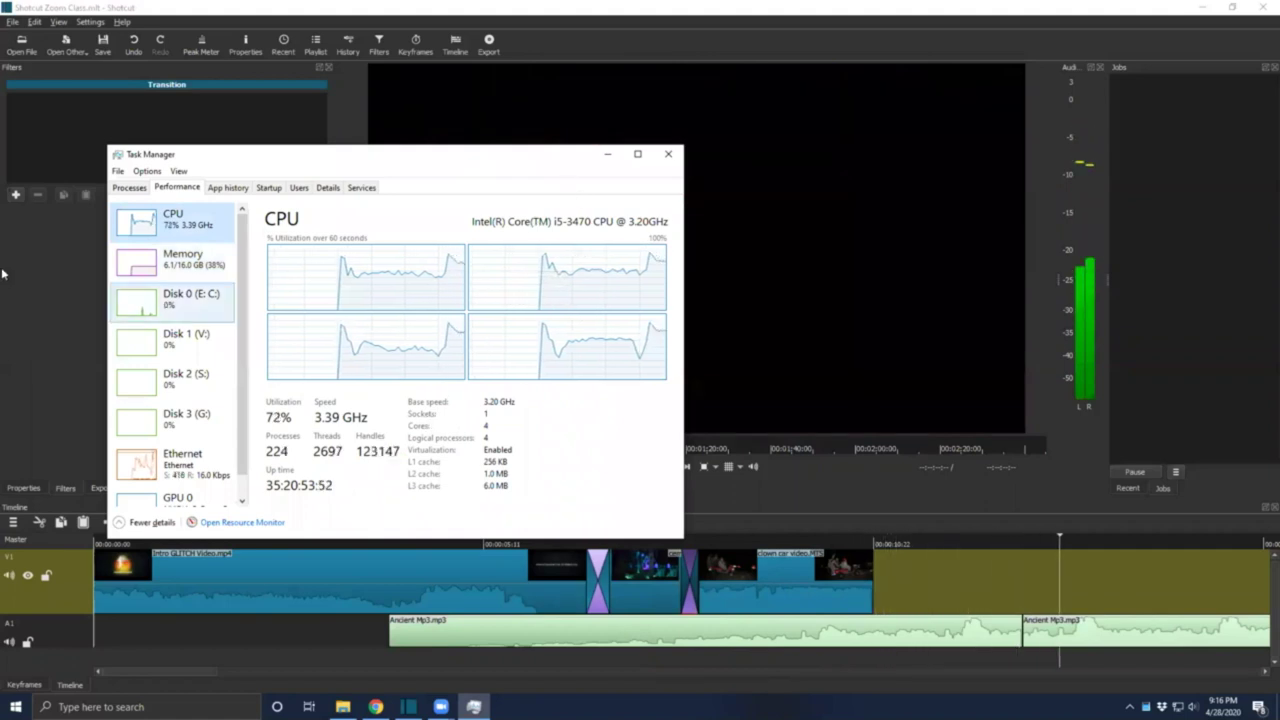
left_click(607, 154)
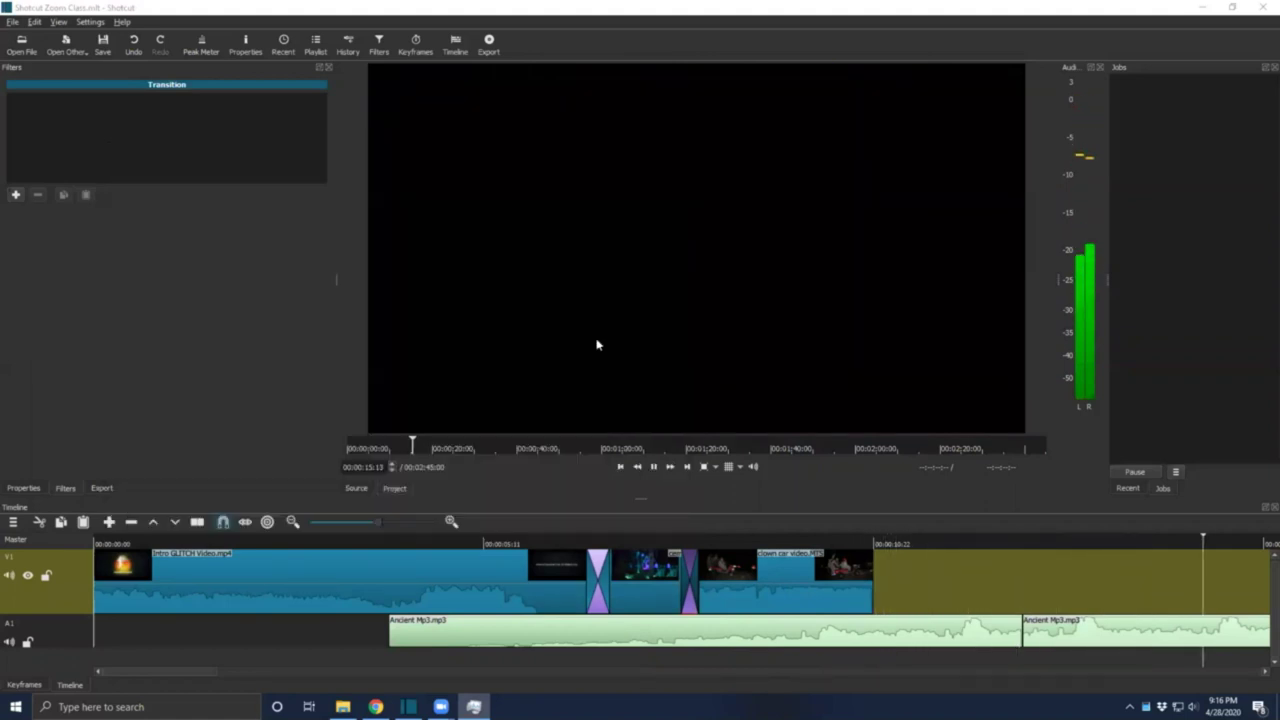
key("space")
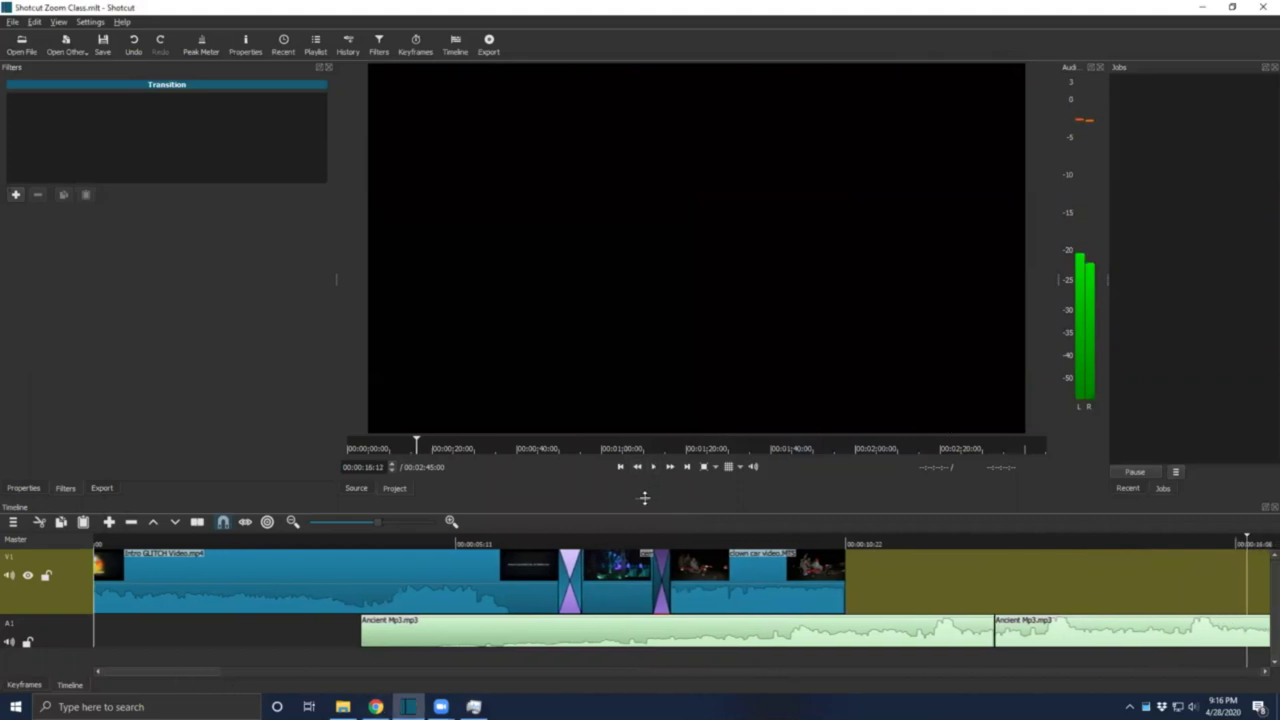
Move the playhead to 00:00:02:16 and resize the timeline area so it is slightly taller than before.
left_click(256, 546)
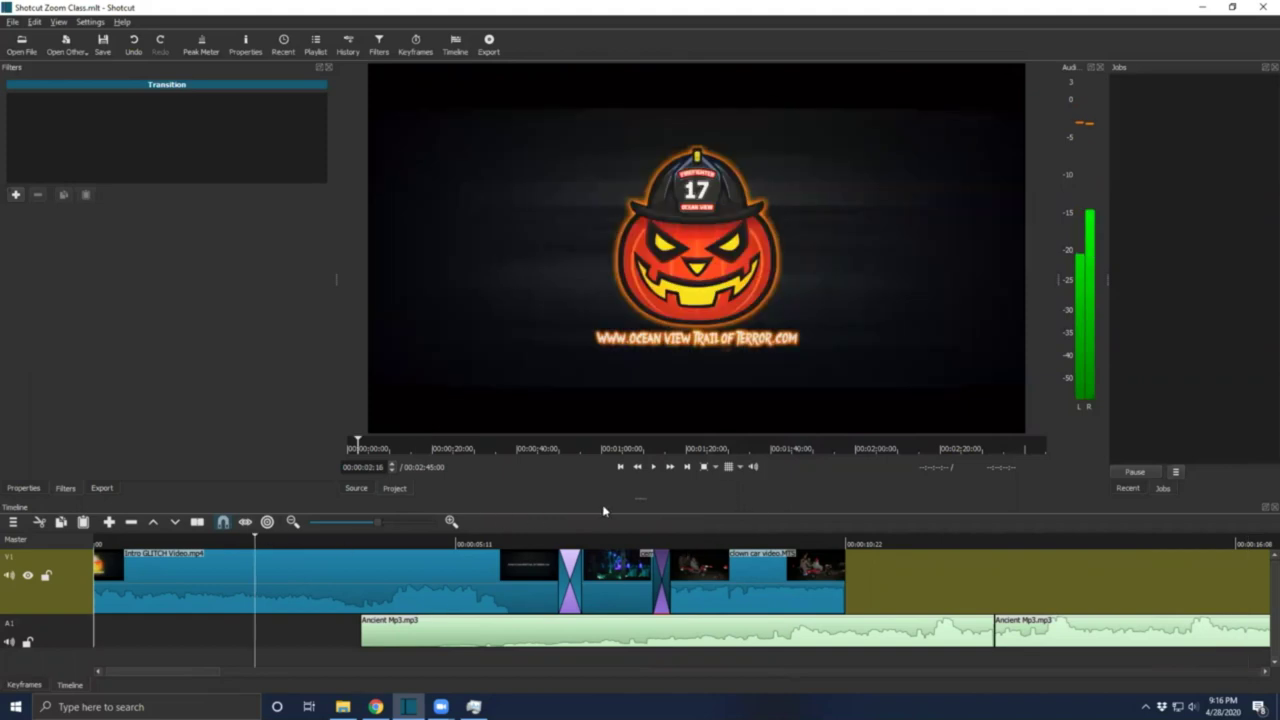
left_click_drag(638, 497, 640, 256)
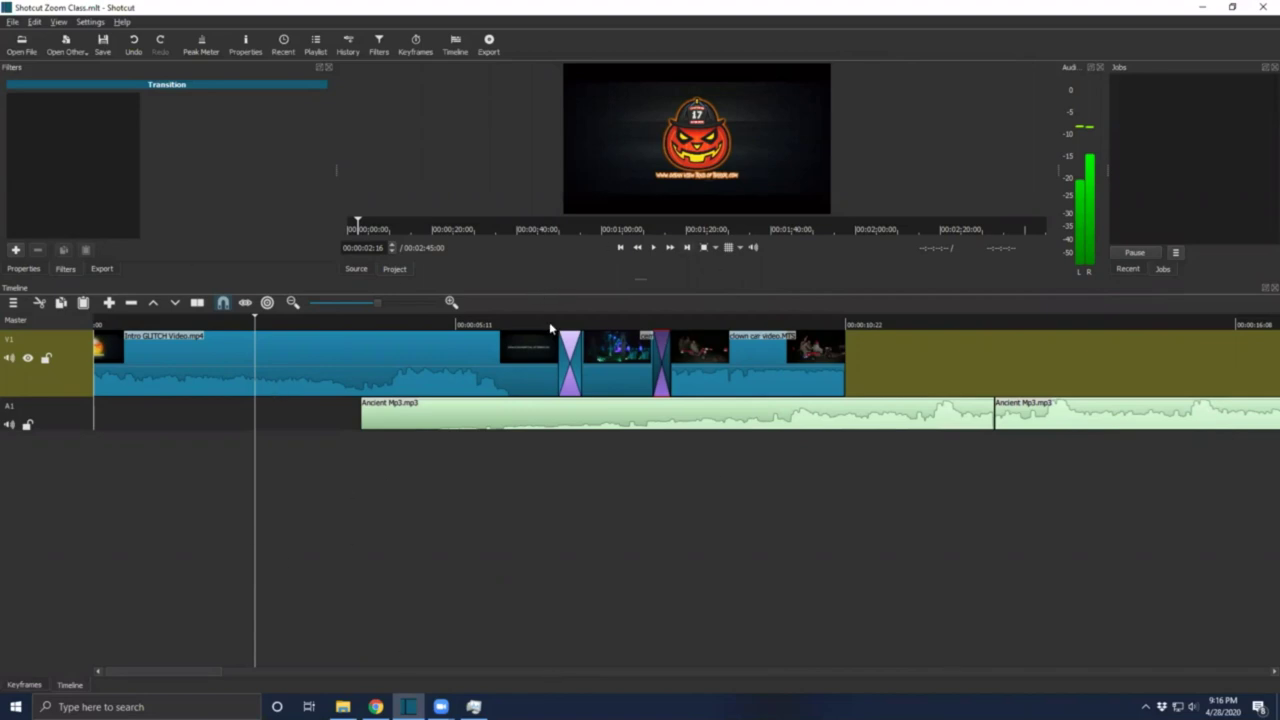
left_click_drag(638, 277, 616, 474)
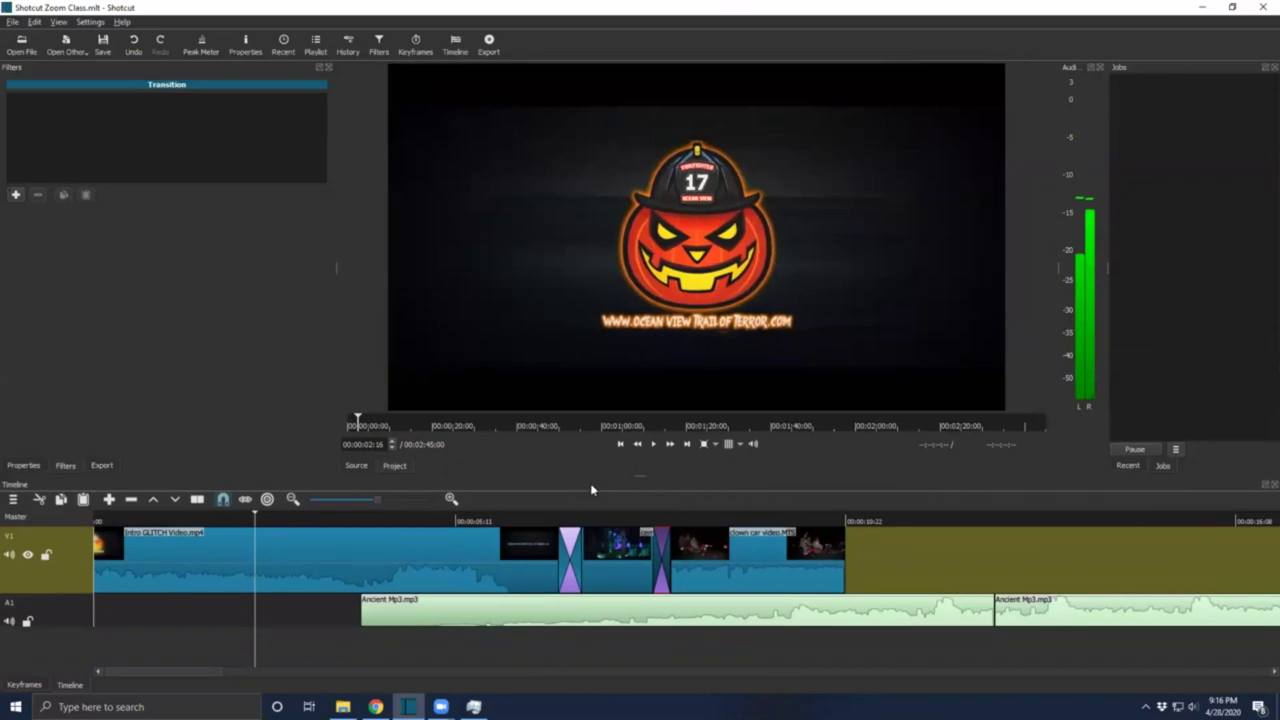
Load twisty video.MTS from the Zoom Shotcut Class folder into the source player.
left_click(20, 45)
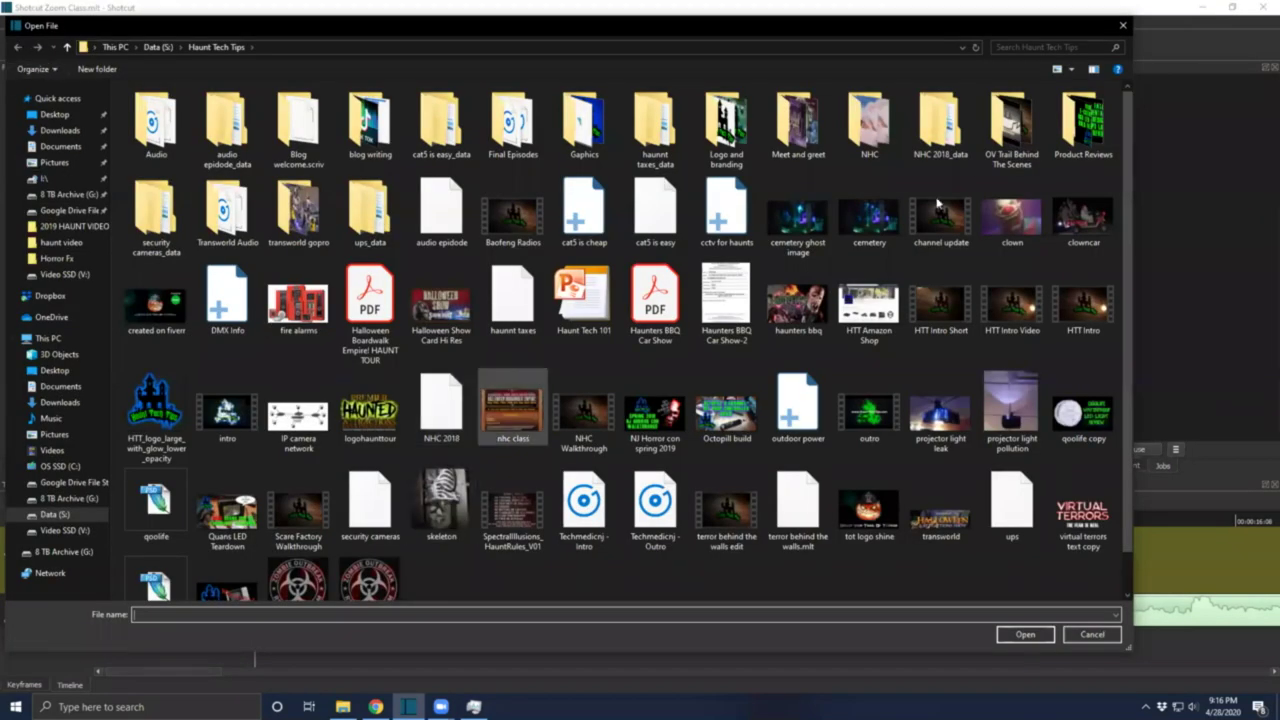
left_click(1122, 25)
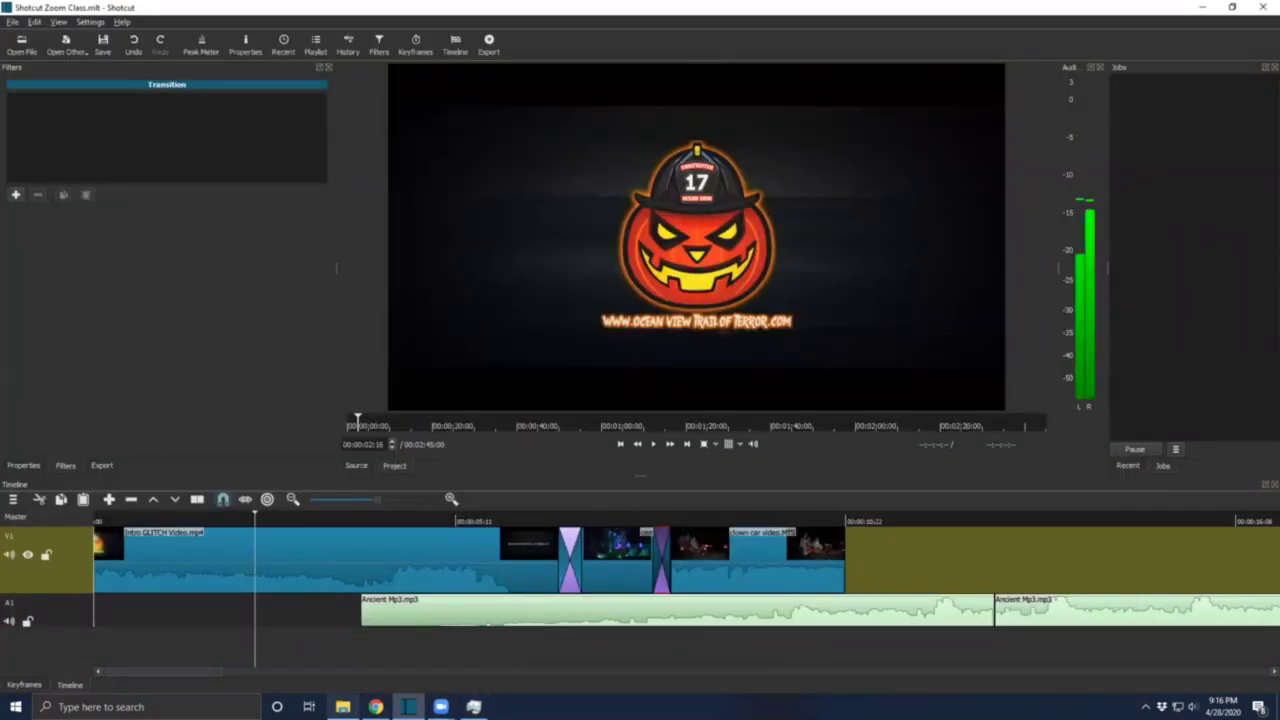
left_click(343, 707)
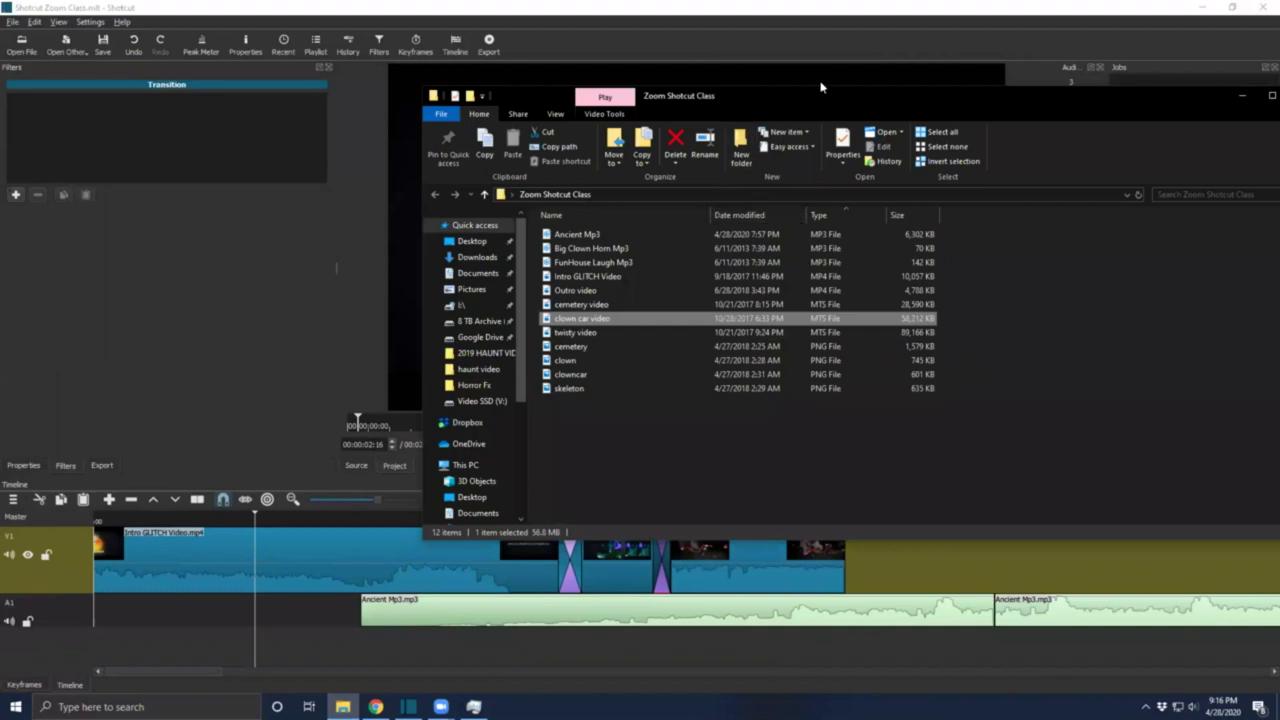
left_click_drag(576, 332, 410, 305)
left_click(410, 305)
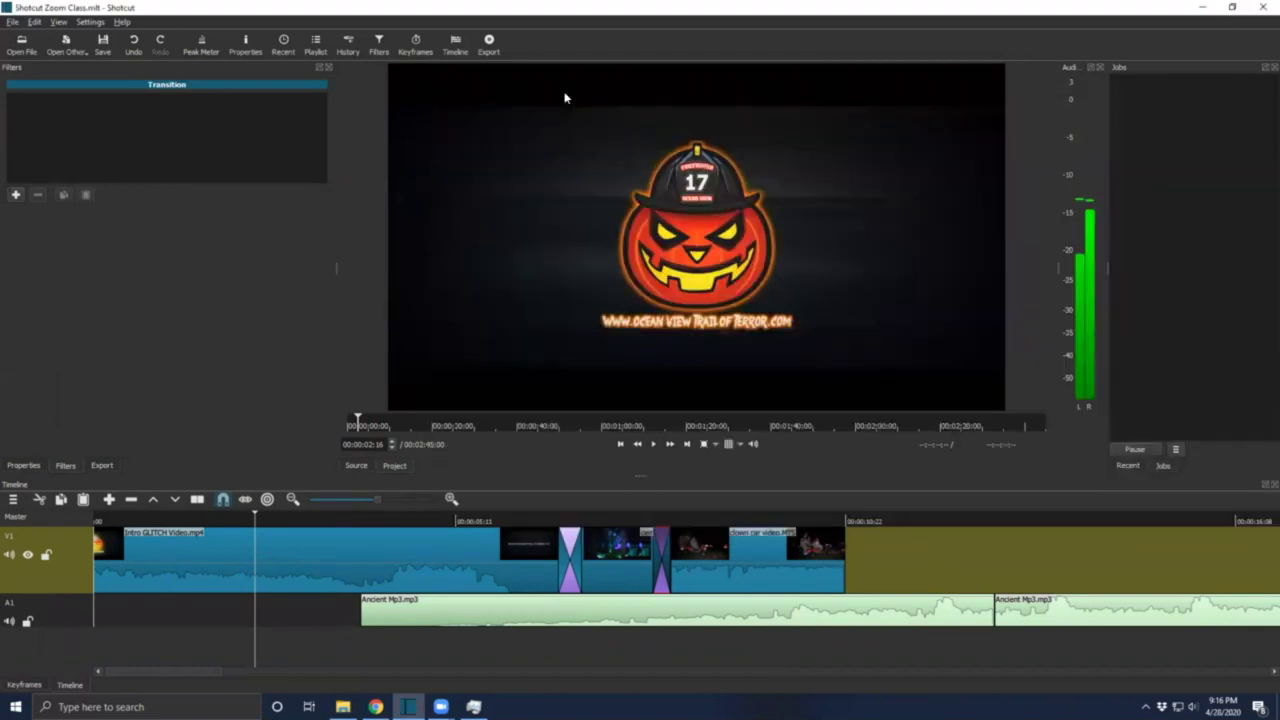
left_click(655, 445)
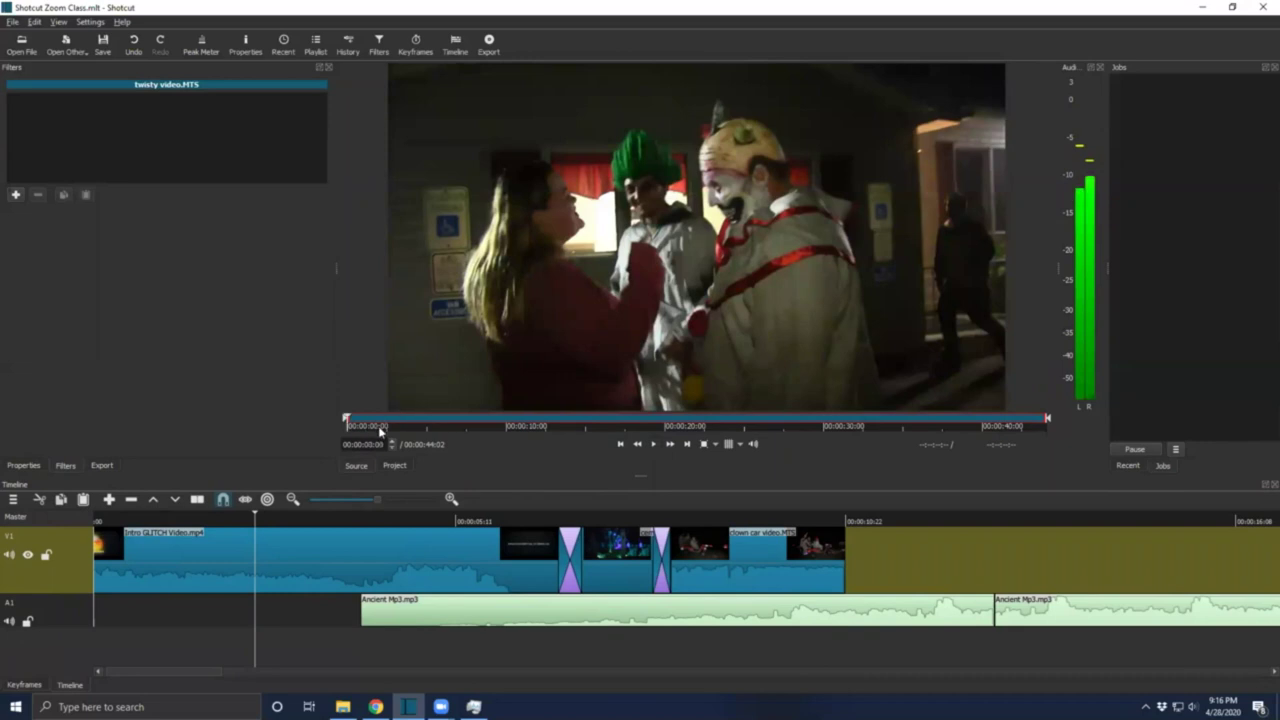
Trim twisty video.MTS to the range 00:00:03:01 to 00:00:05:18 and place it on track V1 after the clown car clip.
left_click(398, 421)
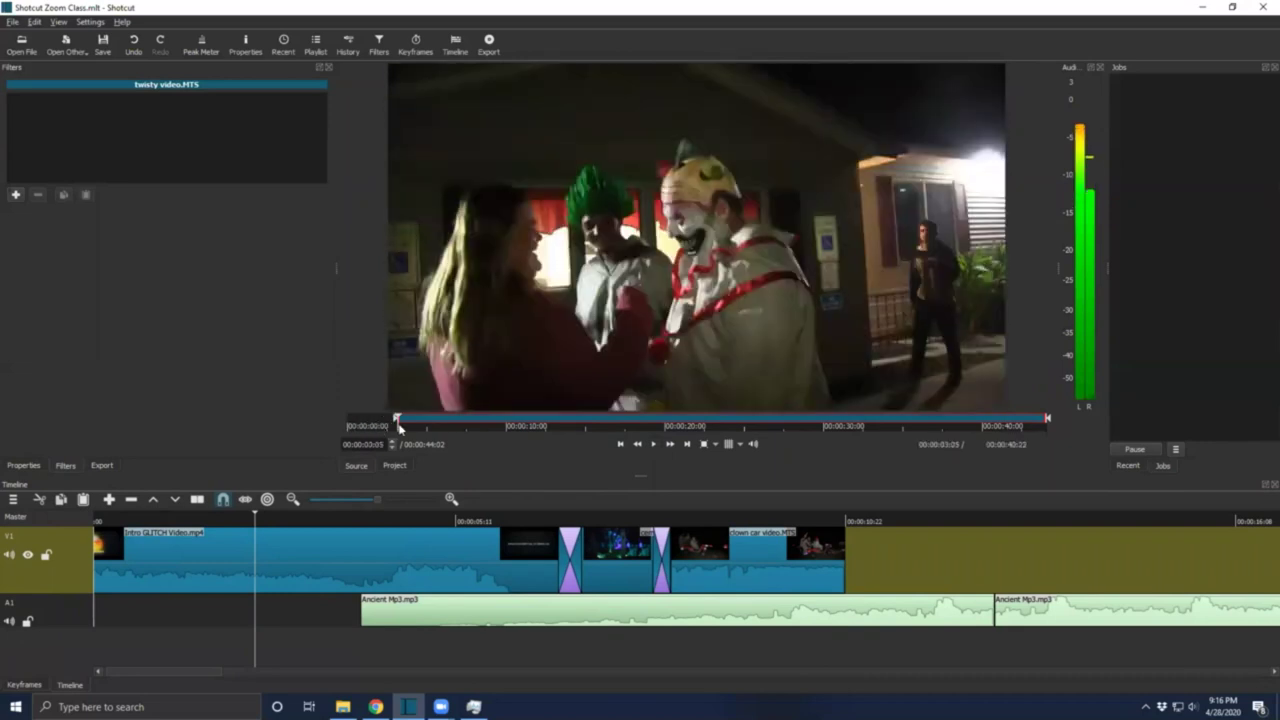
left_click_drag(1046, 419, 667, 443)
left_click_drag(577, 462, 440, 452)
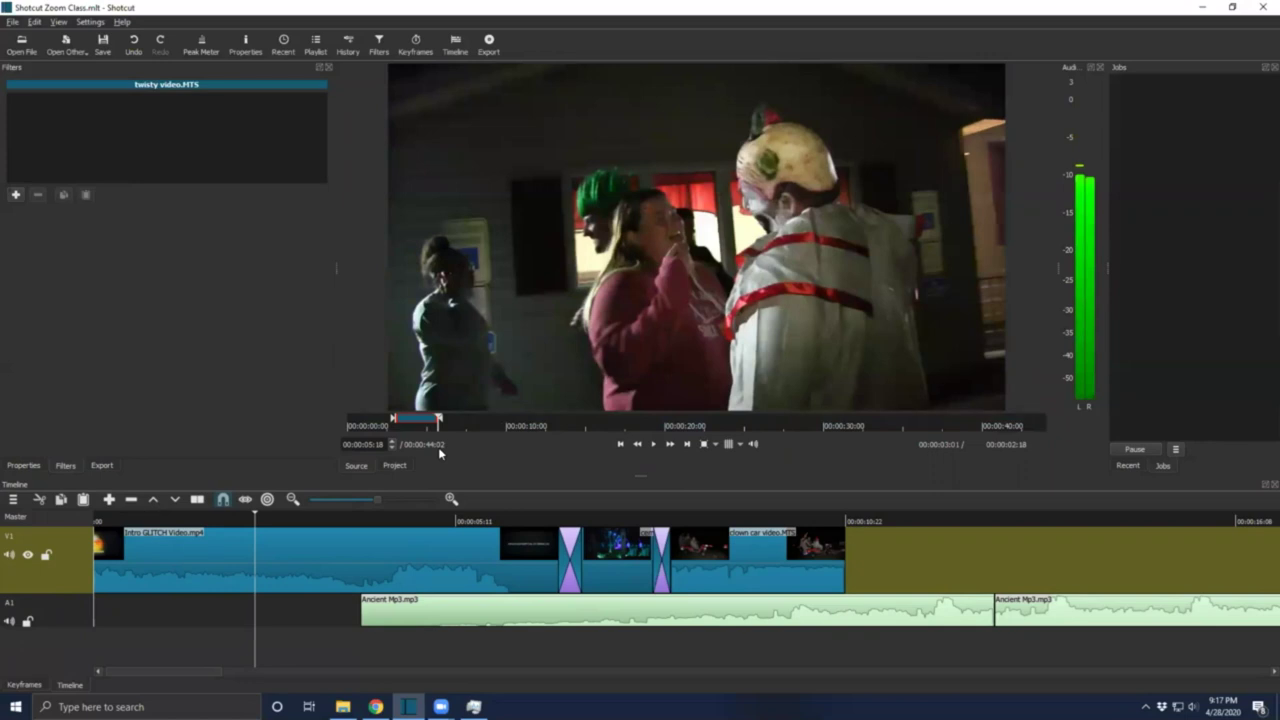
left_click_drag(662, 187, 920, 530)
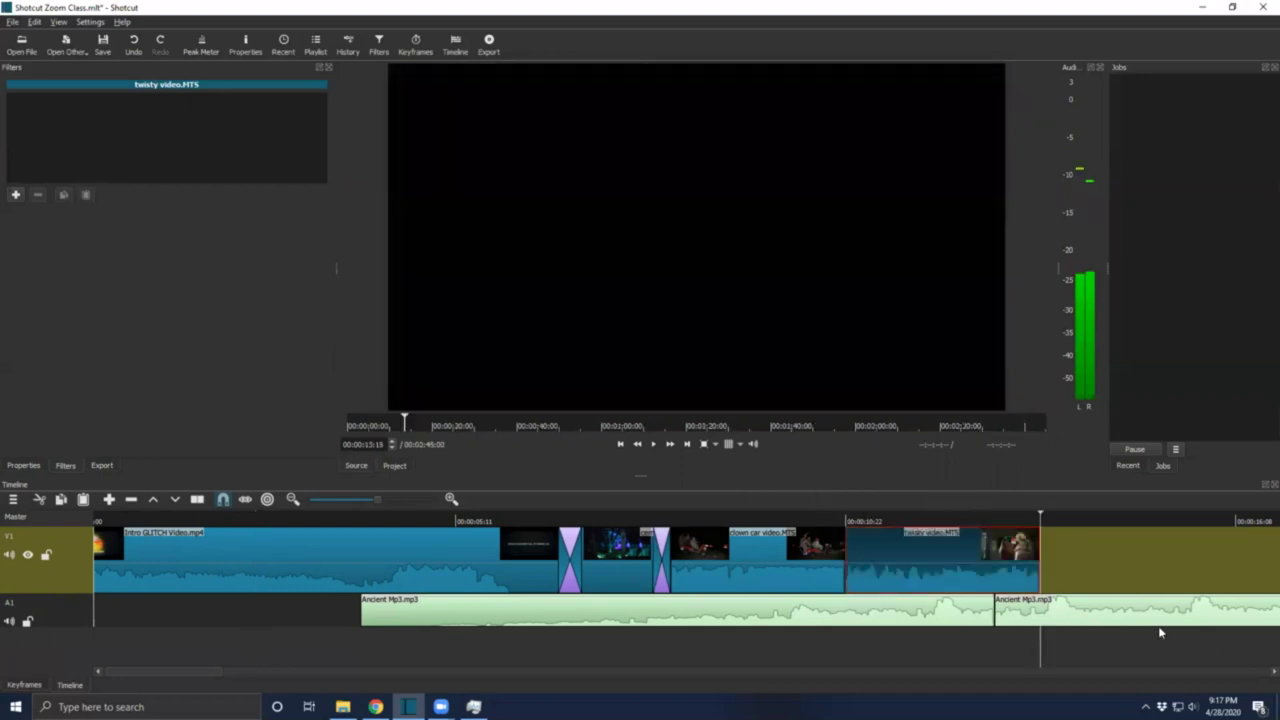
Play the twisty clip from 00:00:10:24 and overlap it slightly onto the clown car clip for a short crossfade.
left_click(852, 520)
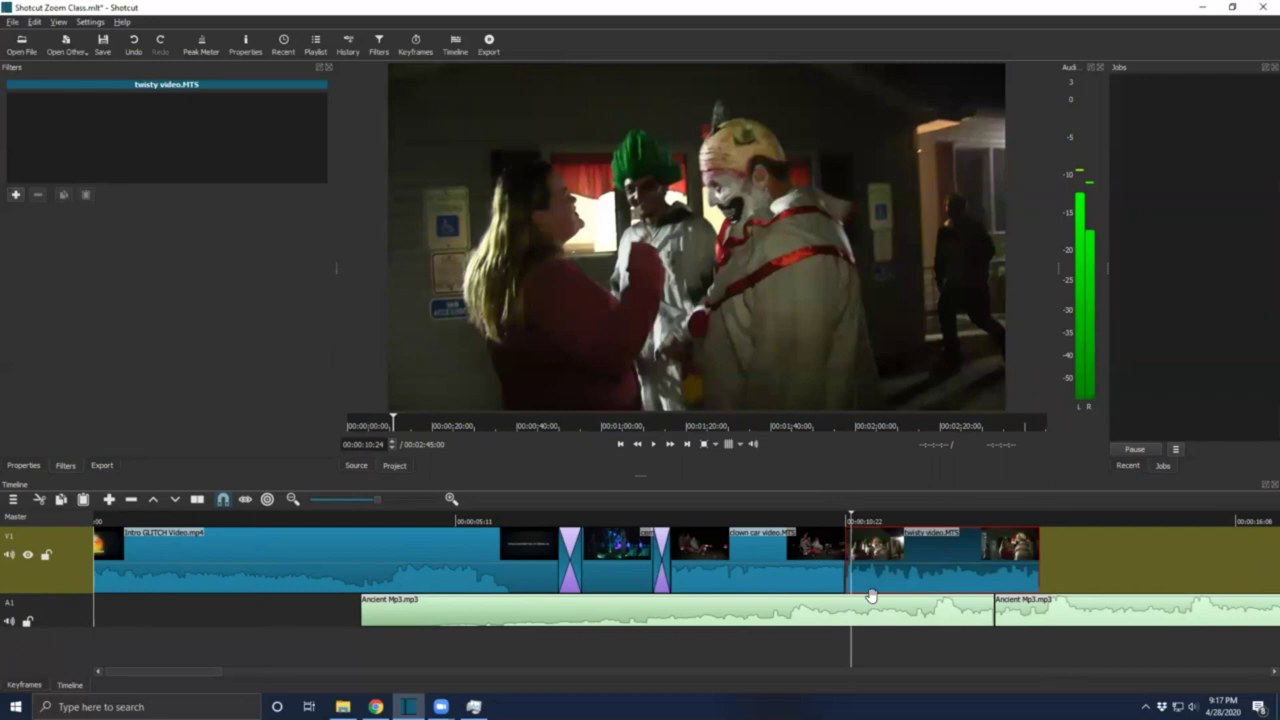
left_click(653, 444)
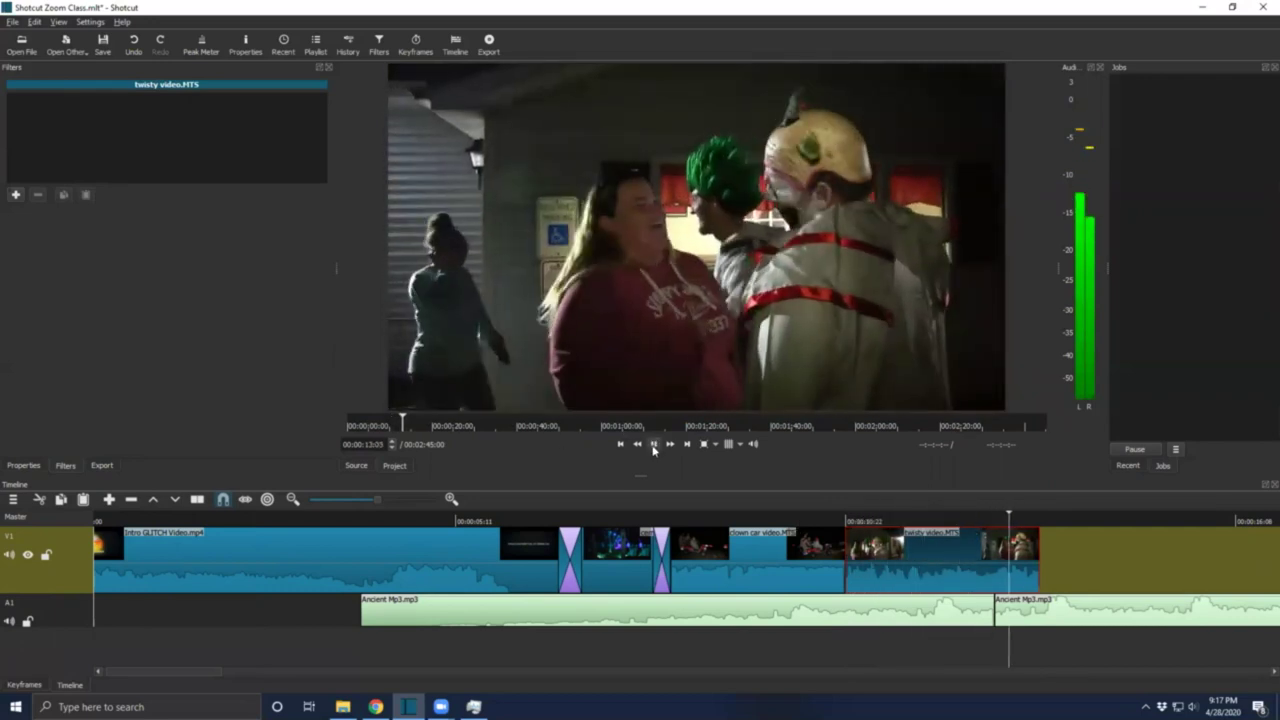
left_click(653, 444)
left_click_drag(956, 567, 929, 575)
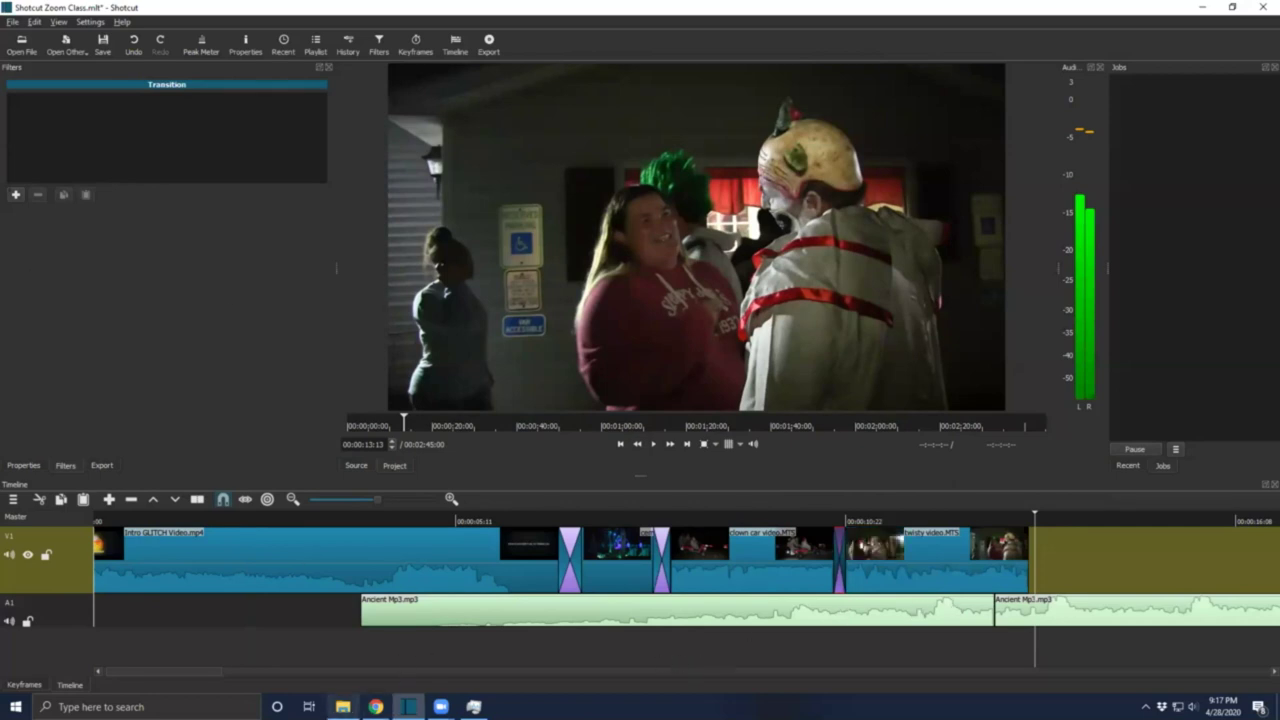
Add a second audio track, A2, below the music track in the timeline.
left_click(343, 707)
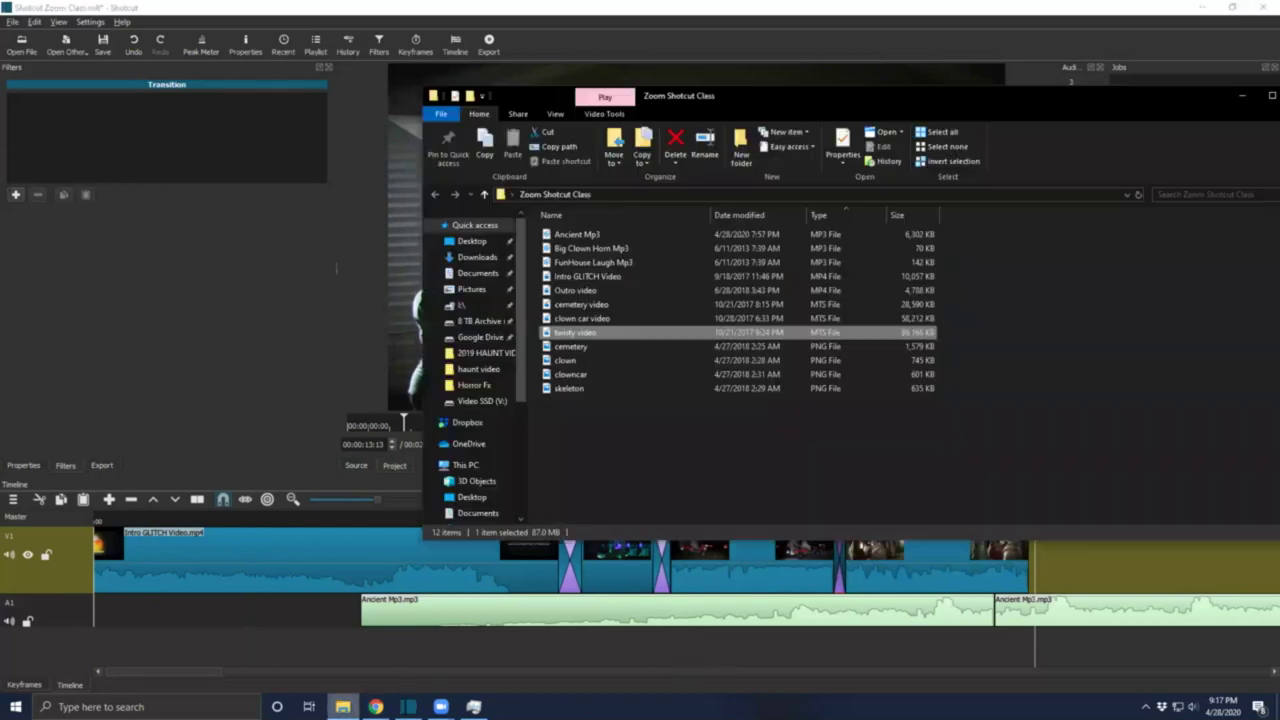
left_click(40, 651)
right_click(40, 651)
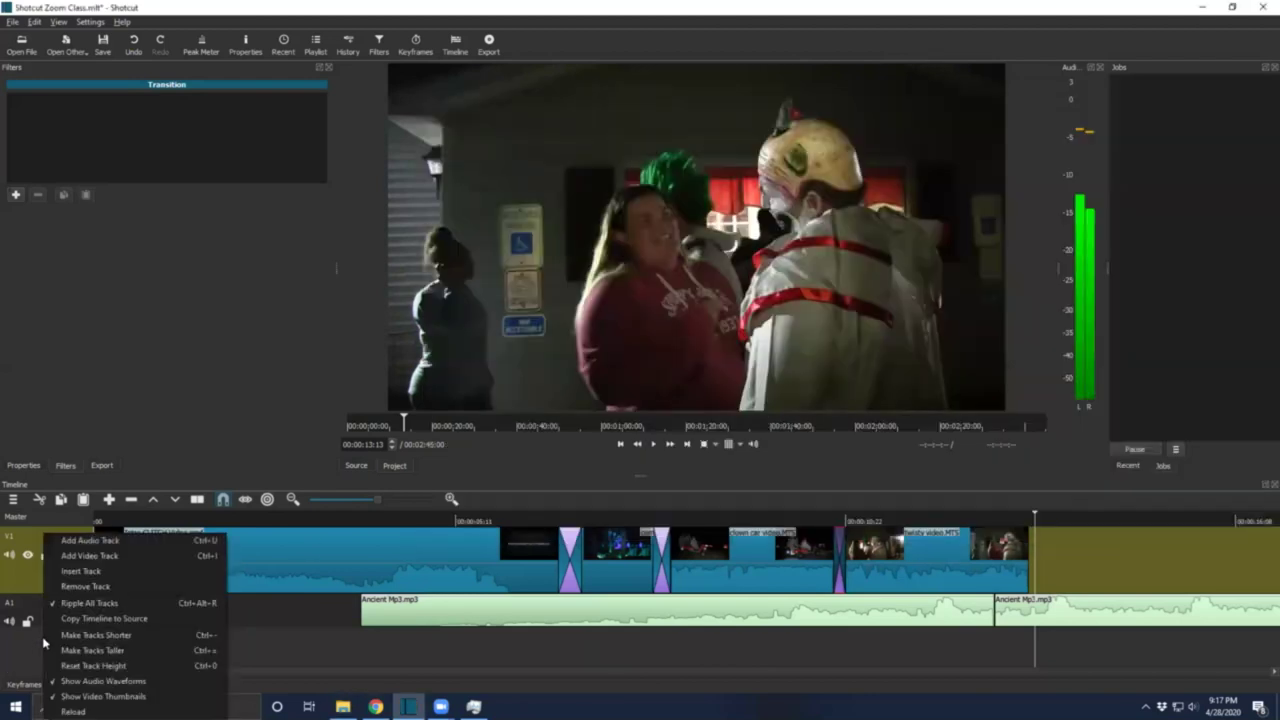
left_click(113, 545)
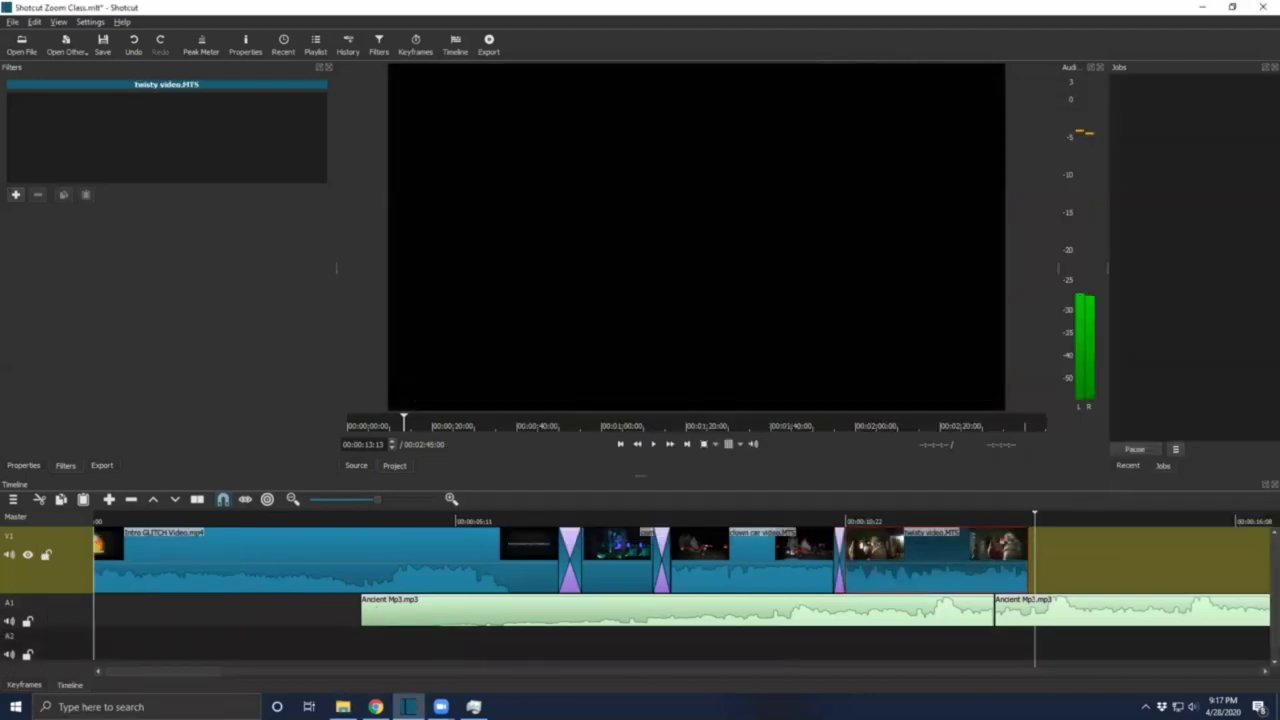
Load Big Clown Horn Mp3 from the Zoom Shotcut Class folder and place it on track A2 starting at about 00:00:10:03.
left_click(343, 707)
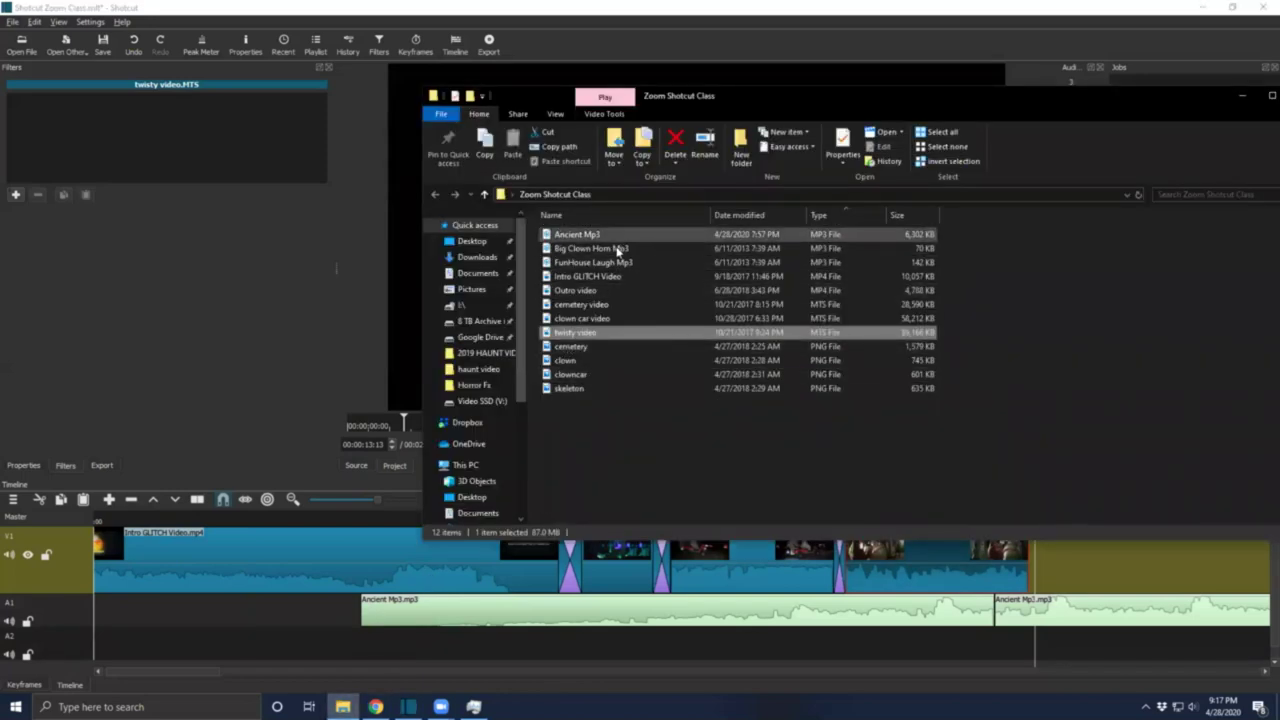
left_click_drag(618, 248, 391, 209)
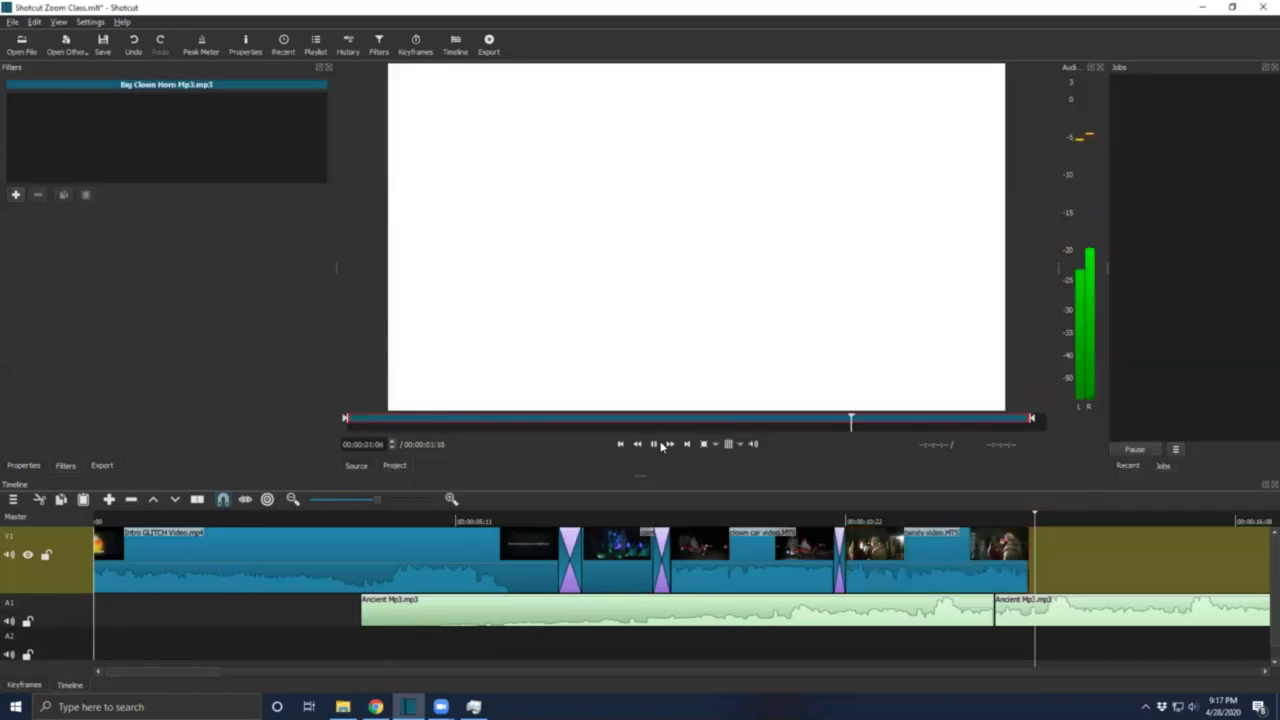
left_click_drag(757, 169, 793, 646)
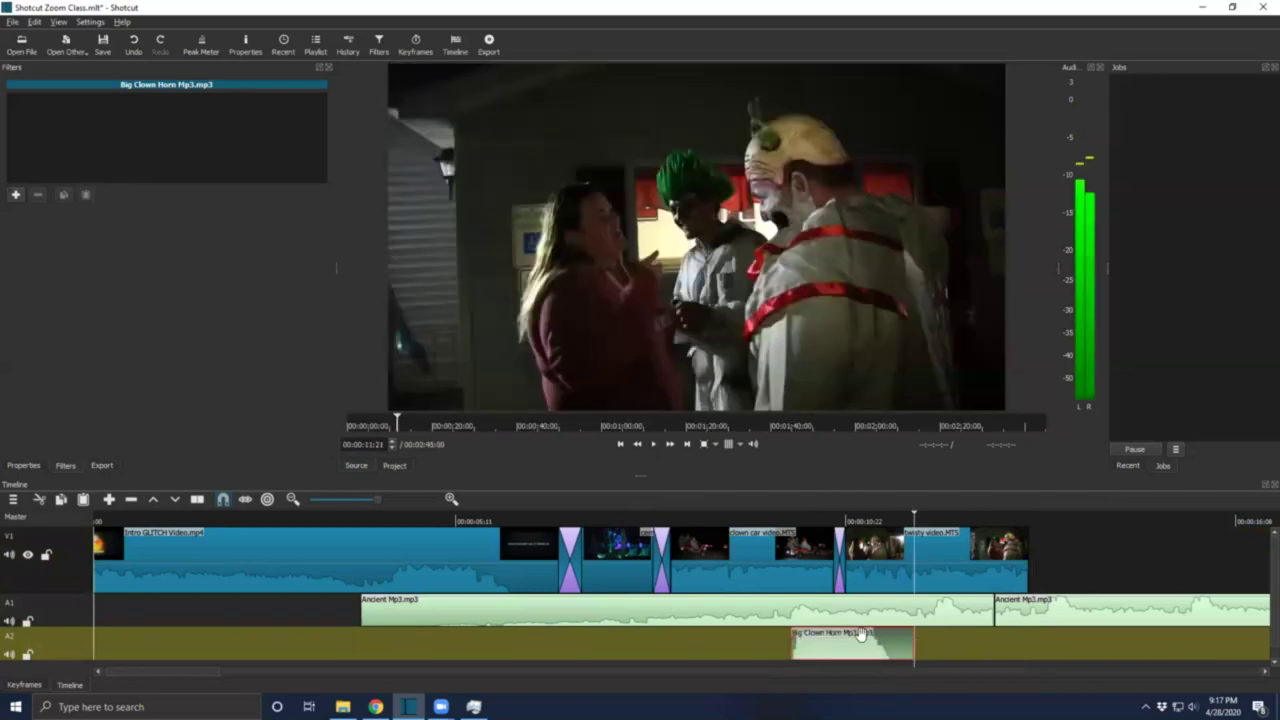
Play the timeline from 00:00:06:08 through the clown horn clip to hear the sound effect with the music.
left_click(525, 517)
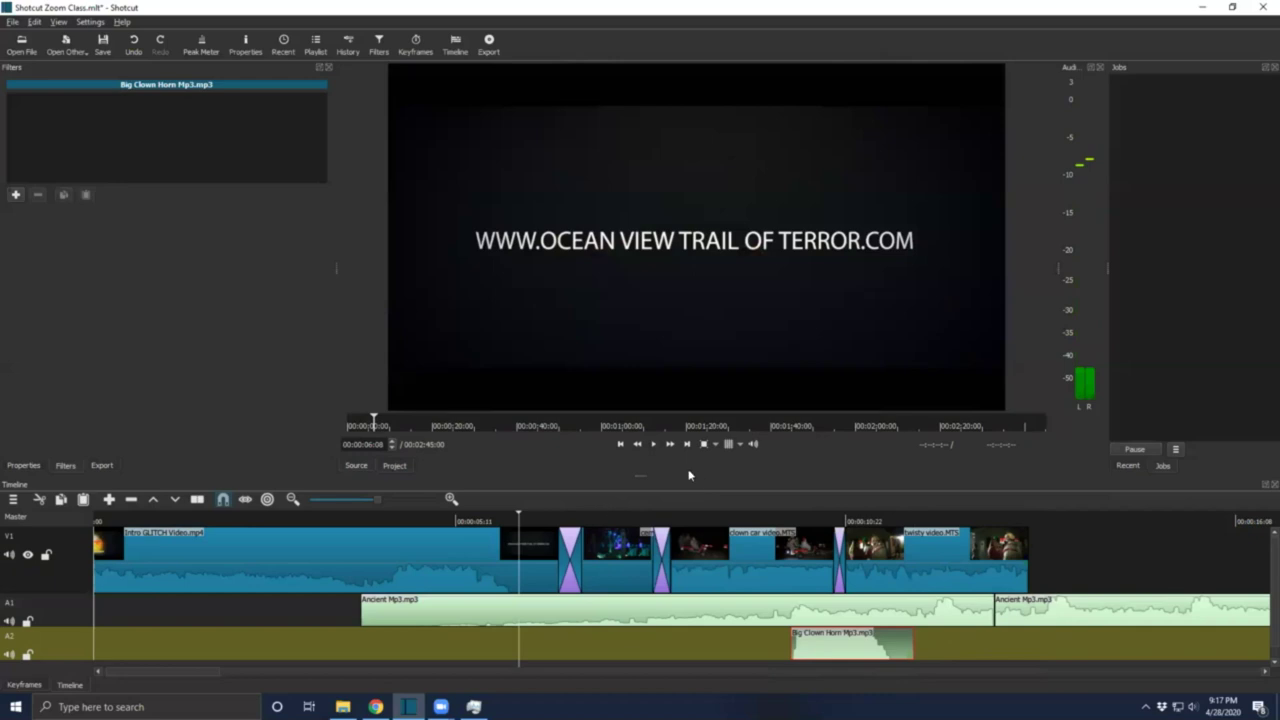
left_click(655, 445)
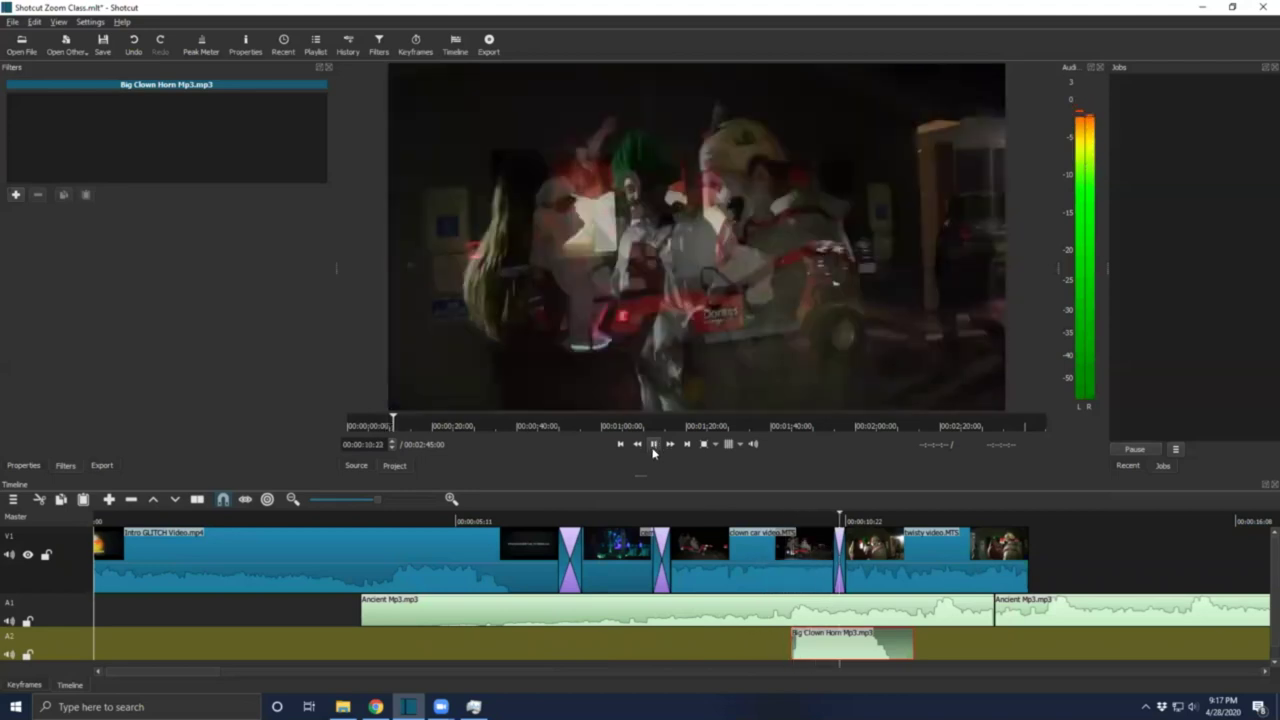
left_click(654, 446)
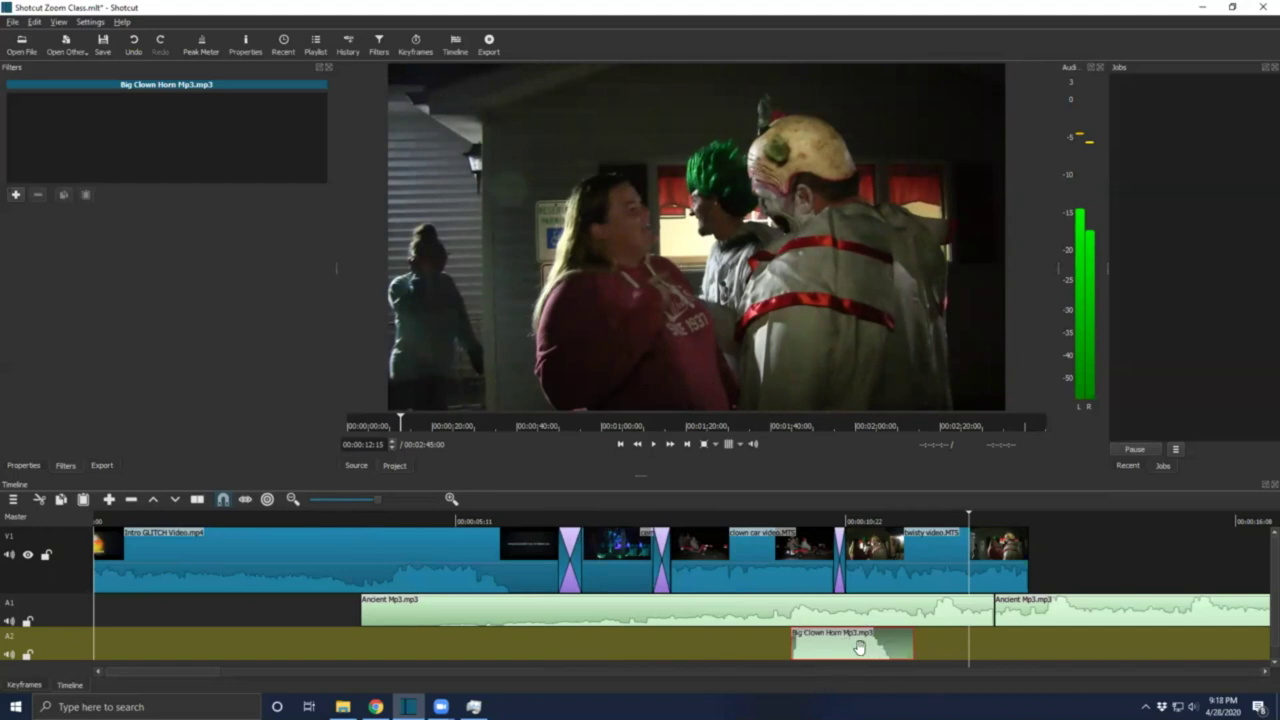
Add a Gain / Volume filter to the clown horn clip, set its level to -12.1 dB and play that section.
left_click(808, 641)
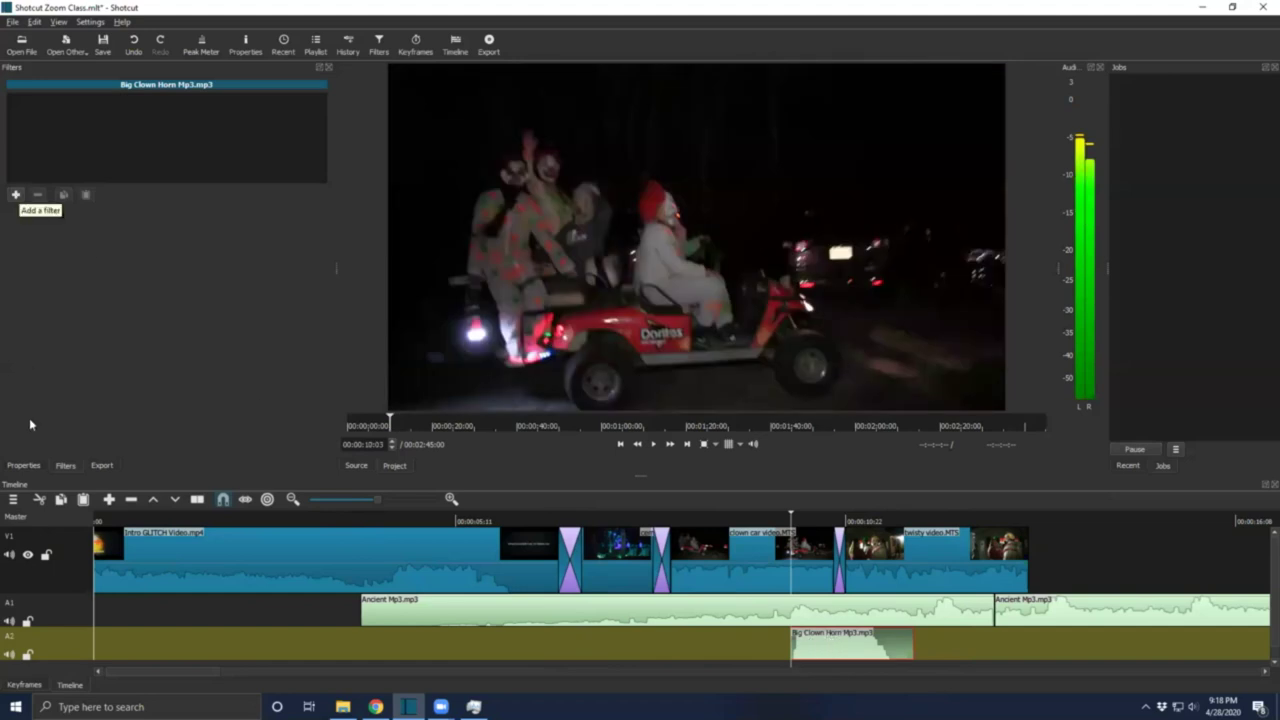
left_click(16, 196)
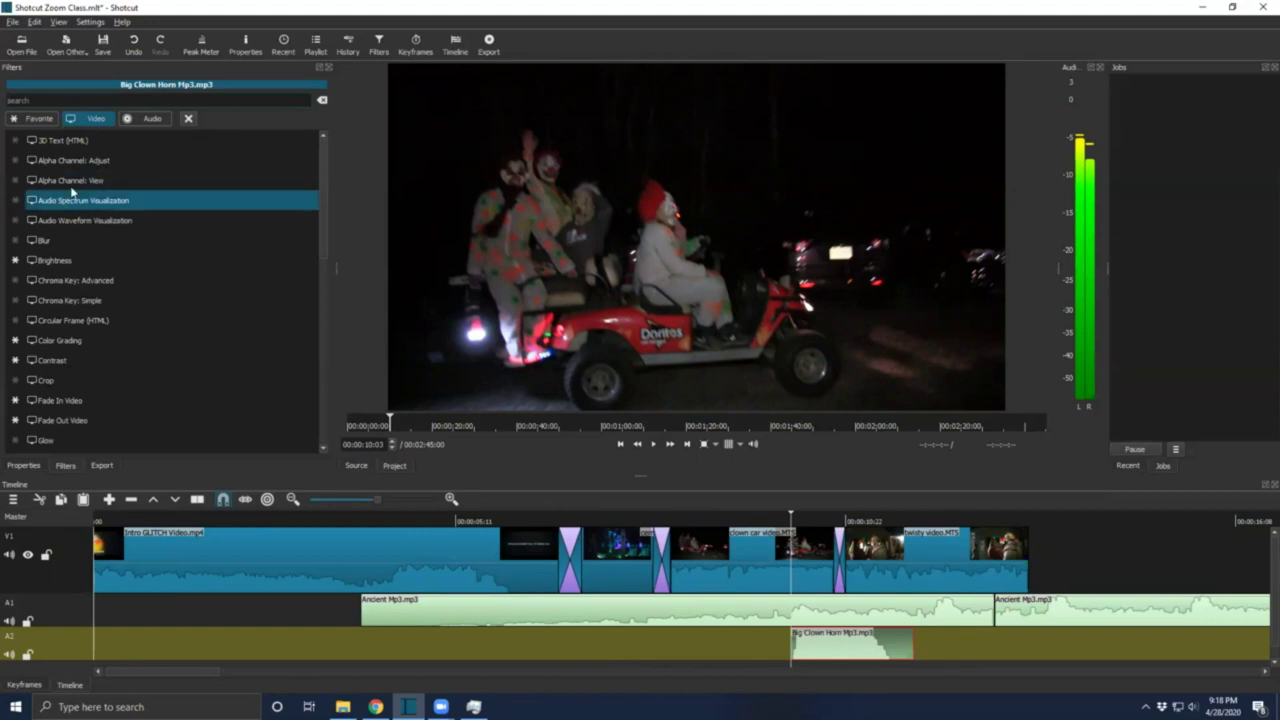
left_click(137, 120)
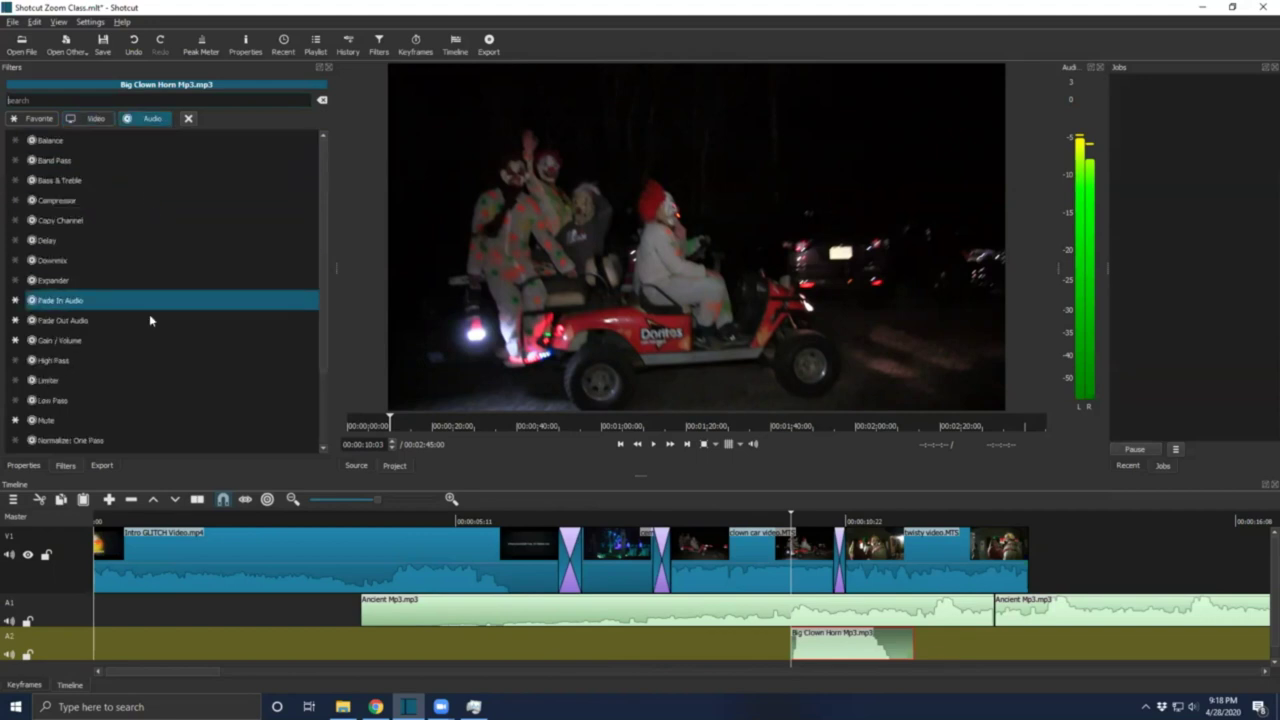
left_click(90, 341)
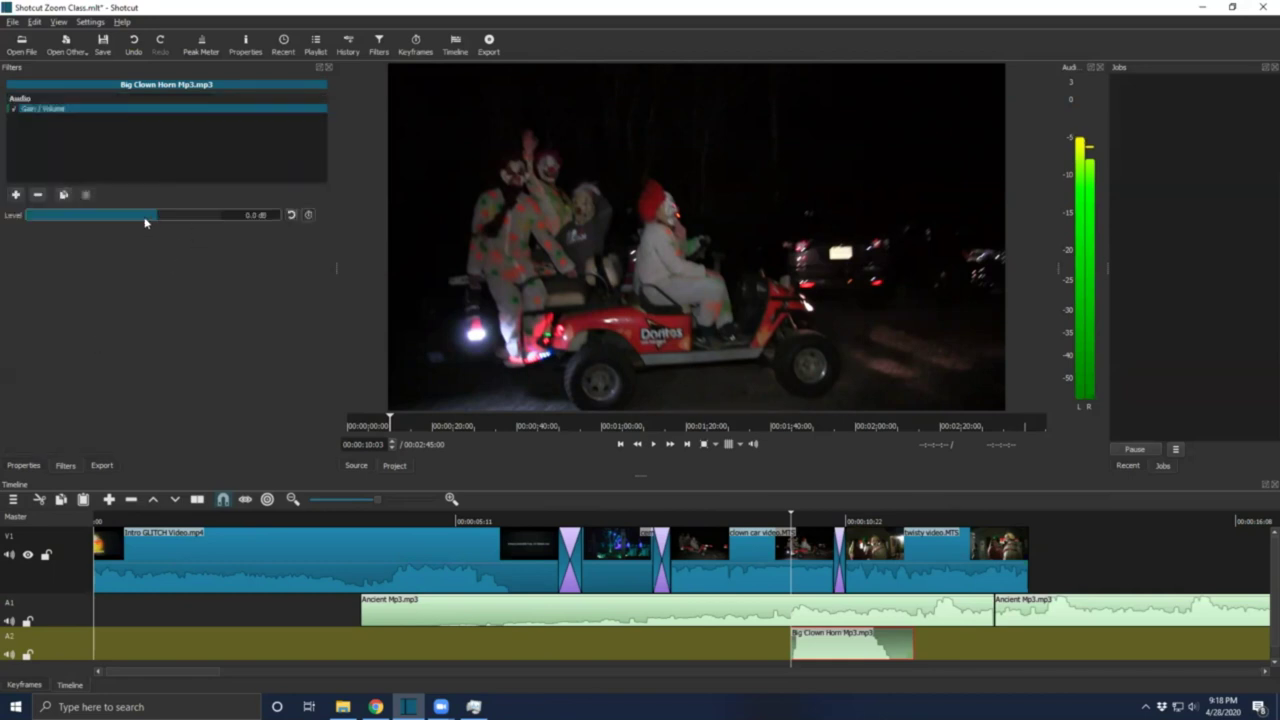
left_click_drag(145, 216, 127, 221)
left_click(766, 521)
left_click(655, 444)
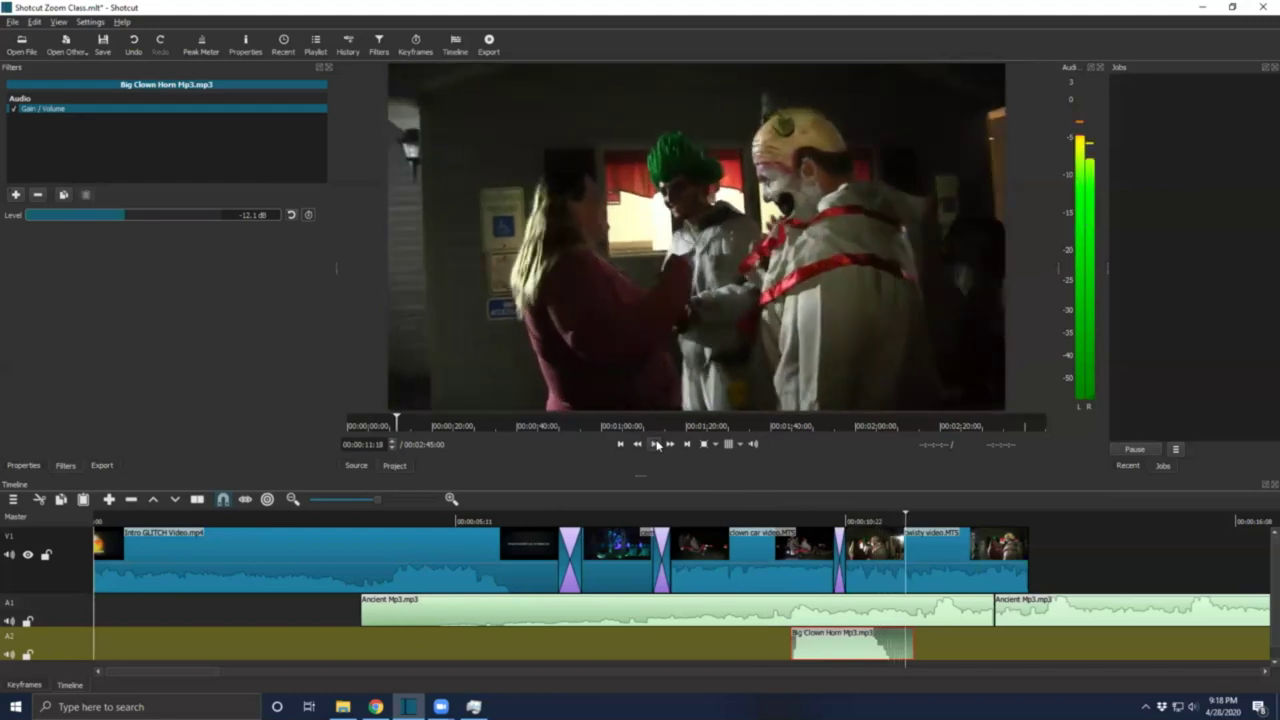
left_click(655, 444)
Raise the clown horn's gain level to 20.8 dB and play it from 00:00:09:20.
left_click_drag(155, 219, 197, 224)
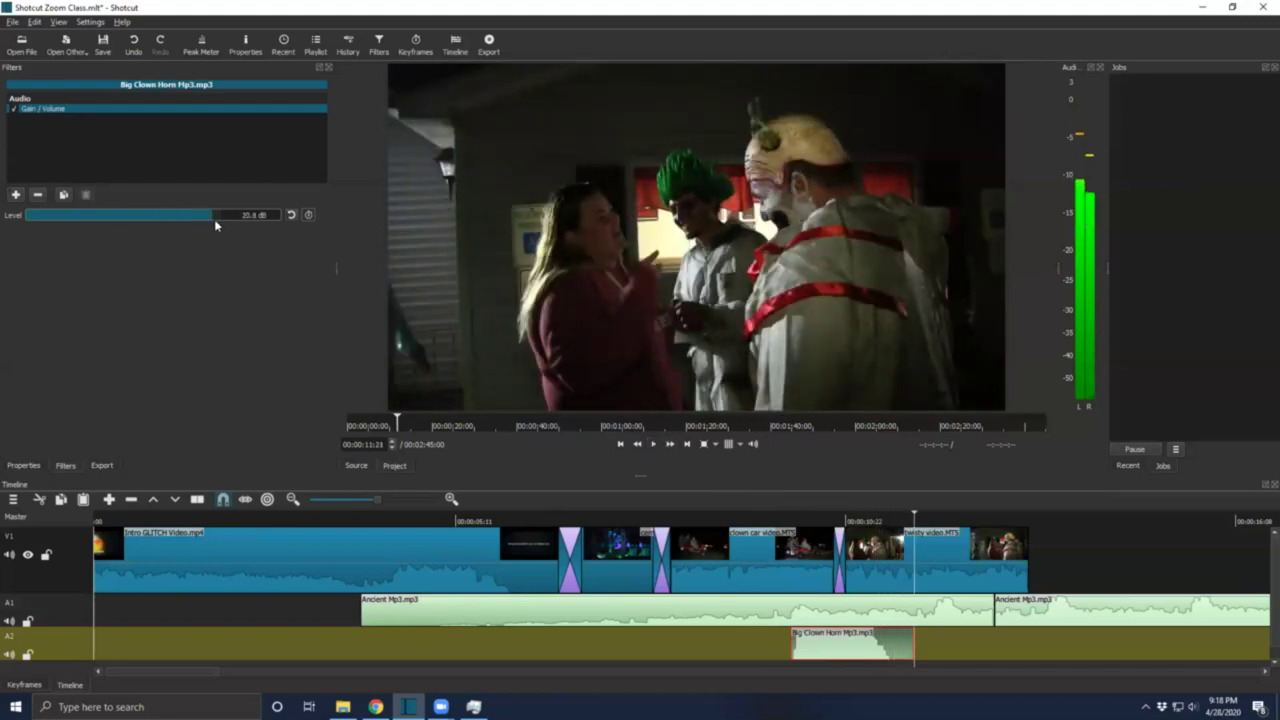
left_click(768, 520)
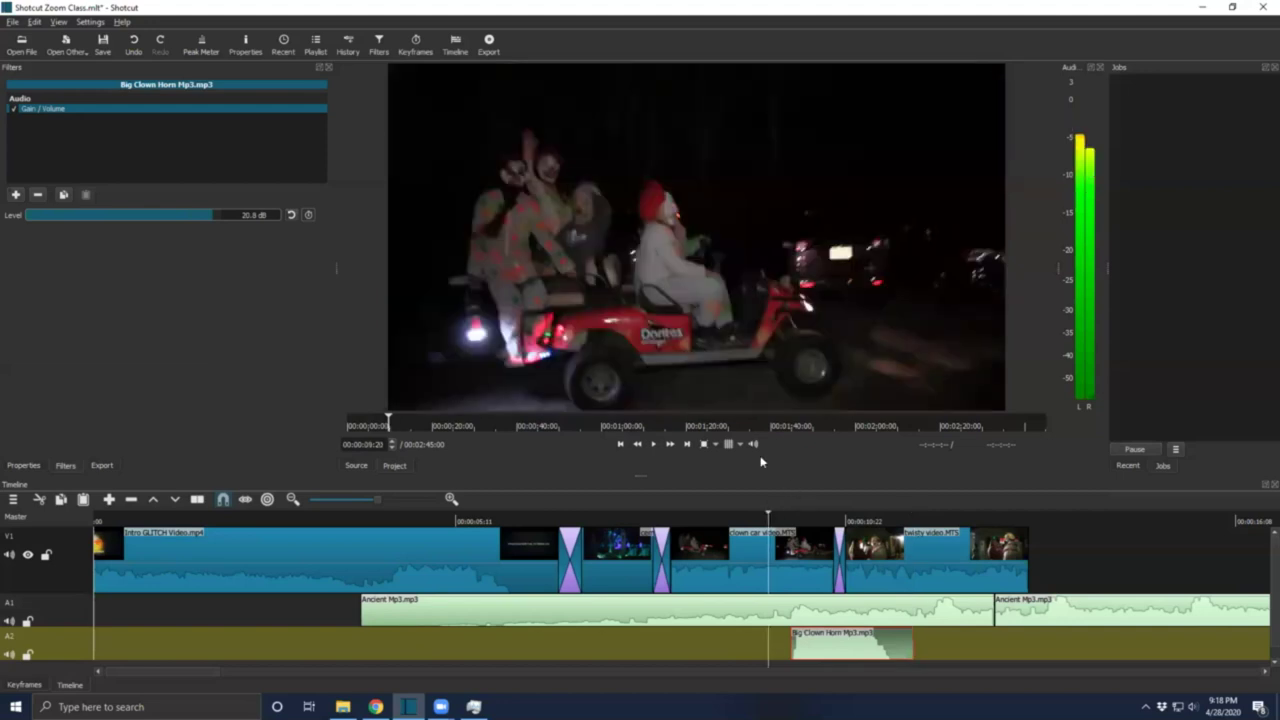
left_click(653, 444)
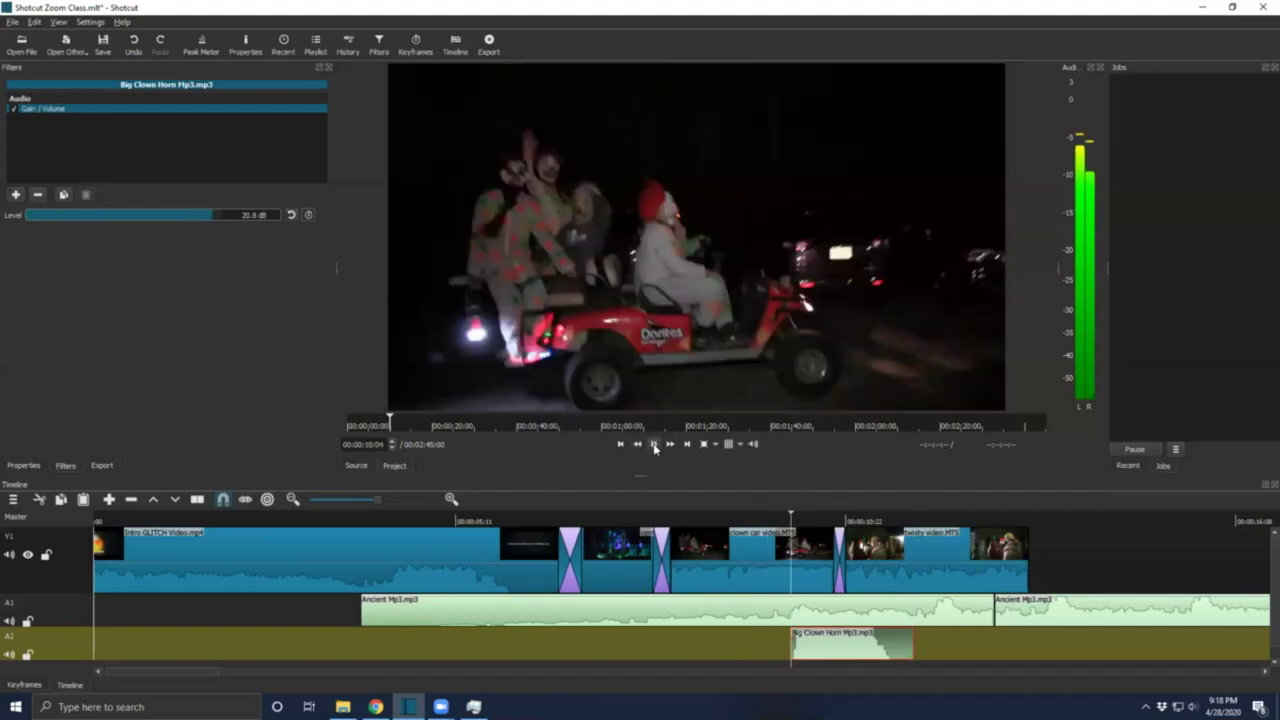
left_click(653, 444)
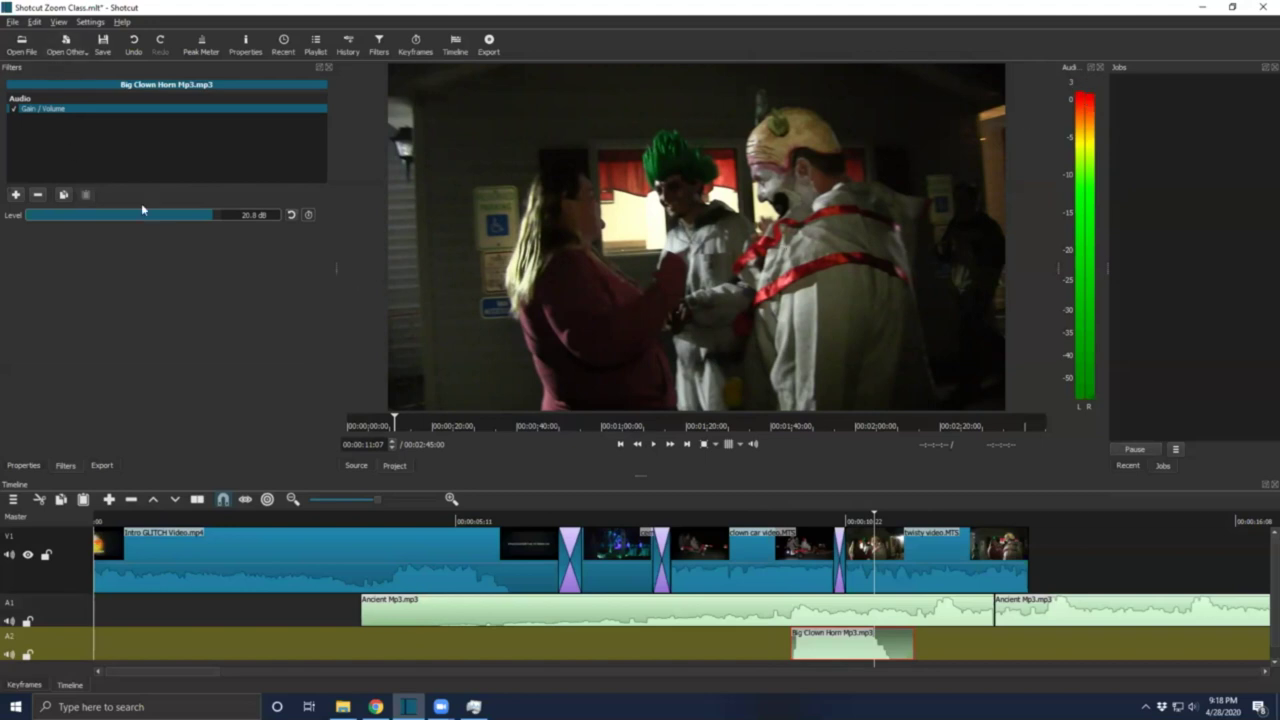
Lower the clown horn's gain level to -7.6 dB and play it from 00:00:09:23.
left_click_drag(161, 215, 142, 214)
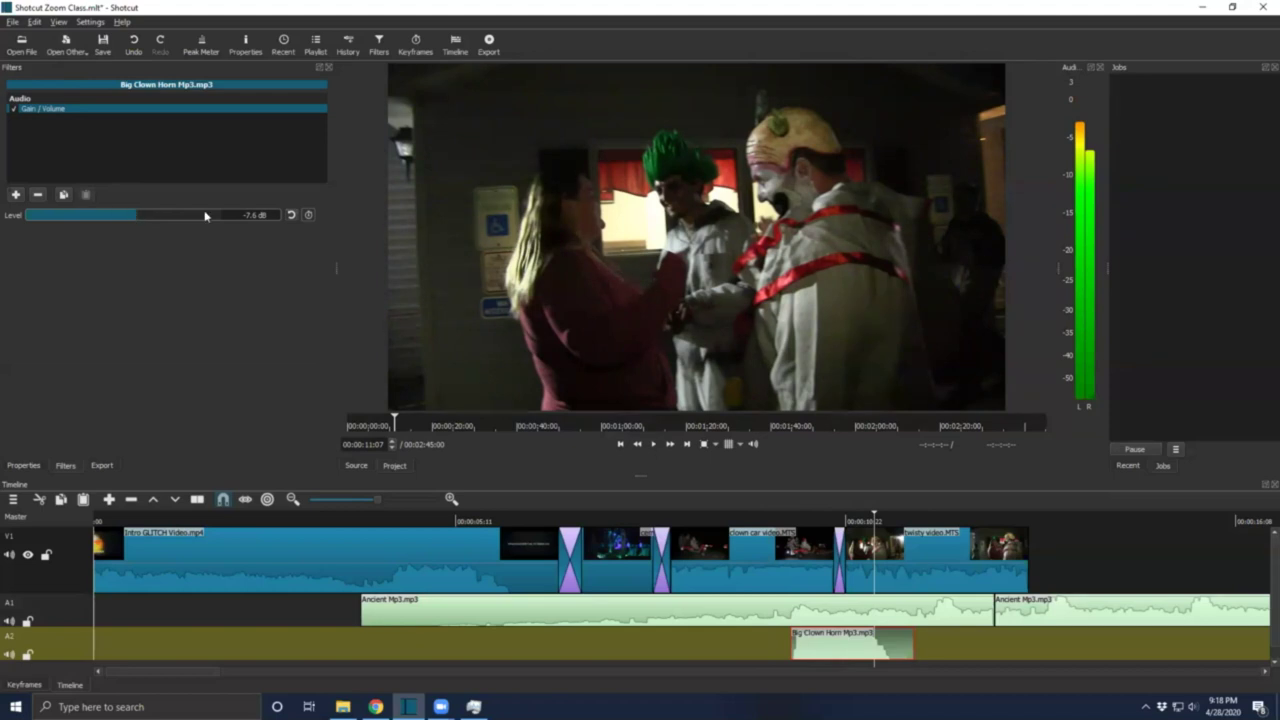
left_click(778, 527)
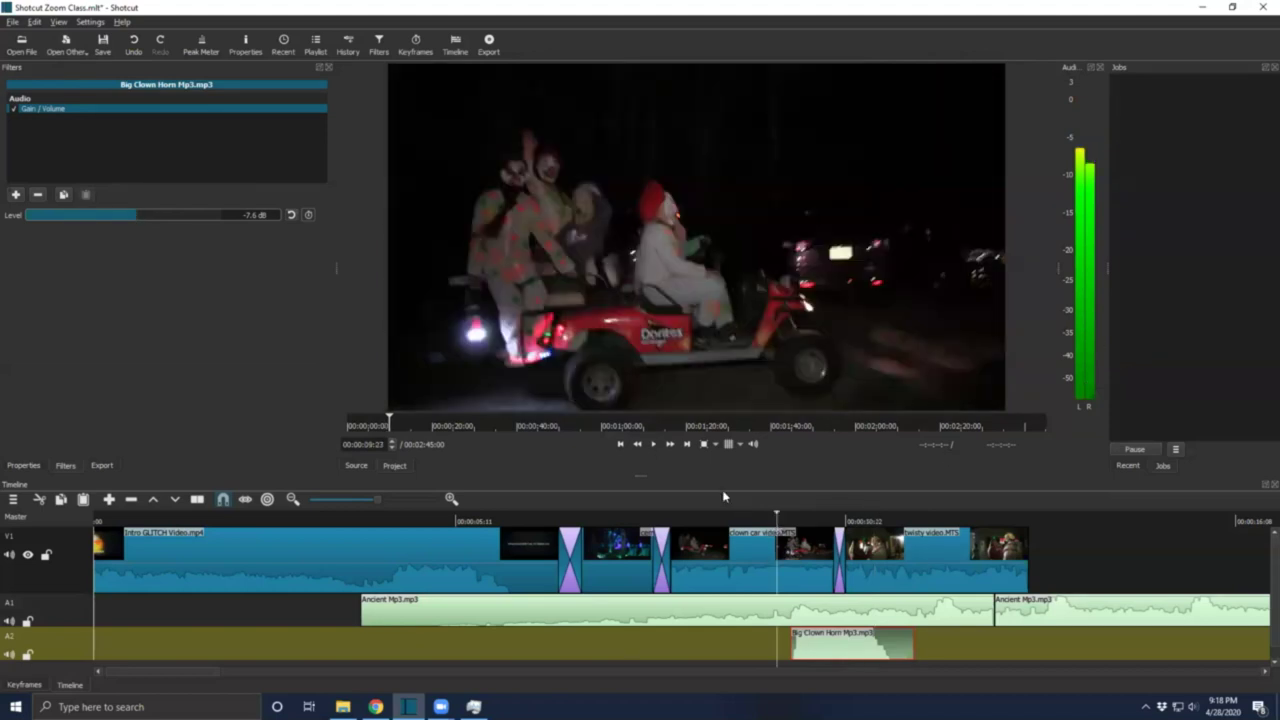
left_click(655, 444)
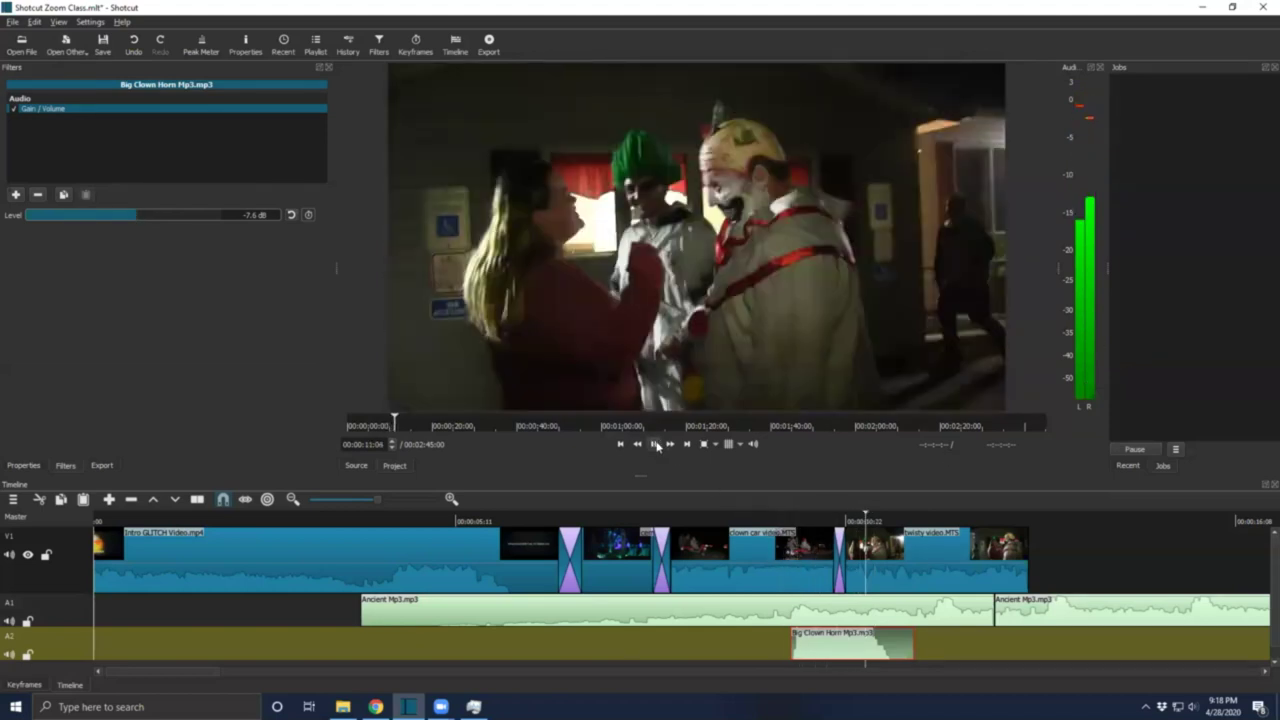
key("space")
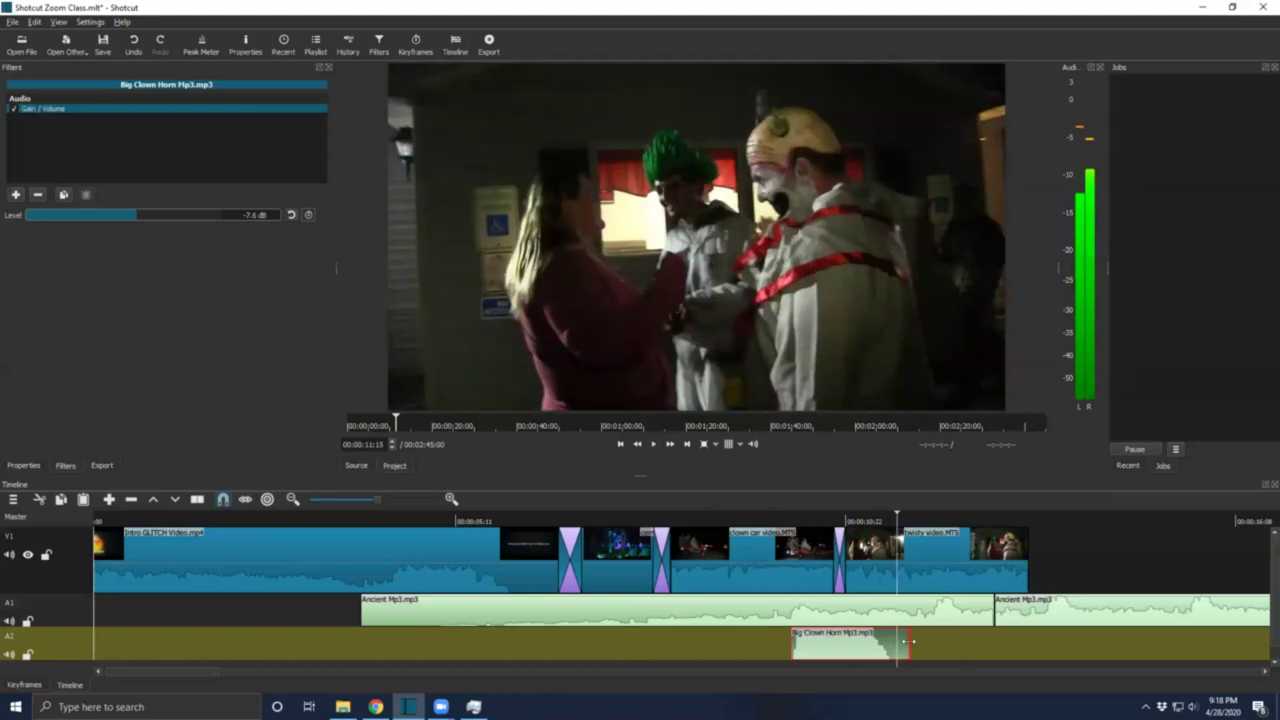
mouse_move(925, 653)
left_mouse_down()
mouse_move(1000, 643)
mouse_move(912, 650)
left_mouse_up()
right_click(823, 651)
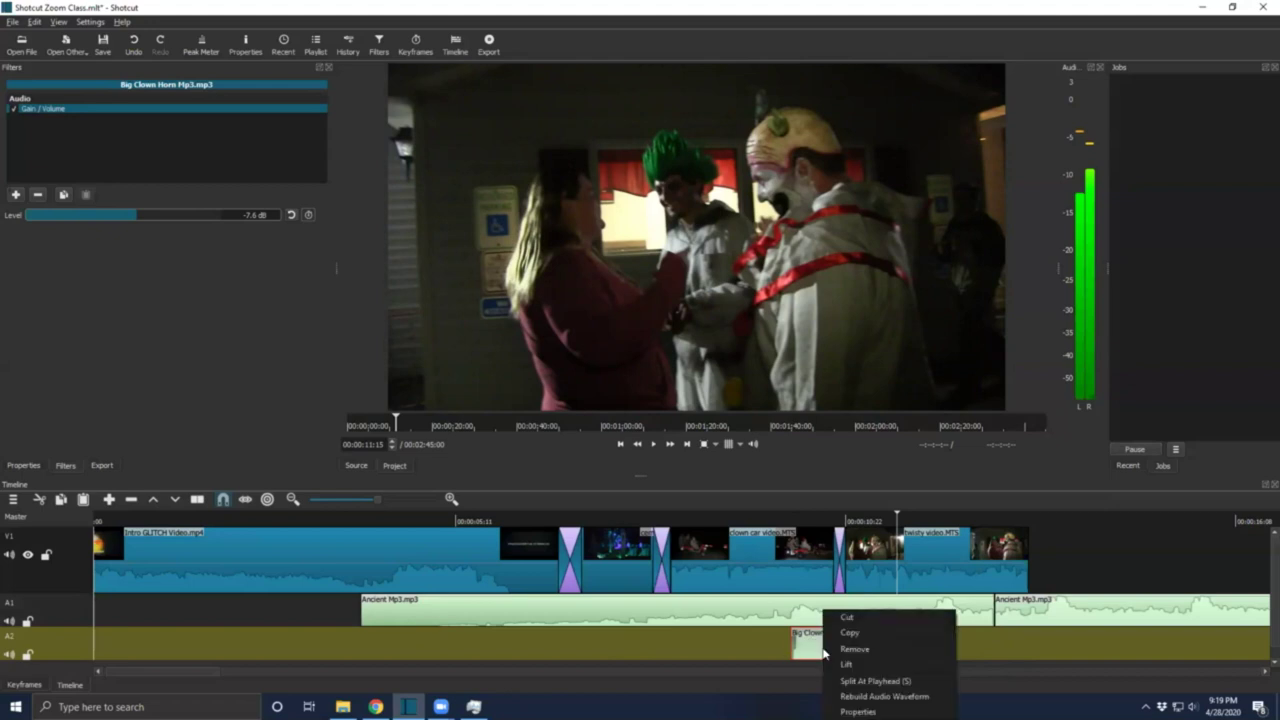
left_click(812, 654)
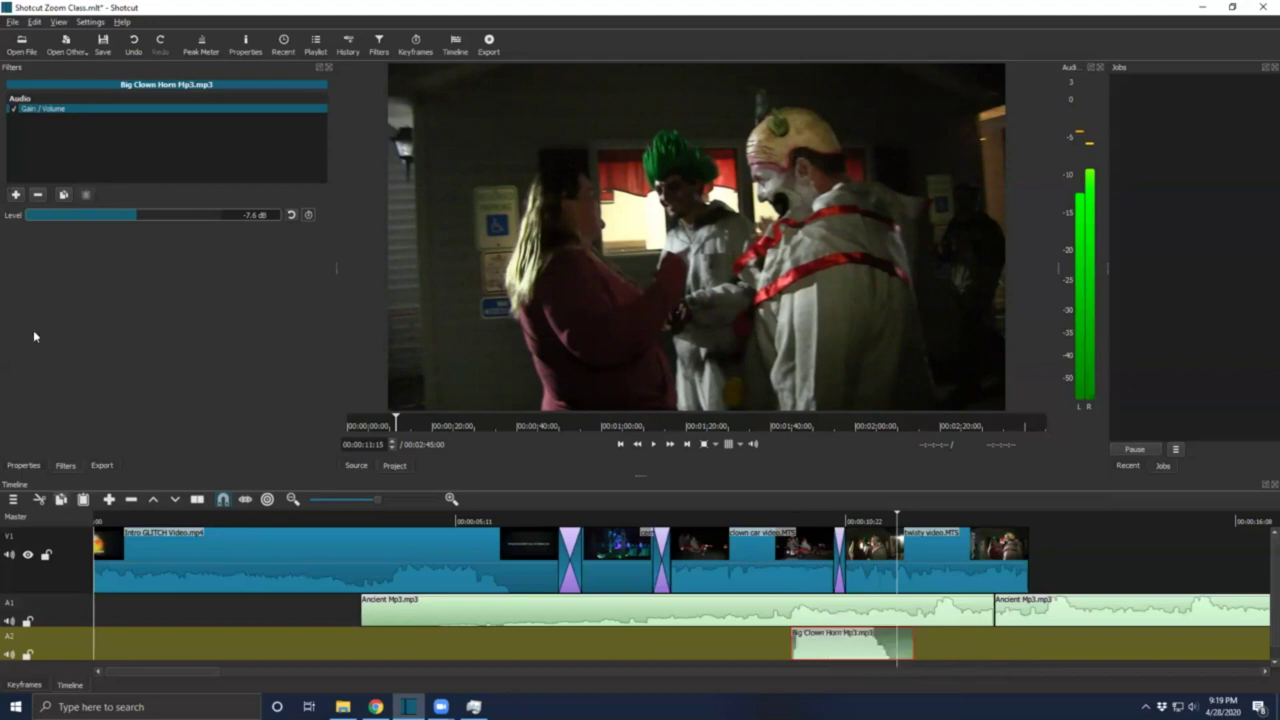
Look through the audio filters and add a High Pass filter to the clown horn clip.
left_click(17, 195)
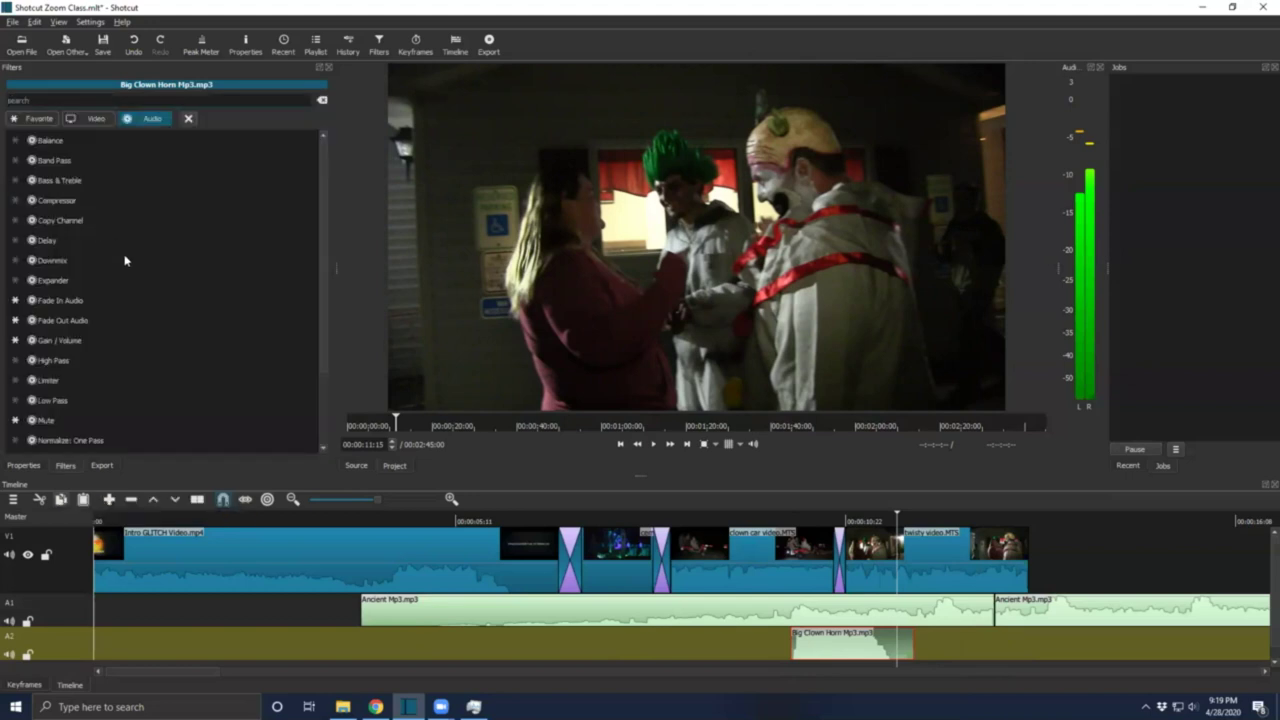
scroll(128, 240, "down", 1)
scroll(165, 400, "down", 2)
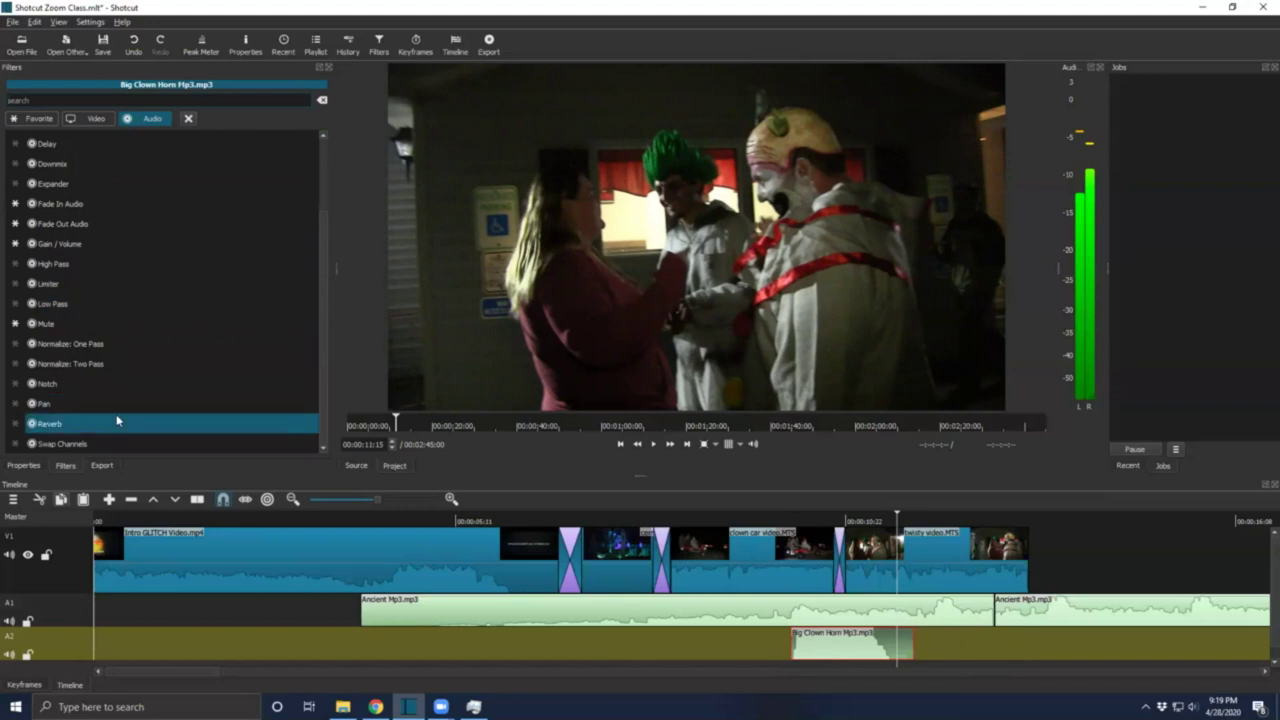
scroll(92, 258, "up", 2)
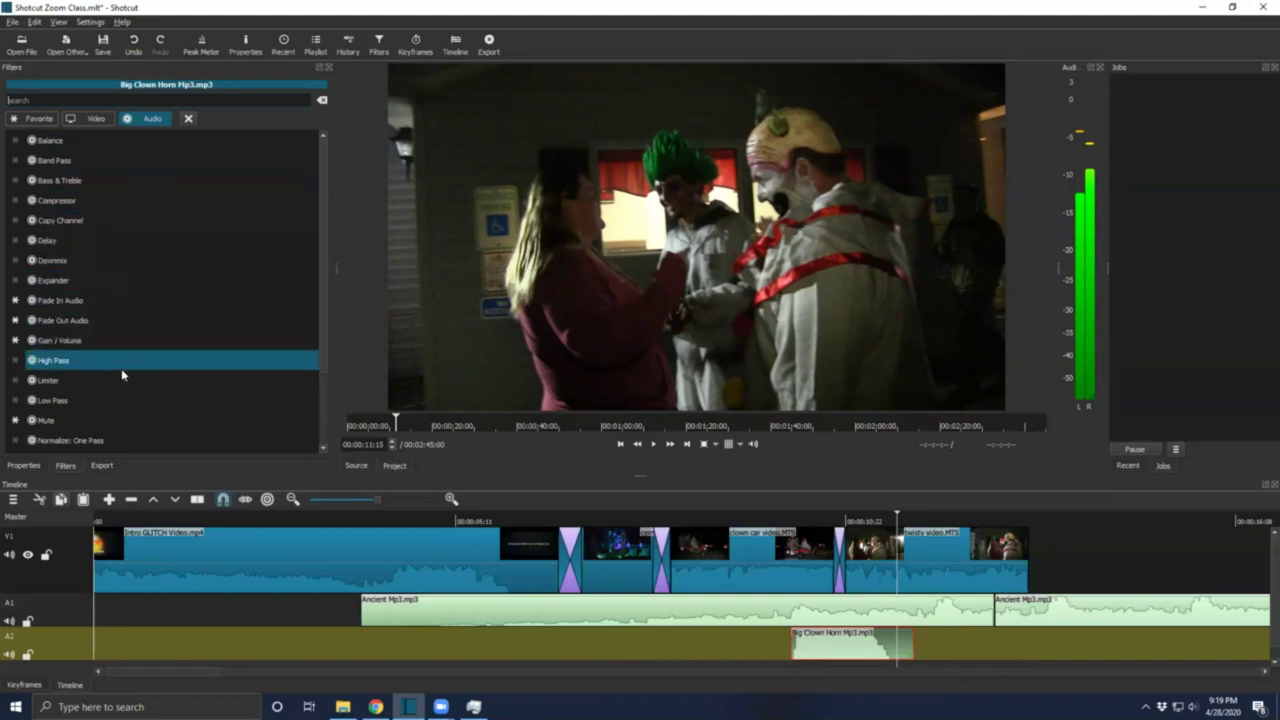
scroll(176, 397, "down", 1)
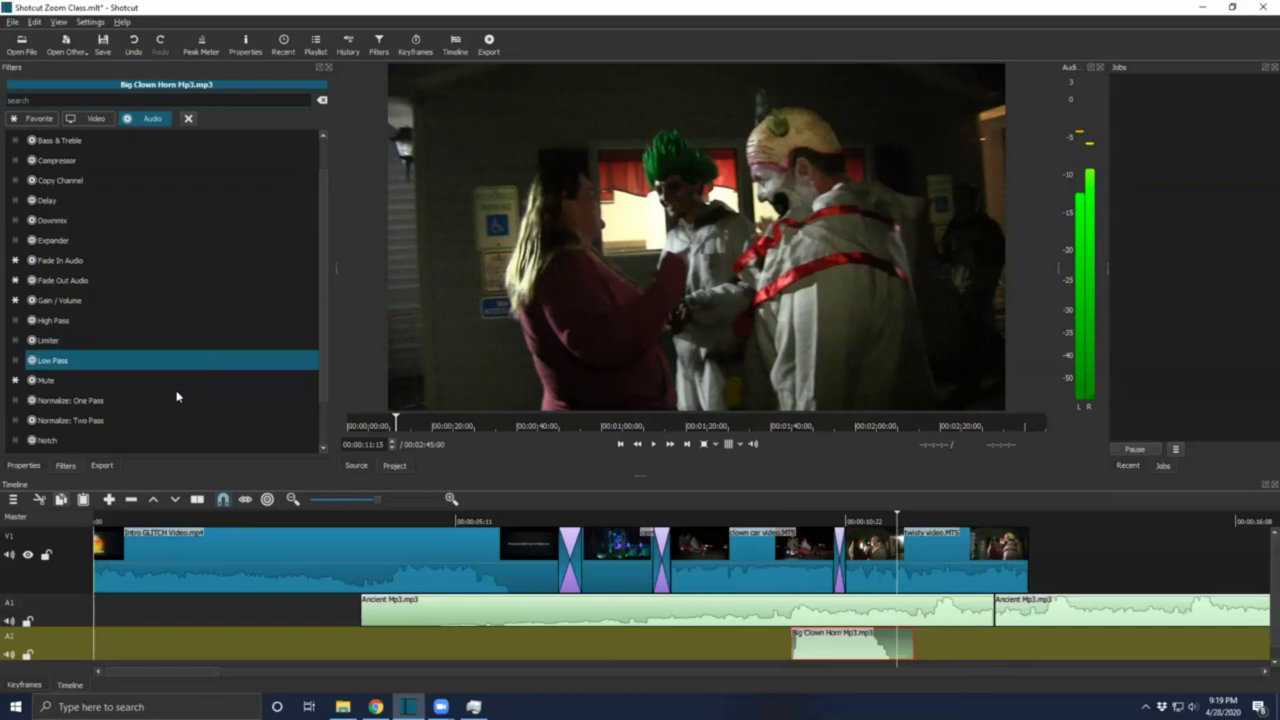
scroll(177, 397, "down", 1)
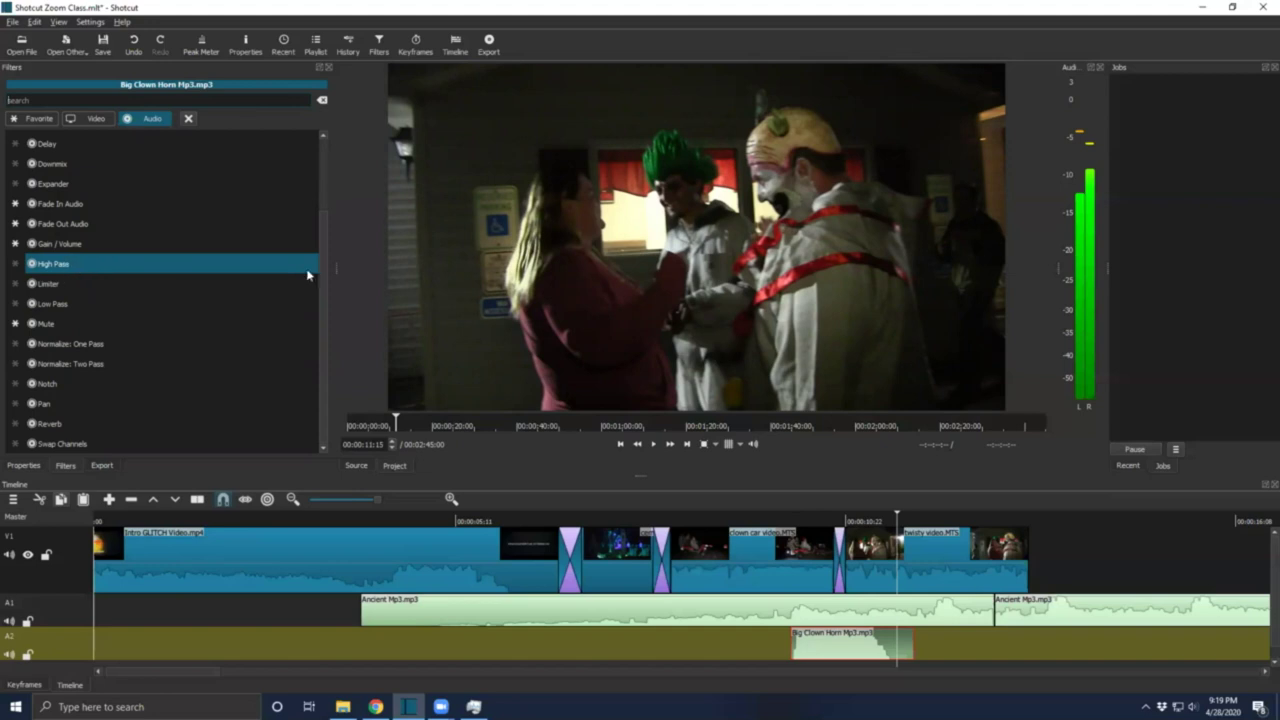
left_click(62, 264)
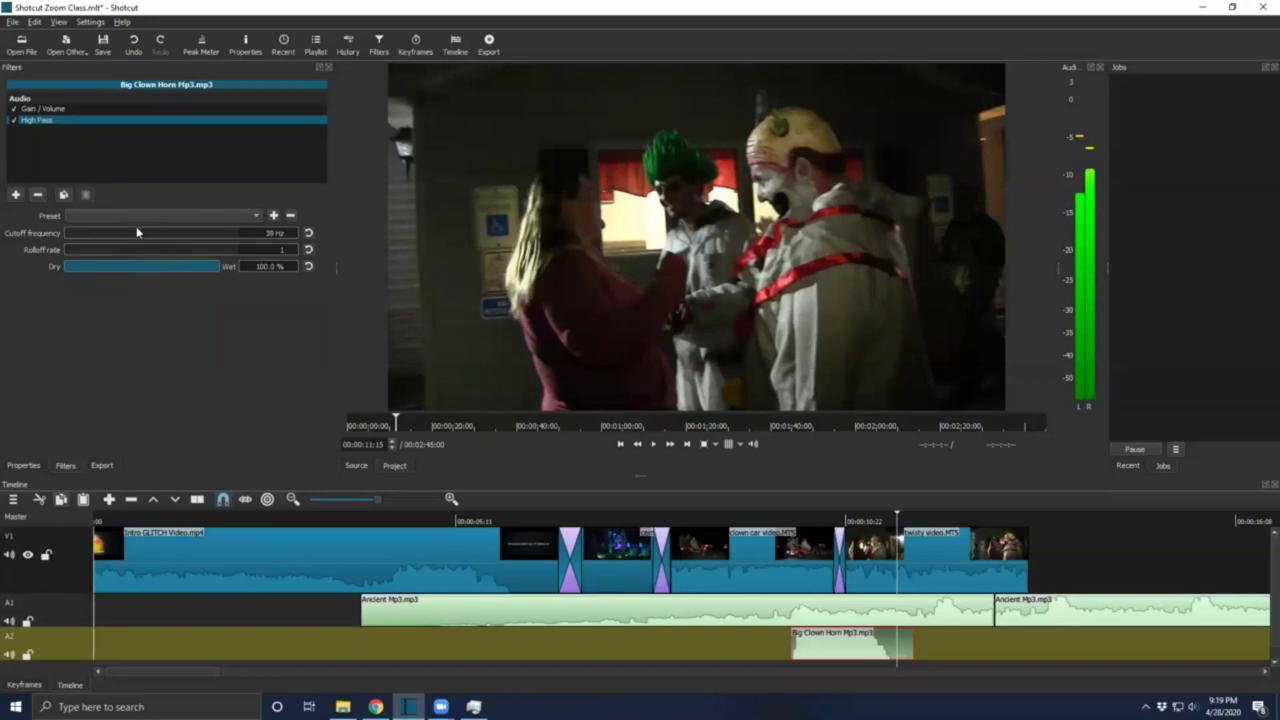
Set the High Pass cutoff frequency to 40 Hz and play the section from the start of the clown horn clip.
left_click_drag(169, 226, 67, 232)
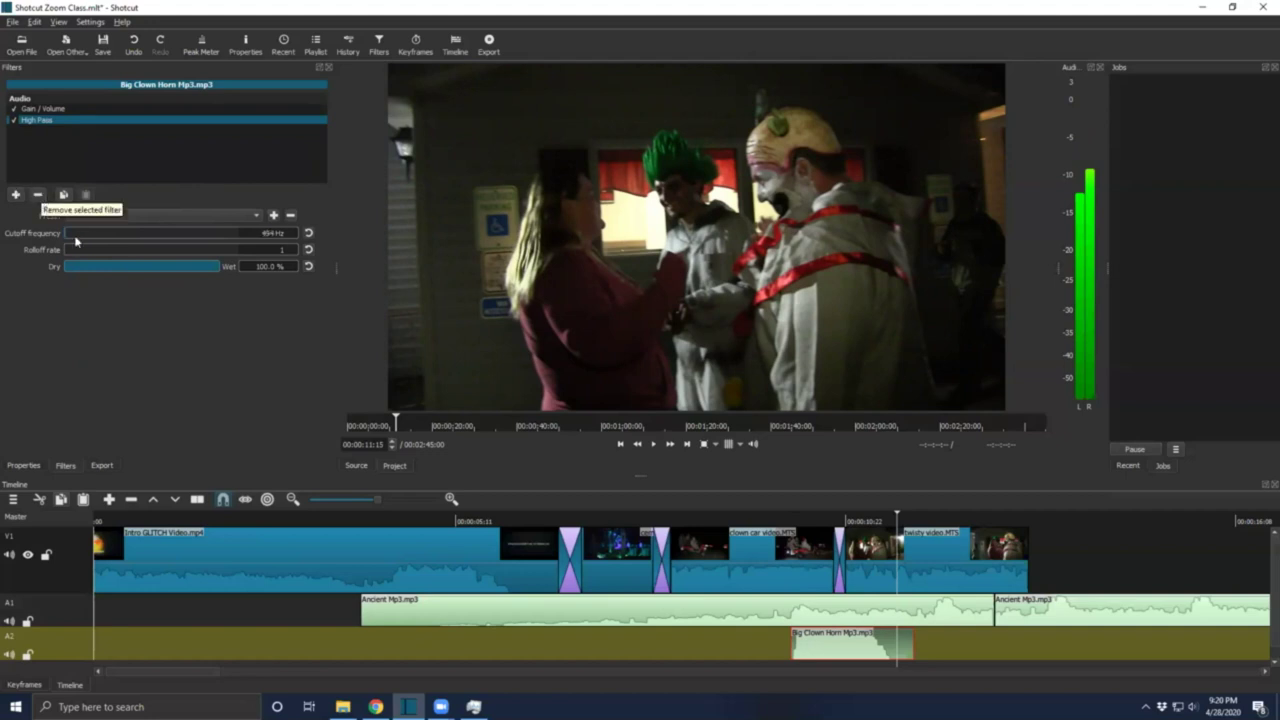
left_click(66, 231)
double_click(273, 232)
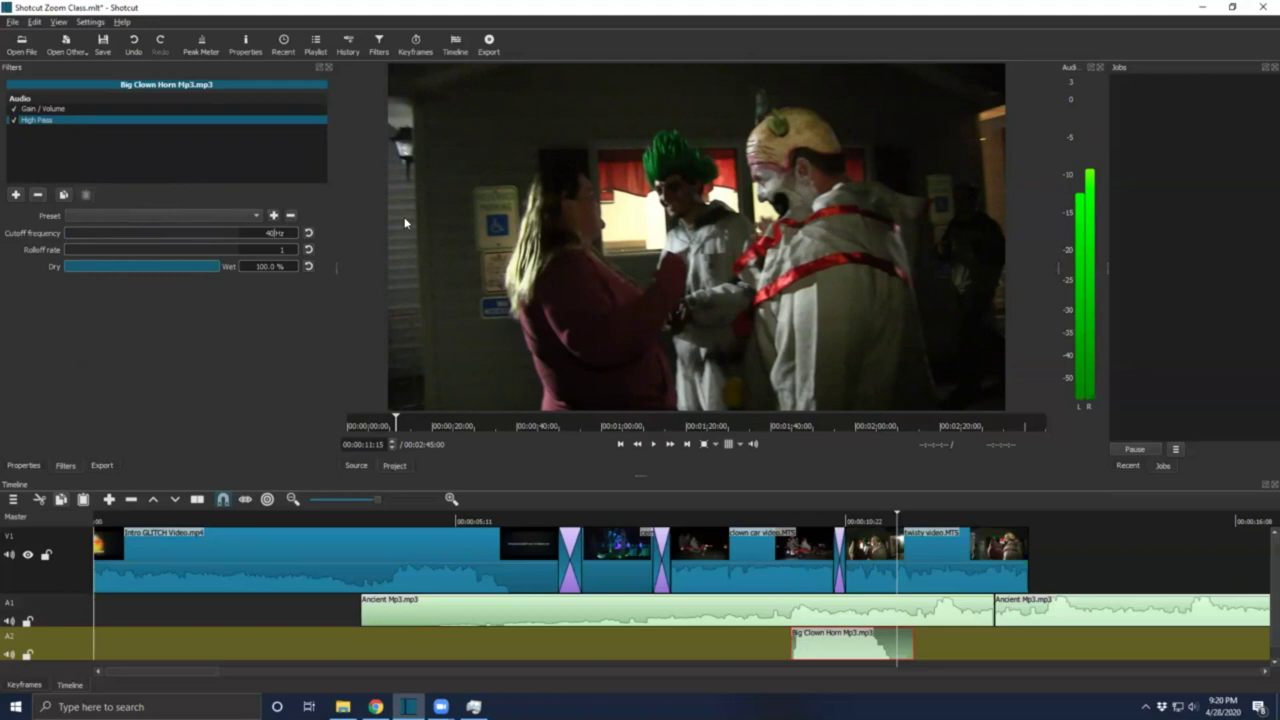
type("40")
left_click(789, 515)
left_click(654, 444)
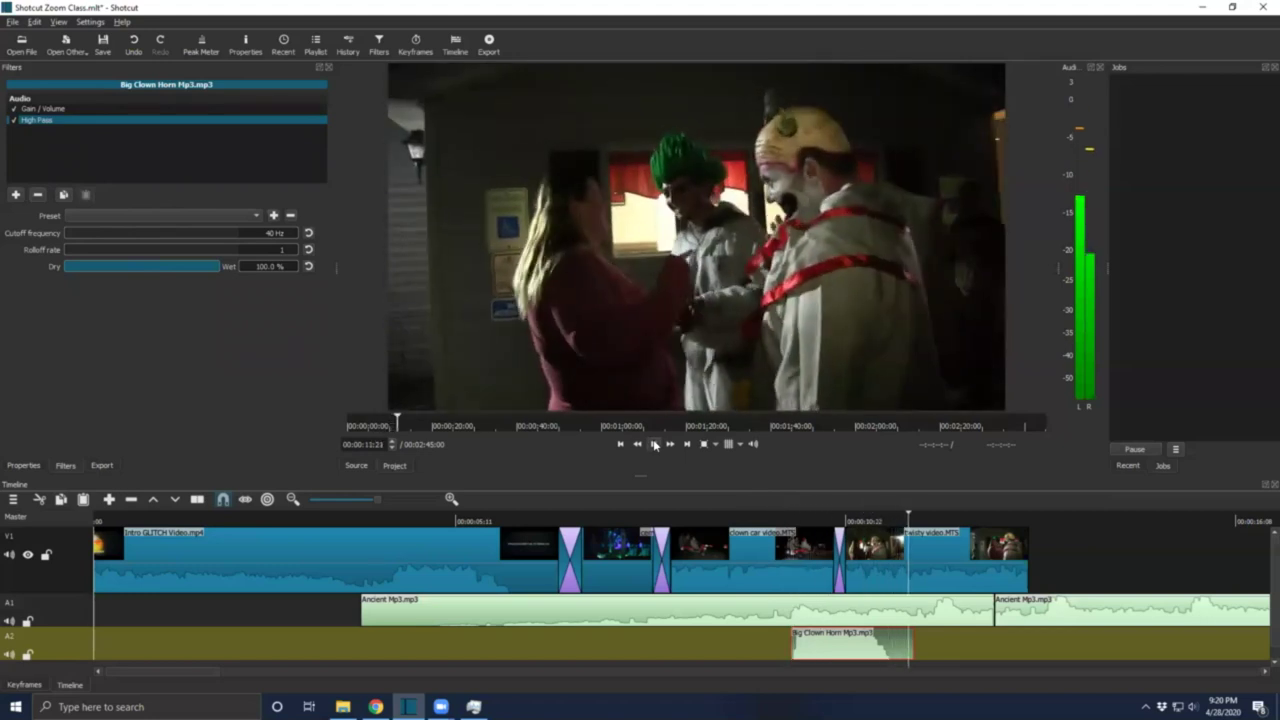
left_click(655, 444)
Set the High Pass cutoff frequency to 12636 Hz and play the clown horn clip from its start.
left_click(166, 234)
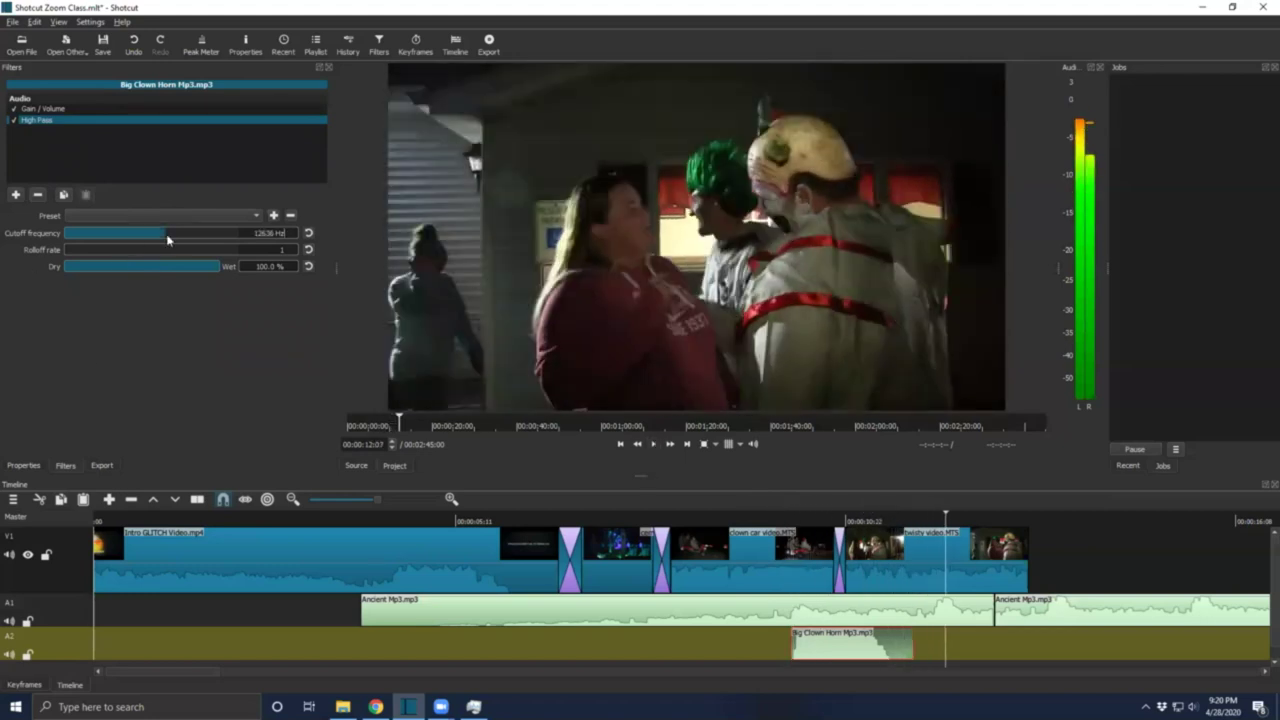
left_click(789, 522)
left_click(655, 444)
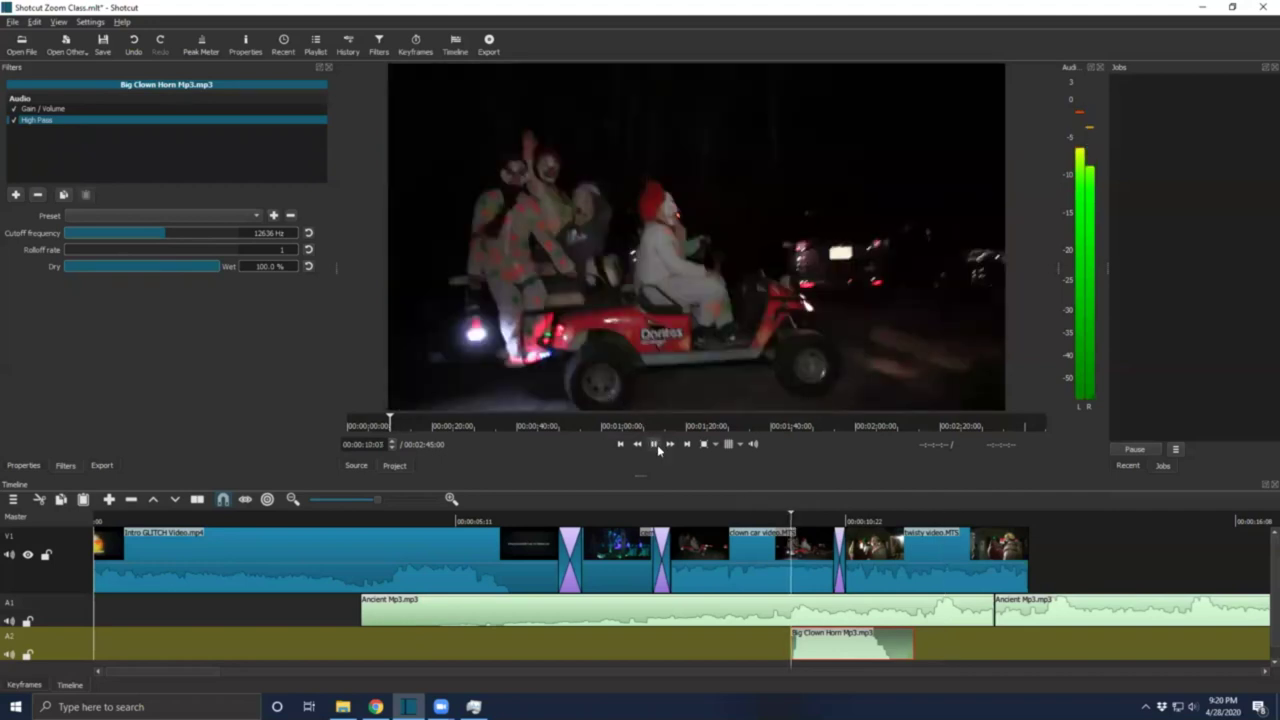
Set the High Pass cutoff frequency to 4894 Hz and play the clown horn section from 00:00:09:07.
left_click(655, 444)
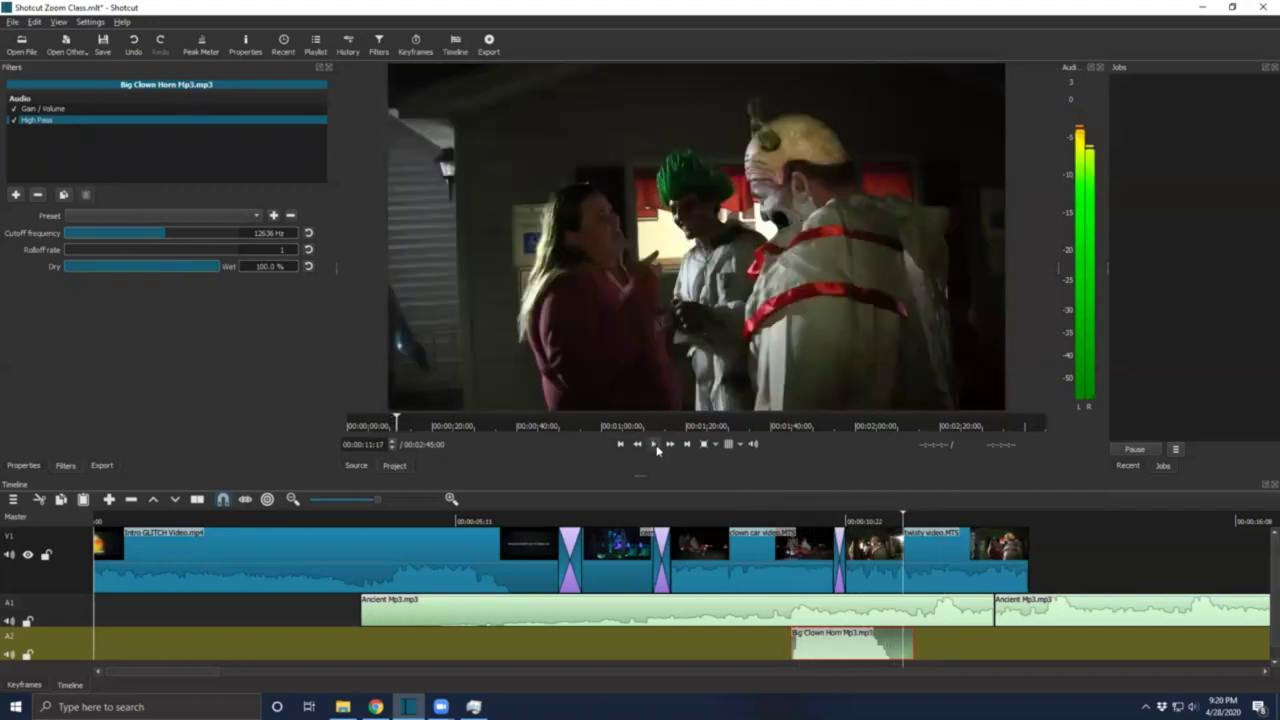
left_click(781, 520)
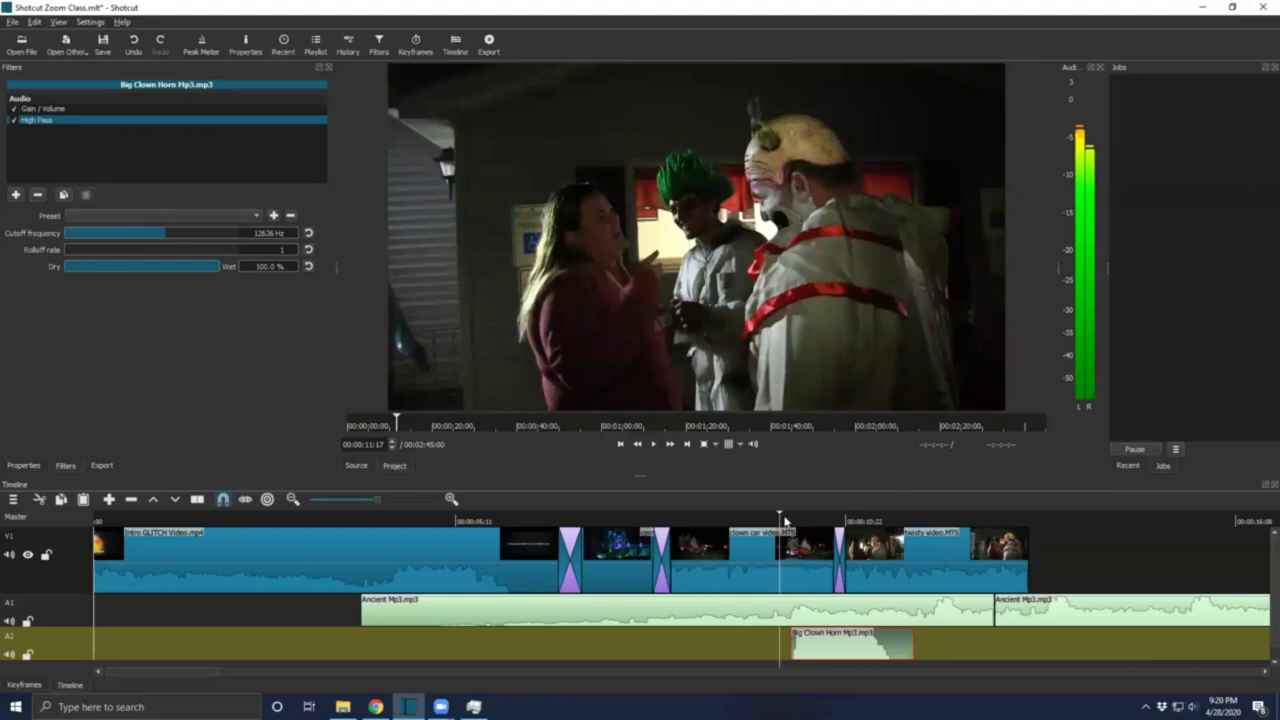
left_click(113, 233)
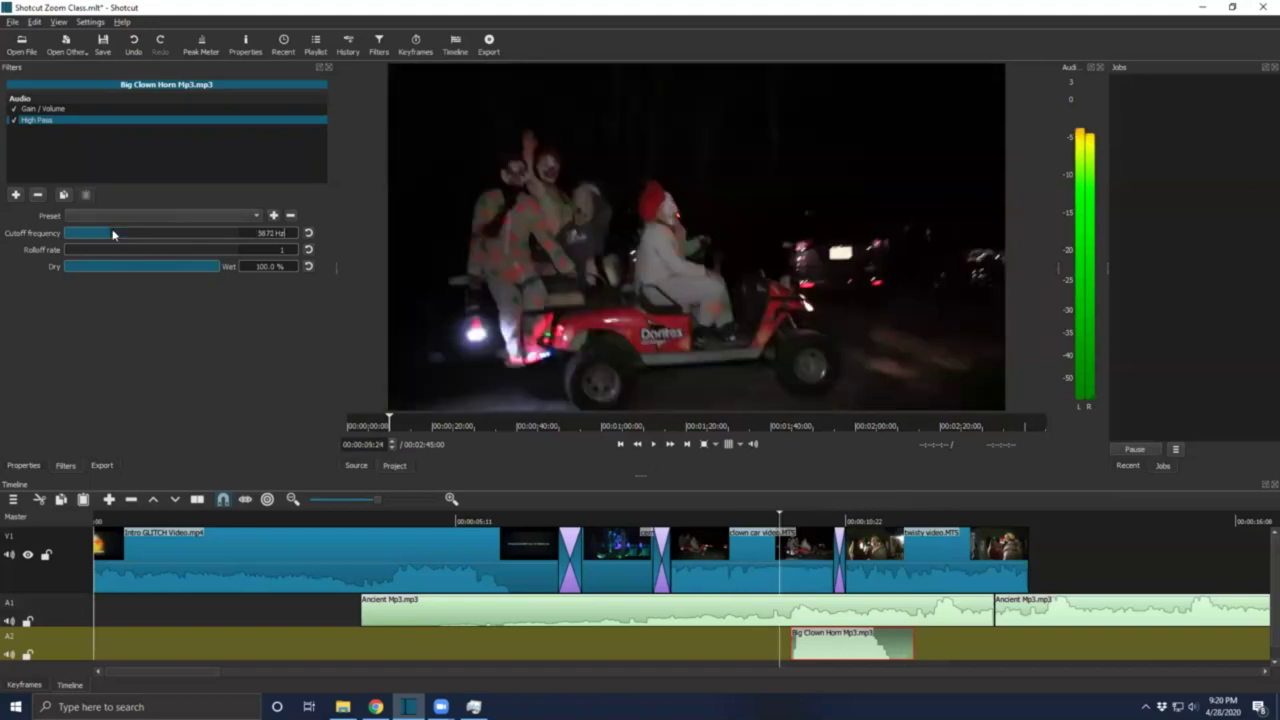
left_click_drag(113, 233, 101, 234)
left_click(733, 645)
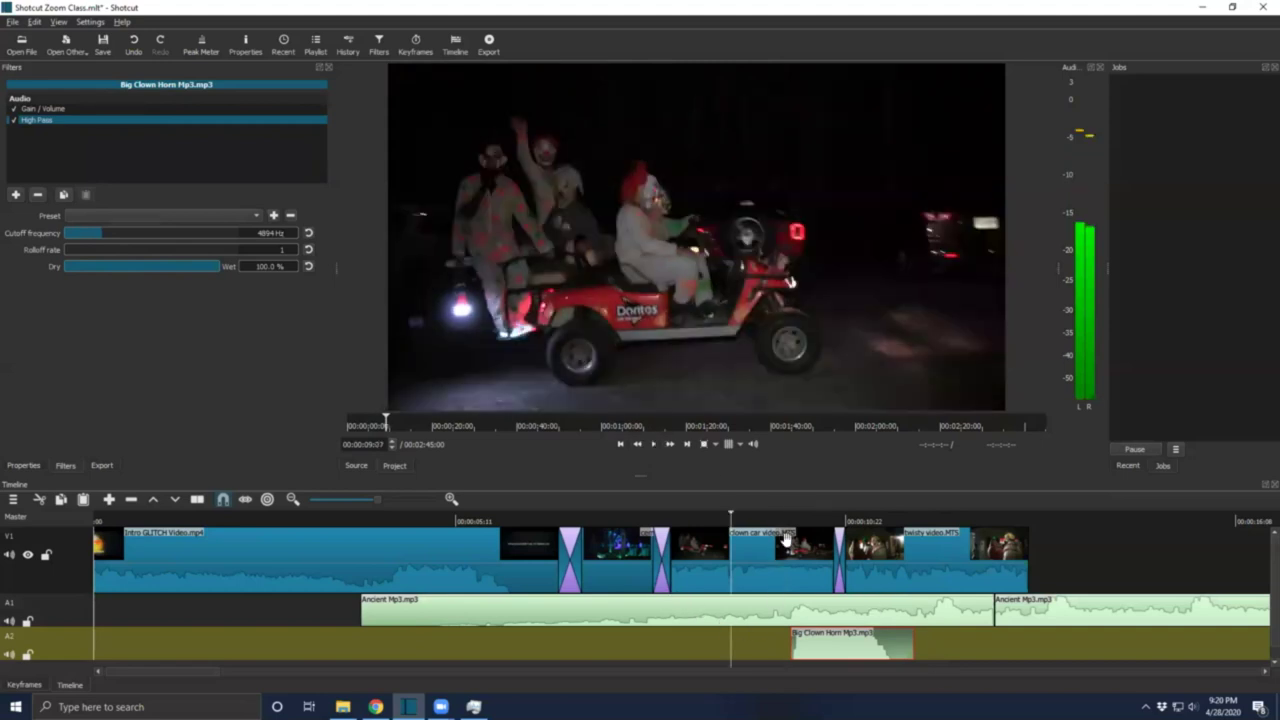
left_click(655, 444)
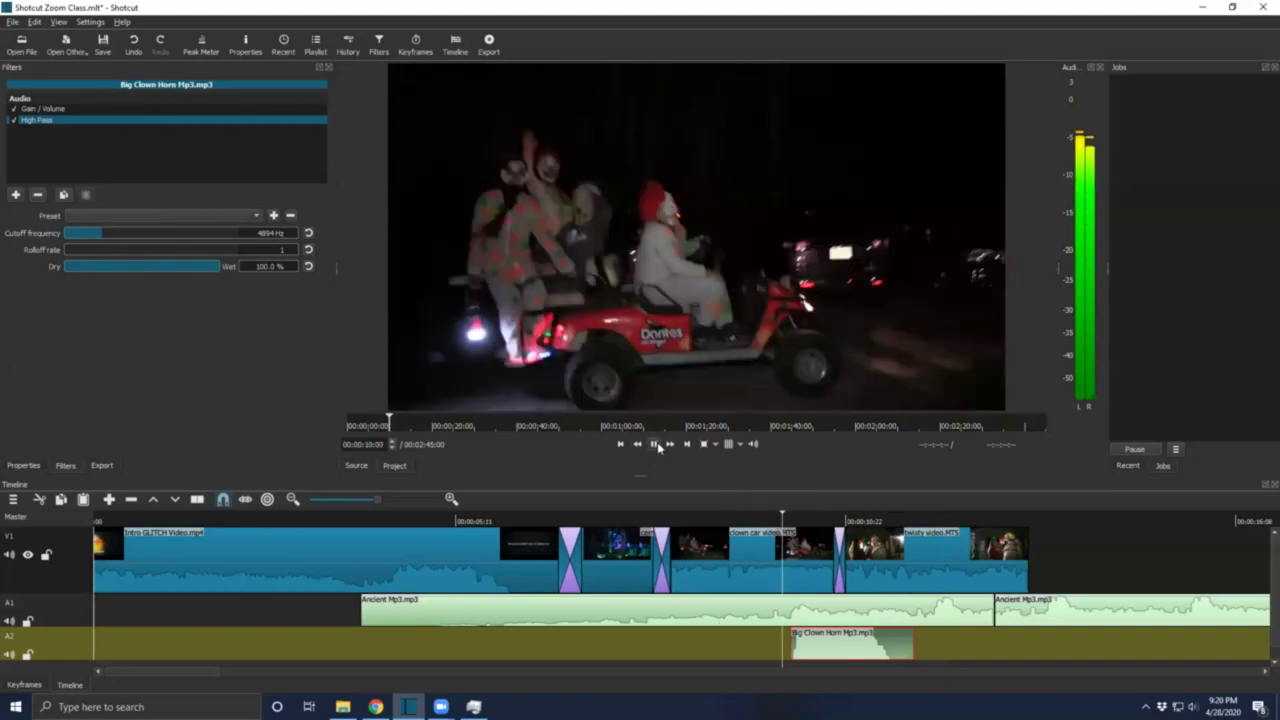
left_click(655, 444)
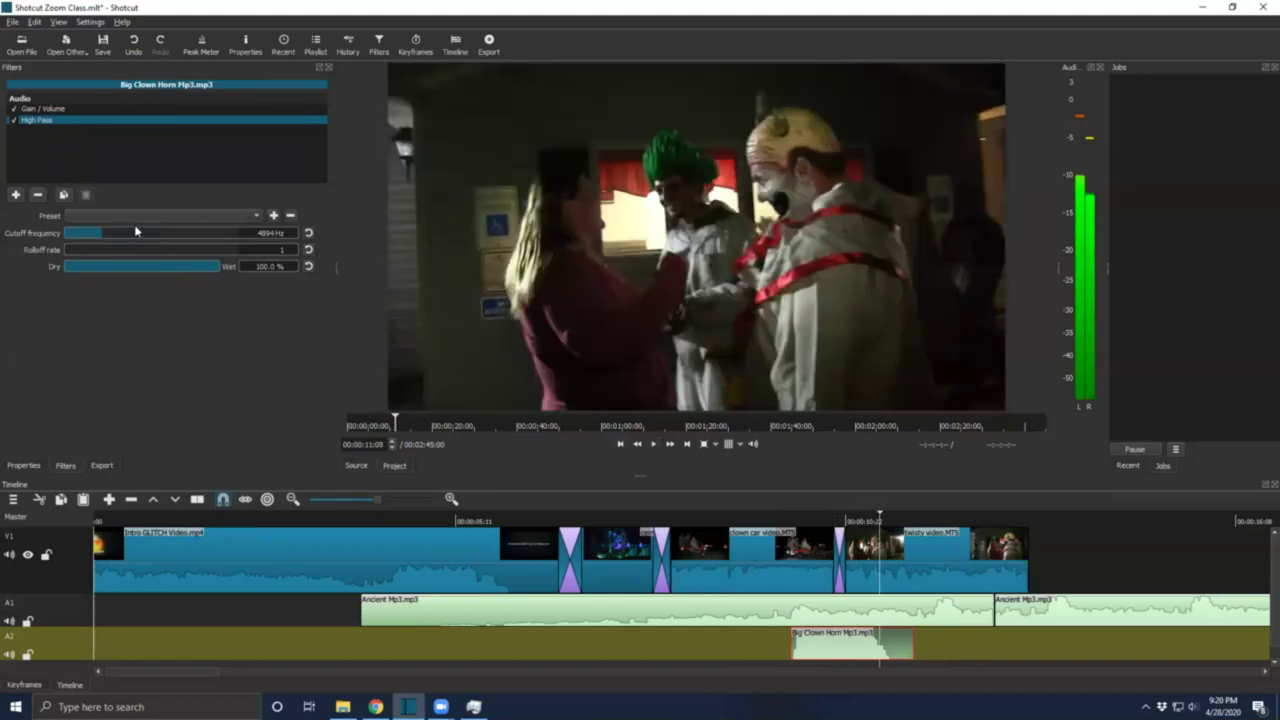
Set the High Pass cutoff frequency to 1309 Hz and play the clown horn section from 00:00:10:02.
left_click(75, 237)
left_click(788, 522)
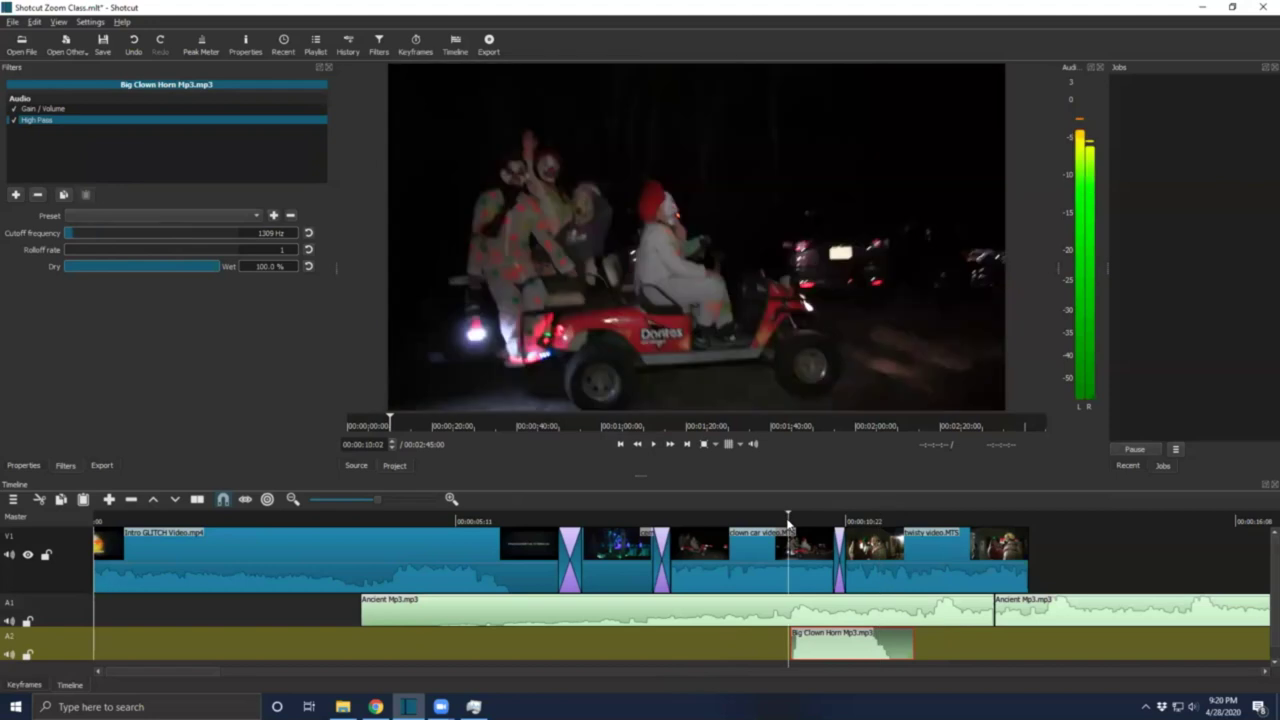
left_click(654, 444)
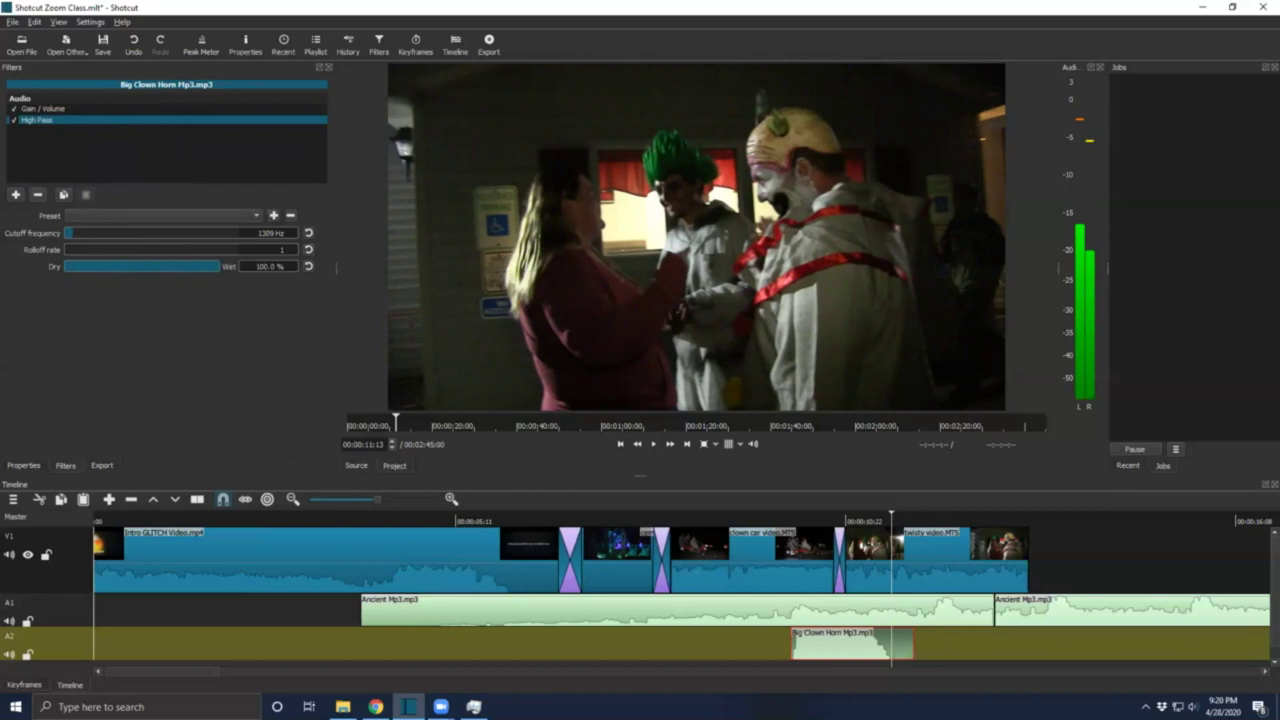
Remove the High Pass filter from the clown horn clip and try to lower the clip's speed in its properties.
left_click(38, 195)
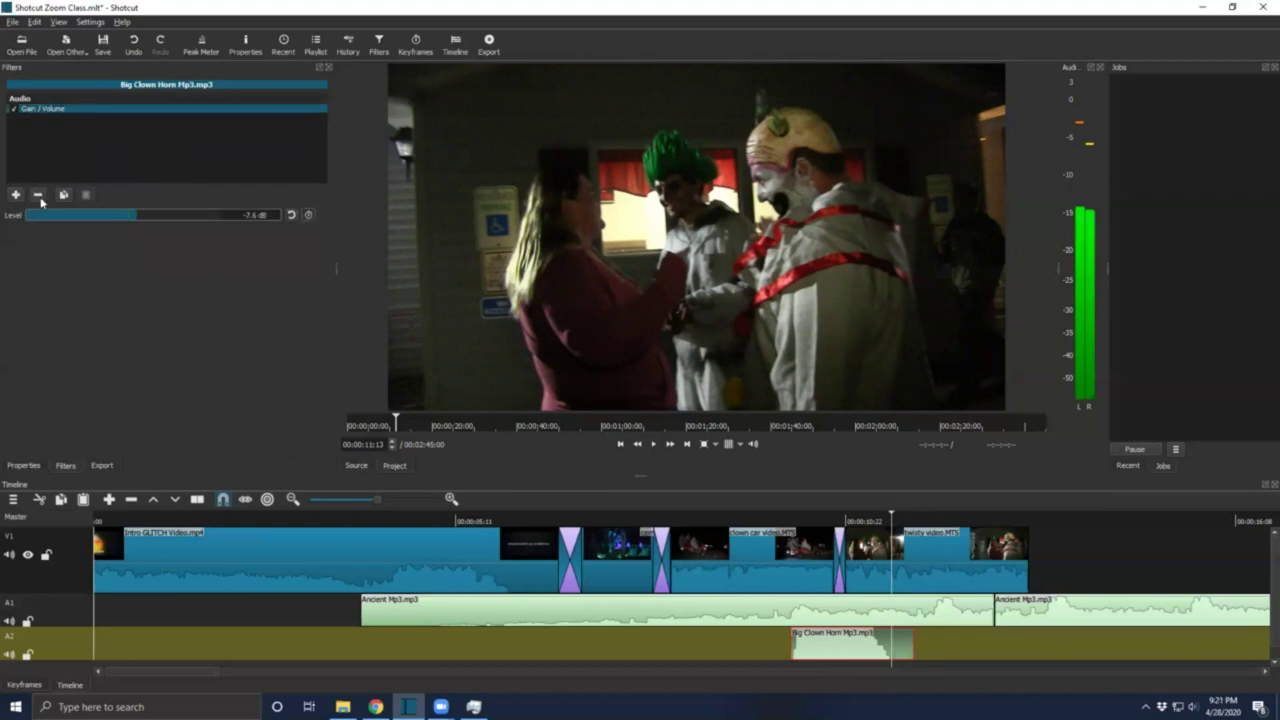
left_click(22, 466)
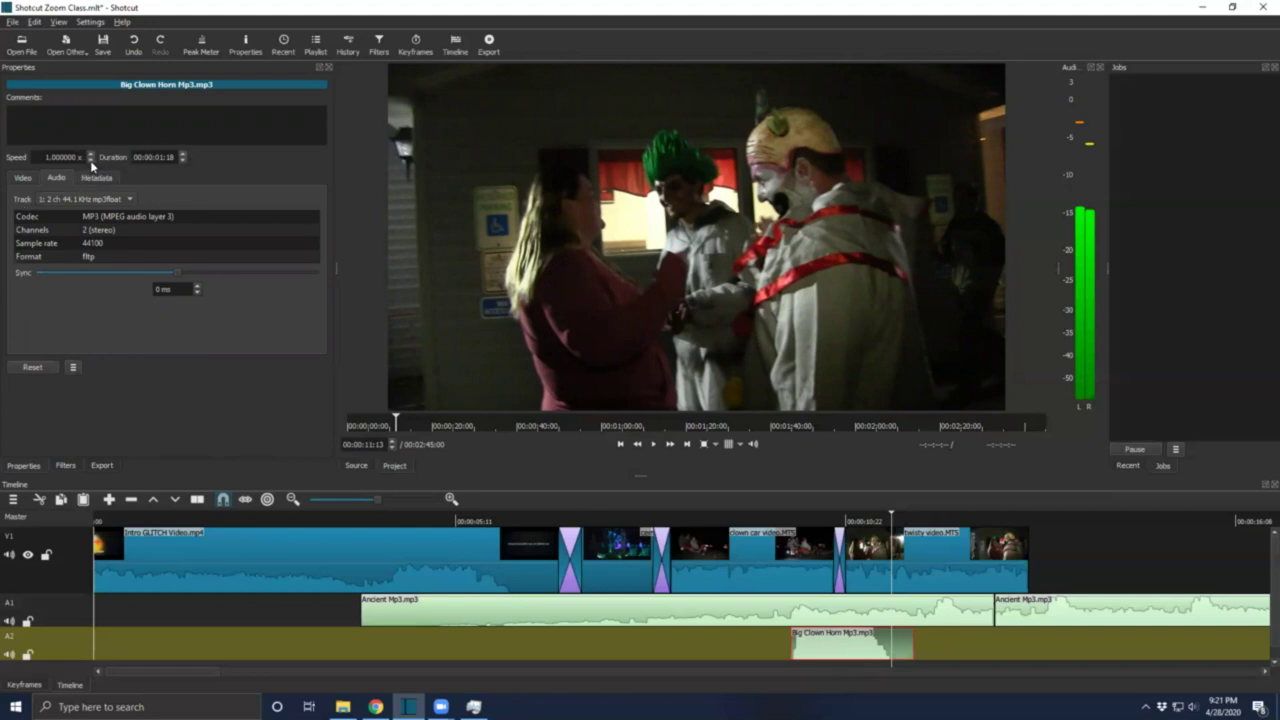
left_click(91, 161)
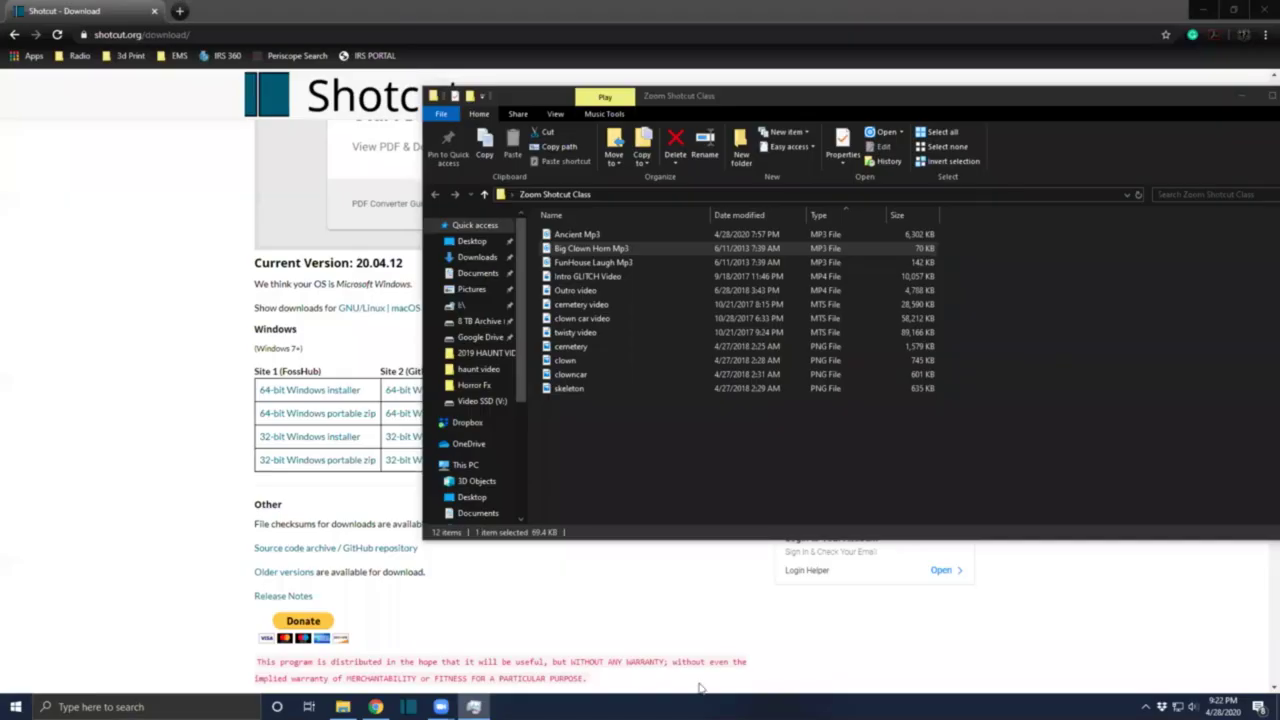
Switch back to Shotcut and recover the auto-saved project.
left_click(417, 711)
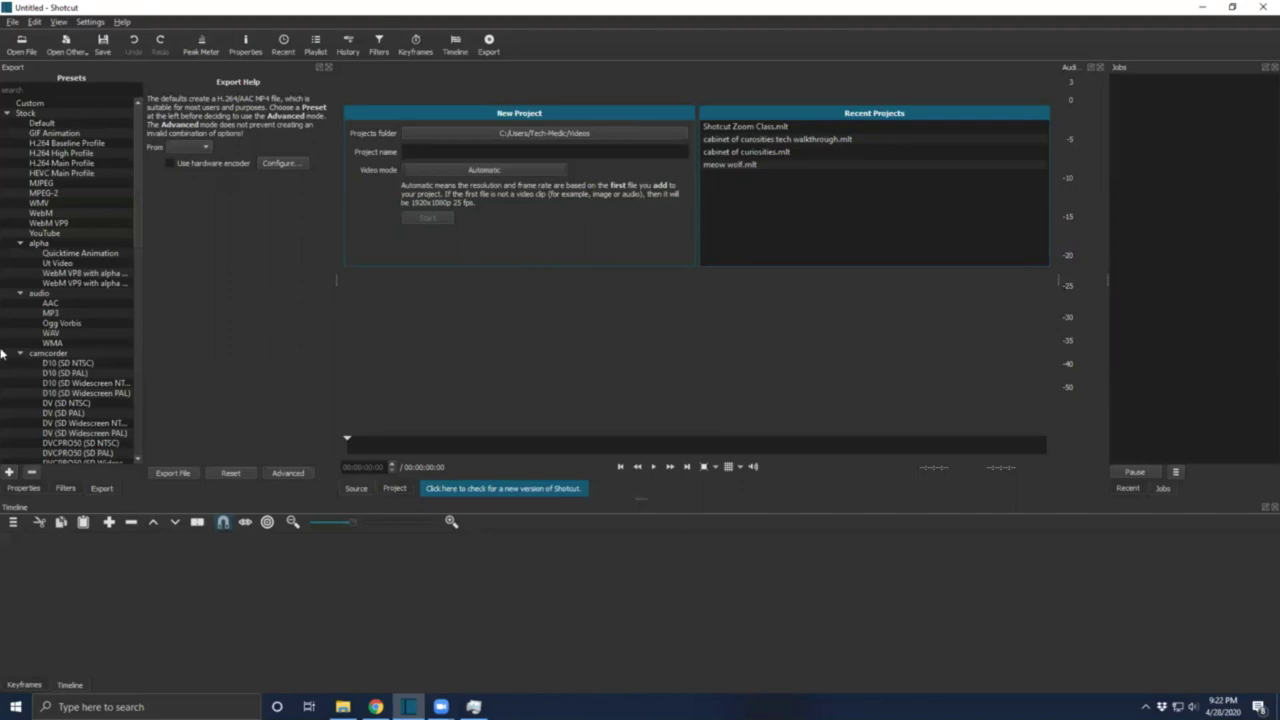
left_click(19, 42)
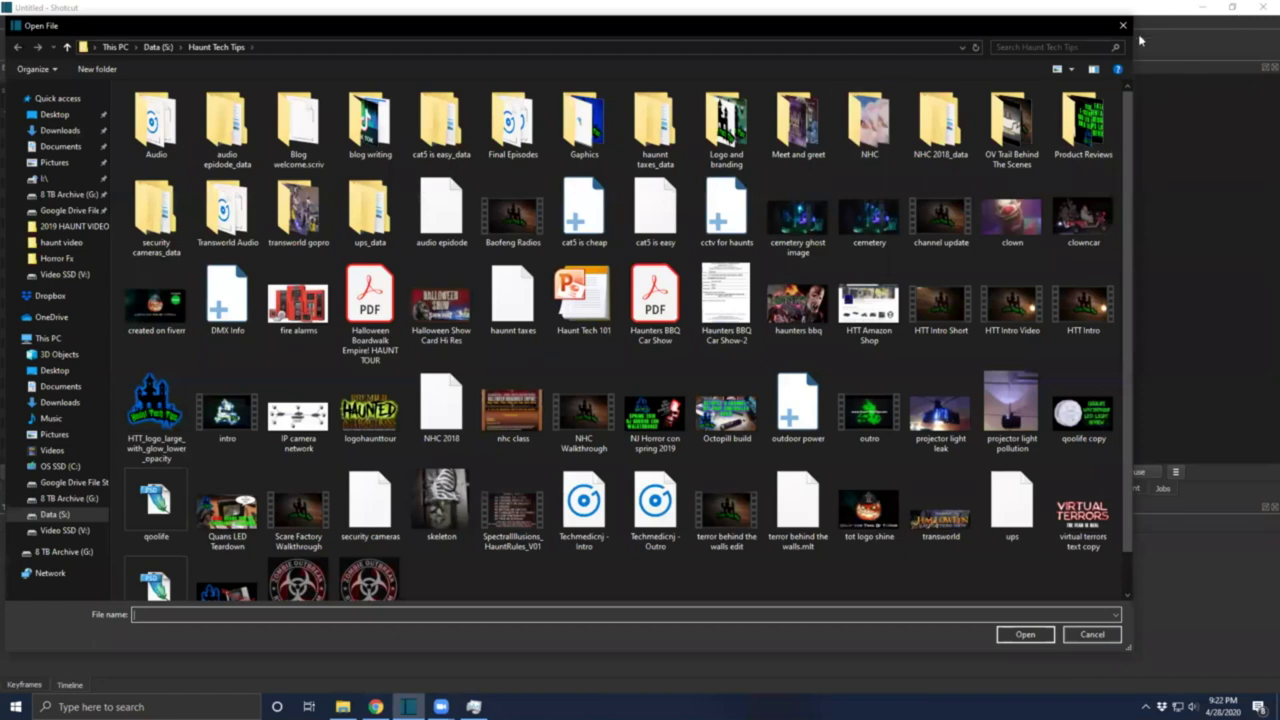
left_click(1123, 26)
left_click(13, 22)
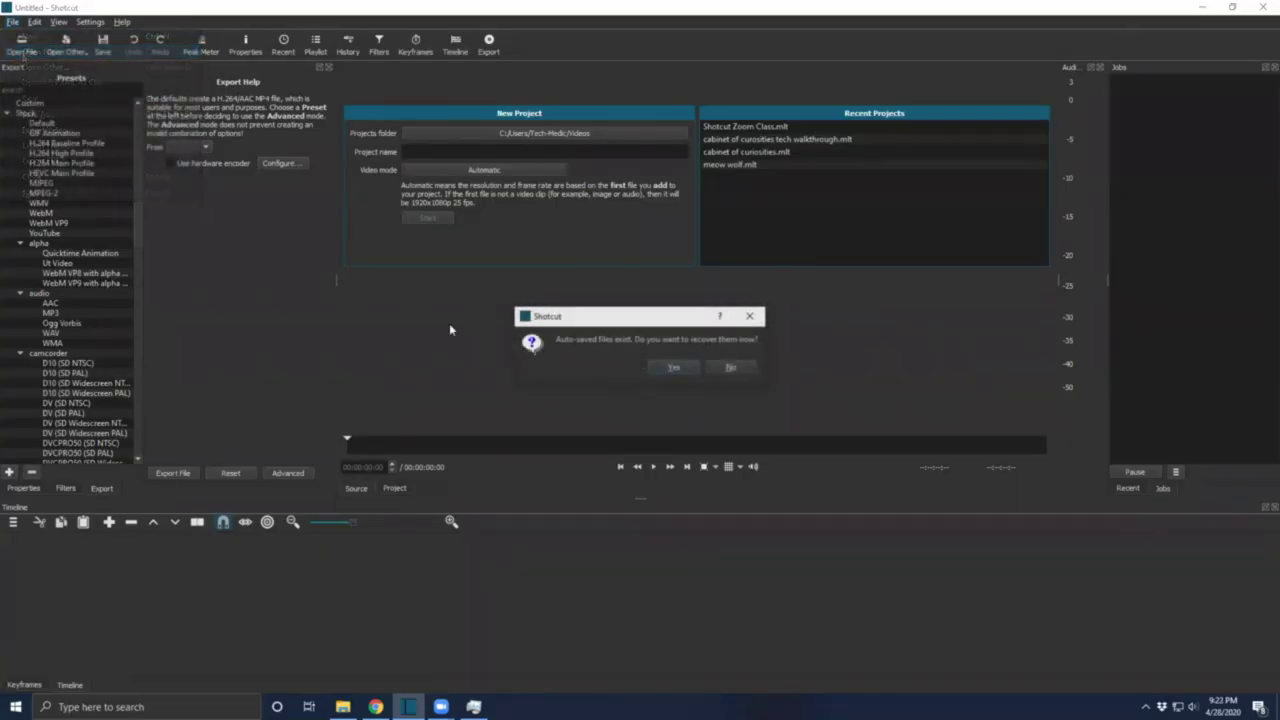
left_click(674, 367)
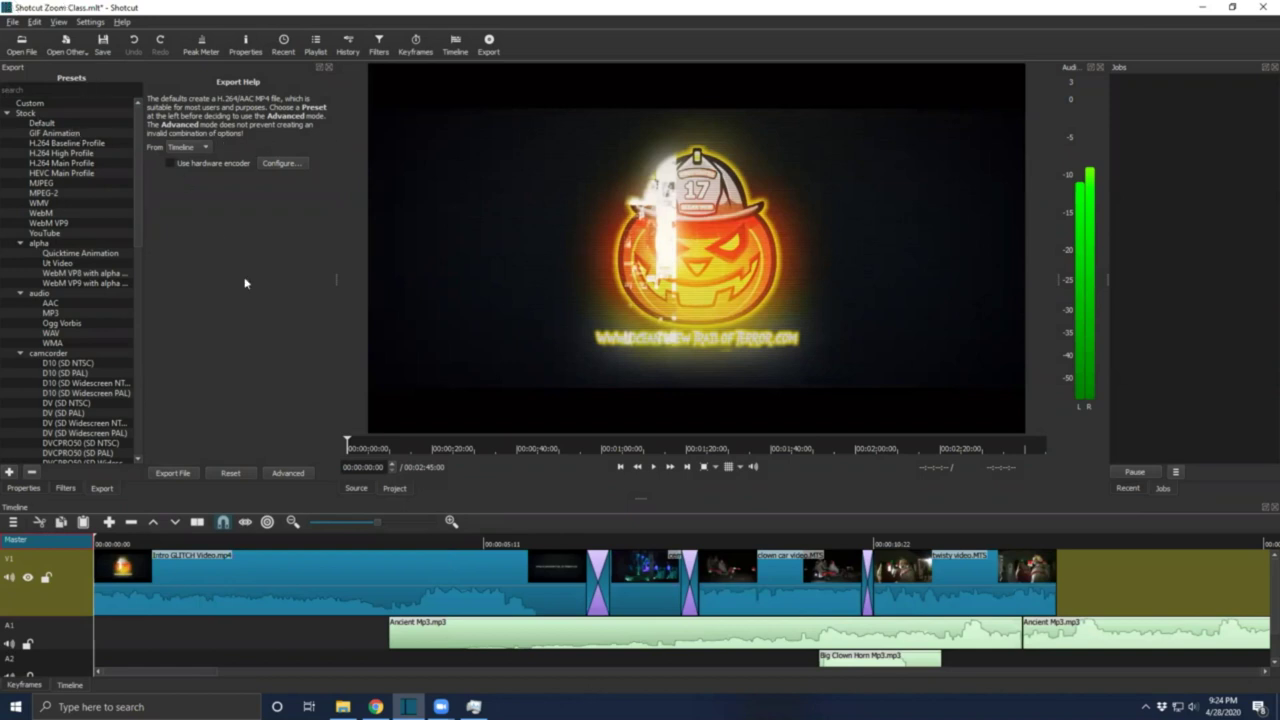
Try to increase the clown horn clip's duration in its properties.
left_click(857, 657)
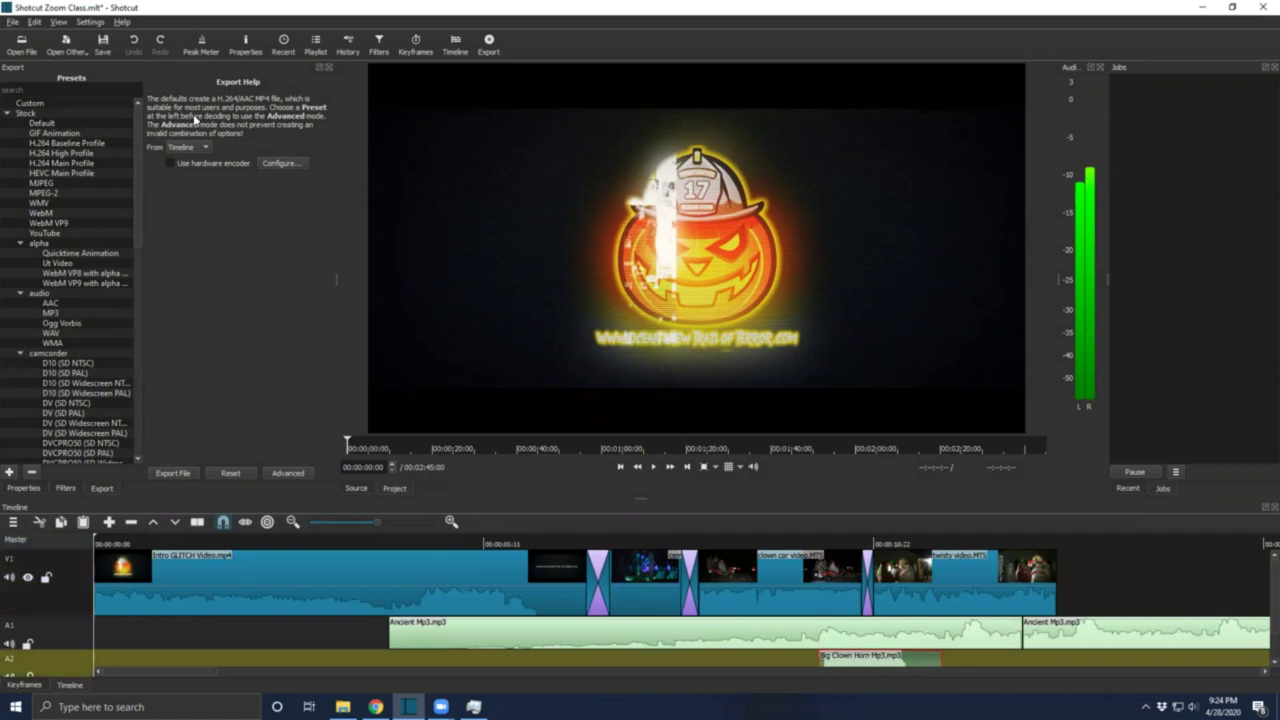
left_click(23, 489)
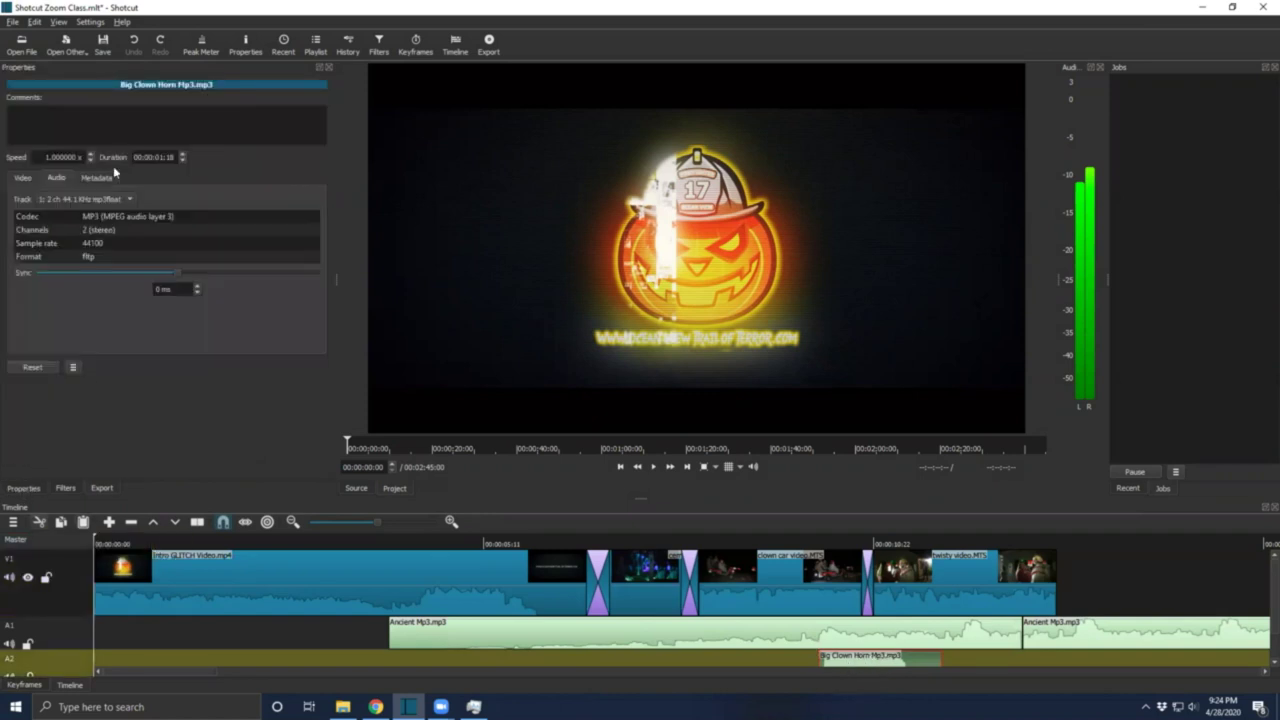
left_click(183, 156)
left_click(837, 552)
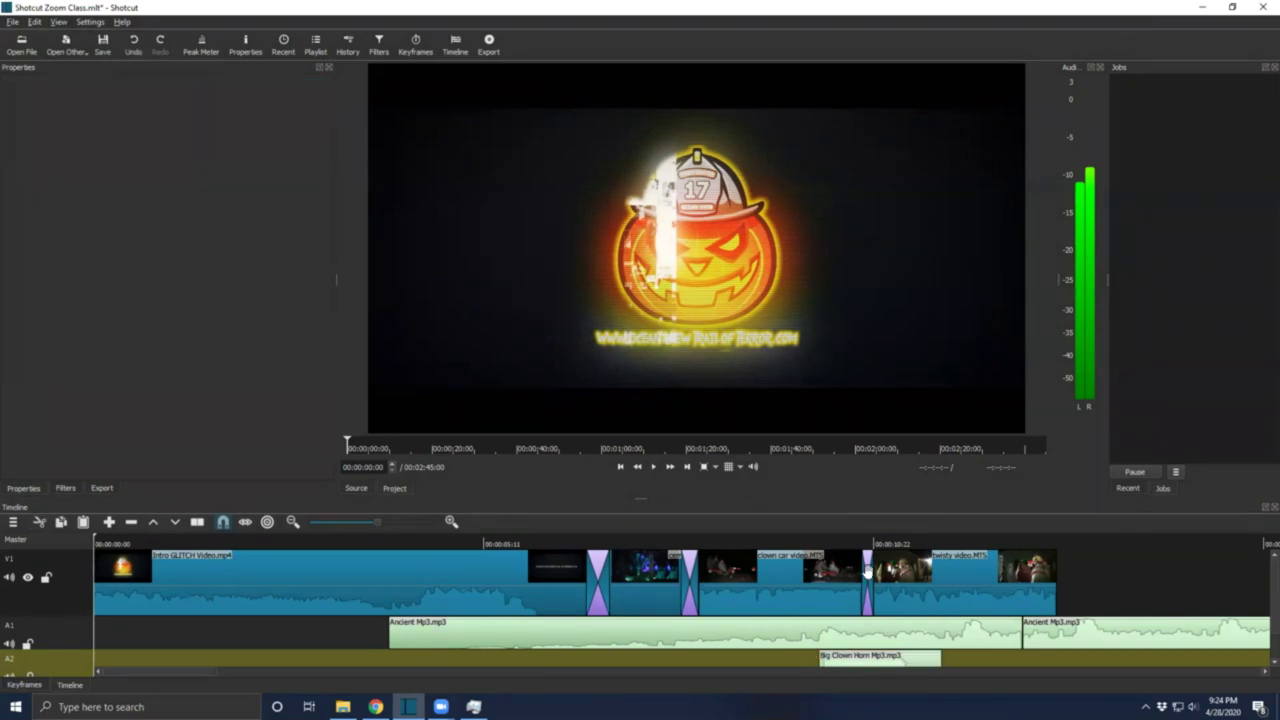
left_click(875, 653)
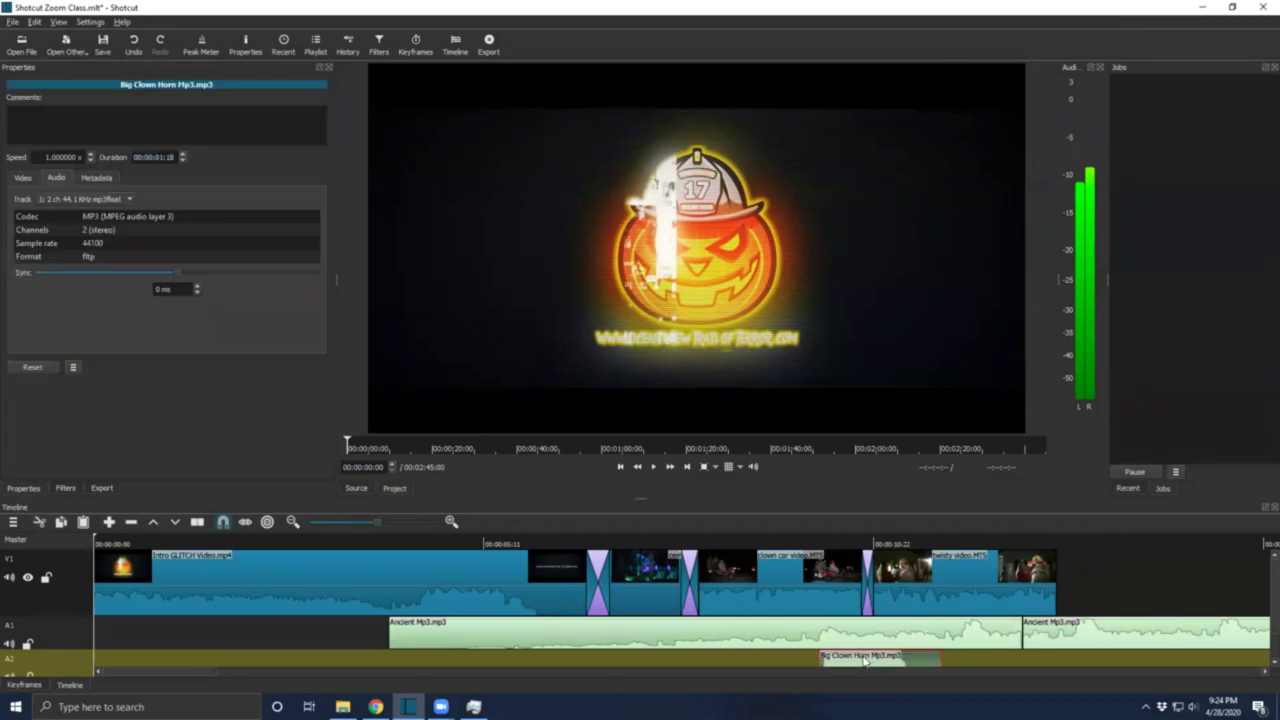
left_click(183, 154)
key("ctrl+d")
Play the timeline from just before the clown horn clip until past its end.
left_click(803, 541)
left_click(654, 467)
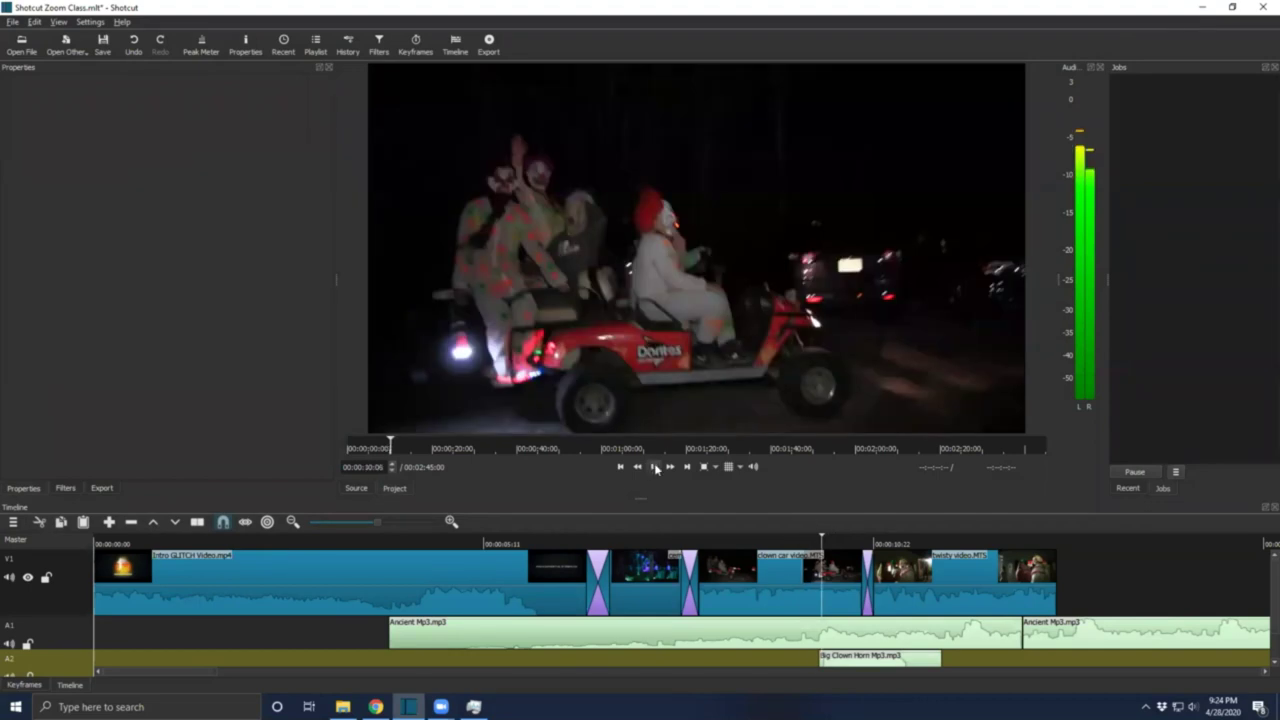
left_click(655, 467)
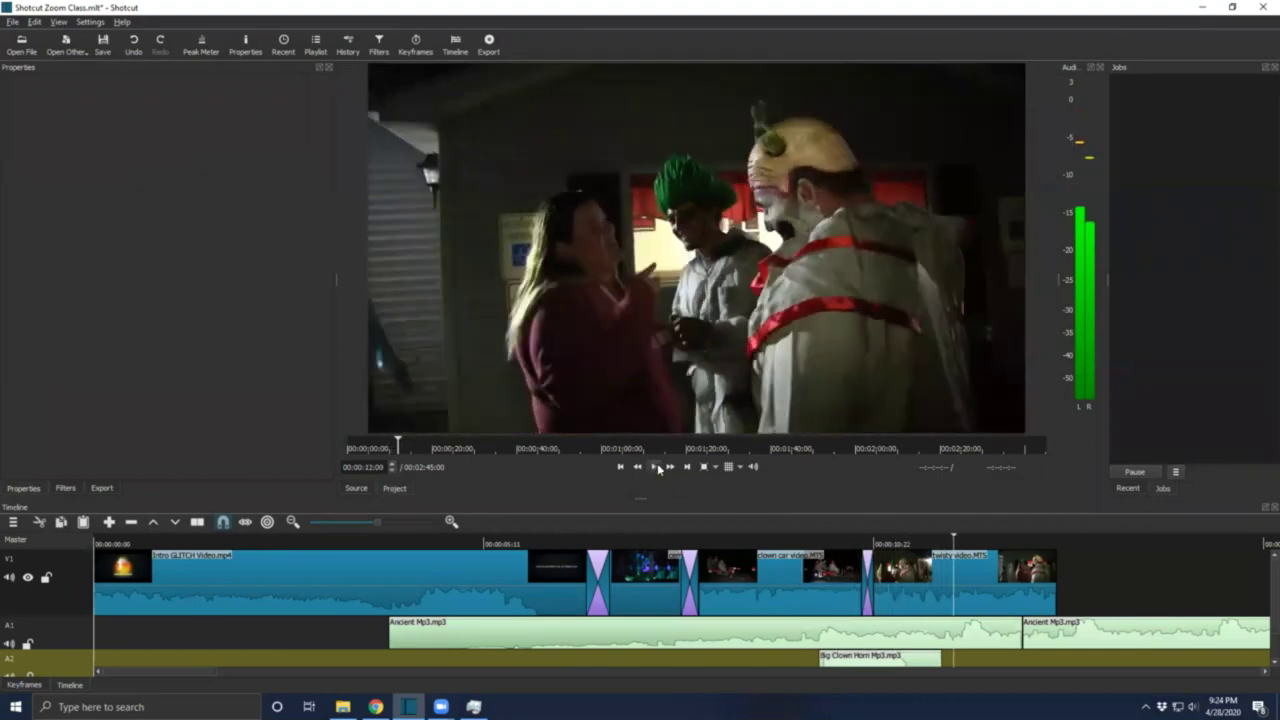
Try once more to lengthen the clown horn clip through its duration value, and deselect the clip.
left_click(856, 662)
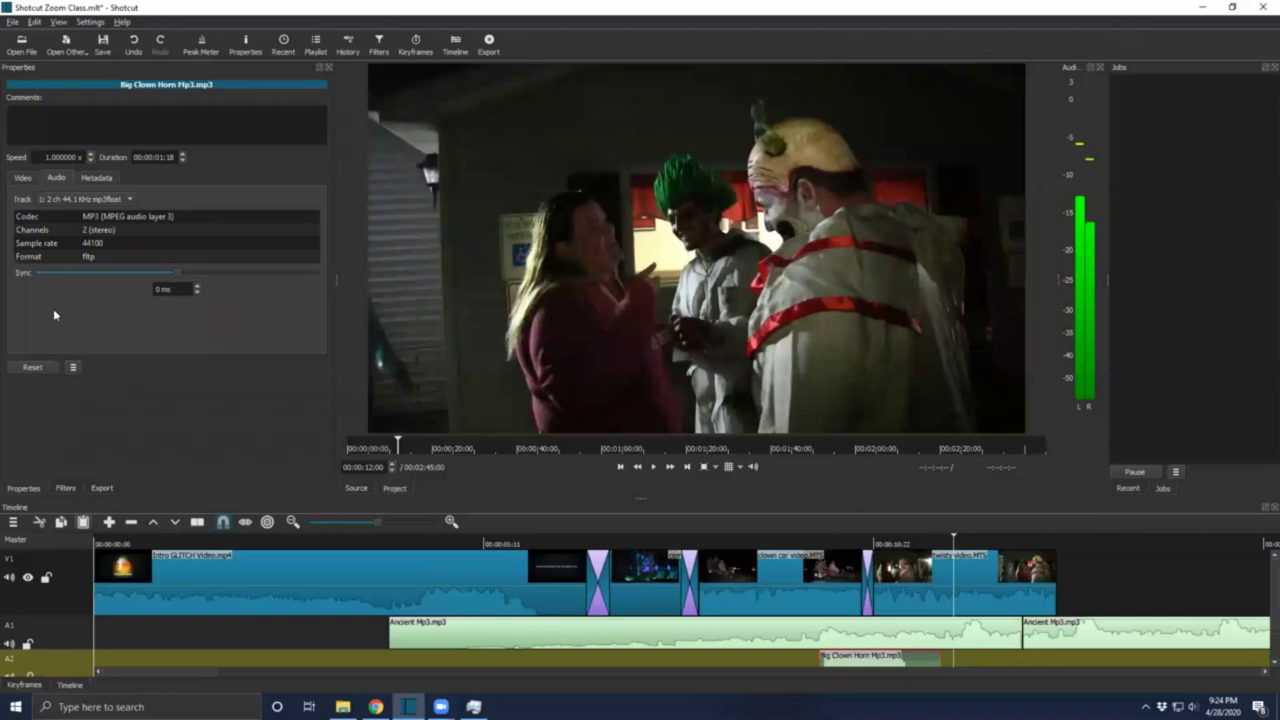
left_click(185, 157)
key("ctrl+d")
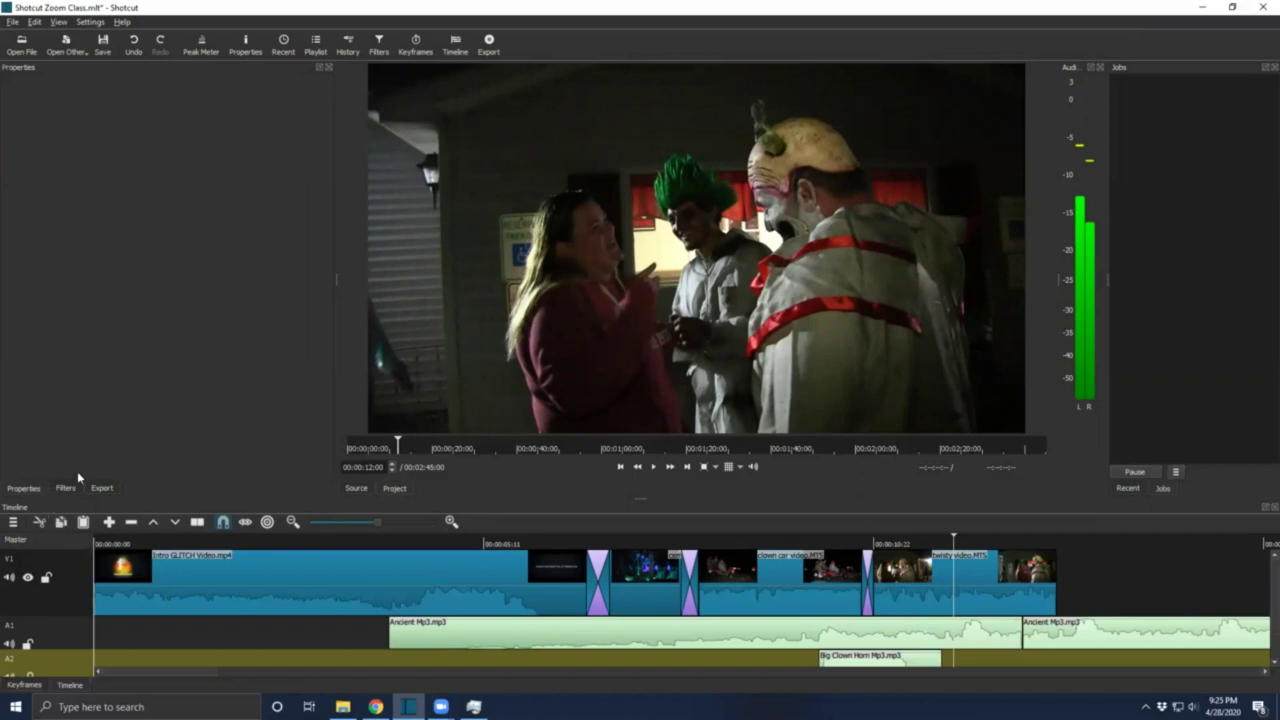
Lower the clown horn clip's speed to 0.7x, going through 0.9x and 0.8x.
left_click(860, 664)
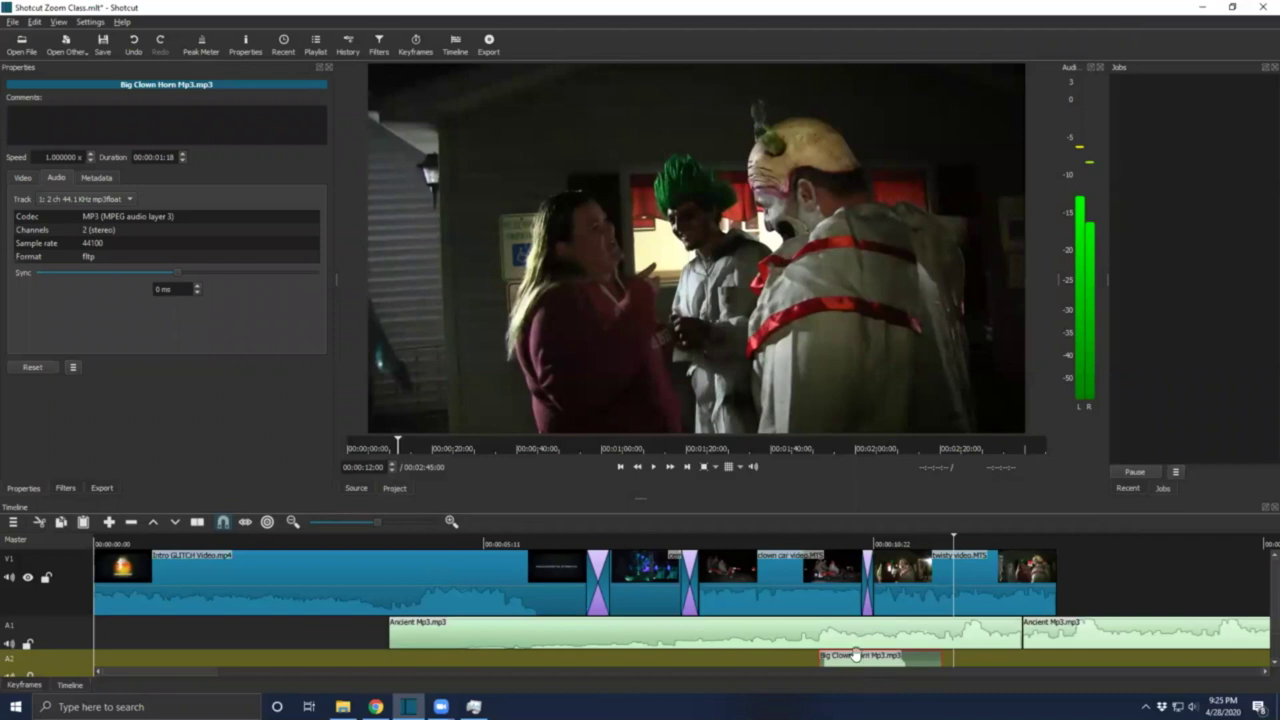
left_click(91, 160)
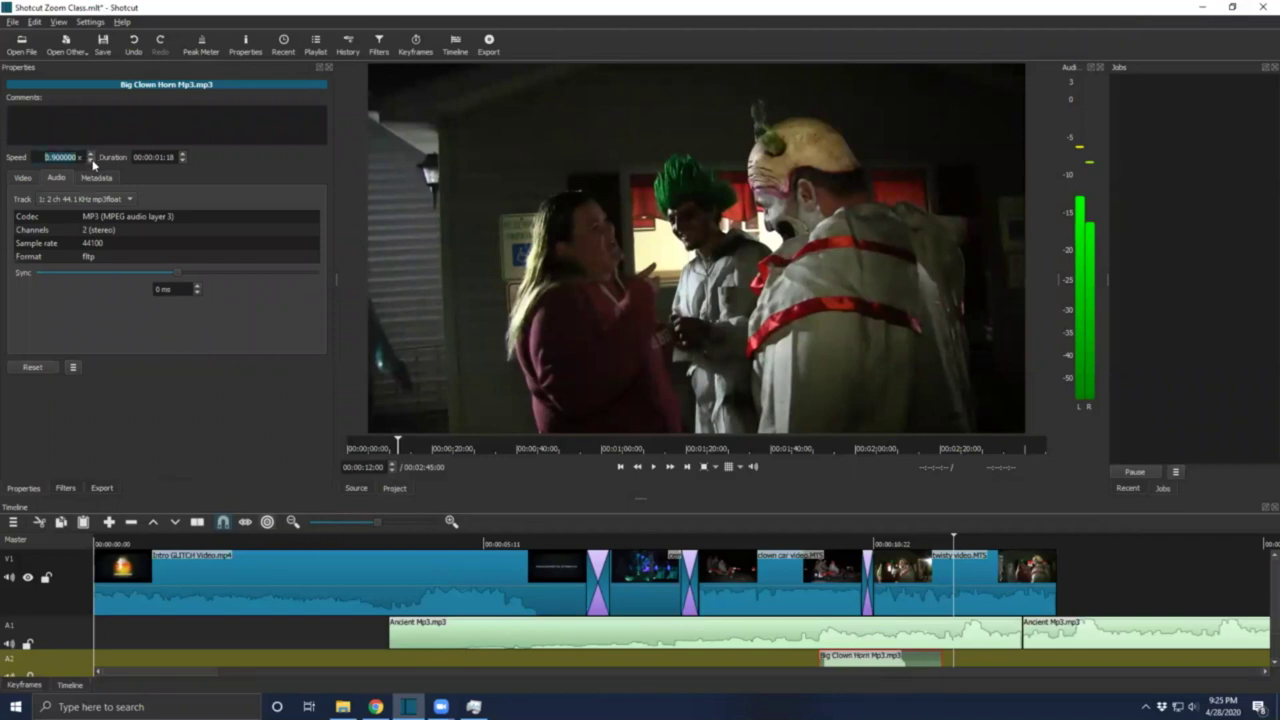
left_click(1004, 659)
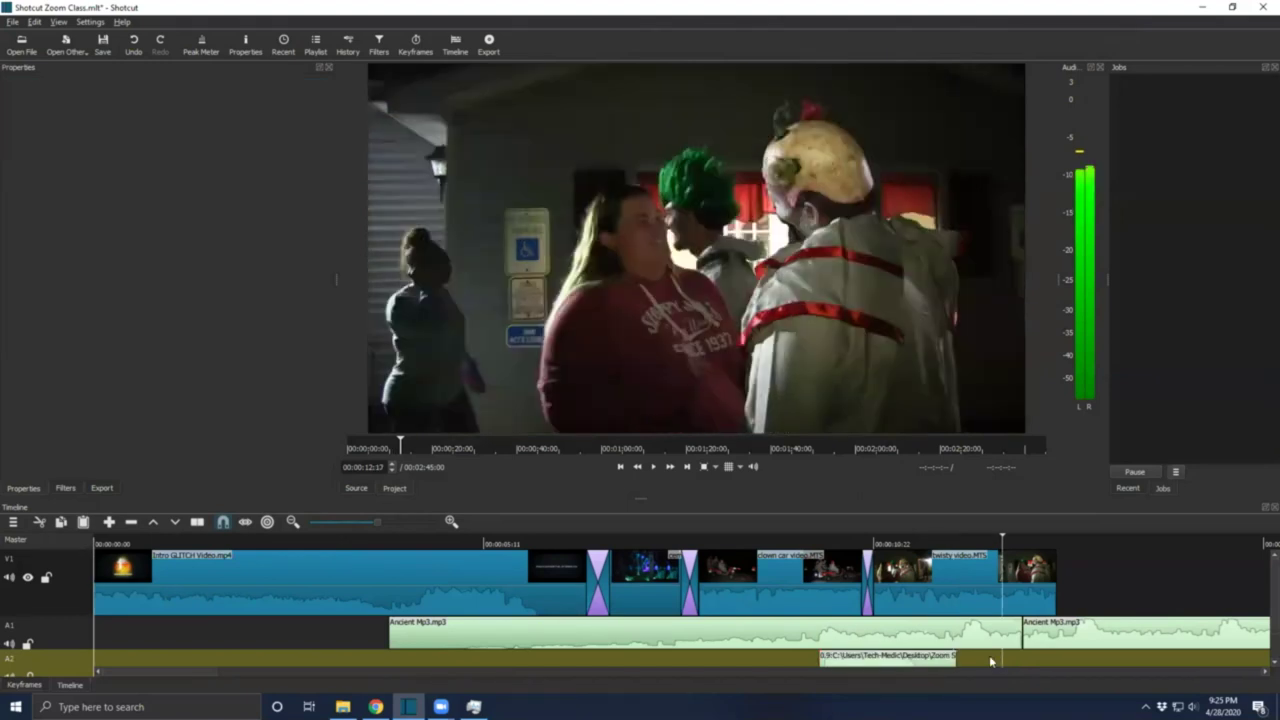
left_click(884, 660)
left_click(91, 161)
left_click(1060, 658)
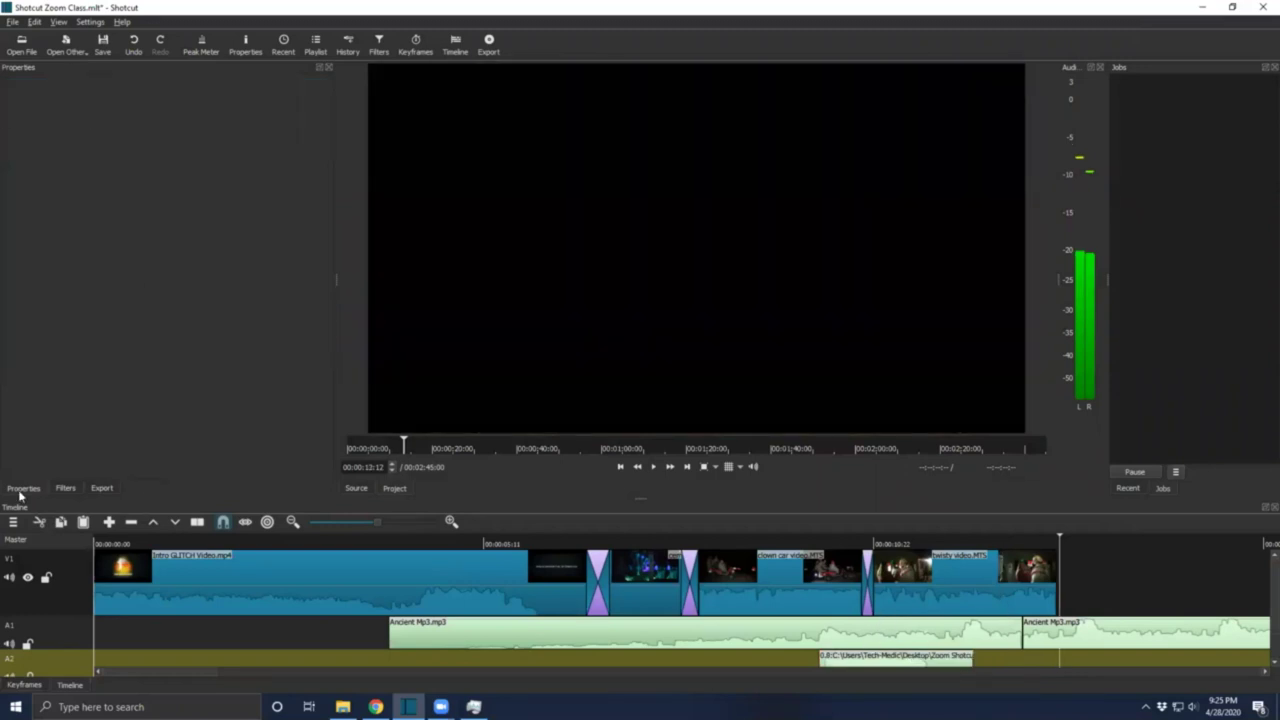
left_click(866, 657)
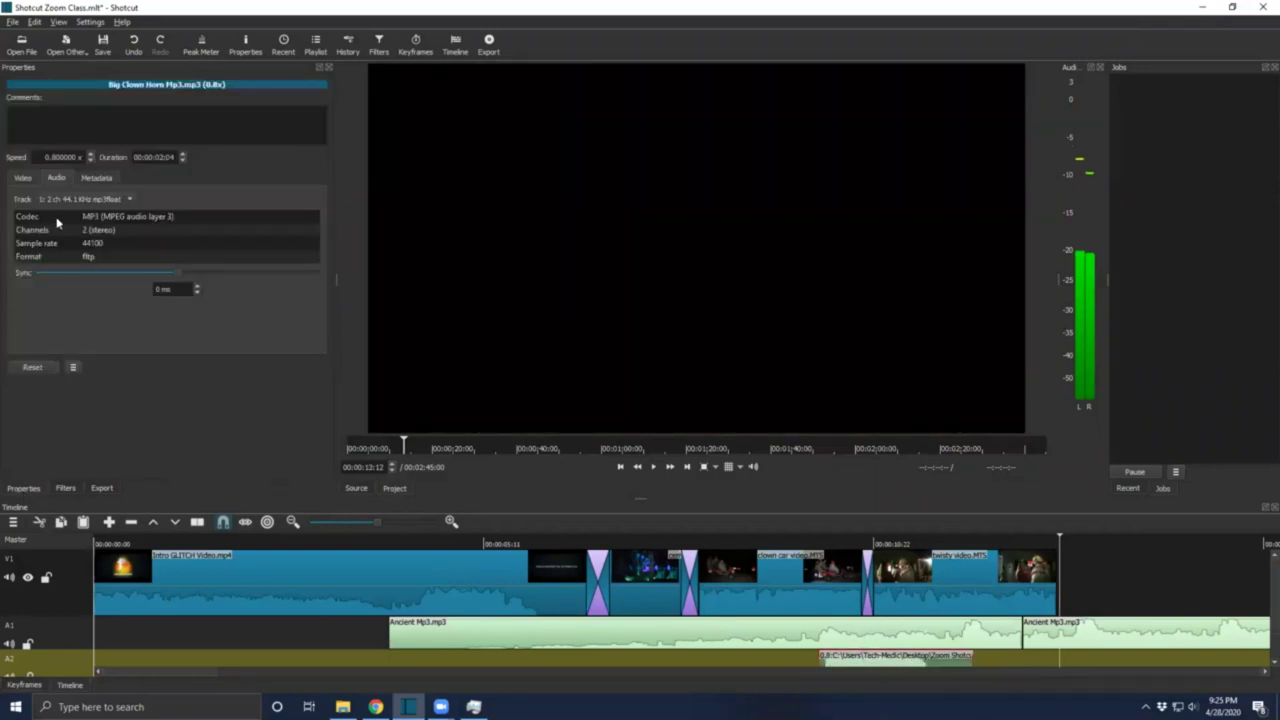
left_click(91, 161)
left_click(1029, 652)
Play the slowed clown horn clip from 00:00:10:05 and show the clip's properties again.
left_click(827, 541)
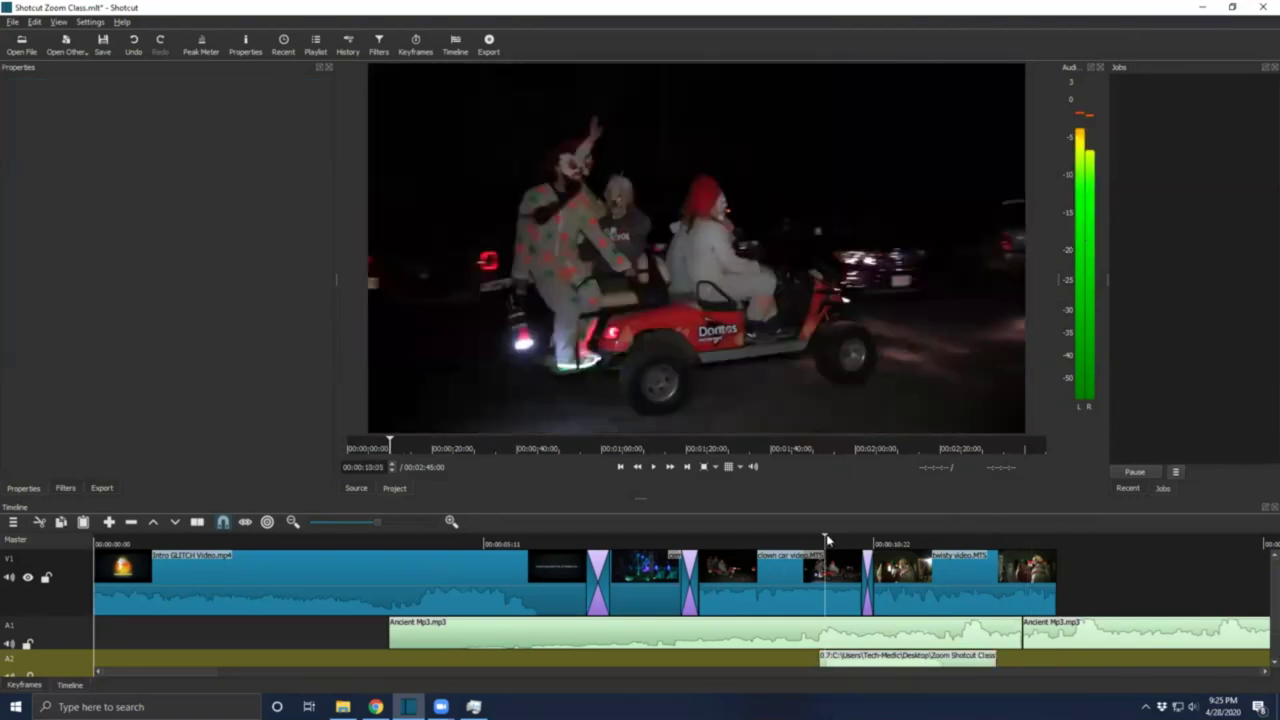
left_click(654, 466)
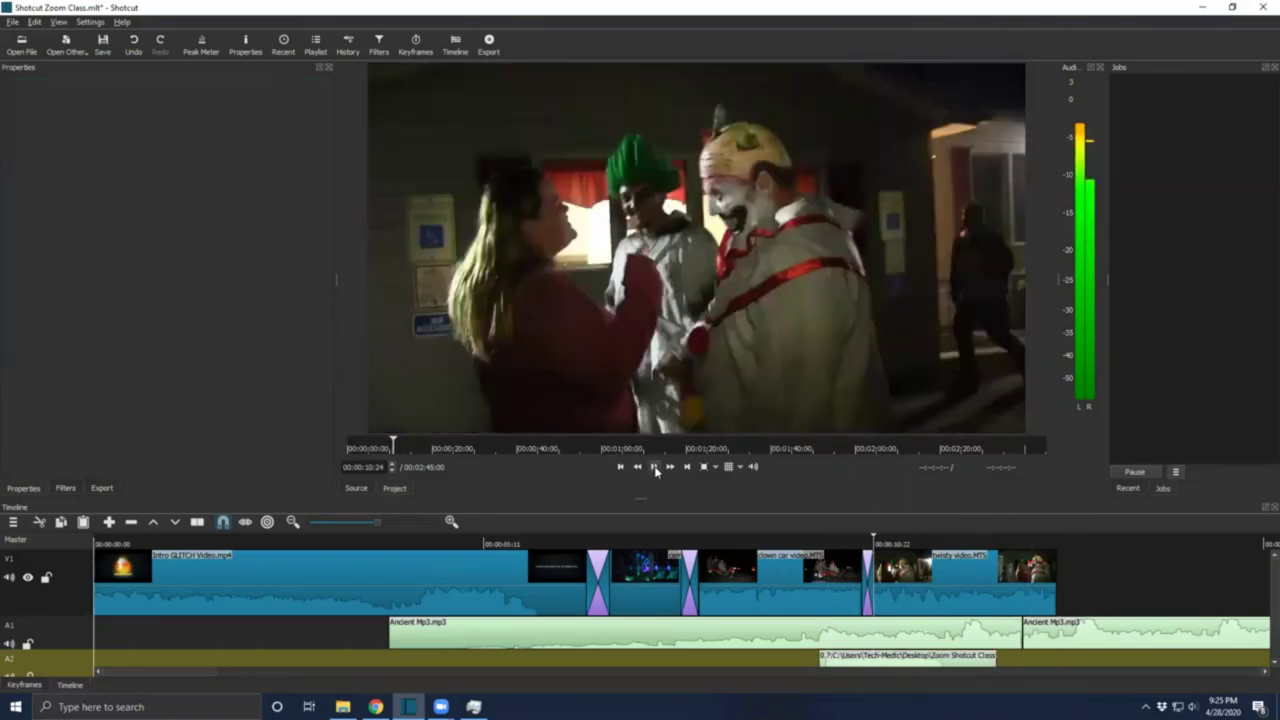
left_click(654, 466)
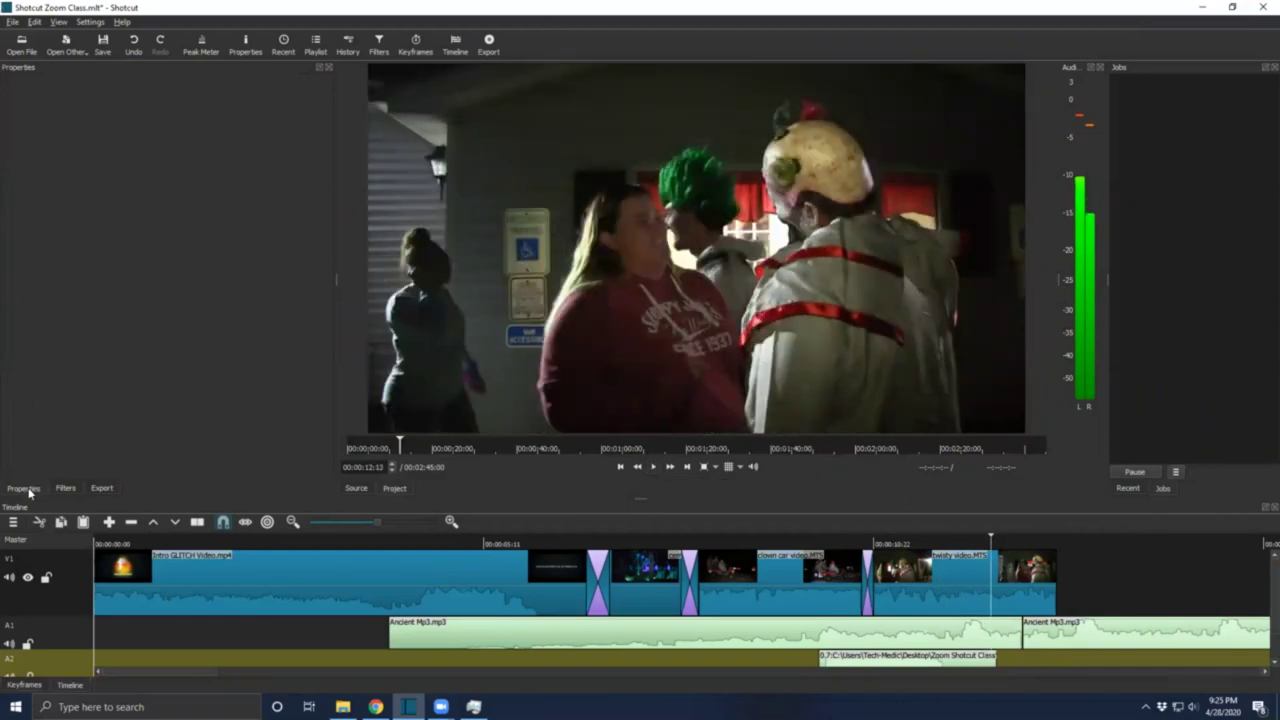
left_click(952, 660)
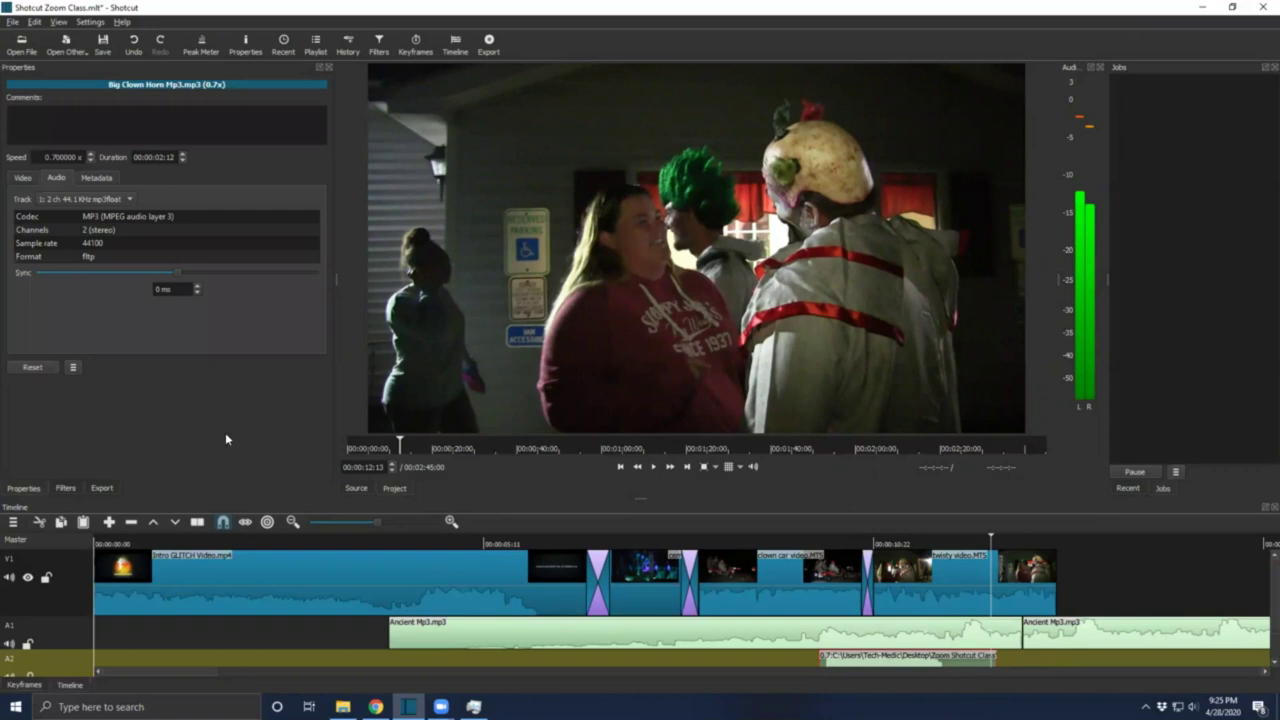
Browse the available audio filters for the Big Clown Horn clip.
left_click(64, 488)
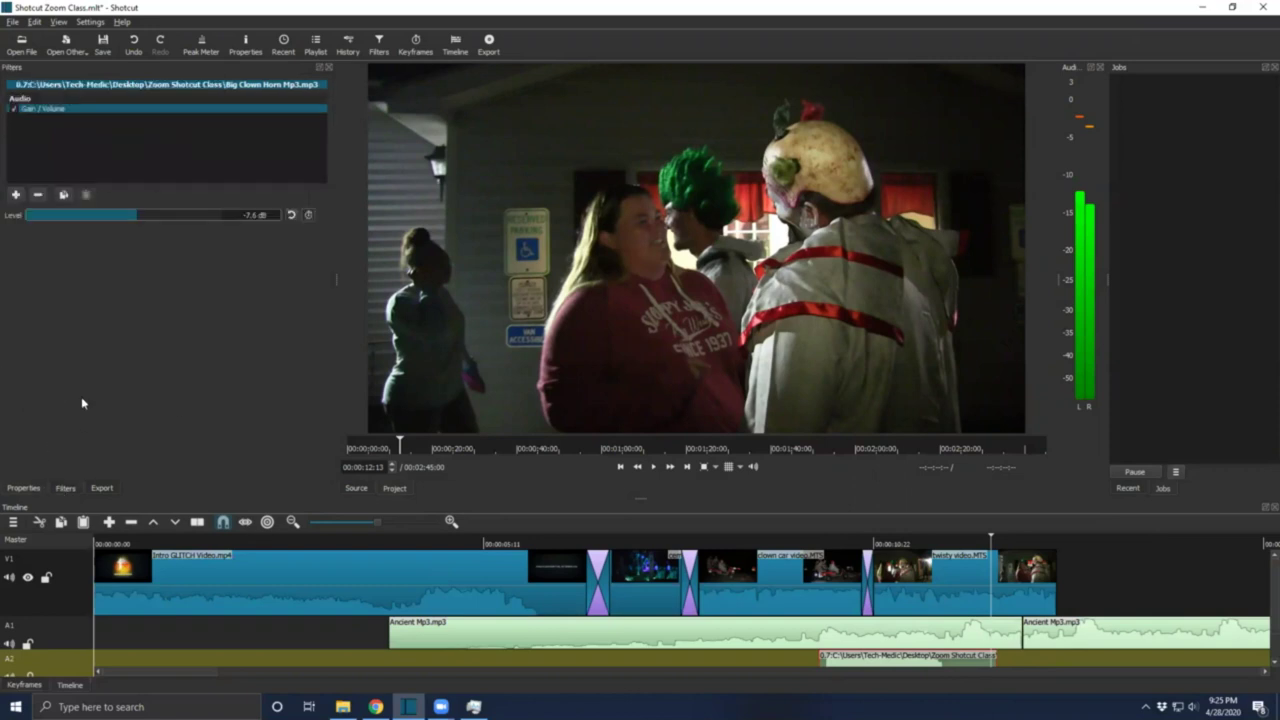
left_click(16, 197)
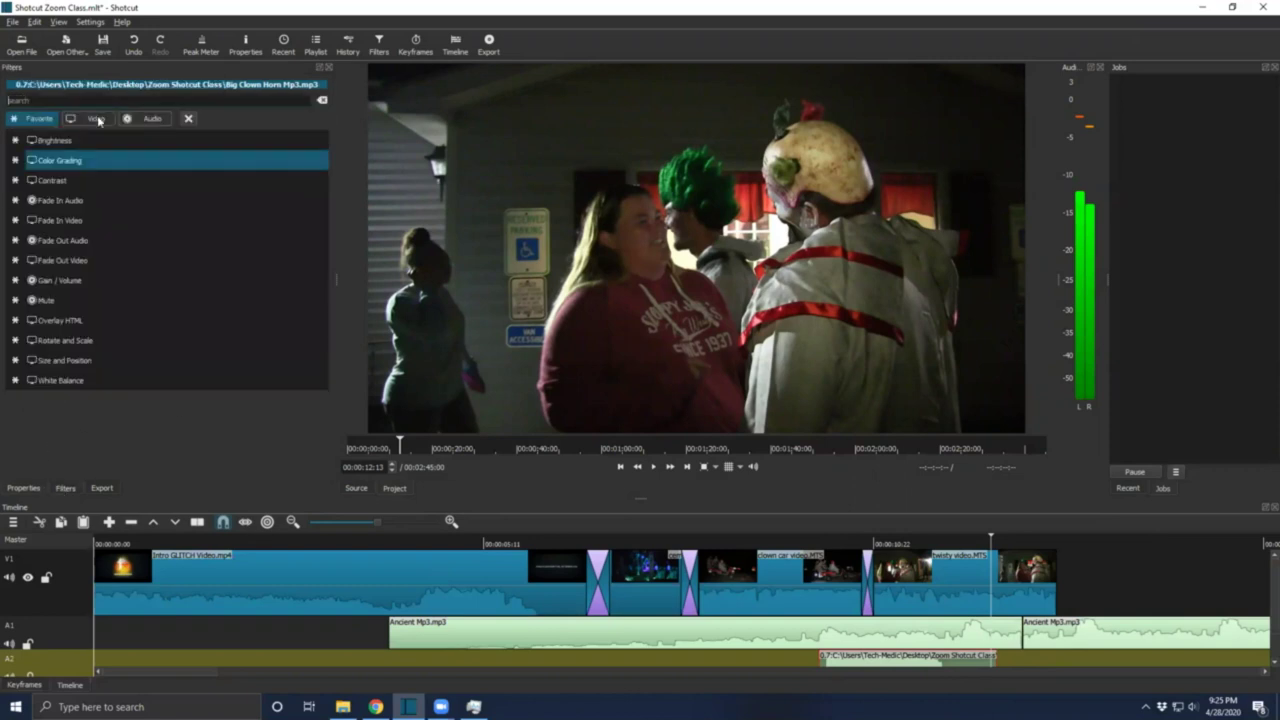
left_click(140, 118)
scroll(97, 400, "down", 4)
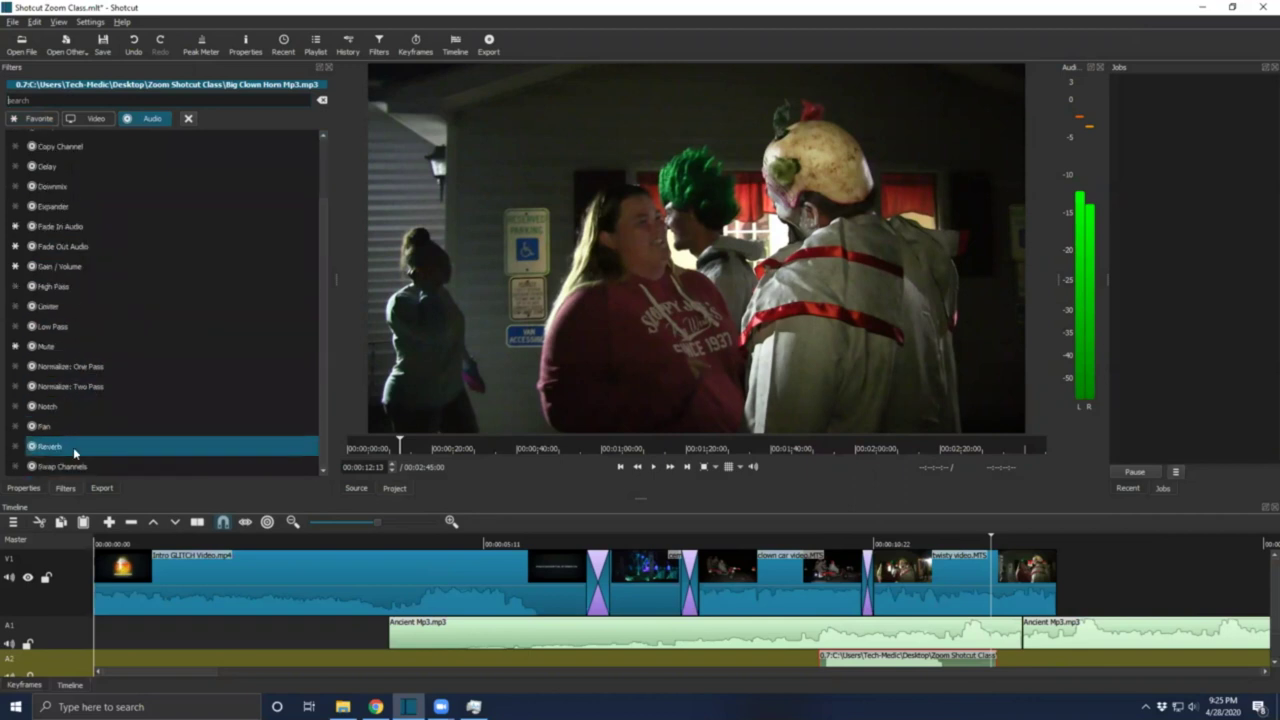
scroll(96, 262, "up", 4)
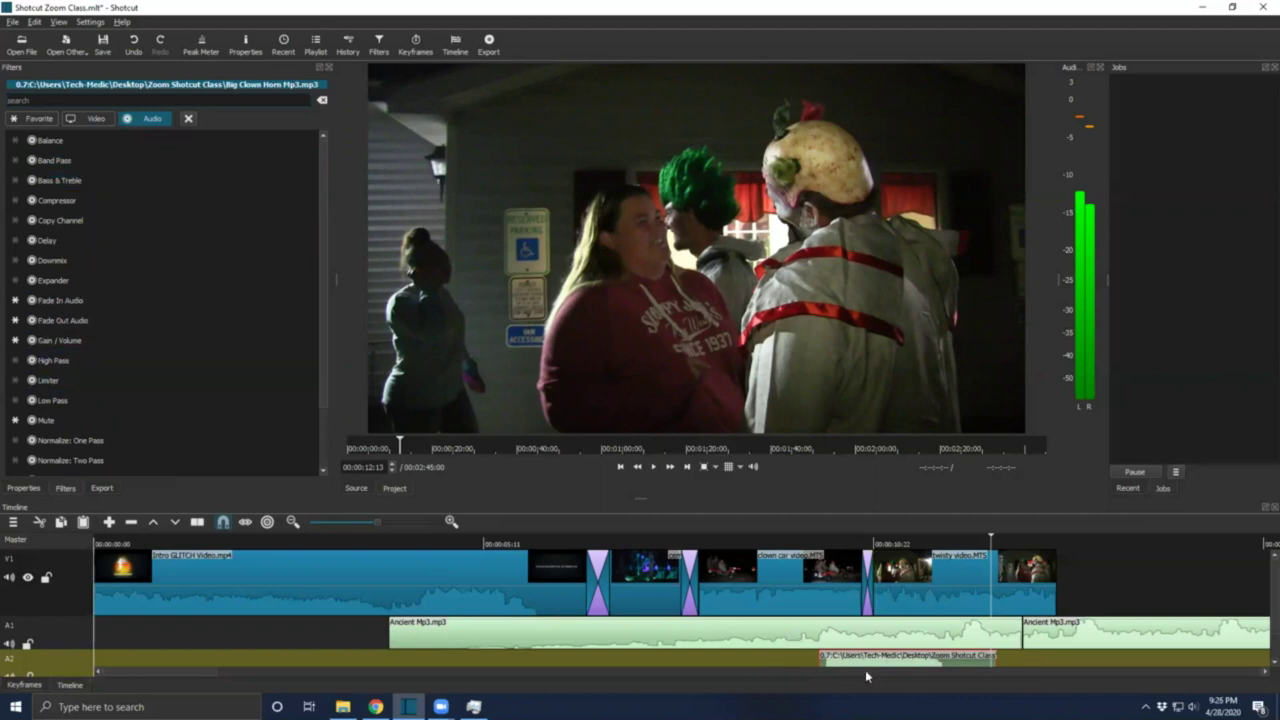
Set the Big Clown Horn clip's speed to 1.7x and play back the section around it.
left_click(23, 488)
left_click(91, 156)
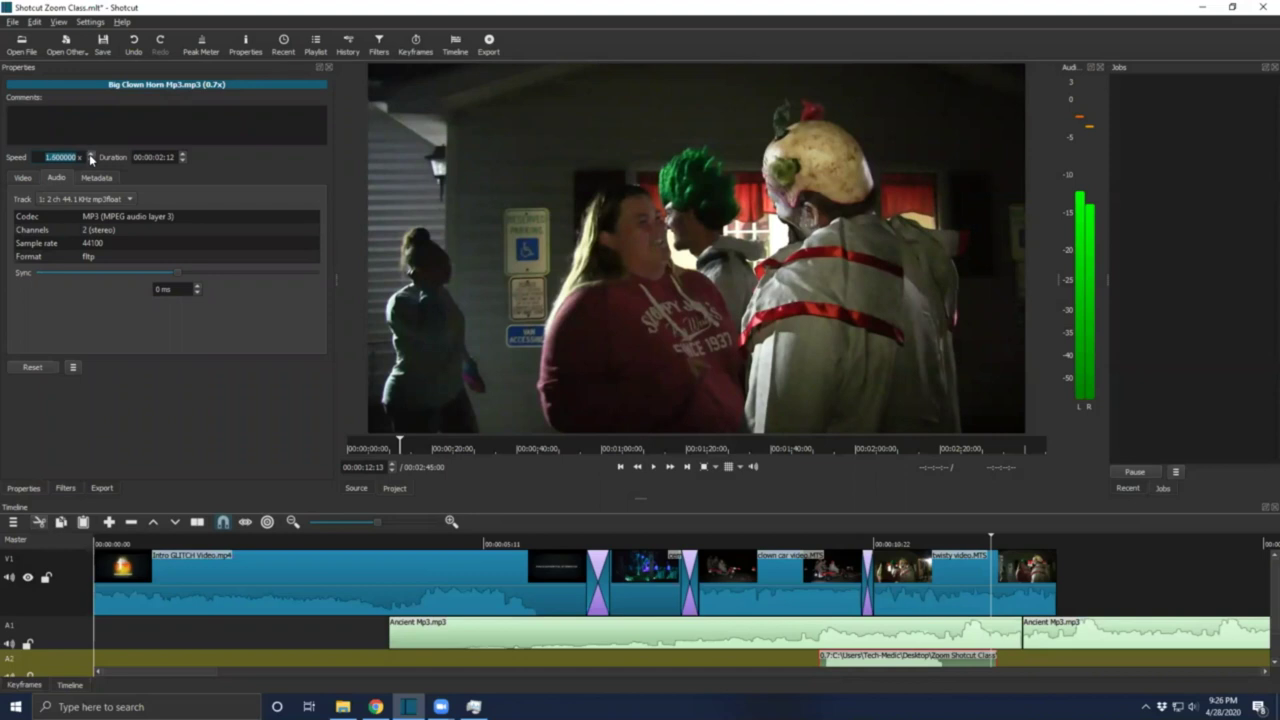
left_click(787, 664)
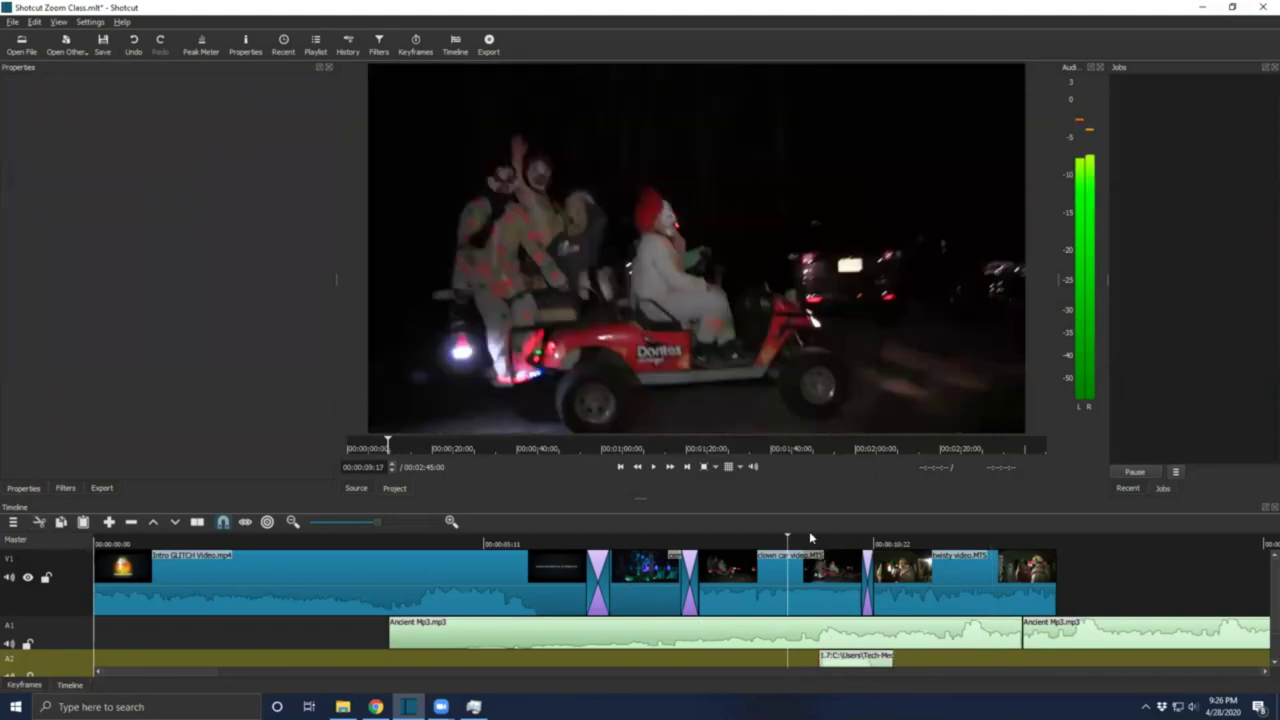
left_click(656, 467)
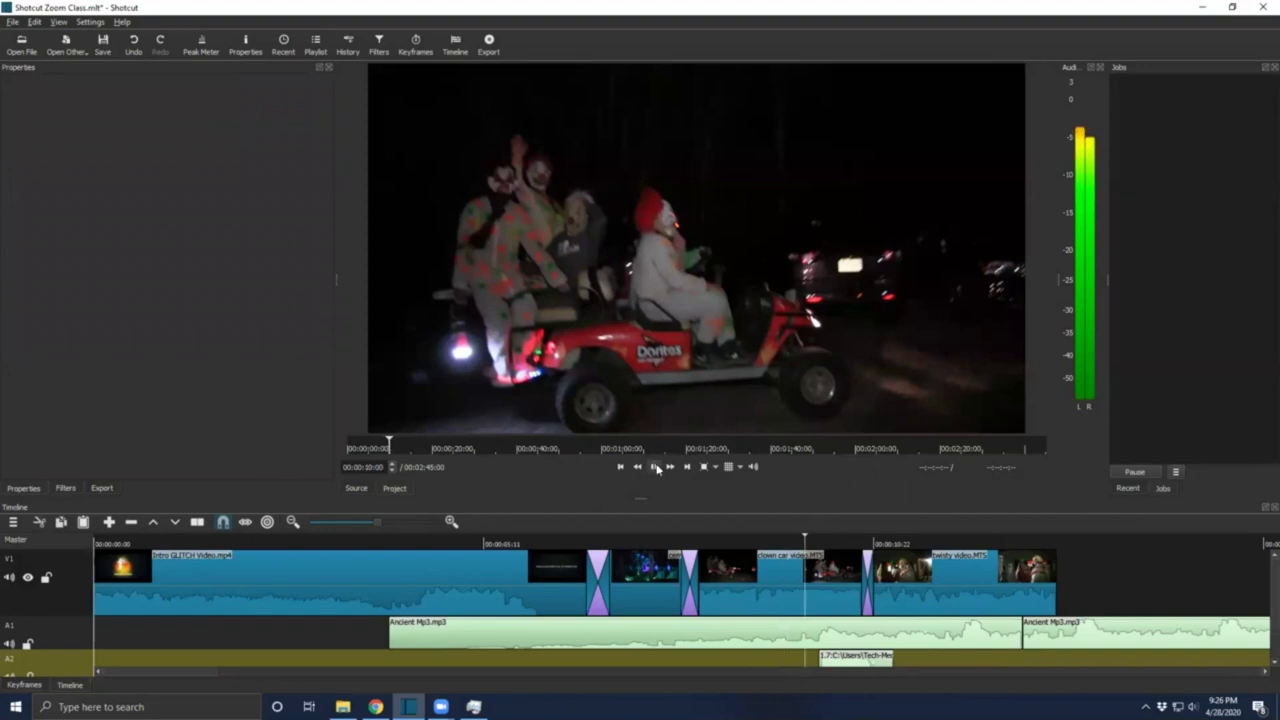
left_click(656, 467)
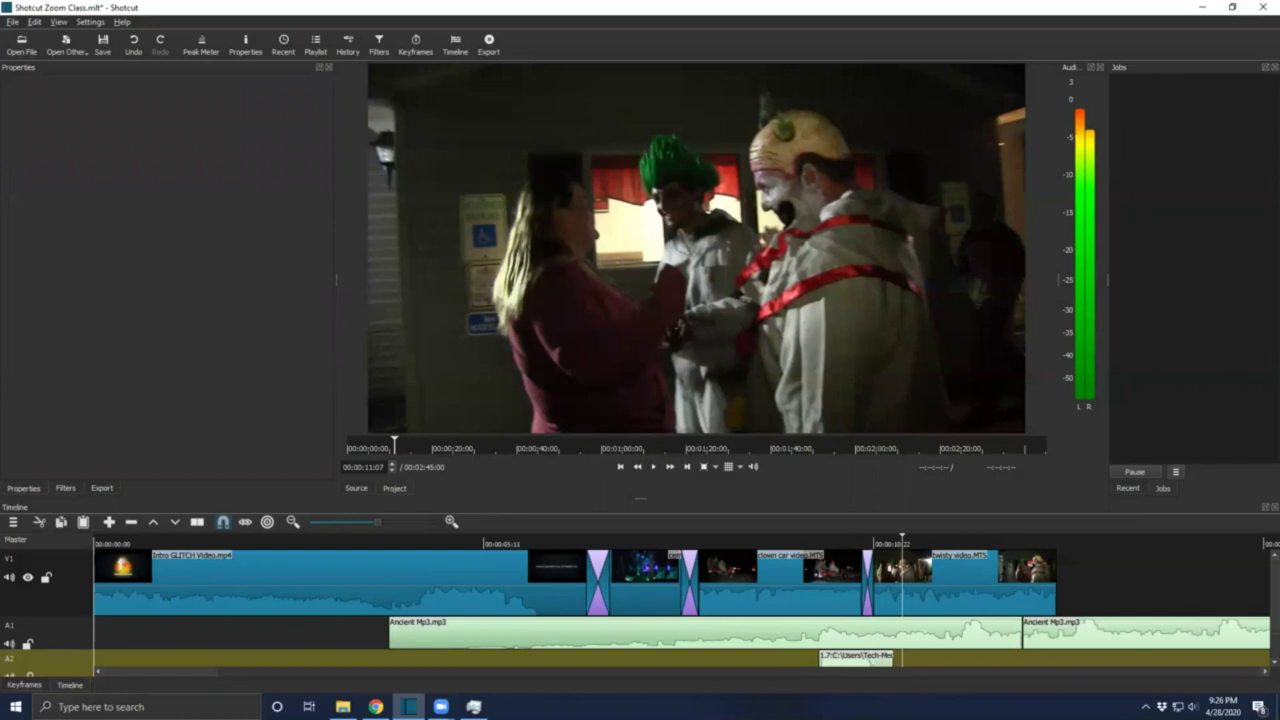
Open the cemetery video from the Zoom Shotcut Class folder in Shotcut's source player.
left_click(343, 707)
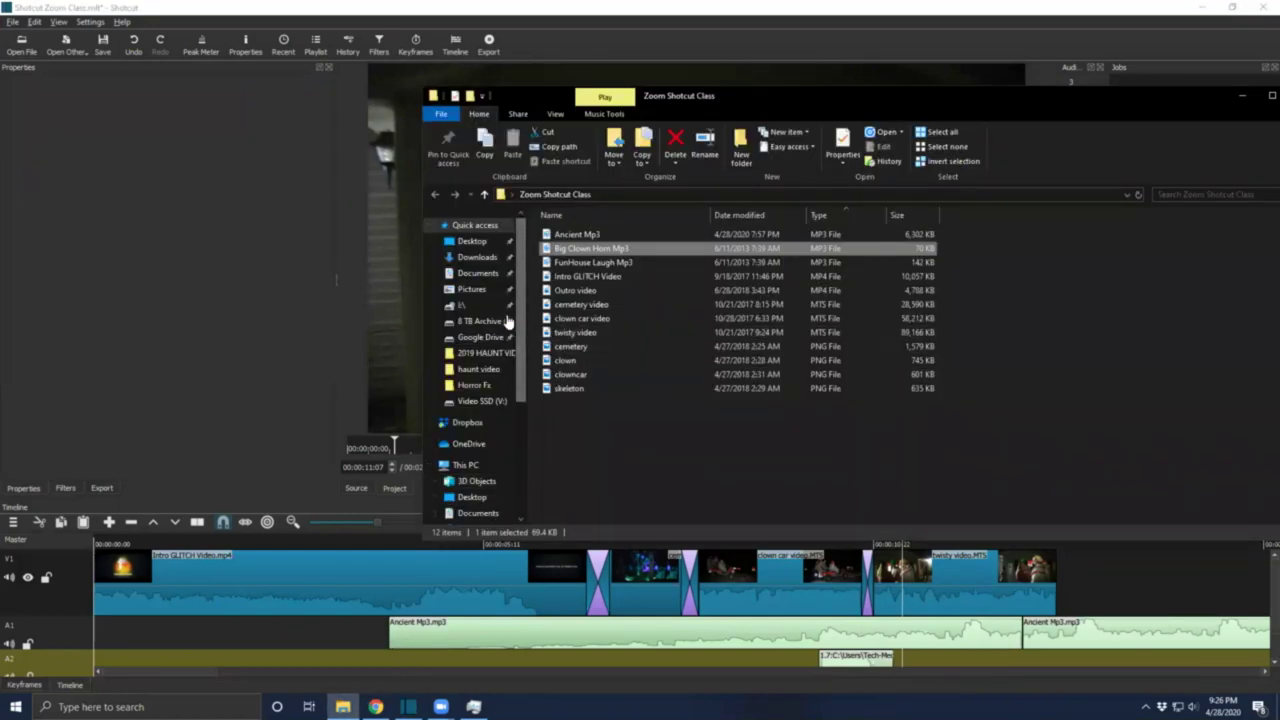
left_click(620, 304)
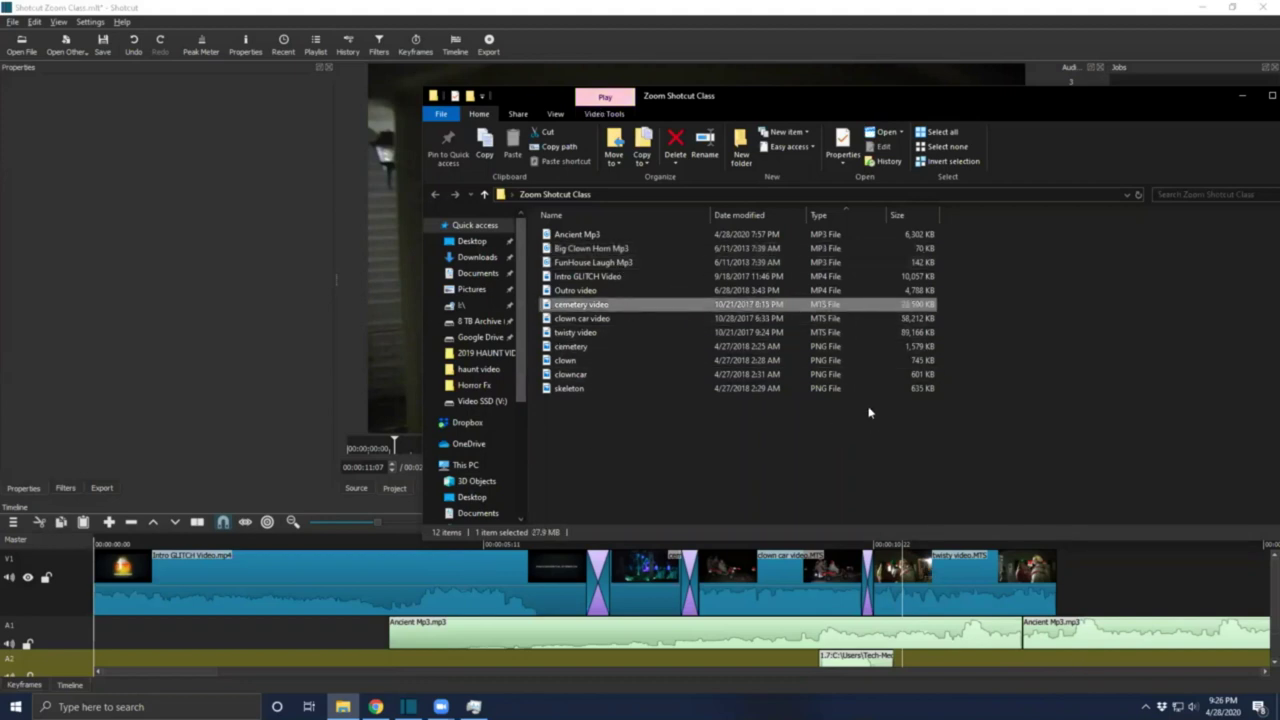
left_click_drag(620, 308, 381, 263)
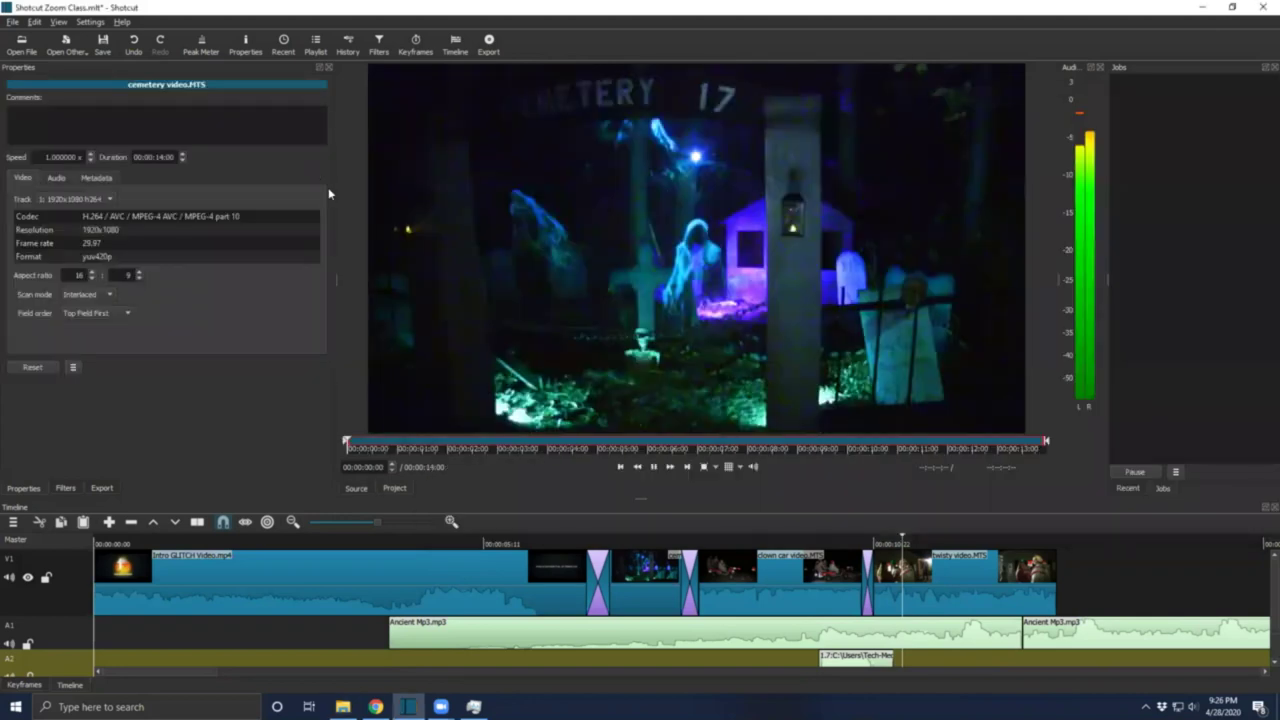
Trim the end of the cemetery video to leave about 5 seconds and add it to V1 after the twisty video.
left_click(655, 467)
left_click_drag(1047, 442, 589, 443)
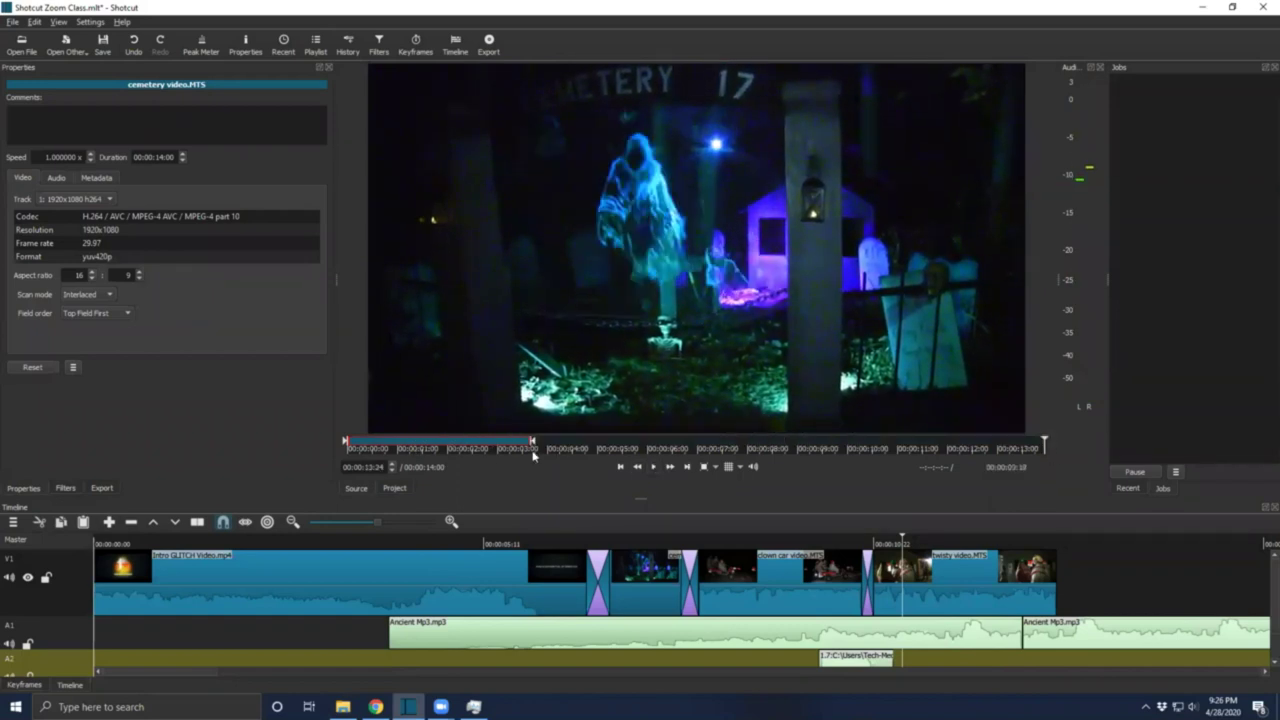
left_click_drag(545, 228, 1115, 596)
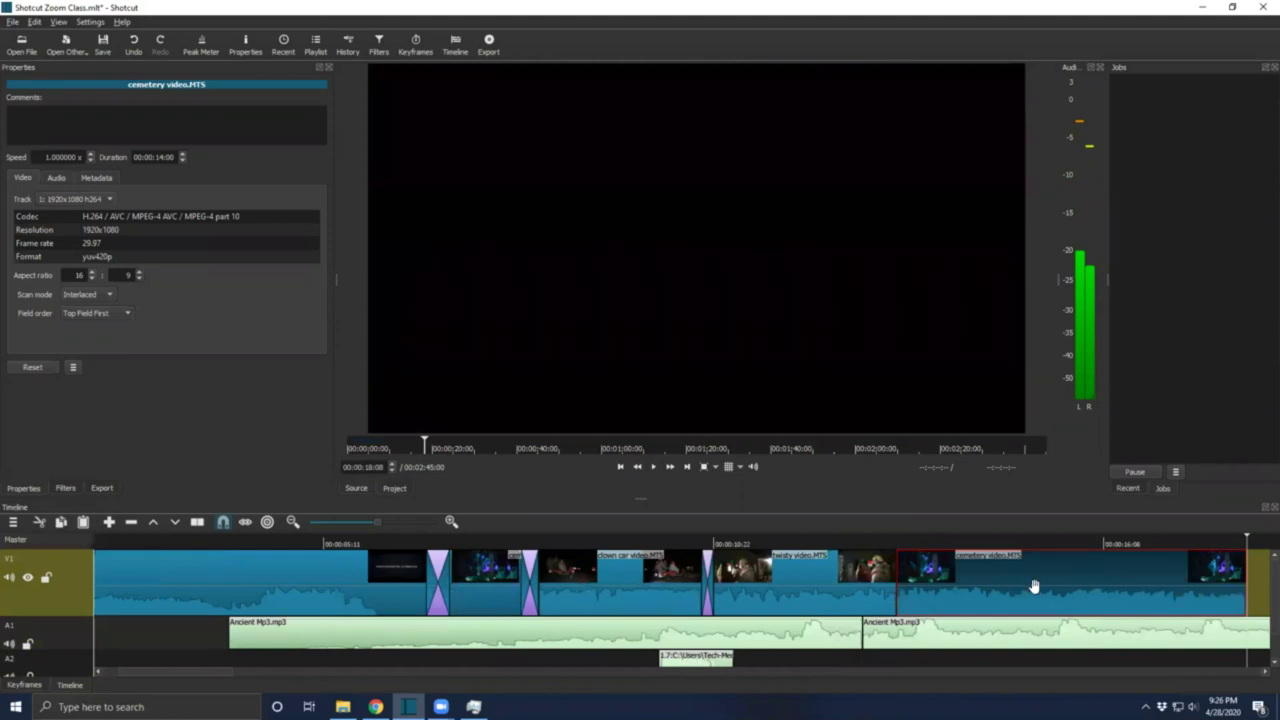
Remove the transition at the end of the intro and cut the cemetery.png image clip from V1.
left_click(438, 575)
right_click(438, 577)
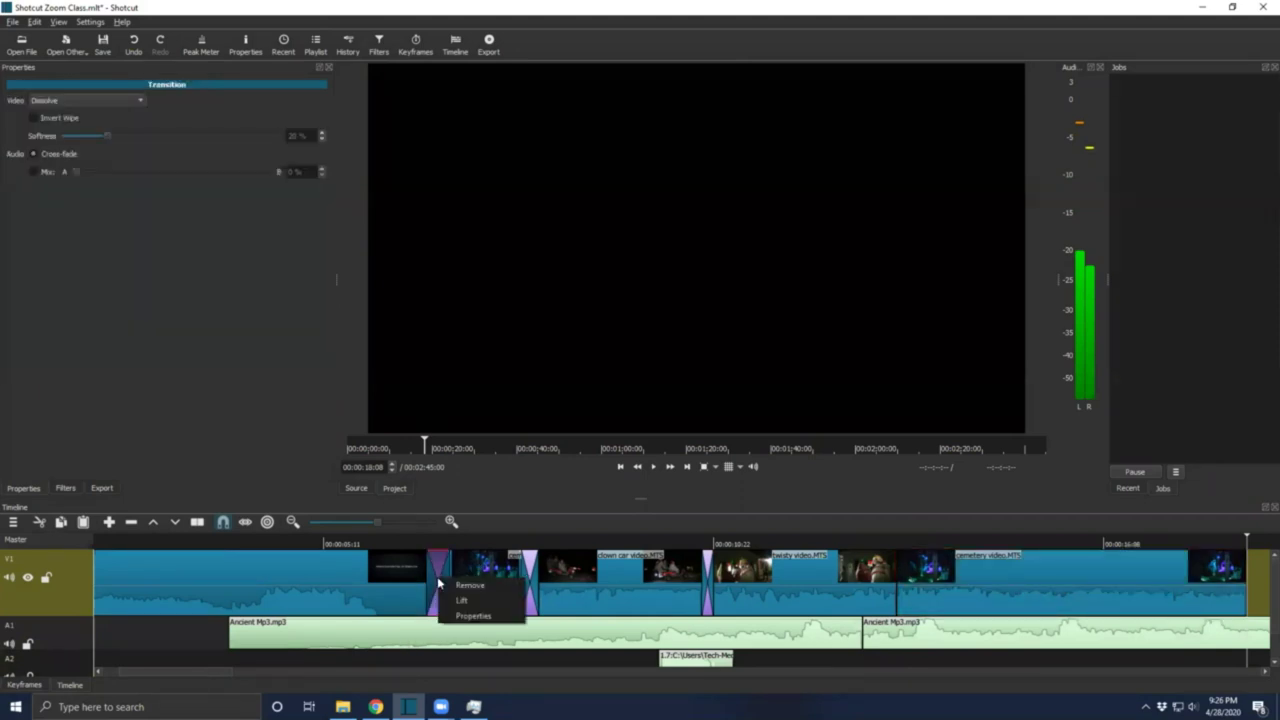
left_click(481, 586)
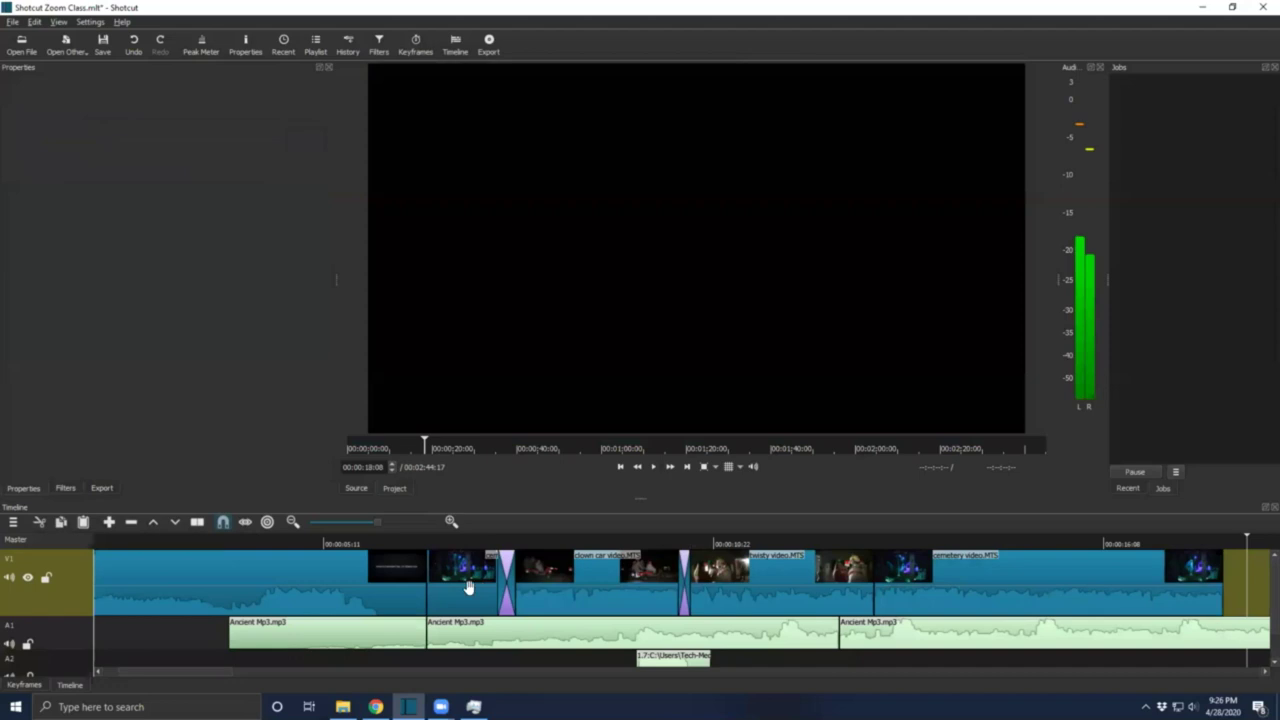
left_click(462, 572)
right_click(463, 574)
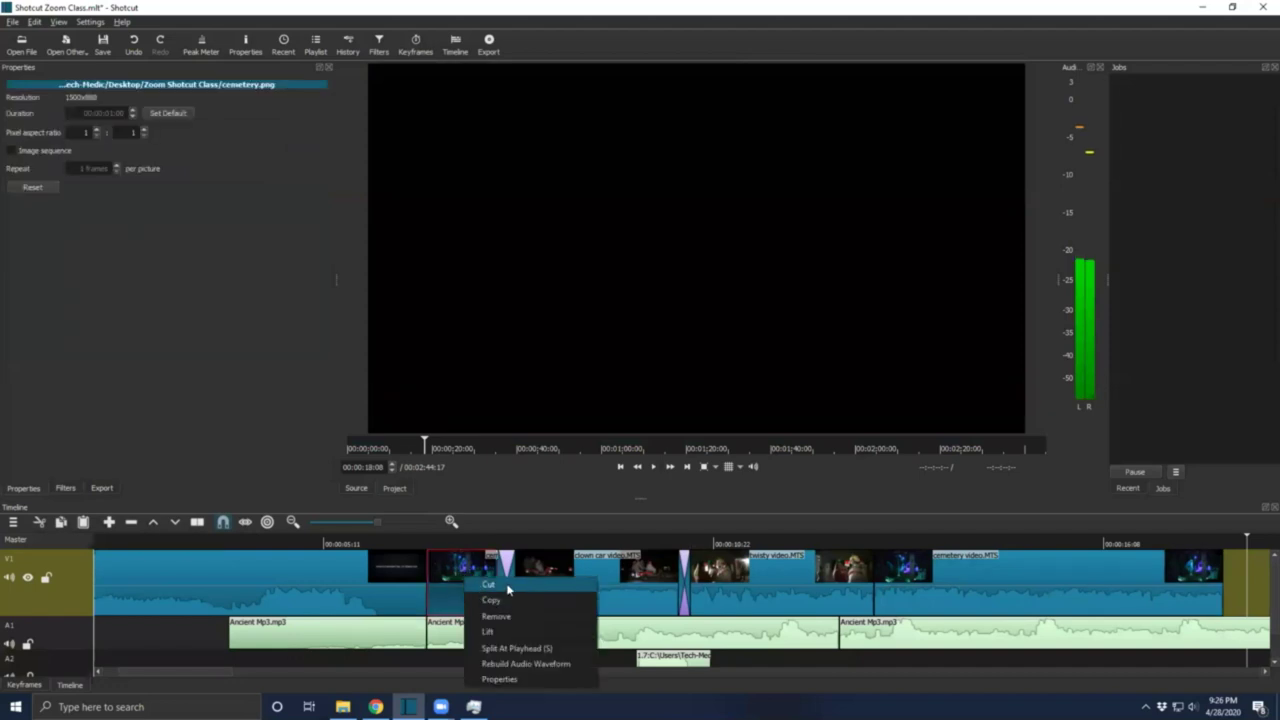
left_click(507, 588)
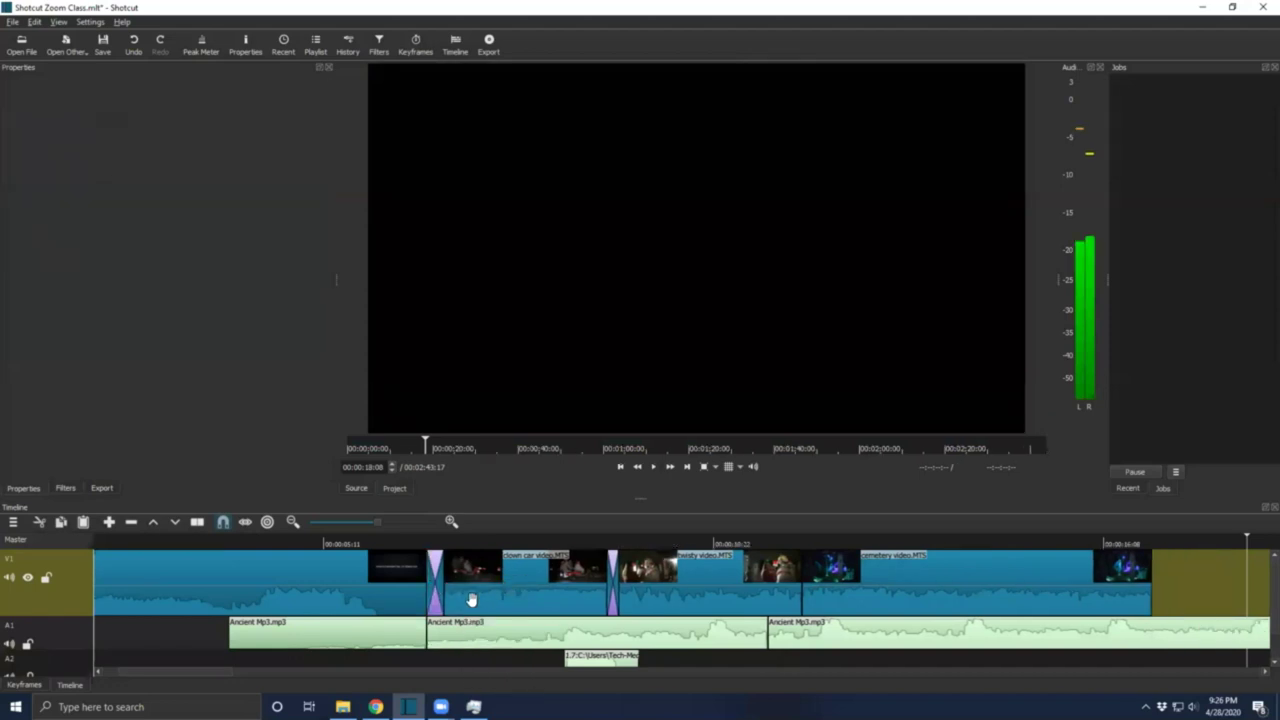
Try removing the transition between the intro and the clown car video, and undo the removal.
left_click(435, 578)
right_click(437, 580)
left_click(468, 597)
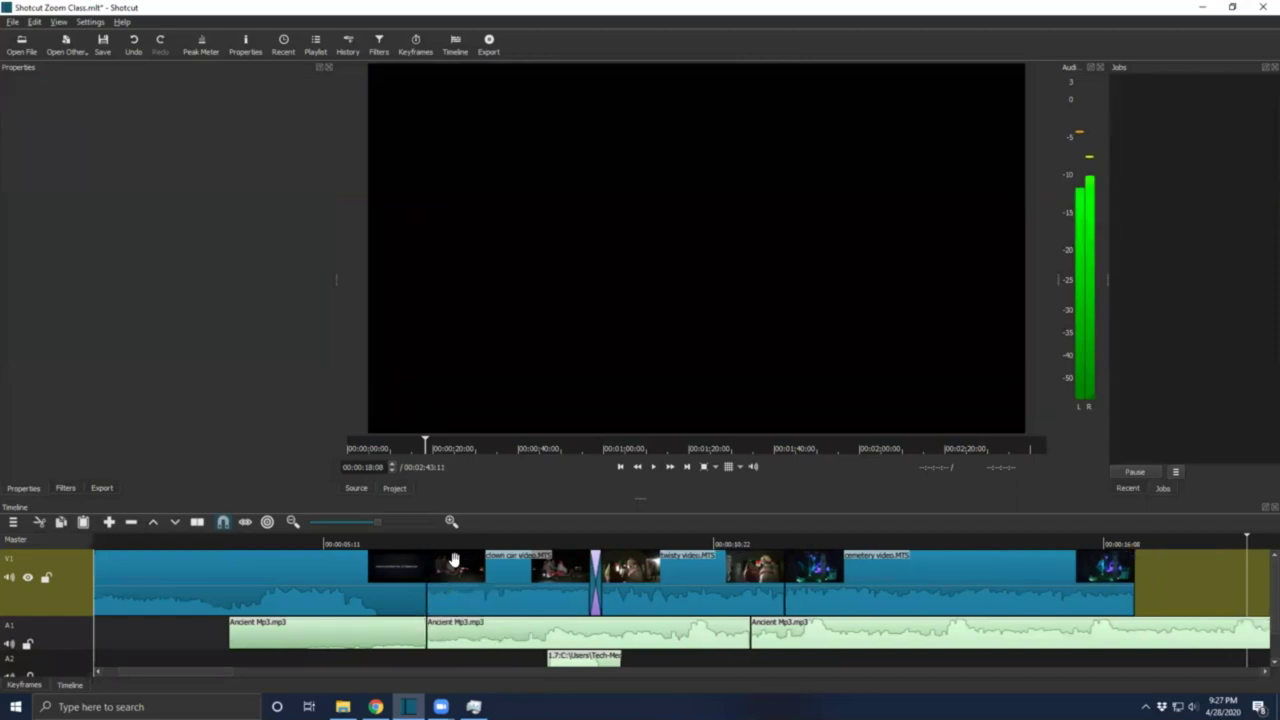
key("ctrl+z")
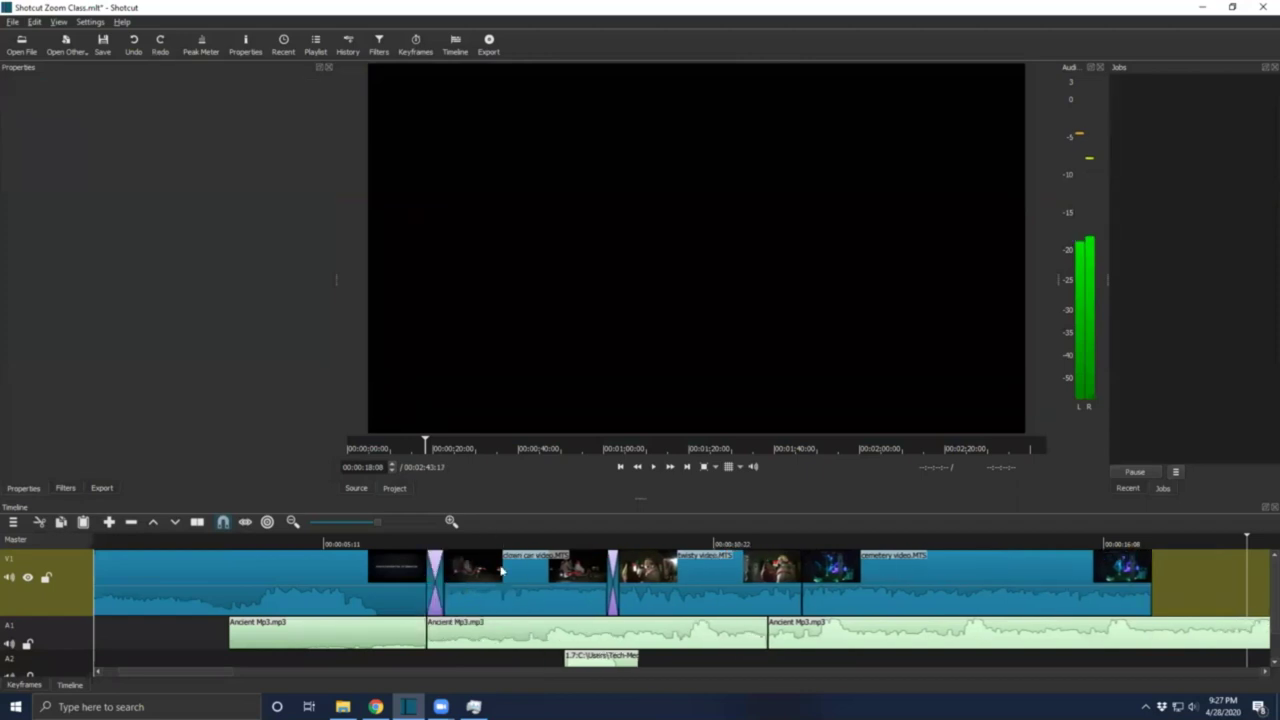
Play back and scrub through the transition between the intro and the clown car video.
left_click(404, 543)
left_click(654, 467)
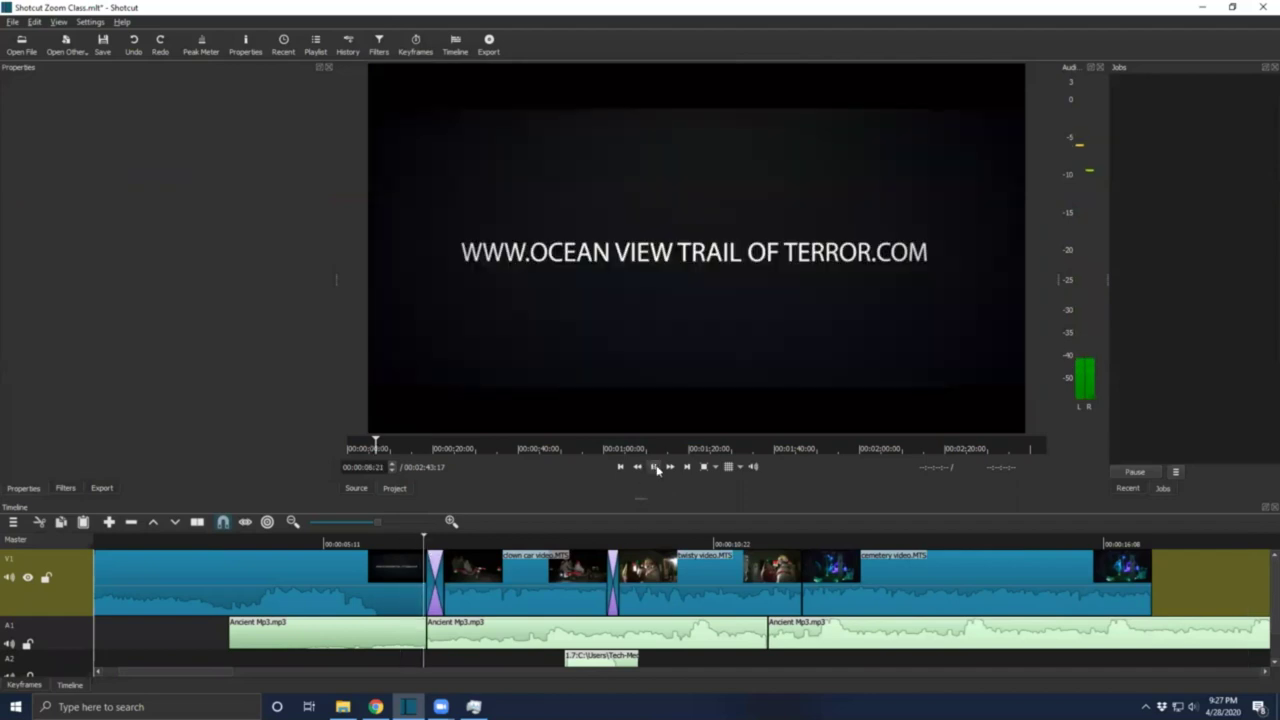
left_click(655, 467)
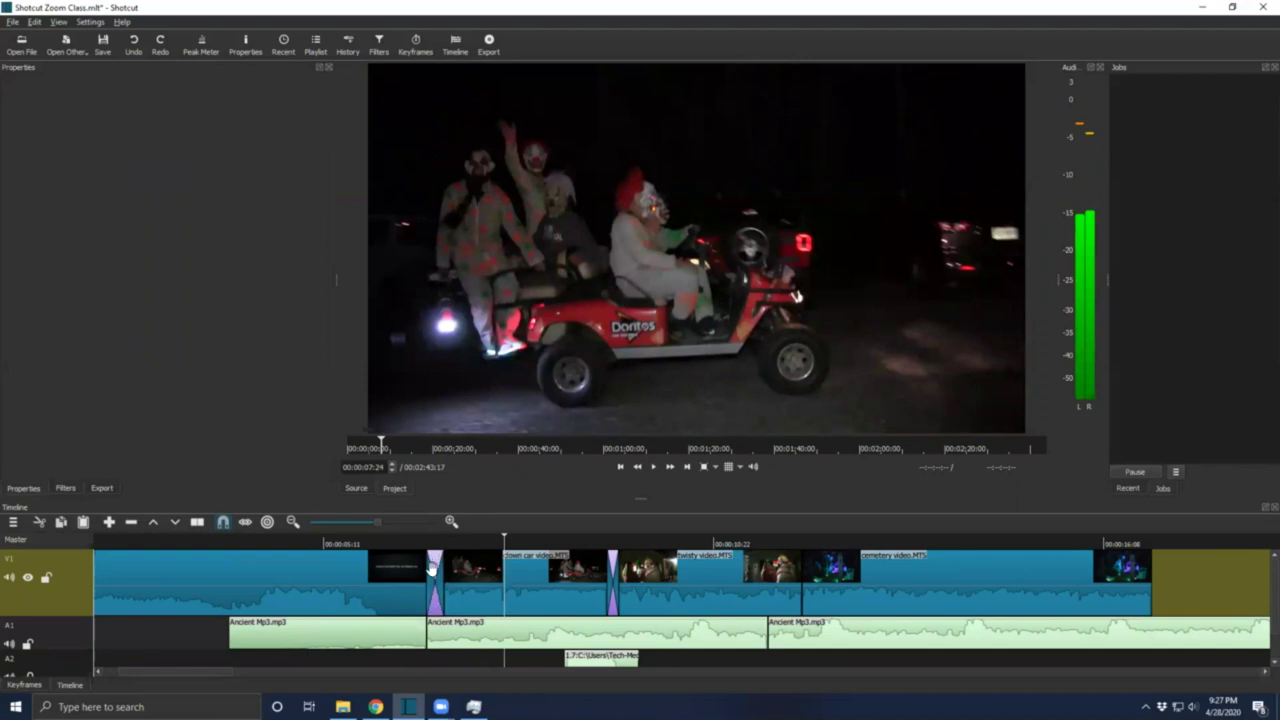
left_click(430, 545)
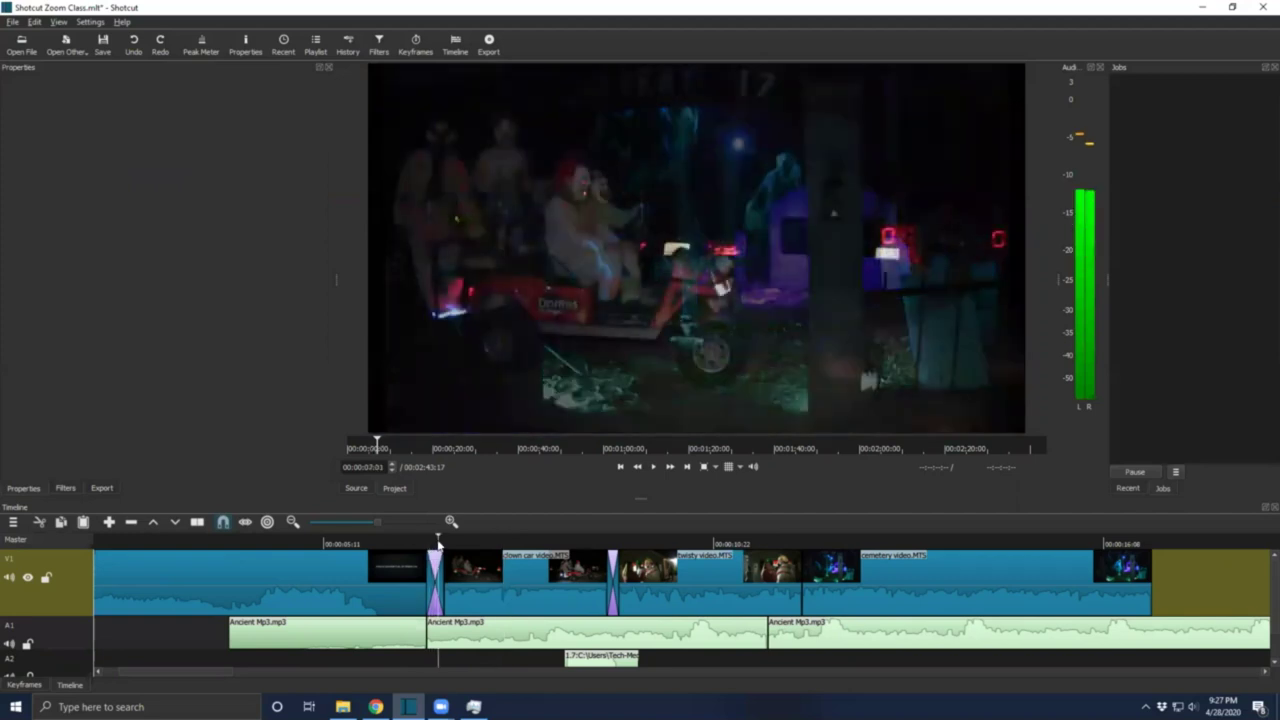
left_click(416, 545)
left_click(445, 545)
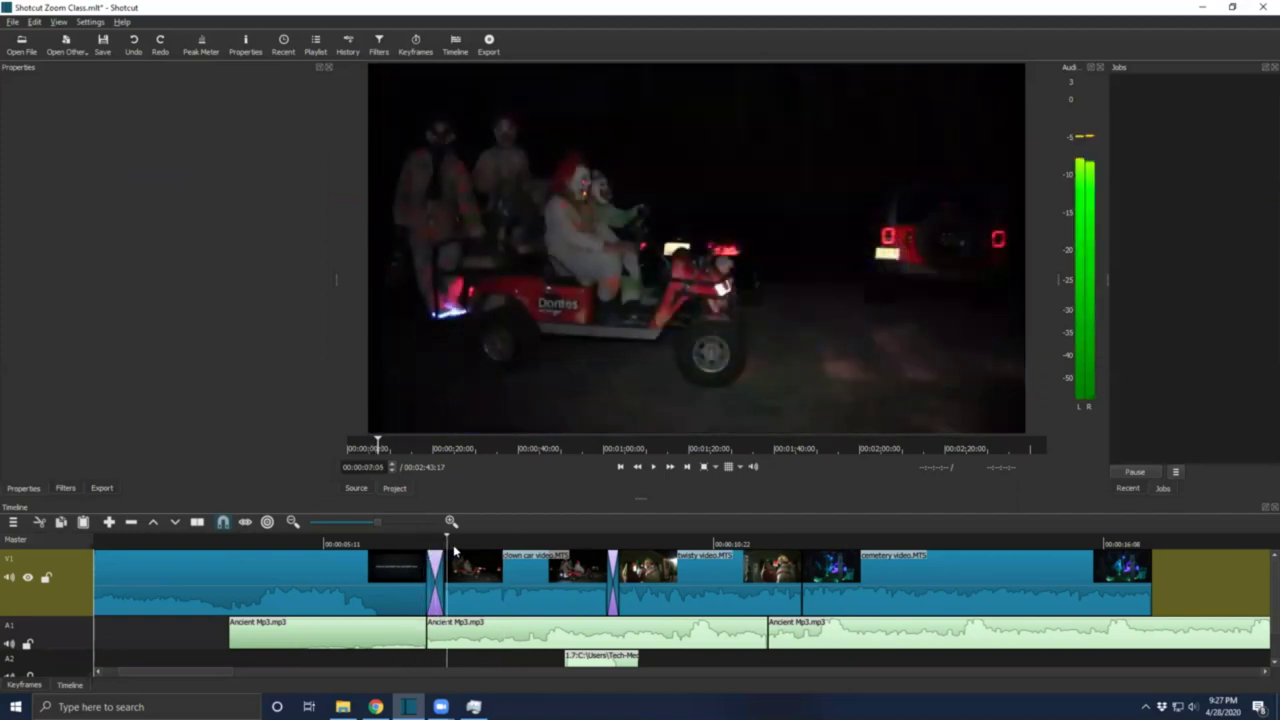
left_click(416, 545)
left_click_drag(416, 545, 459, 545)
Replace the intro-to-clown-car transition by removing it and overlapping the two clips, and close the gap before the twisty video.
left_click(431, 578)
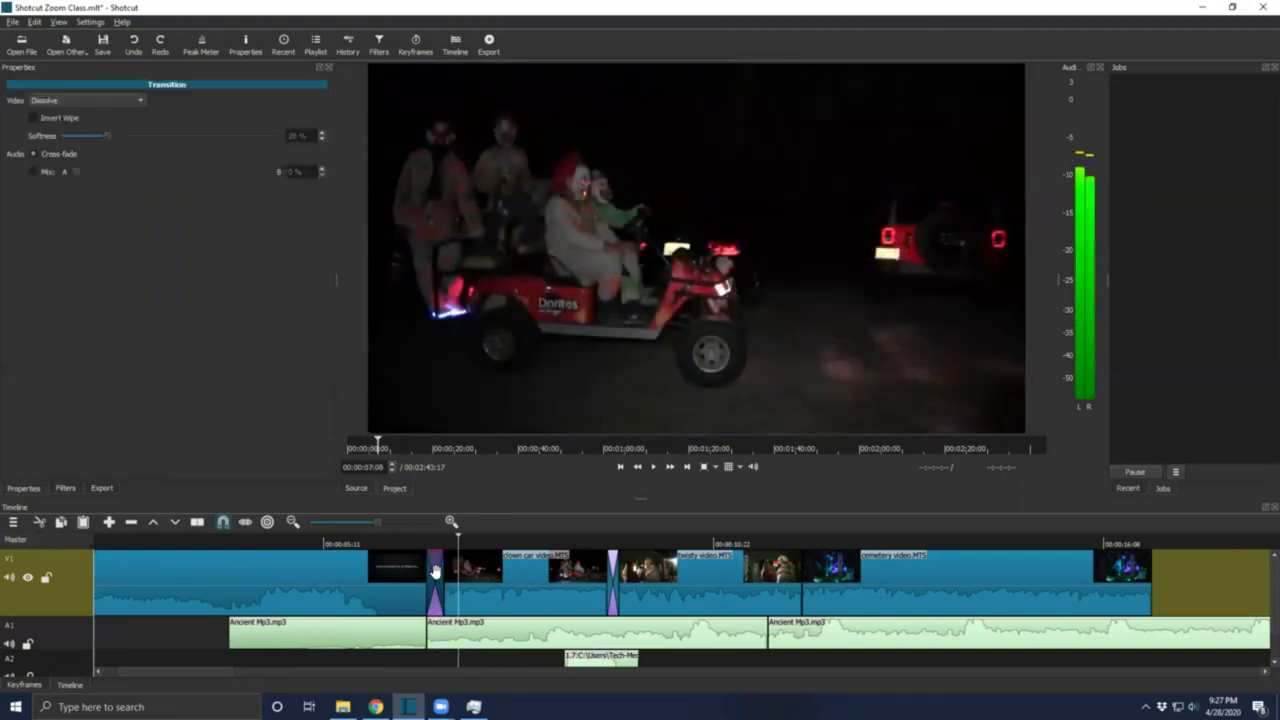
right_click(436, 576)
left_click(448, 579)
mouse_move(488, 577)
left_mouse_down()
mouse_move(457, 577)
mouse_move(489, 579)
left_mouse_up()
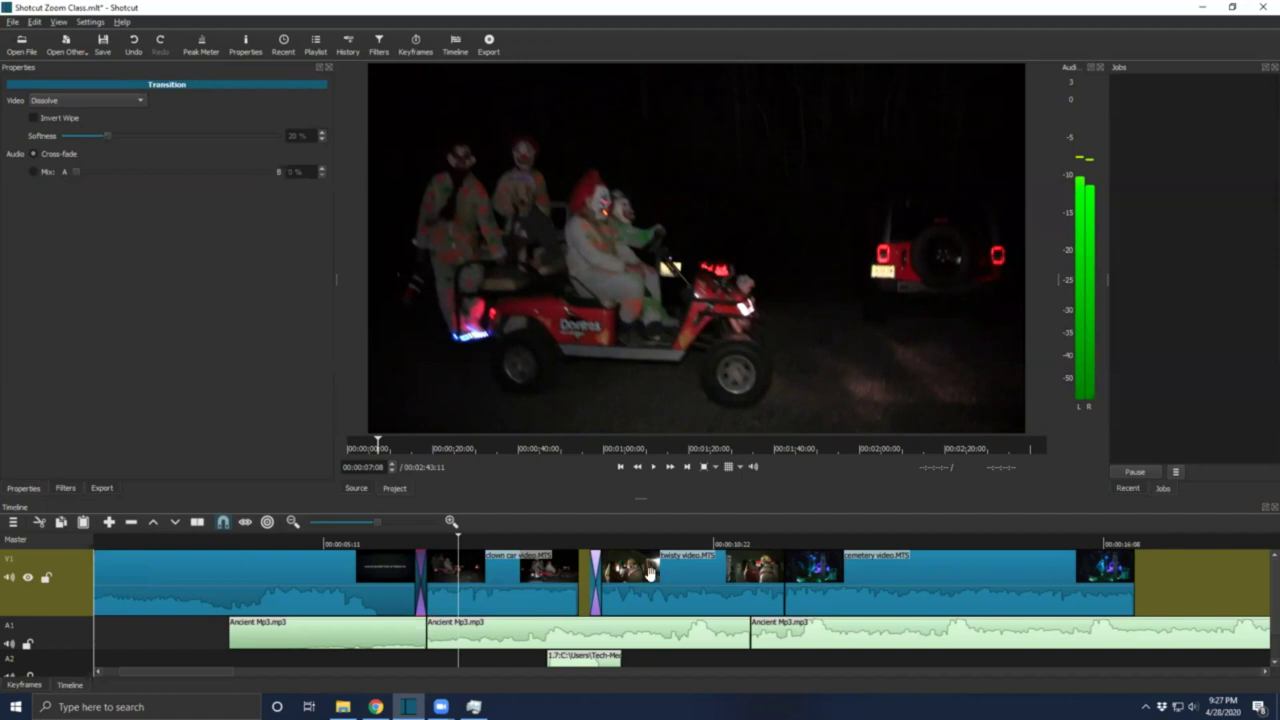
left_click_drag(583, 578, 586, 580)
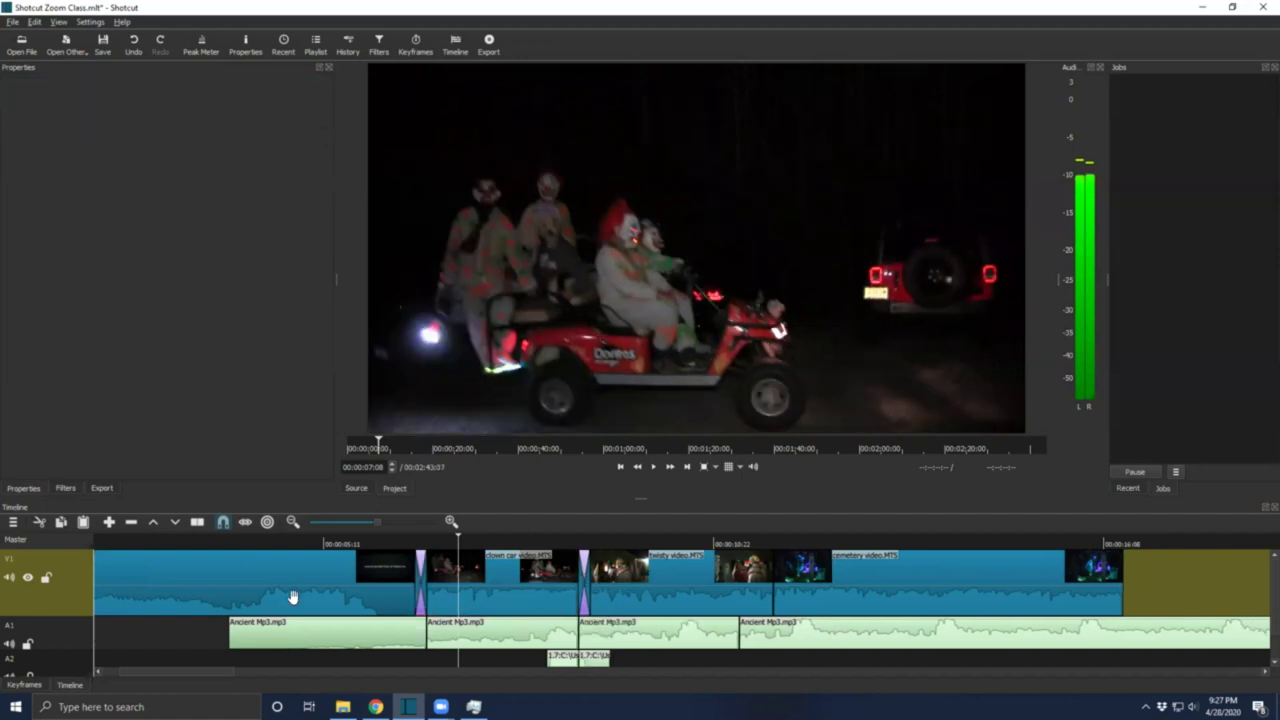
Play back the V1 sequence from the end of the intro into the cemetery video.
key("minus")
left_click(372, 544)
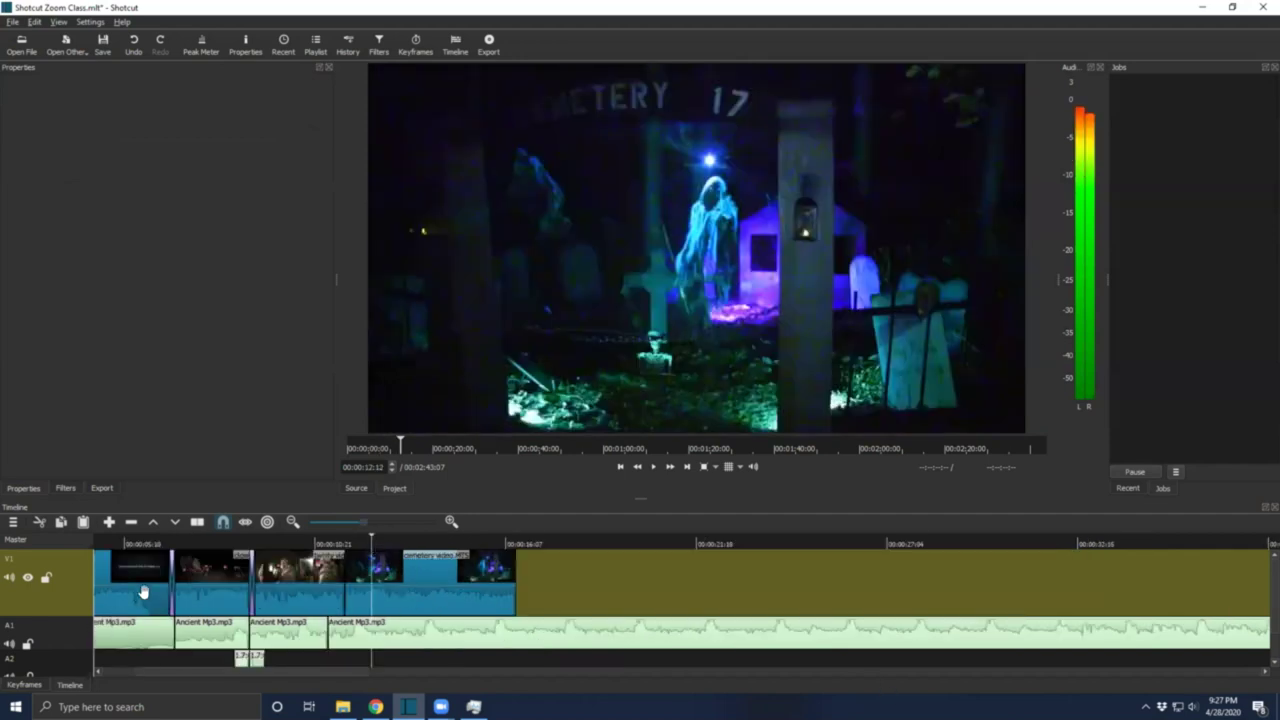
left_click(138, 546)
left_click(656, 467)
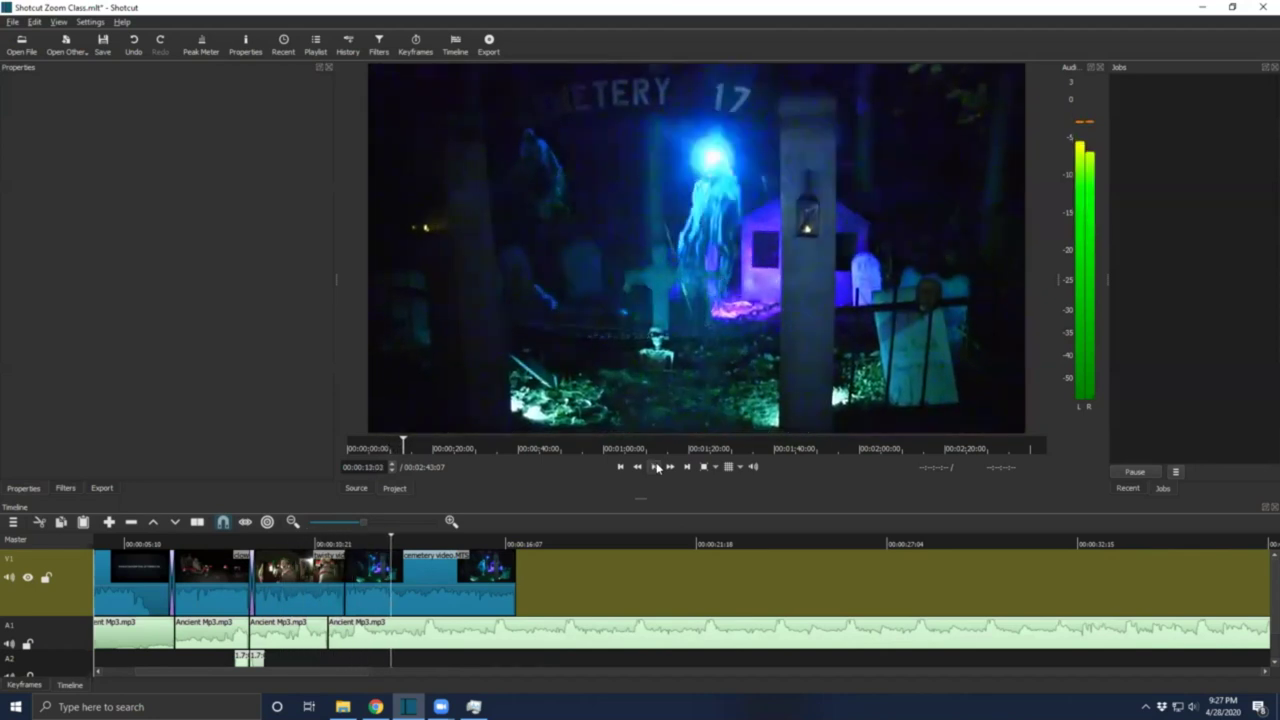
left_click(657, 467)
Overlap the cemetery video with the end of the twisty video to create a transition, and insert a video track above V1.
mouse_move(415, 598)
left_mouse_down()
mouse_move(400, 600)
mouse_move(405, 591)
left_mouse_up()
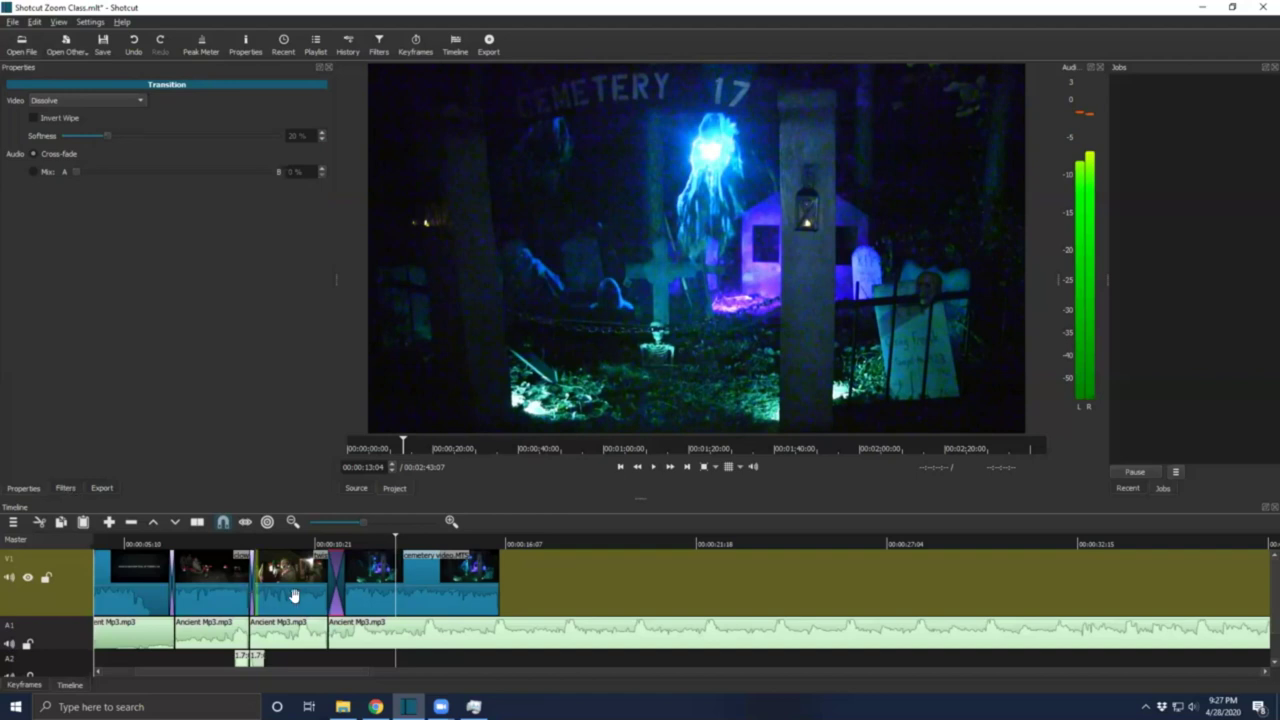
left_click_drag(345, 677, 3, 545)
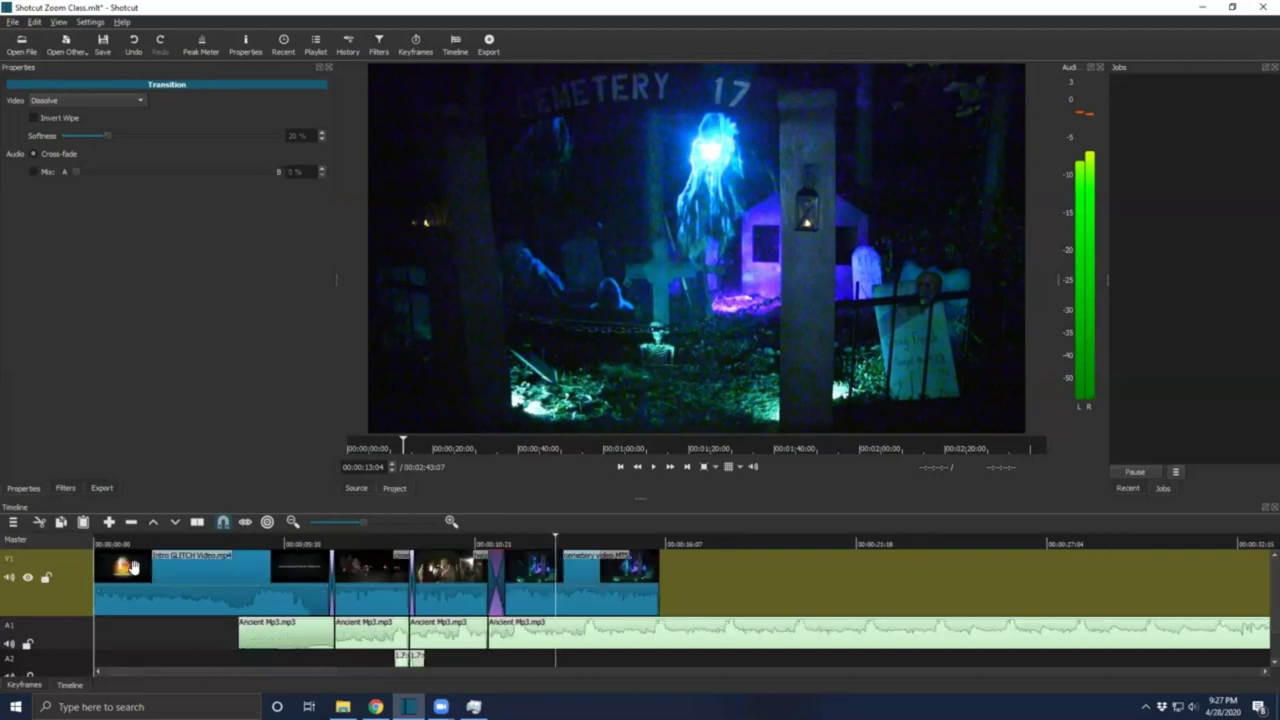
right_click(69, 598)
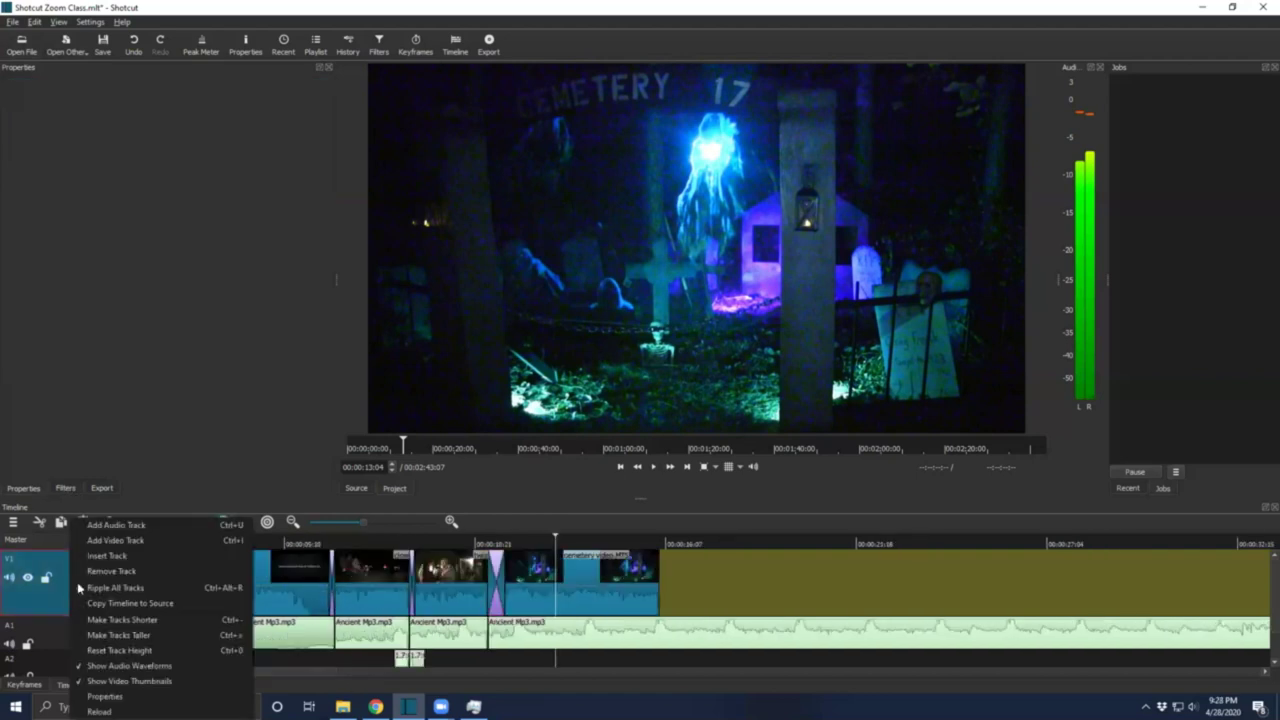
left_click(104, 558)
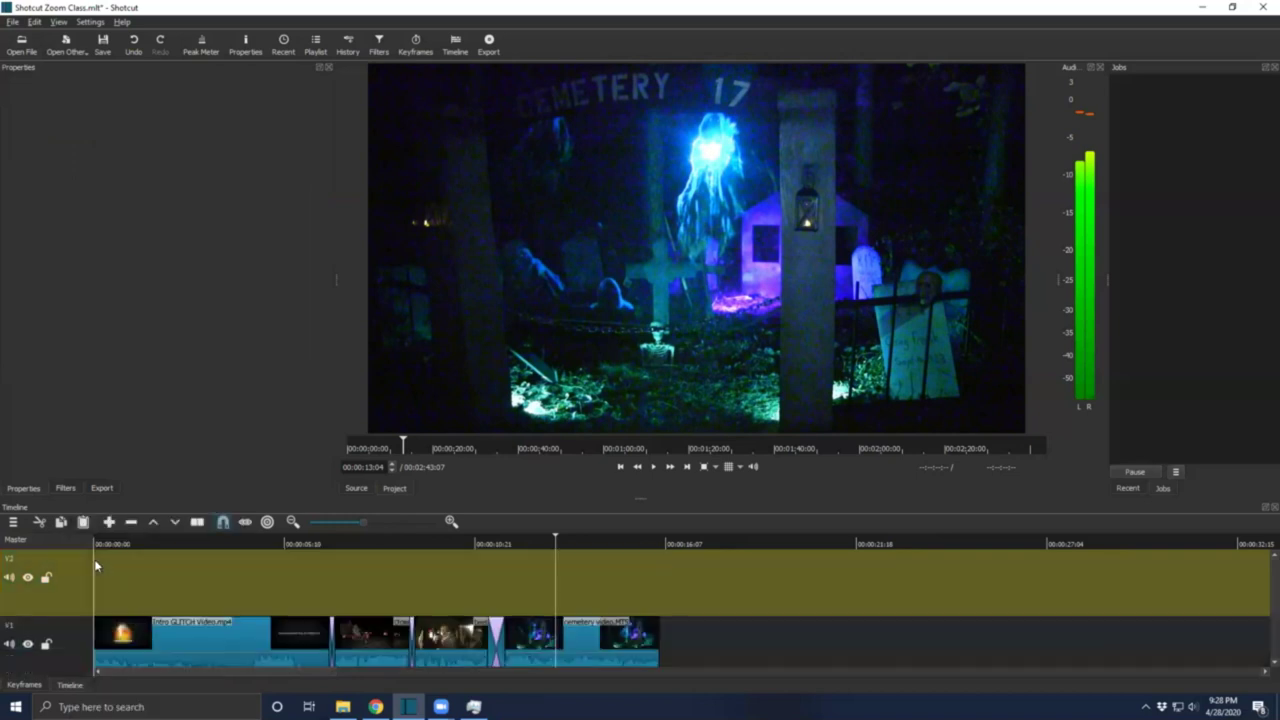
Copy the cemetery video clip on V1.
left_click(592, 636)
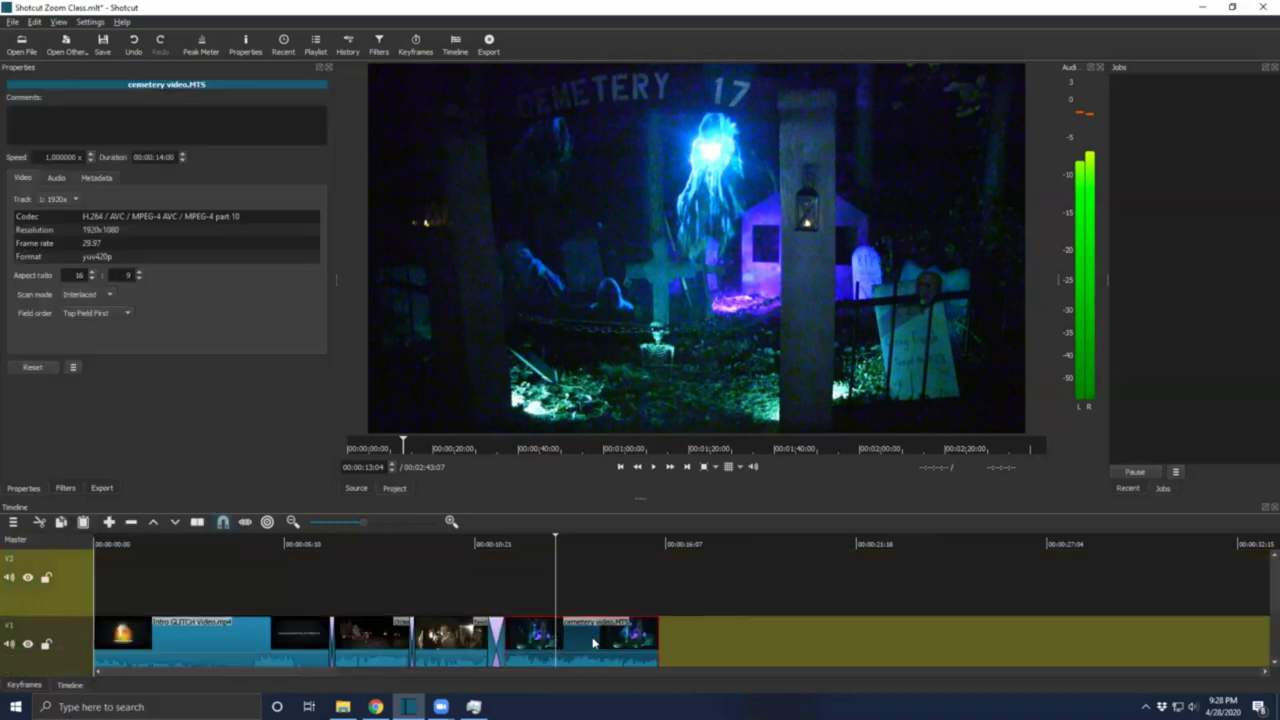
right_click(593, 636)
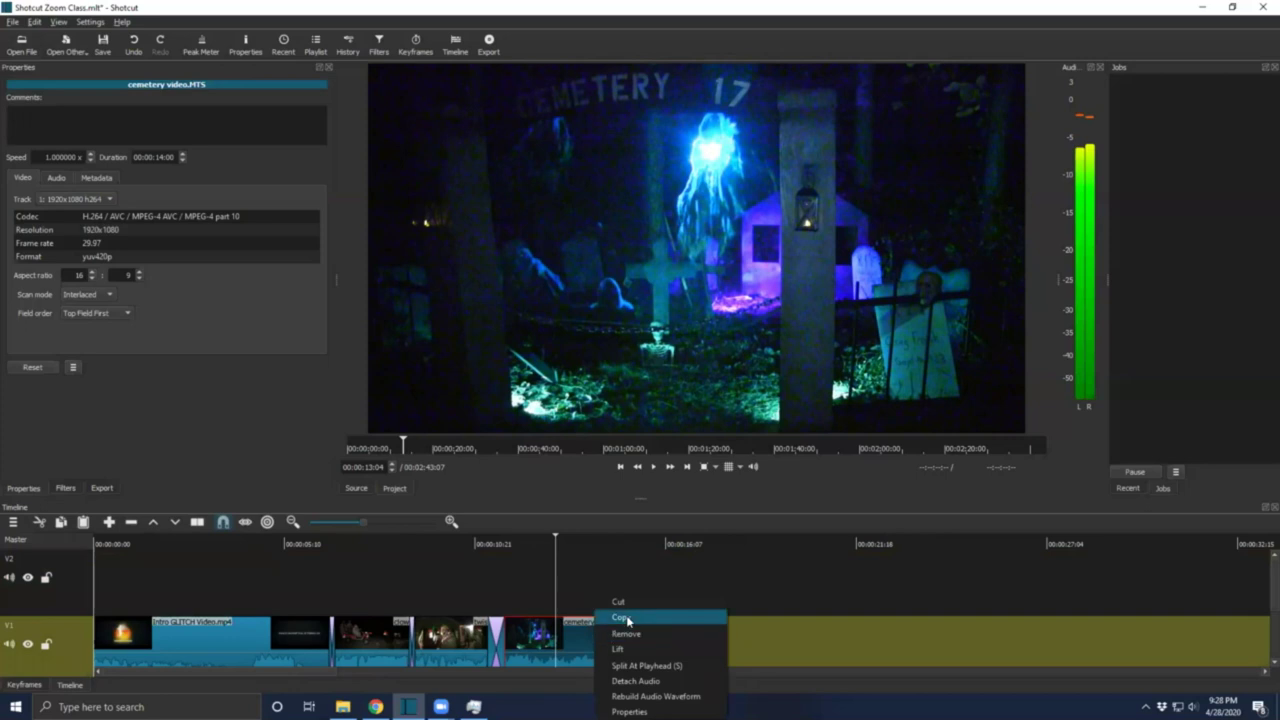
left_click(627, 619)
Try pasting the copied cemetery video onto V2 above the V1 cemetery video, with the playhead at 00:00:12:02.
left_click(591, 575)
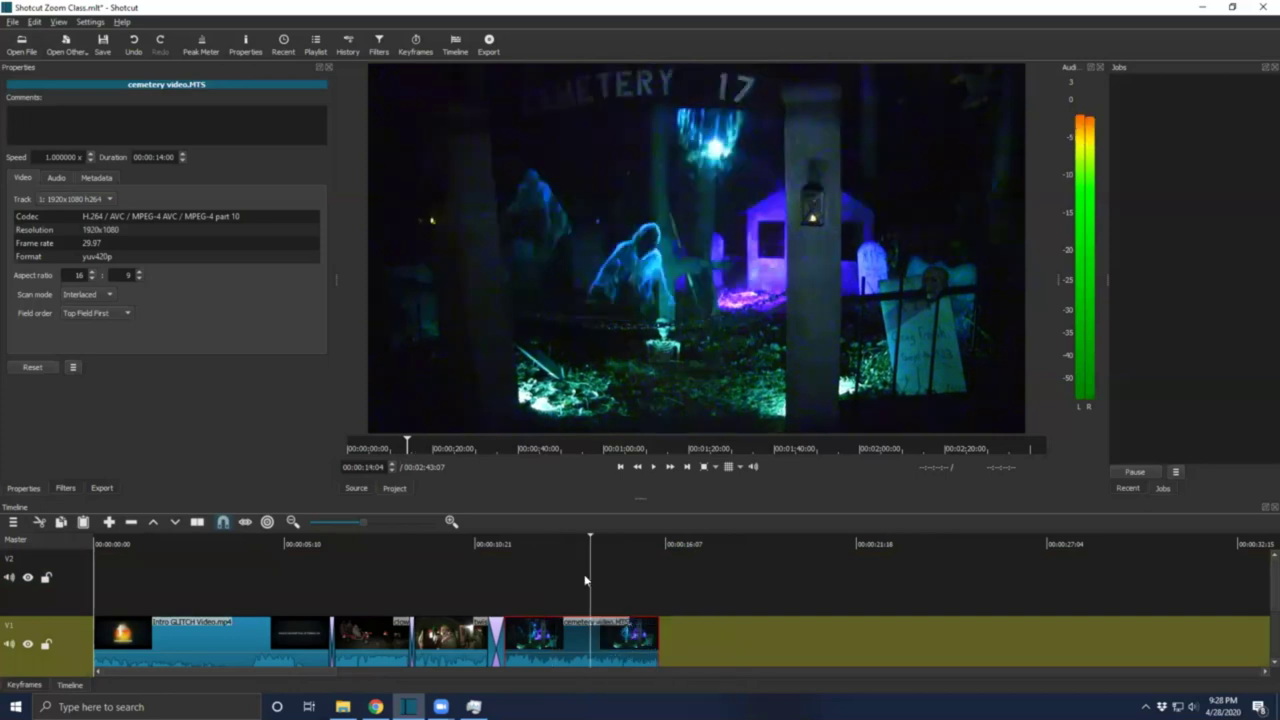
left_click(505, 583)
right_click(533, 570)
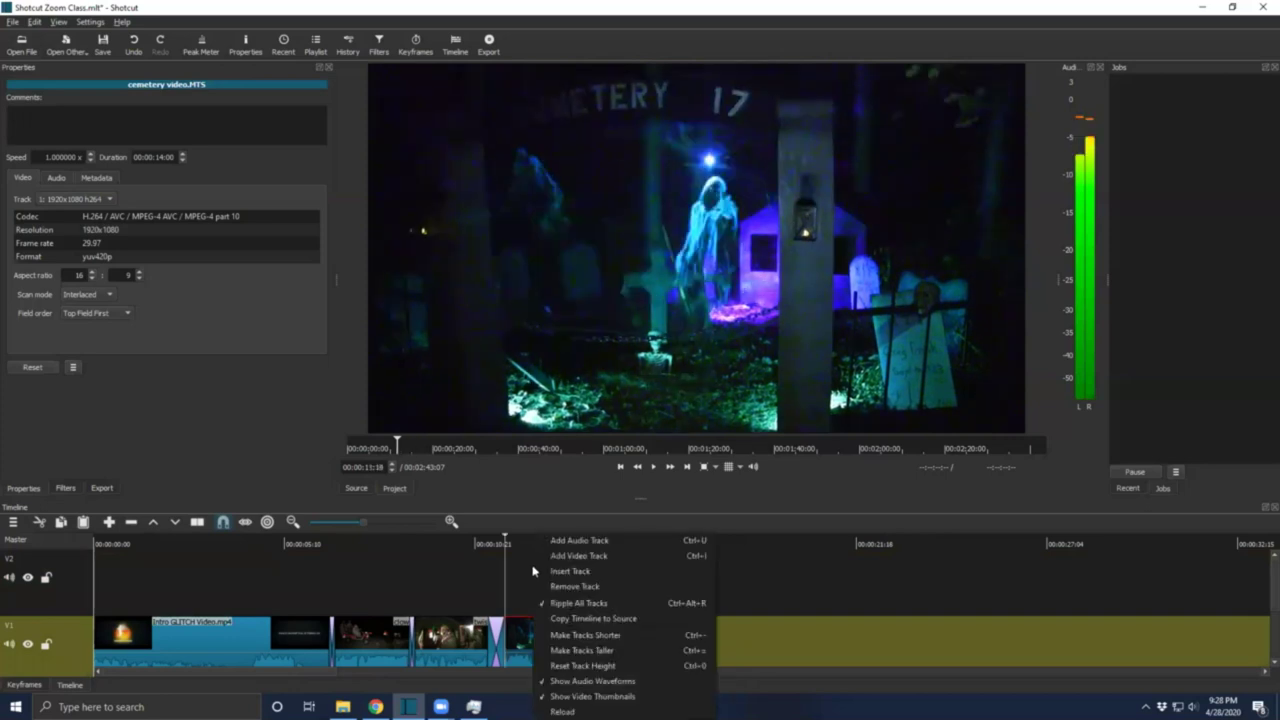
left_click(516, 586)
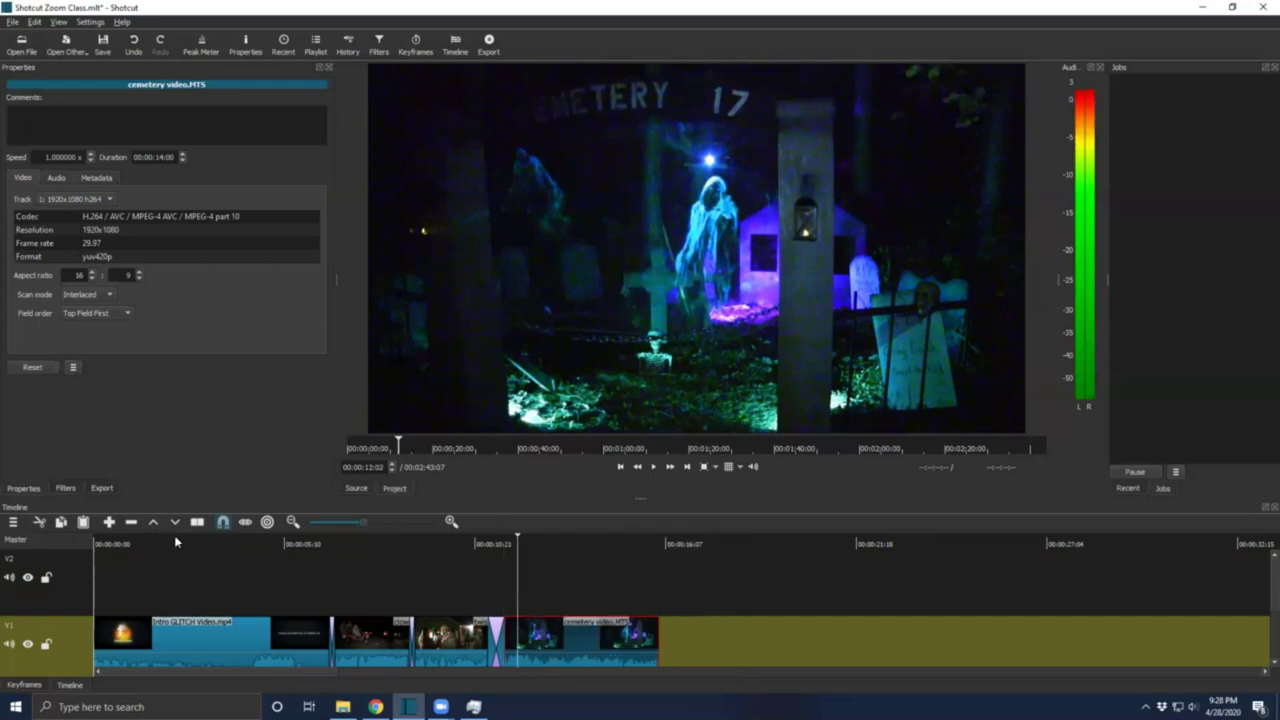
left_click(66, 591)
right_click(587, 580)
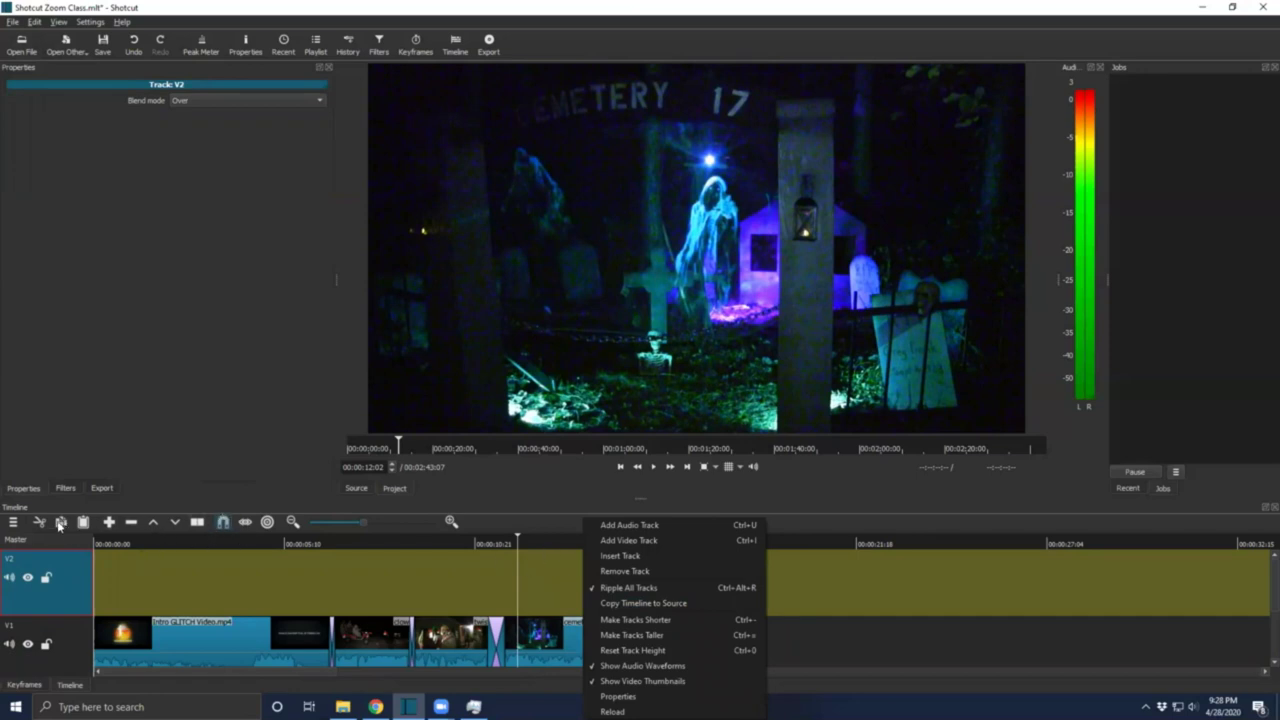
key("Escape")
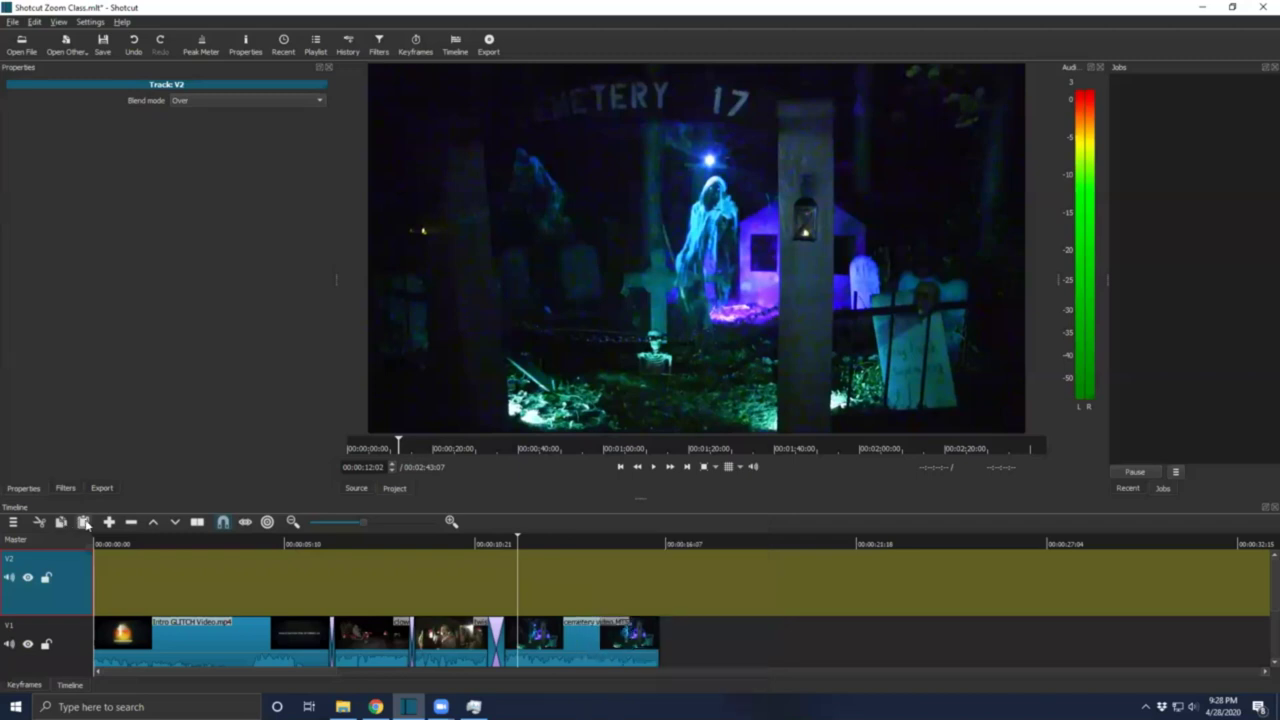
Try moving the V1 cemetery video back beneath the pasted V2 copy, and undo the move and the paste.
left_click_drag(576, 639, 589, 632)
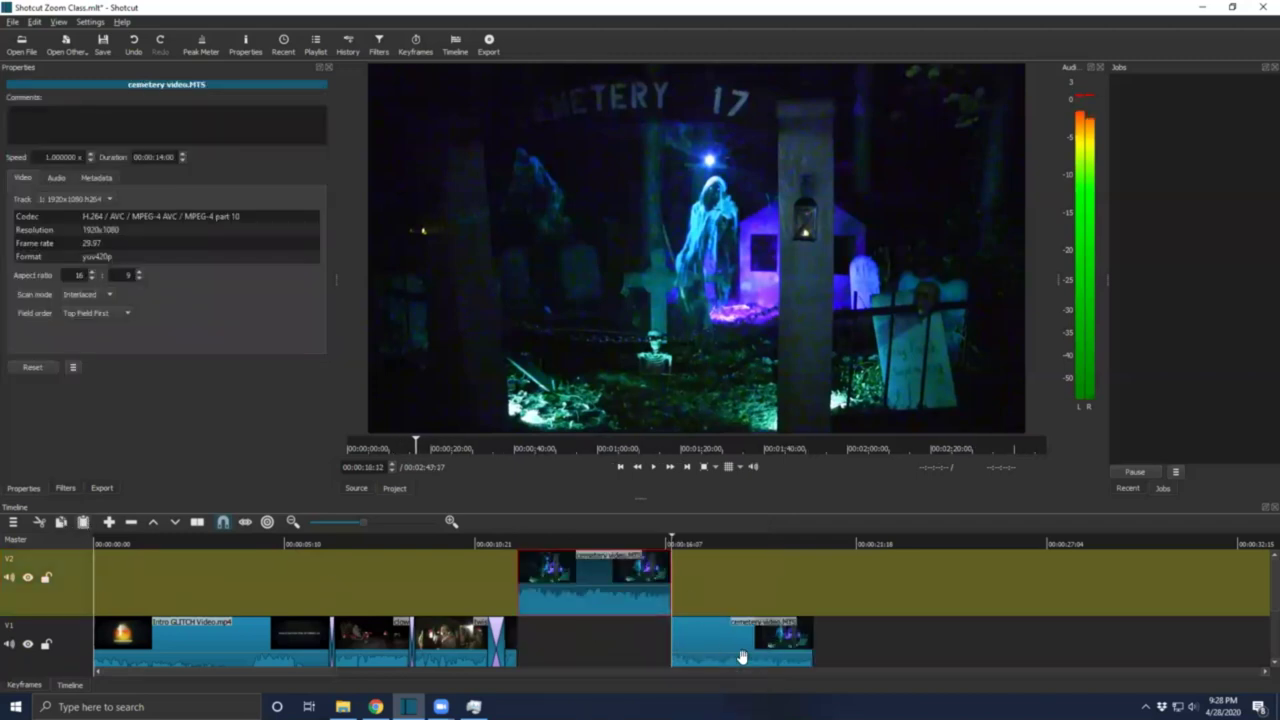
left_click_drag(713, 658, 577, 653)
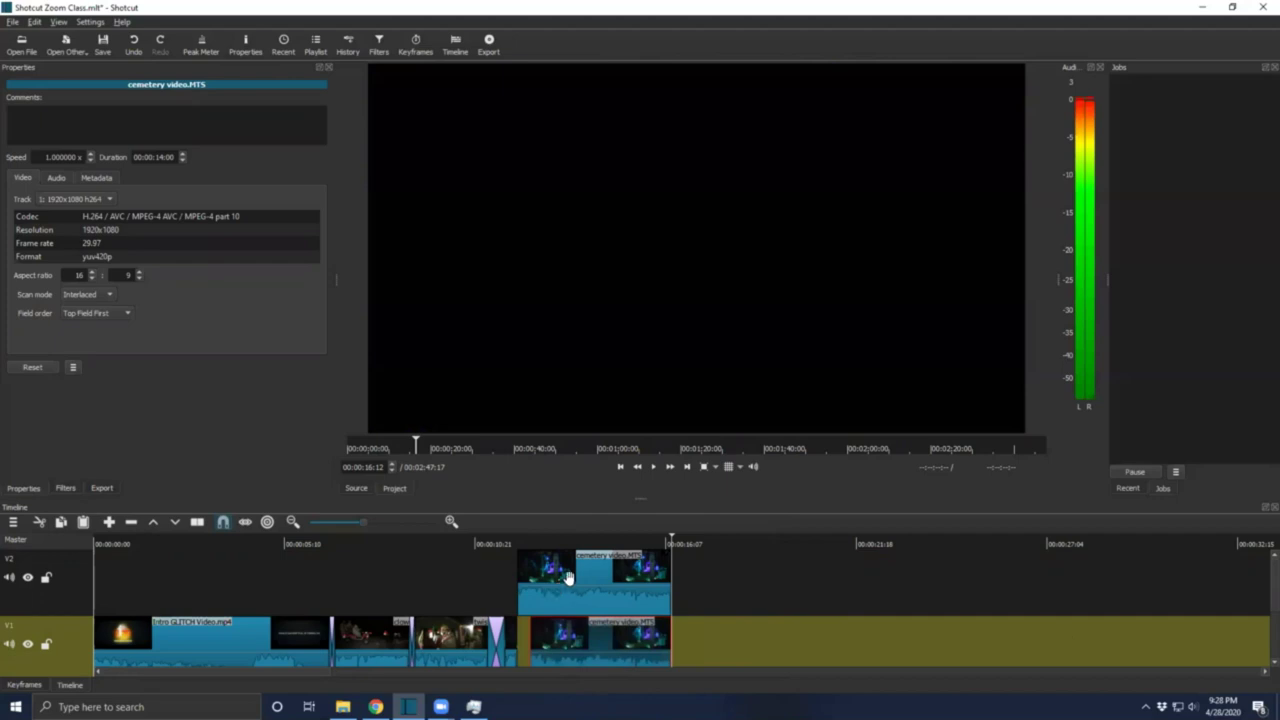
key("ctrl+z")
key("ctrl+z")
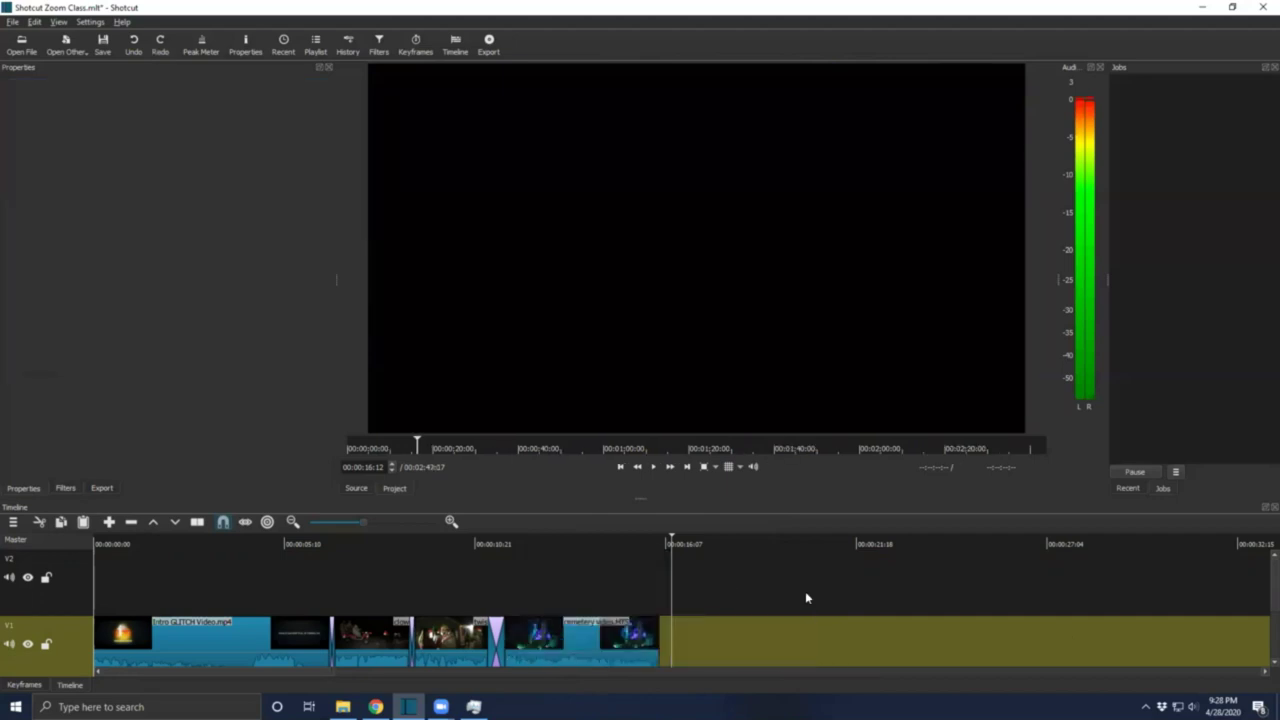
Remove the transition between the twisty and cemetery videos on V1 and place the two clips end to end.
left_click(497, 612)
right_click(497, 614)
left_click(518, 621)
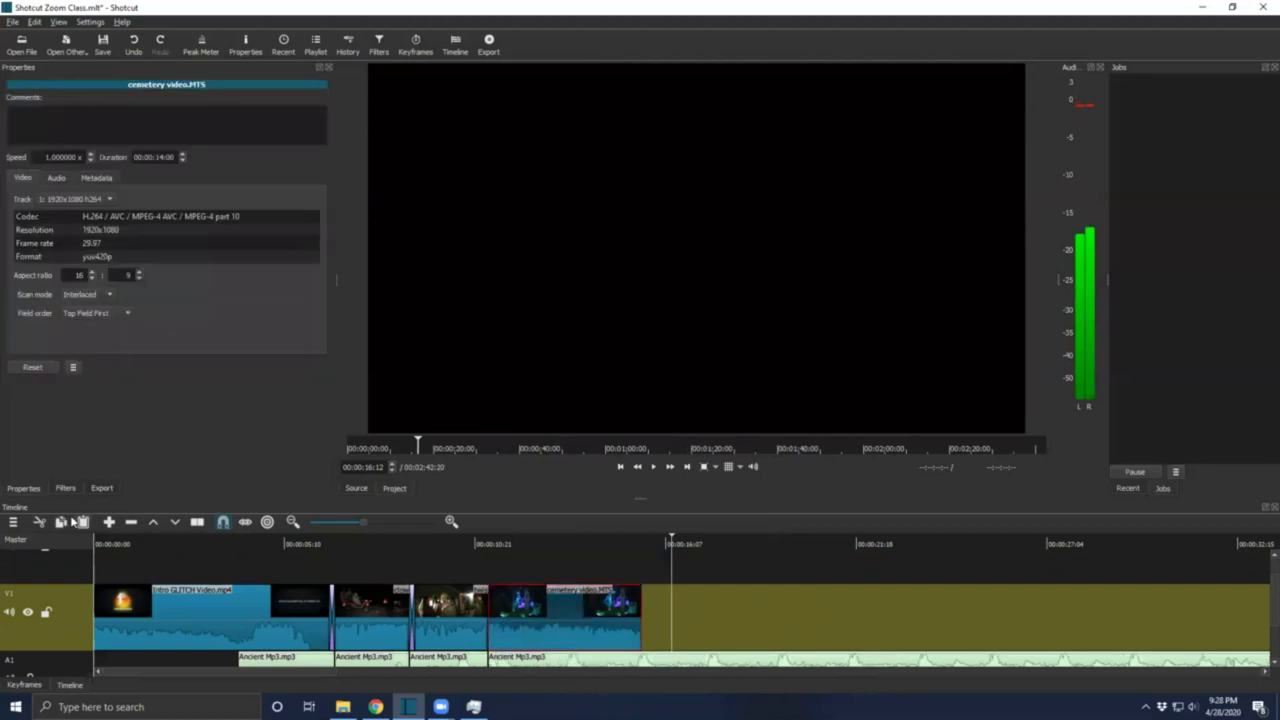
Paste the copied cemetery video onto V2 at 00:00:12:12.
left_click(503, 567)
key("ctrl+i")
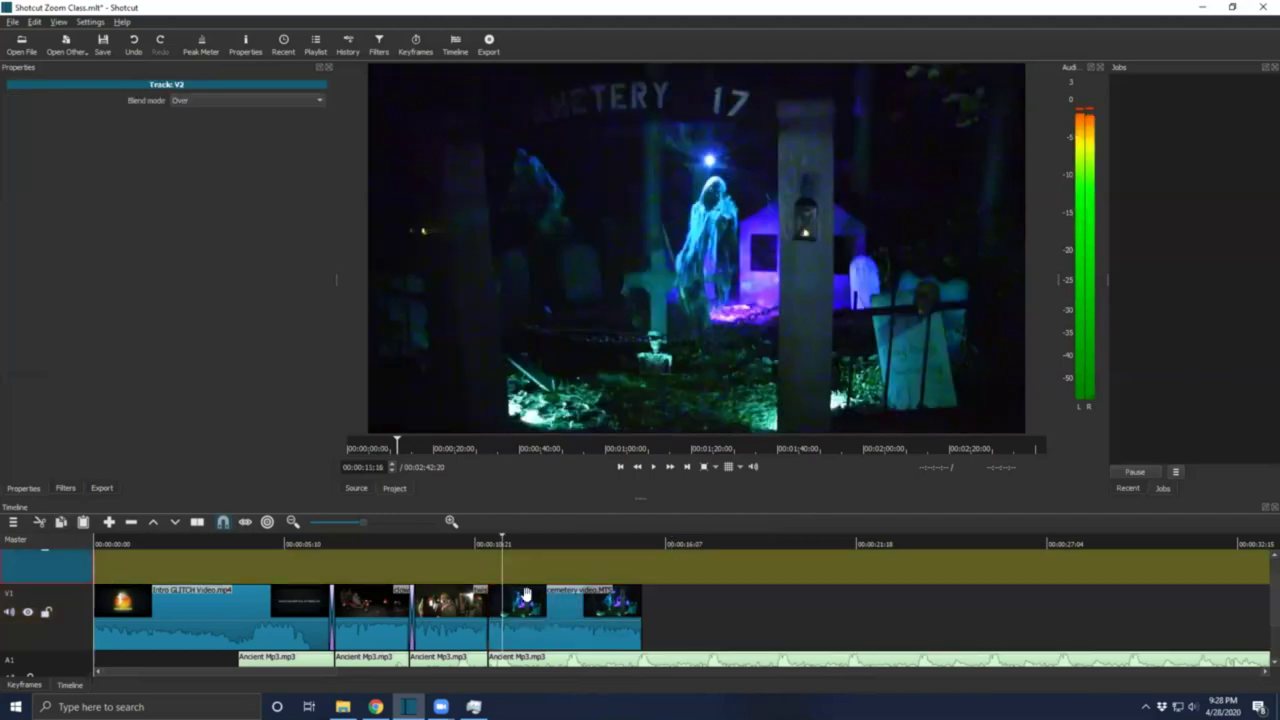
right_click(536, 574)
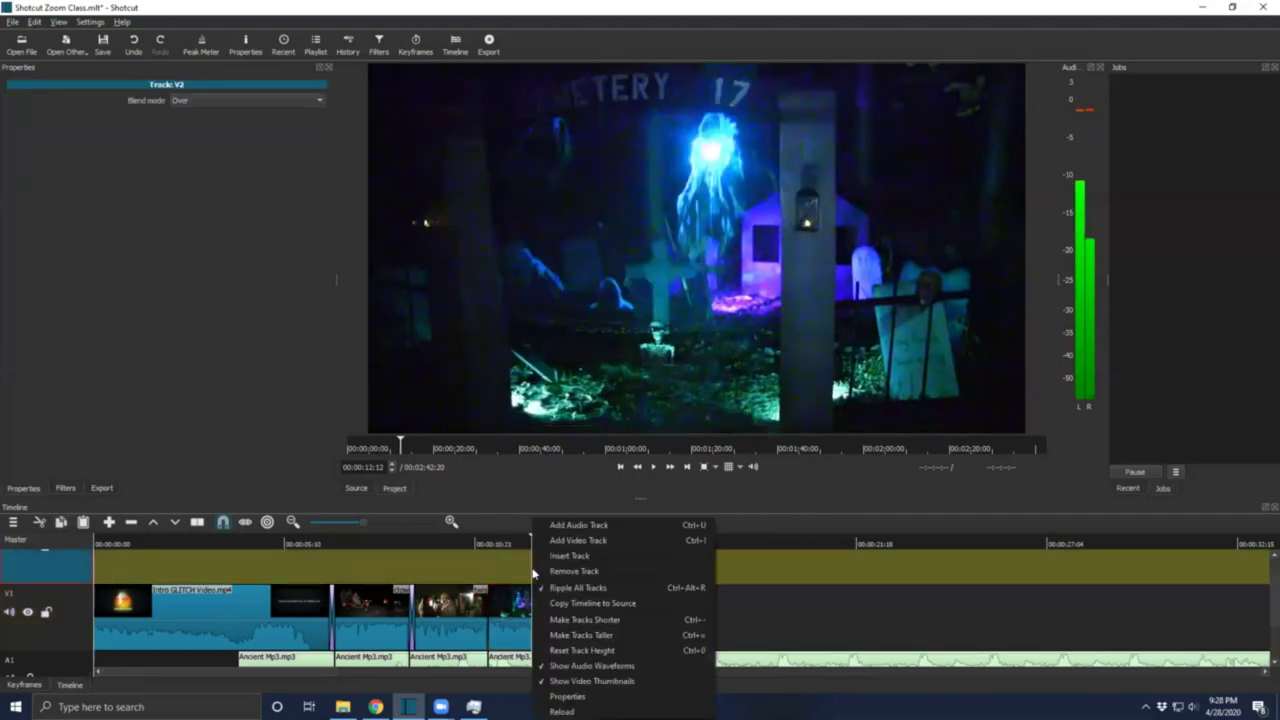
left_click(88, 527)
left_click(86, 523)
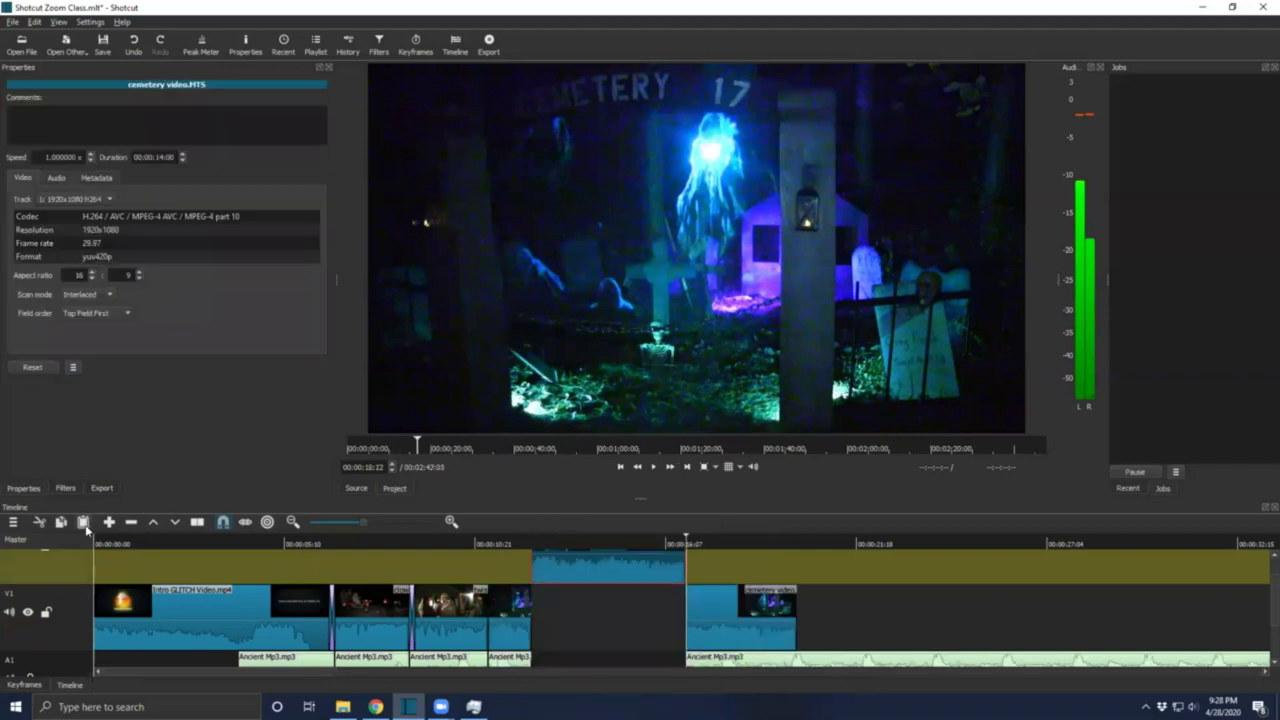
Close the gap in the split V1 cemetery video and align the V2 copy directly above it.
left_click_drag(766, 622, 549, 588)
scroll(740, 607, "up", 1)
left_click(584, 593)
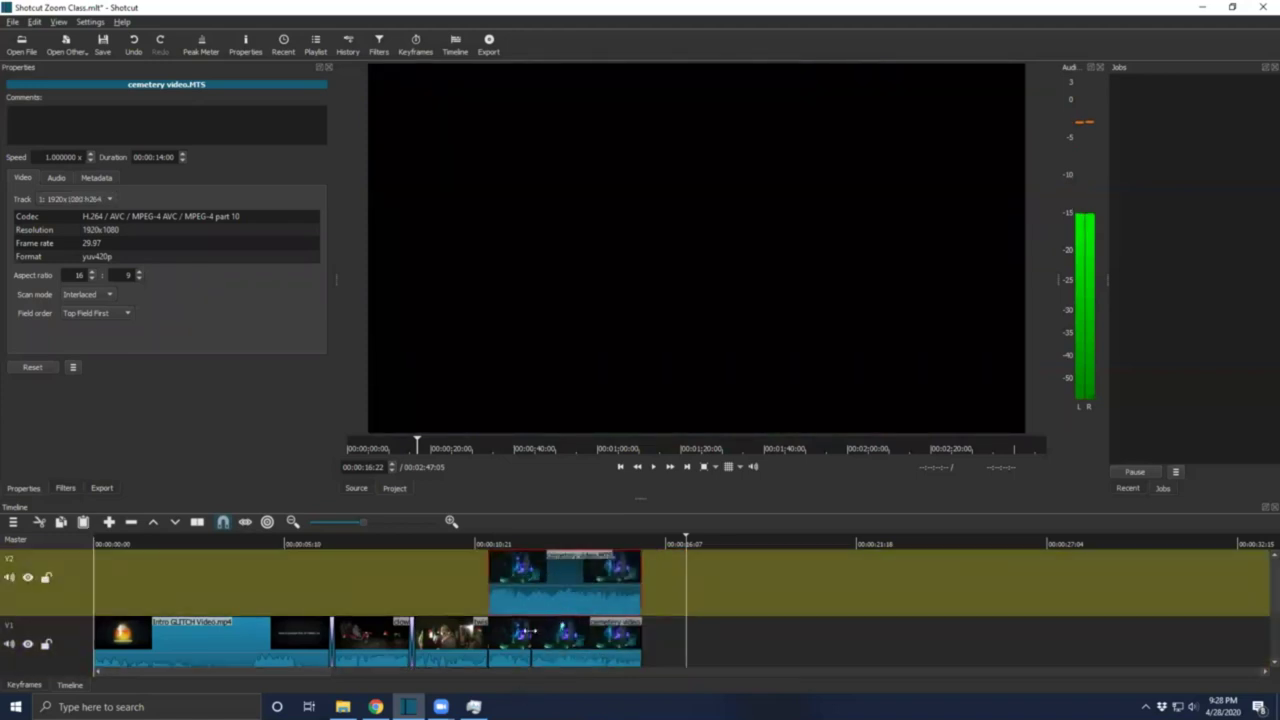
Delete both pieces of the split cemetery video from V1, keeping the copy on V2.
left_click(507, 640)
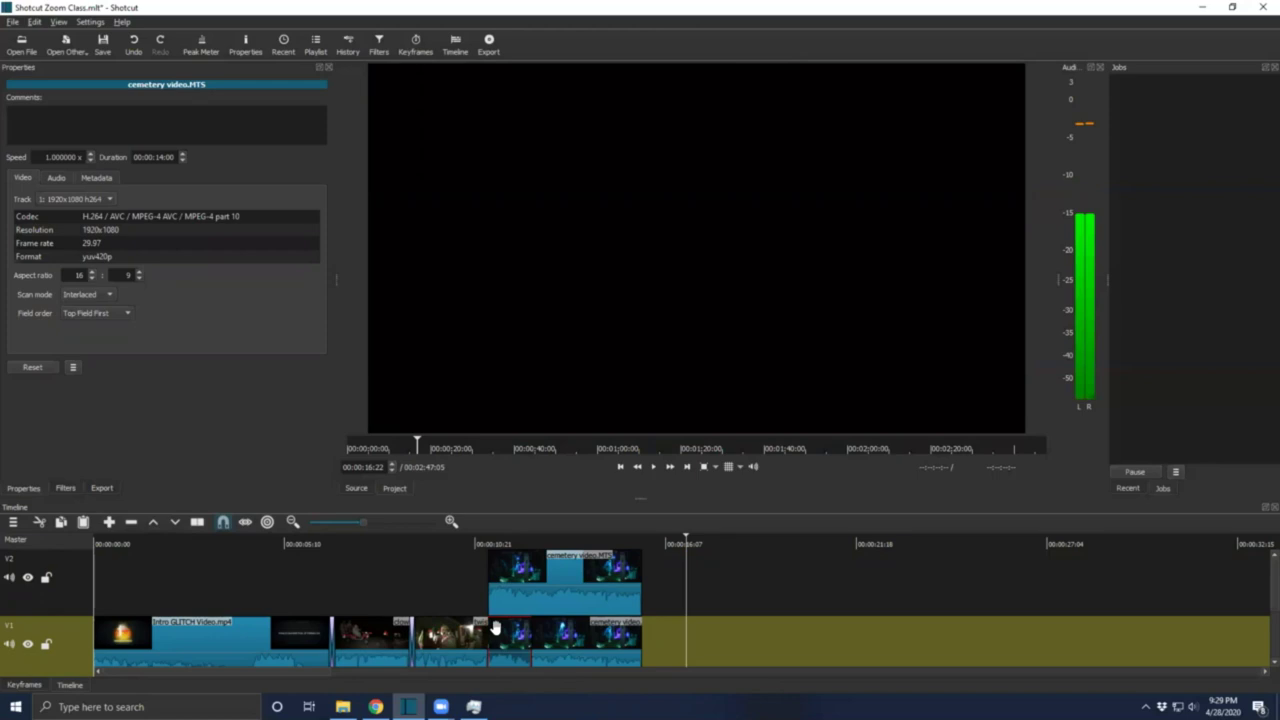
right_click(557, 640)
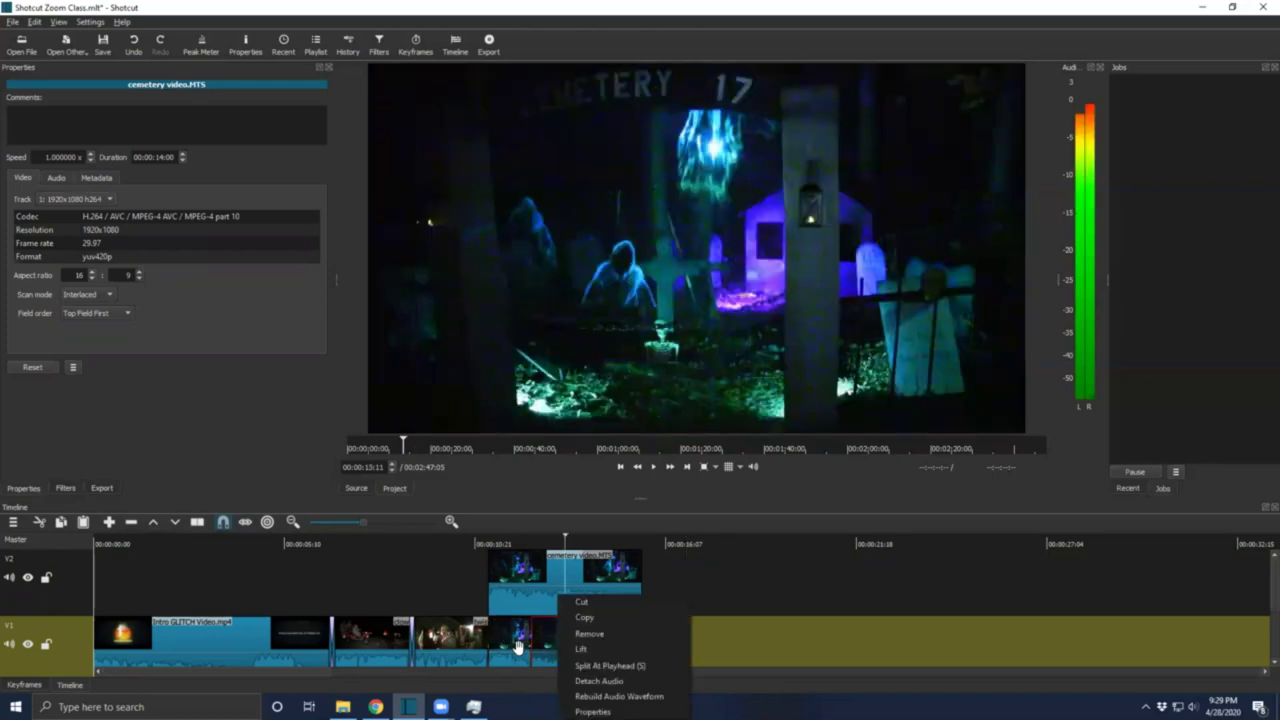
left_click(522, 645)
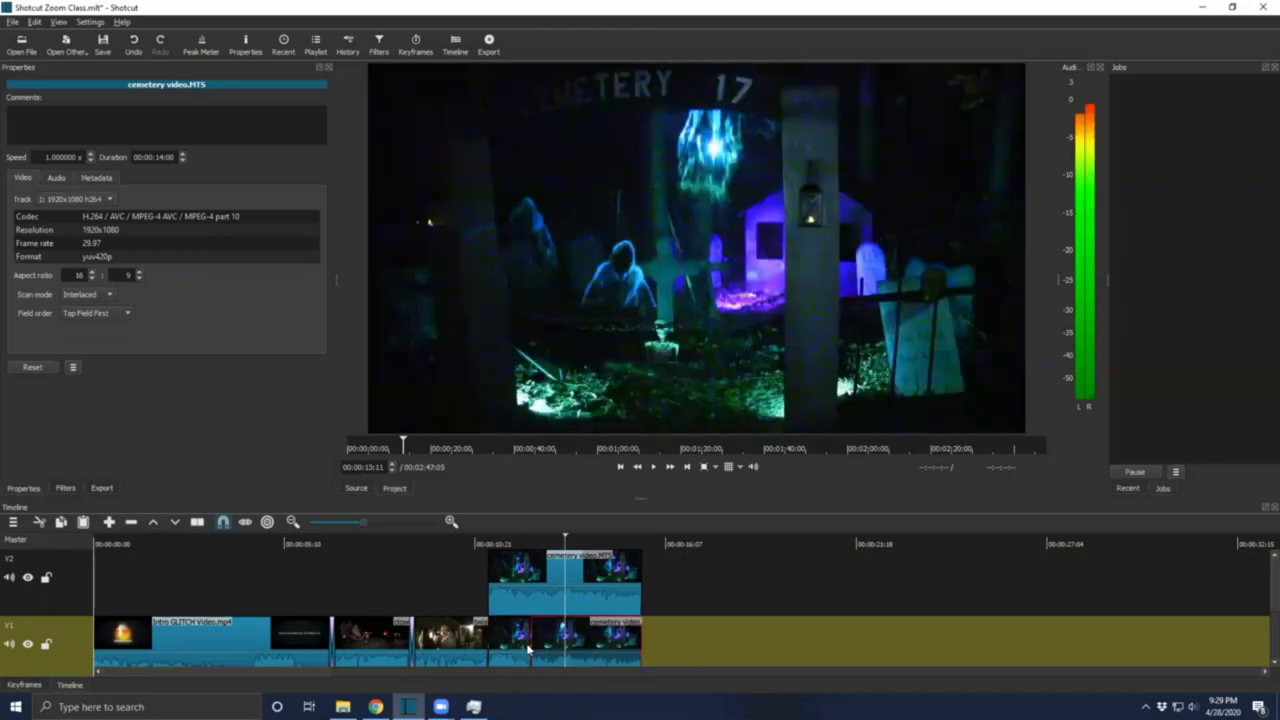
left_click(535, 586)
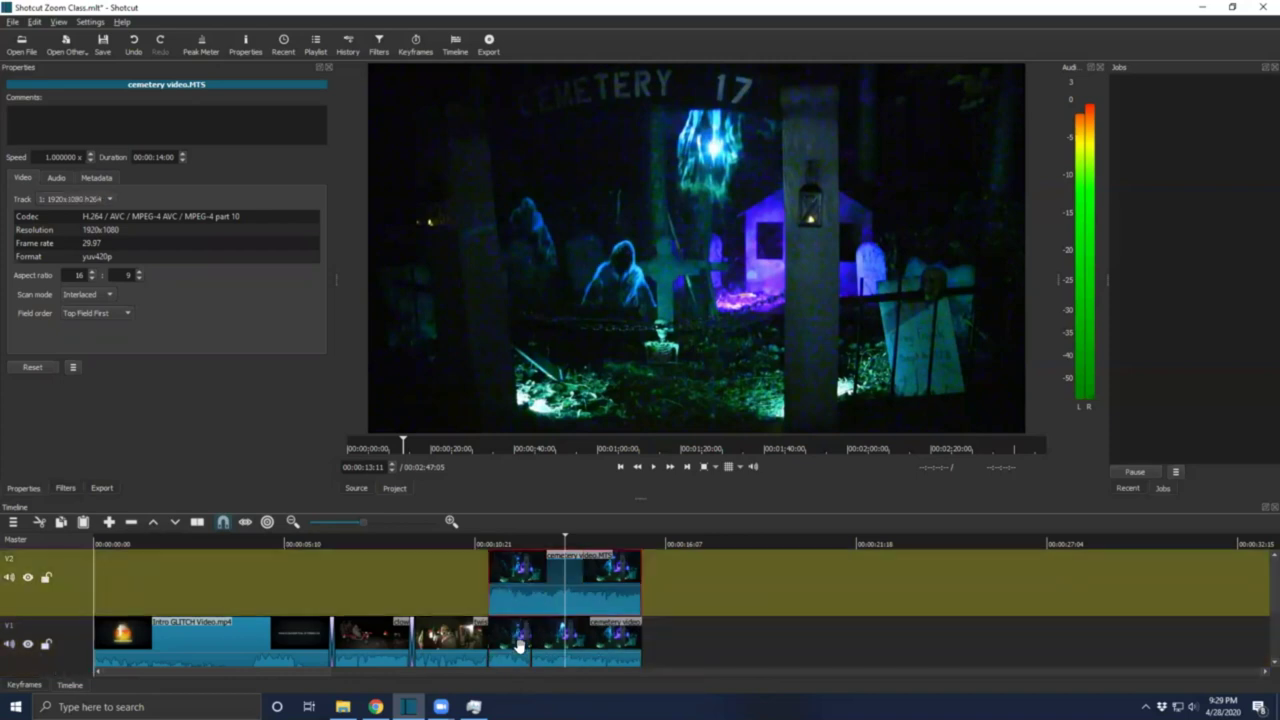
left_click(740, 540)
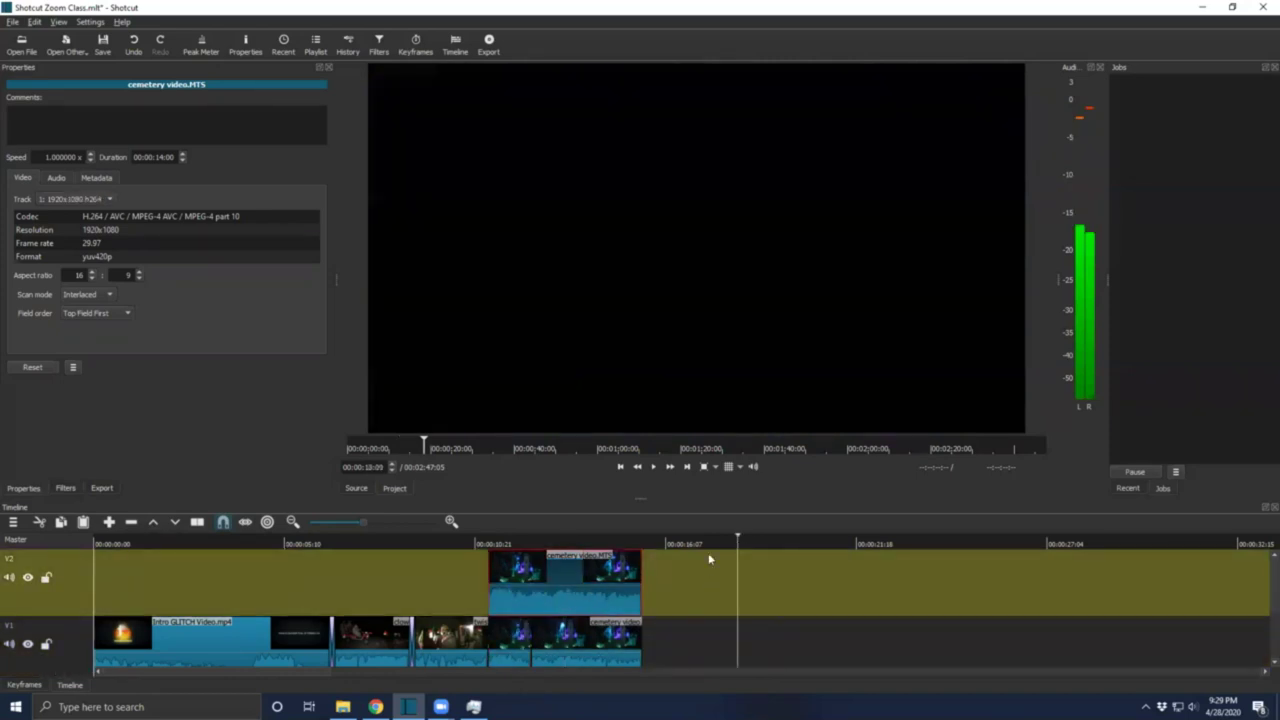
left_click(506, 645)
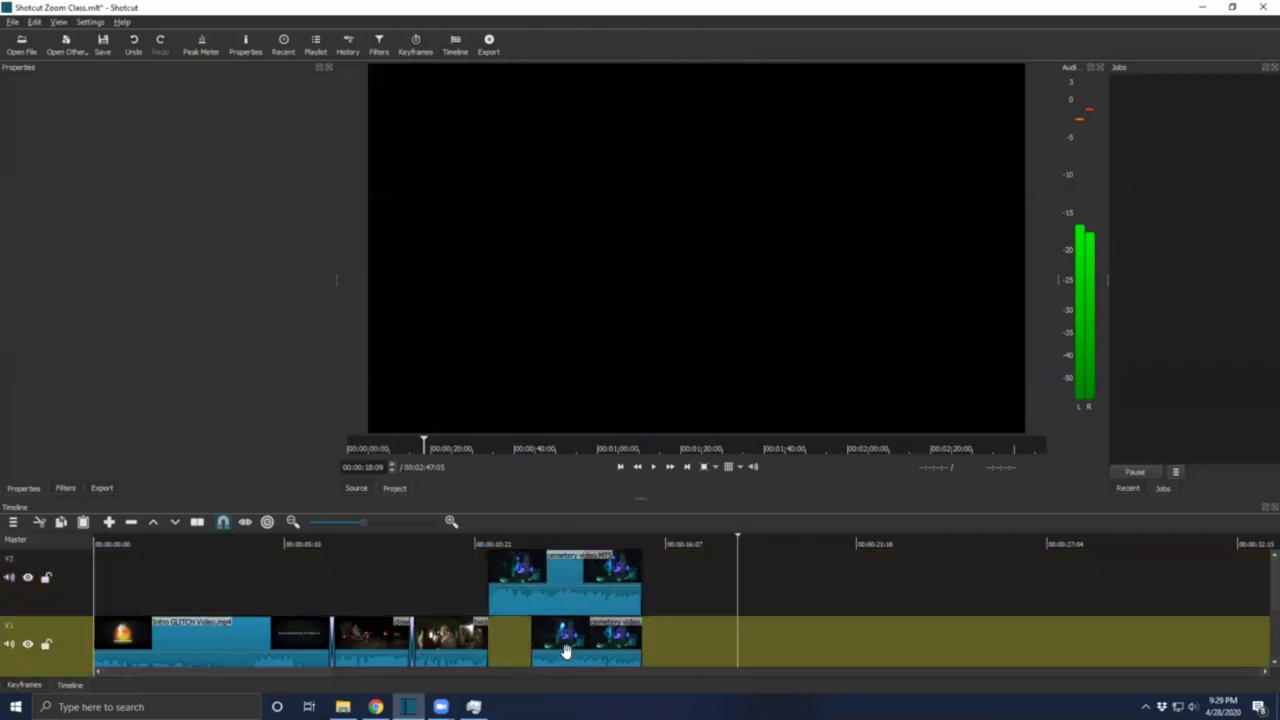
key("Delete")
left_click(540, 585)
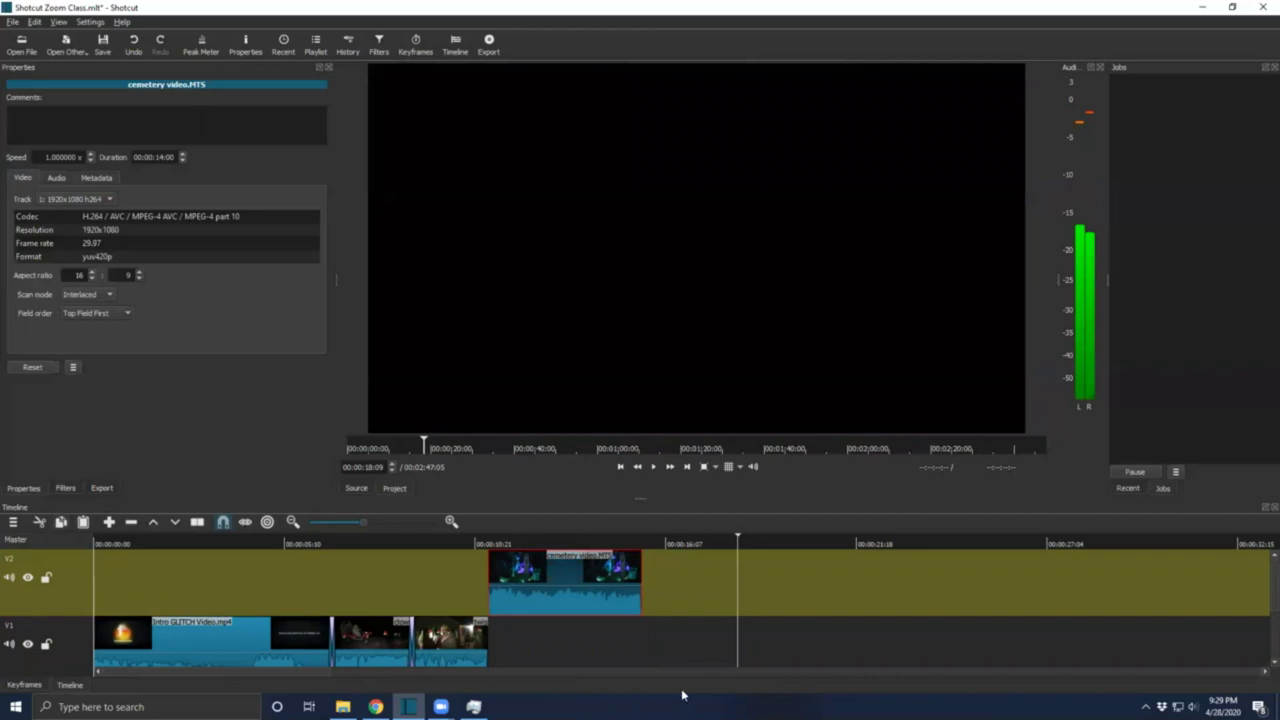
Paste the cemetery video onto V1 and place it directly after the twisty video, beneath the V2 copy.
left_click(507, 643)
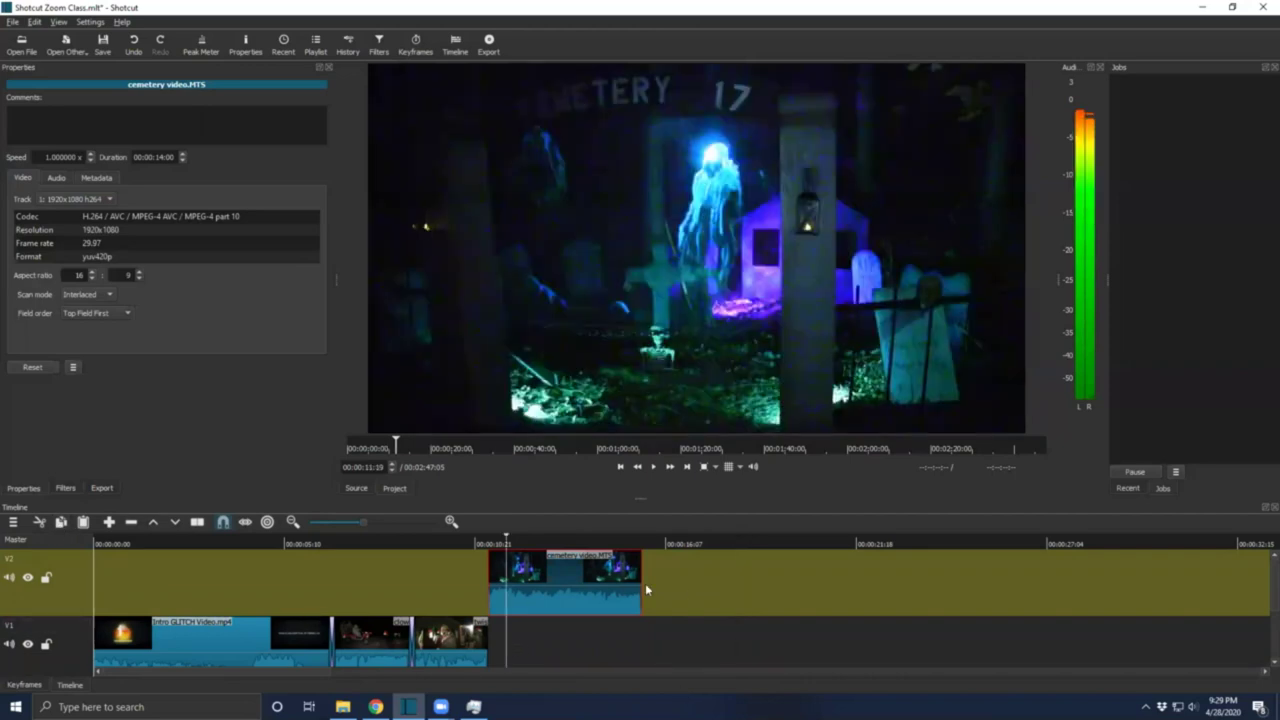
left_click(677, 543)
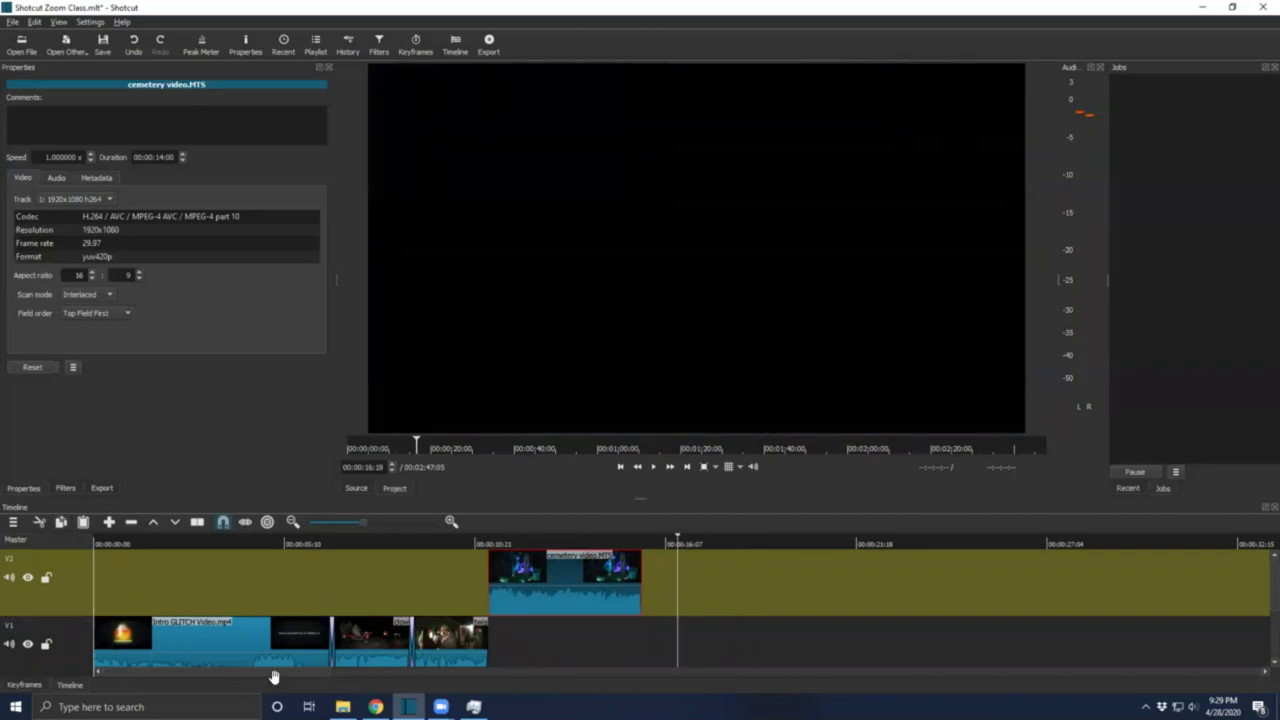
left_click(521, 647)
left_click(492, 632)
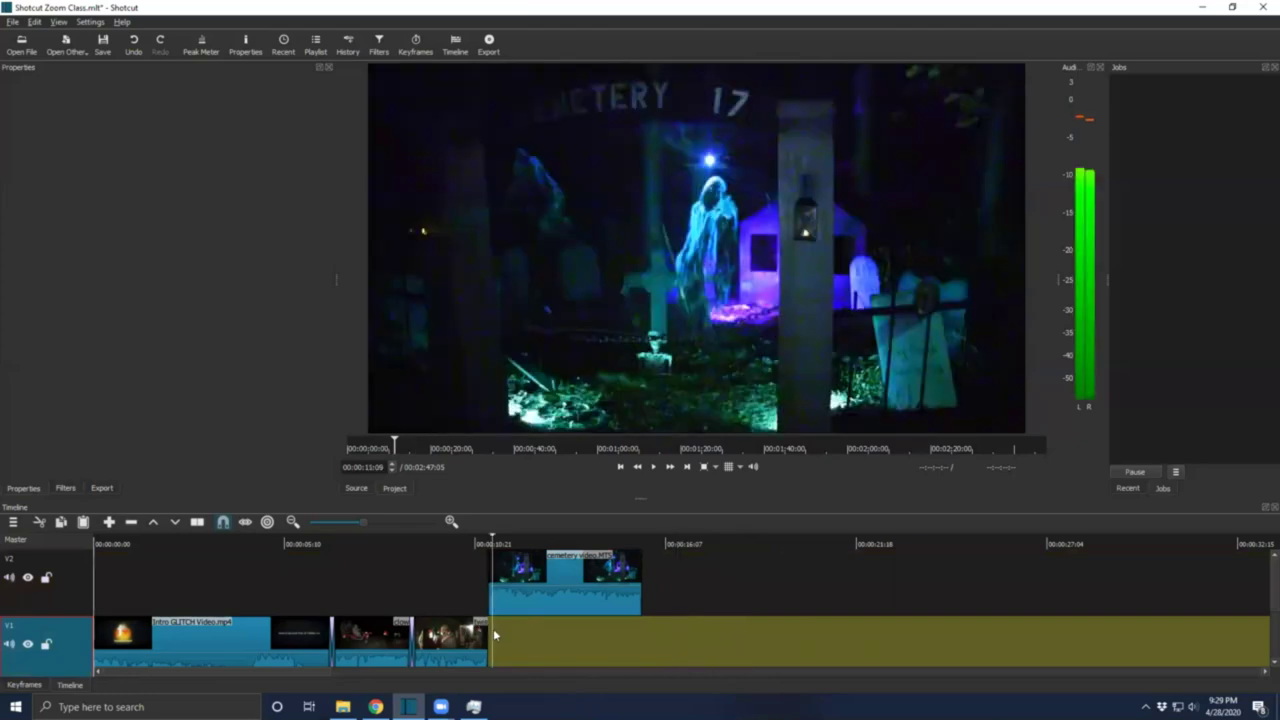
left_click(697, 543)
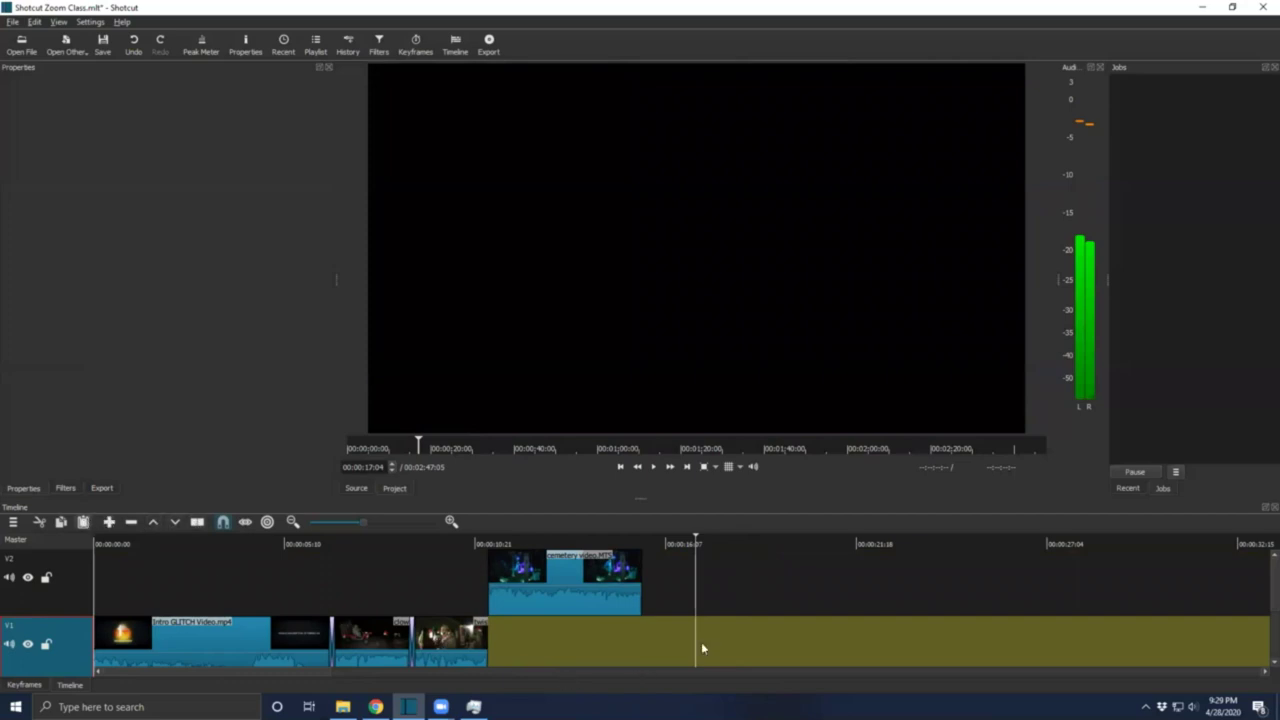
key("ctrl+v")
left_click_drag(771, 646, 560, 653)
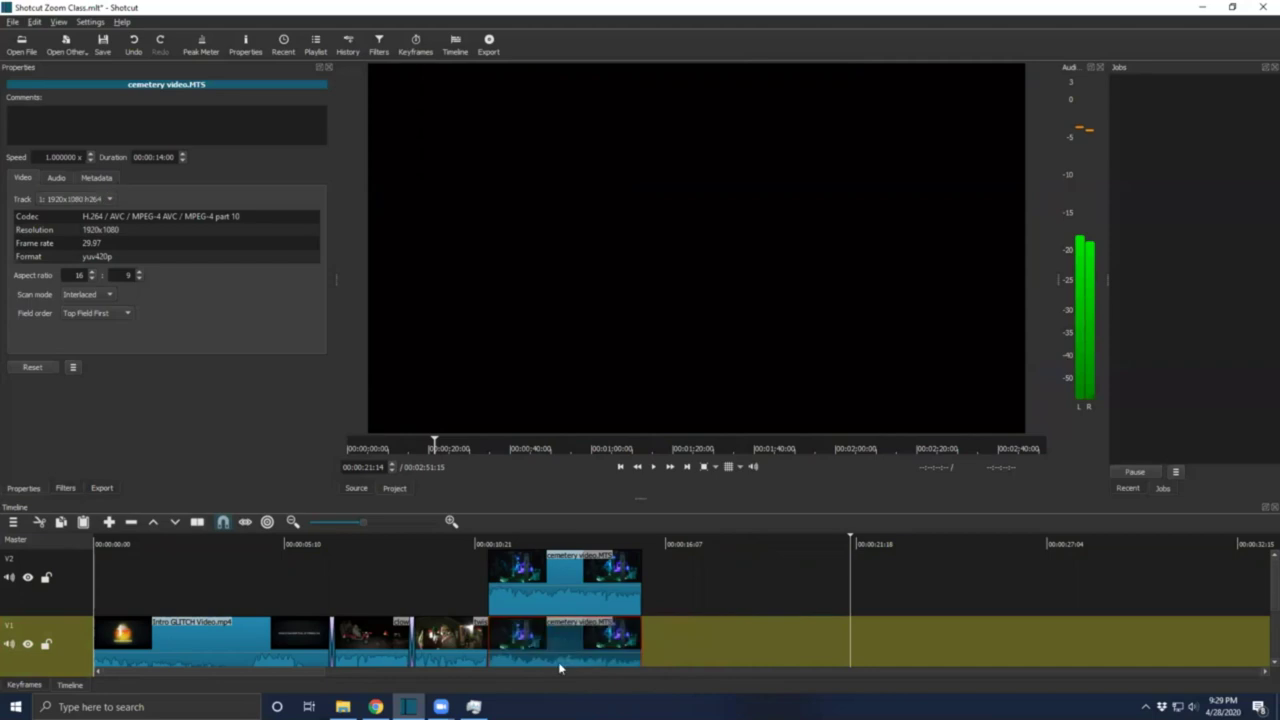
Play back the sequence from the twisty video into the stacked cemetery videos.
left_click(453, 544)
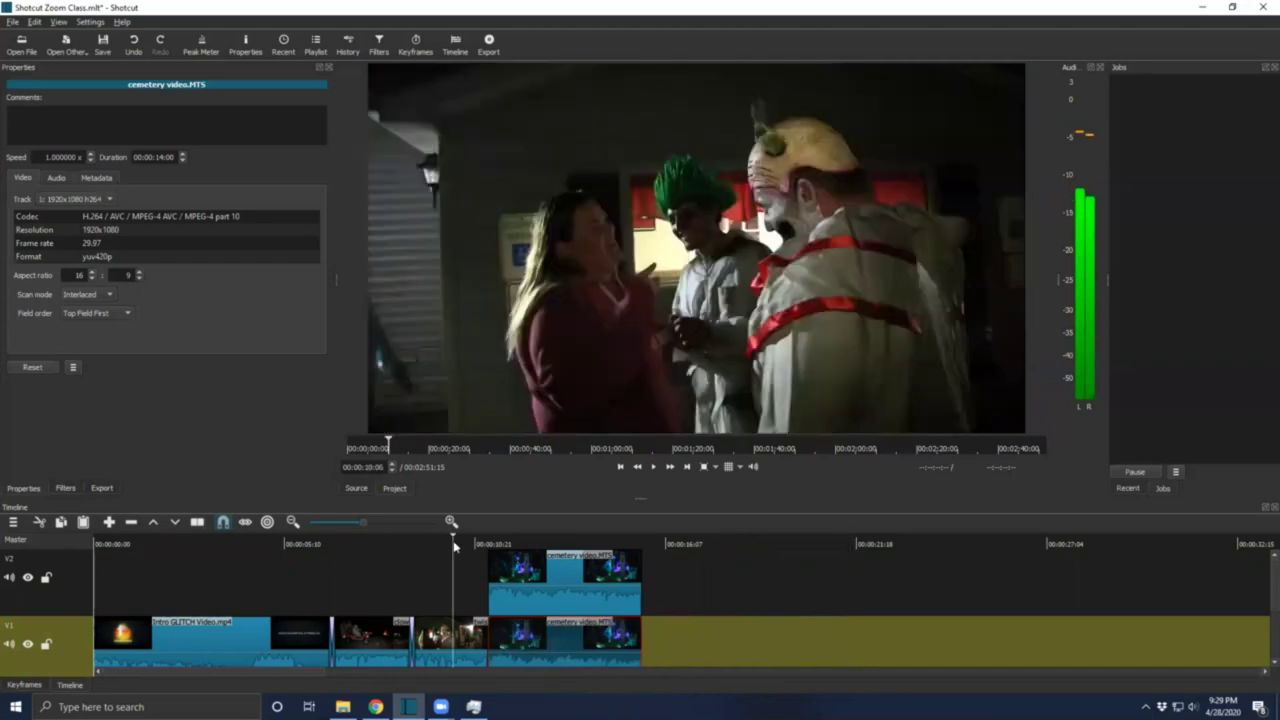
left_click(655, 467)
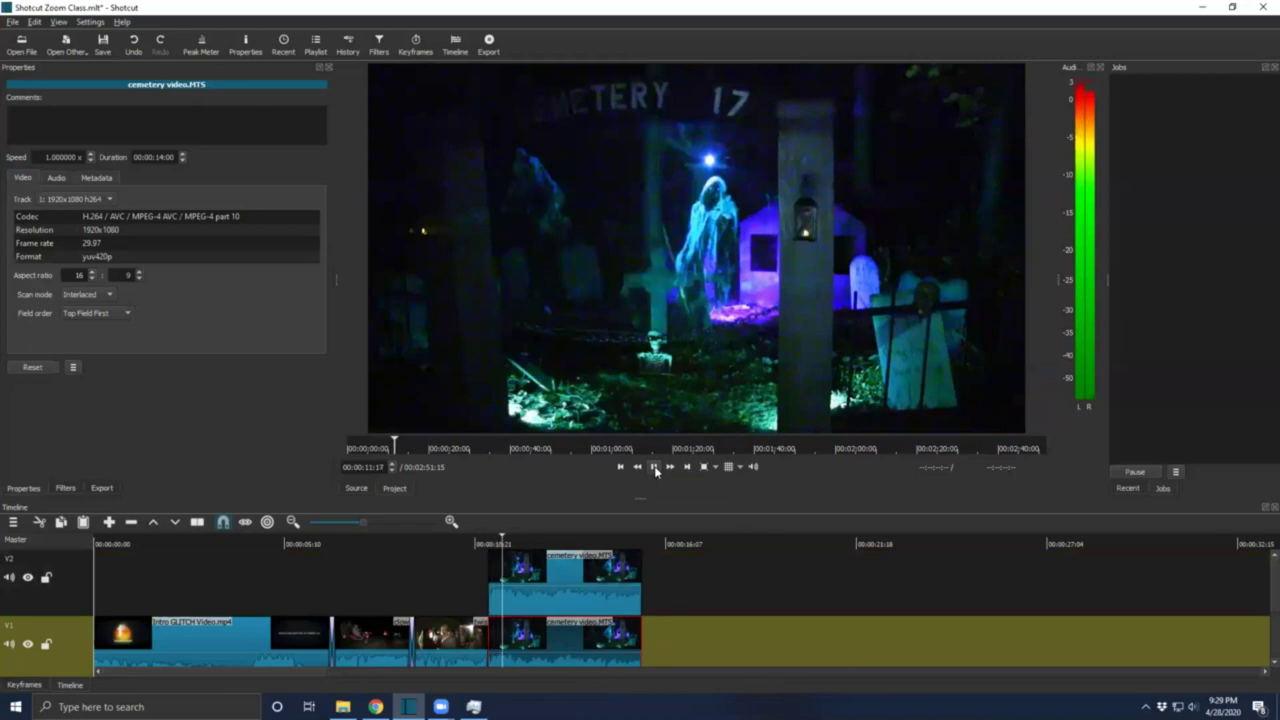
left_click(655, 467)
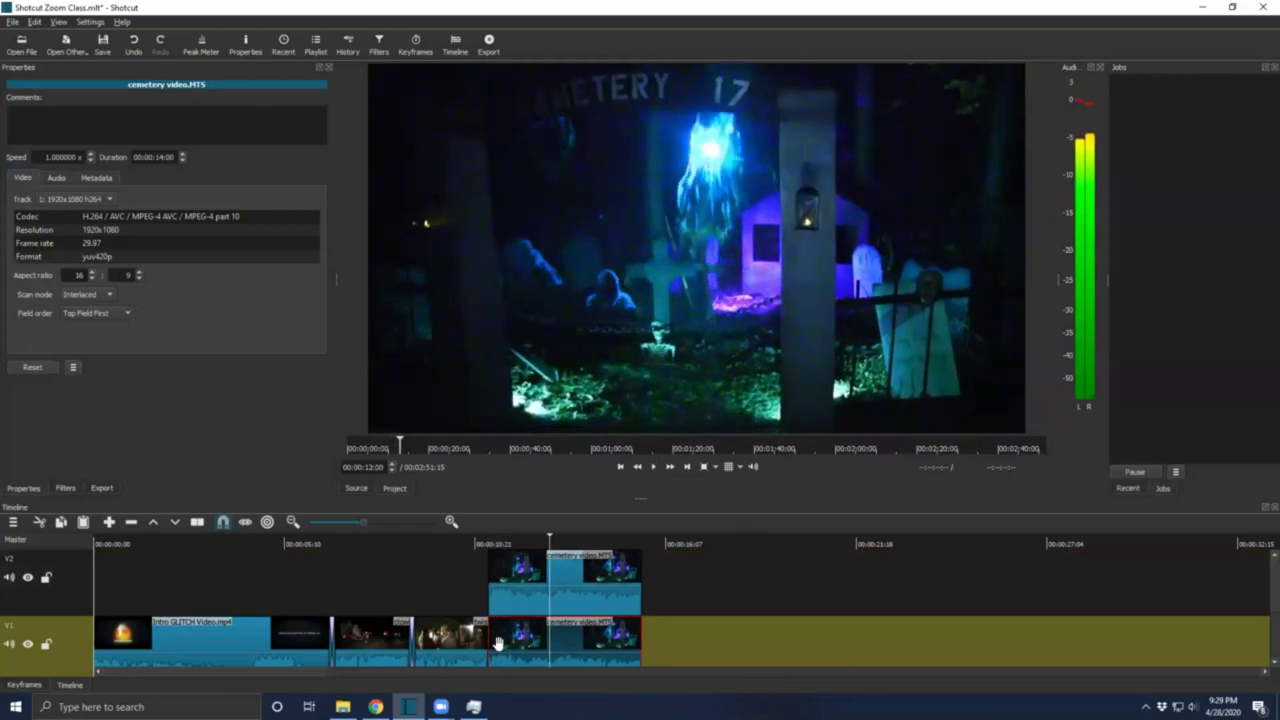
Overlap the V1 cemetery video with the end of the twisty video to create a transition, and align the V2 copy with it.
left_click_drag(516, 645, 497, 645)
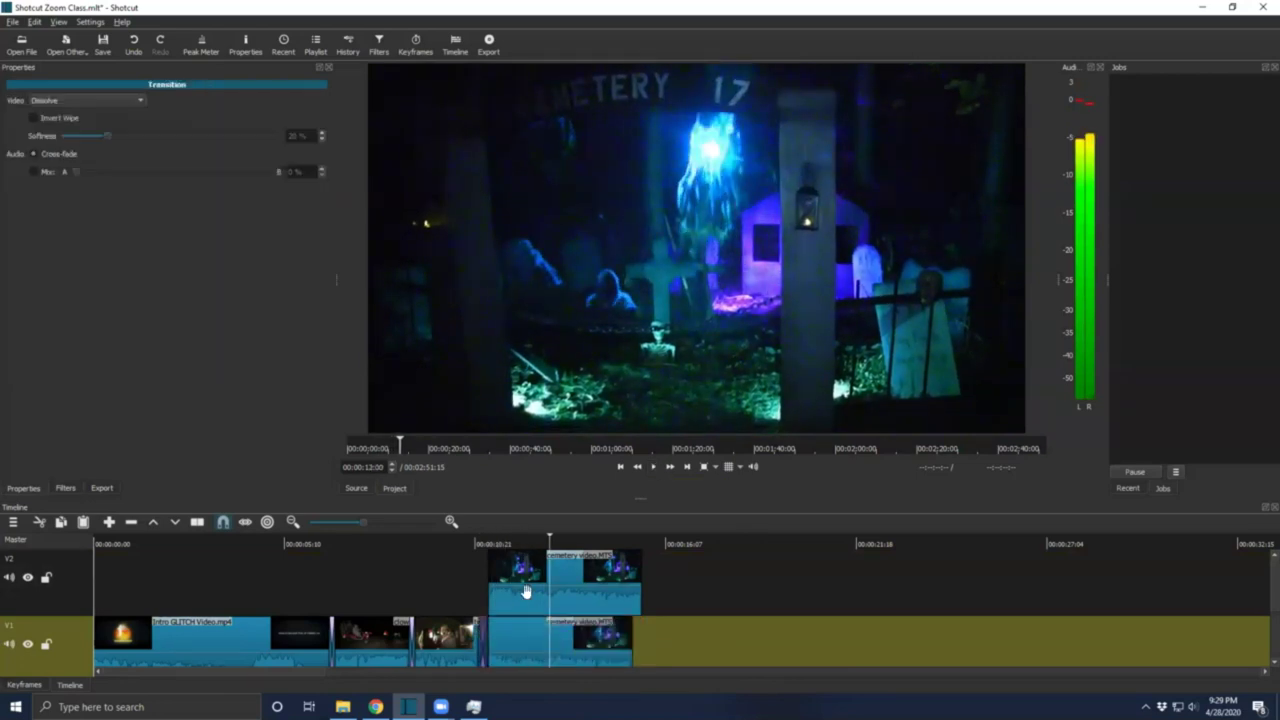
left_click_drag(592, 594, 577, 594)
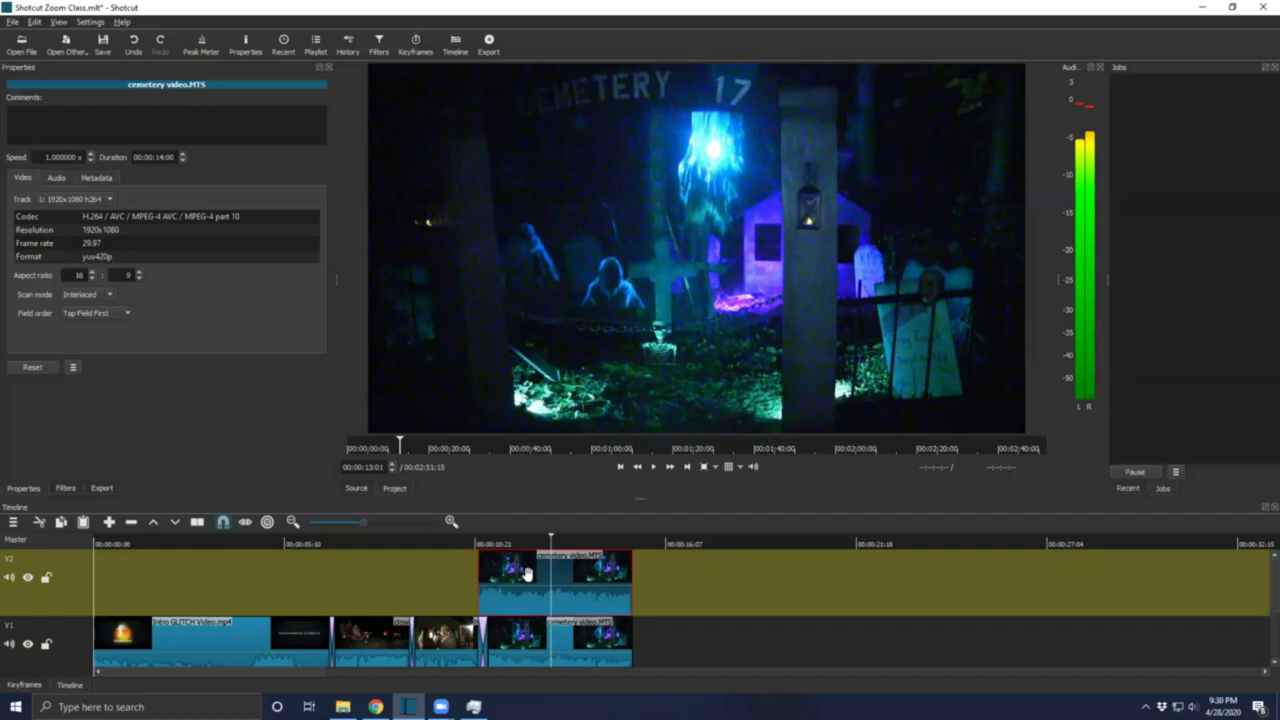
Split the V2 cemetery video at 00:00:13:01 and remove the part before the split.
right_click(528, 578)
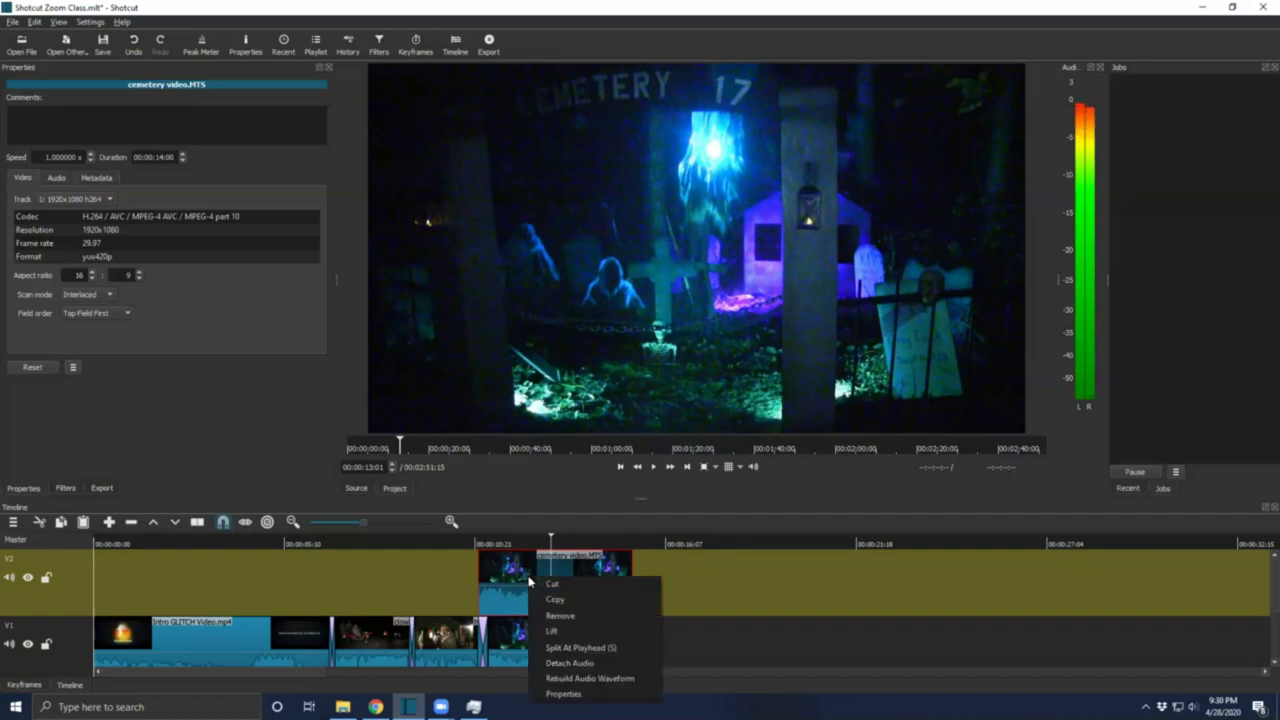
left_click(596, 648)
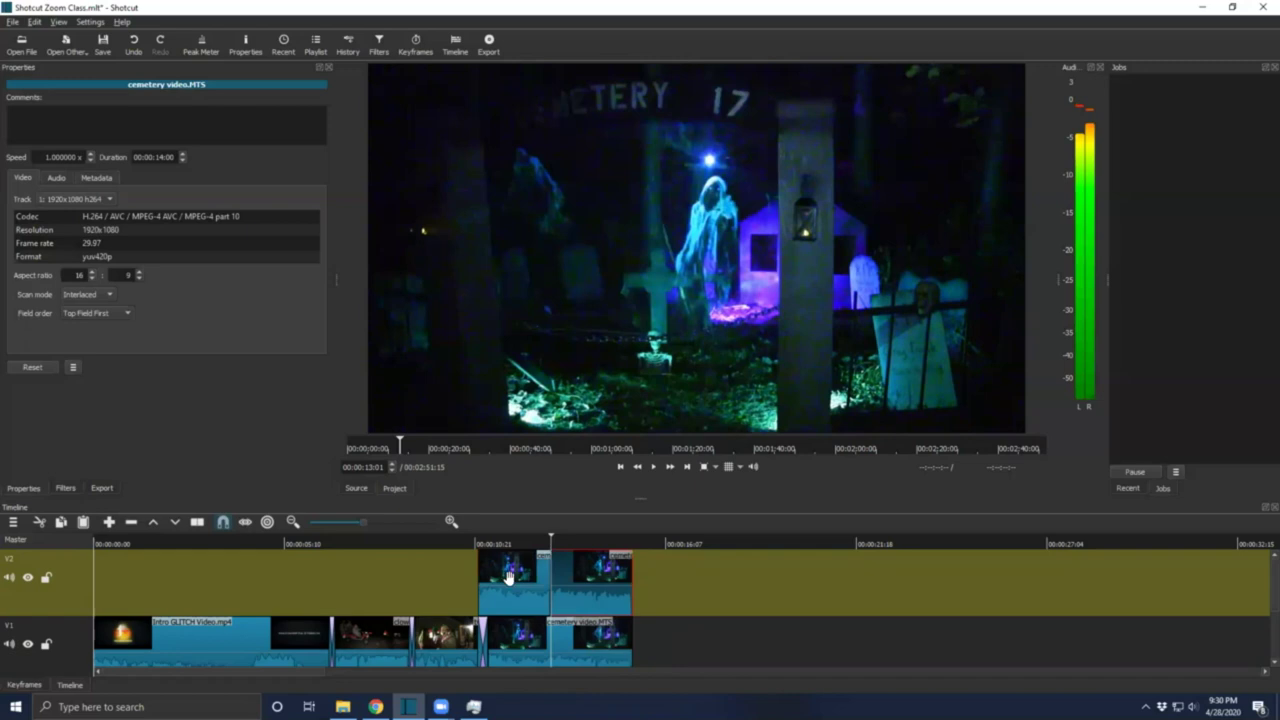
right_click(540, 575)
left_click(560, 625)
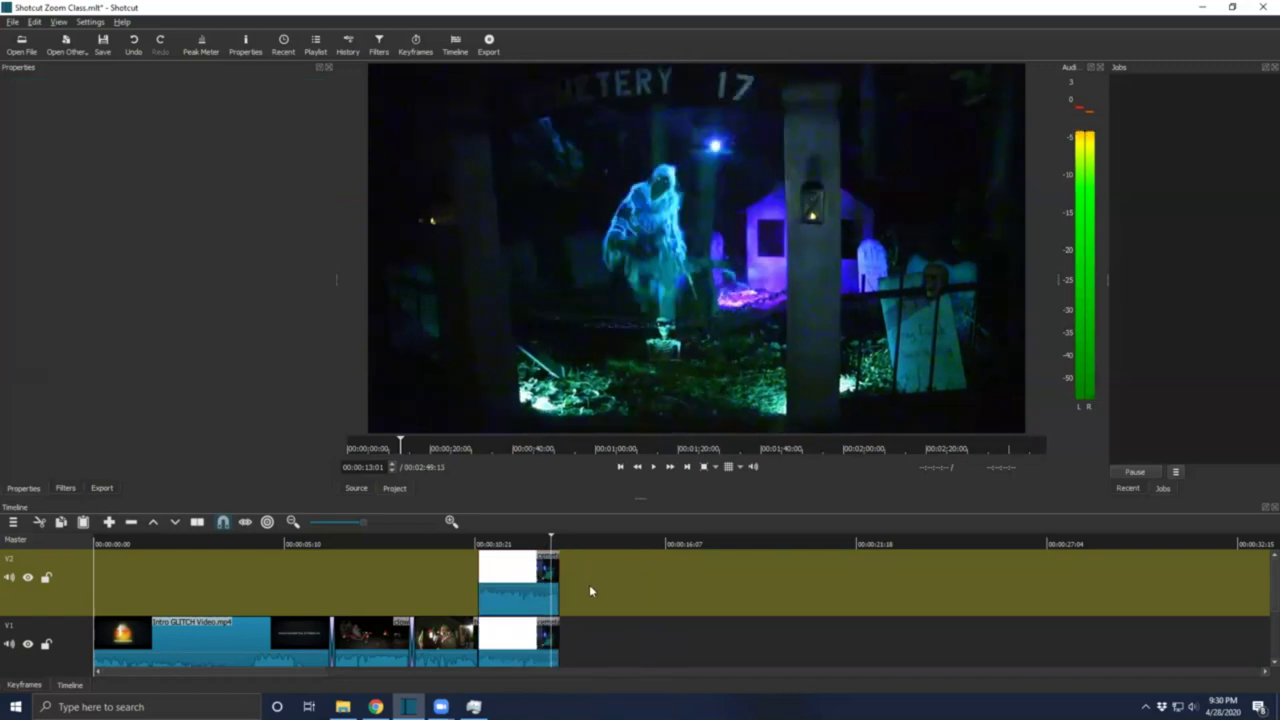
Undo the removal of the V2 cemetery video's part before the split.
key("ctrl+z")
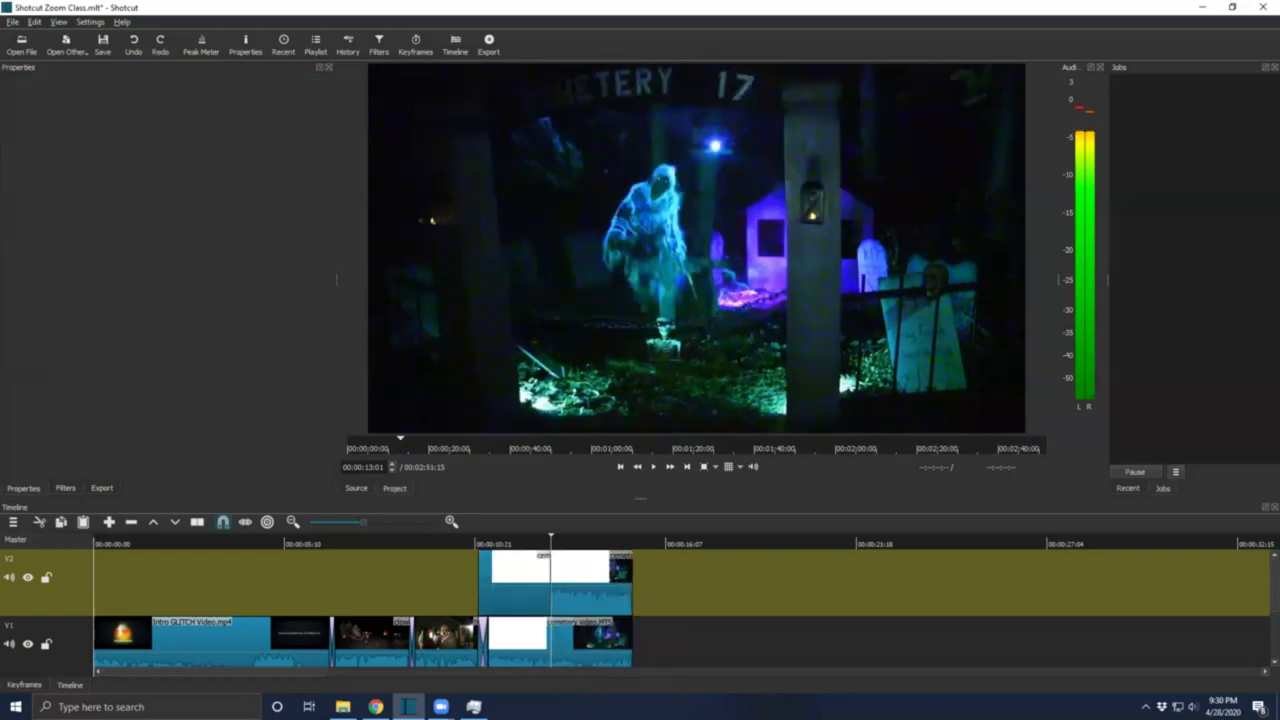
left_click(718, 578)
left_click(690, 630)
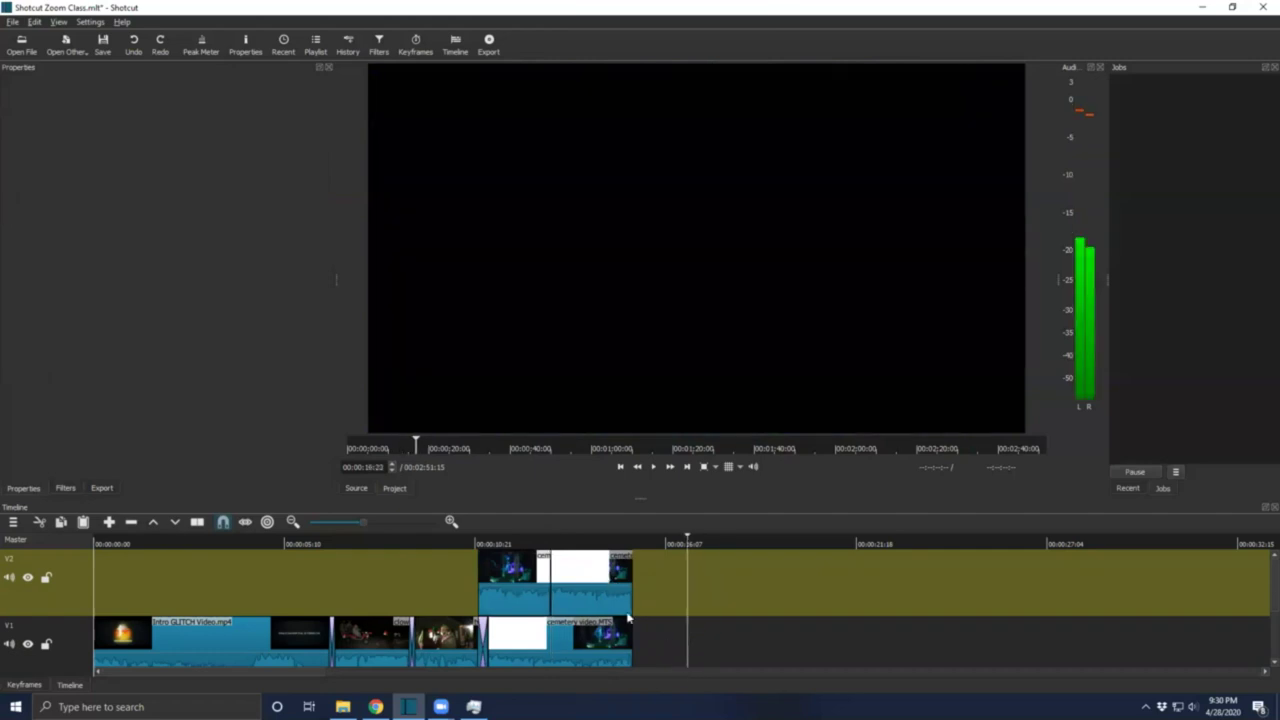
Try to move the first V2 cemetery piece earlier on the track and remove it, and undo the removal.
left_click(575, 578)
left_click(536, 578)
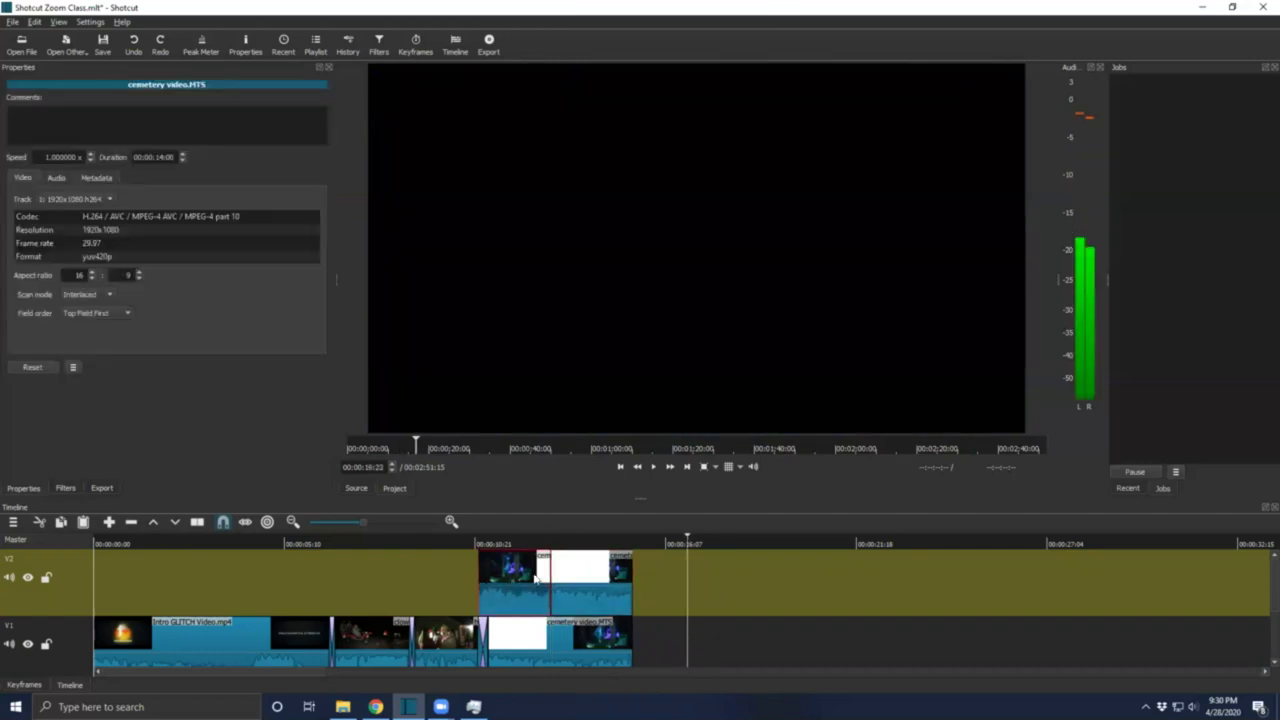
left_click_drag(484, 590, 416, 590)
right_click(450, 584)
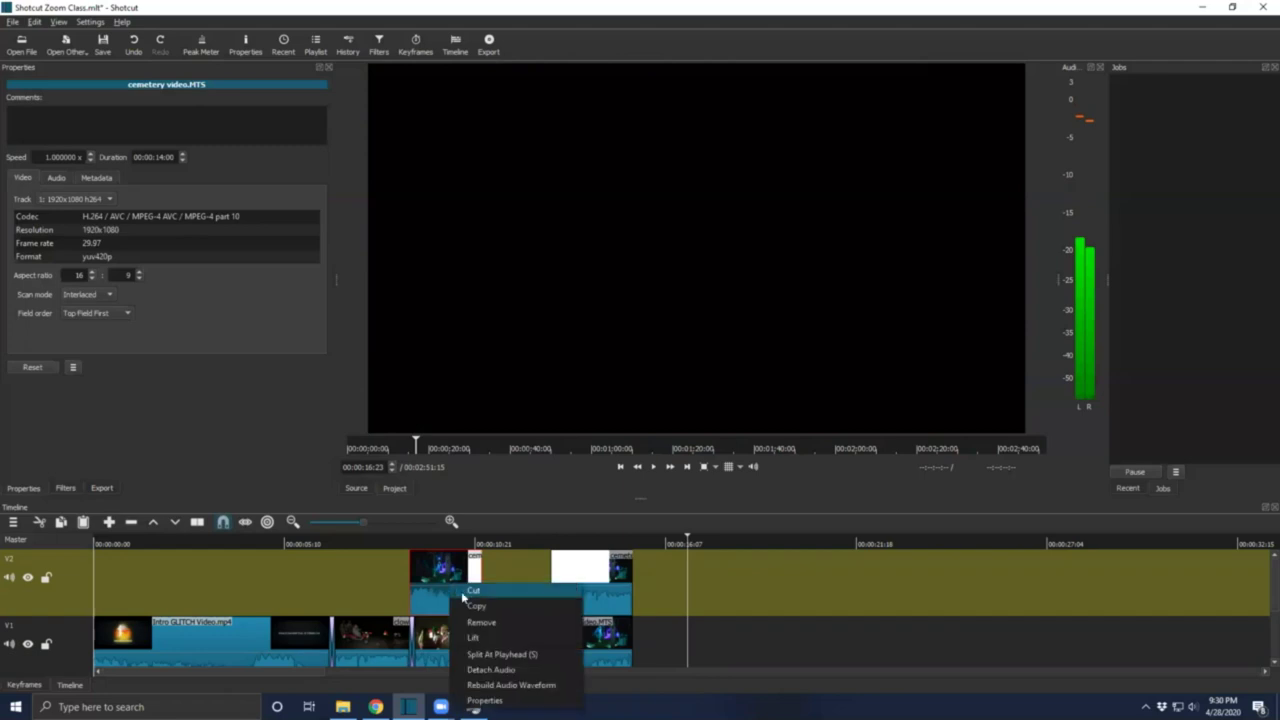
left_click(481, 624)
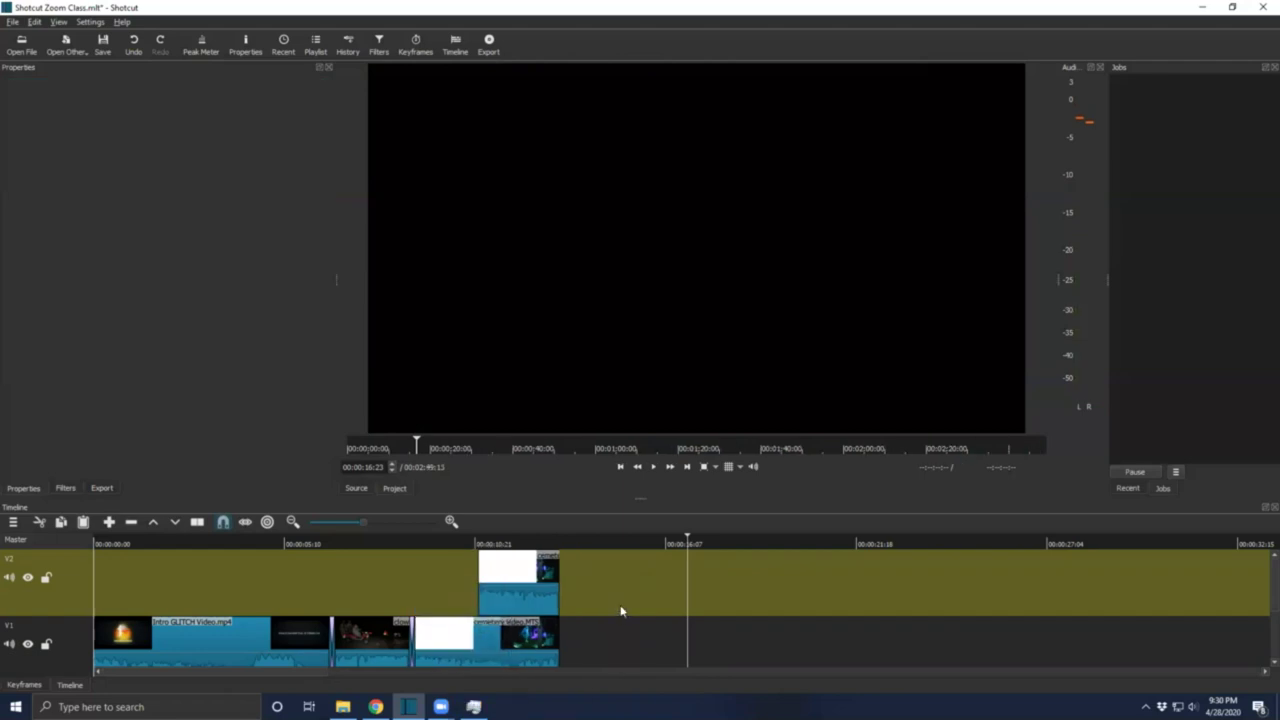
key("ctrl+z")
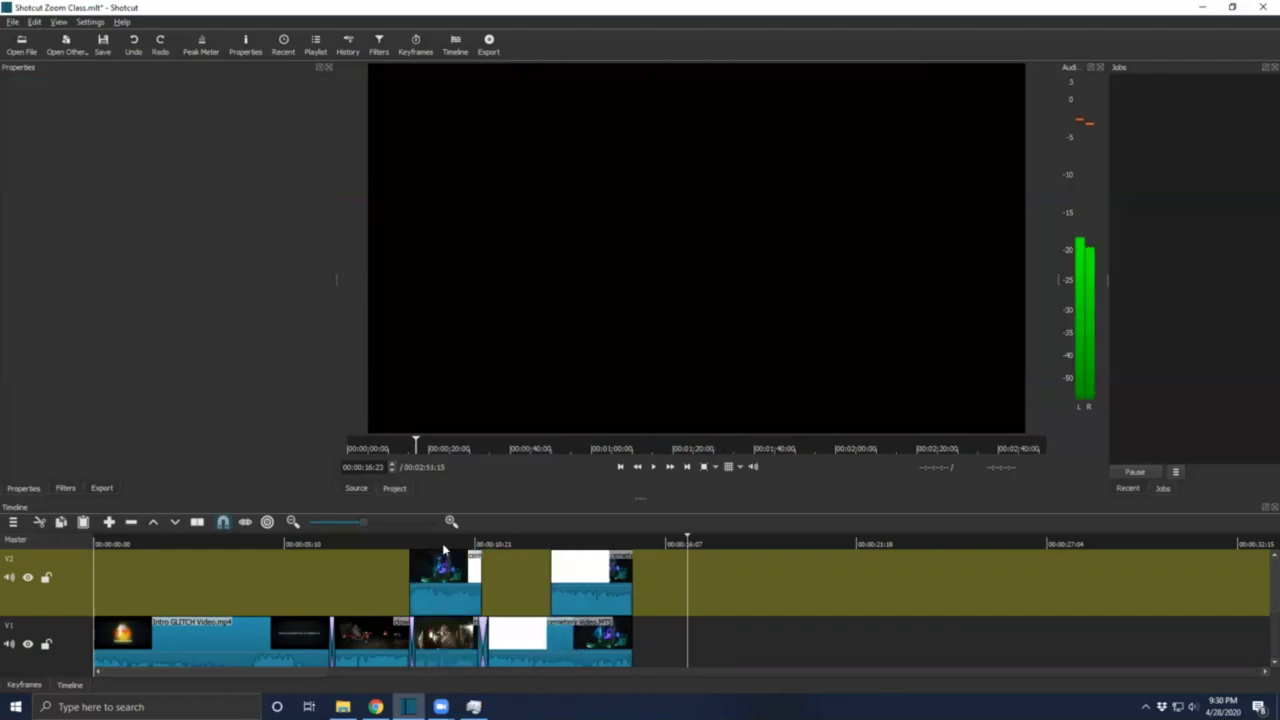
Move the first V2 cemetery piece well past the end of the sequence and remove it there.
left_click_drag(563, 596, 1075, 603)
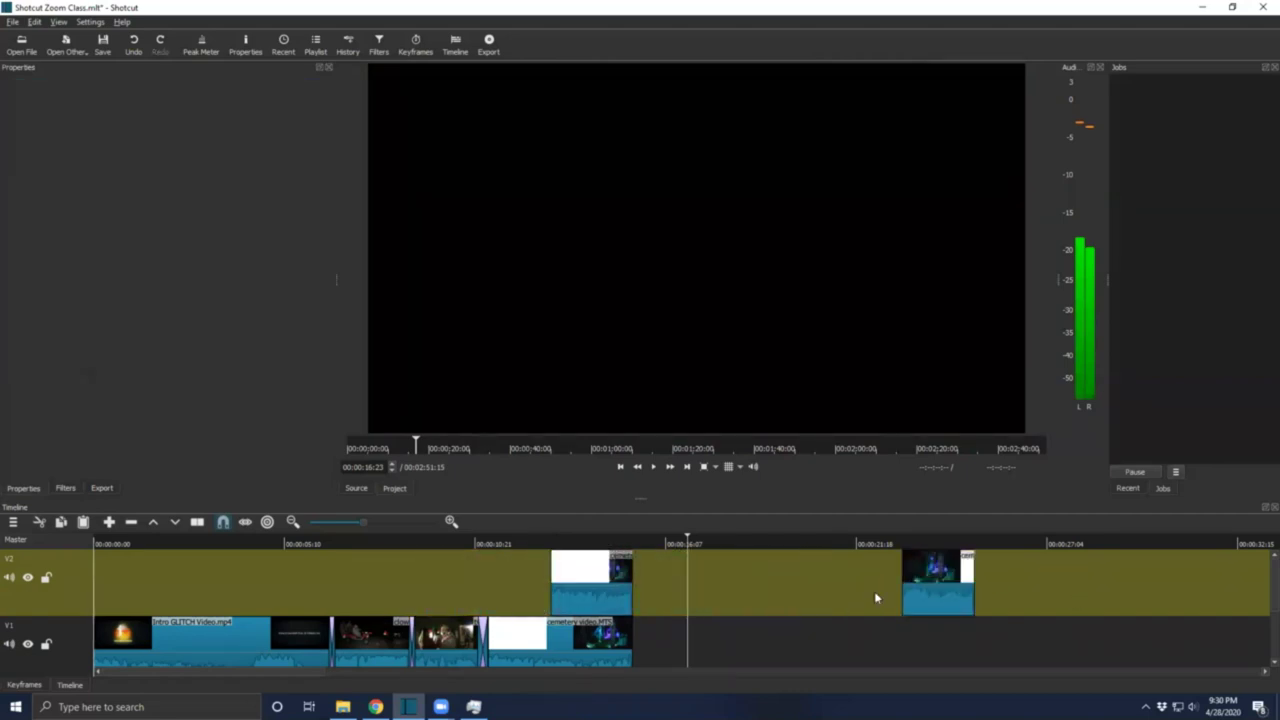
left_click(840, 636)
left_click(915, 580)
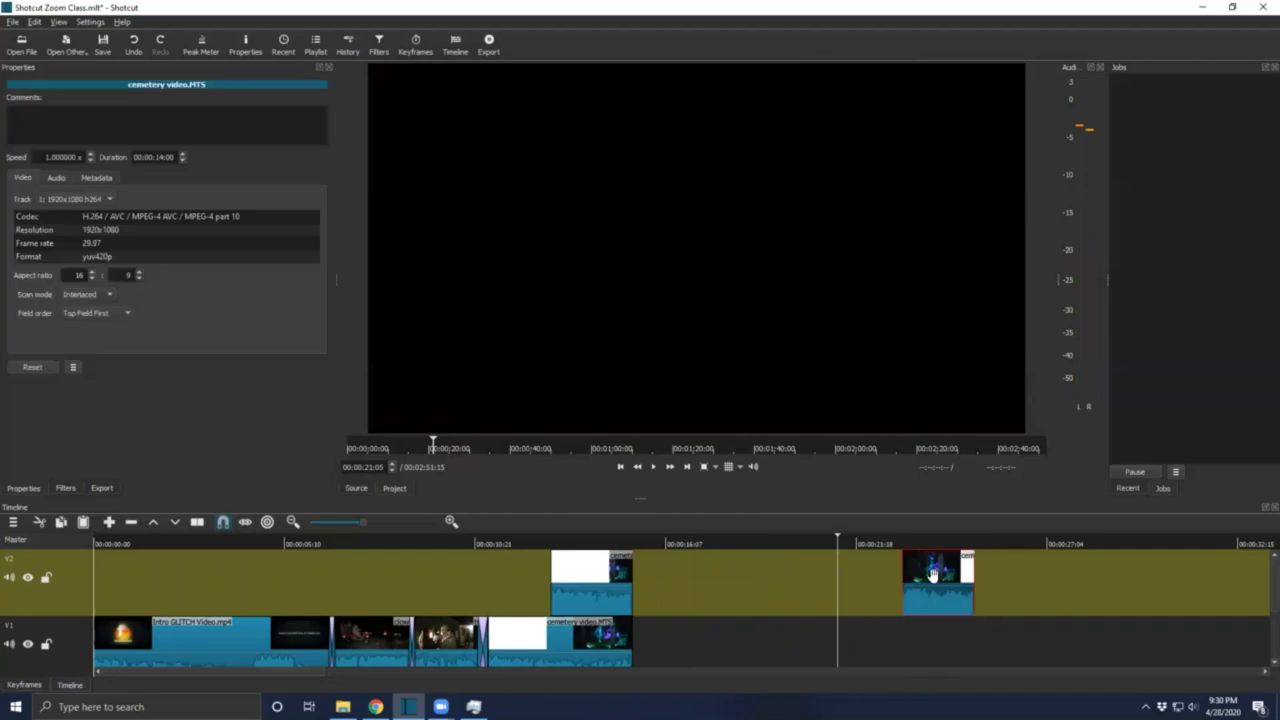
right_click(938, 578)
left_click(963, 614)
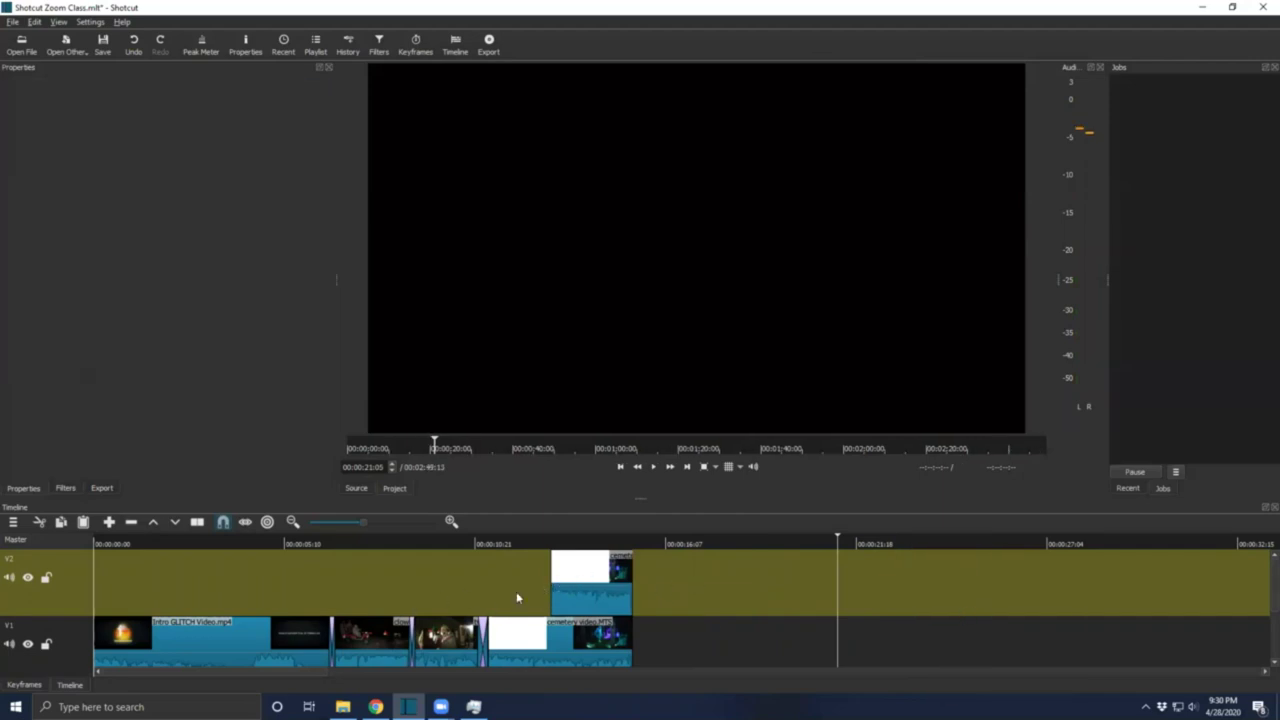
Play back the sequence from the end of the twisty video through the stacked cemetery videos.
left_click(466, 541)
left_click(653, 467)
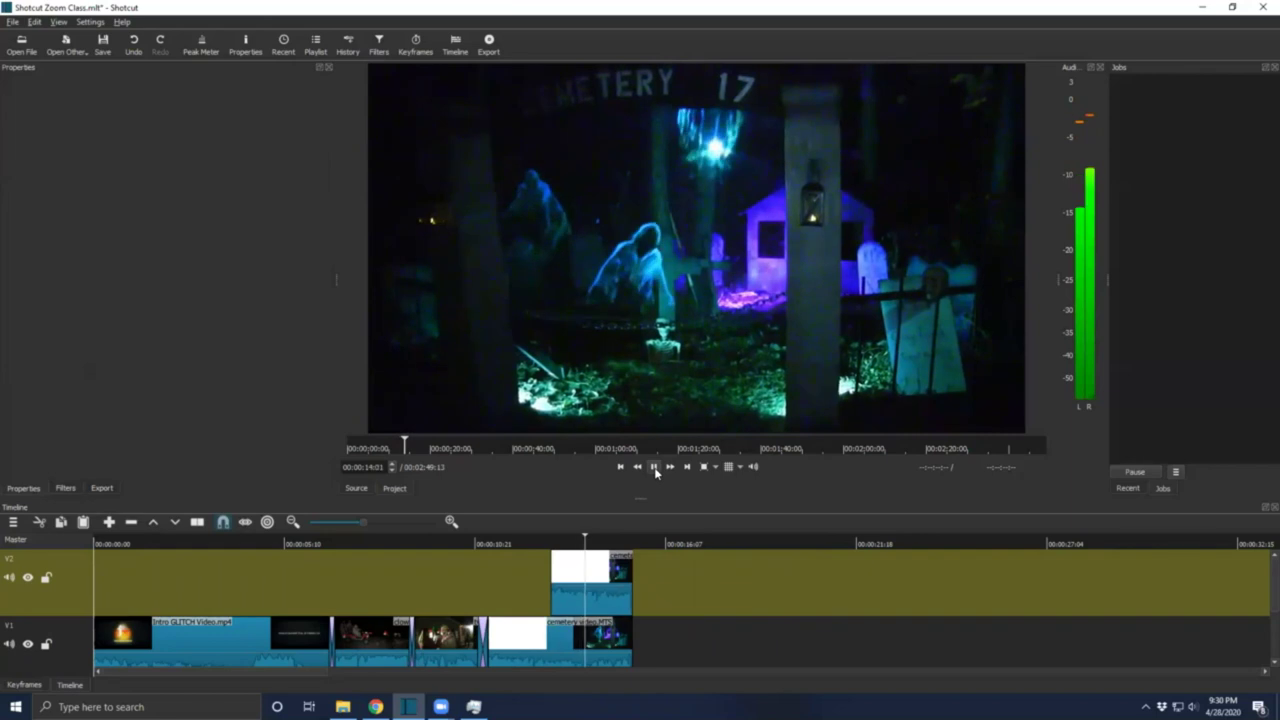
left_click(654, 467)
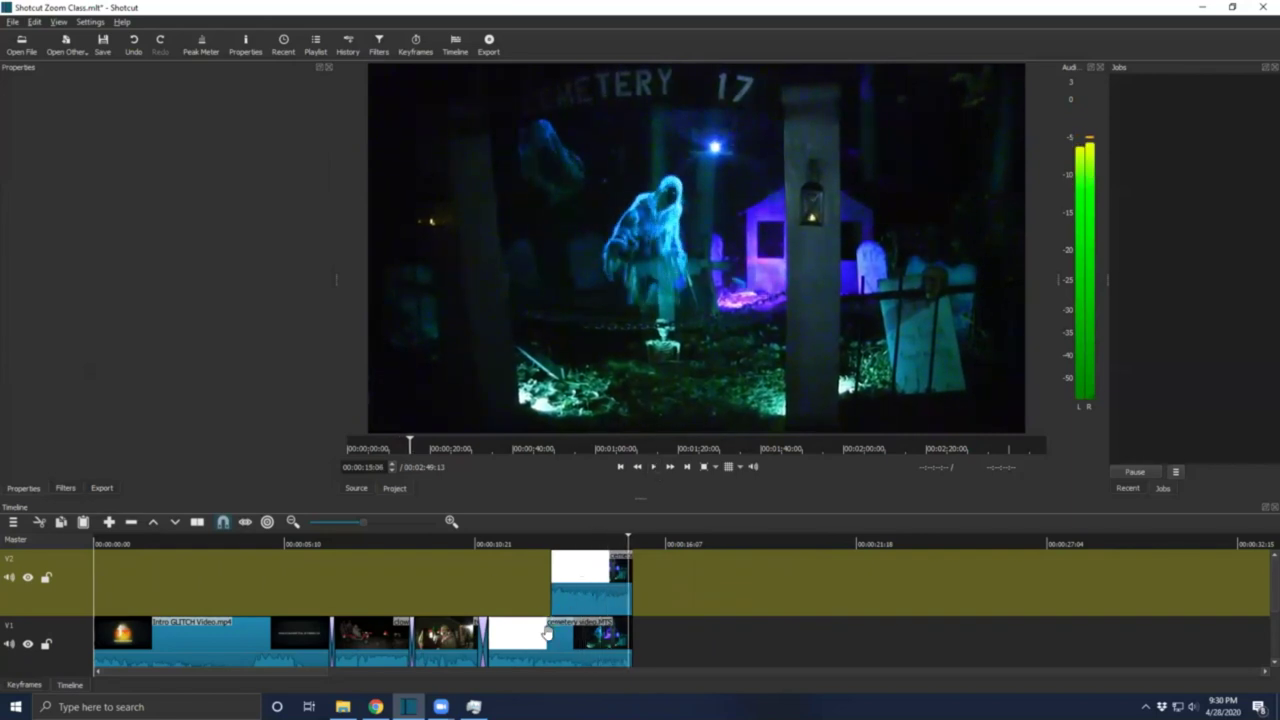
Add a Fade In Video filter to the V2 cemetery video.
left_click(604, 584)
left_click(65, 489)
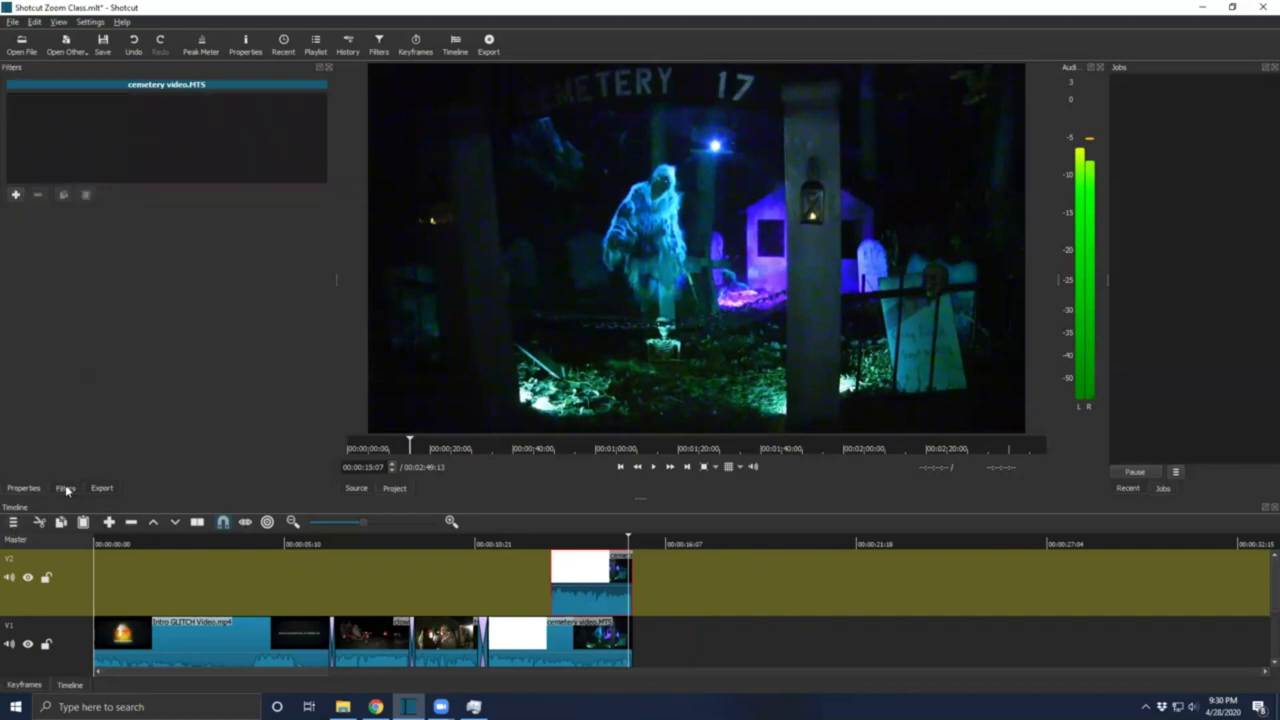
left_click(16, 195)
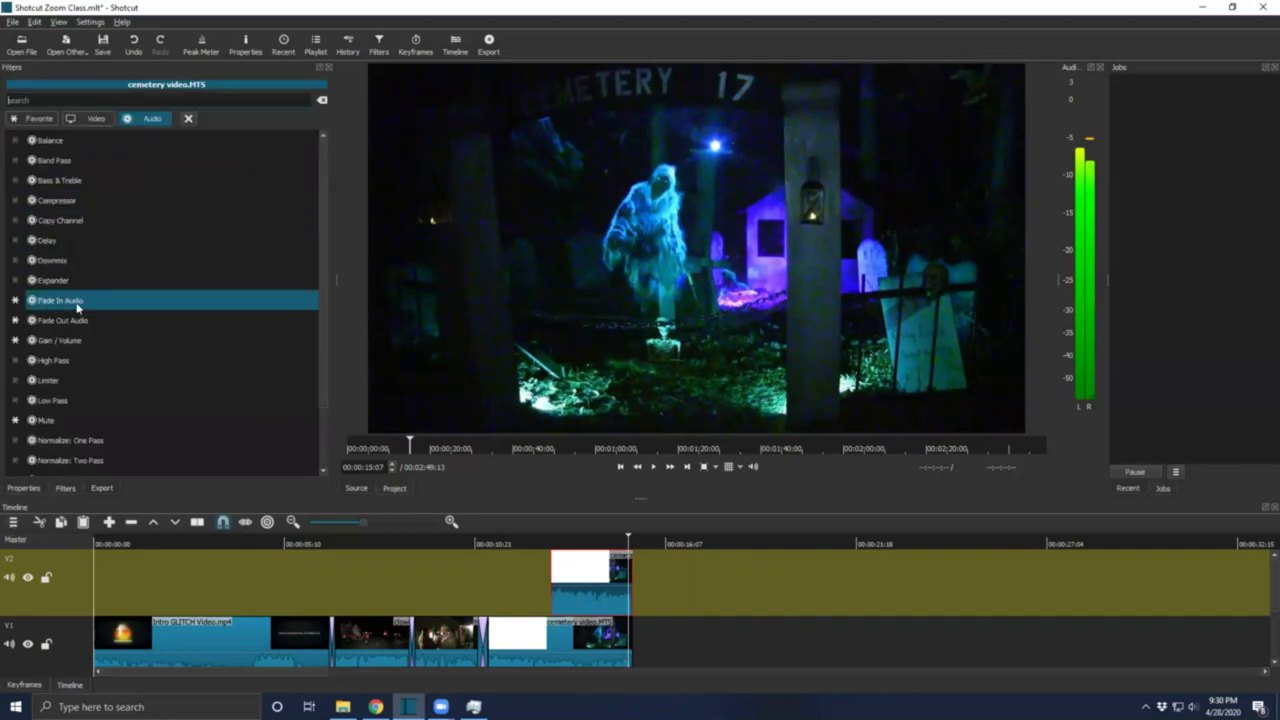
left_click(92, 118)
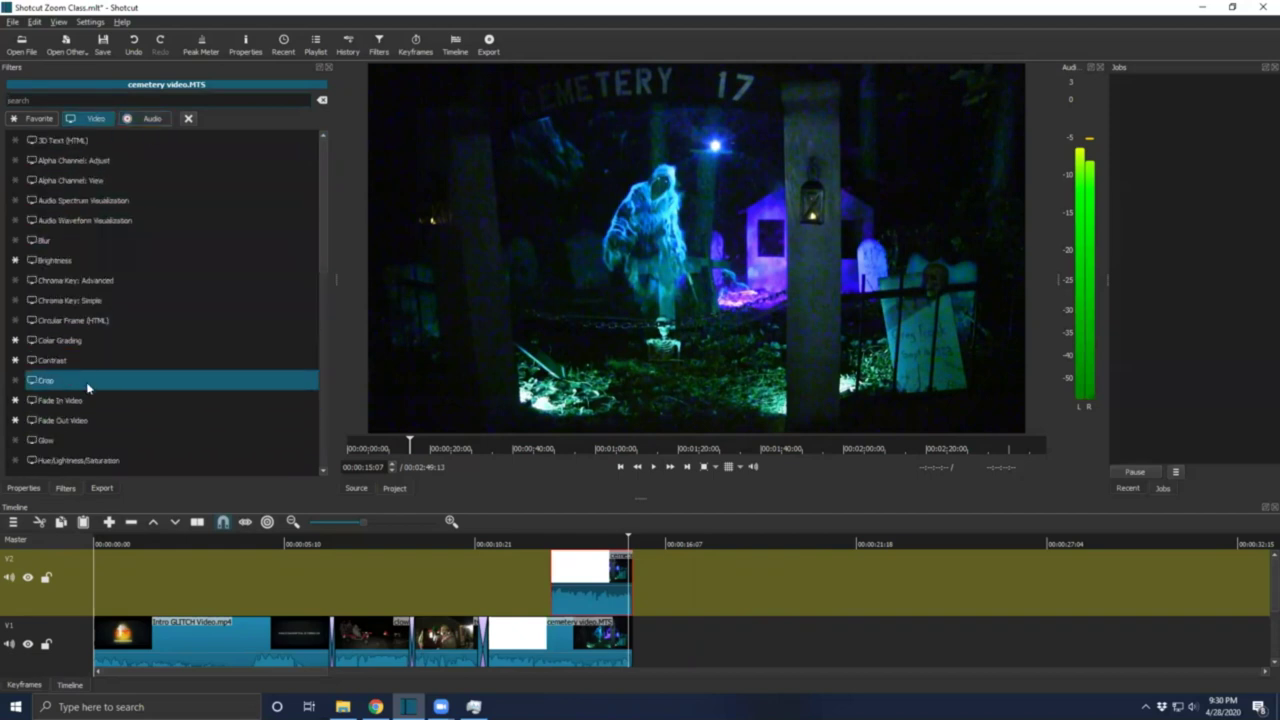
scroll(88, 388, "down", 2)
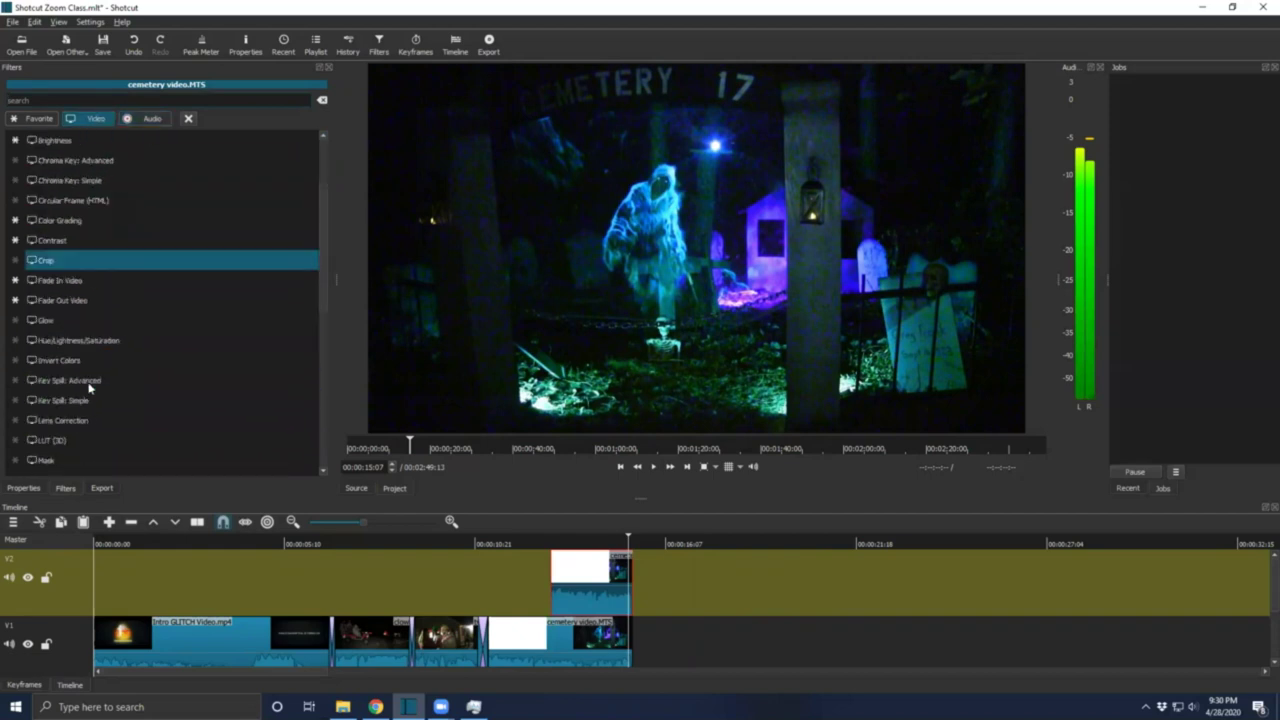
left_click(72, 289)
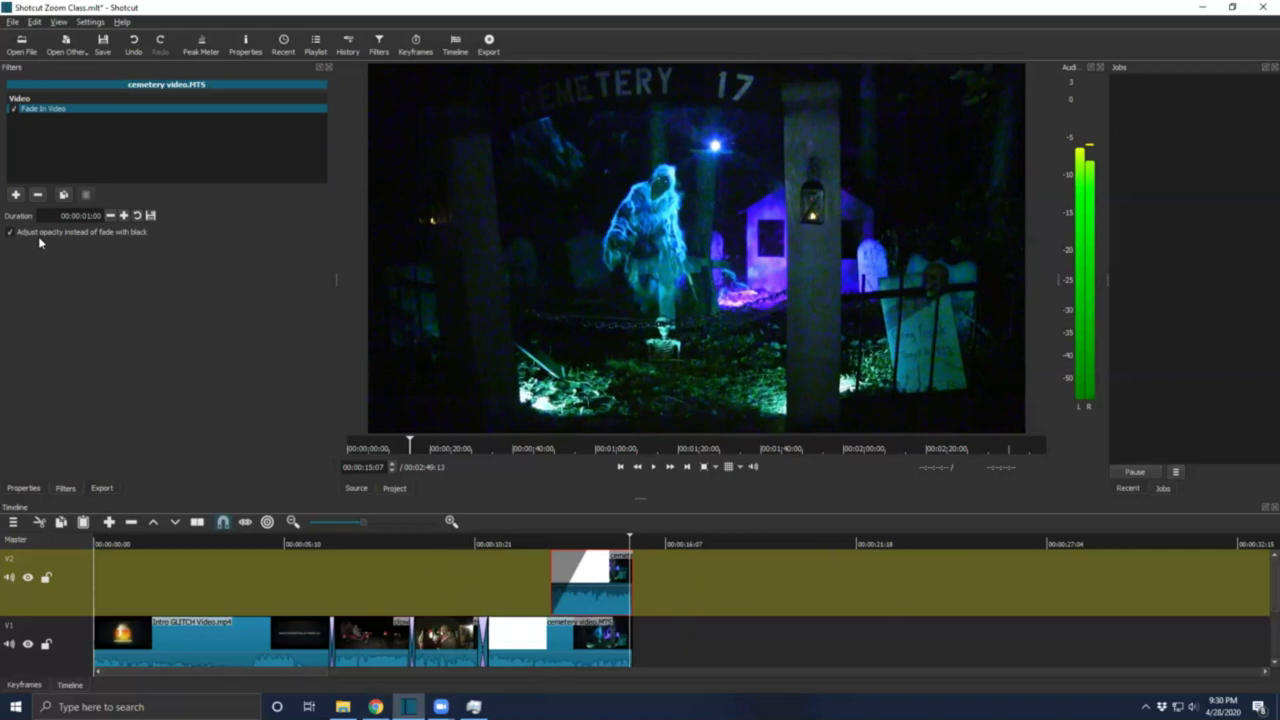
Add a Text filter to the V2 cemetery video and disable it.
left_click(16, 195)
scroll(172, 352, "down", 5)
scroll(169, 354, "down", 3)
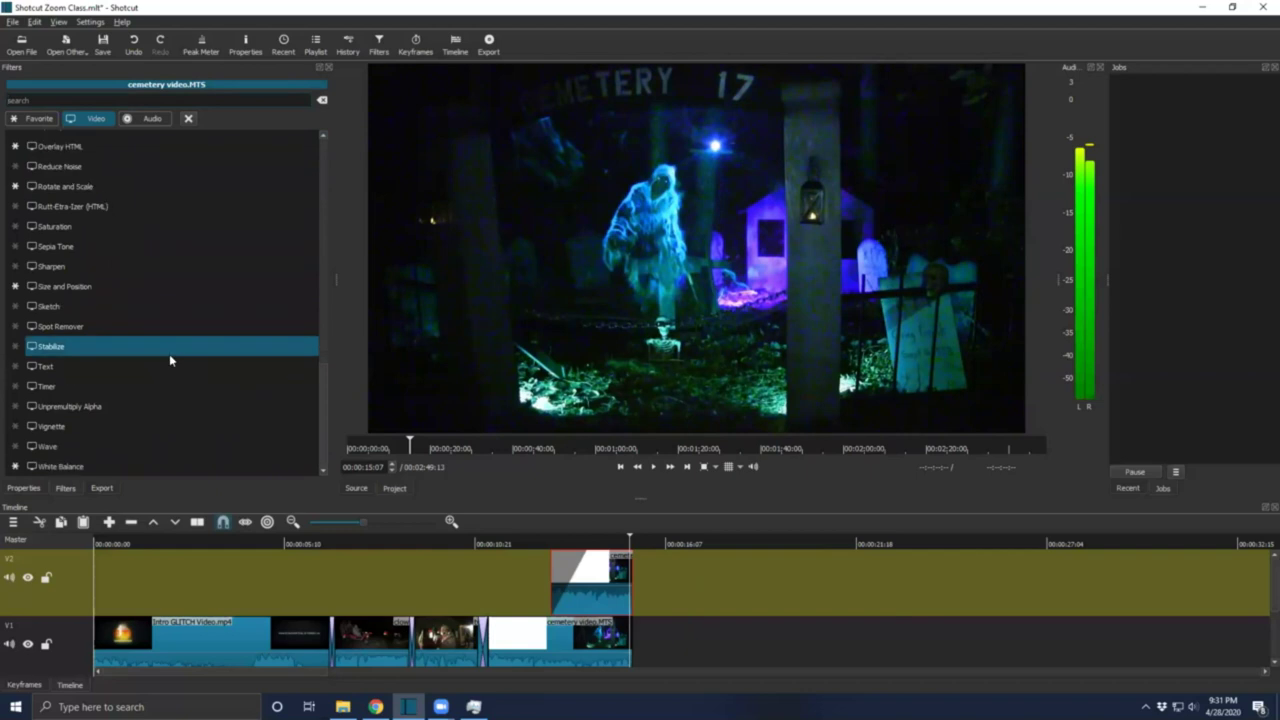
left_click(240, 366)
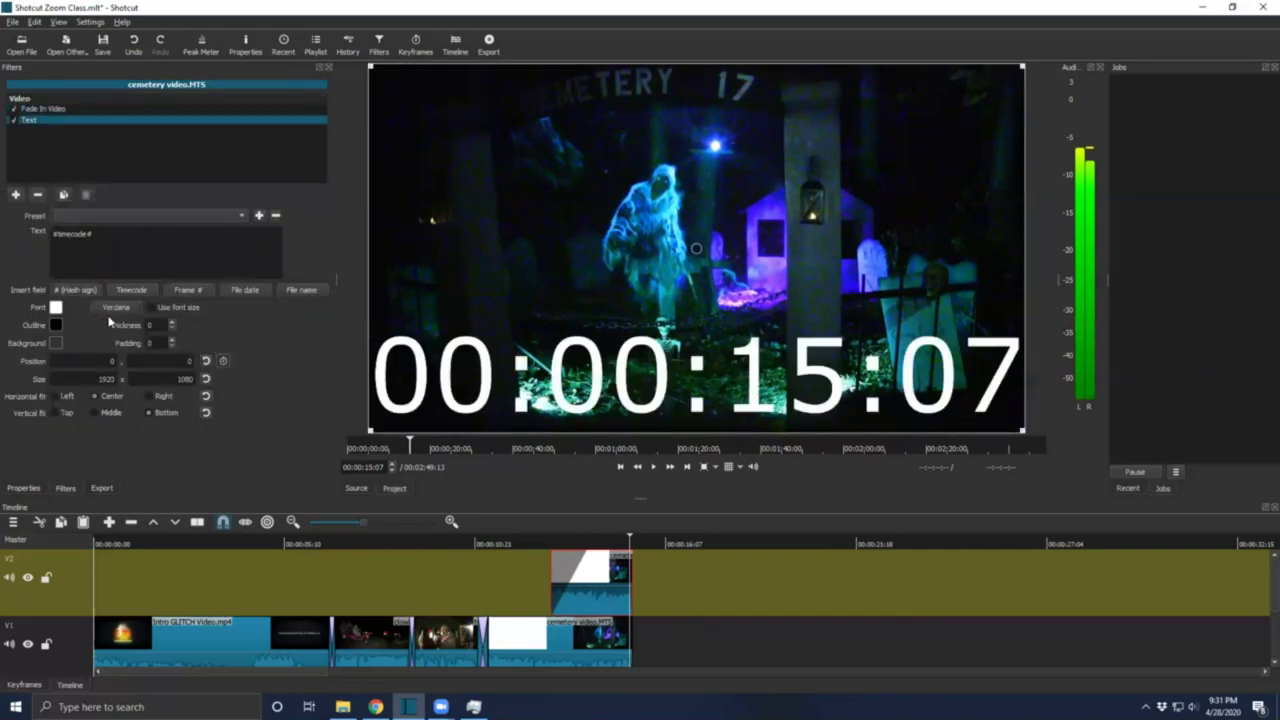
left_click(13, 120)
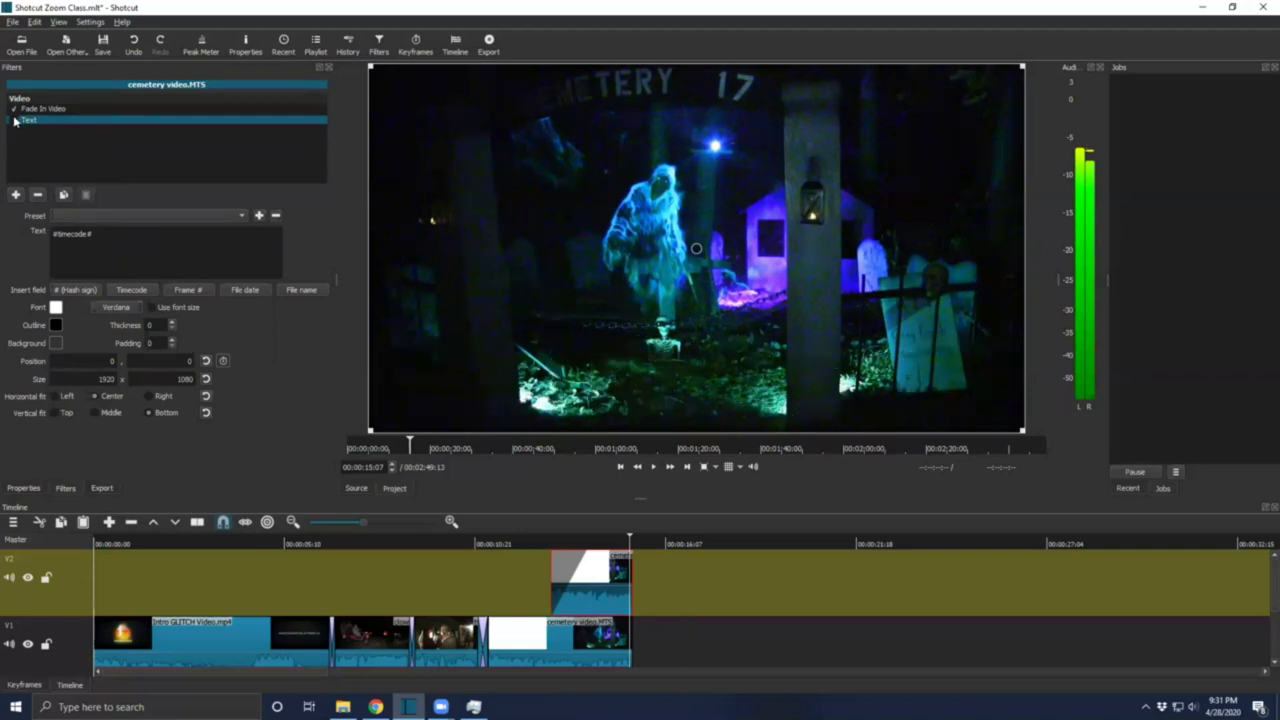
Add a 3D Text (HTML) filter to the V2 cemetery video.
left_click(16, 195)
scroll(77, 366, "down", 10)
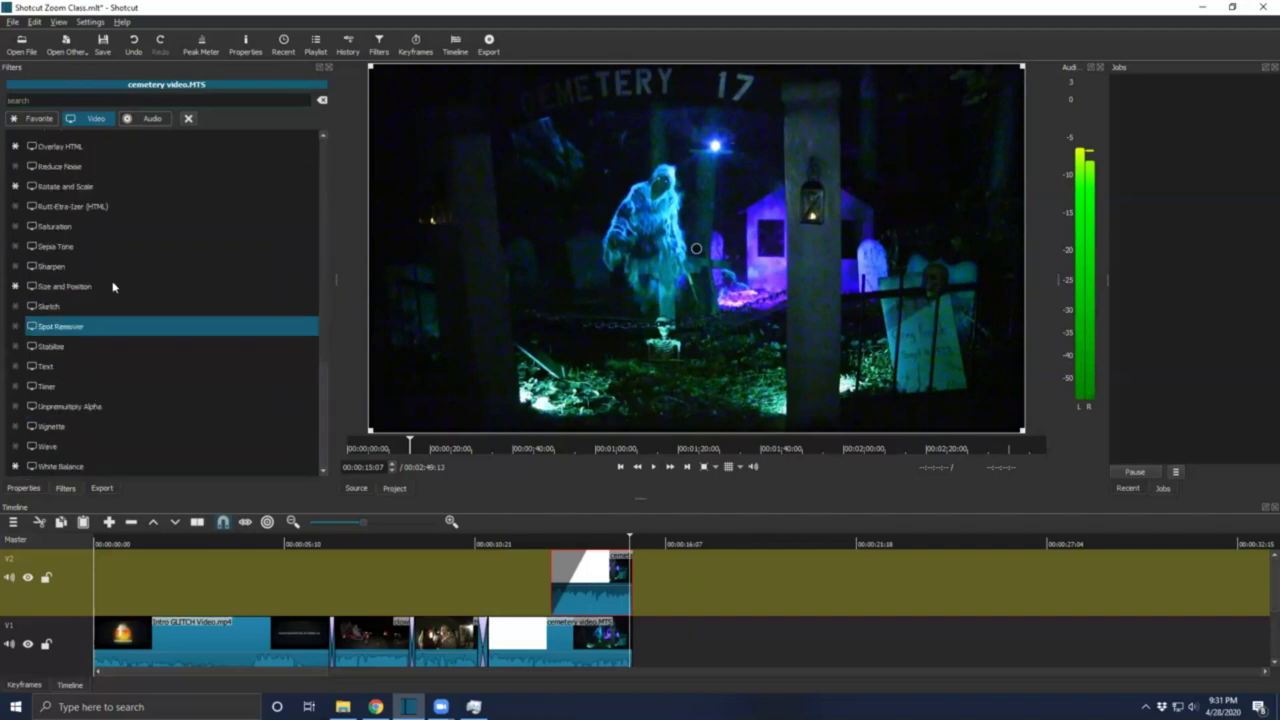
scroll(88, 218, "up", 4)
scroll(88, 218, "up", 5)
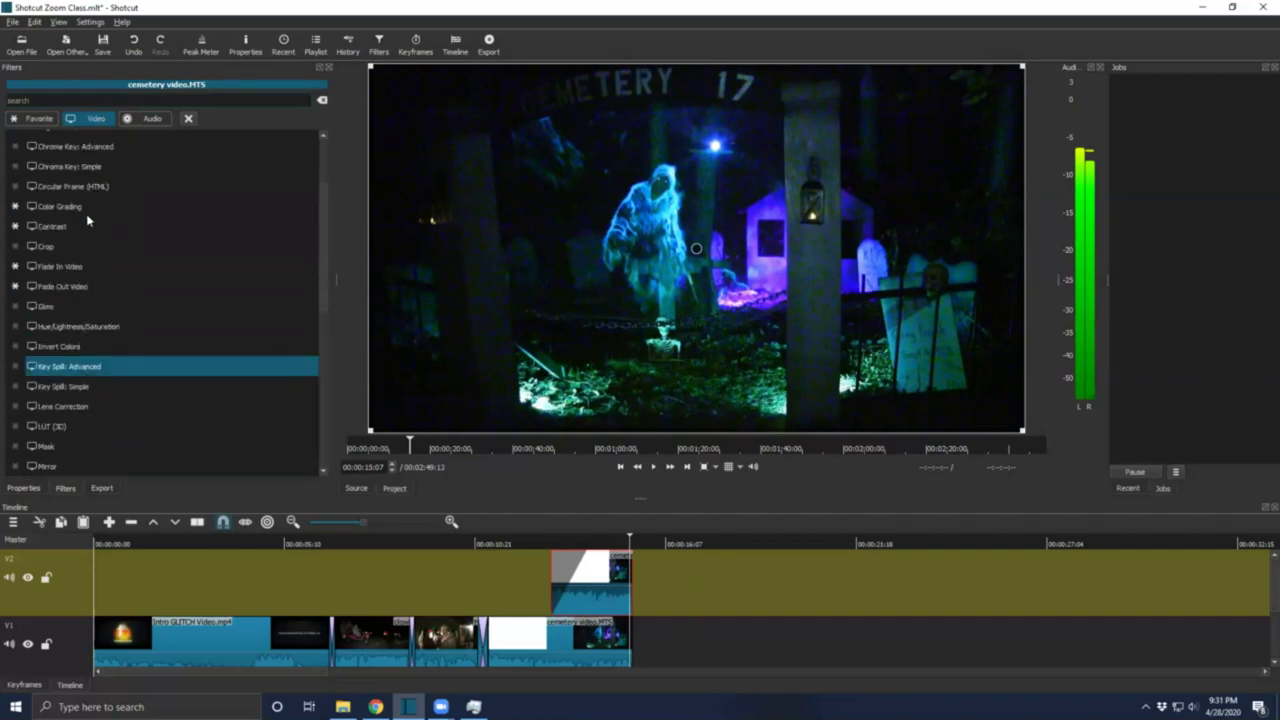
scroll(121, 248, "up", 3)
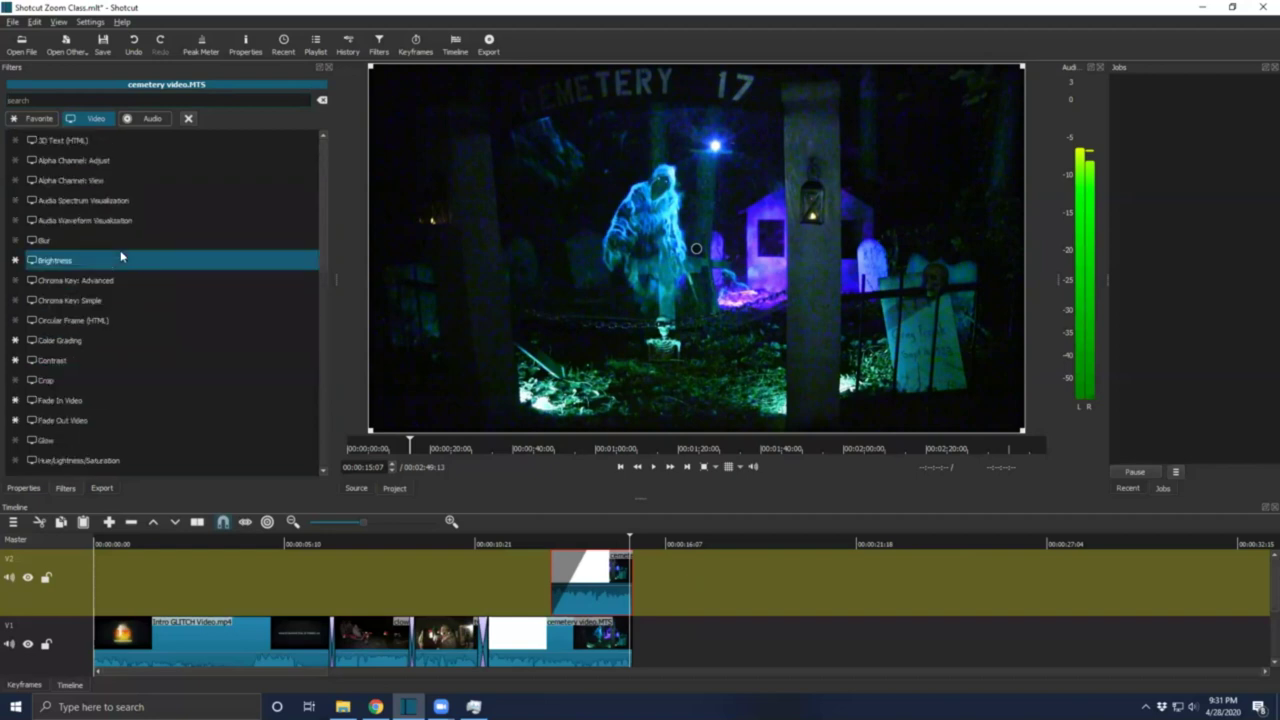
left_click(76, 142)
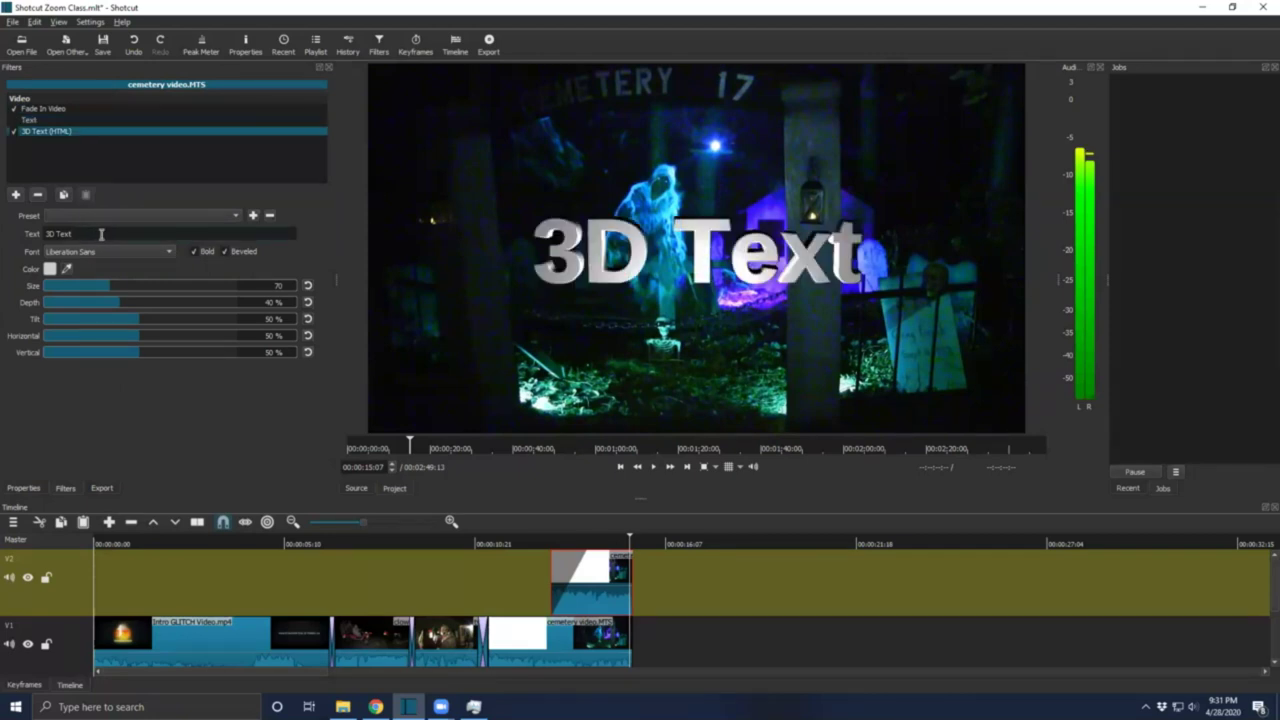
left_click_drag(29, 232, 5, 232)
type("www.haunt.cxom")
key("BackSpace")
key("BackSpace")
key("BackSpace")
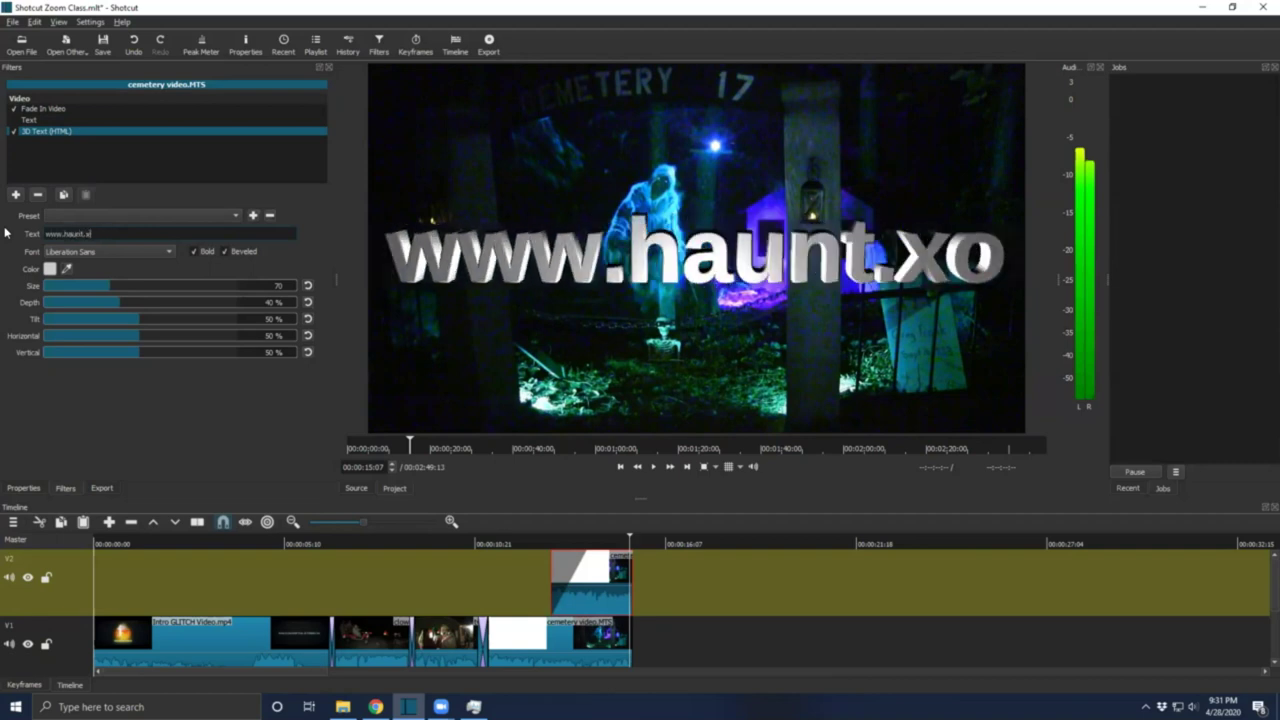
type("com")
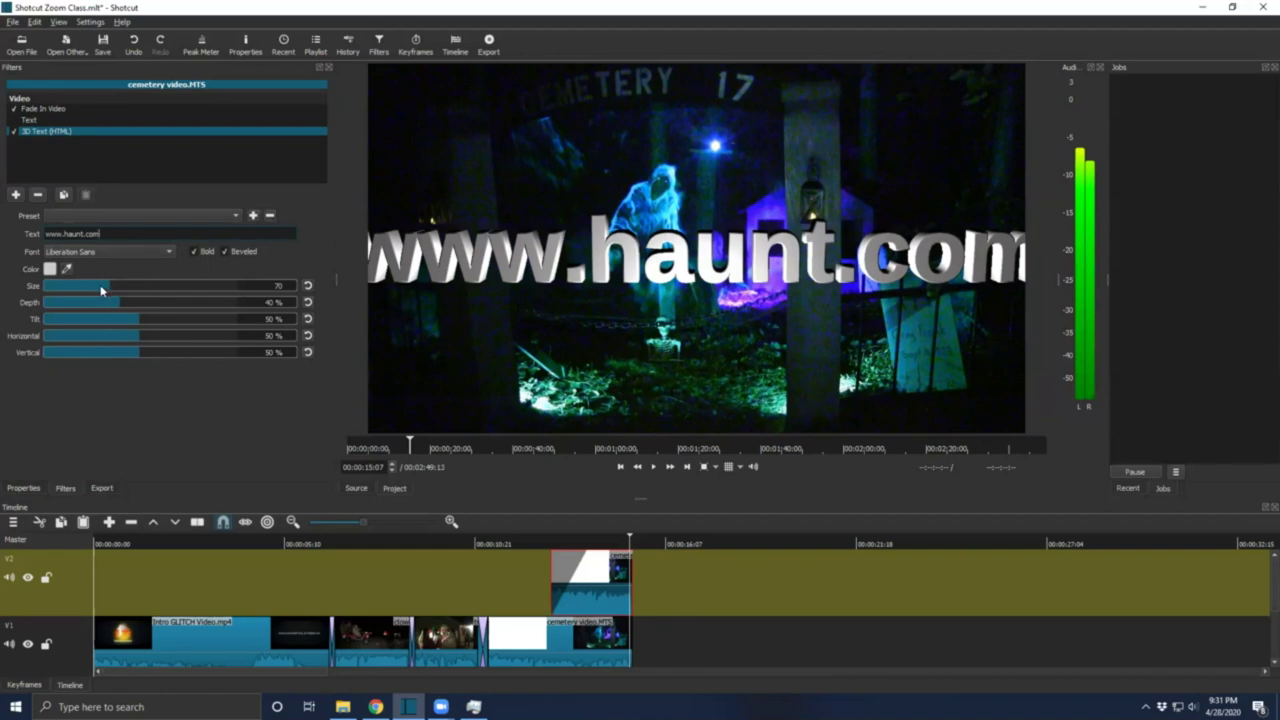
Set the 3D text's size to 48, depth to 15%, tilt to 29%, horizontal to 50% and vertical to 74%.
left_click_drag(101, 290, 101, 292)
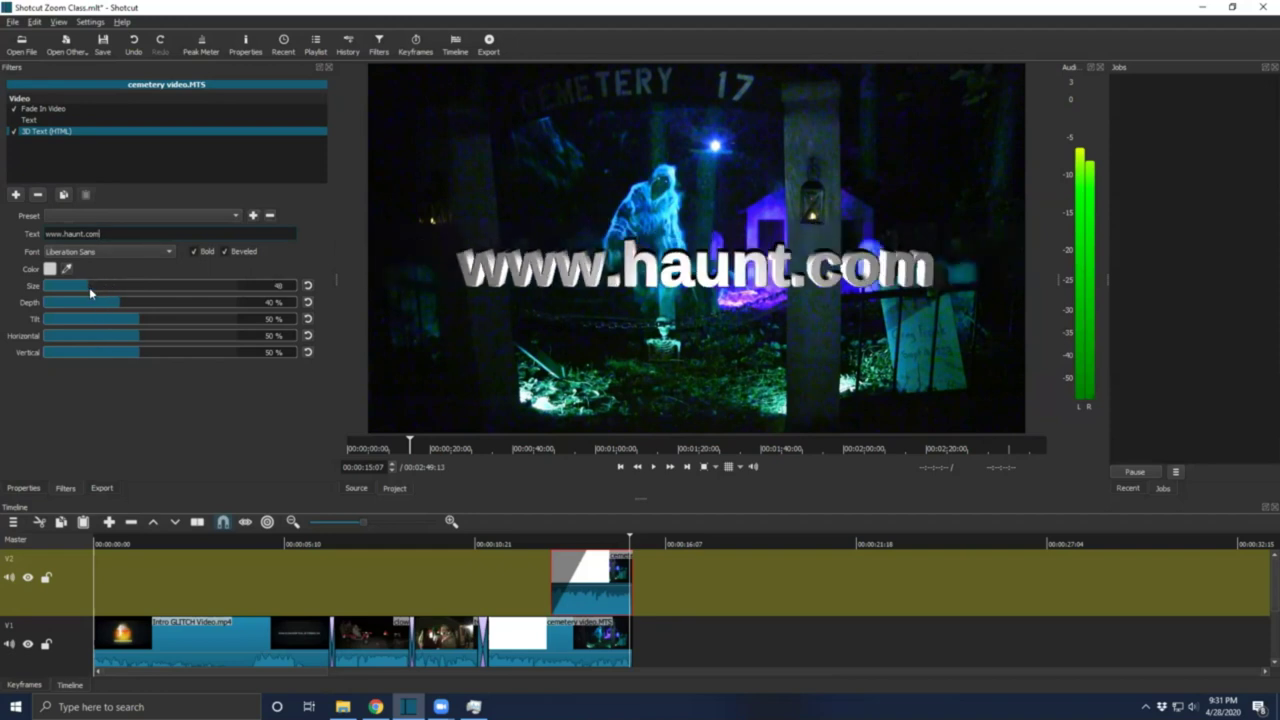
mouse_move(101, 302)
left_mouse_down()
mouse_move(71, 306)
mouse_move(117, 315)
mouse_move(98, 316)
left_mouse_up()
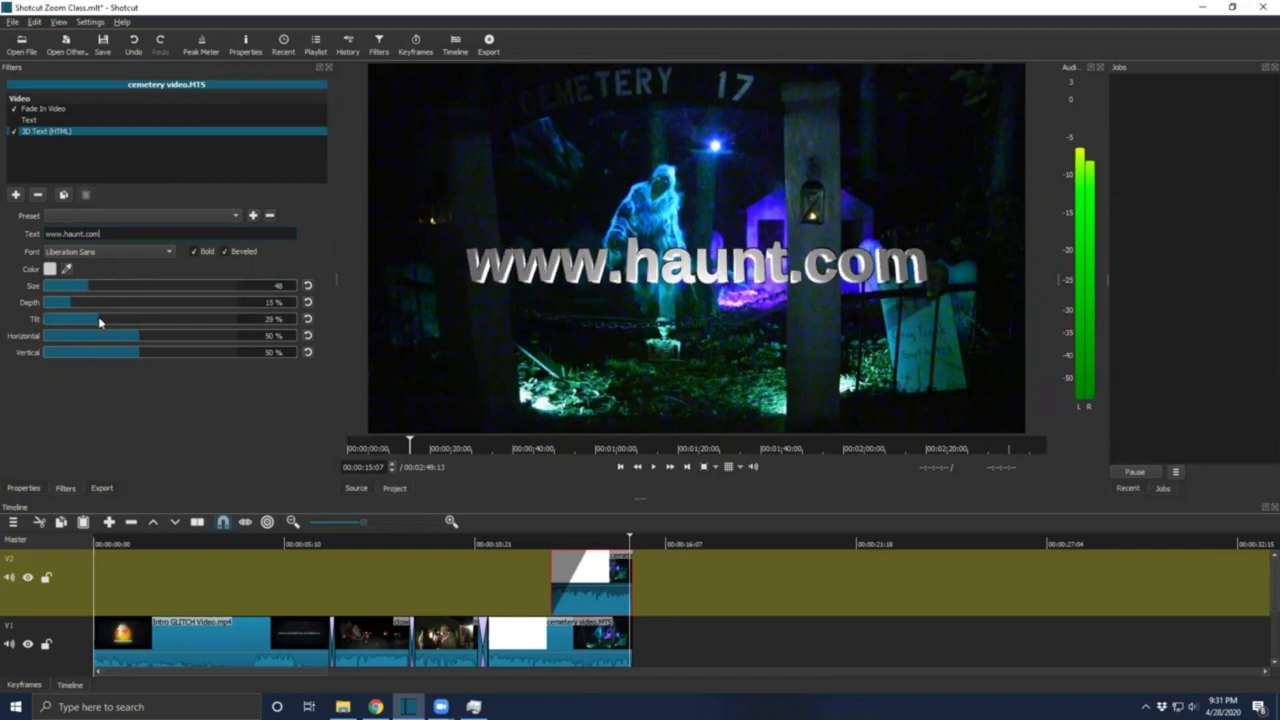
mouse_move(138, 336)
left_mouse_down()
mouse_move(107, 337)
mouse_move(138, 338)
left_mouse_up()
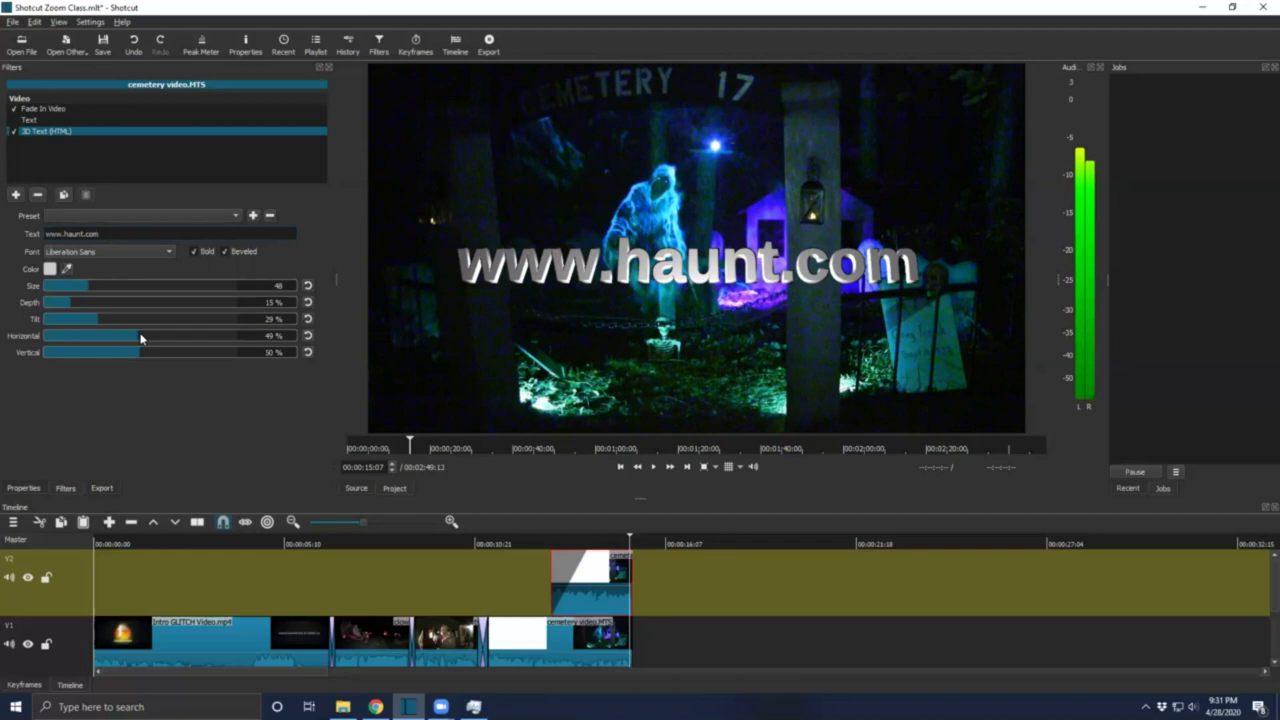
scroll(140, 338, "up", 1)
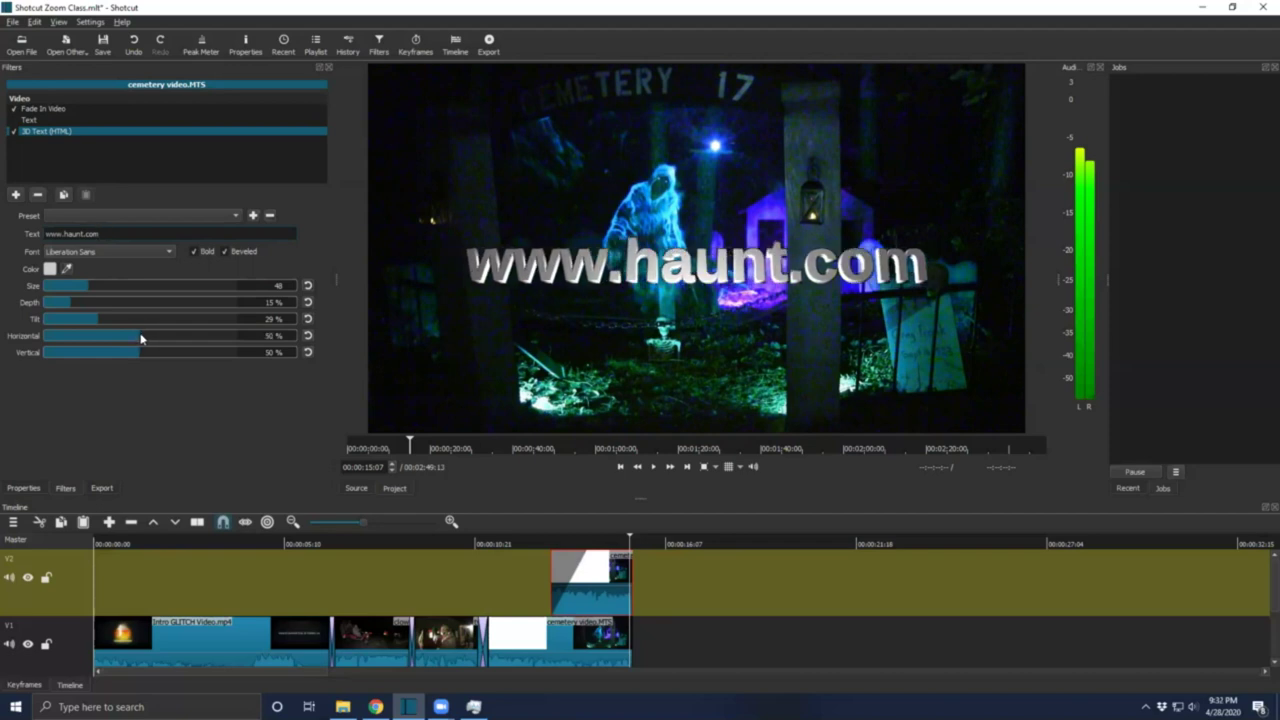
scroll(134, 354, "down", 3)
left_click_drag(145, 355, 189, 355)
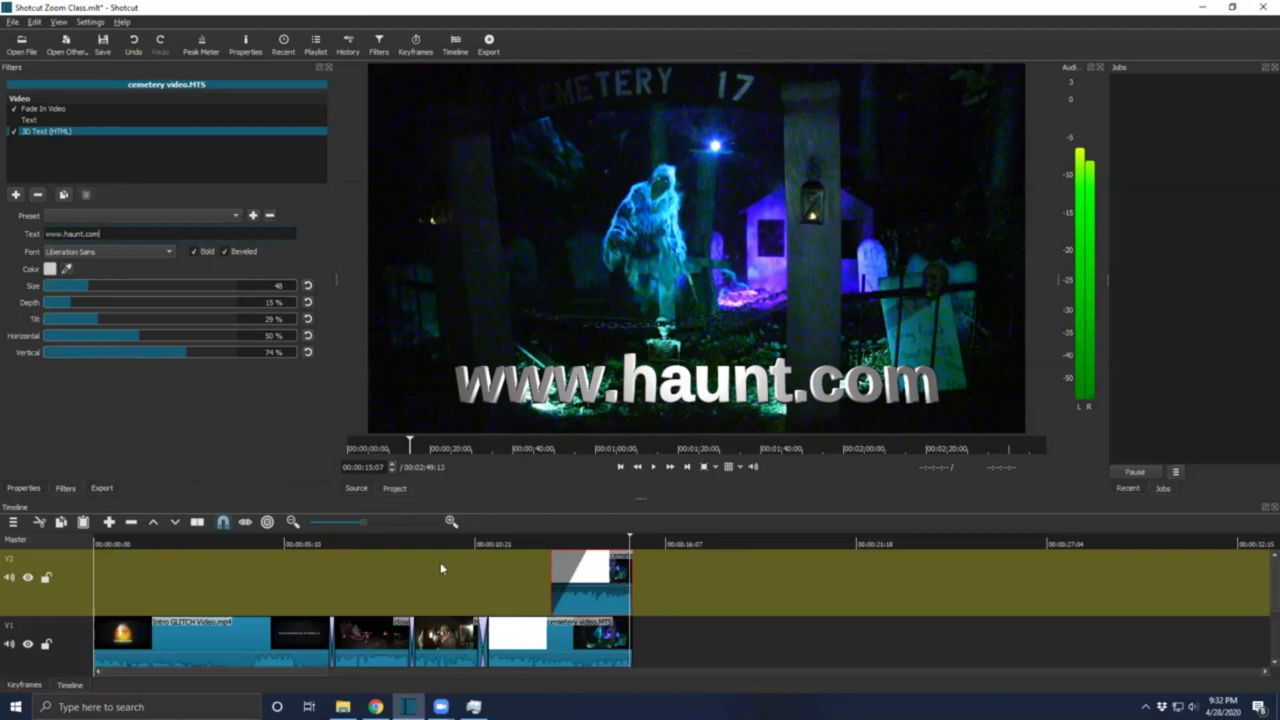
Play back the cemetery section to preview the web address fading in.
left_click(532, 543)
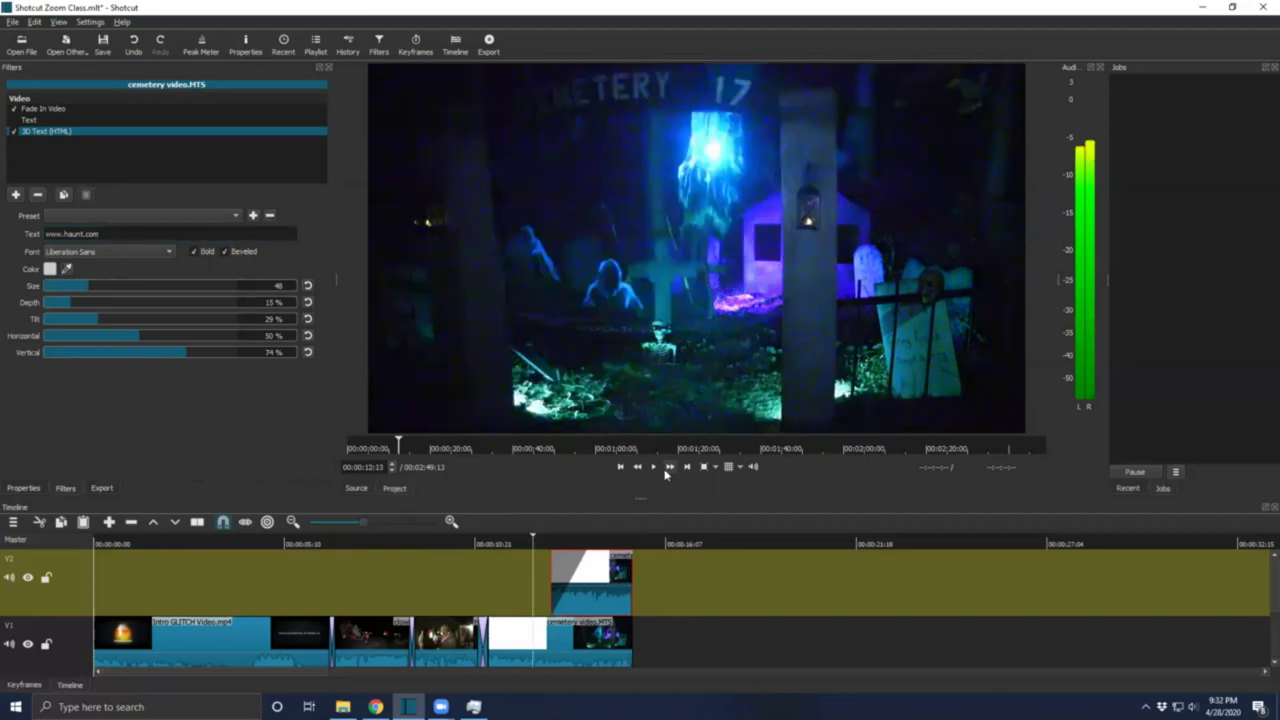
left_click(655, 467)
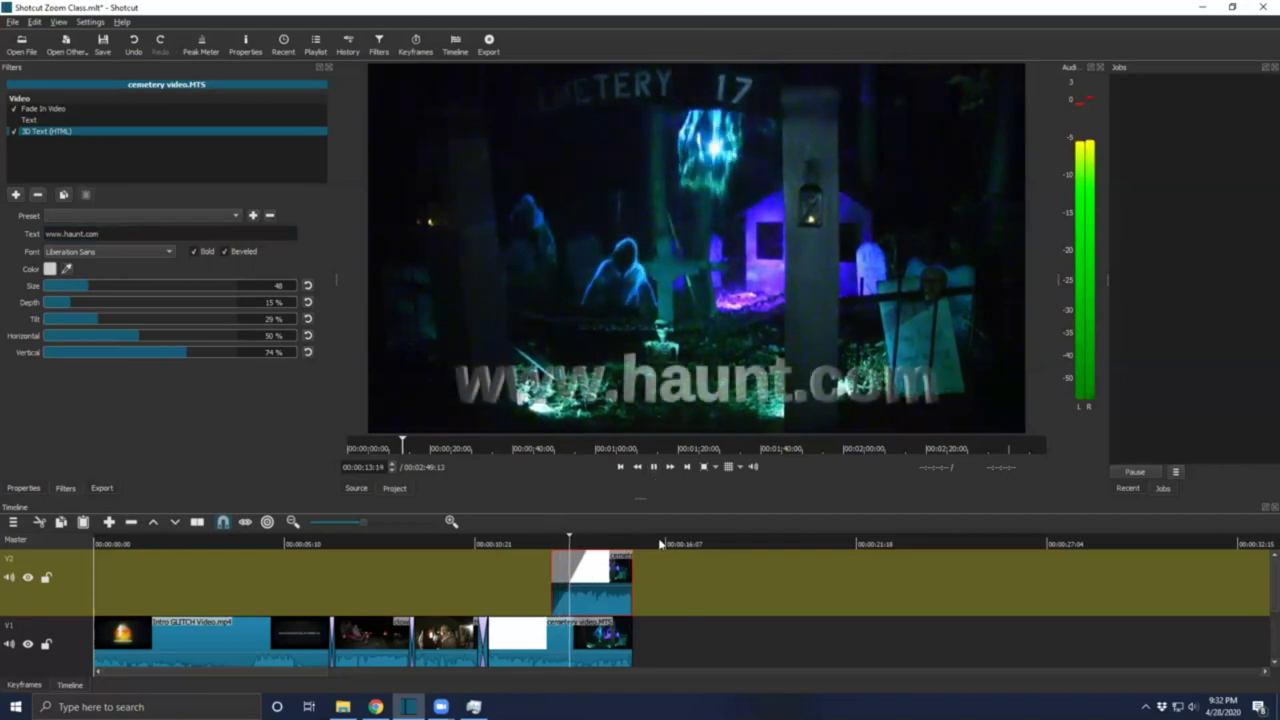
left_click(654, 467)
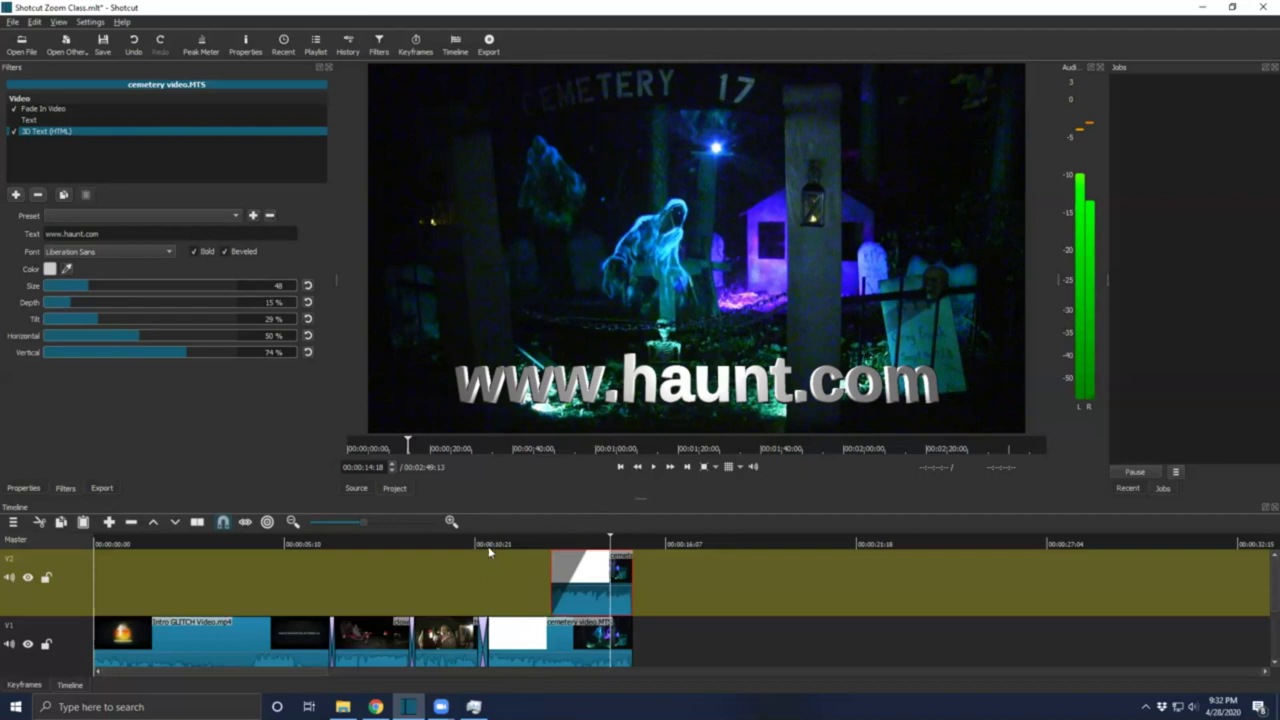
Try to remove the gap between the fourth Ancient Mp3 piece and the short fragment on track A1.
left_click(528, 545)
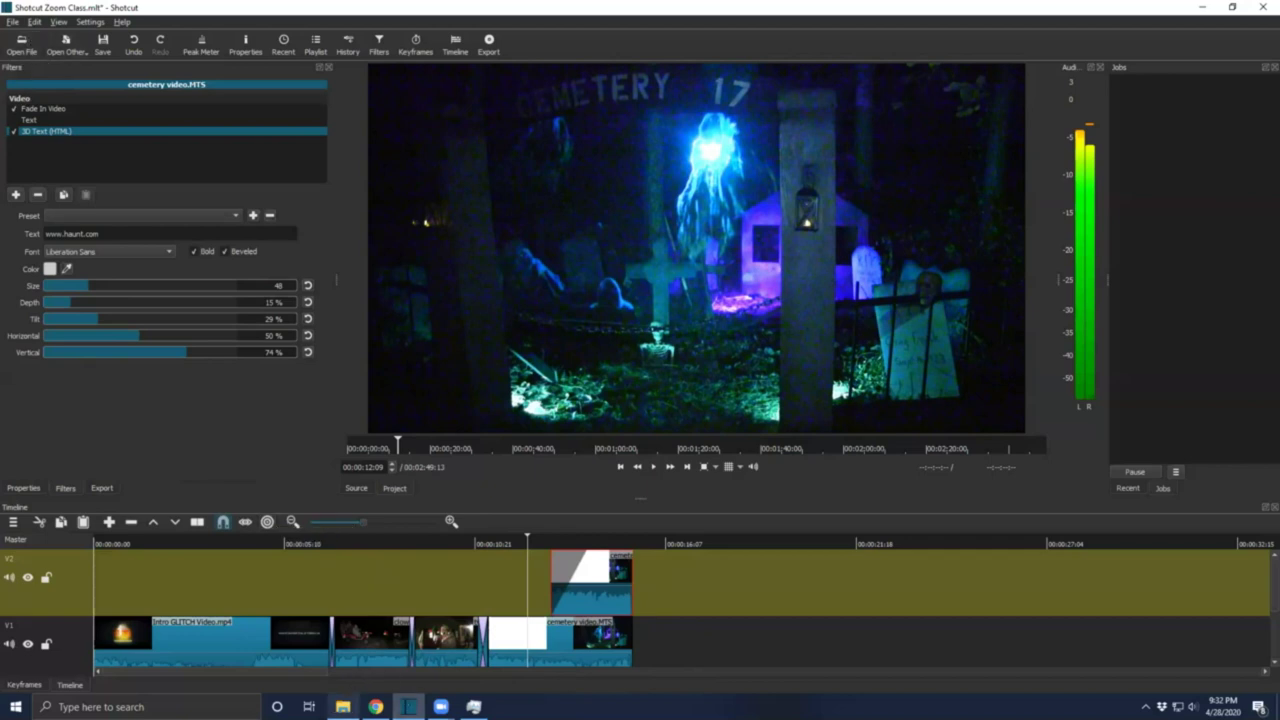
left_click(342, 707)
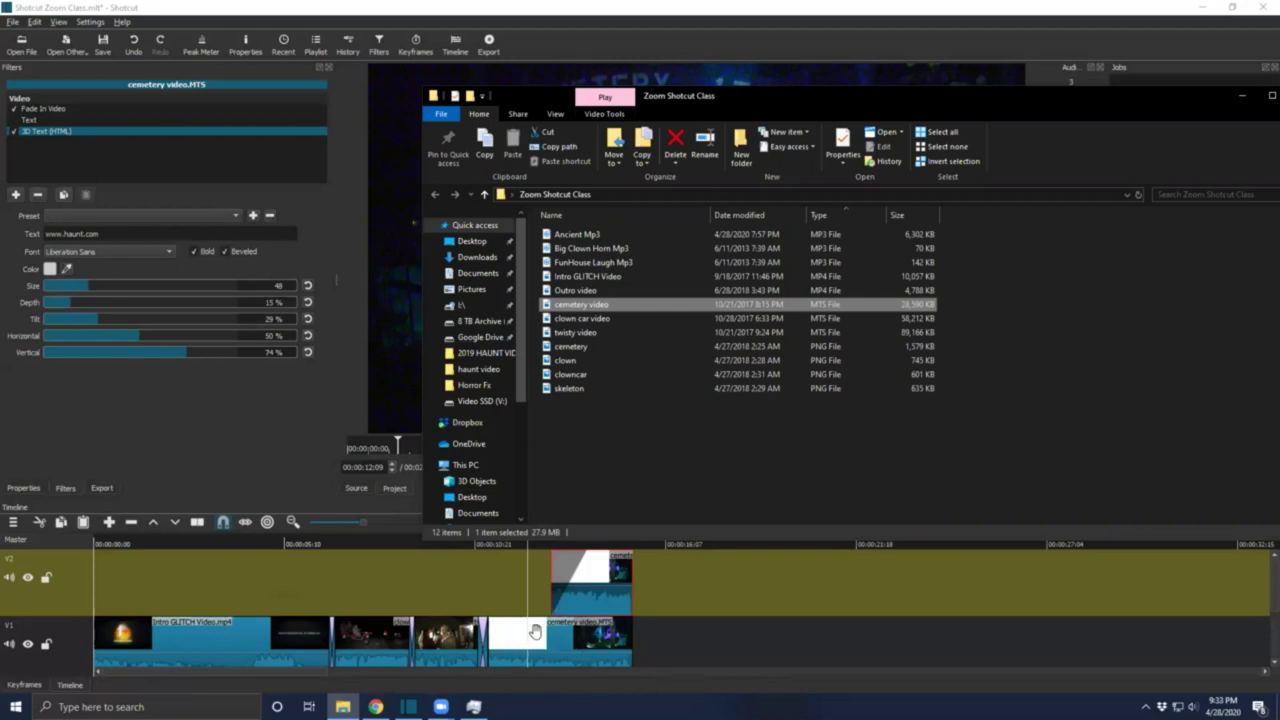
scroll(437, 660, "down", 2)
scroll(517, 652, "down", 1)
scroll(522, 645, "down", 1)
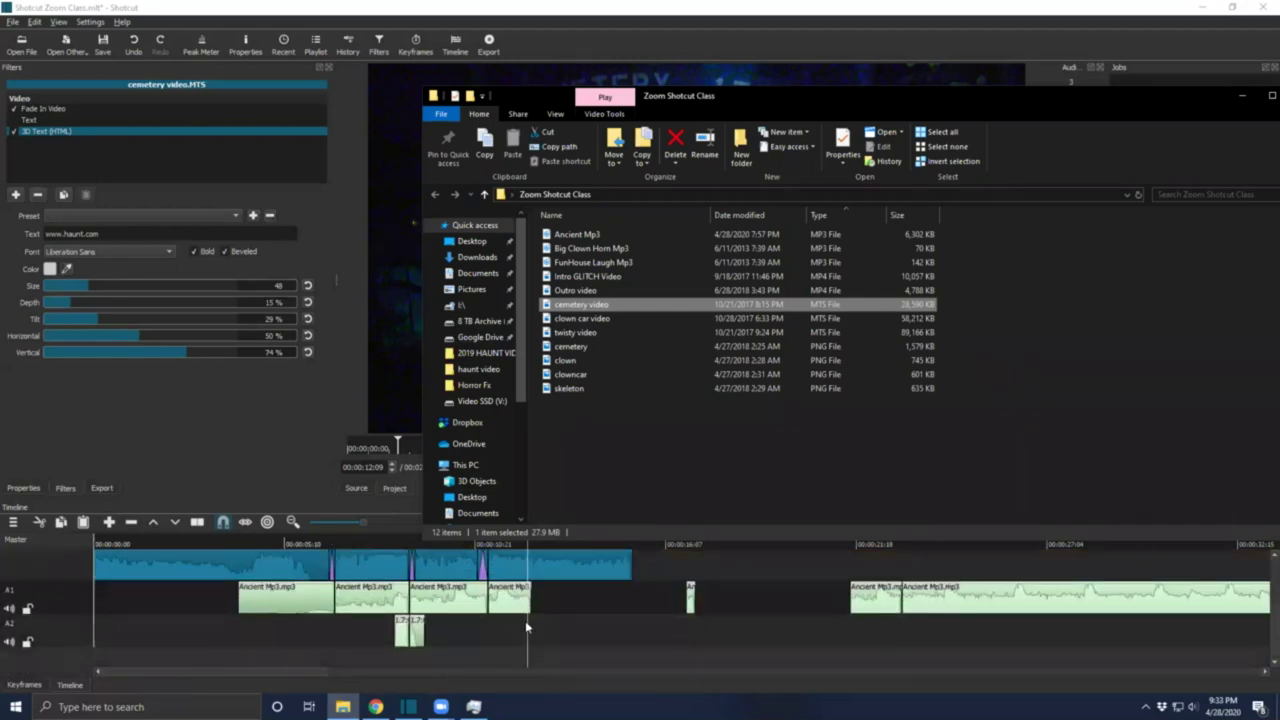
left_click(672, 598)
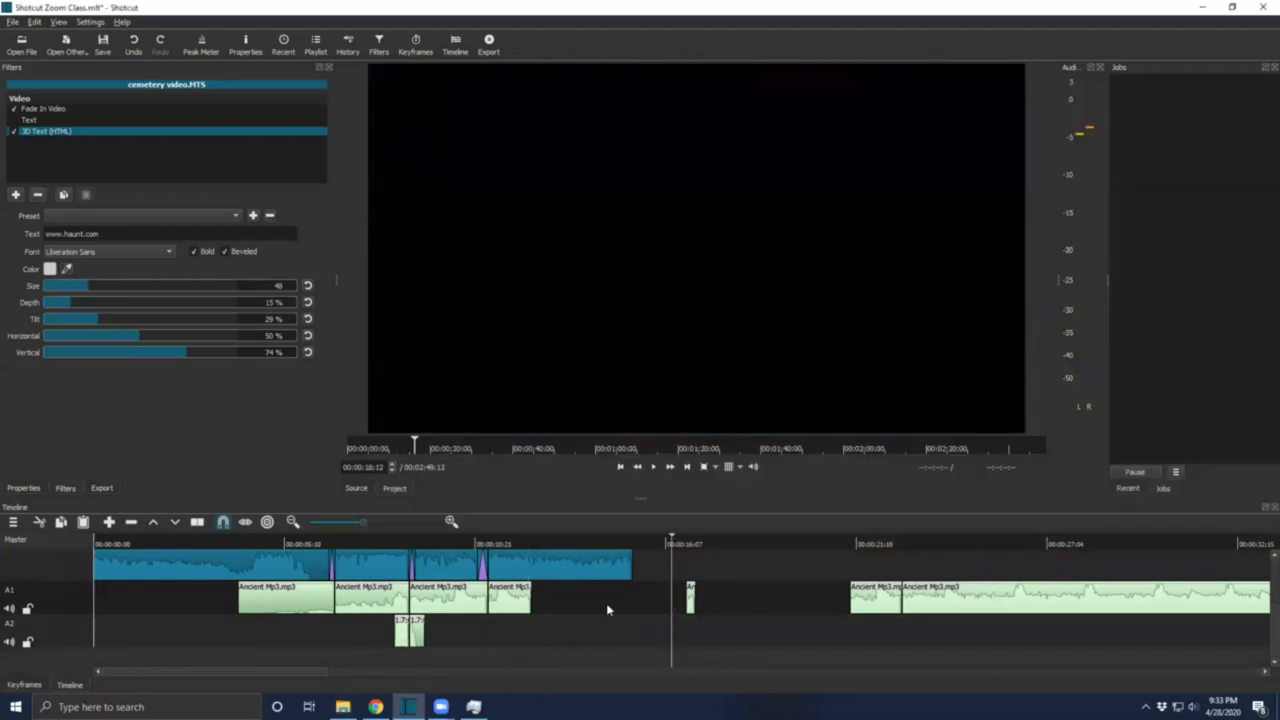
left_click(606, 606)
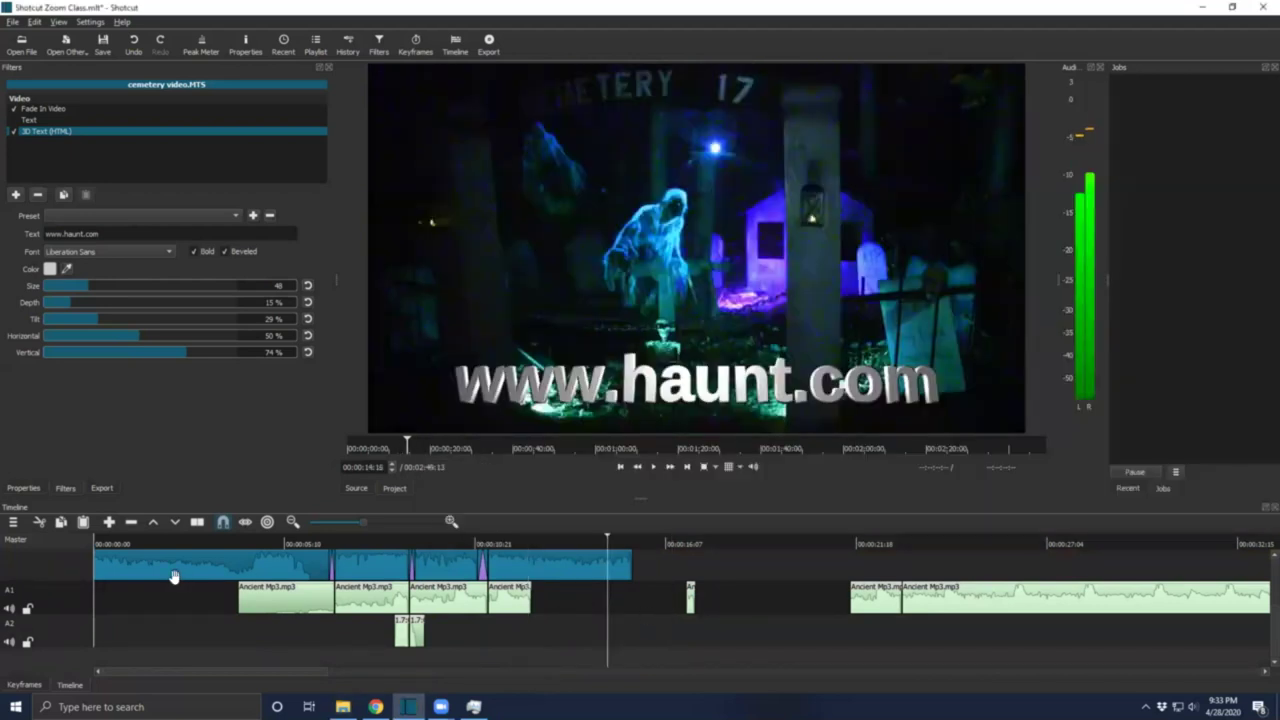
left_click(64, 611)
left_click(585, 594)
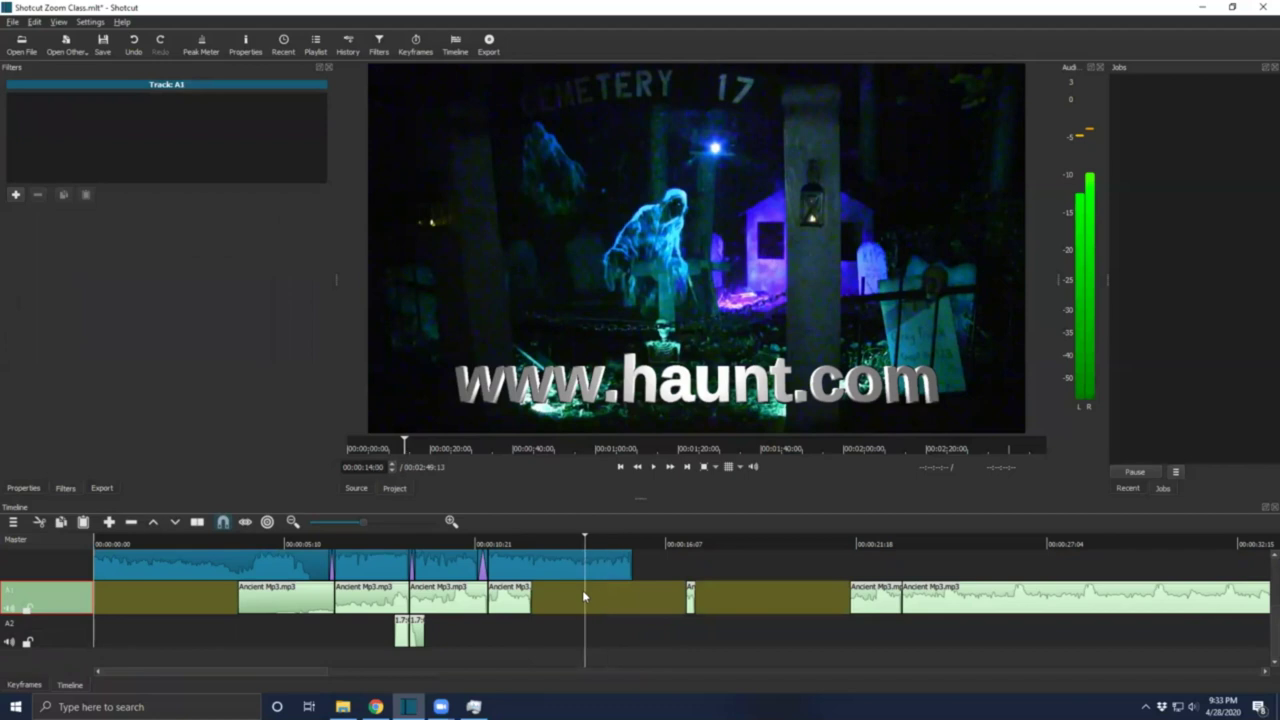
left_click(650, 606)
key("Delete")
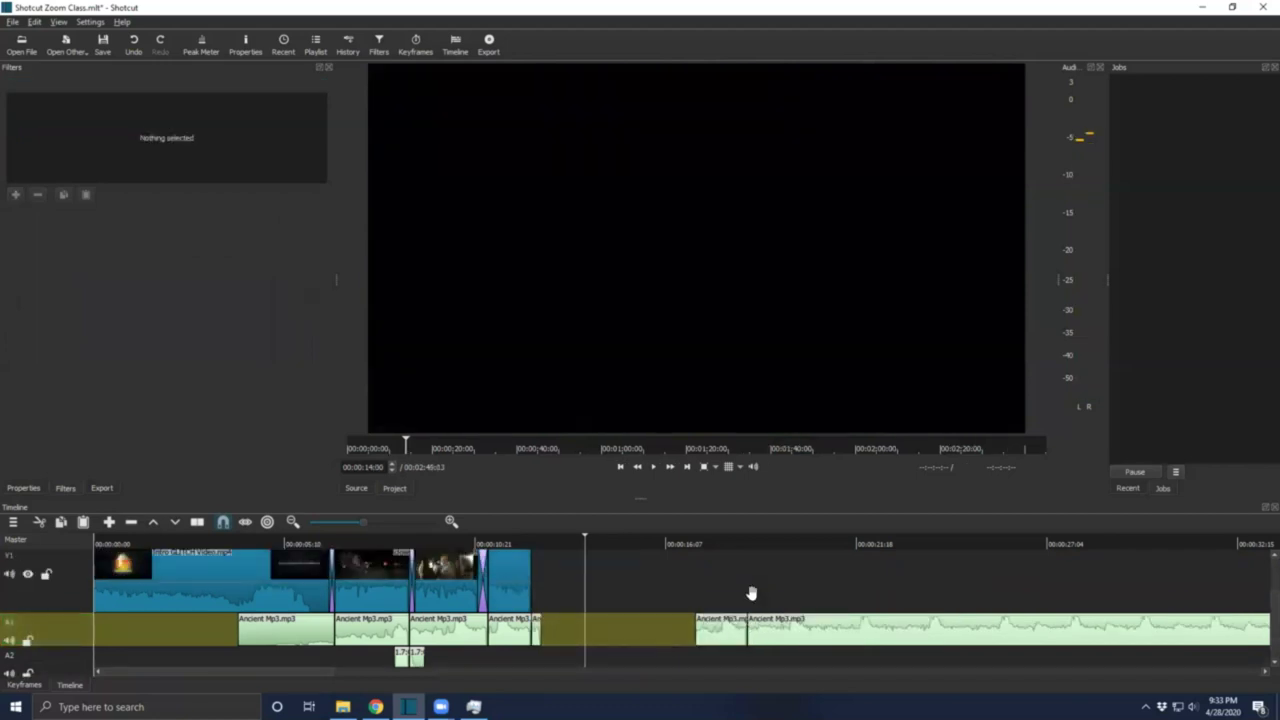
scroll(751, 594, "up", 2)
scroll(751, 594, "down", 2)
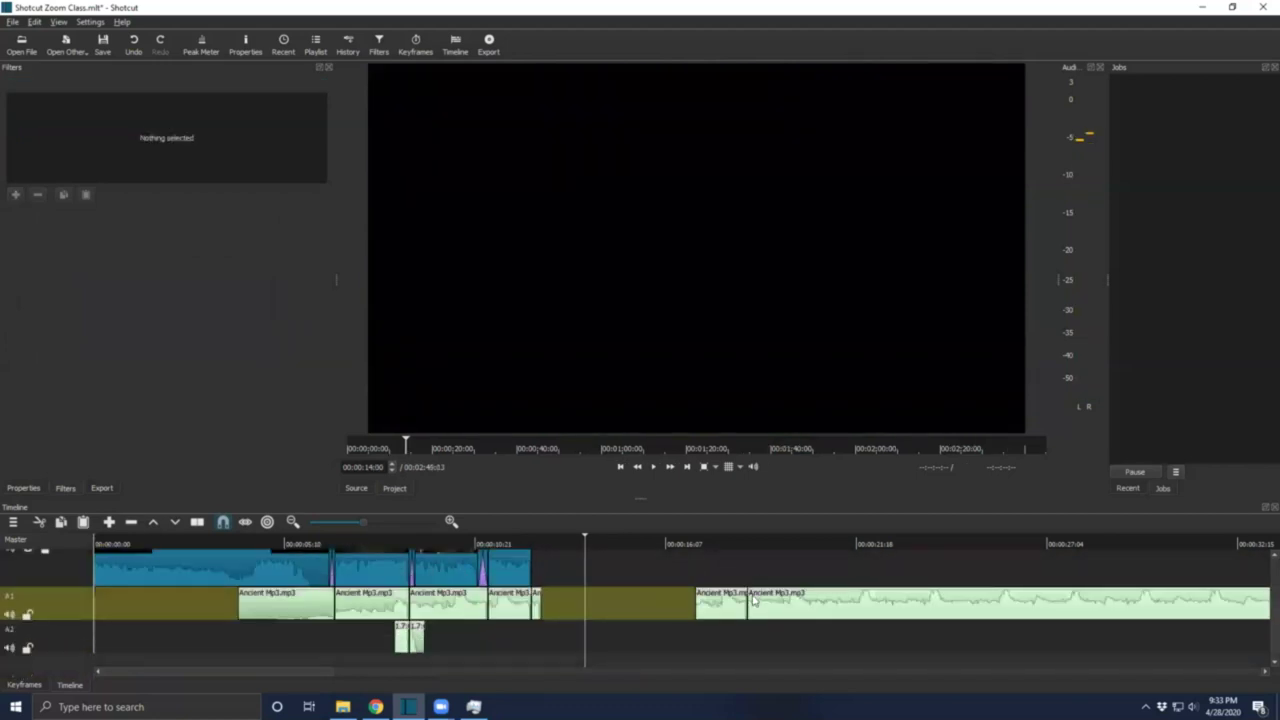
Try to shift the next Ancient Mp3 piece earlier on A1, and undo the edits back through the gap removal.
left_click(725, 604)
left_click_drag(673, 614, 622, 612)
key("ctrl+z")
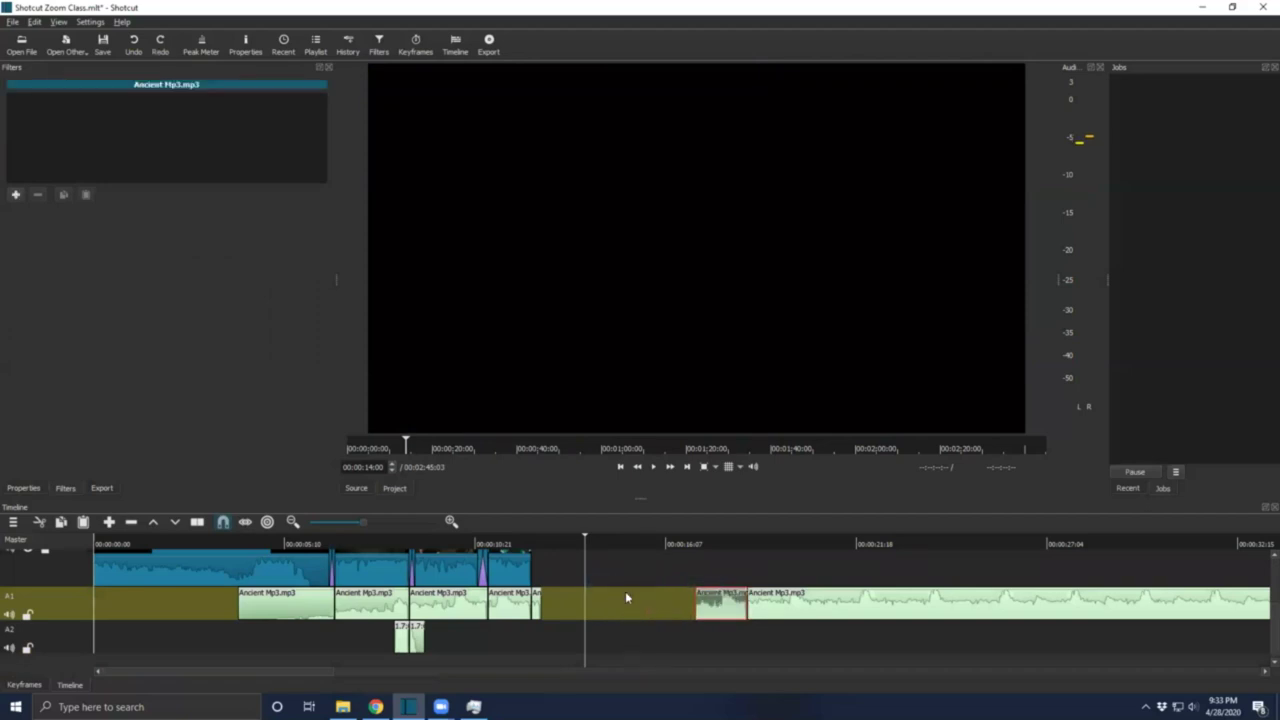
key("ctrl+z")
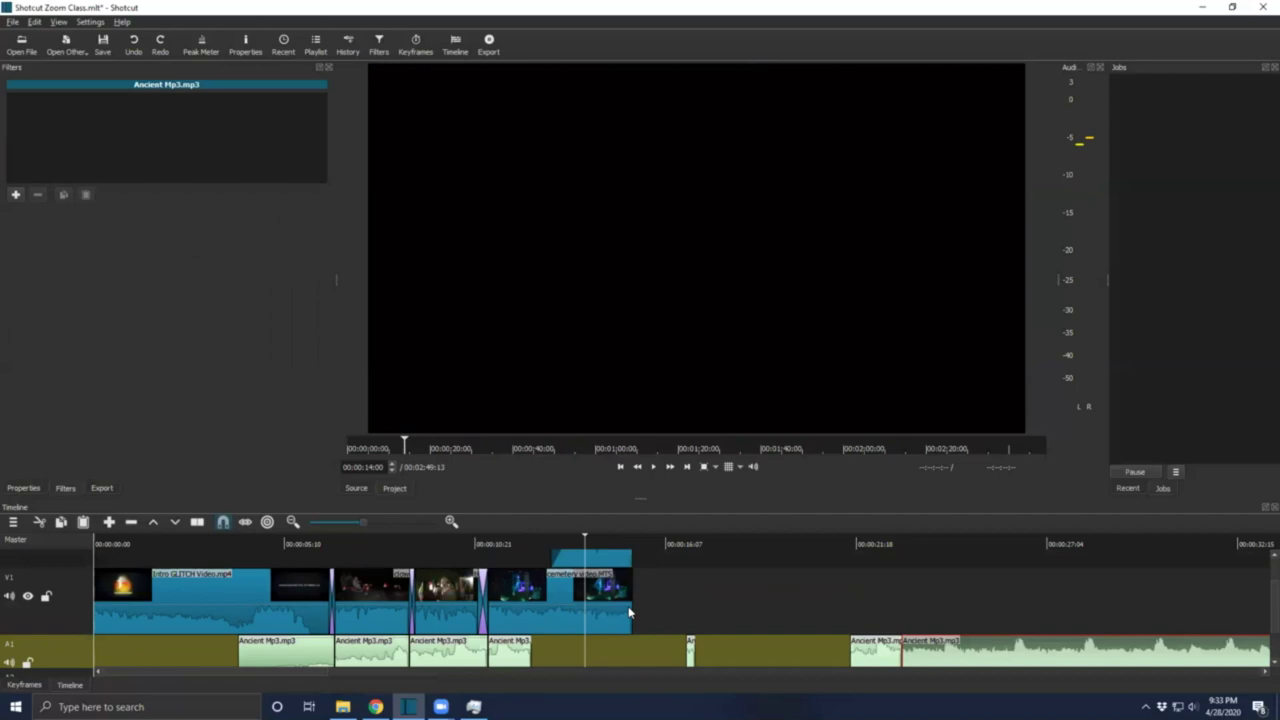
key("ctrl+z")
scroll(705, 634, "down", 2)
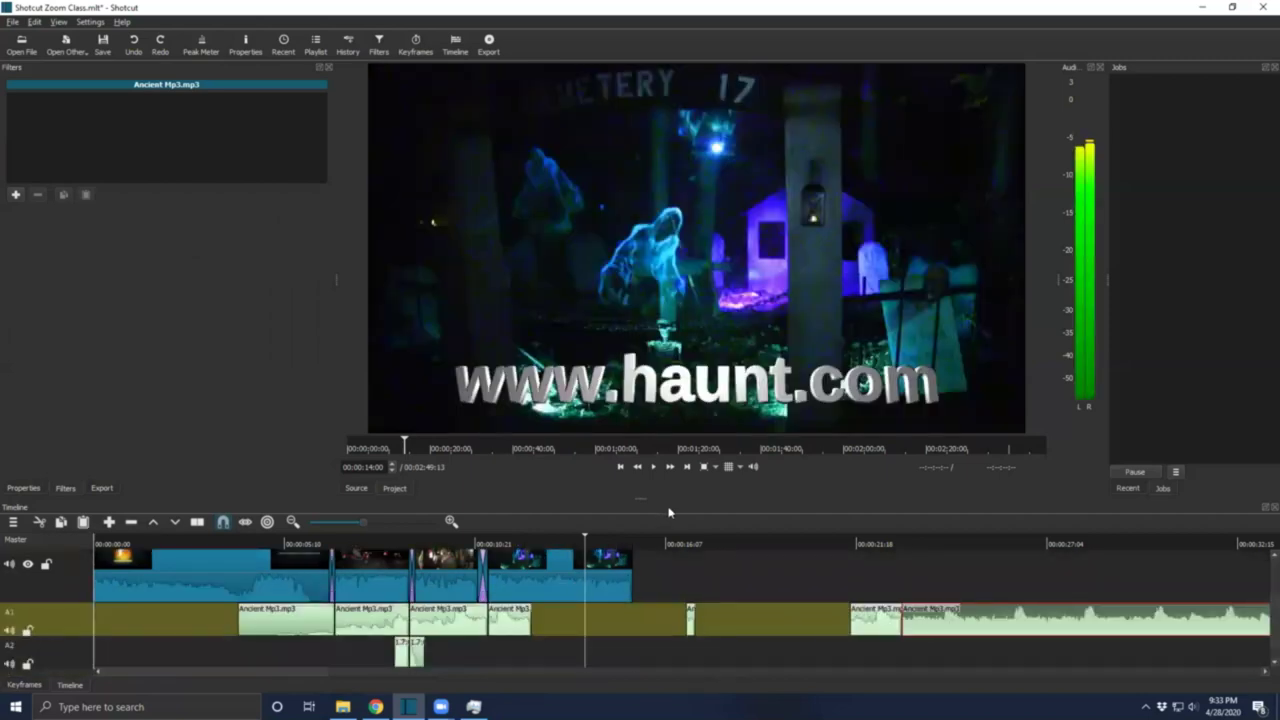
Enlarge the timeline area and move the short Ancient Mp3 fragment against the fourth piece on A1.
left_click_drag(642, 490, 655, 268)
left_click_drag(689, 475, 528, 490)
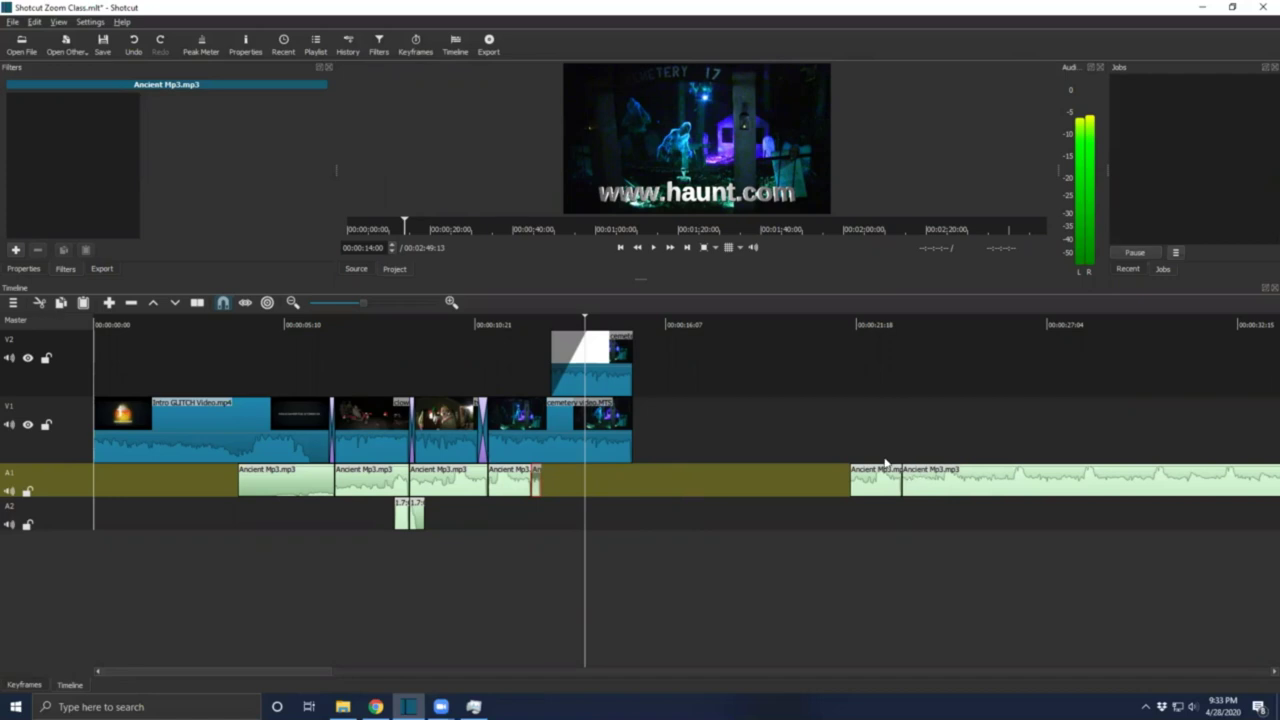
Try removing the remaining A1 gap, and instead move the next Ancient Mp3 piece directly against the short fragment.
left_click(816, 489)
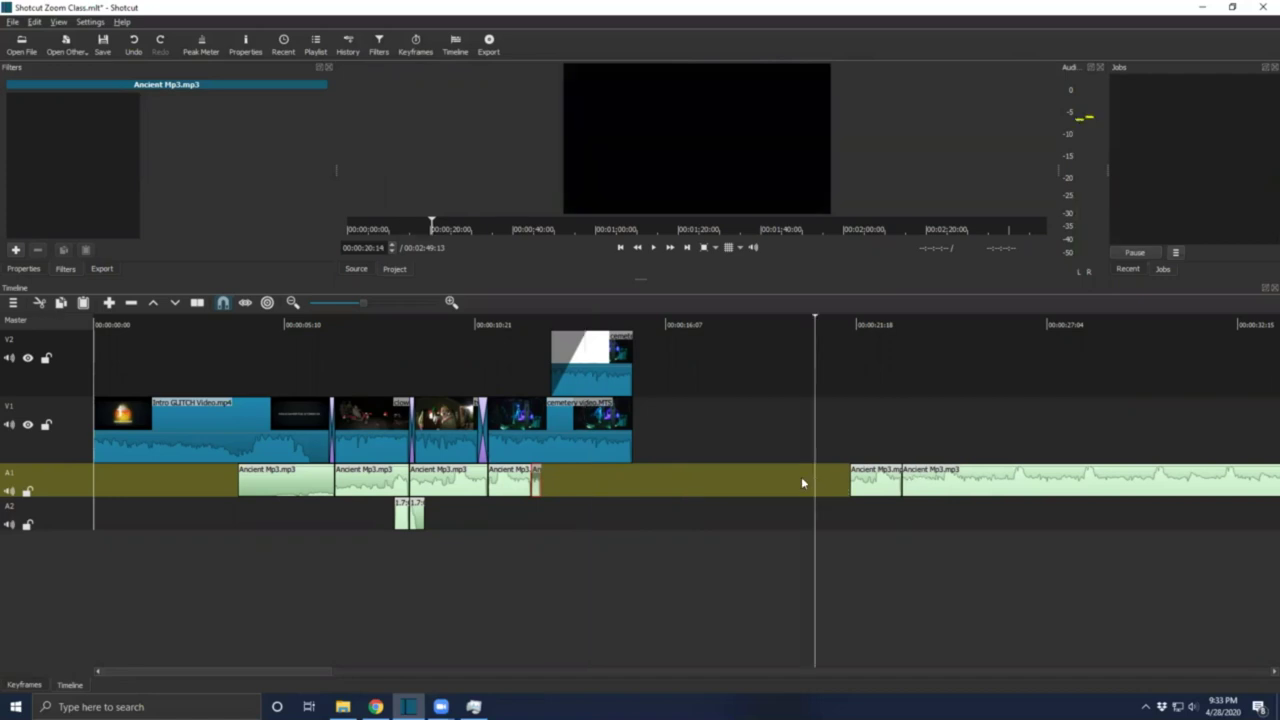
right_click(805, 480)
left_click(826, 487)
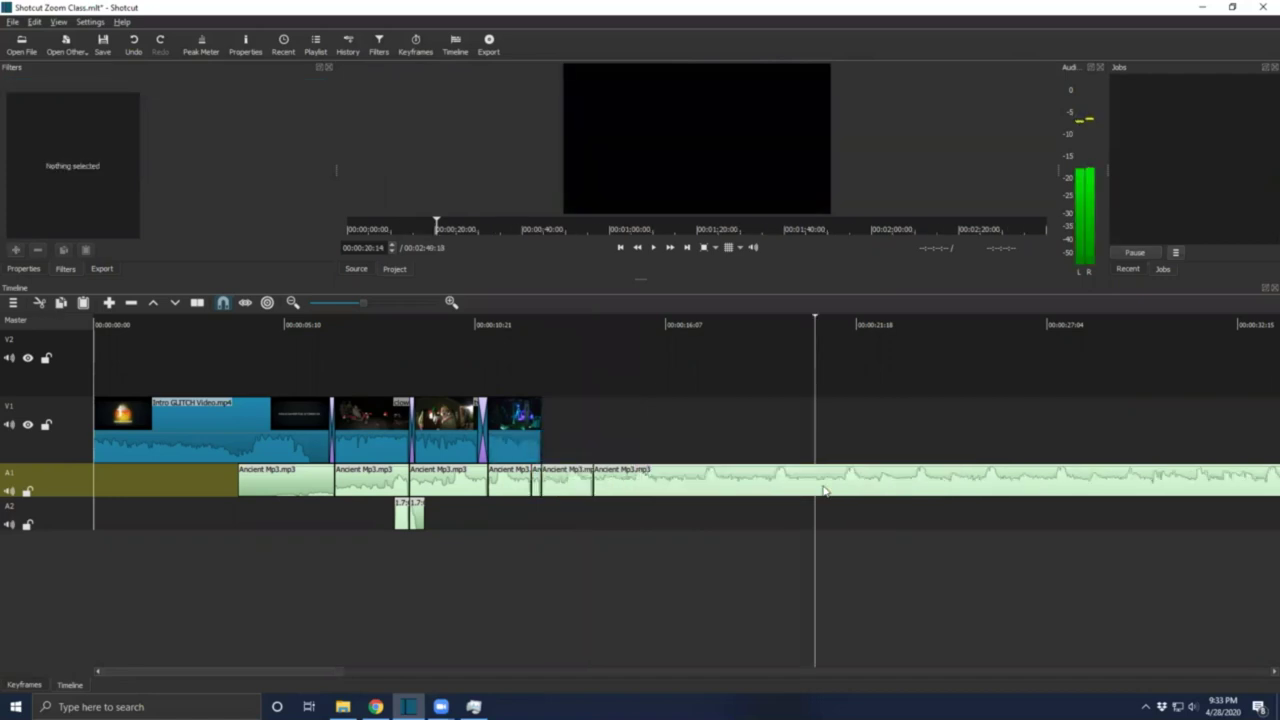
key("ctrl+z")
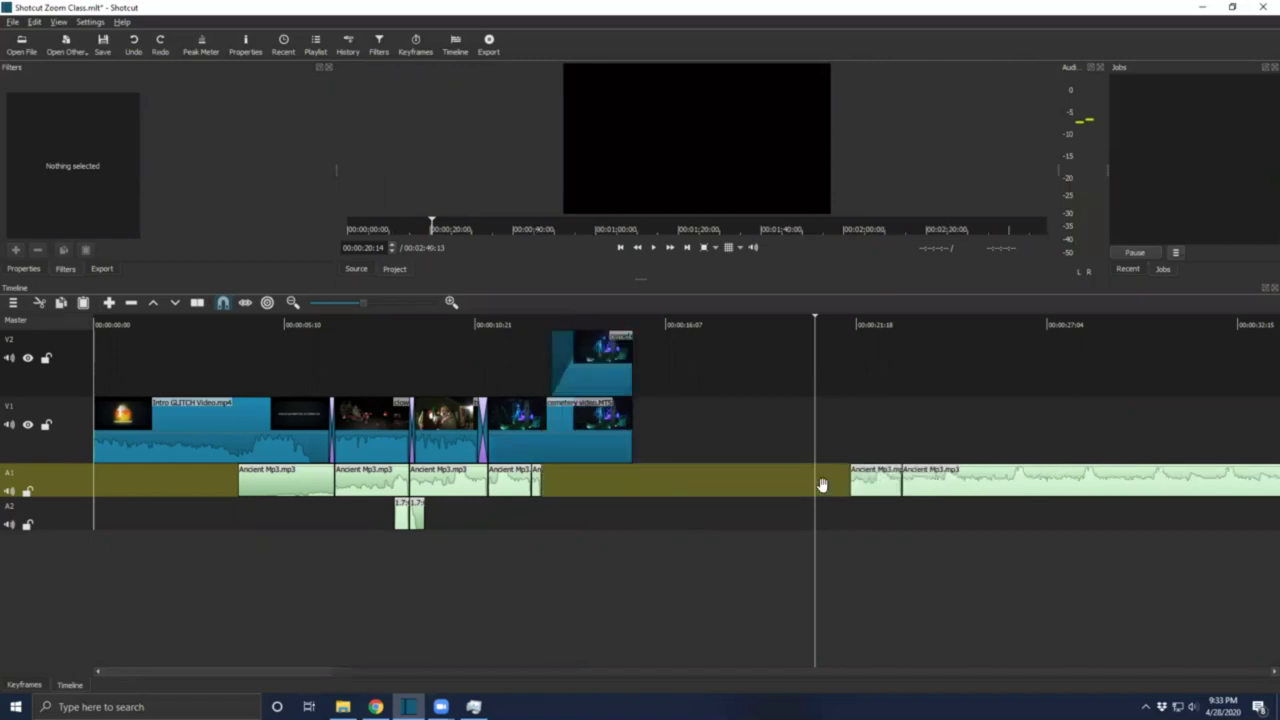
left_click_drag(878, 478, 566, 482)
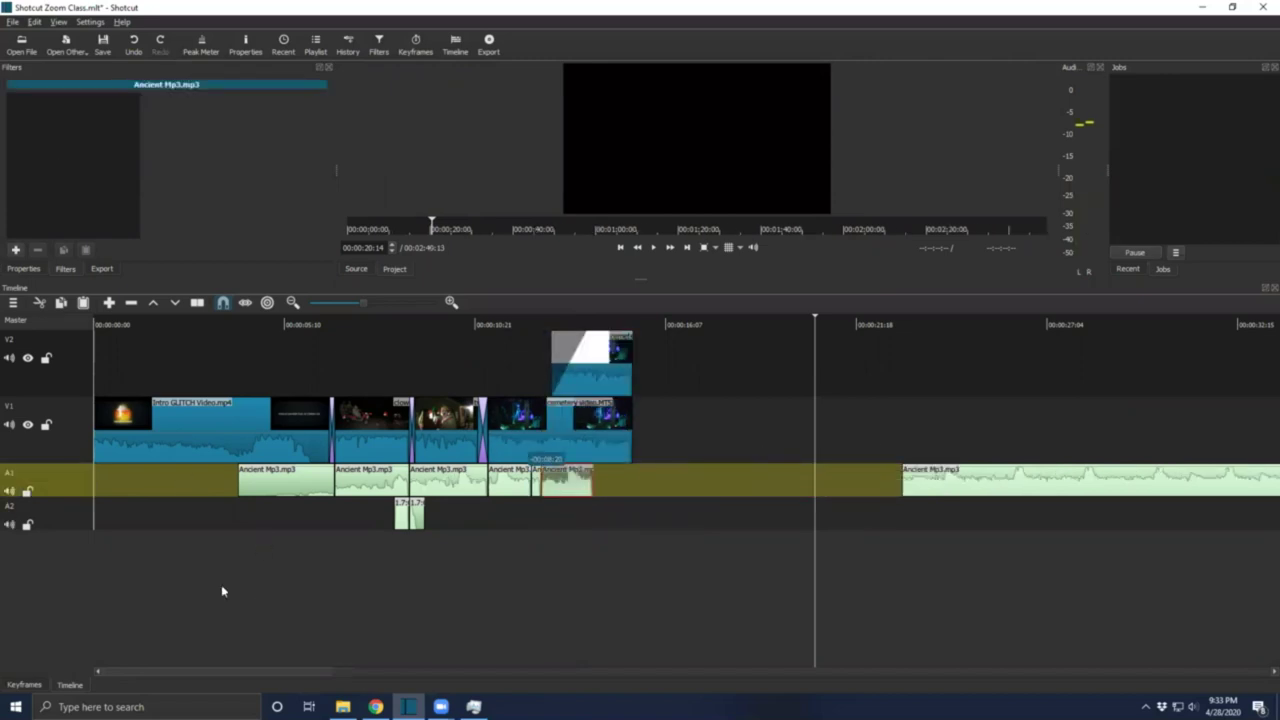
Remove the audio track holding the cut-up Ancient Mp3 pieces and add a new empty audio track.
double_click(62, 475)
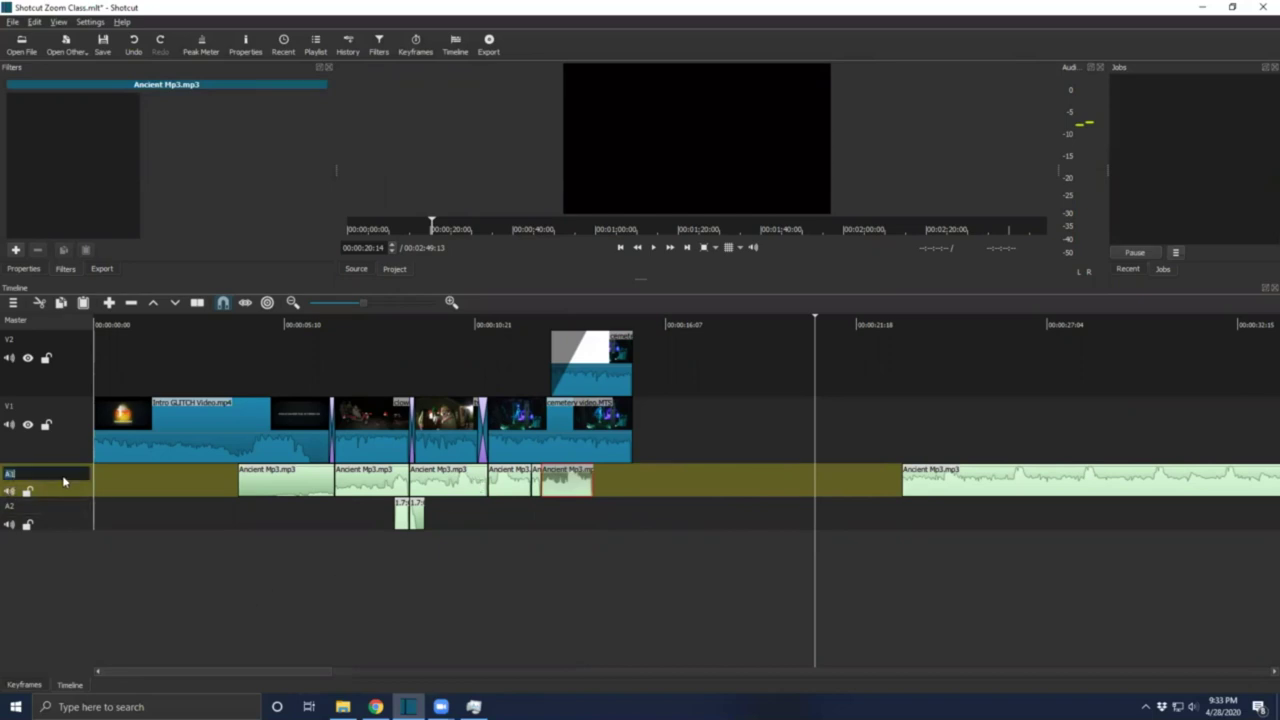
right_click(53, 491)
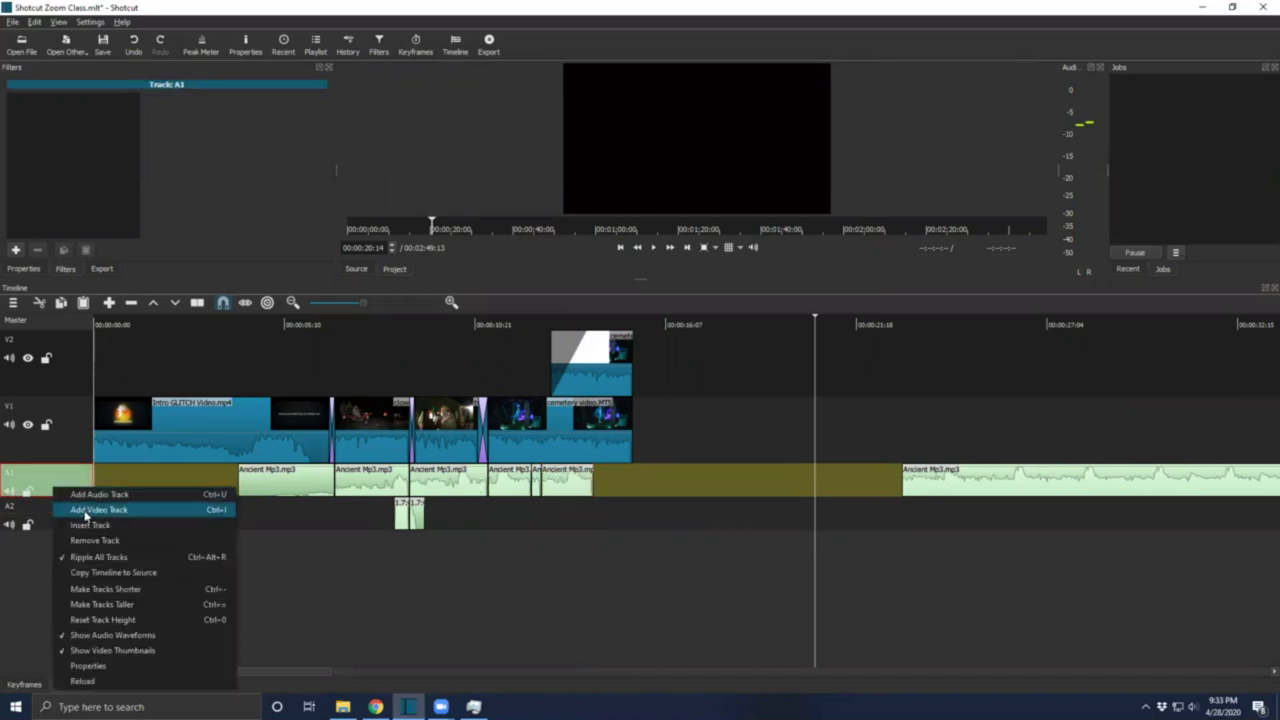
left_click(111, 542)
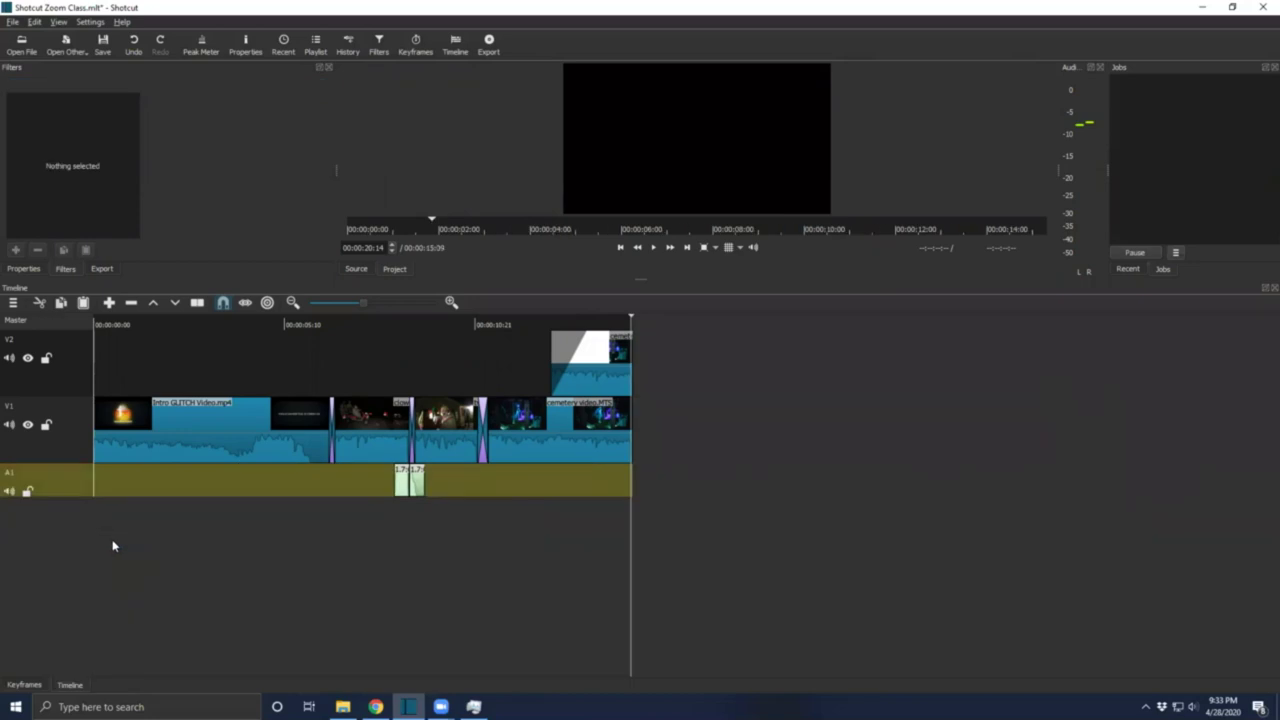
right_click(59, 490)
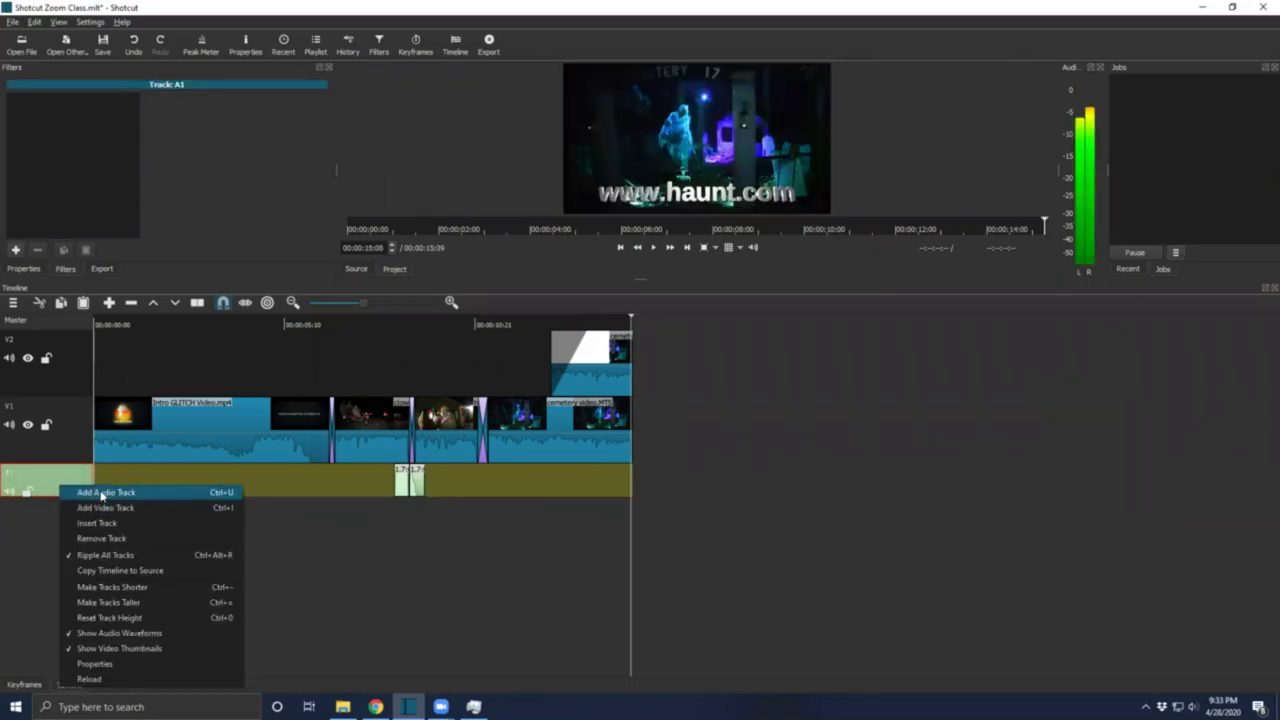
left_click(75, 492)
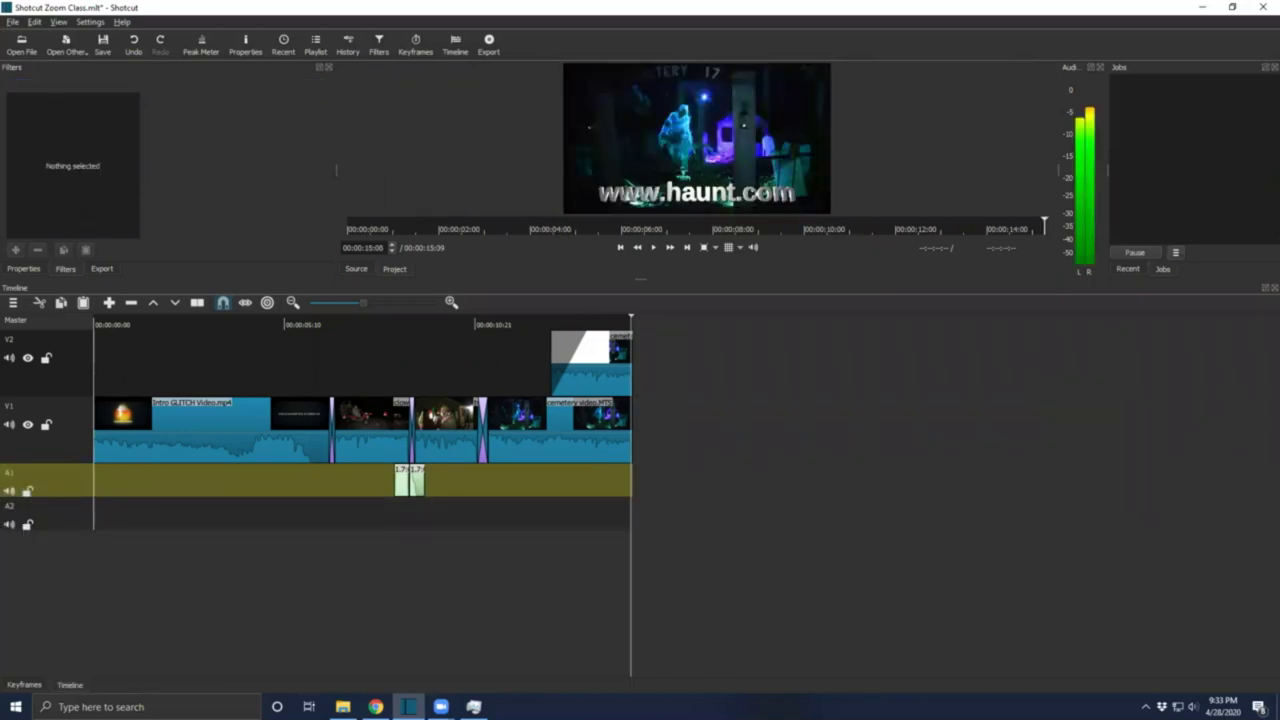
Add the Ancient Mp3 file to track A2, starting in the later part of the Intro GLITCH Video.
left_click(342, 707)
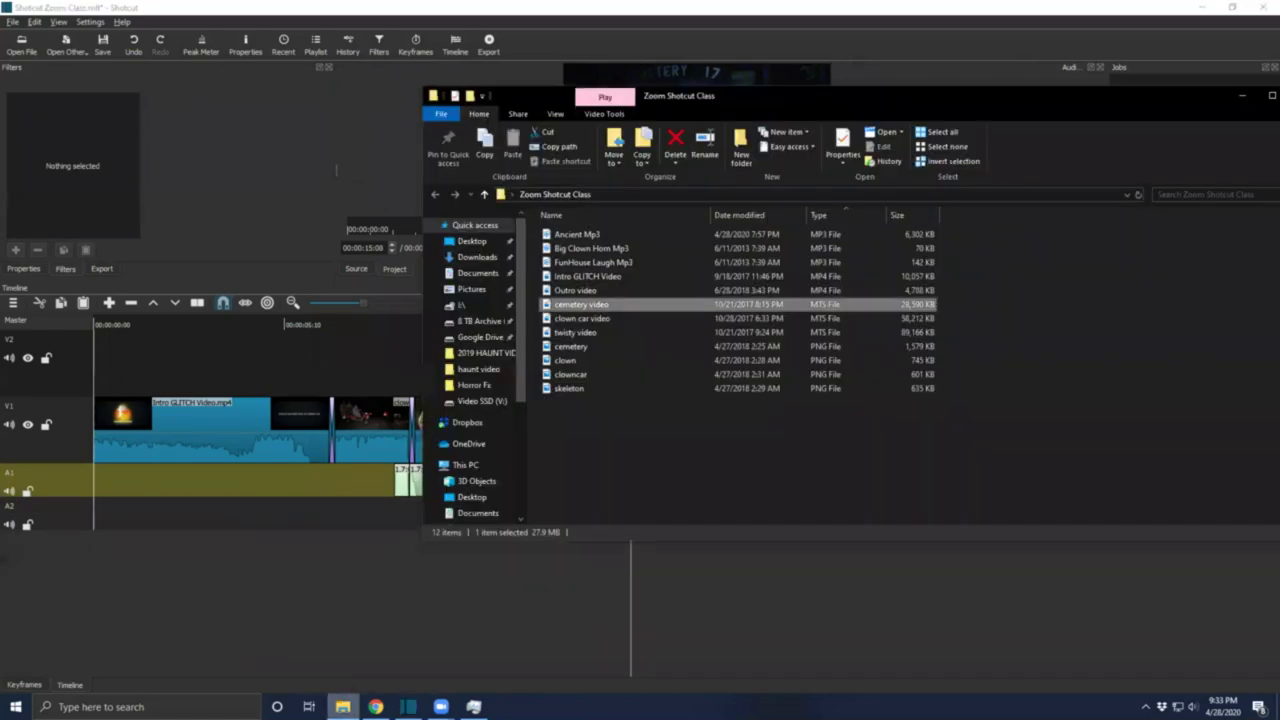
left_click_drag(586, 234, 143, 523)
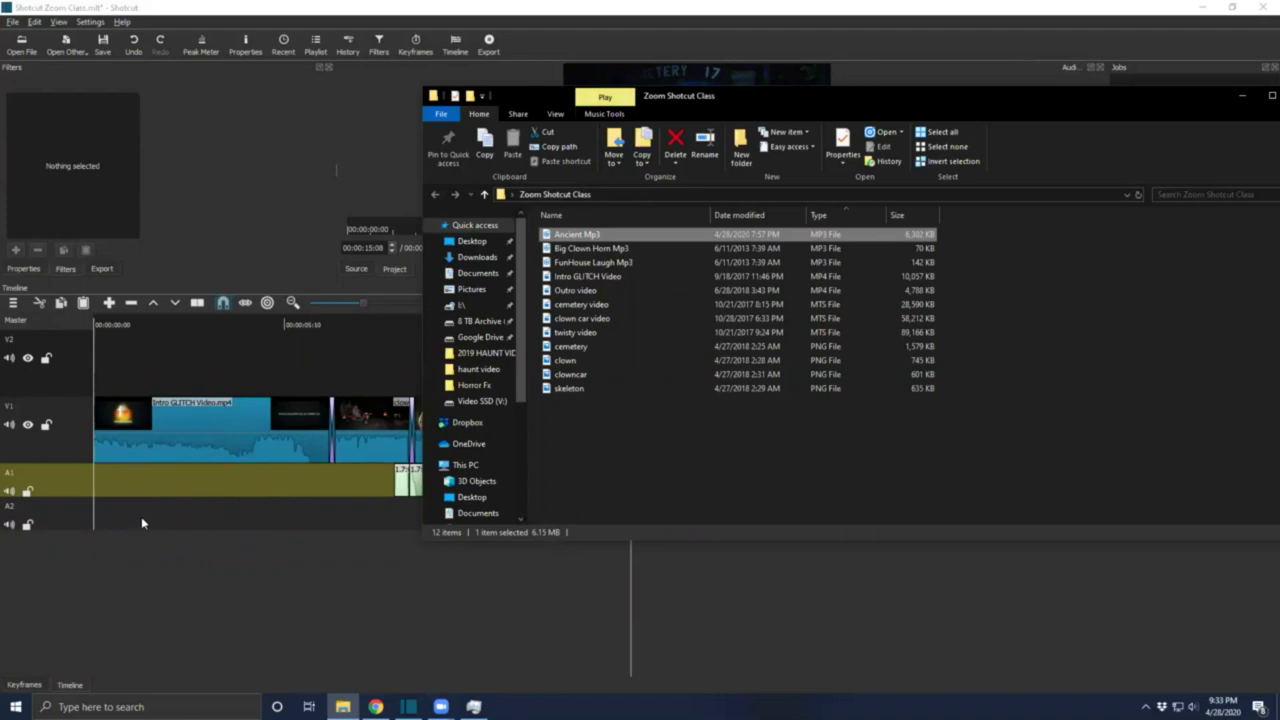
left_click(631, 67)
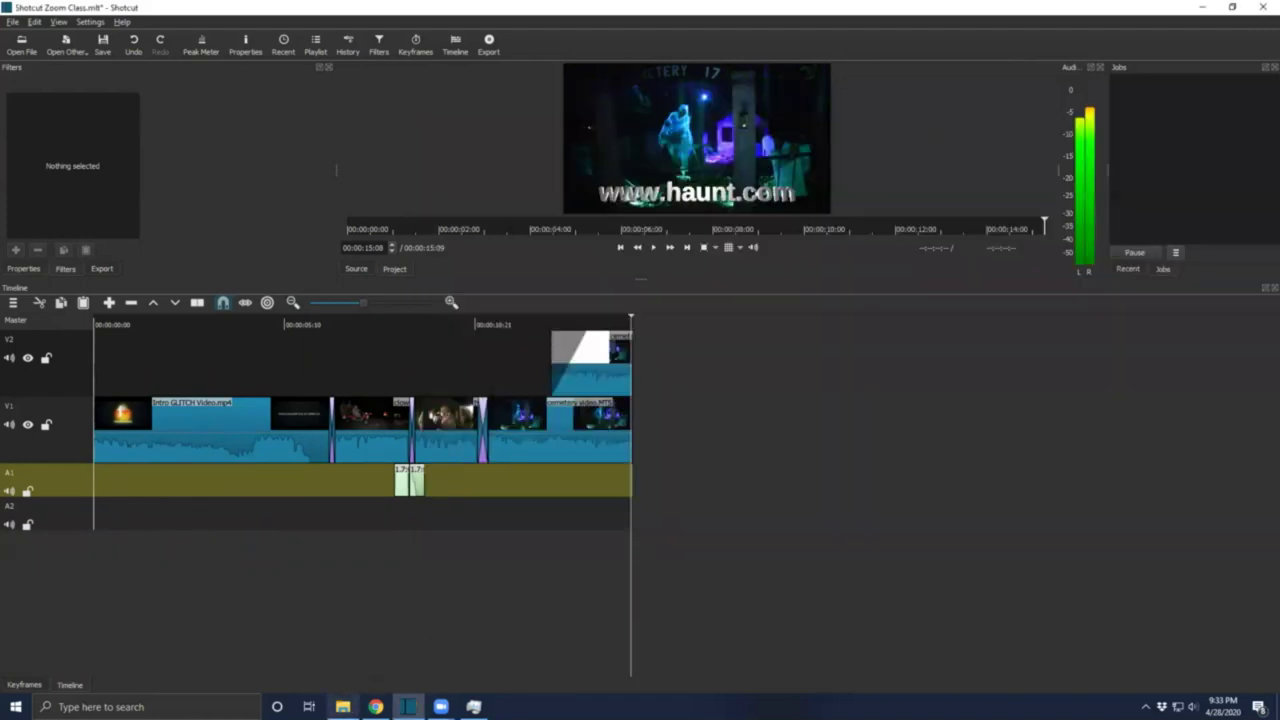
left_click(343, 707)
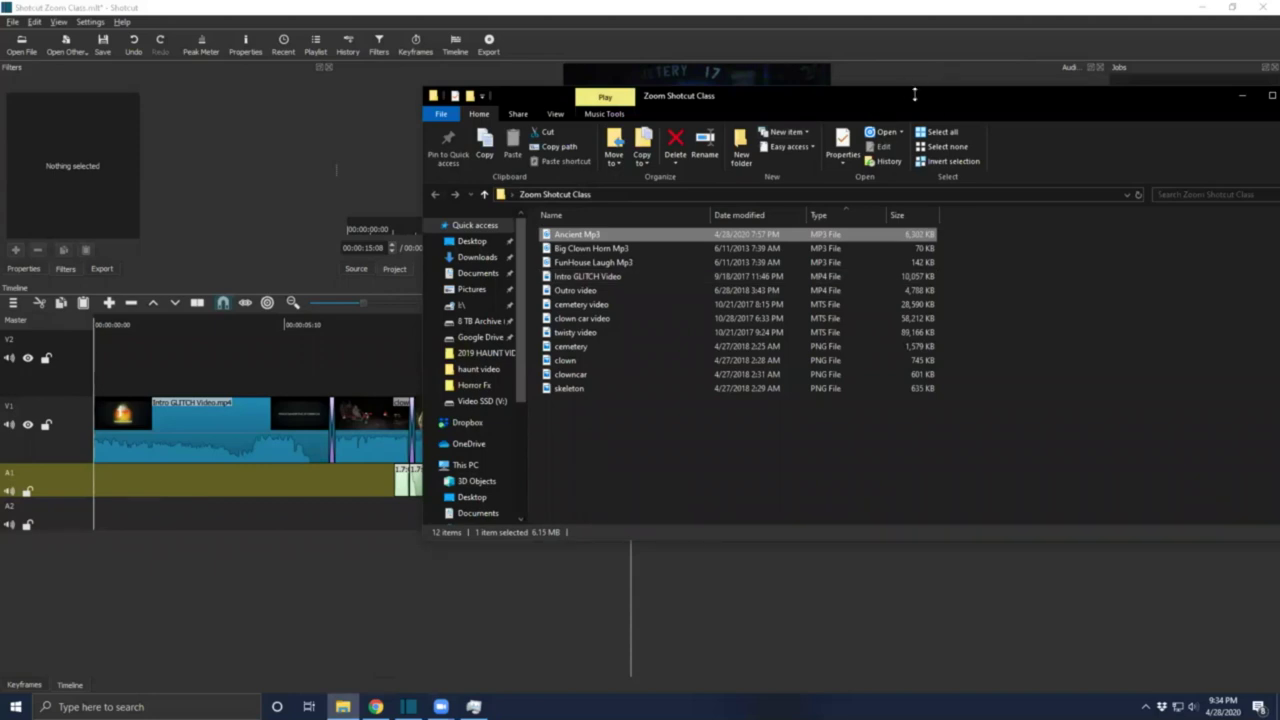
left_click_drag(914, 94, 767, 472)
left_click_drag(430, 612, 700, 220)
left_click_drag(723, 131, 246, 530)
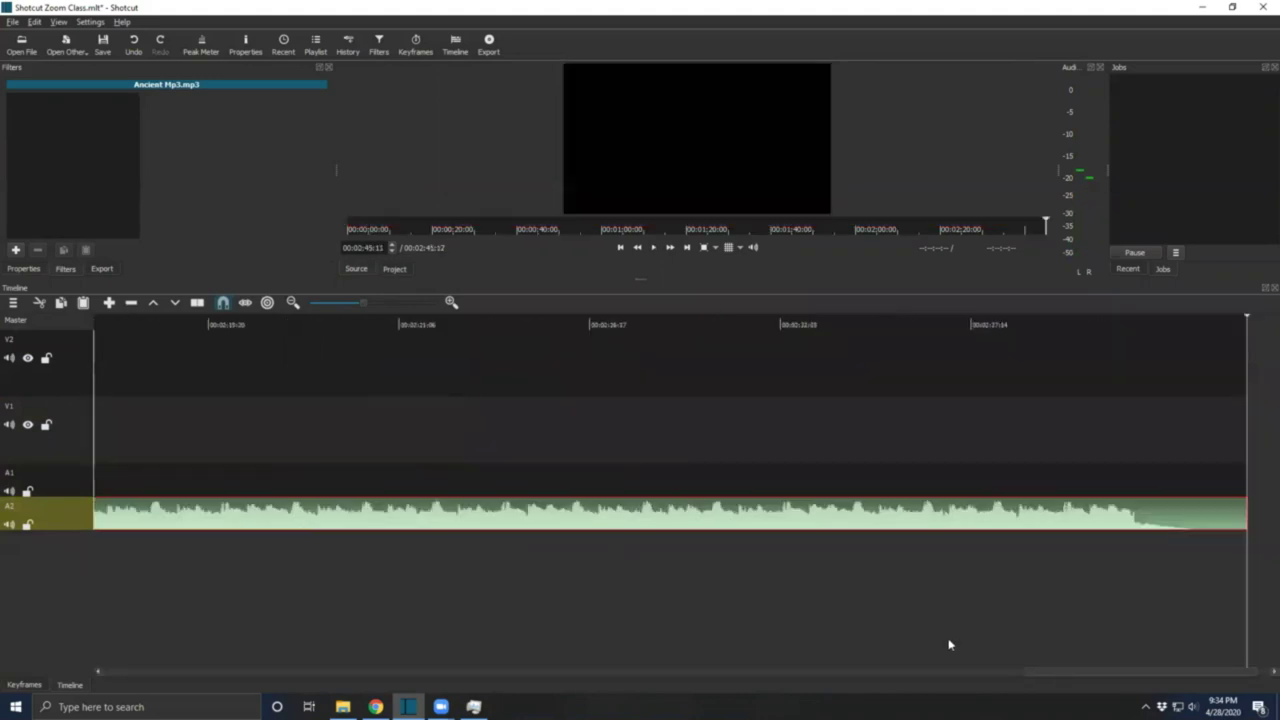
left_click_drag(1059, 677, 70, 643)
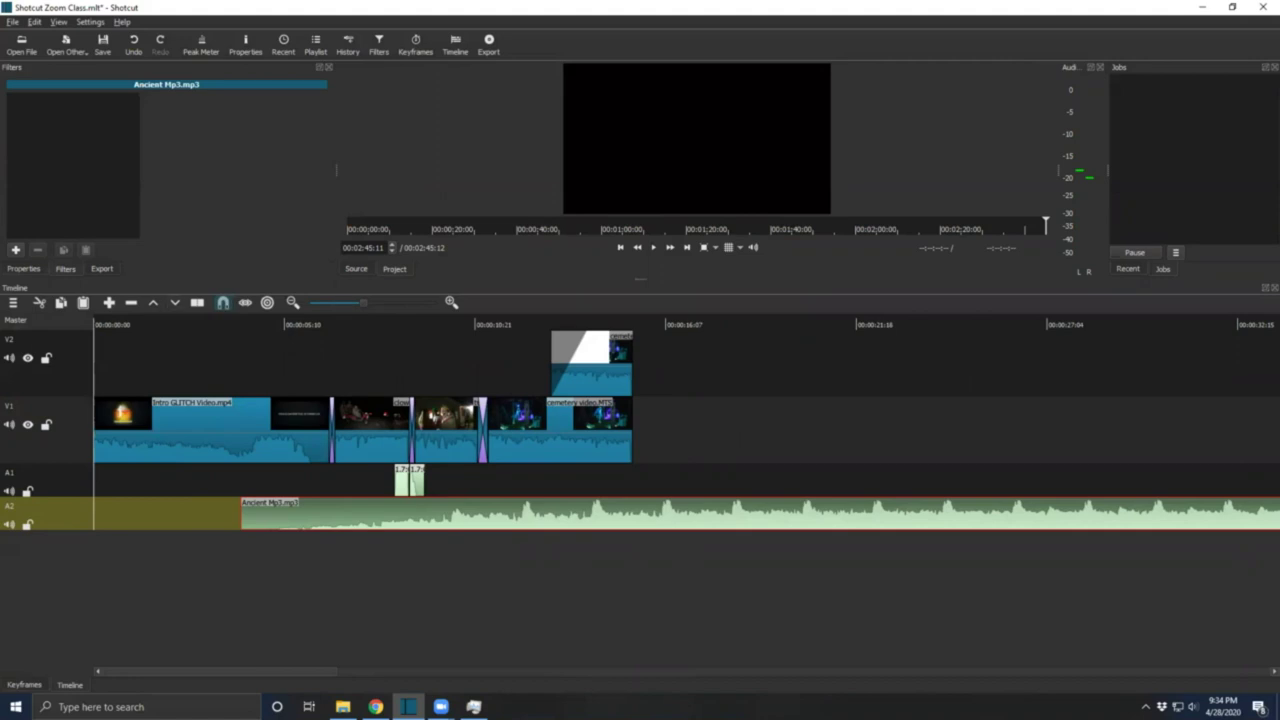
Add the Outro video file to track V2 directly after the cemetery video.
left_click(343, 707)
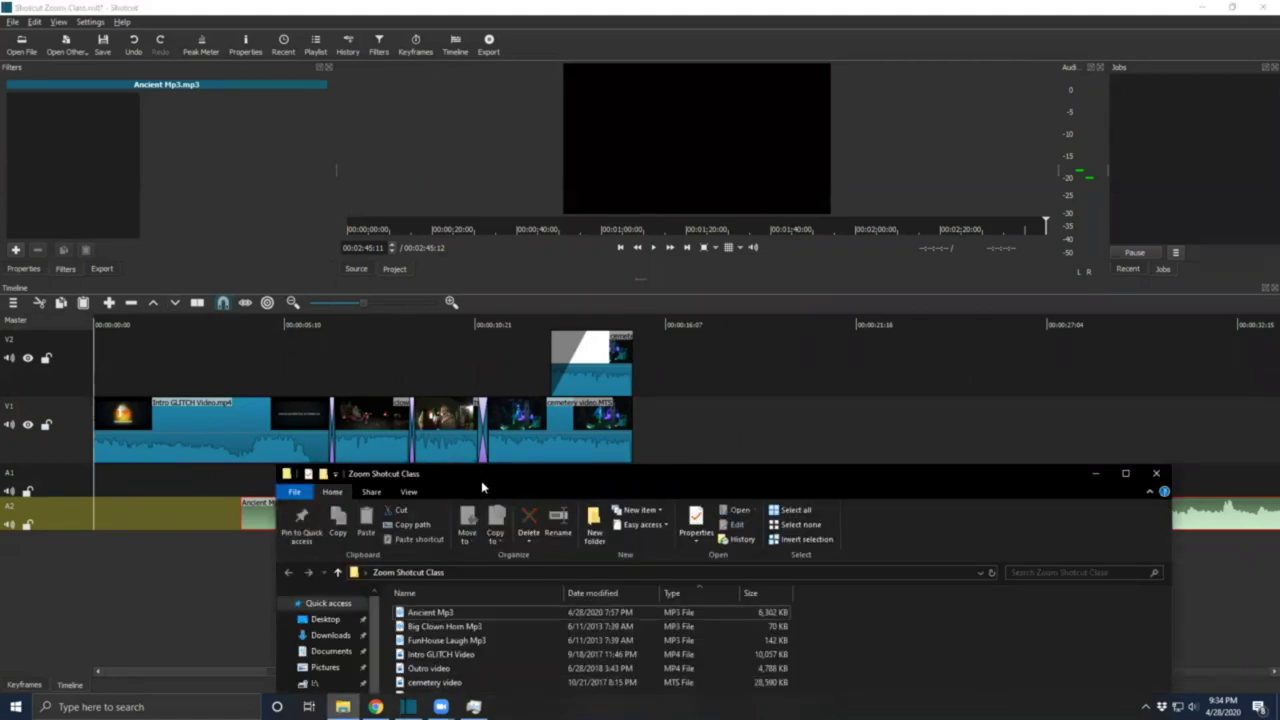
left_click_drag(481, 487, 485, 438)
left_click_drag(438, 619, 561, 383)
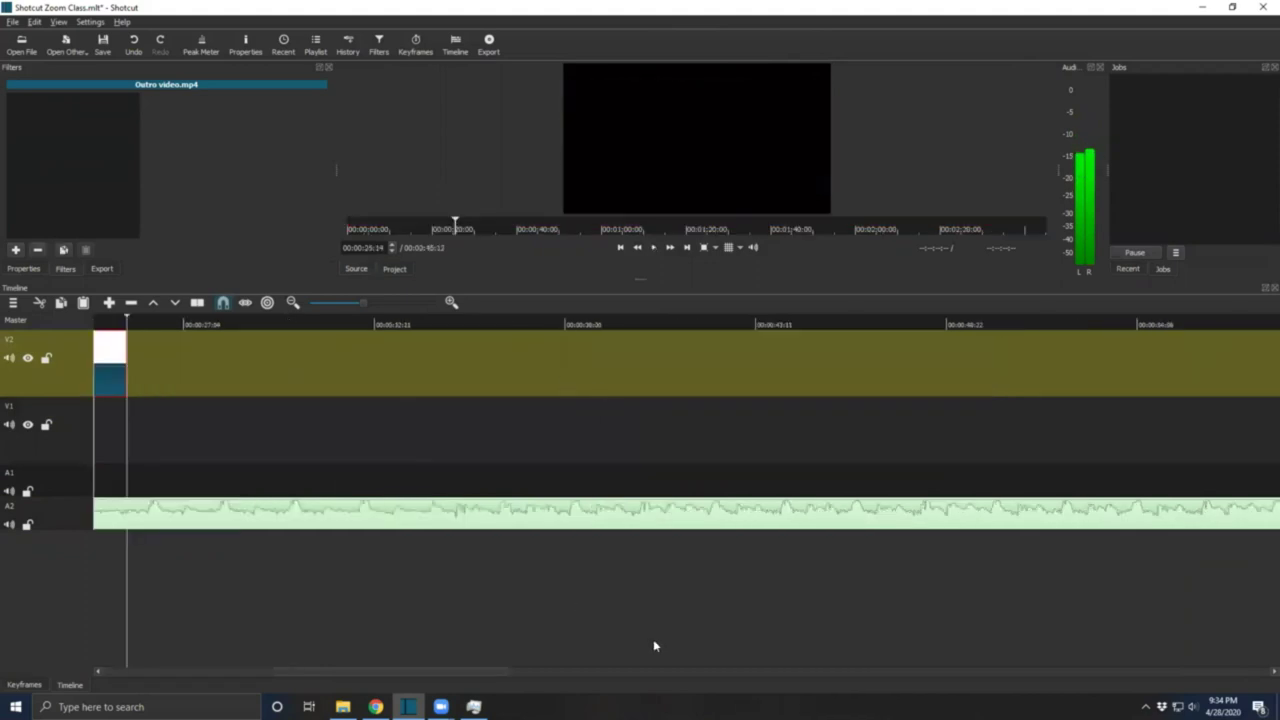
left_click_drag(494, 674, 287, 675)
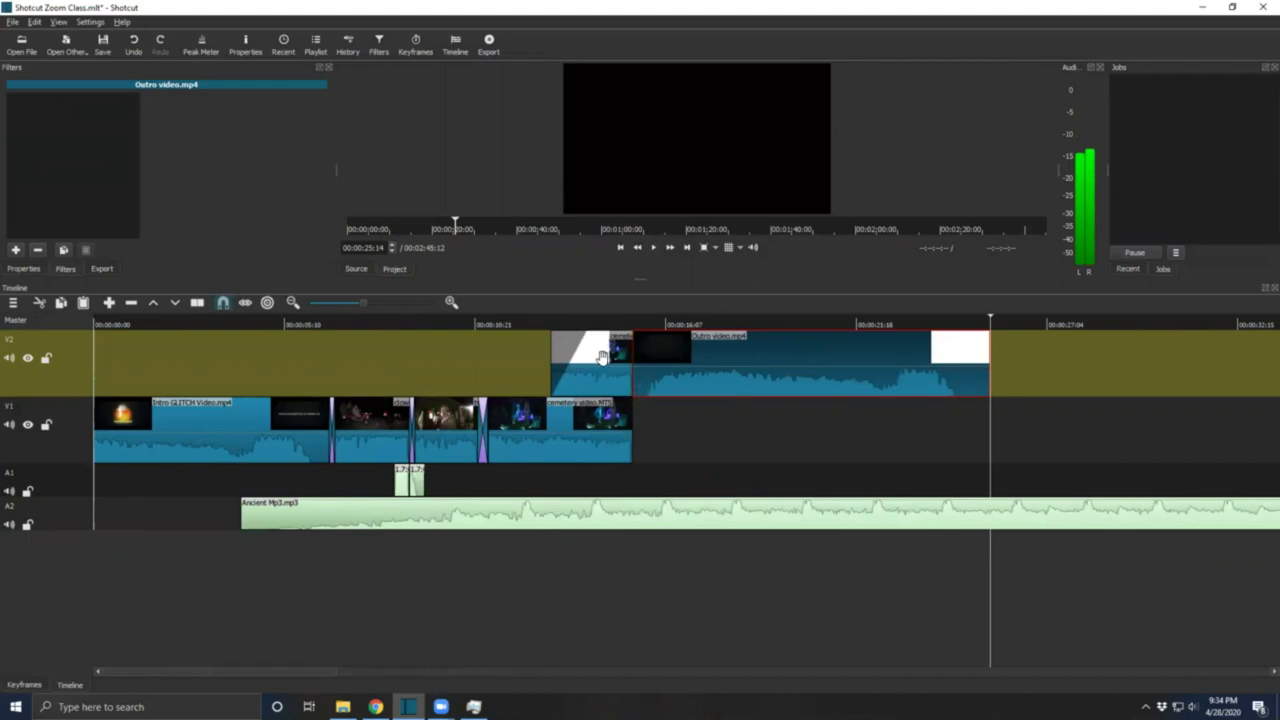
Try overlapping the Outro video with the V2 cemetery video to create a transition, and preview it.
left_click_drag(780, 371, 758, 376)
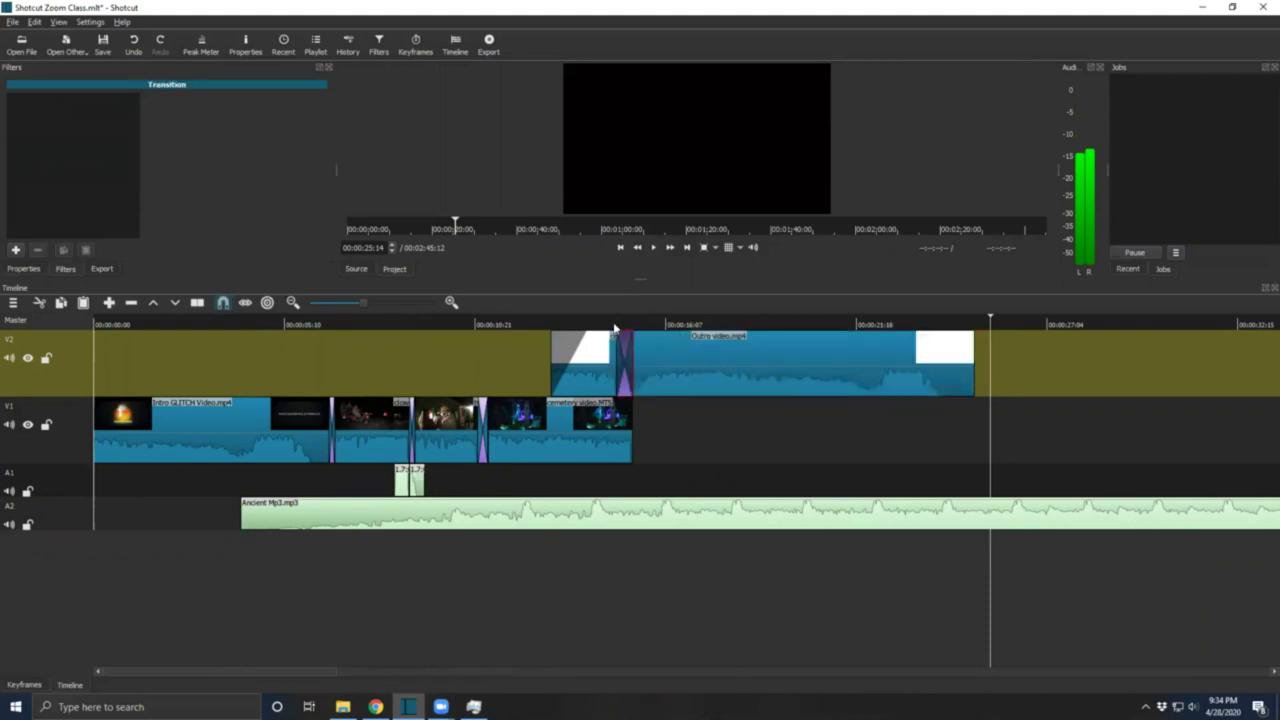
left_click(578, 325)
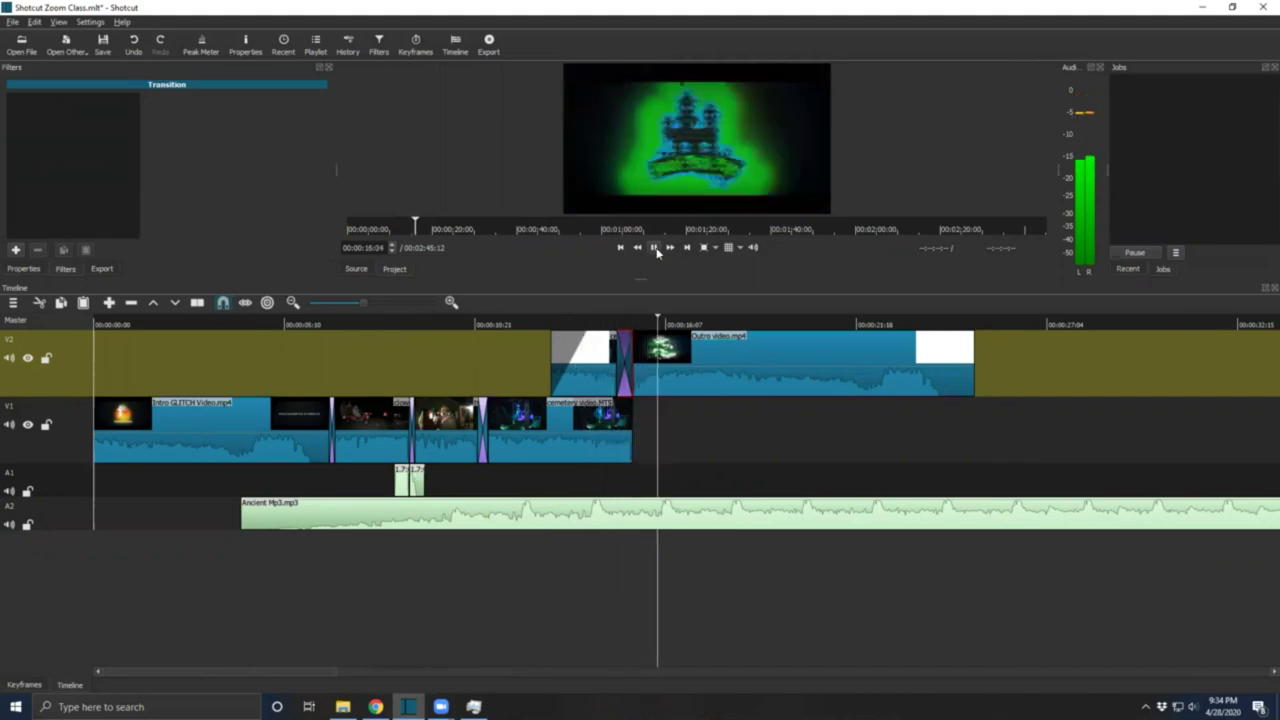
left_click(654, 247)
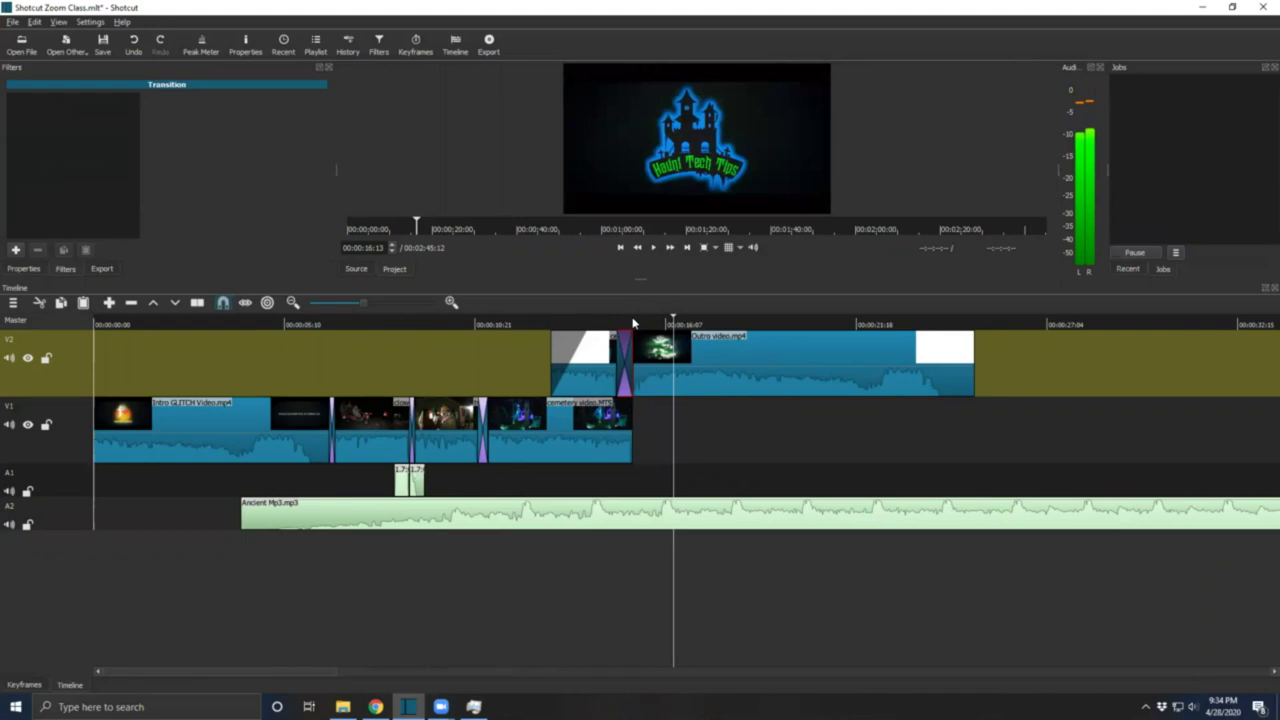
left_click_drag(624, 321, 648, 345)
Move the Outro video to track V1 directly after the cemetery video and preview from just before the join.
left_click_drag(729, 393, 729, 414)
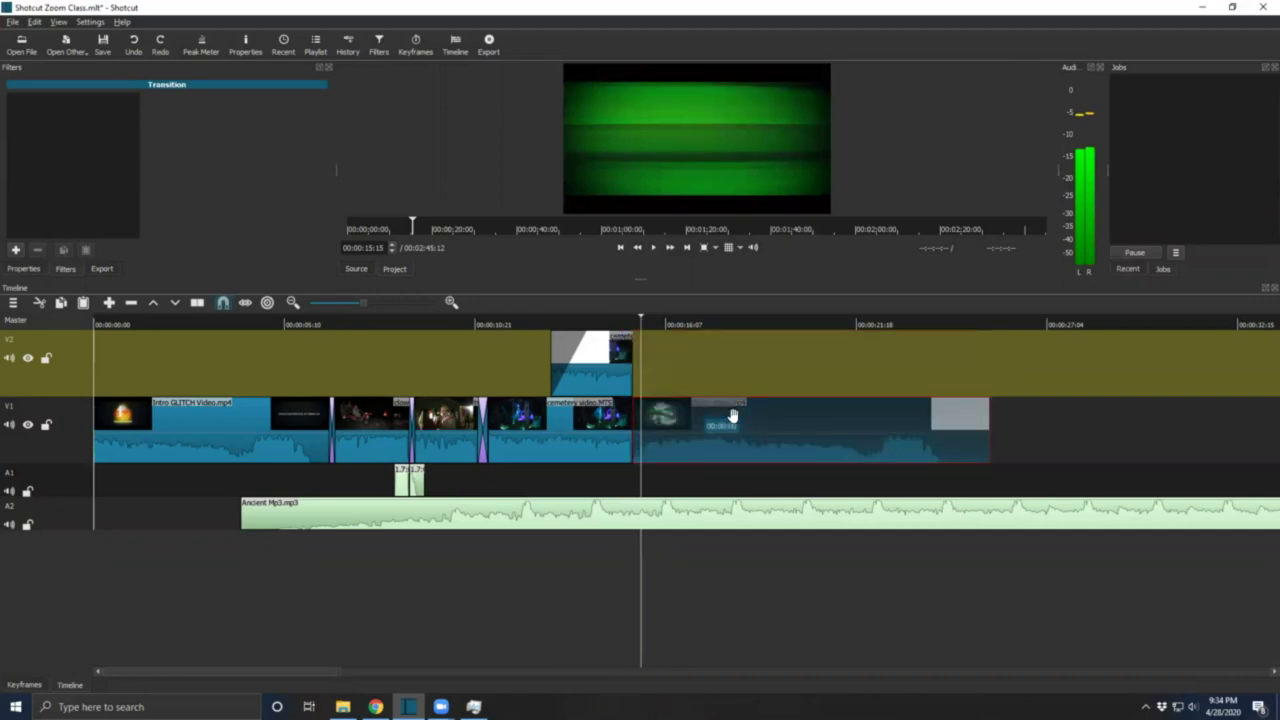
left_click(681, 368)
left_click(609, 323)
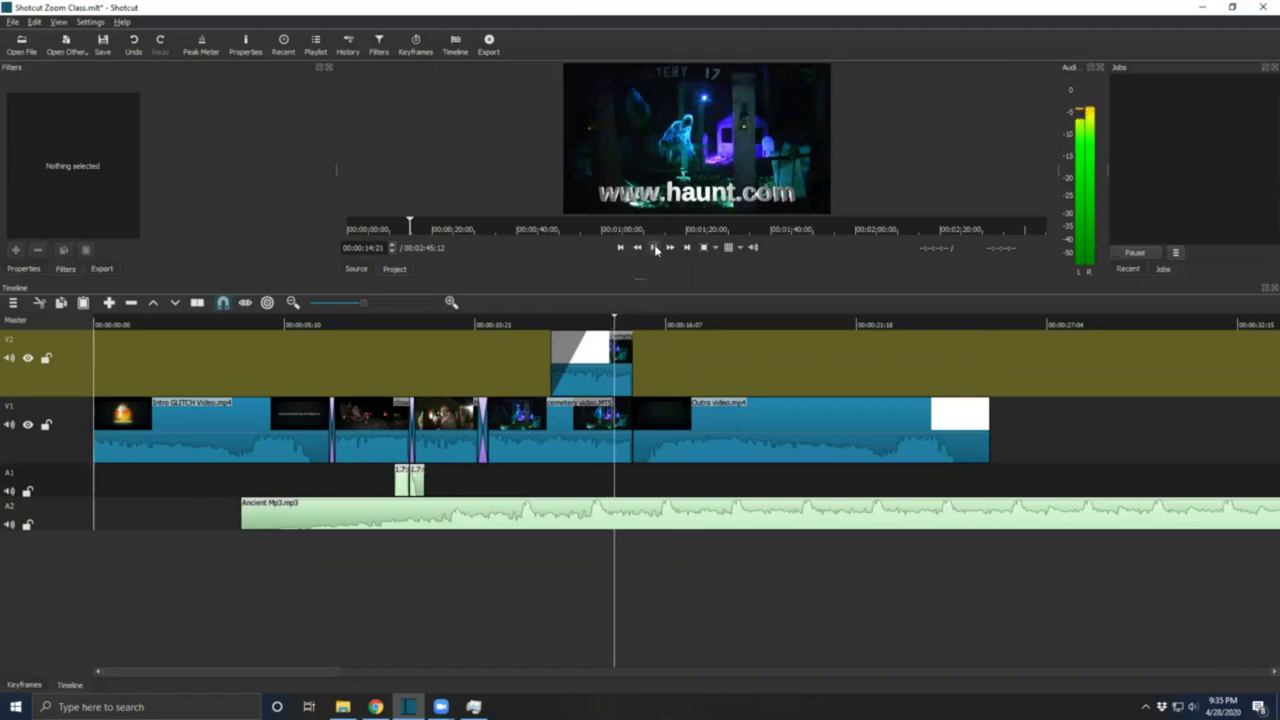
Overlap the start of the Outro video with the V1 cemetery video to create a transition, and preview it.
left_click_drag(704, 434, 690, 435)
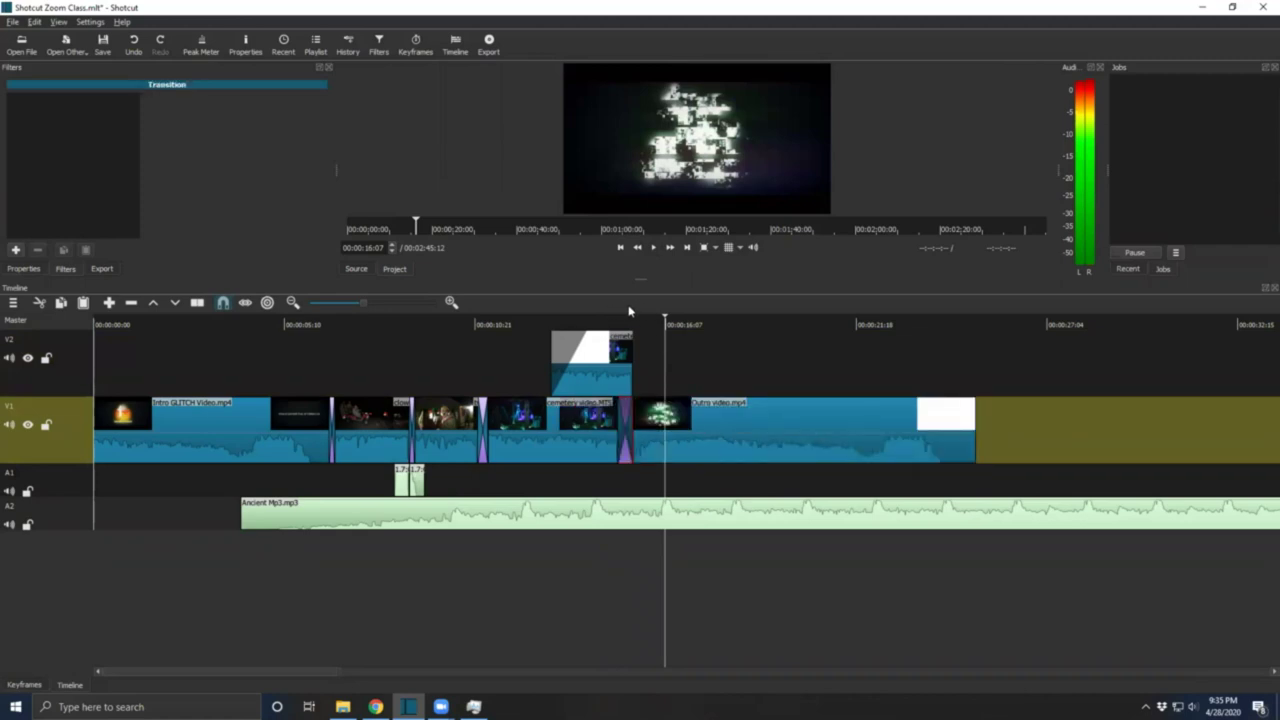
left_click(616, 324)
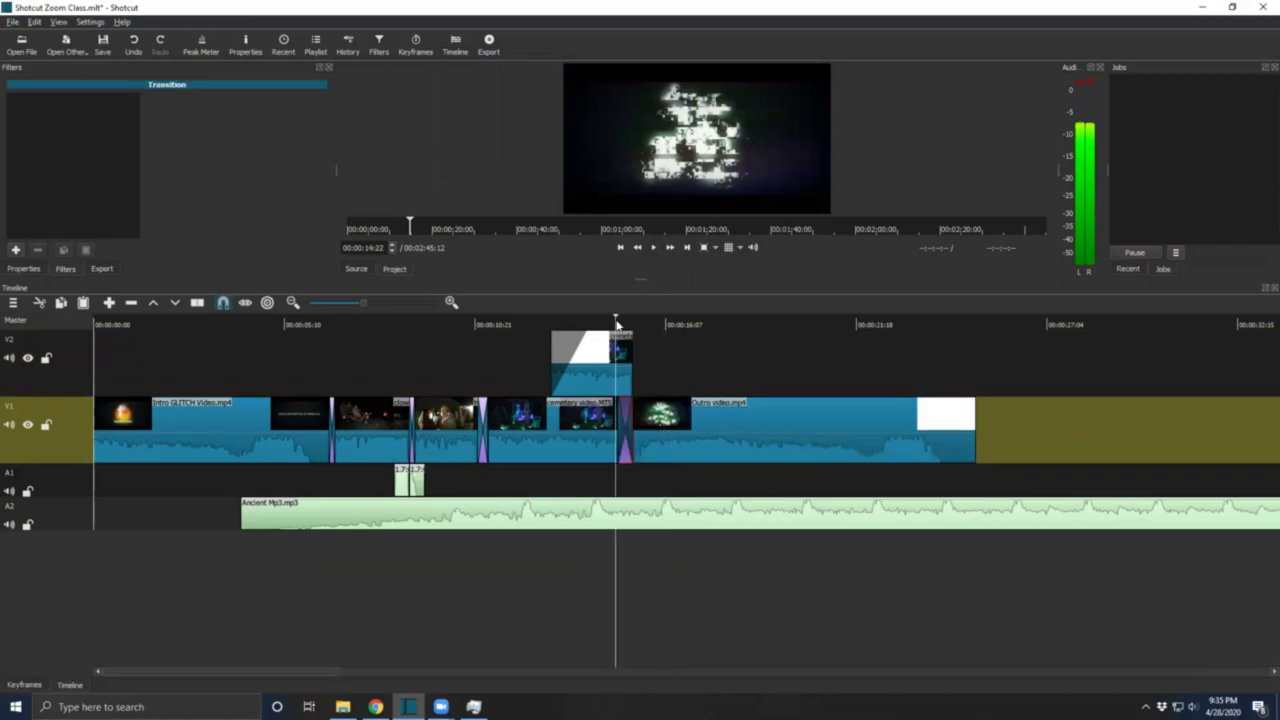
left_click(654, 248)
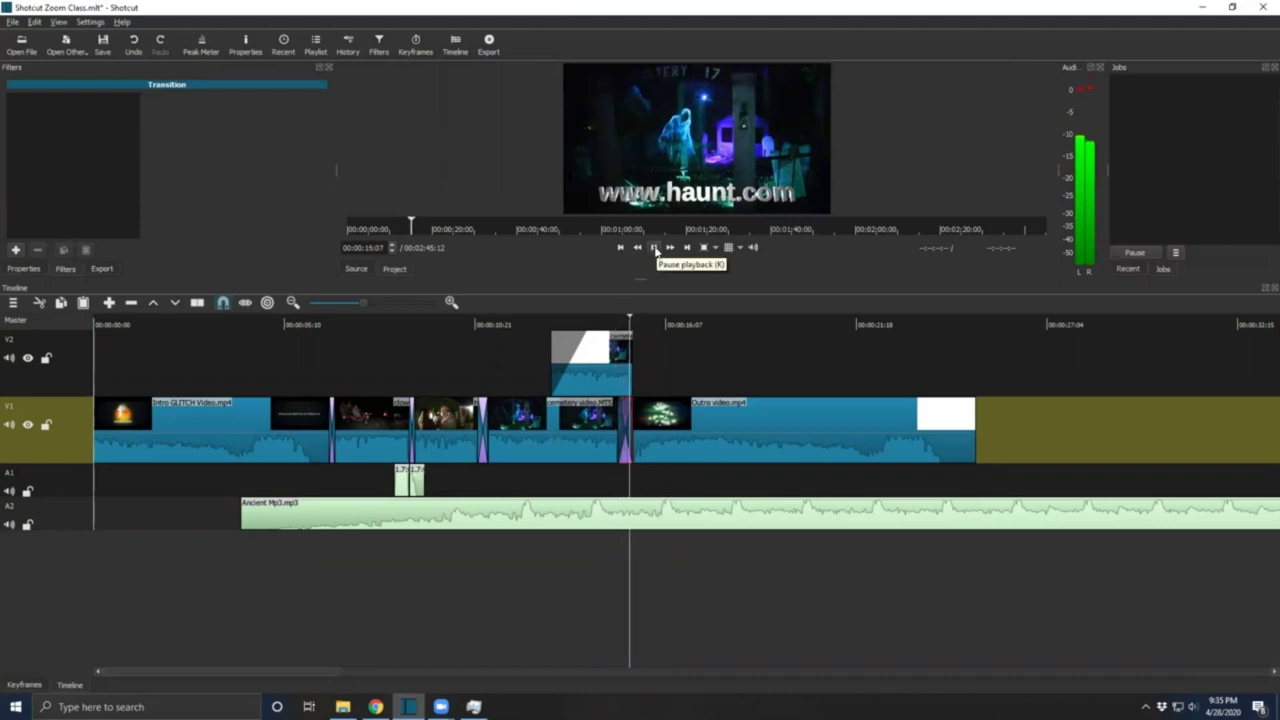
left_click(654, 248)
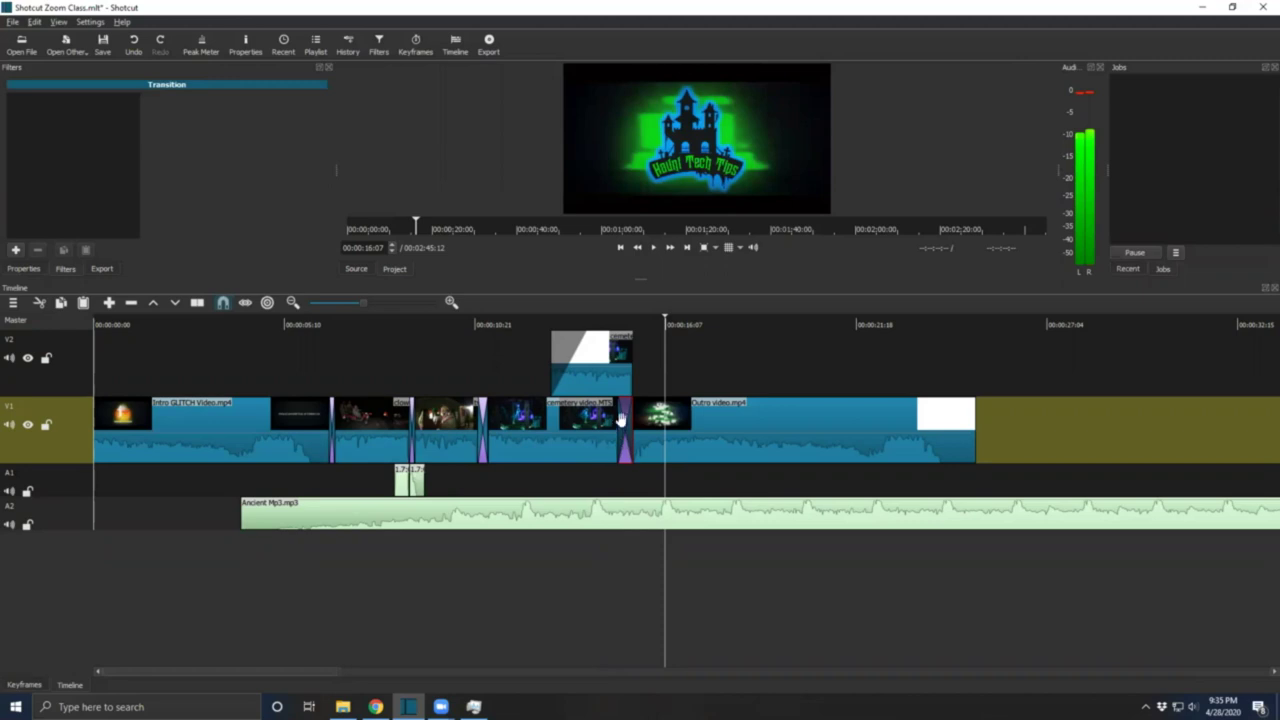
Add a Fade Out Video filter to the V2 cemetery video and preview from the clip's start through the outro transition.
left_click(592, 362)
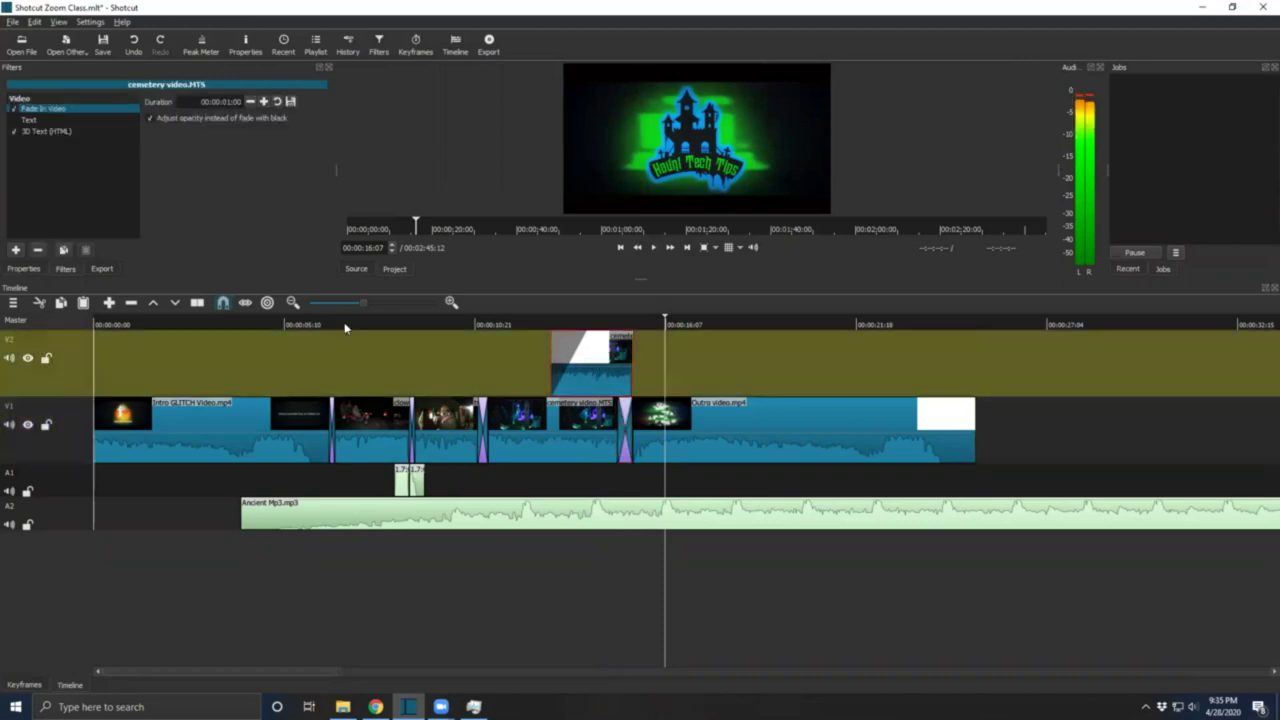
left_click(15, 251)
scroll(81, 222, "down", 1)
scroll(81, 222, "down", 3)
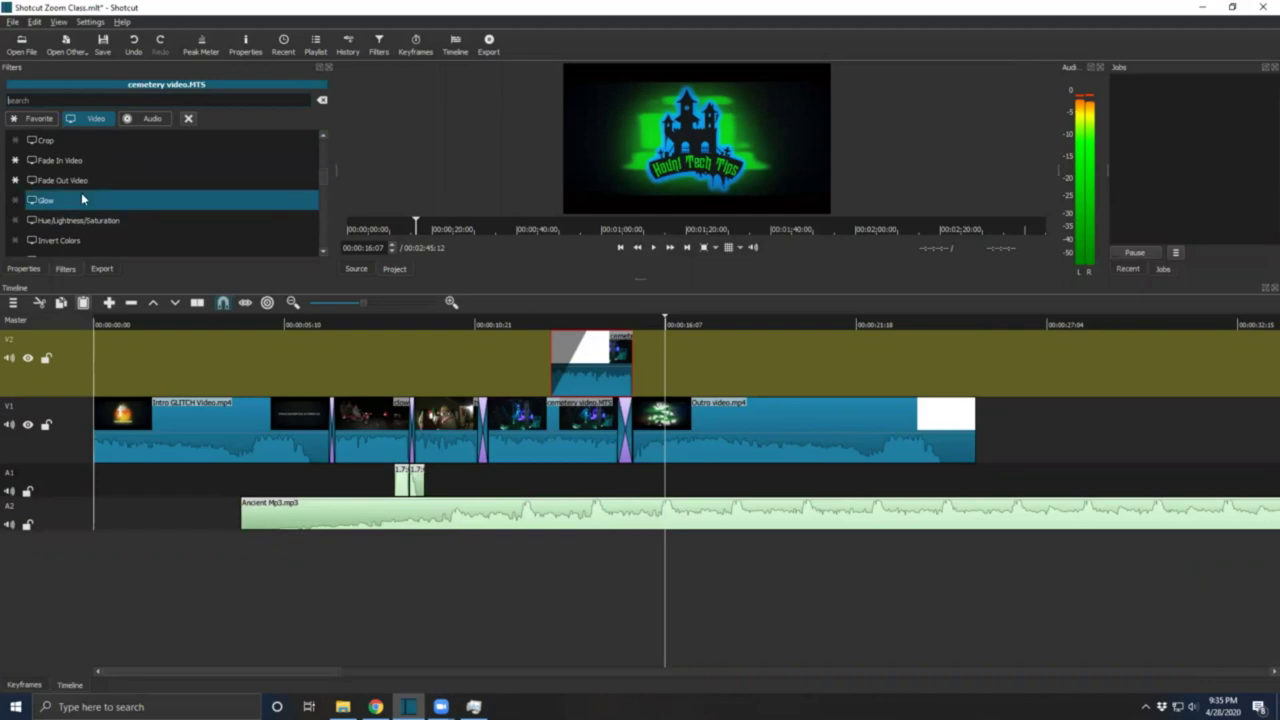
left_click(74, 181)
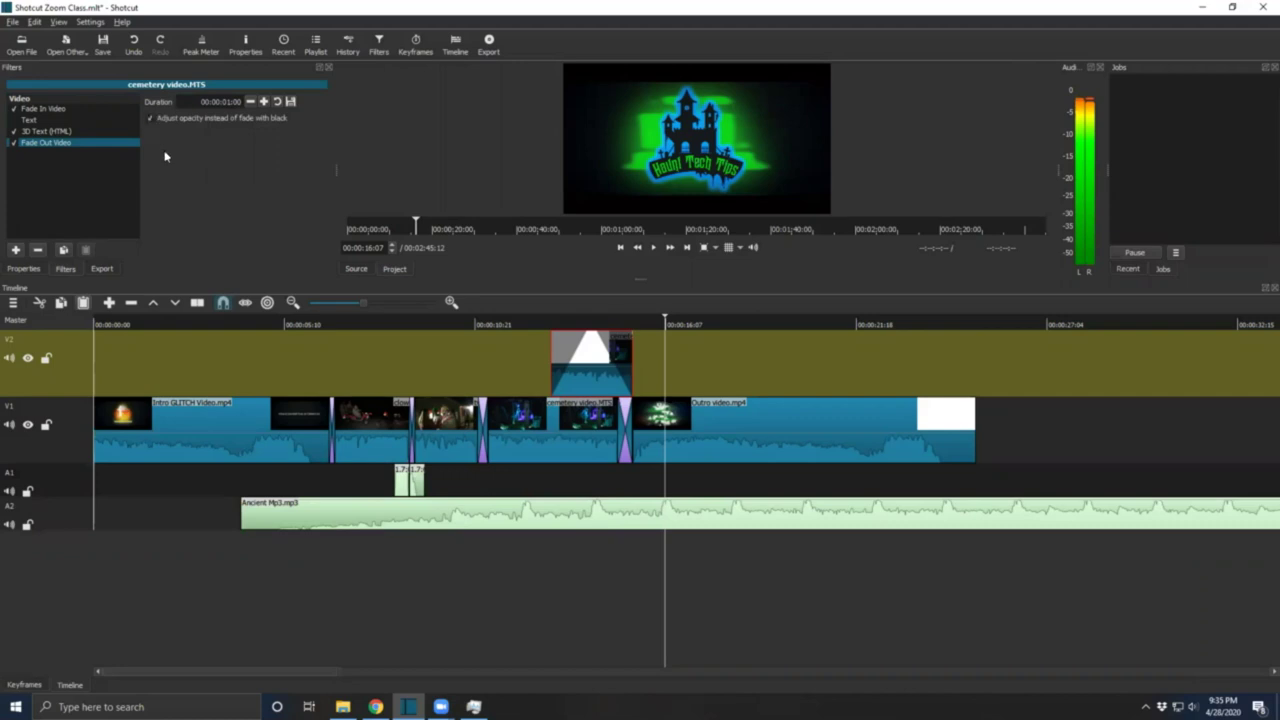
left_click(546, 324)
left_click(655, 250)
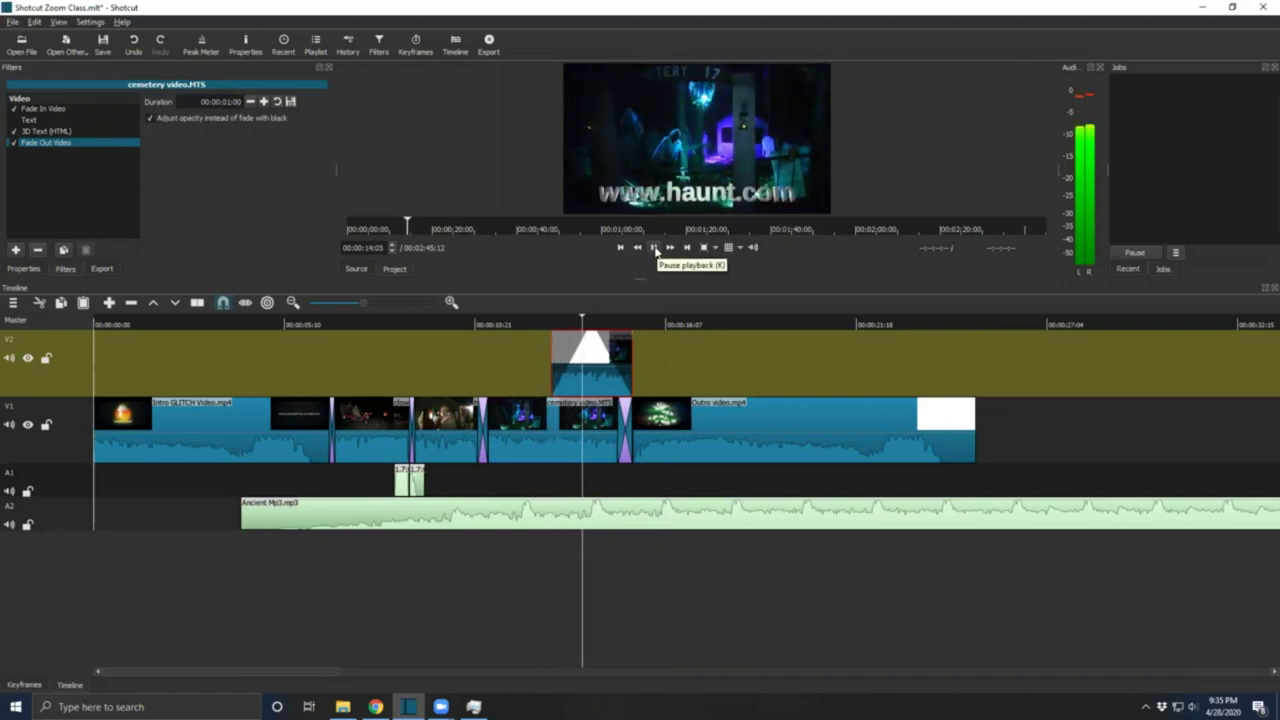
left_click(655, 250)
left_click(626, 321)
left_click_drag(618, 321, 666, 333)
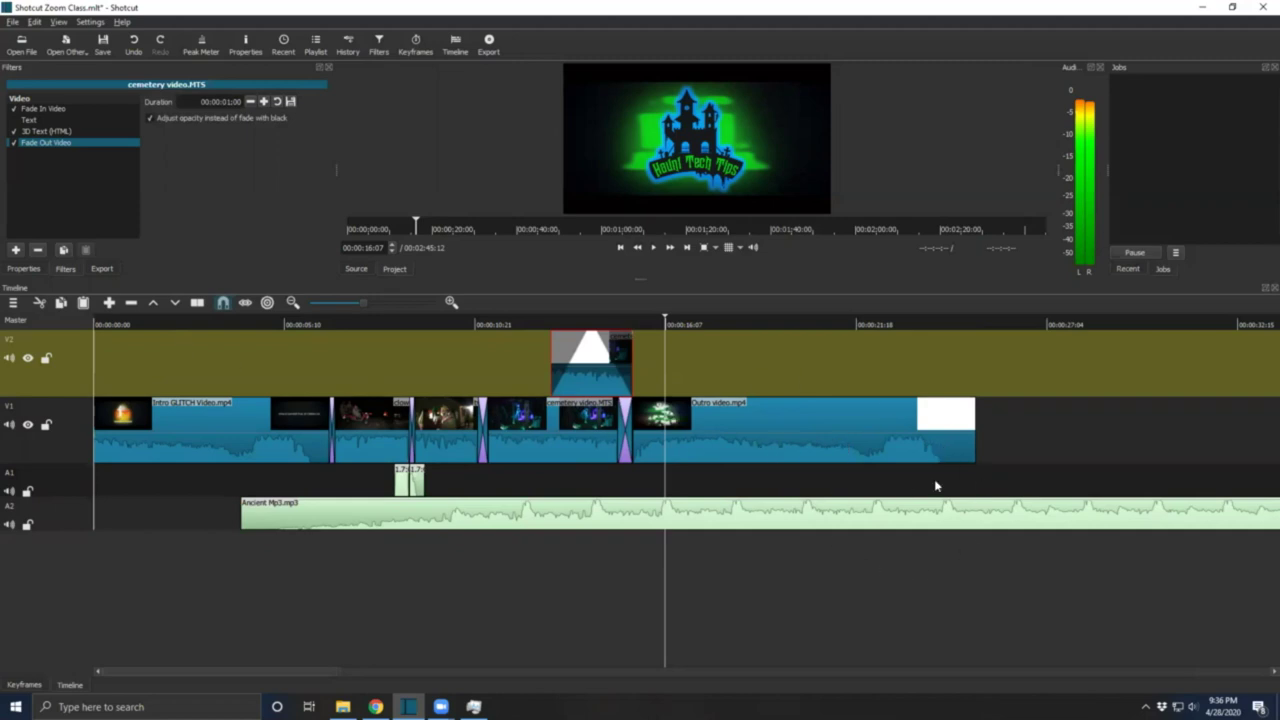
Split the Ancient Mp3 track at the end of the Outro video and cut the excess music after it.
left_click(975, 321)
left_click_drag(982, 323, 977, 323)
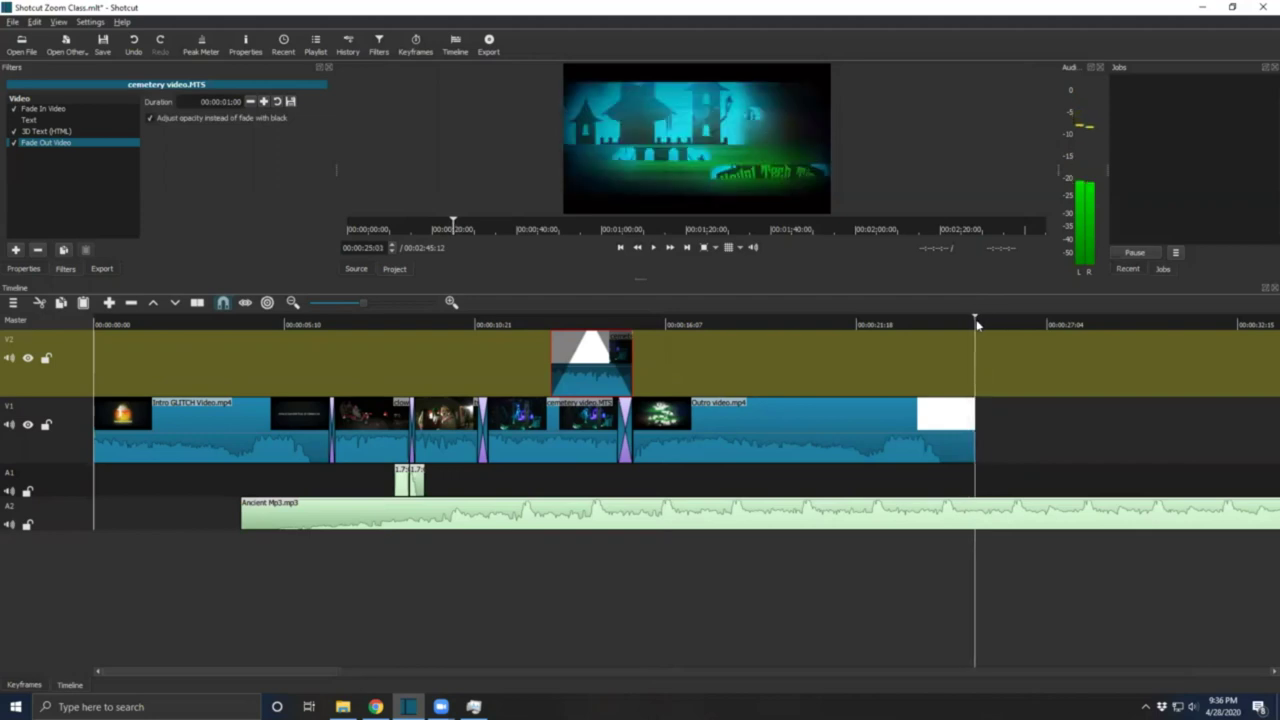
right_click(990, 516)
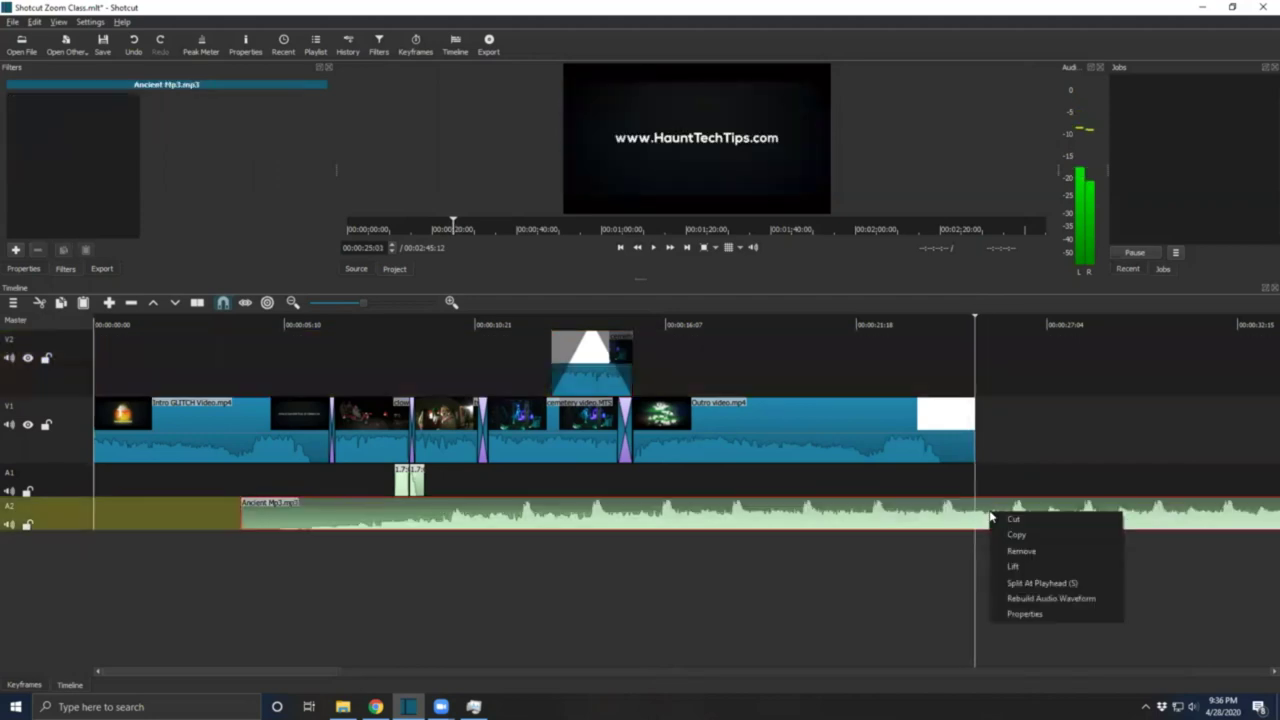
left_click(1018, 584)
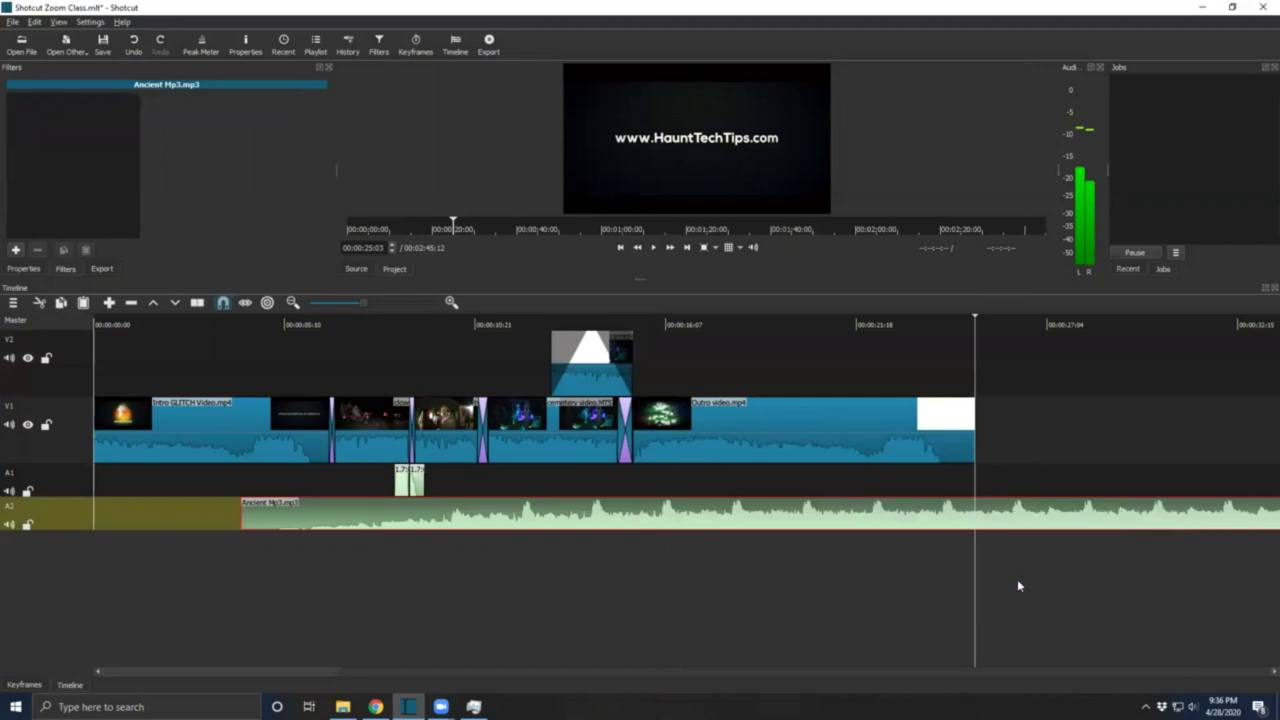
right_click(1040, 510)
left_click(1064, 519)
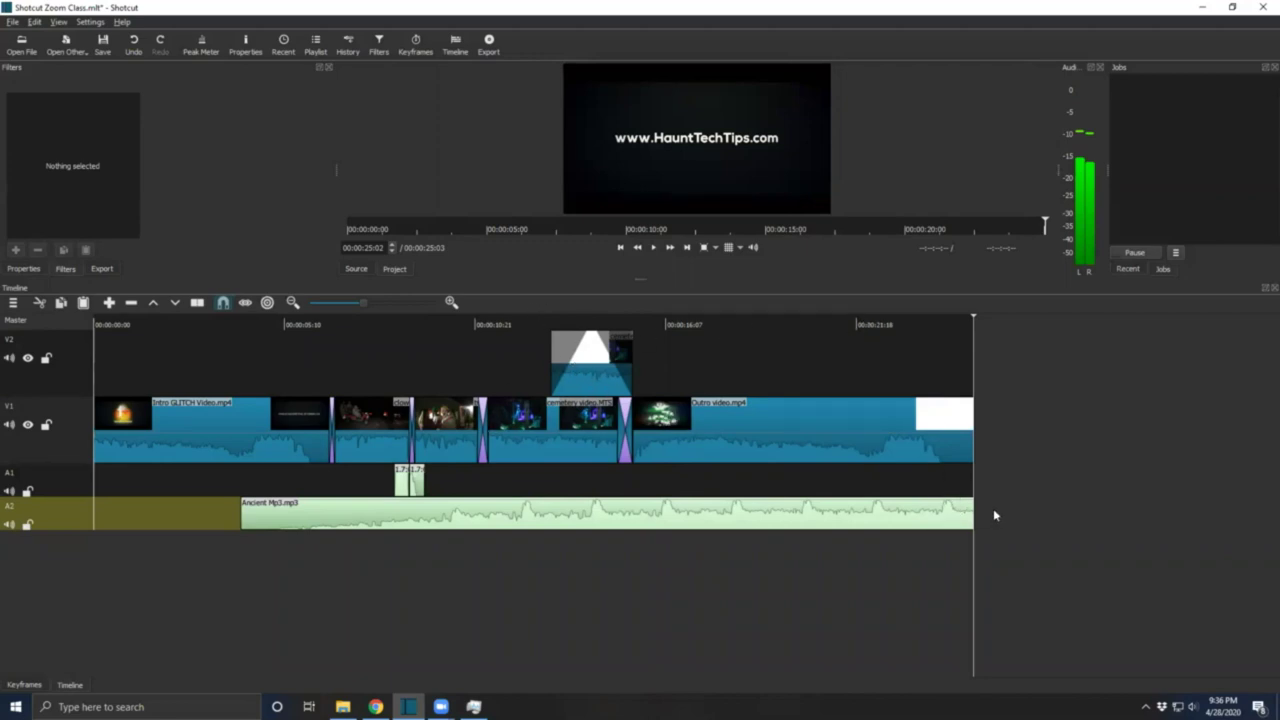
Add a Fade Out Audio filter to the Ancient Mp3 clip and lengthen the fade to 00:00:02:14.
left_click(935, 520)
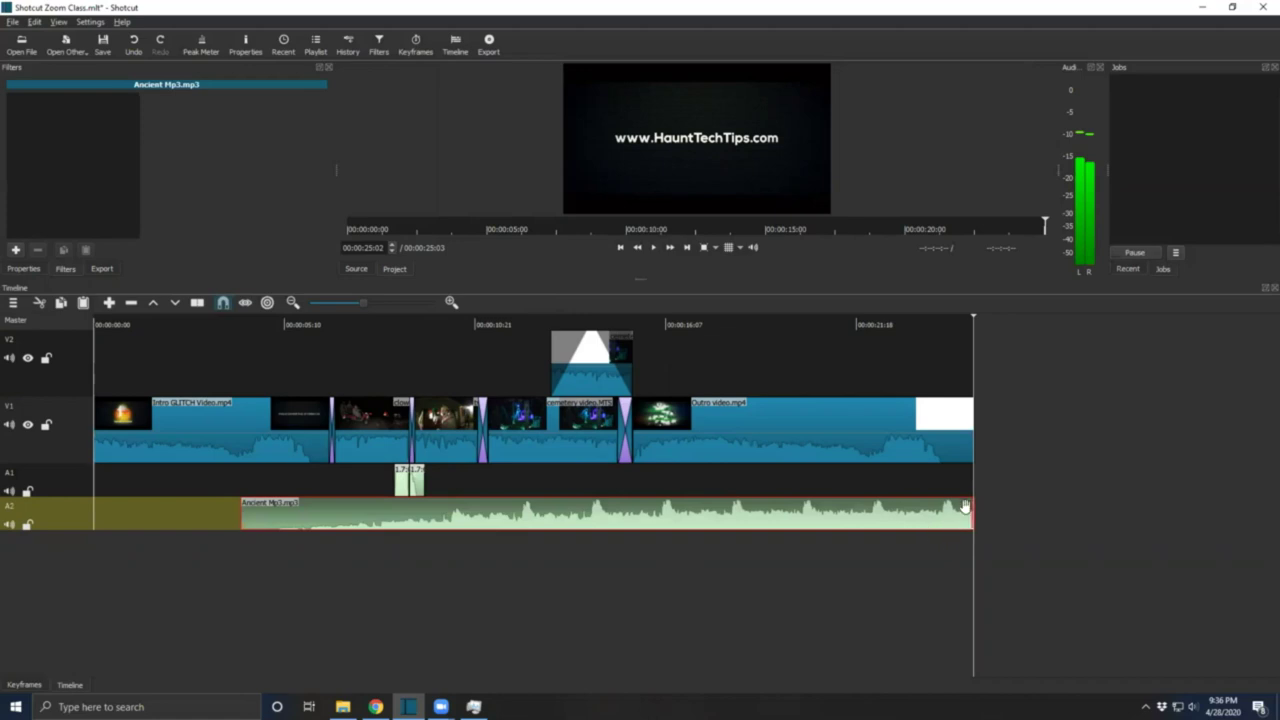
left_click(16, 251)
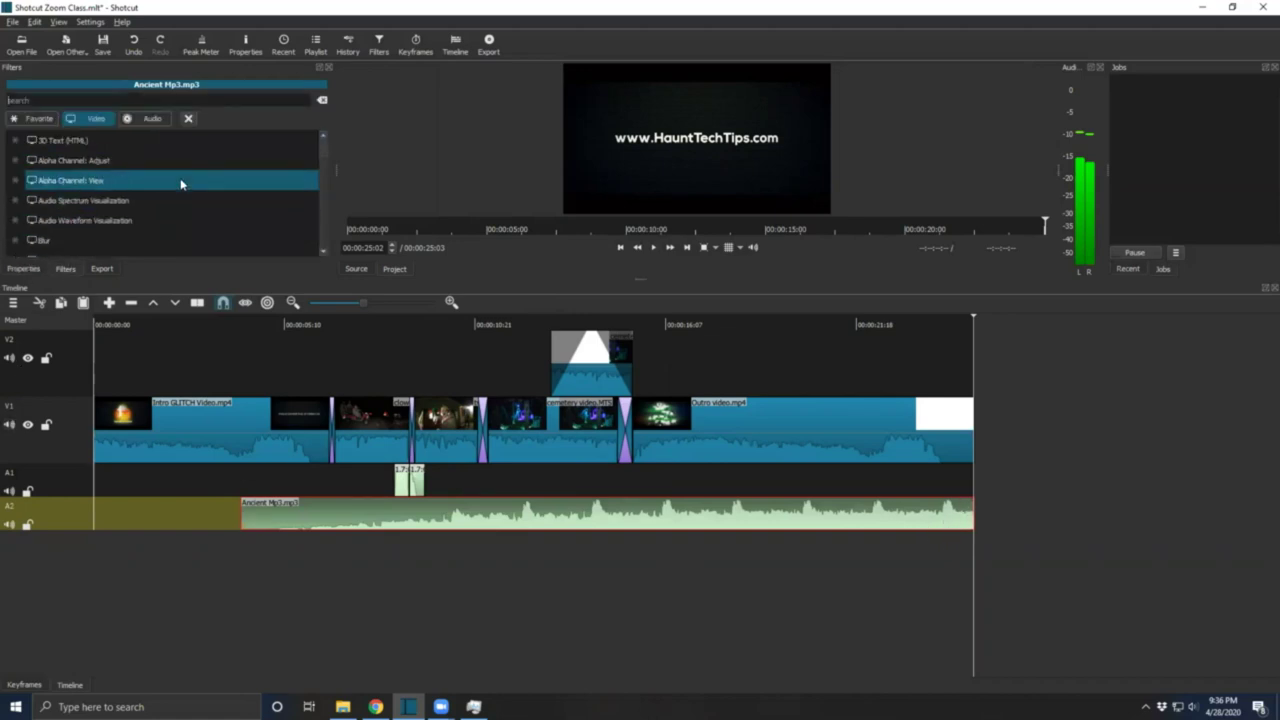
scroll(181, 184, "down", 1)
scroll(181, 184, "down", 5)
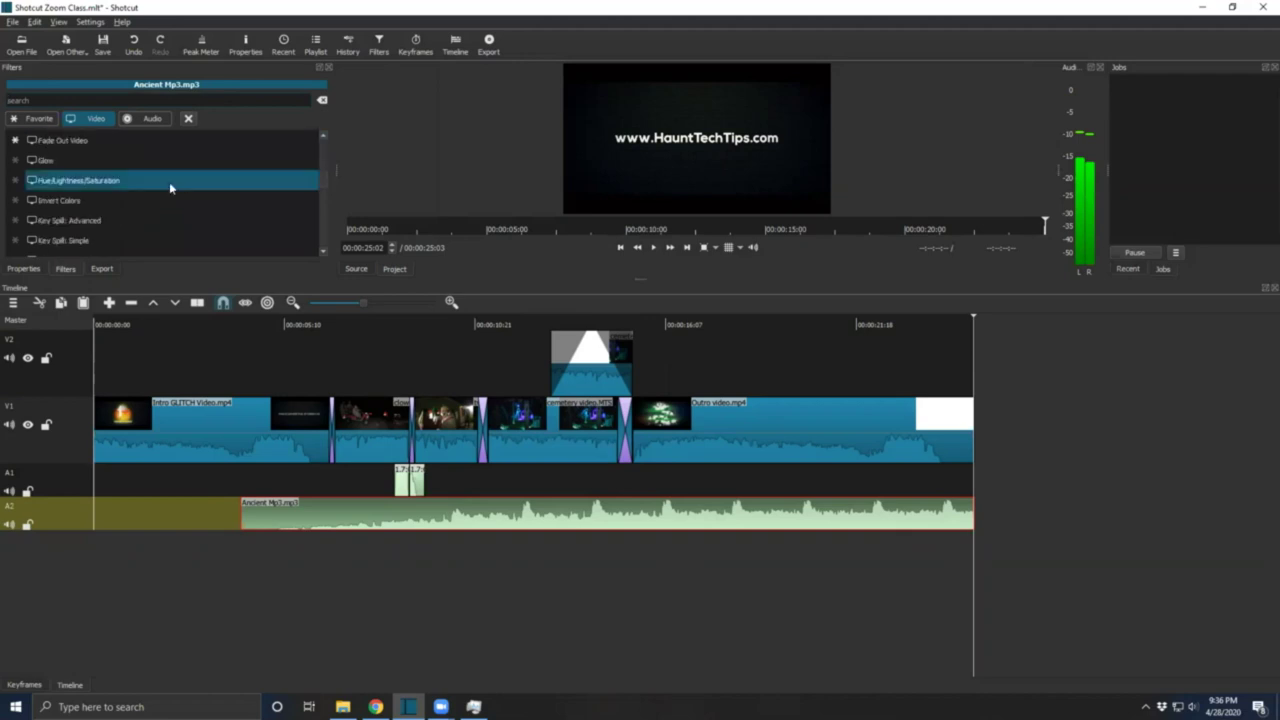
left_click(150, 119)
scroll(80, 204, "down", 3)
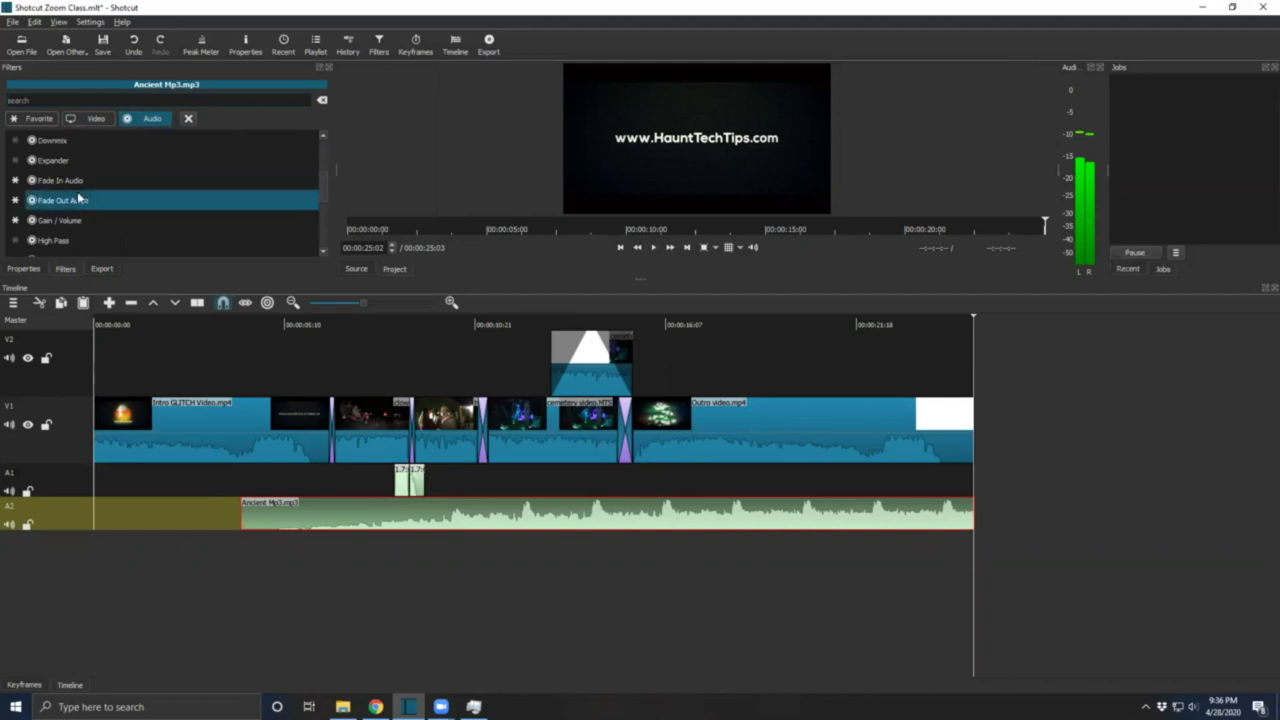
left_click(78, 201)
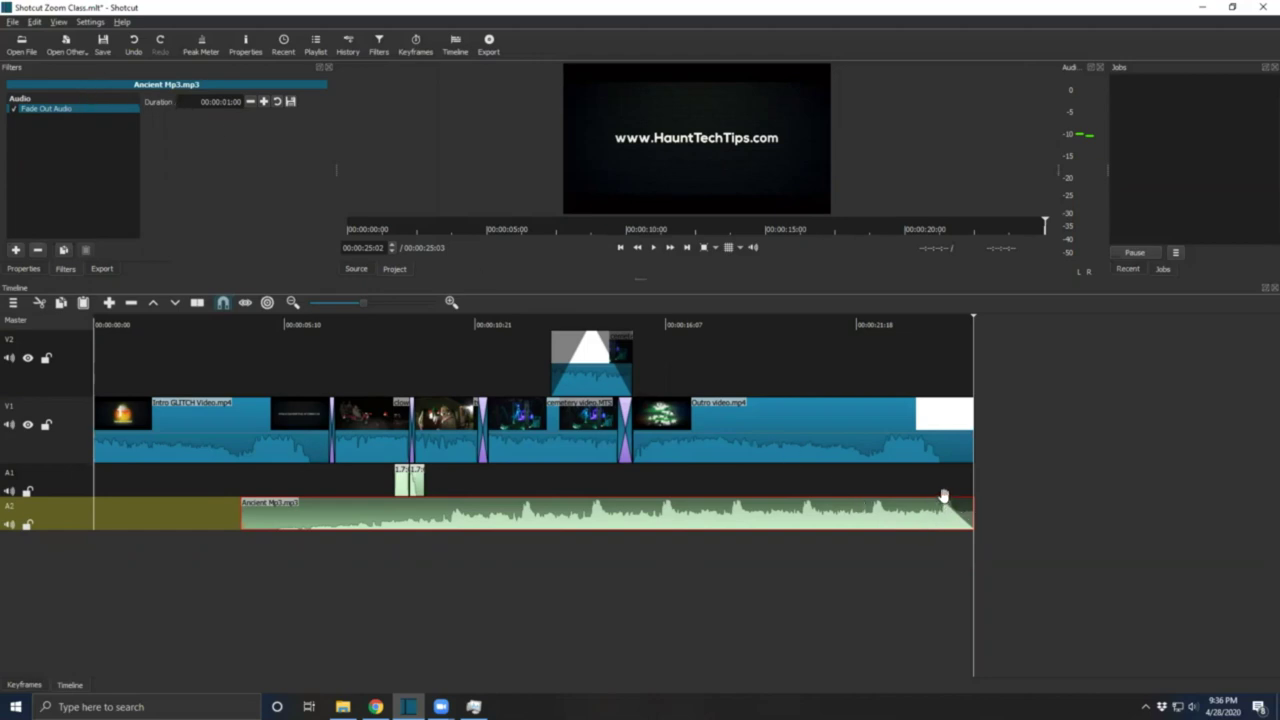
left_click_drag(935, 505, 881, 505)
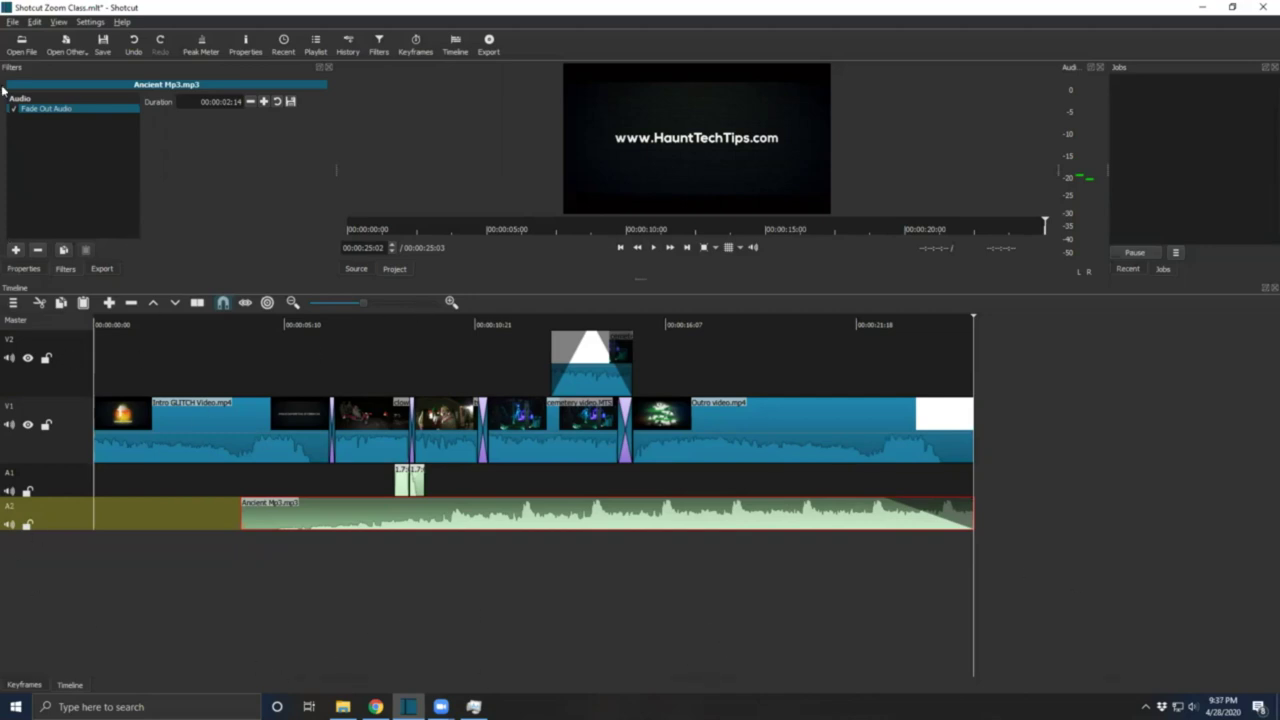
Enlarge the preview area and examine the resolution and frame rate in the properties of each V1 clip.
left_click_drag(641, 277, 636, 422)
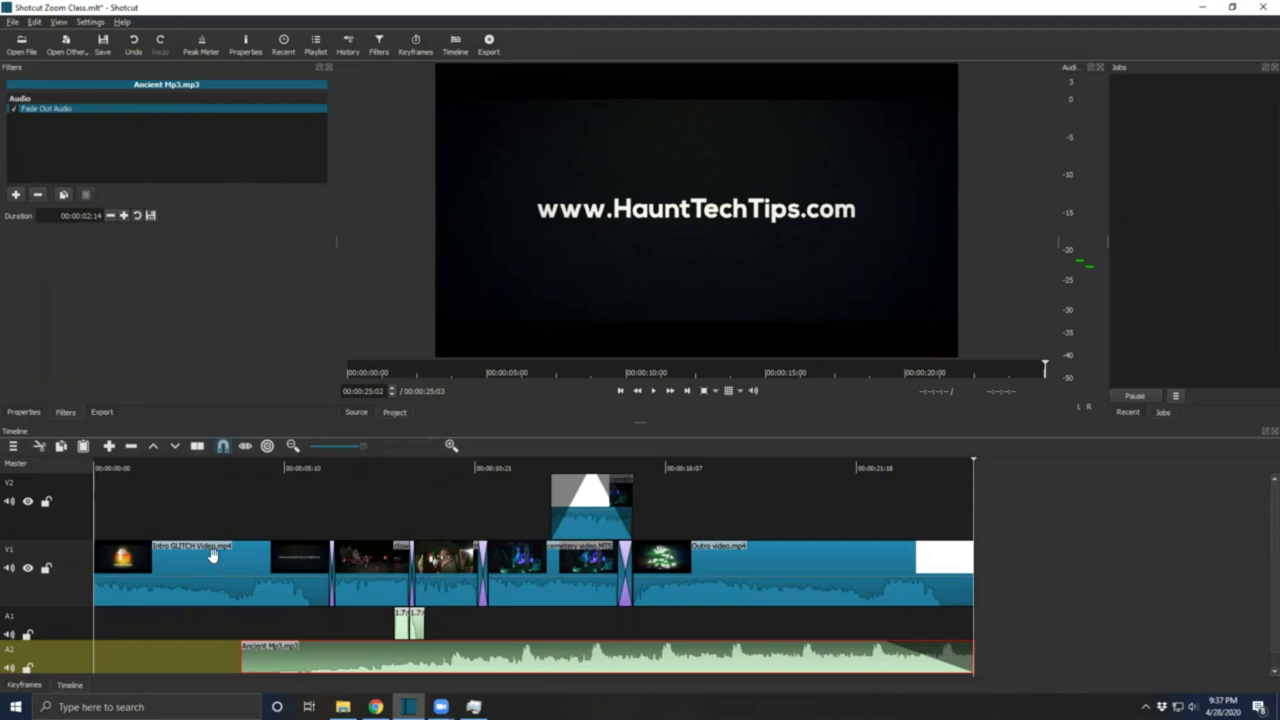
left_click(193, 574)
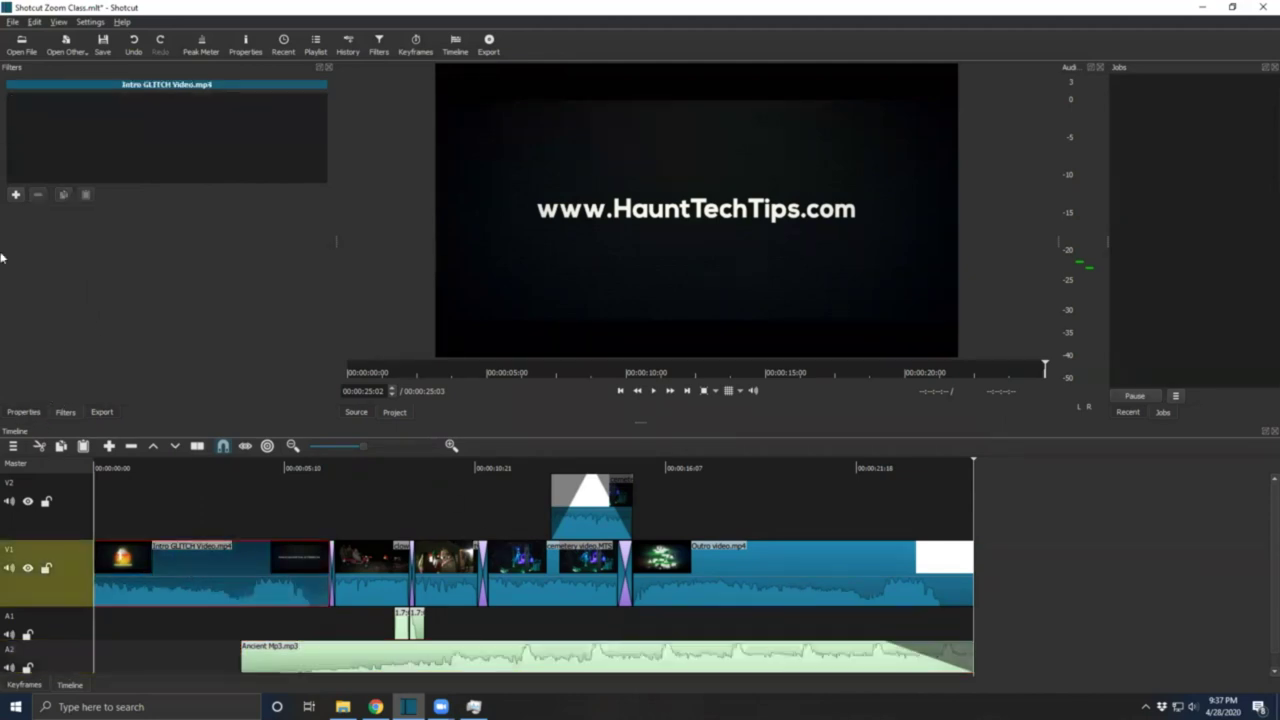
left_click(22, 412)
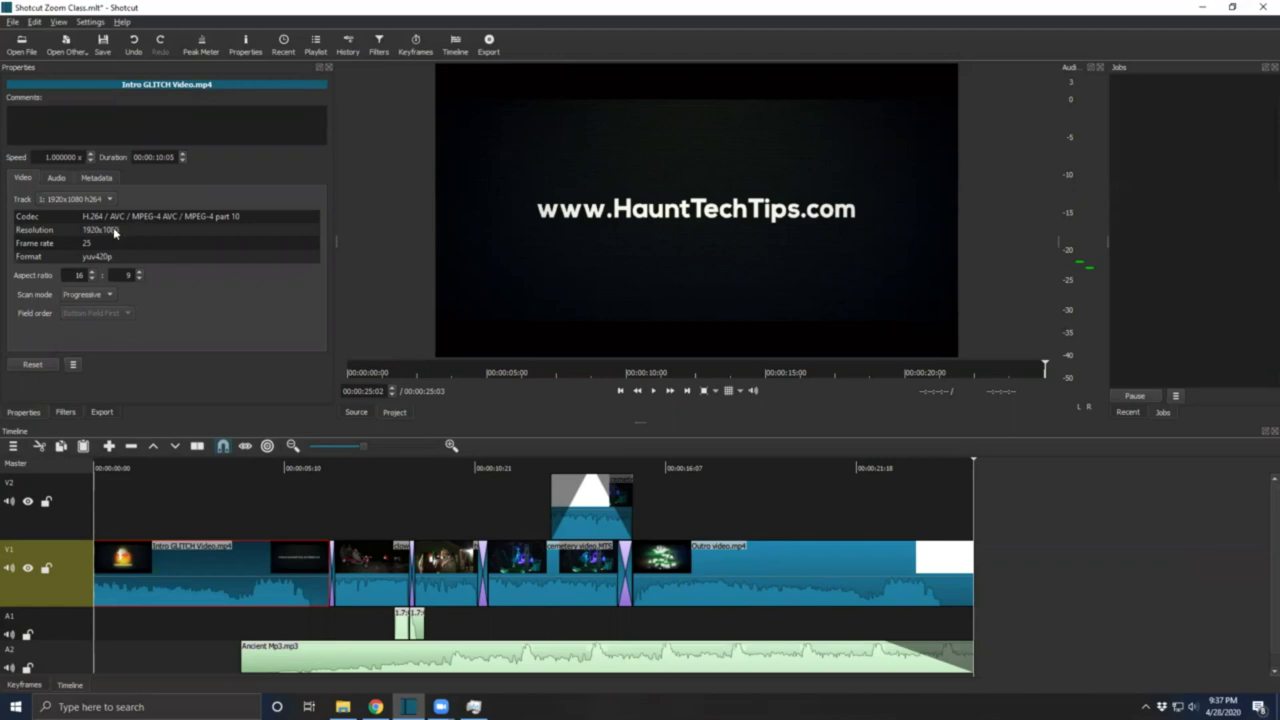
left_click(355, 560)
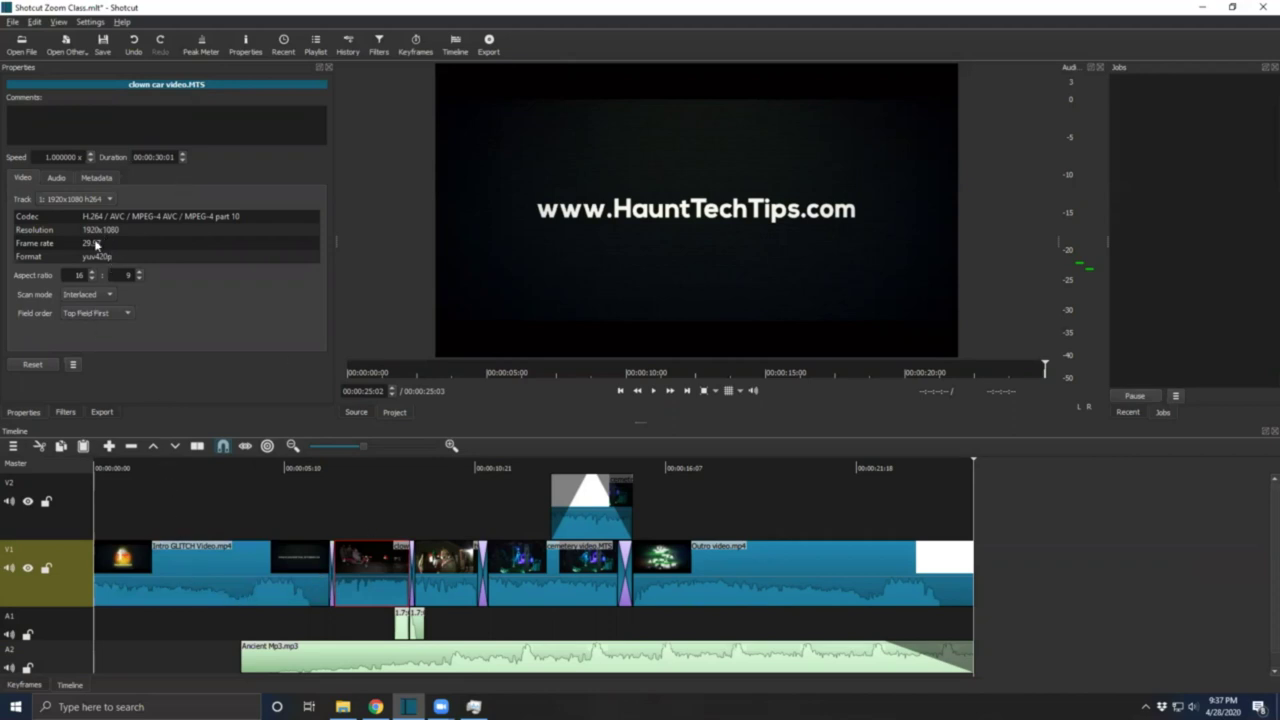
left_click(189, 560)
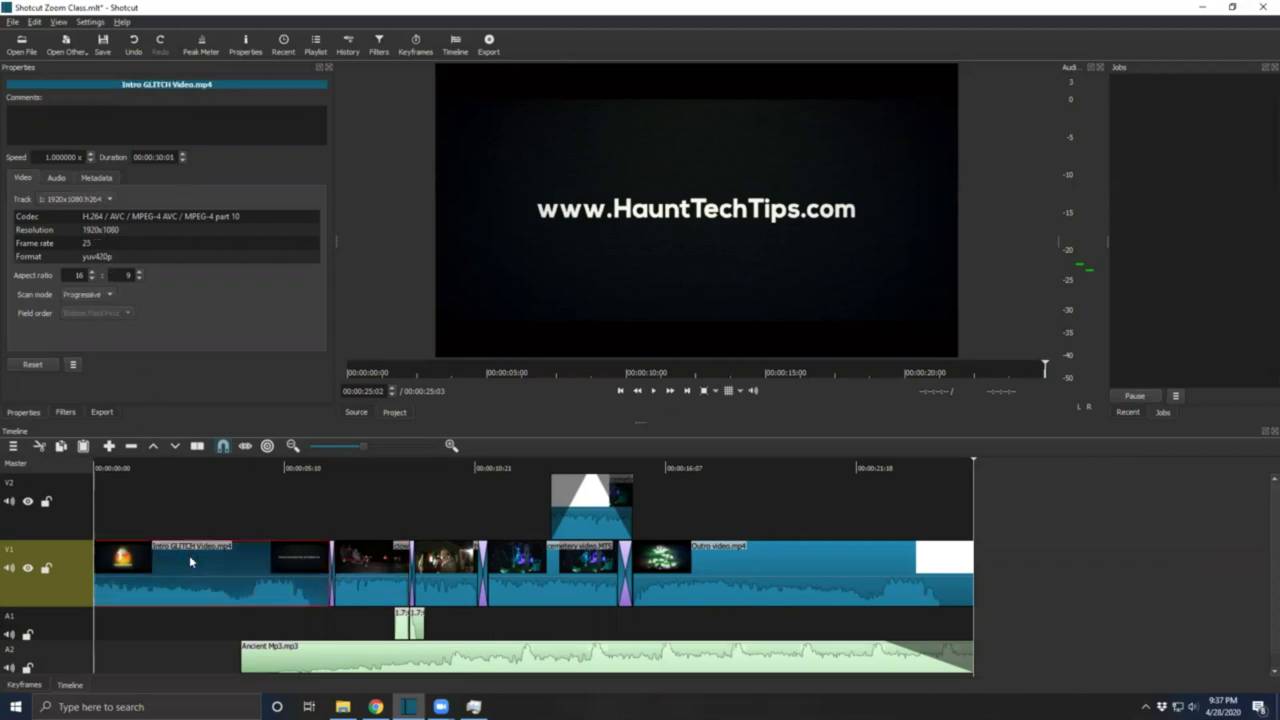
left_click(446, 562)
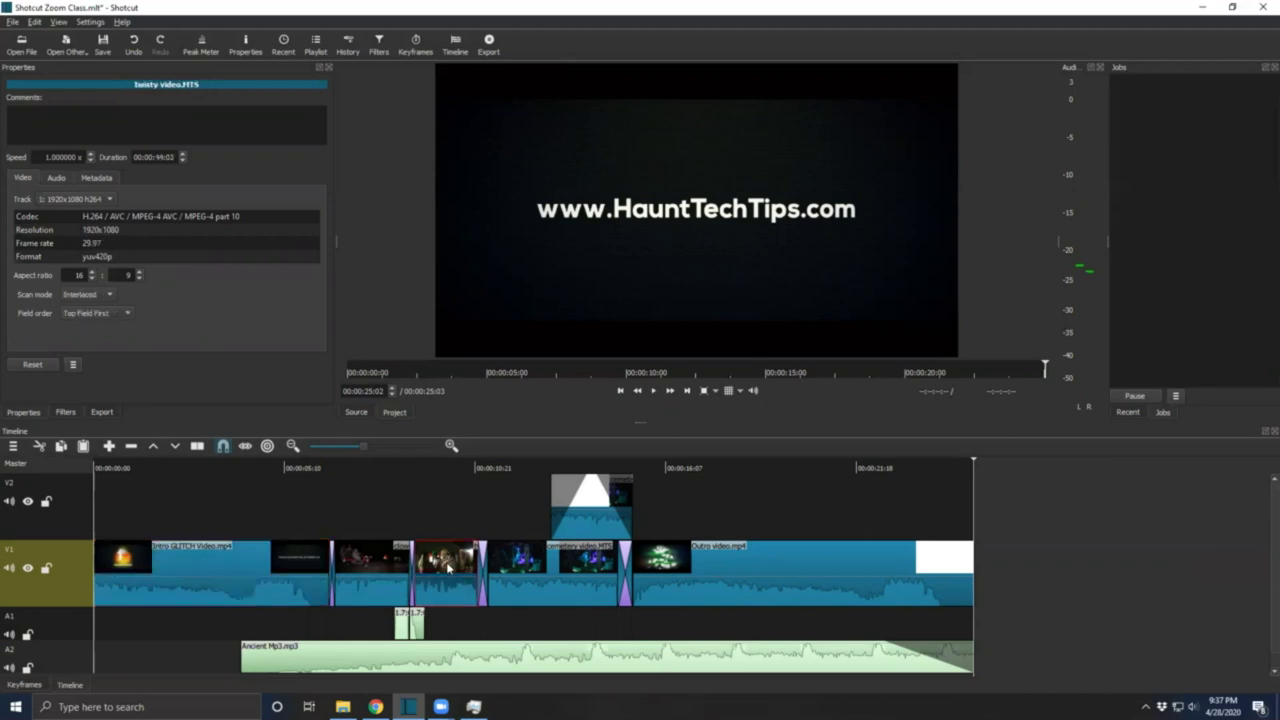
left_click(580, 591)
left_click(750, 571)
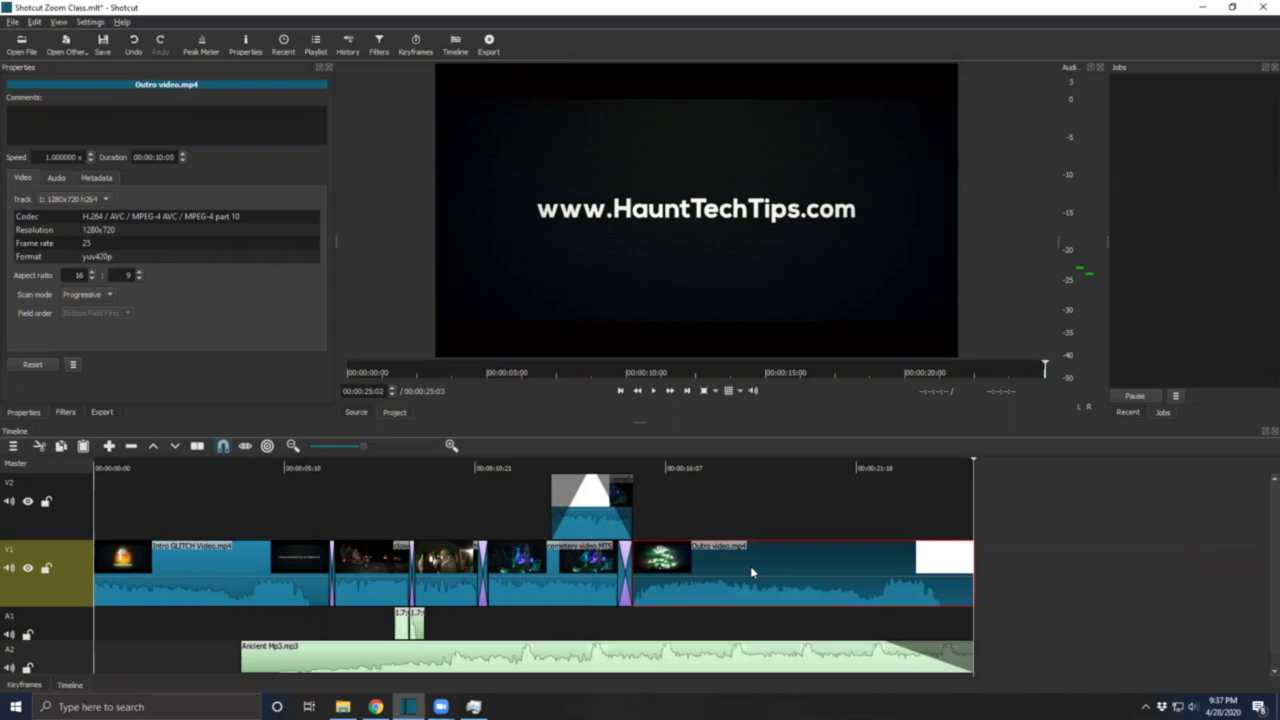
Examine the advanced export settings for video, codec, audio and other options, plus the hardware encoding configuration.
left_click(101, 413)
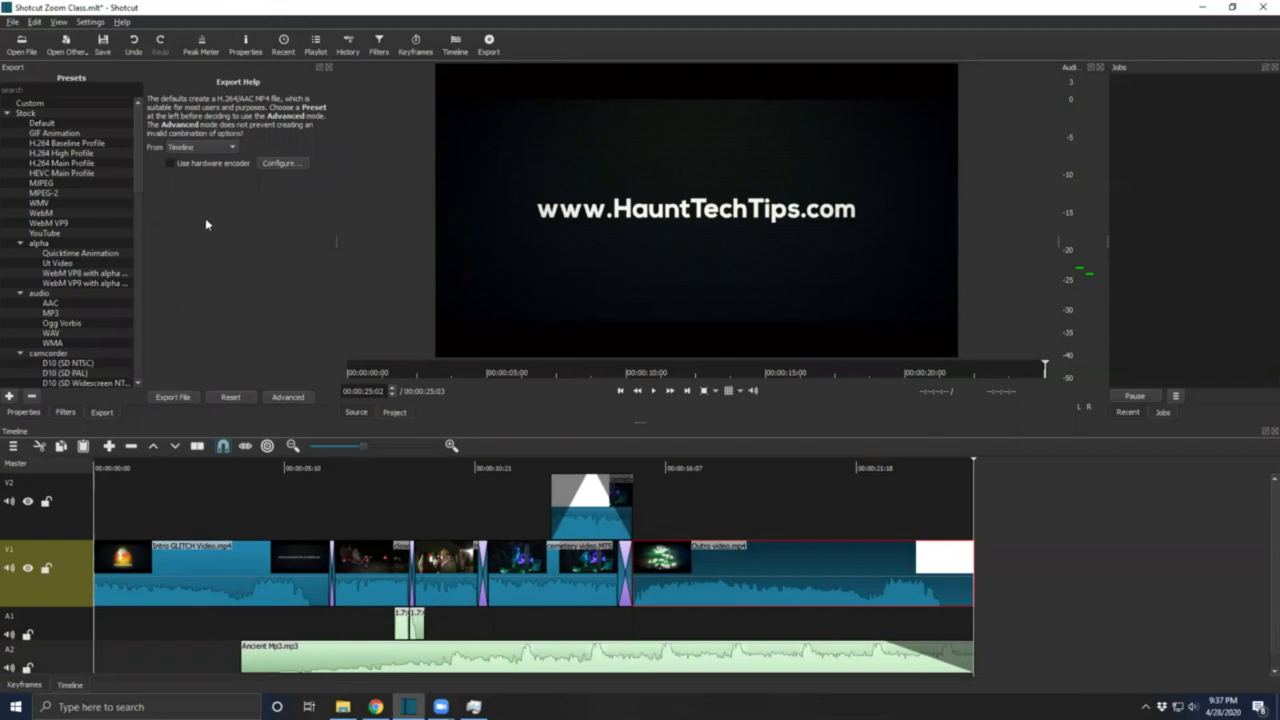
left_click(288, 397)
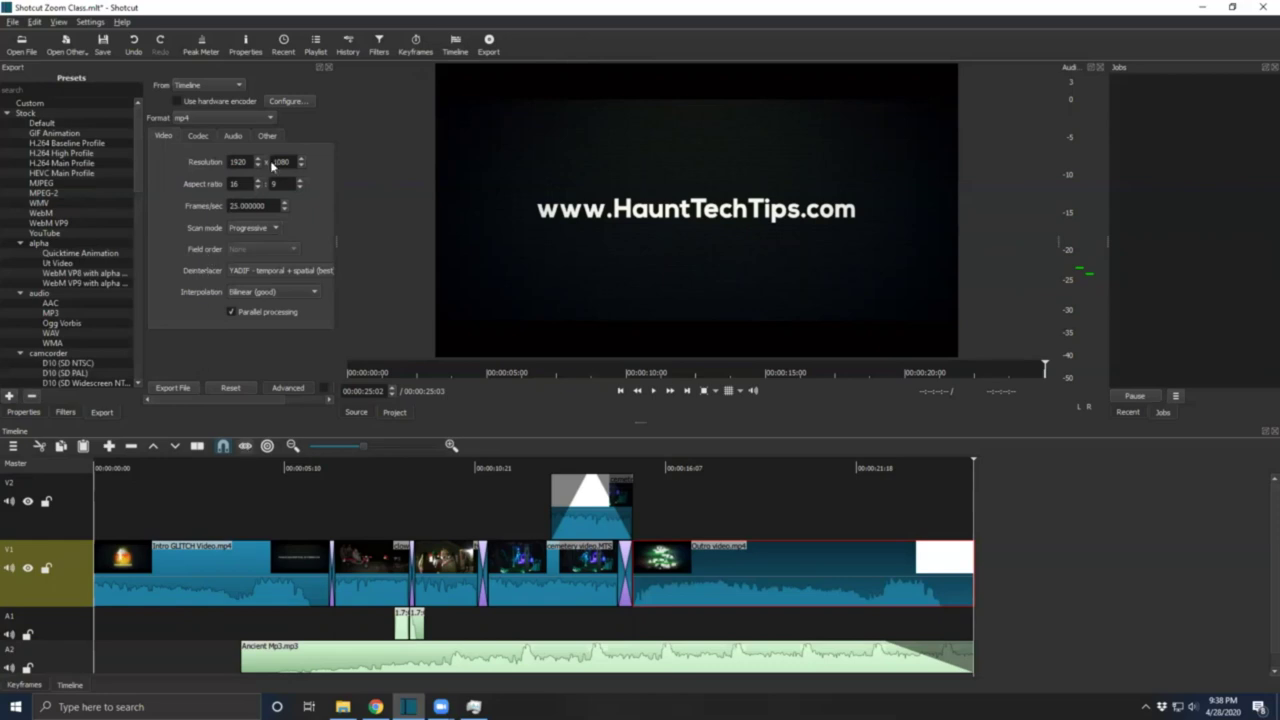
left_click(198, 136)
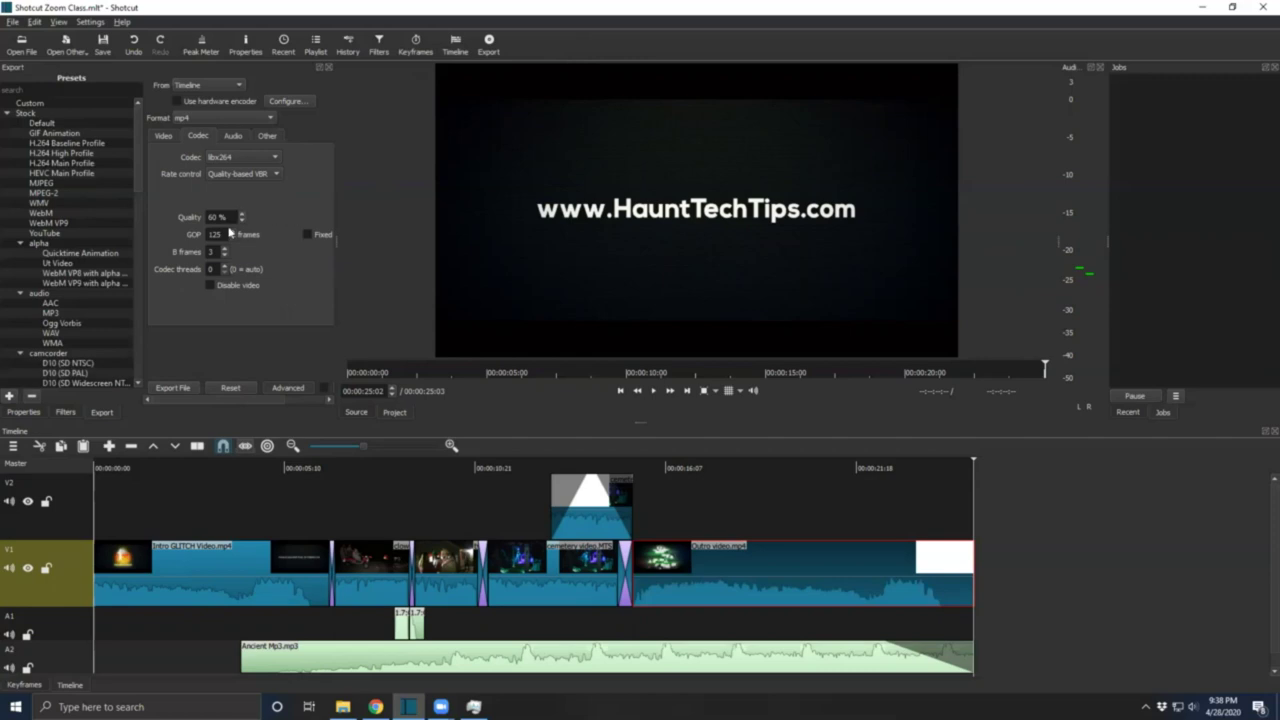
left_click(233, 140)
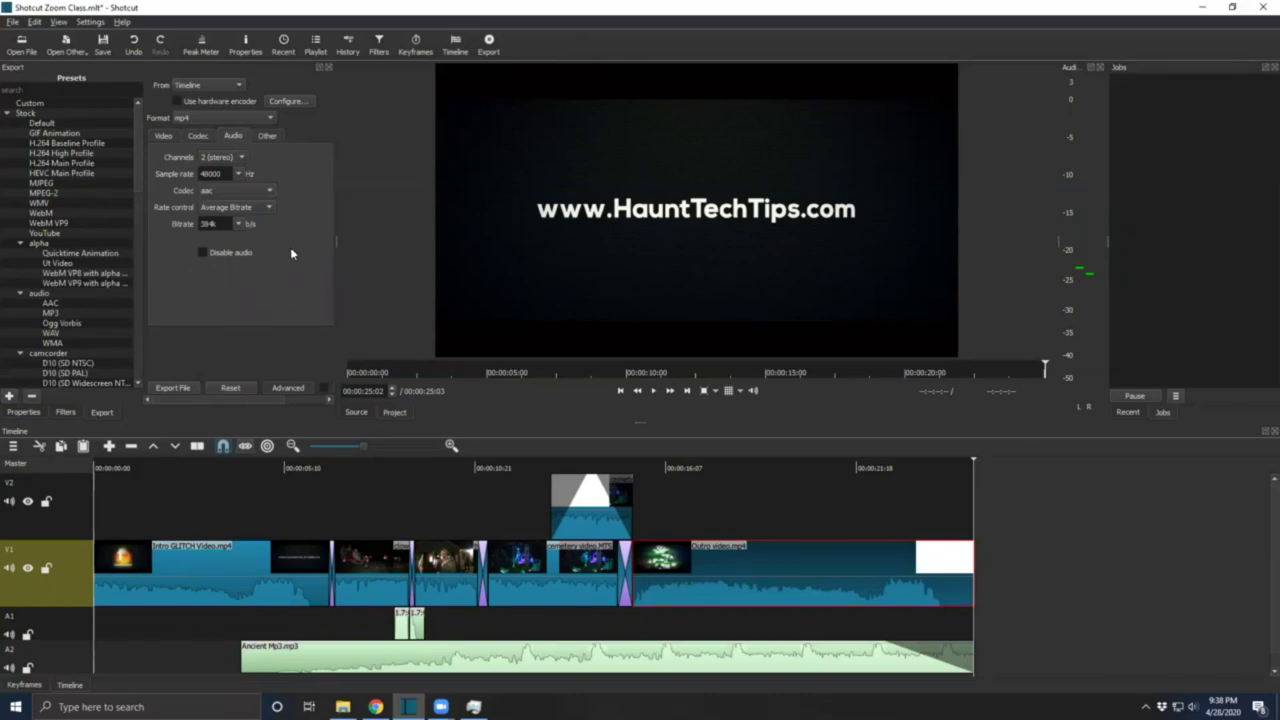
left_click(268, 136)
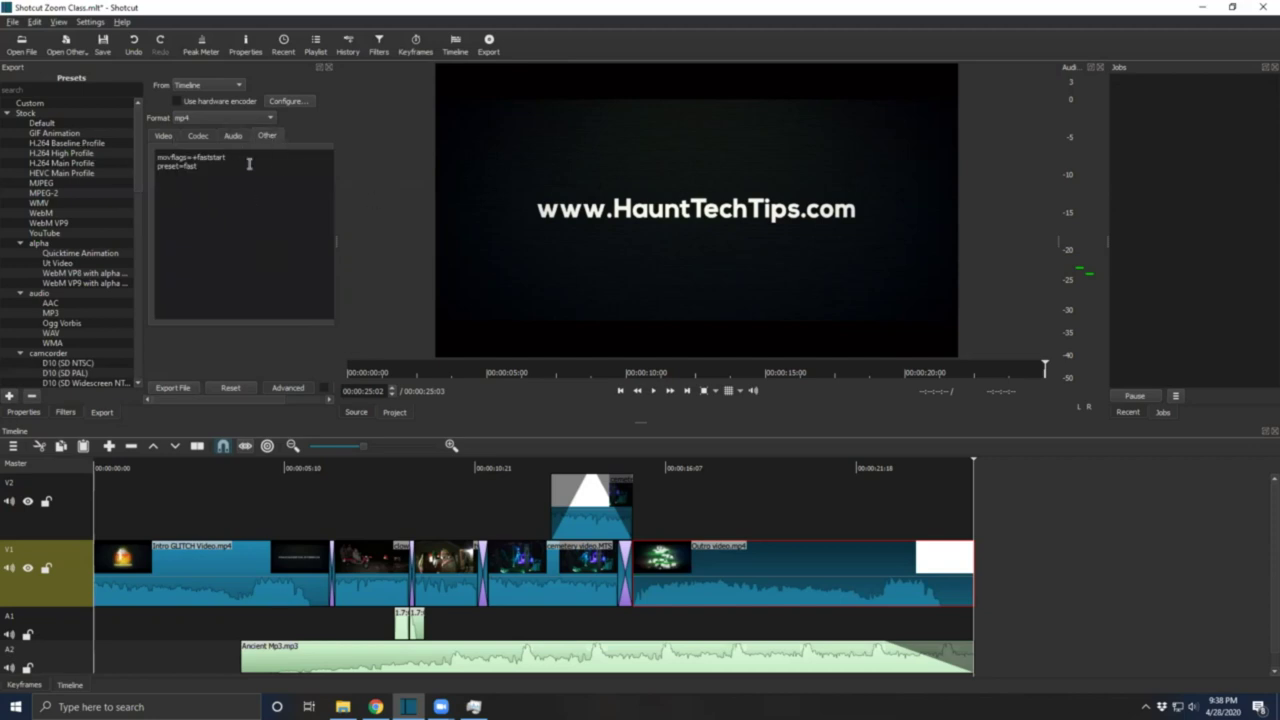
left_click(165, 137)
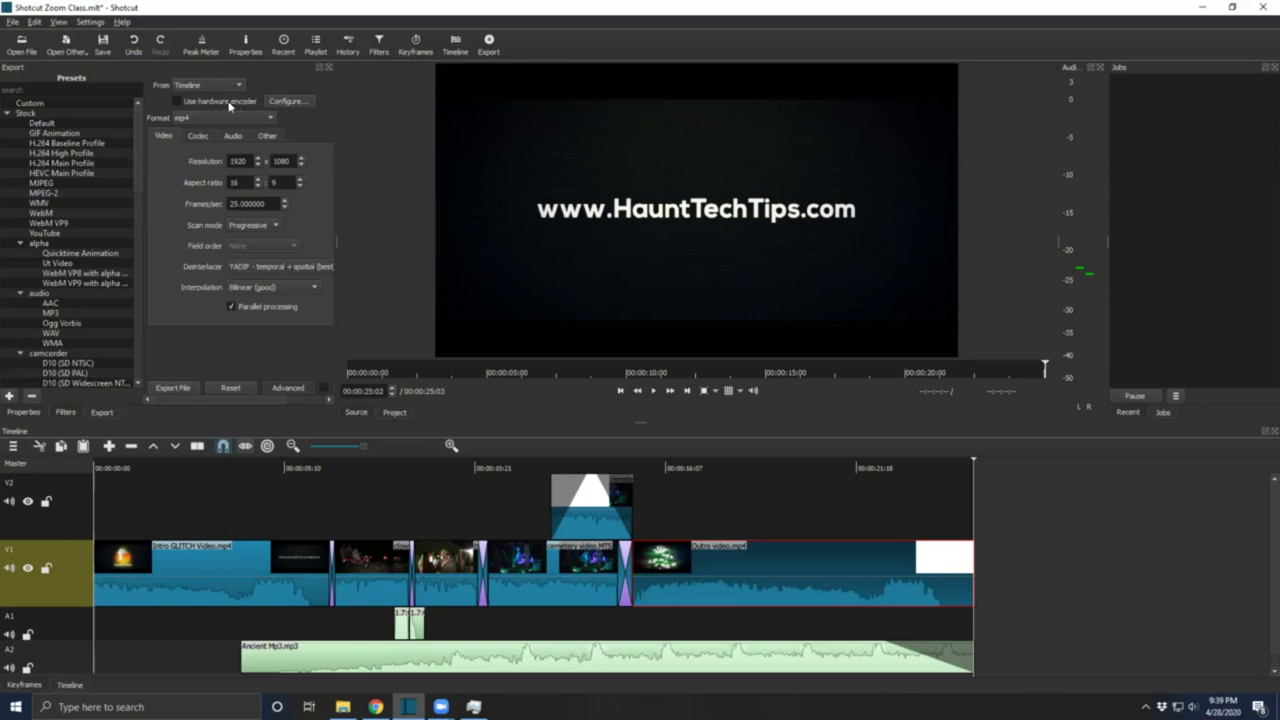
left_click(287, 102)
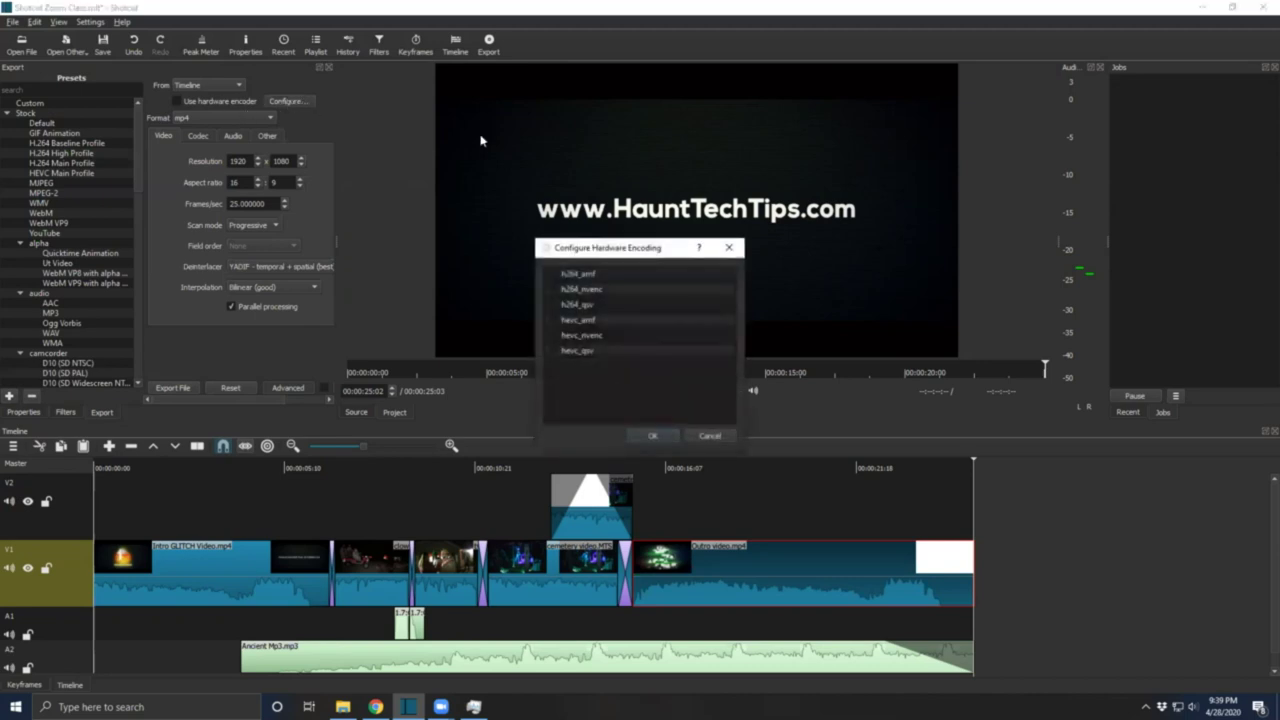
left_click(729, 247)
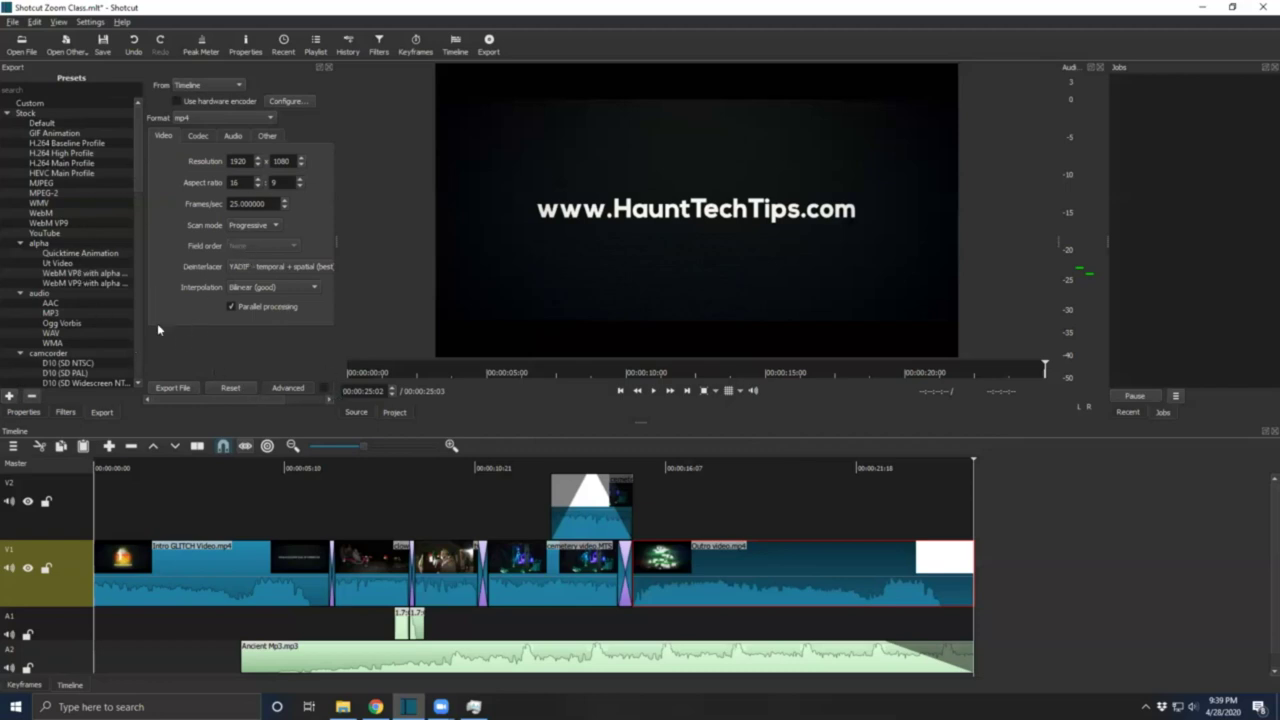
Export the timeline as an MP4 file named Shotcut Zoom Class on the Data (S:) drive.
left_click(173, 388)
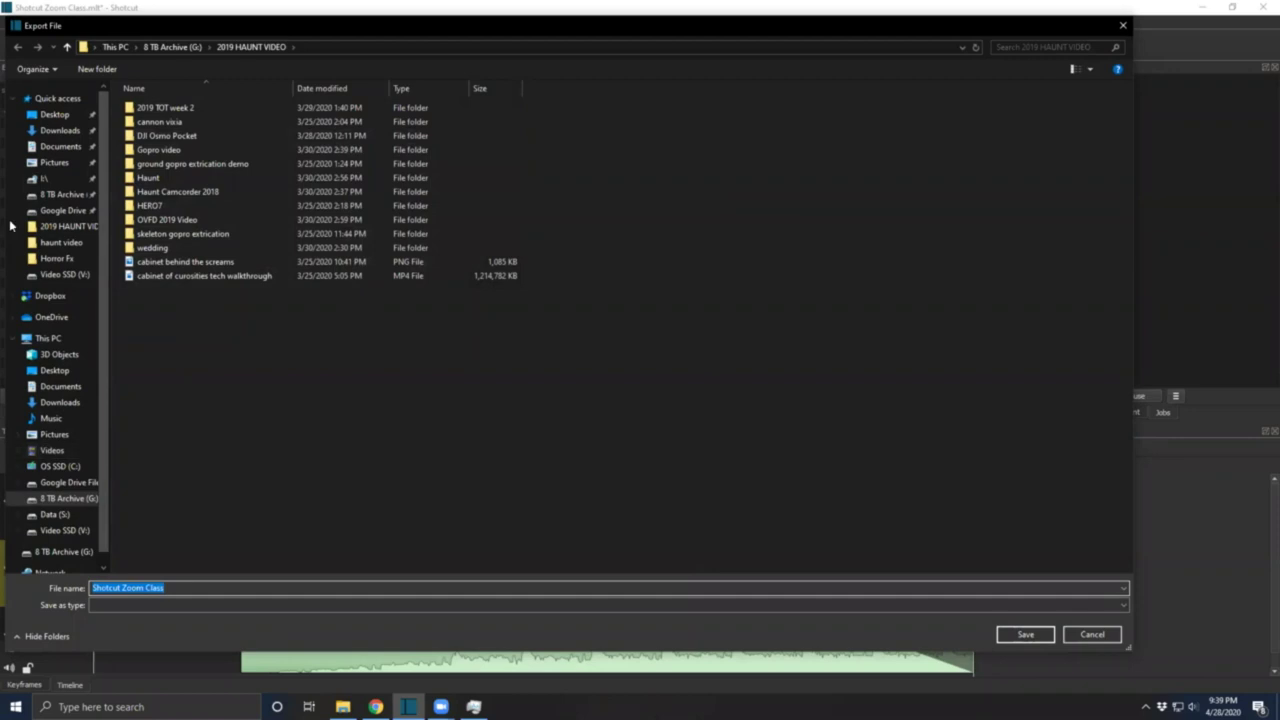
left_click(62, 467)
scroll(669, 406, "down", 1)
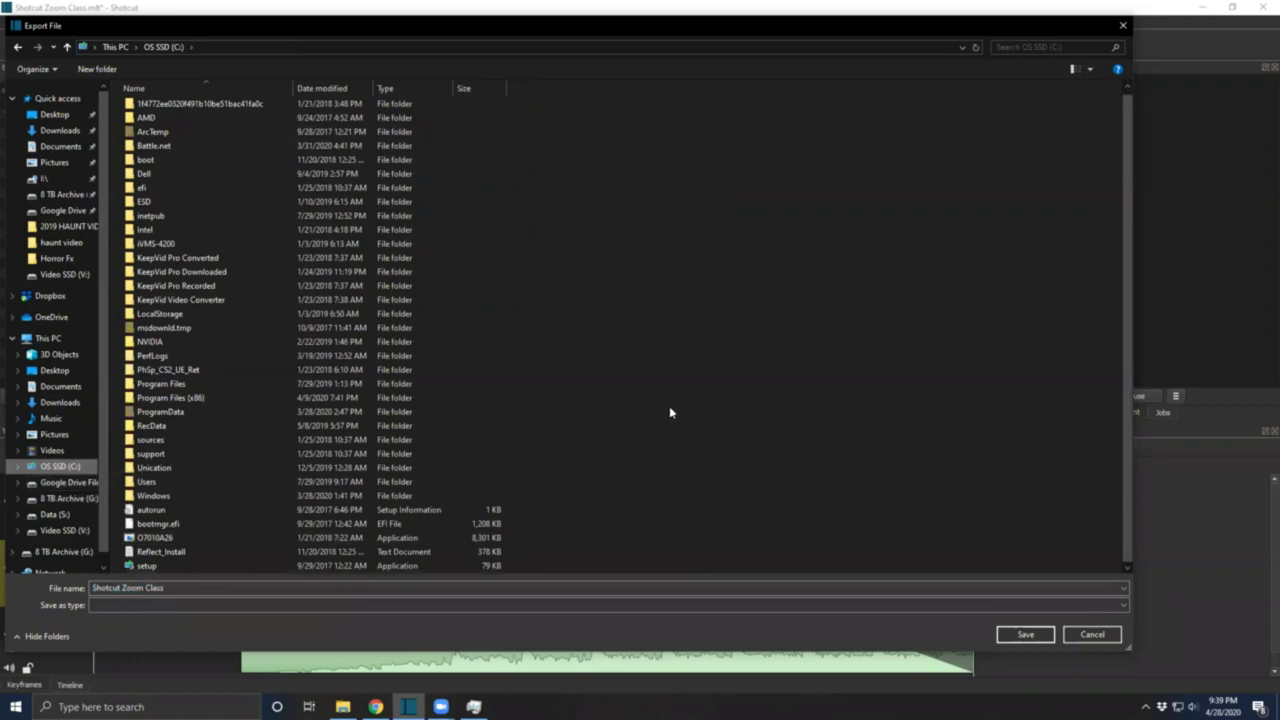
left_click(52, 116)
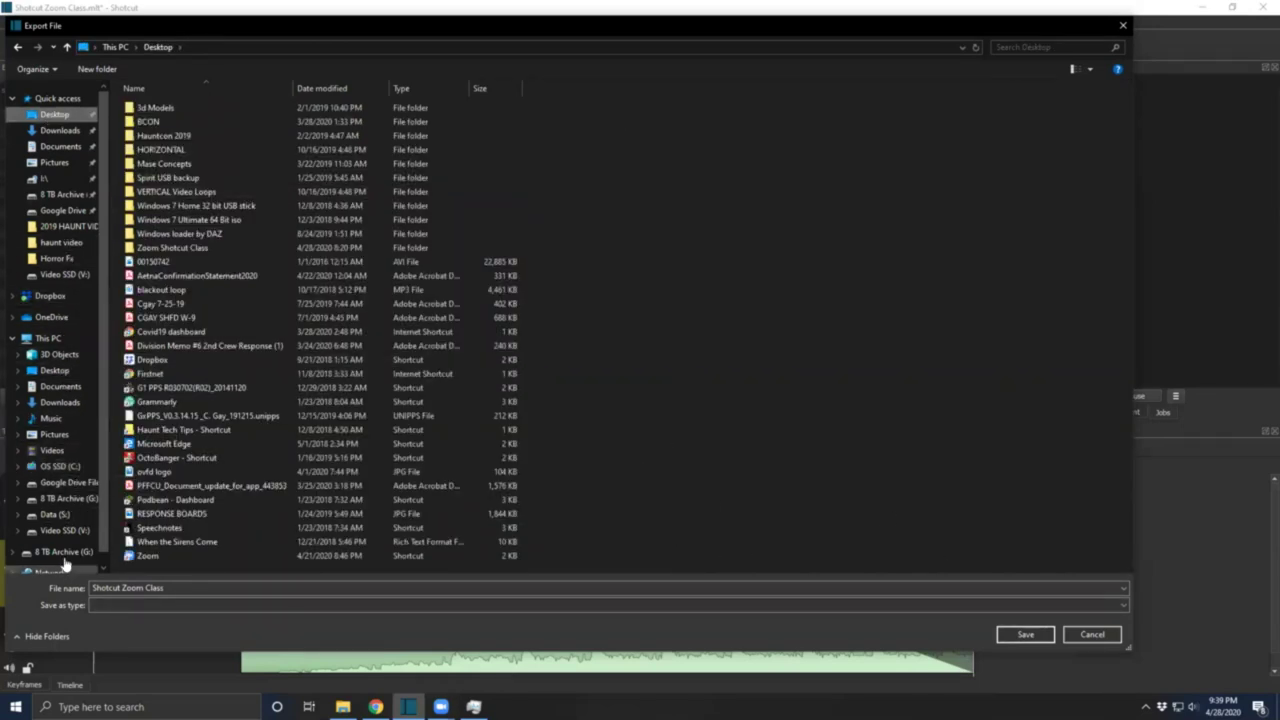
left_click(55, 514)
scroll(598, 324, "down", 10)
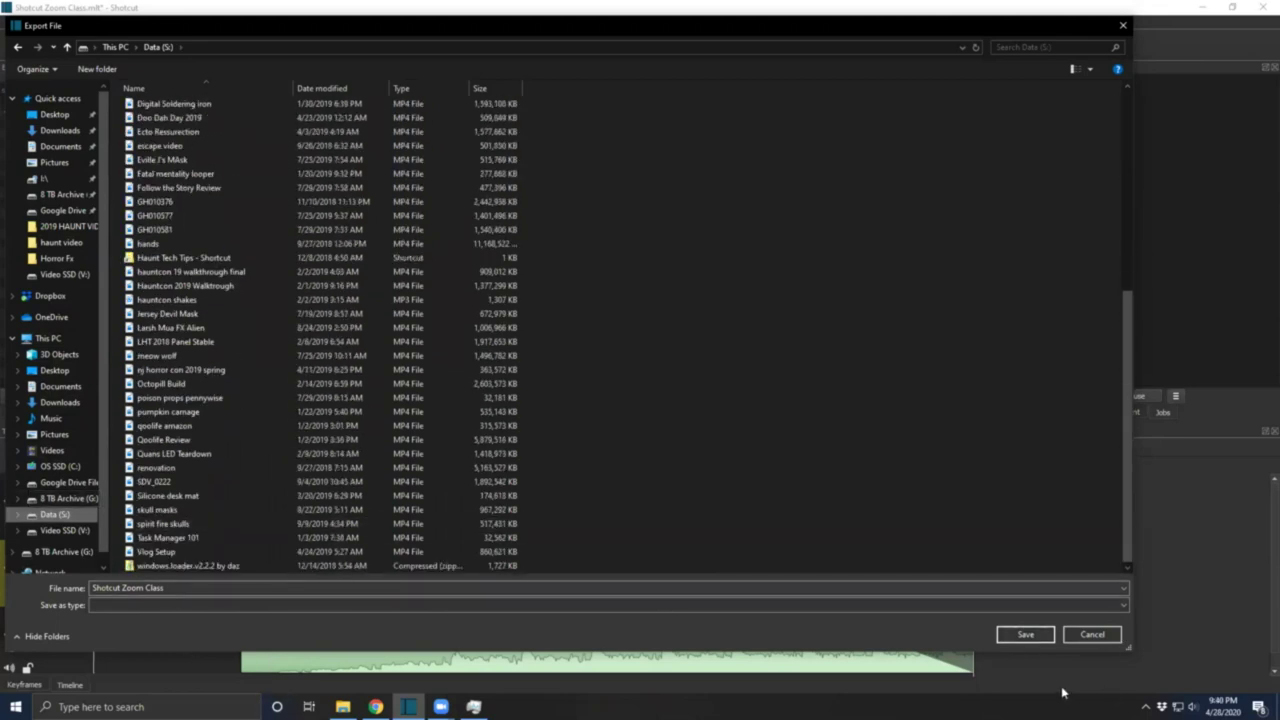
left_click(1026, 637)
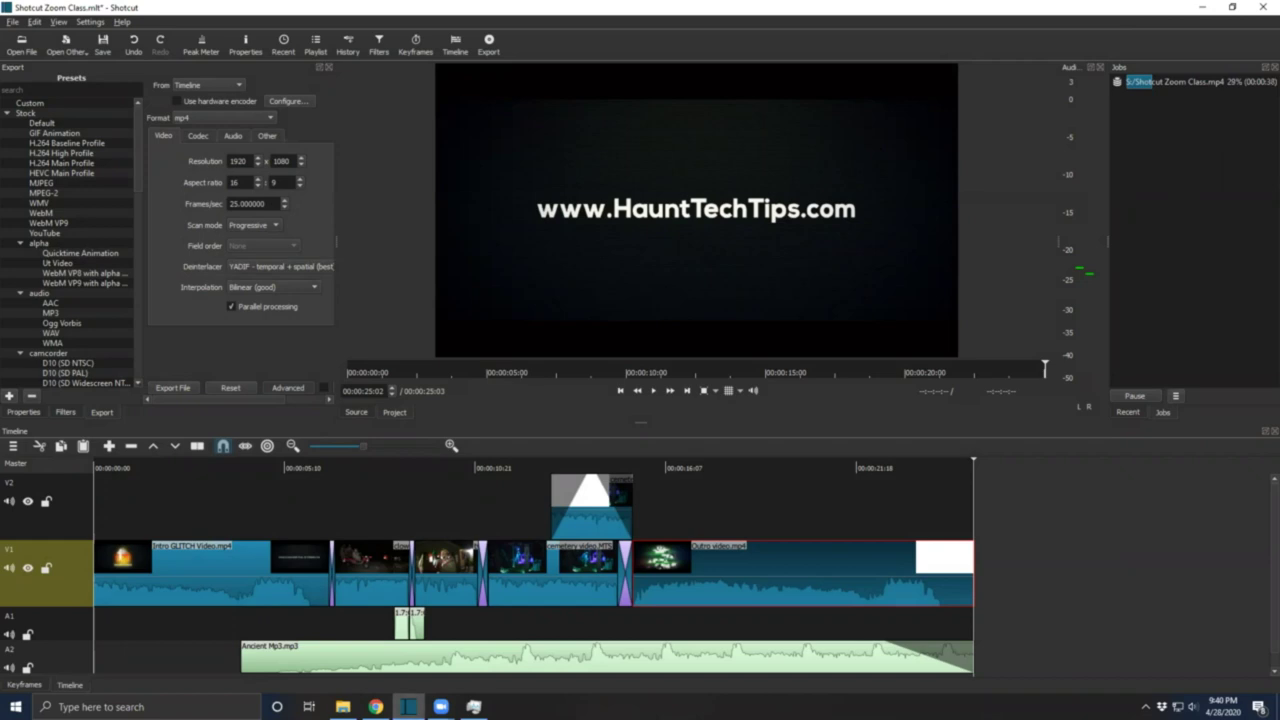
Switch to Task Manager, examine the CPU, memory and Ethernet performance graphs during the export, and close it.
key("alt+Tab")
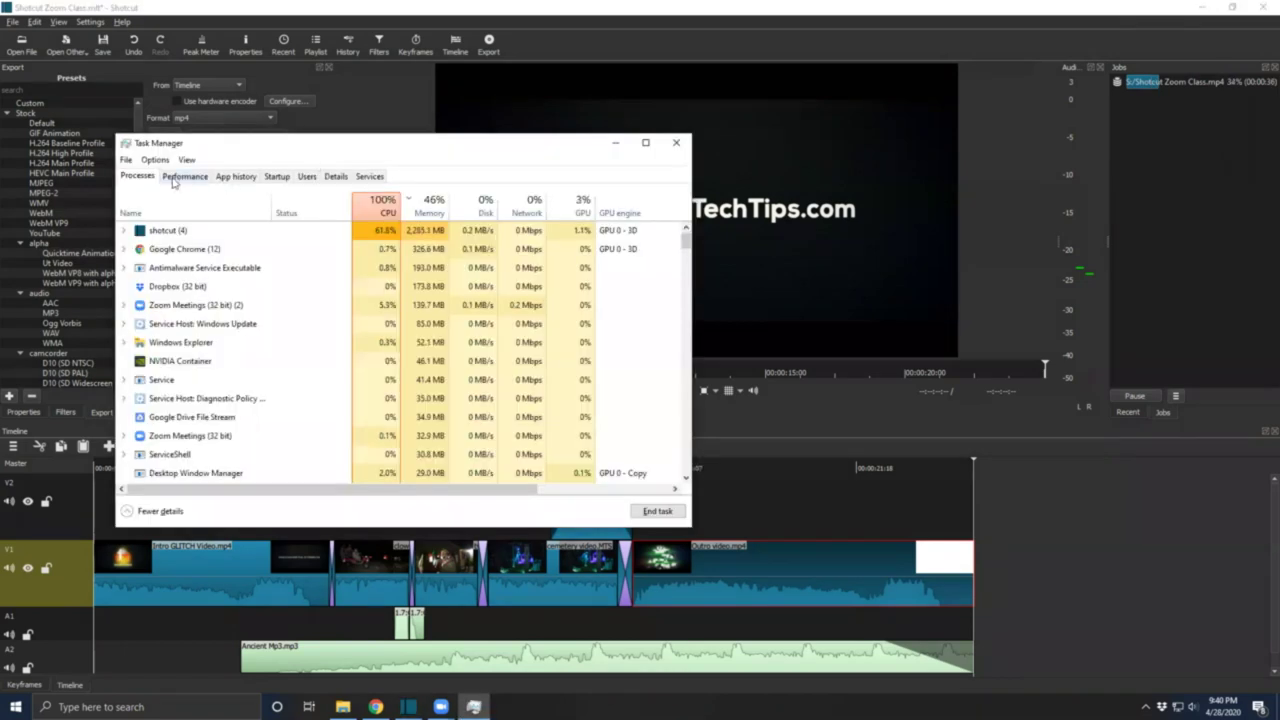
left_click(187, 178)
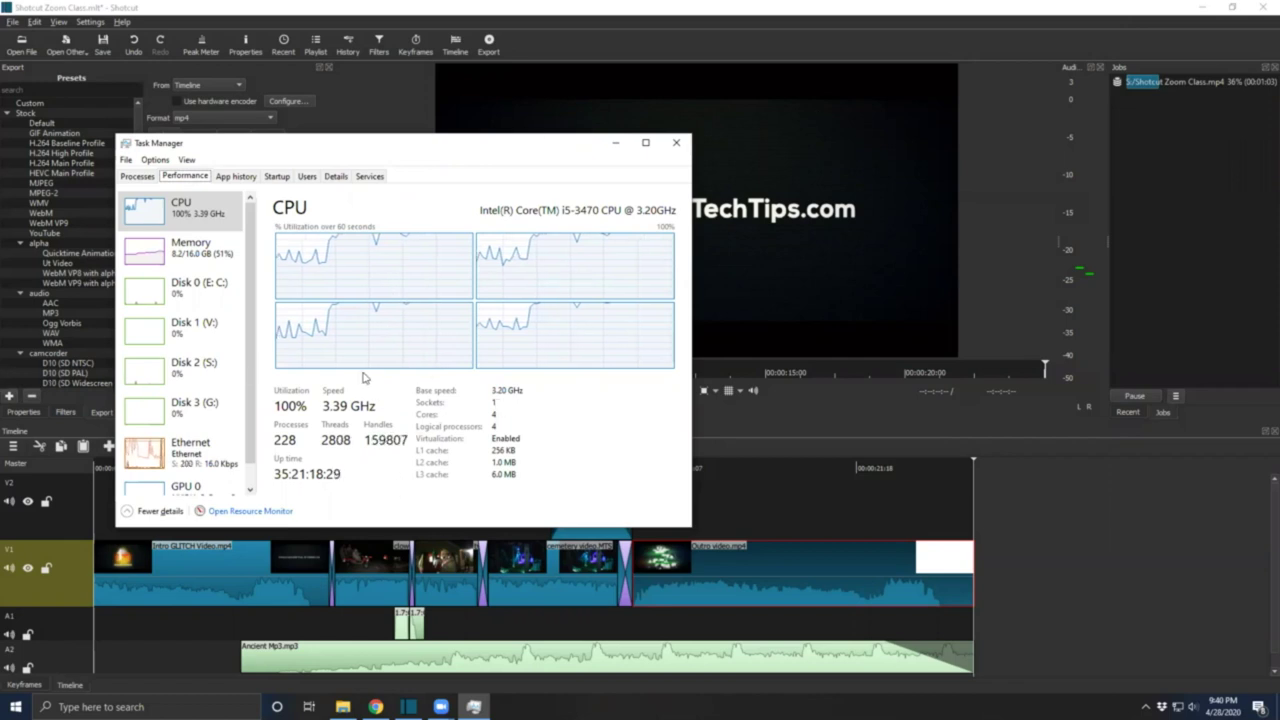
left_click(203, 264)
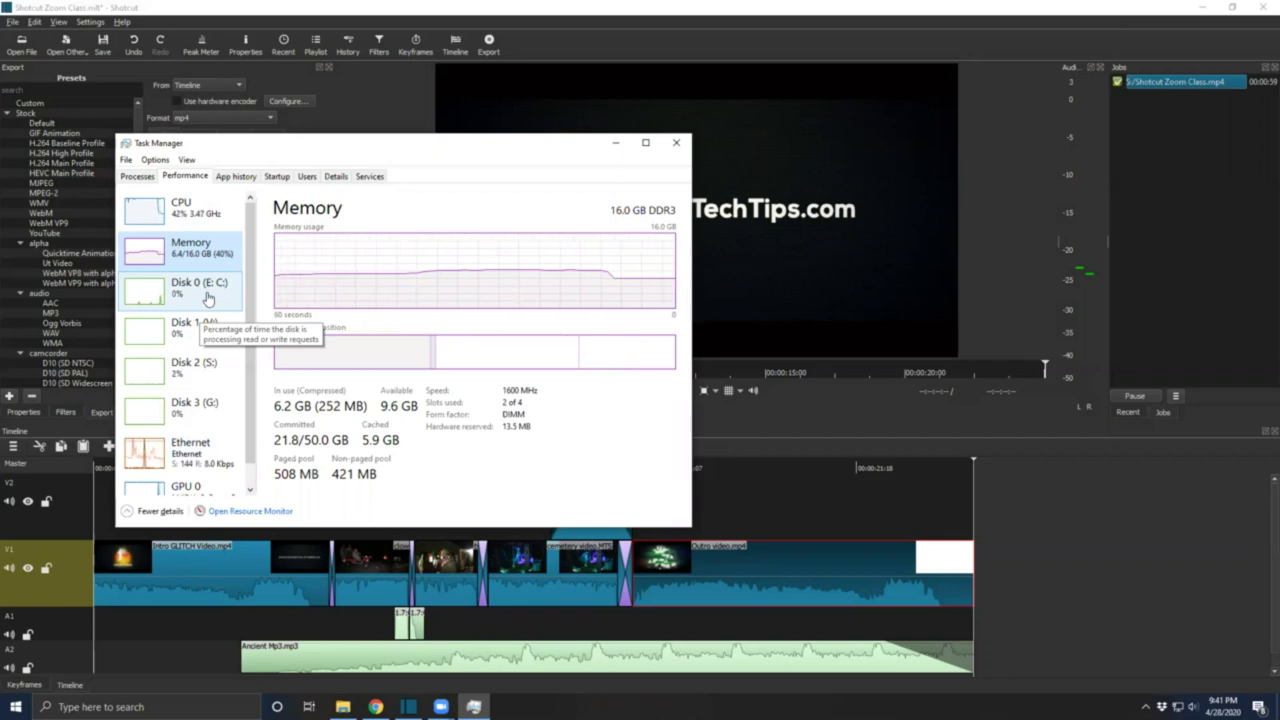
scroll(208, 298, "down", 1)
left_click(188, 428)
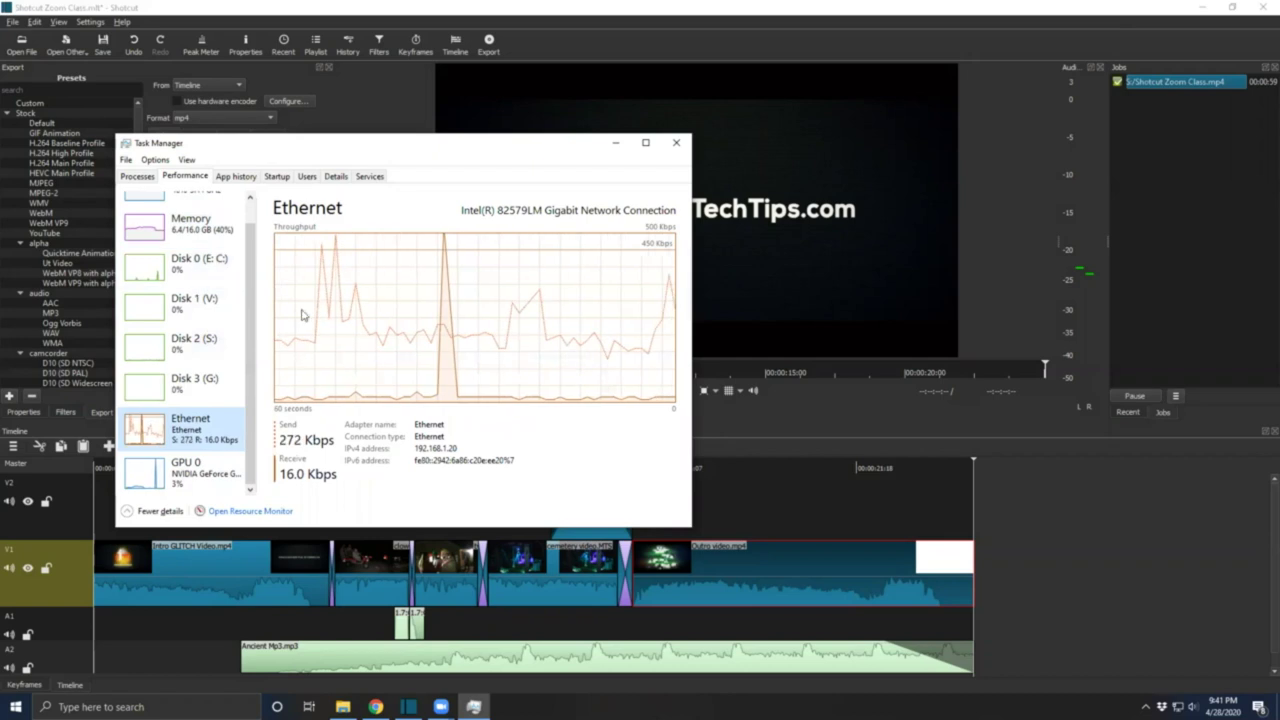
scroll(137, 252, "up", 1)
left_click(190, 214)
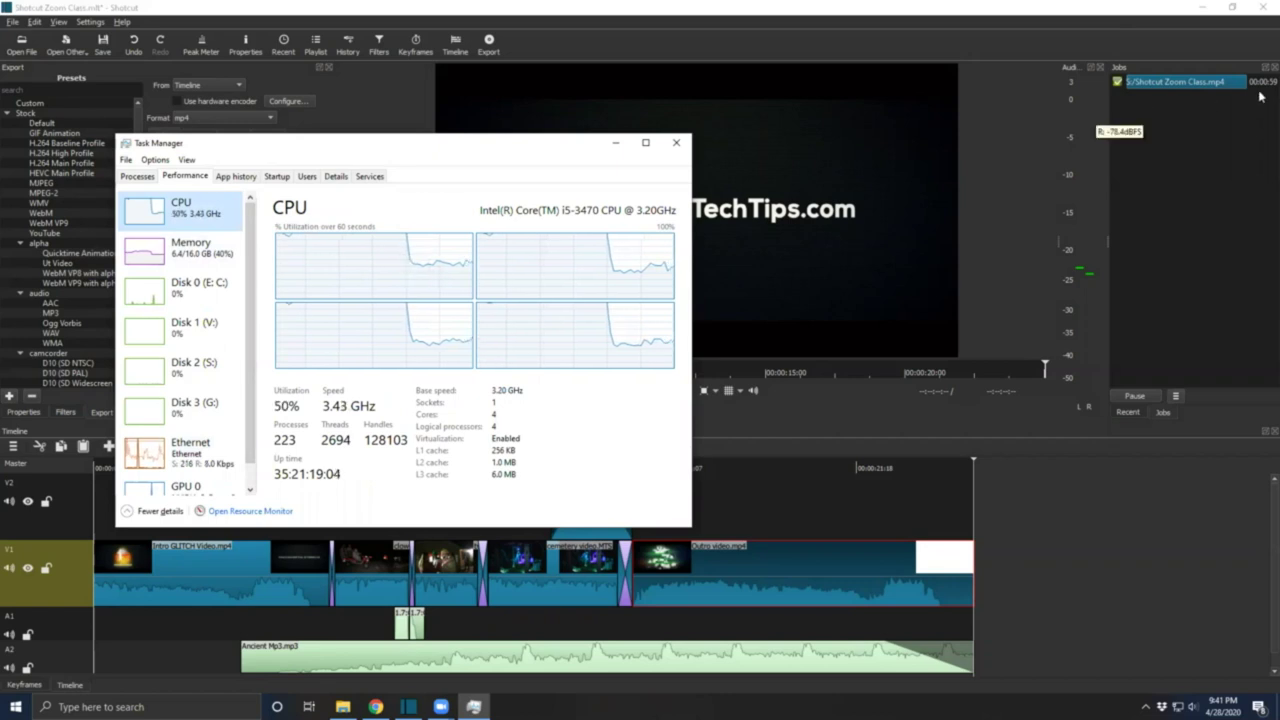
left_click(675, 146)
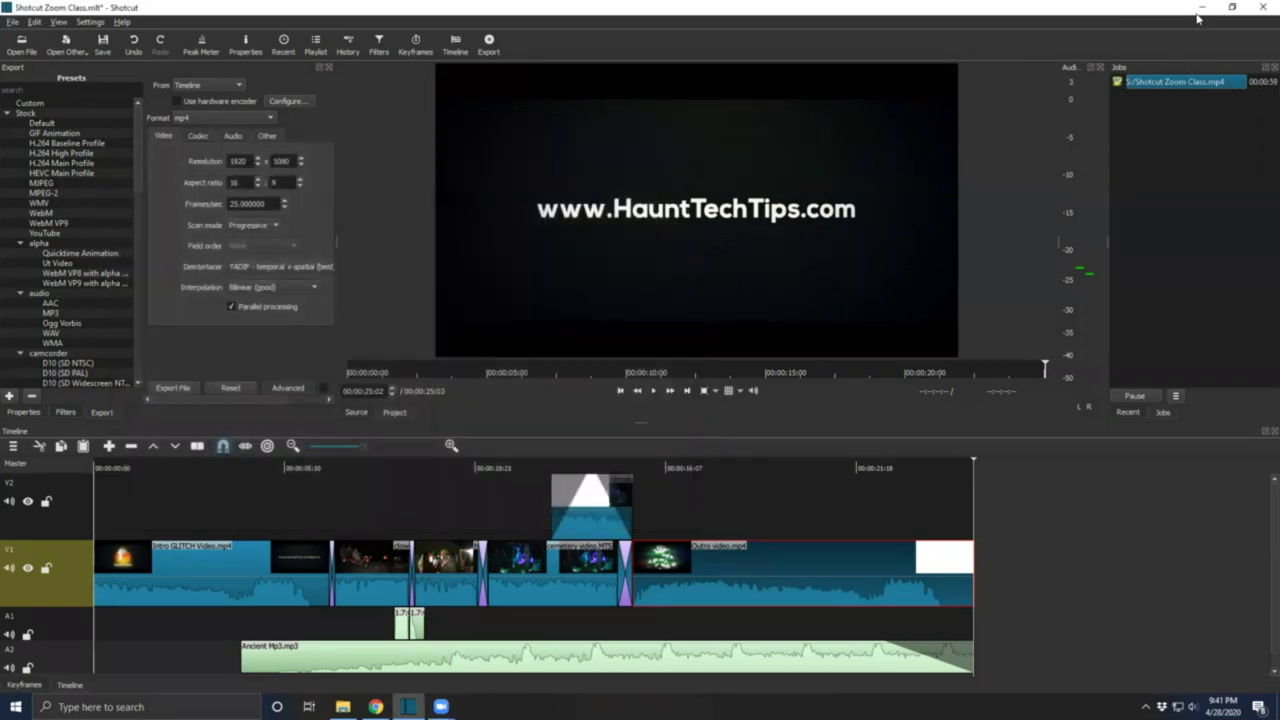
Switch to File Explorer, locate the exported Shotcut Zoom Class video on the Data (S:) drive and play it.
left_click(343, 706)
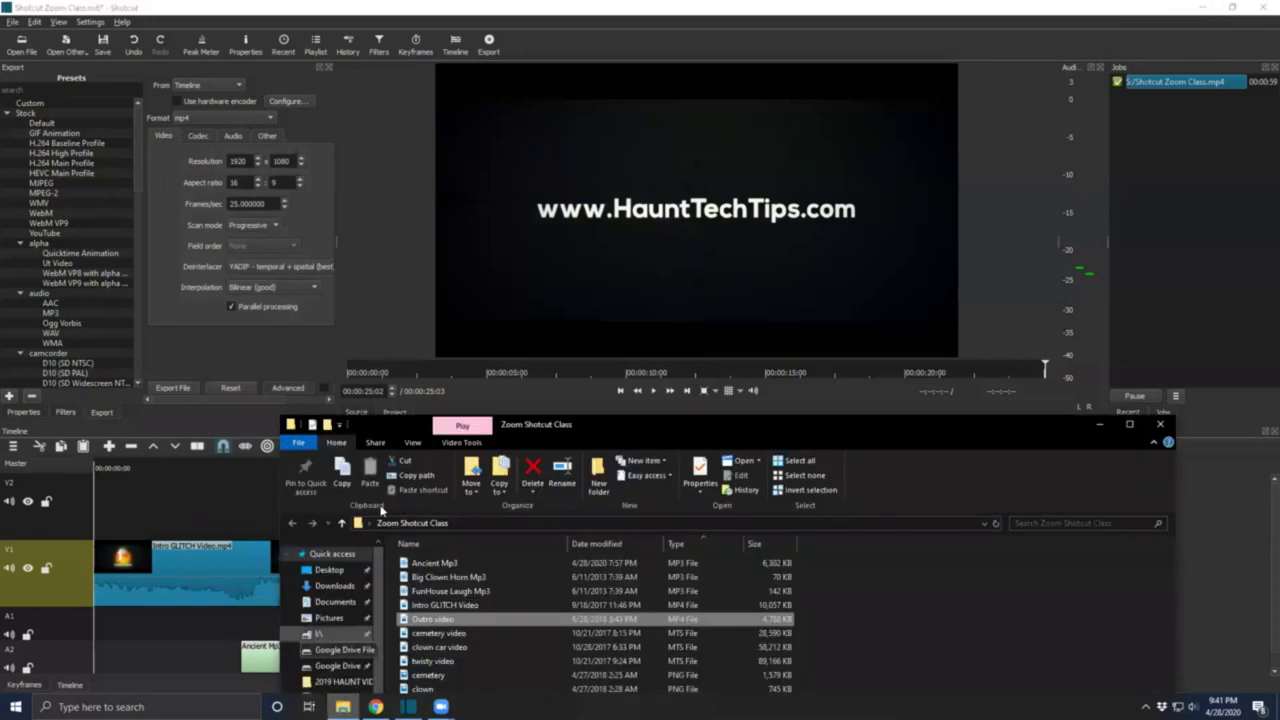
left_click_drag(645, 426, 571, 74)
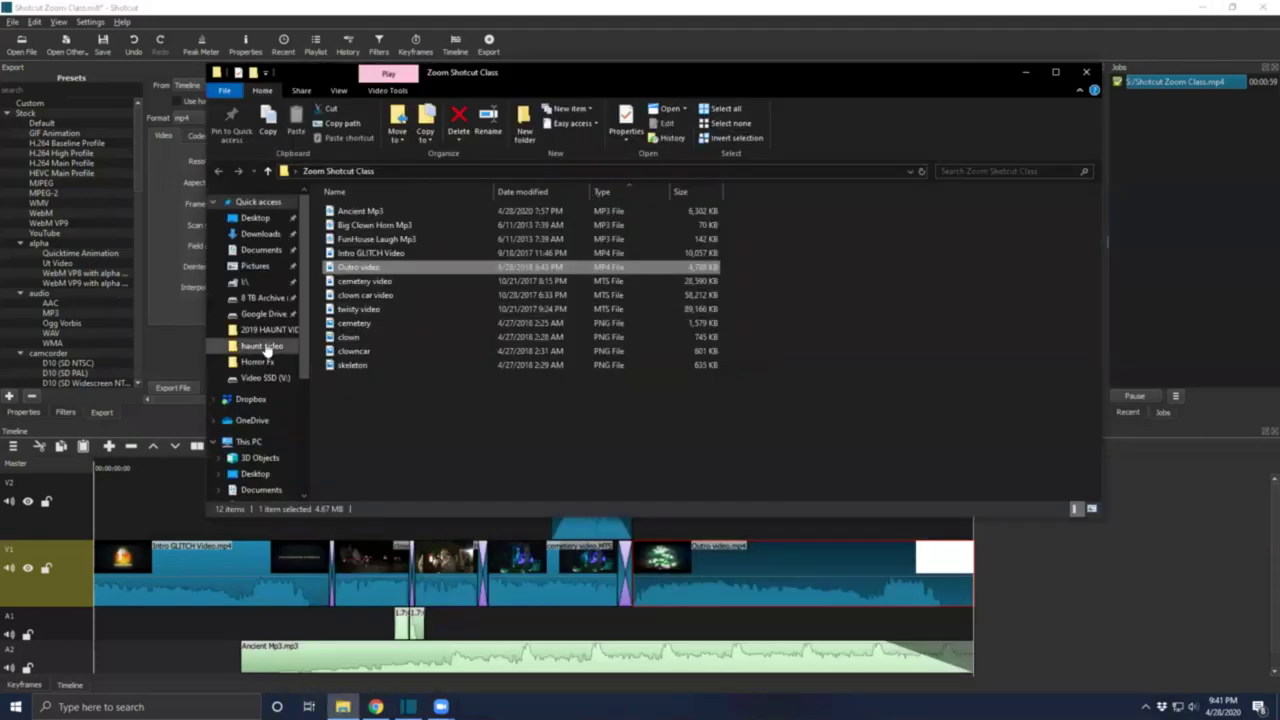
scroll(260, 362, "down", 4)
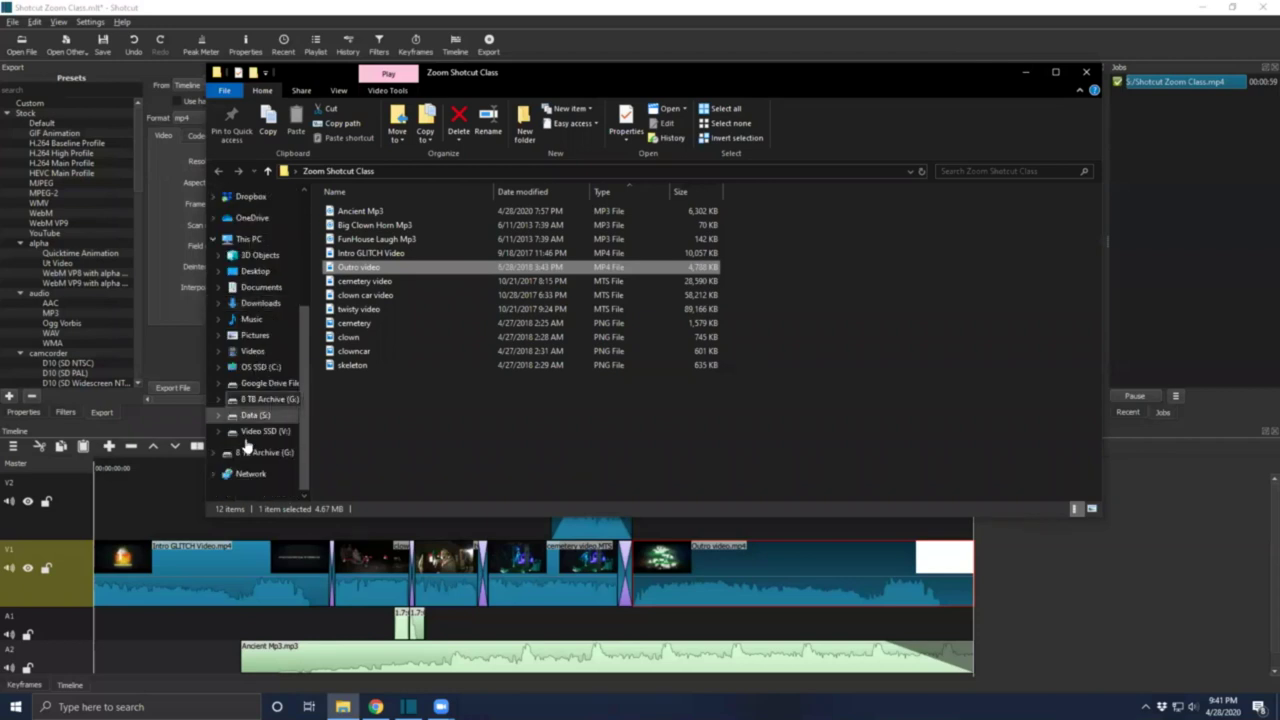
left_click(256, 416)
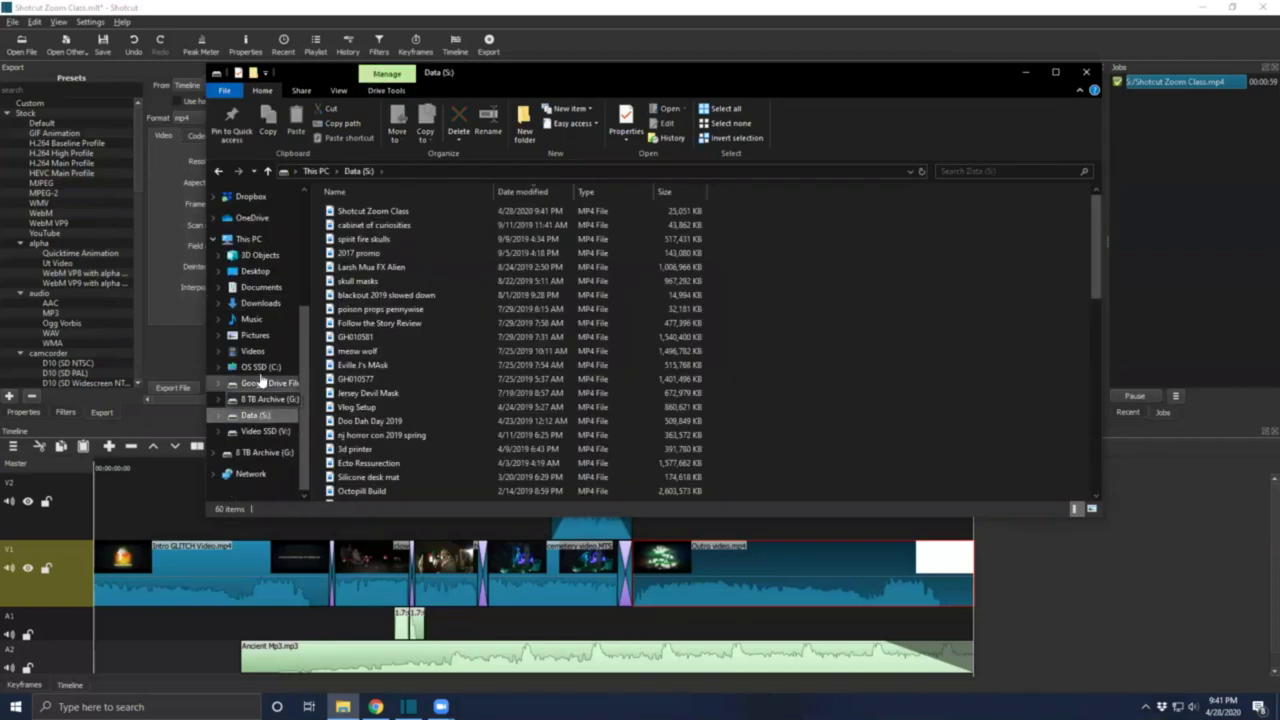
left_click(260, 367)
scroll(545, 360, "down", 5)
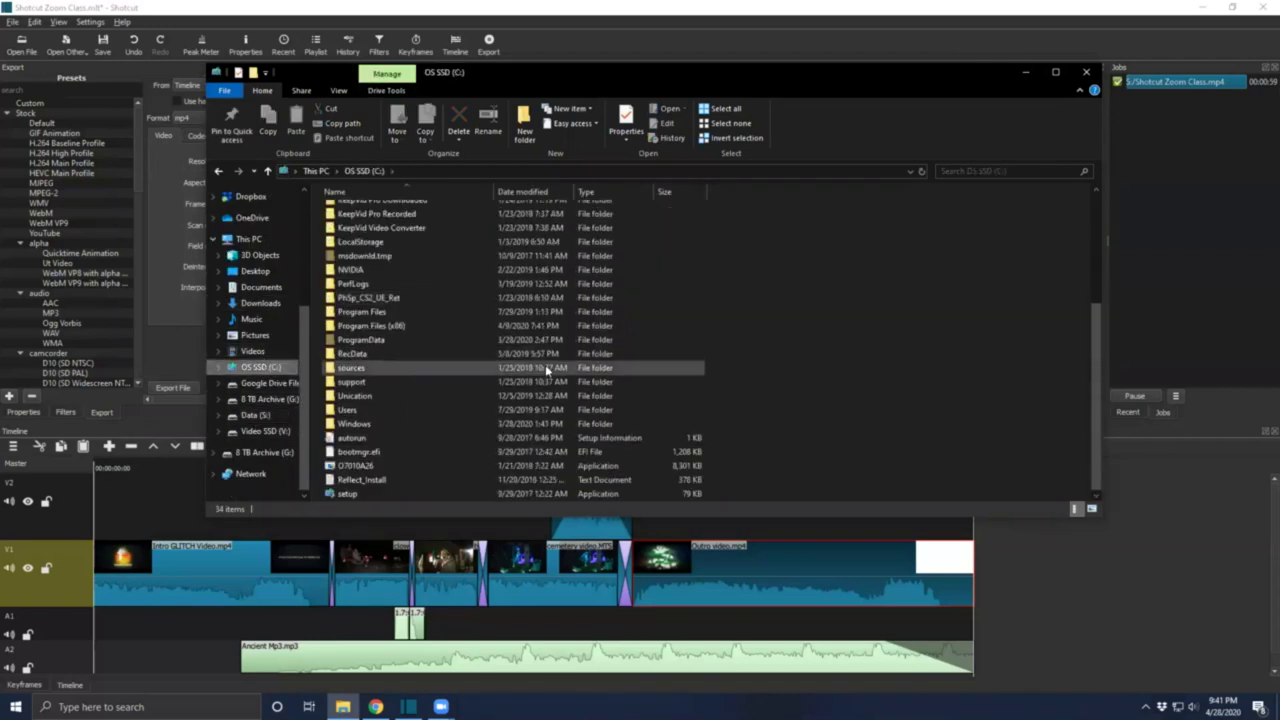
scroll(570, 420, "up", 4)
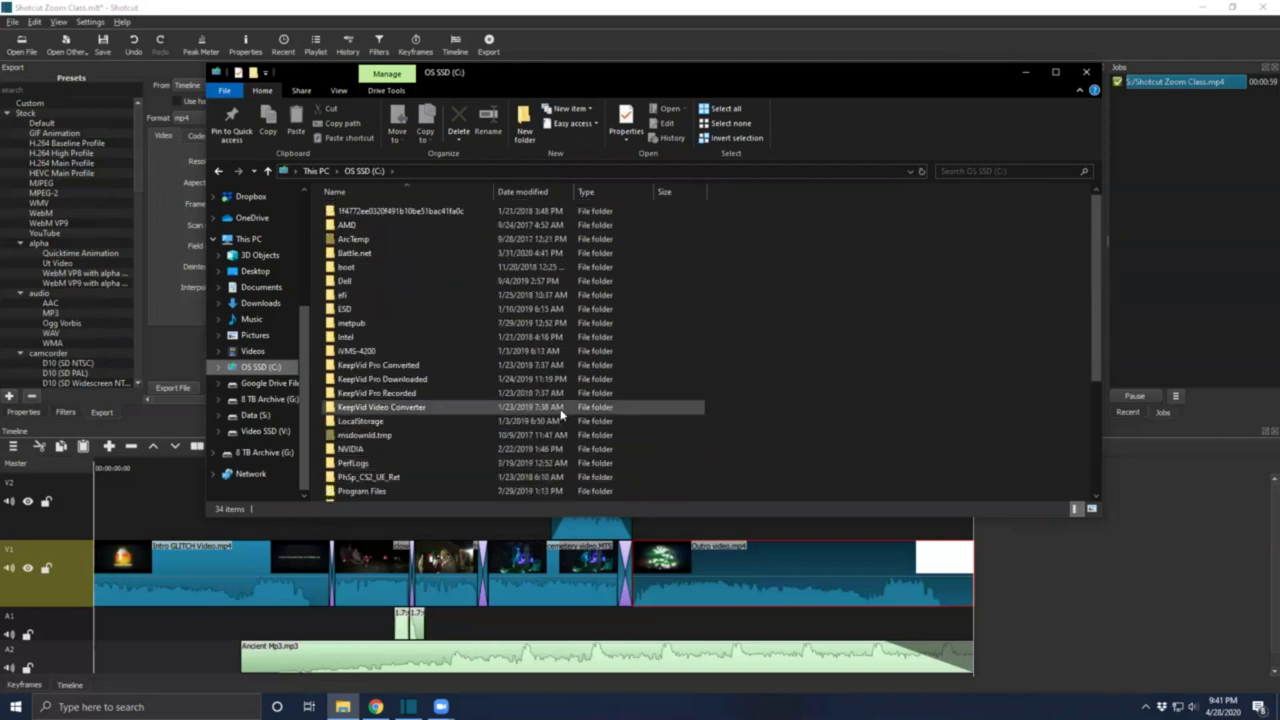
scroll(562, 414, "down", 4)
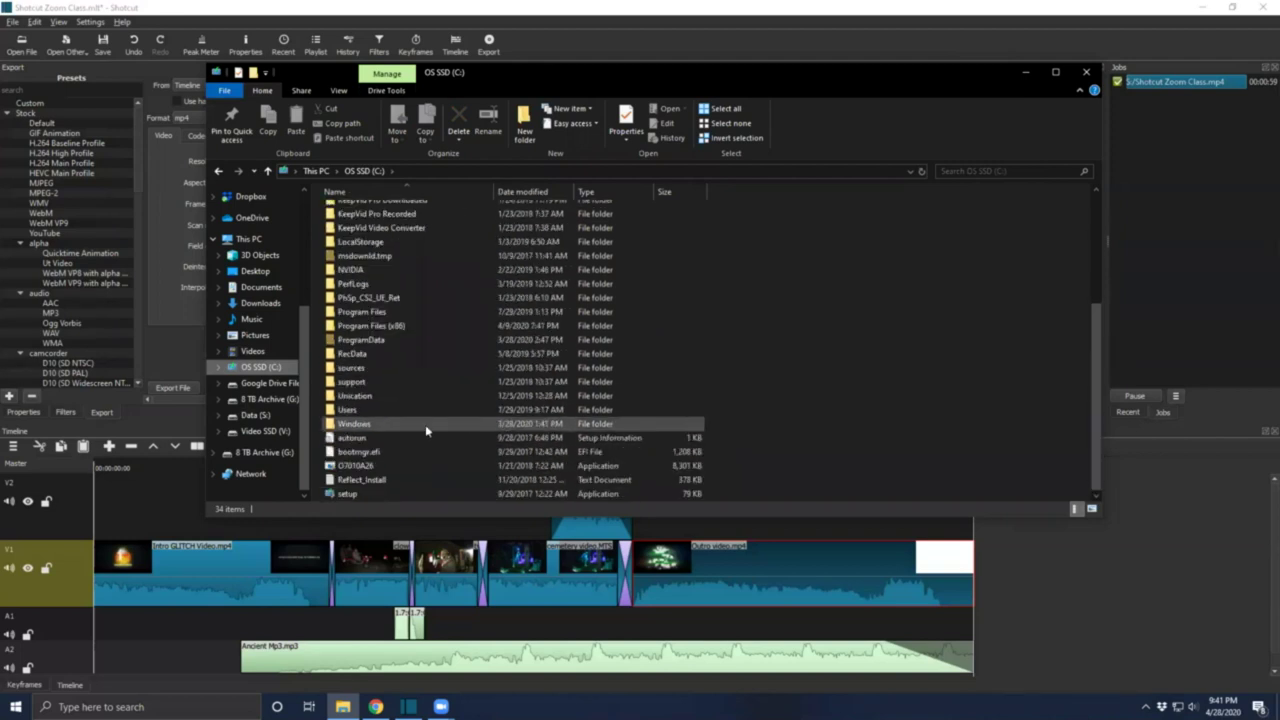
left_click(256, 415)
scroll(514, 396, "down", 10)
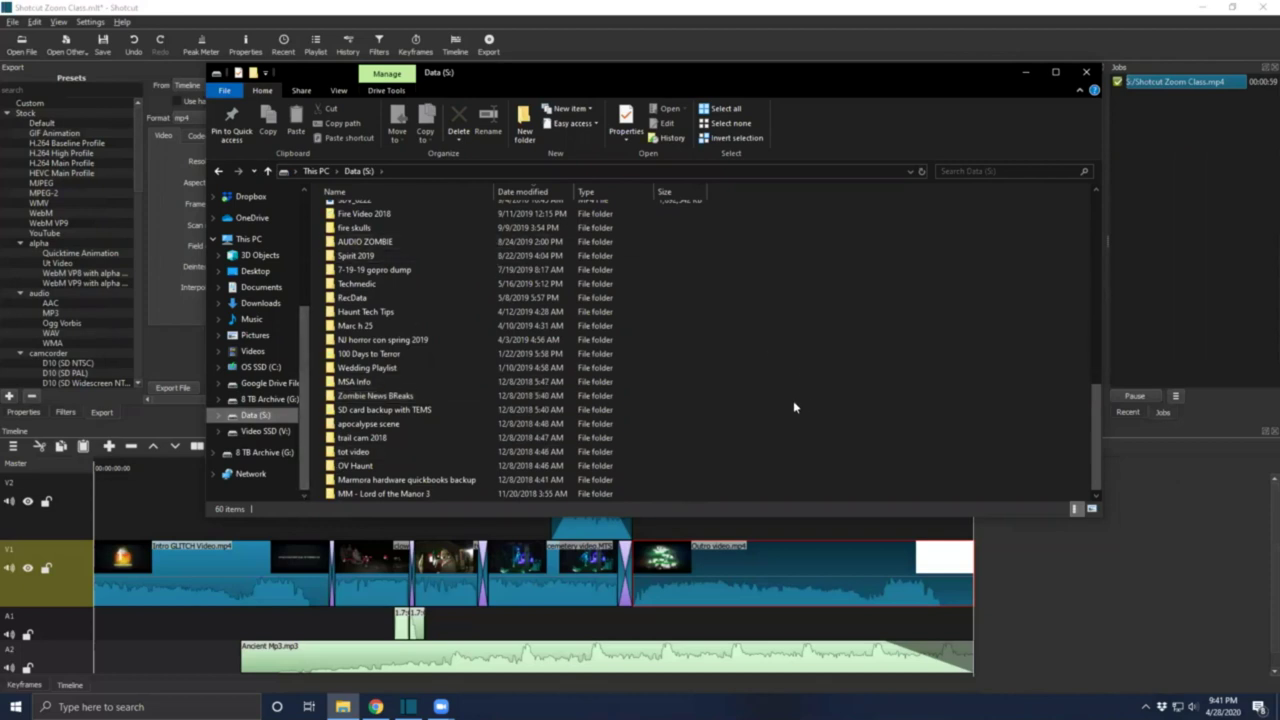
scroll(794, 407, "up", 9)
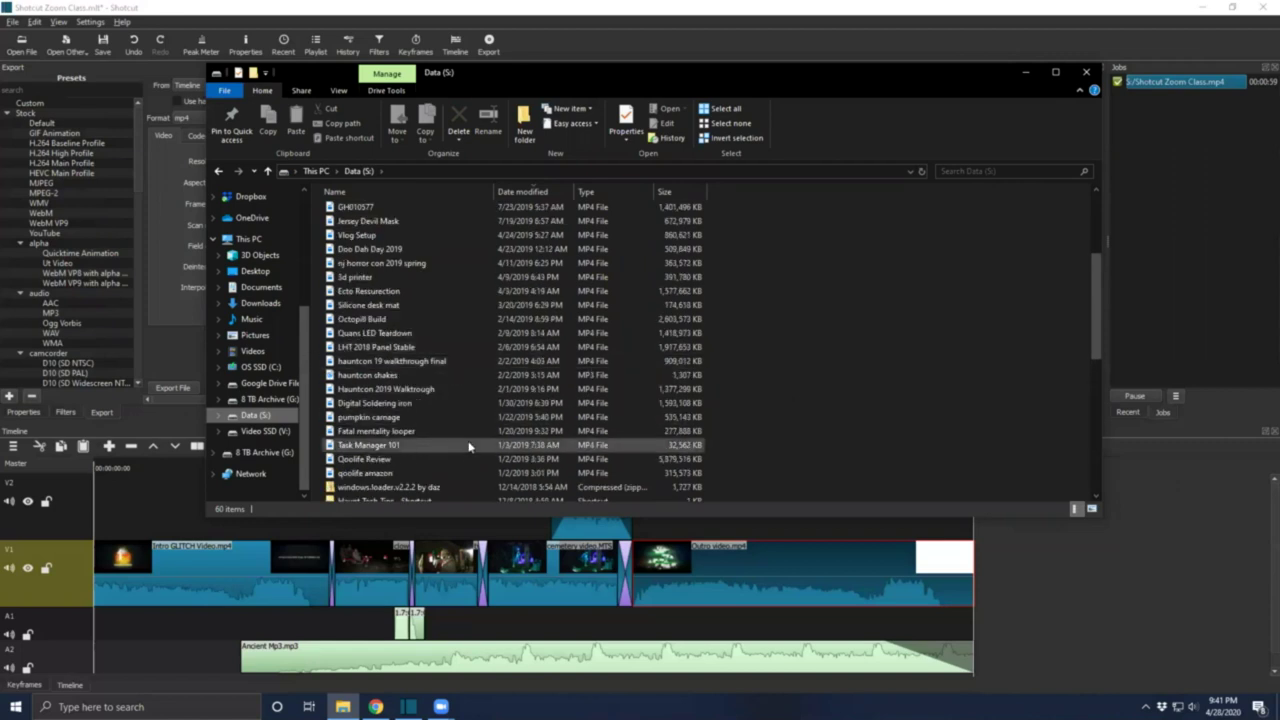
scroll(469, 446, "up", 4)
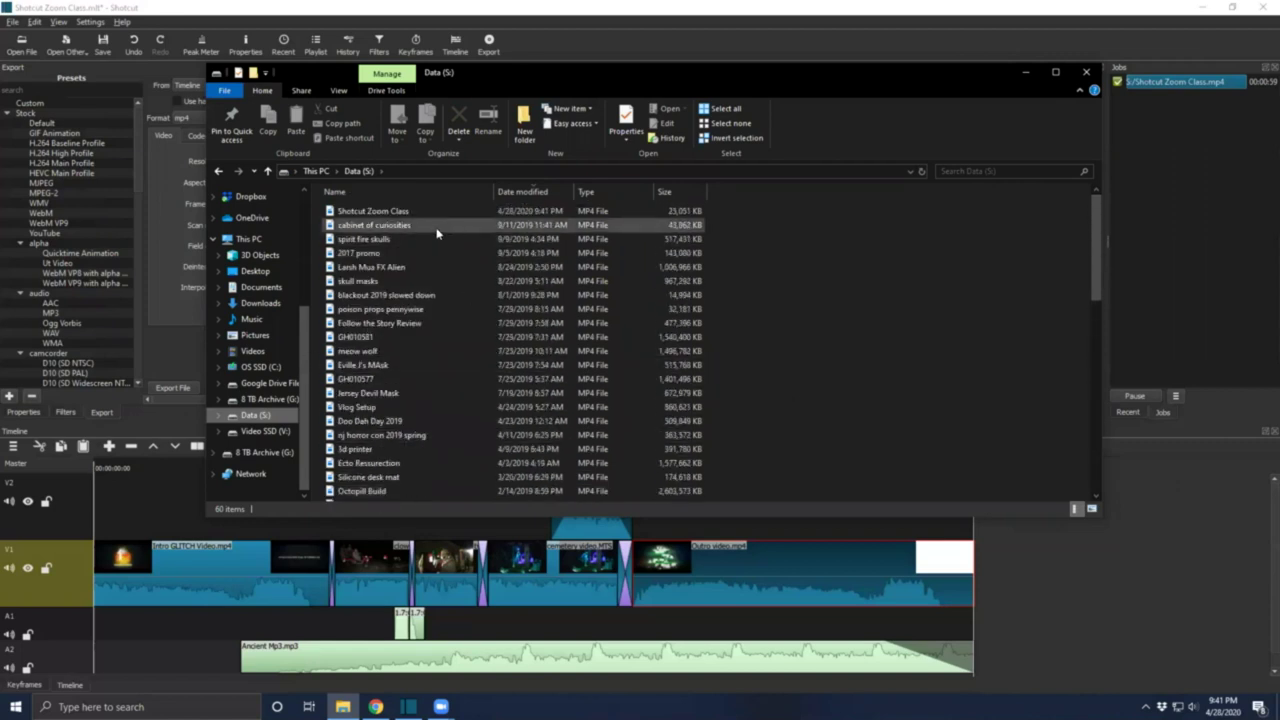
left_click(401, 211)
double_click(403, 211)
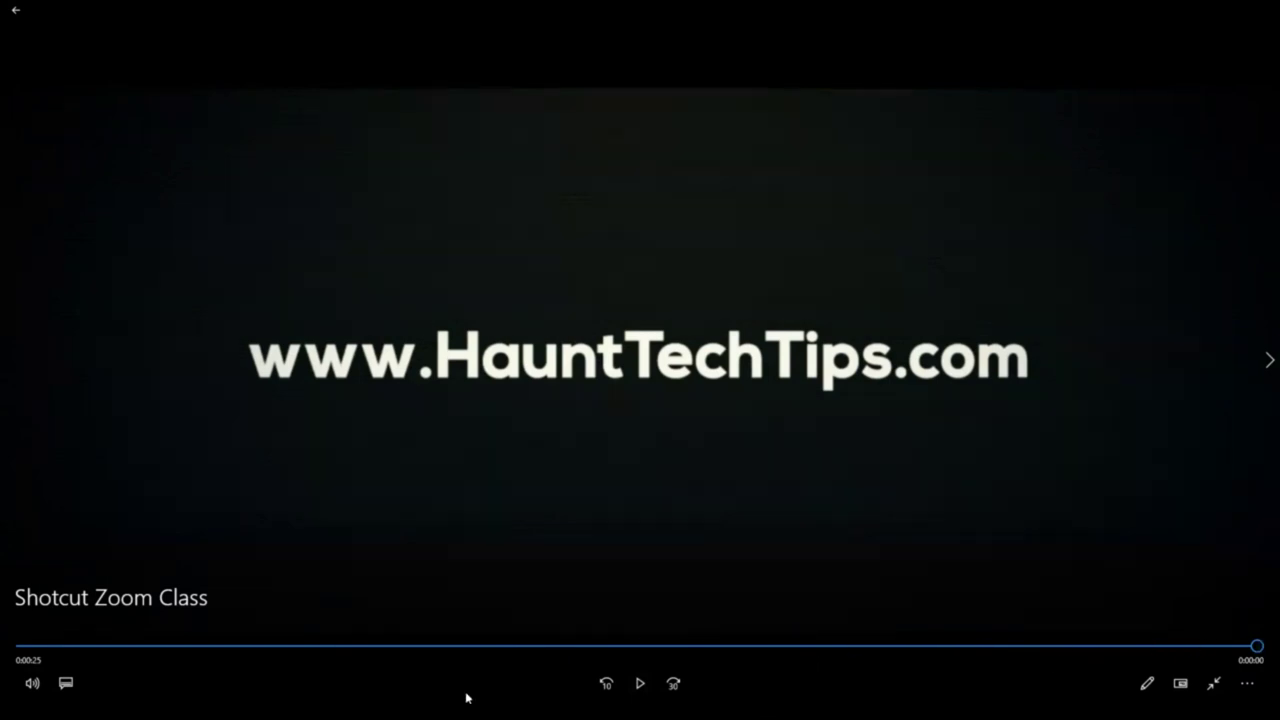
Close the video player and the folder window, and save the Shotcut project.
left_click(16, 12)
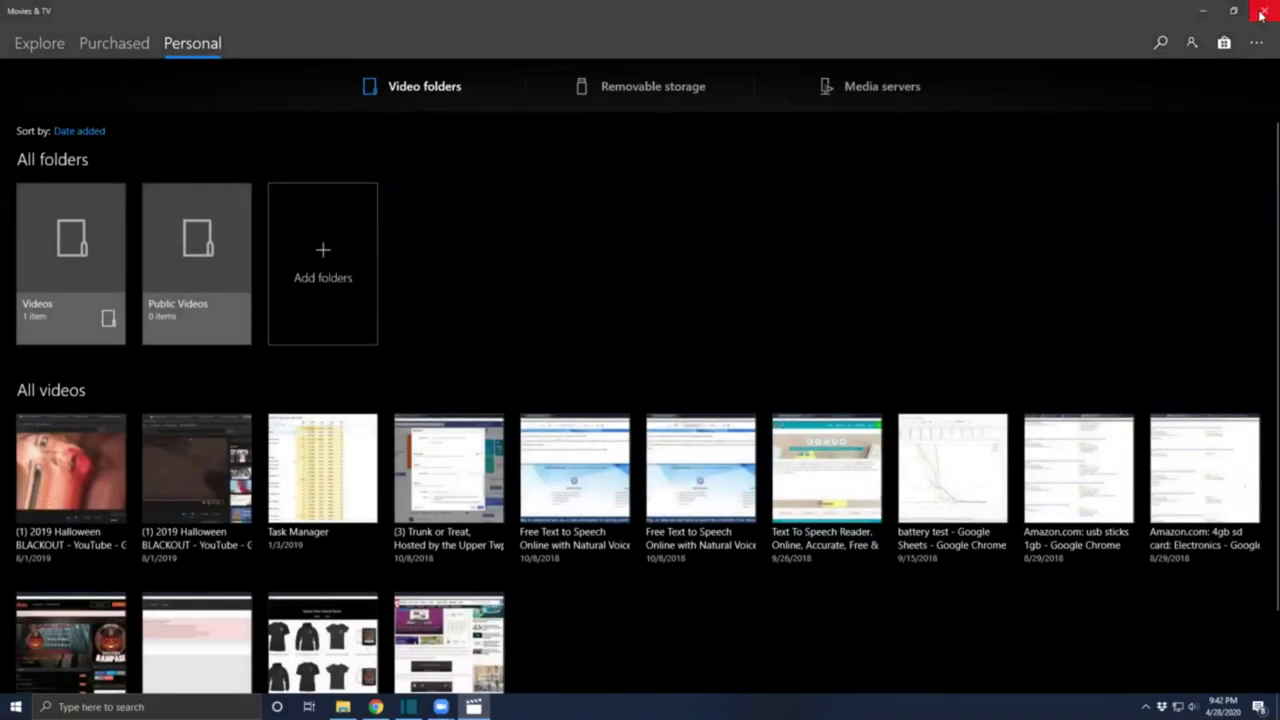
left_click(1261, 14)
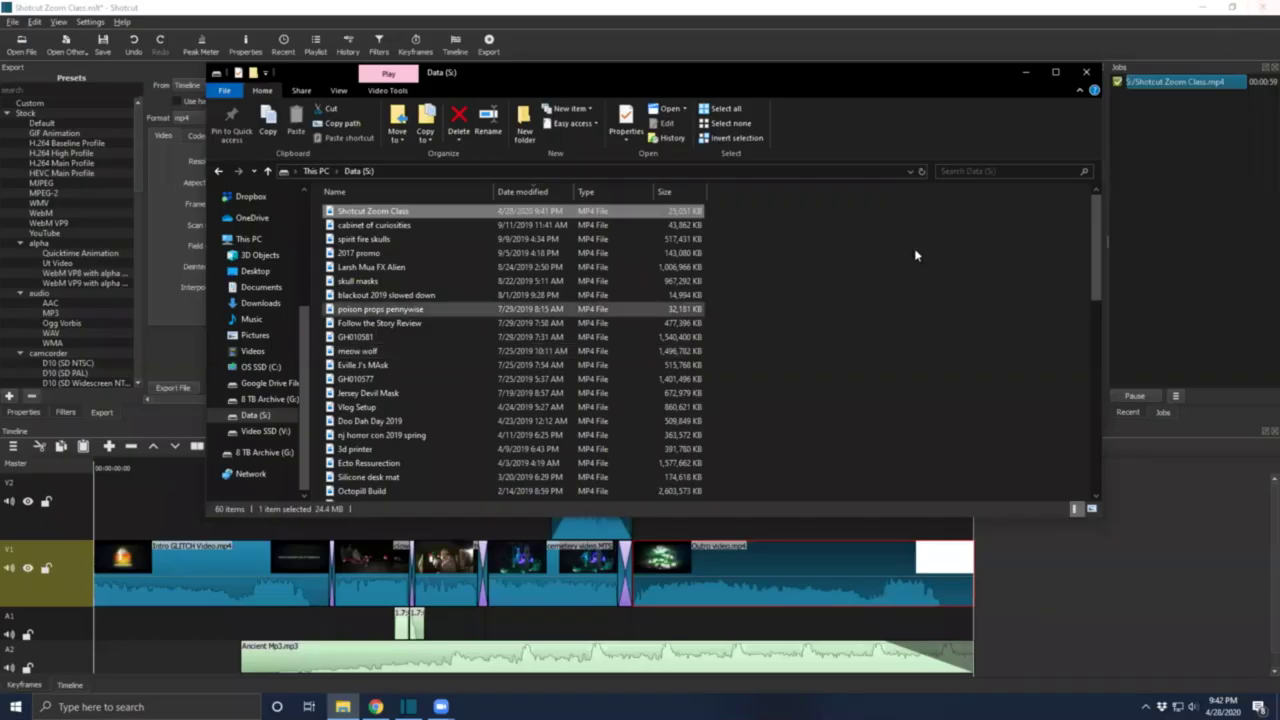
left_click(1083, 75)
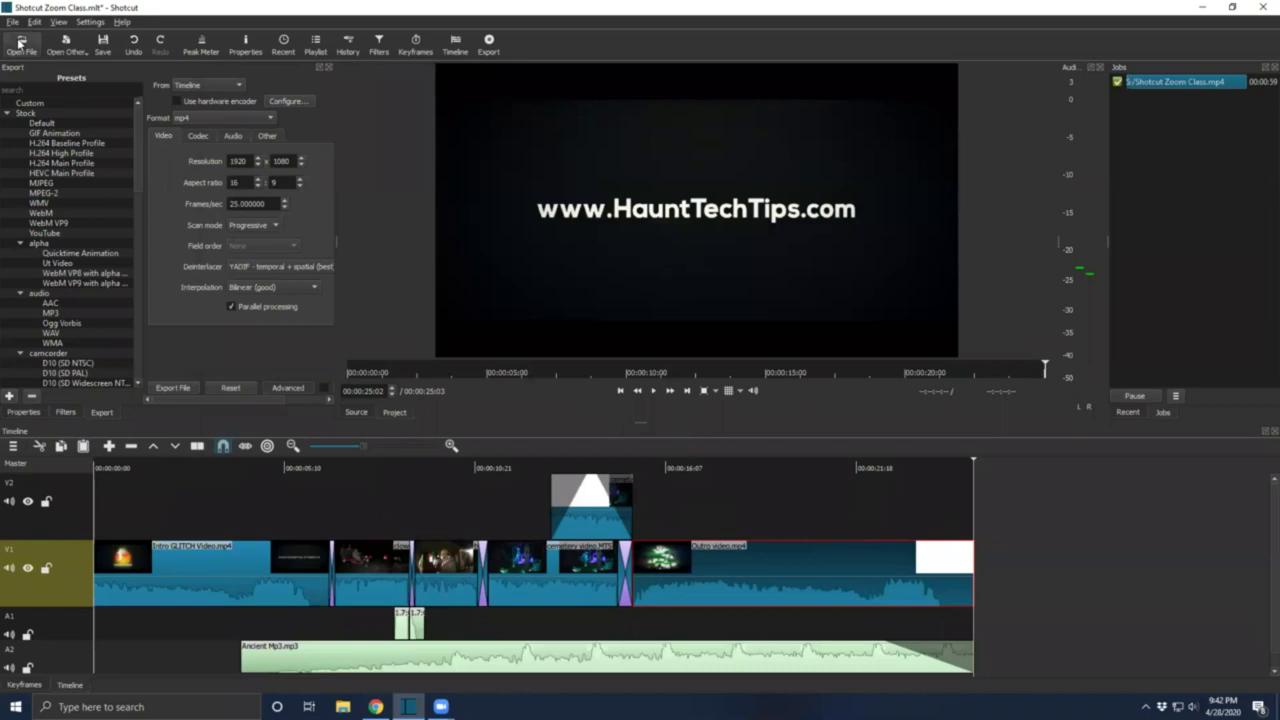
left_click(103, 44)
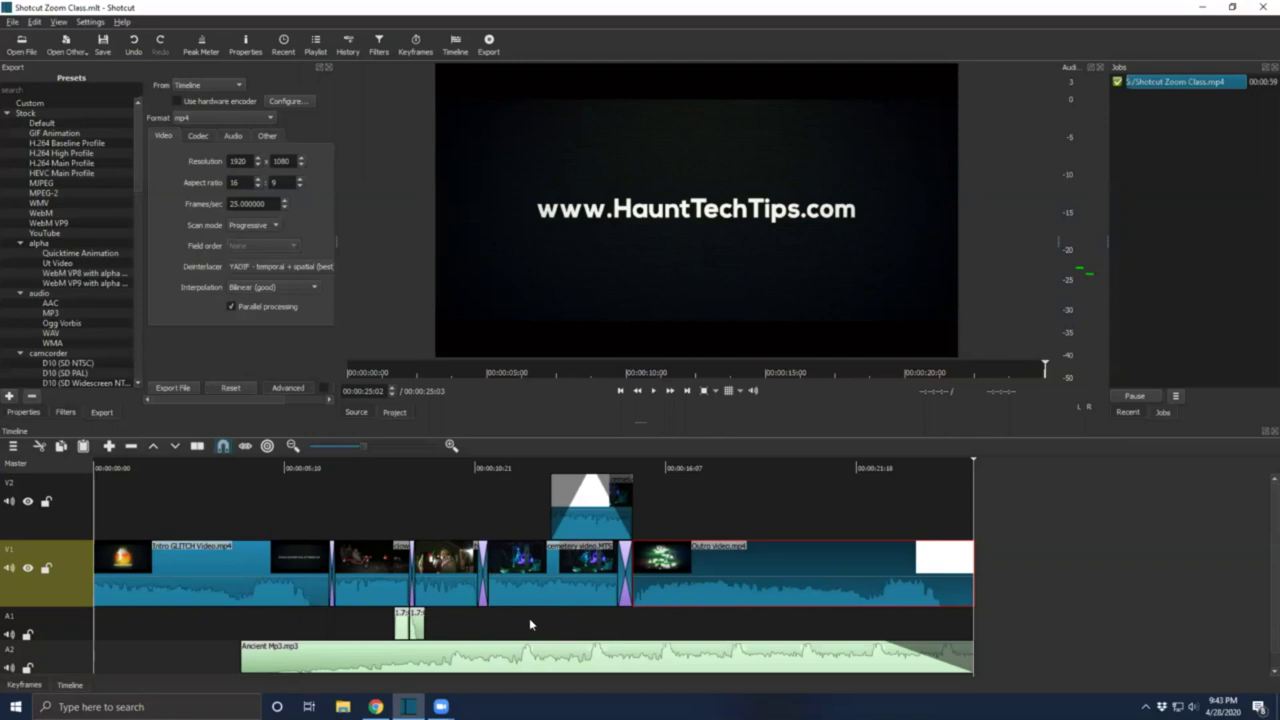
Try removing the clip between the second and third transitions on V1, and undo the removal.
left_click(481, 560)
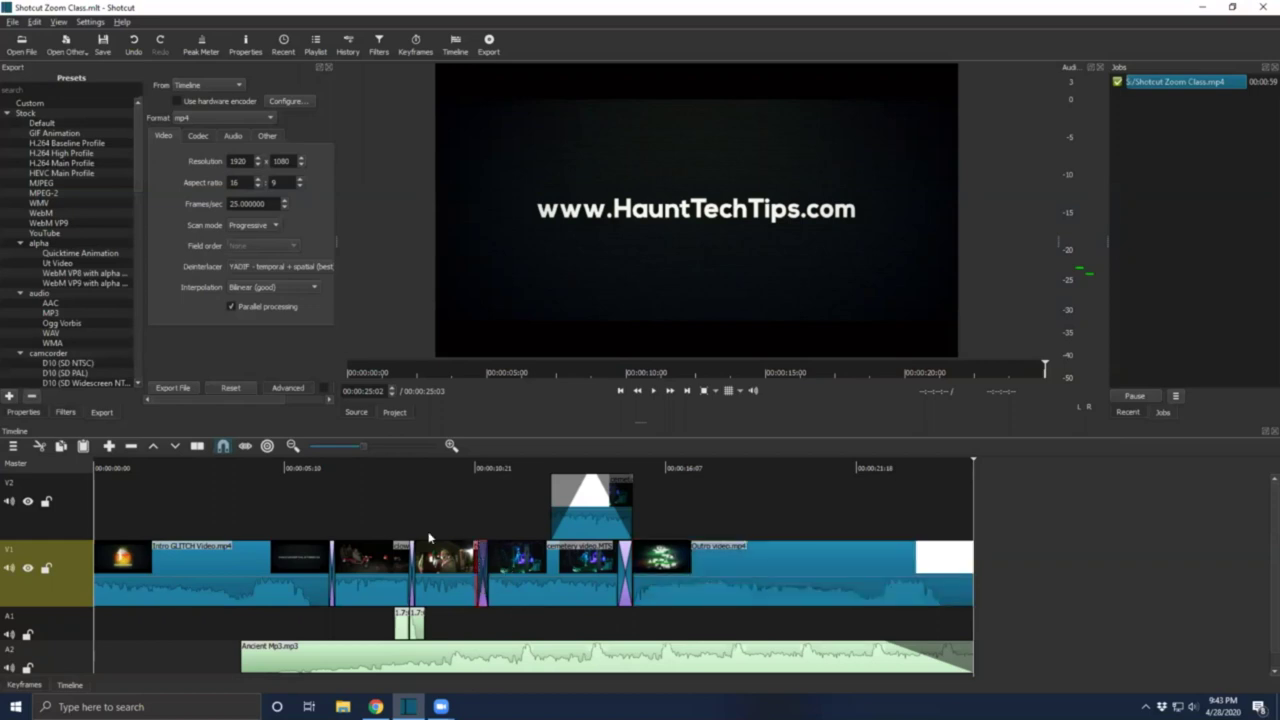
left_click(443, 581)
right_click(452, 566)
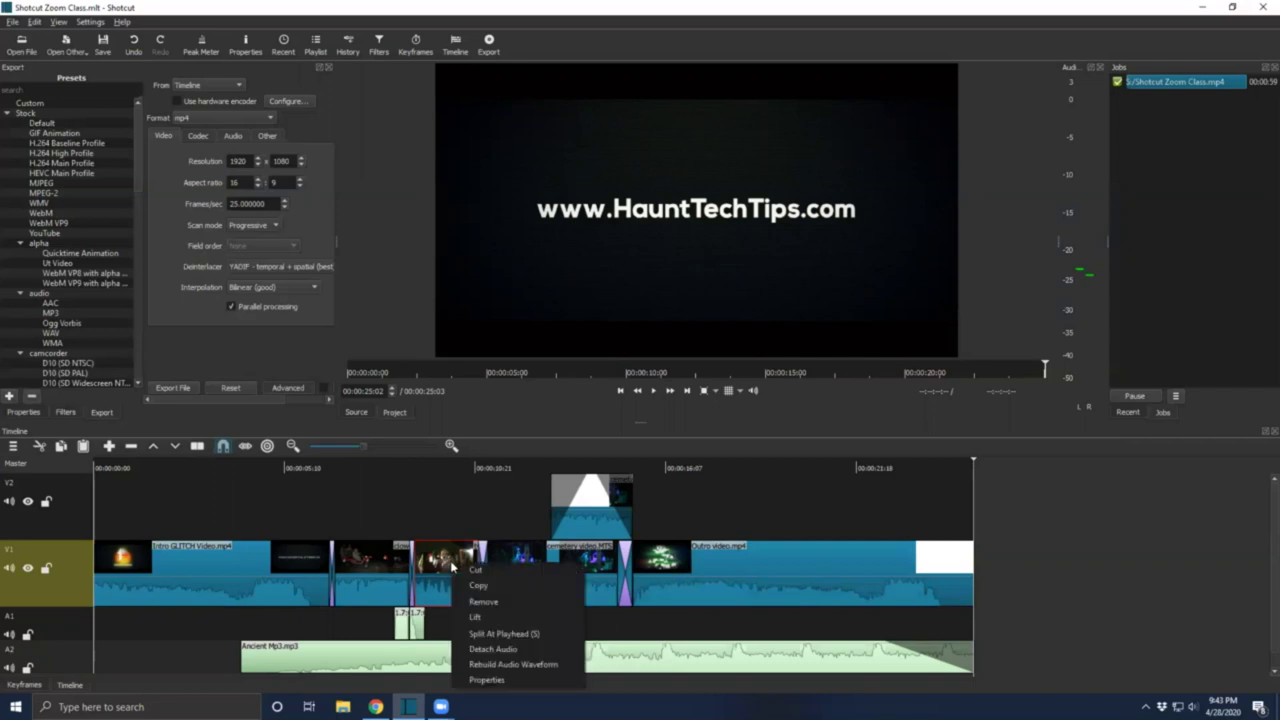
left_click(476, 601)
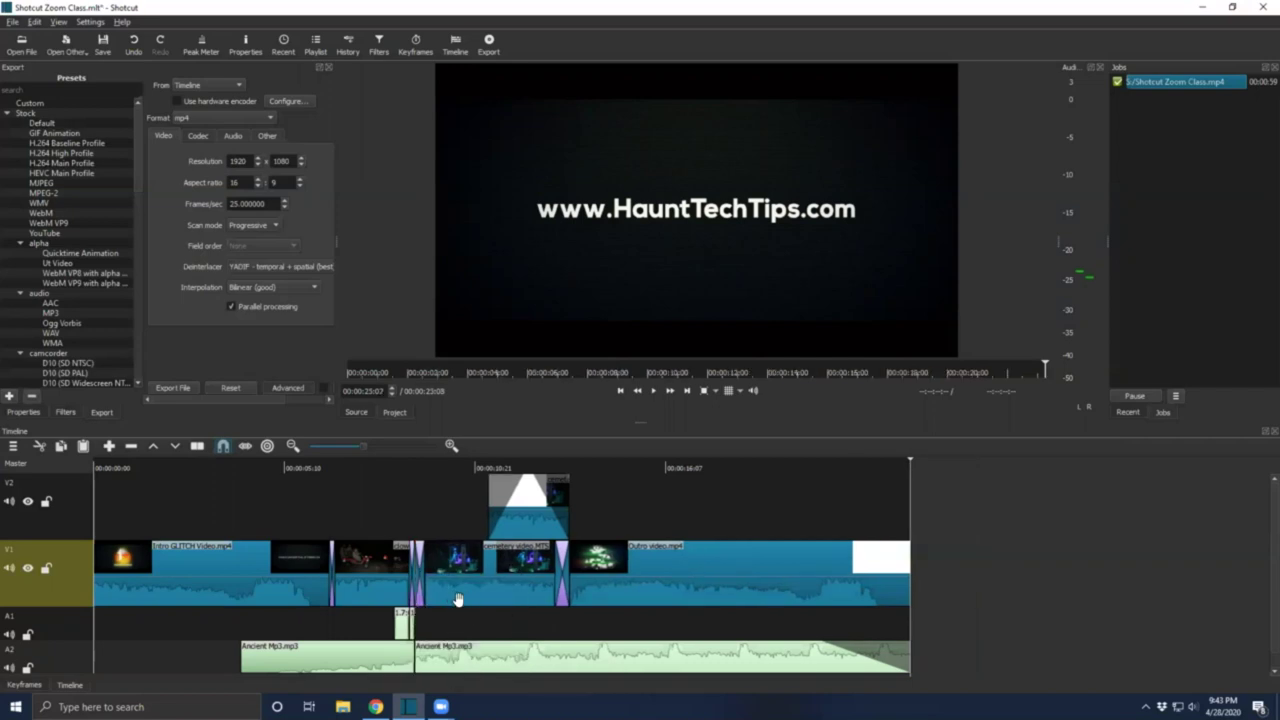
key("ctrl+z")
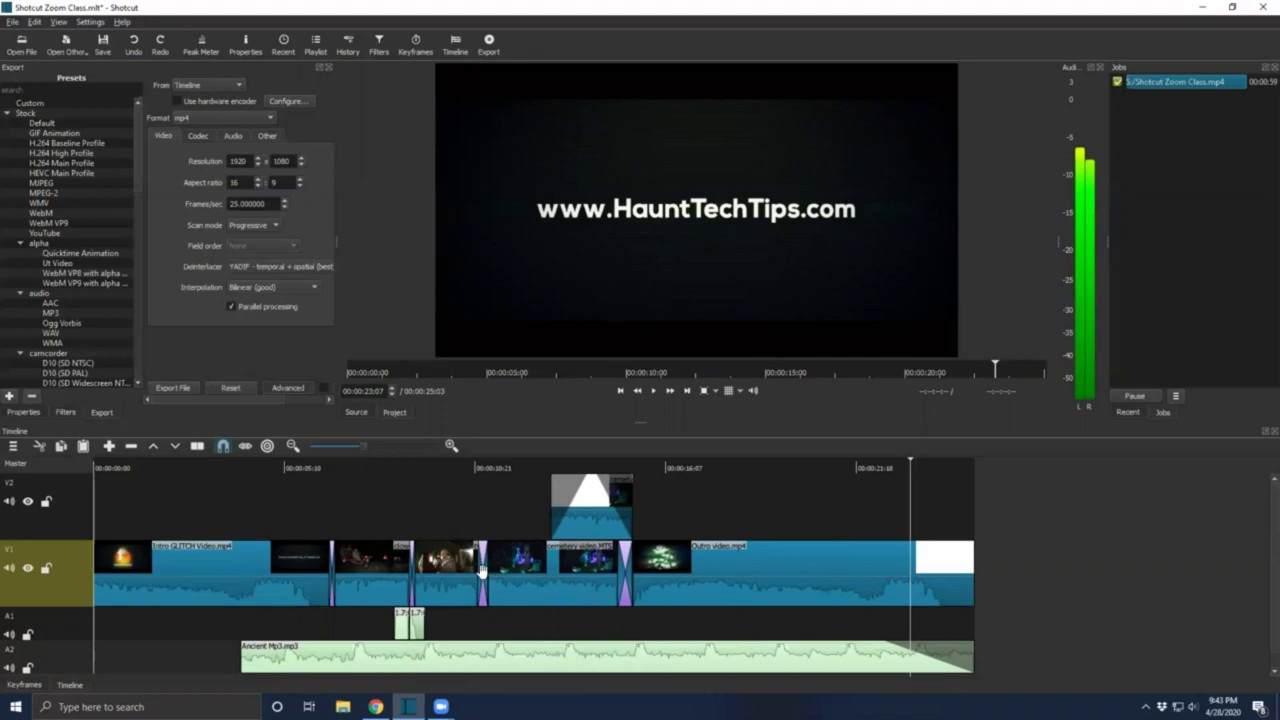
Remove the V1 transitions on both sides of the clip that precedes the cemetery video.
right_click(491, 578)
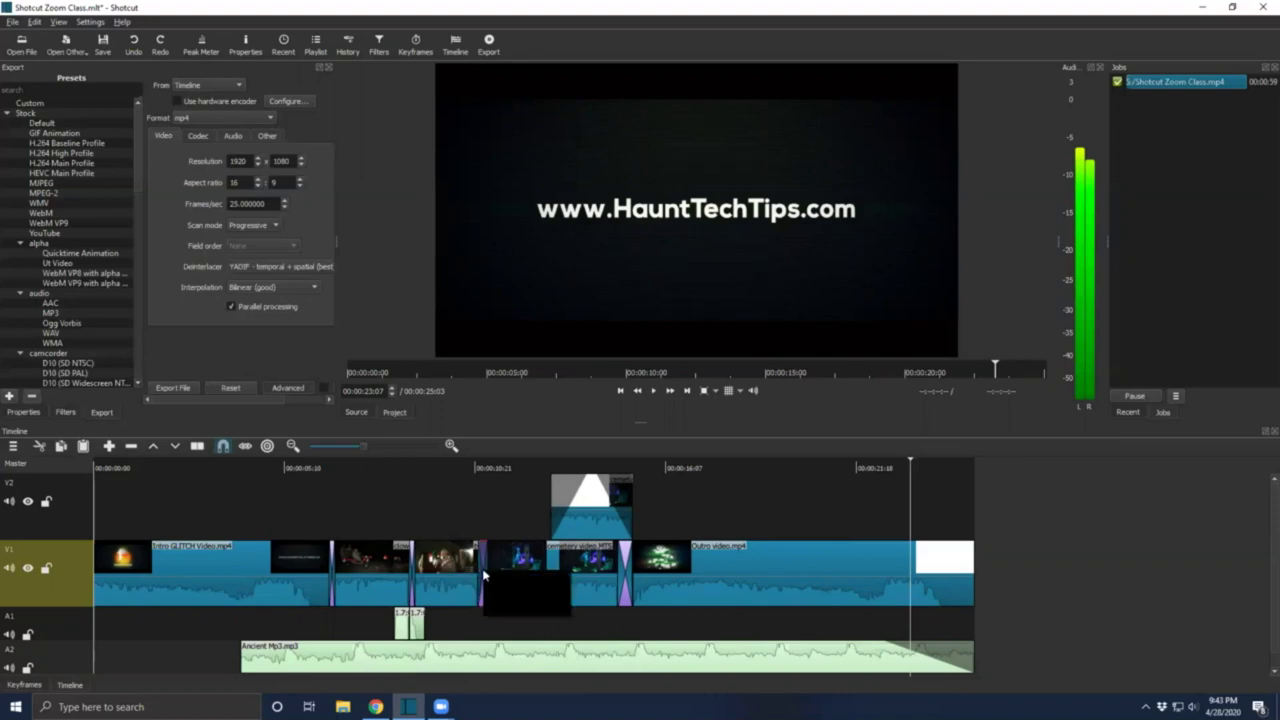
left_click(491, 578)
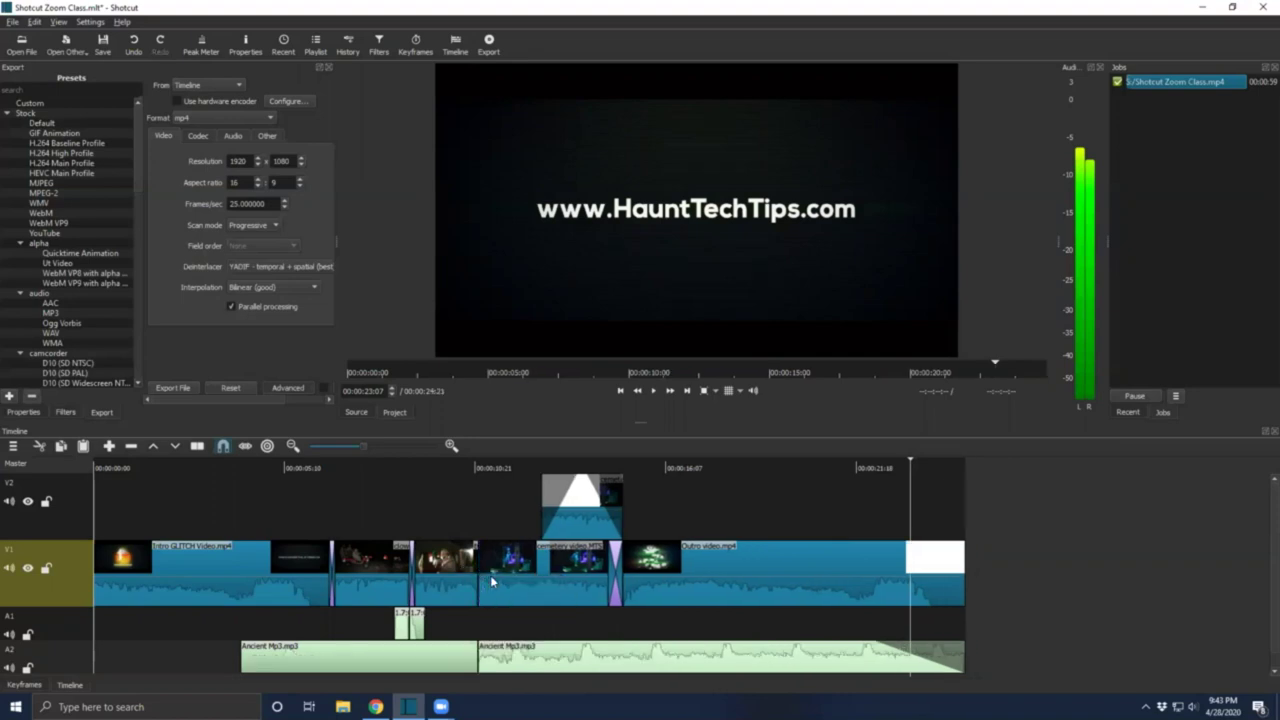
right_click(410, 572)
left_click(440, 580)
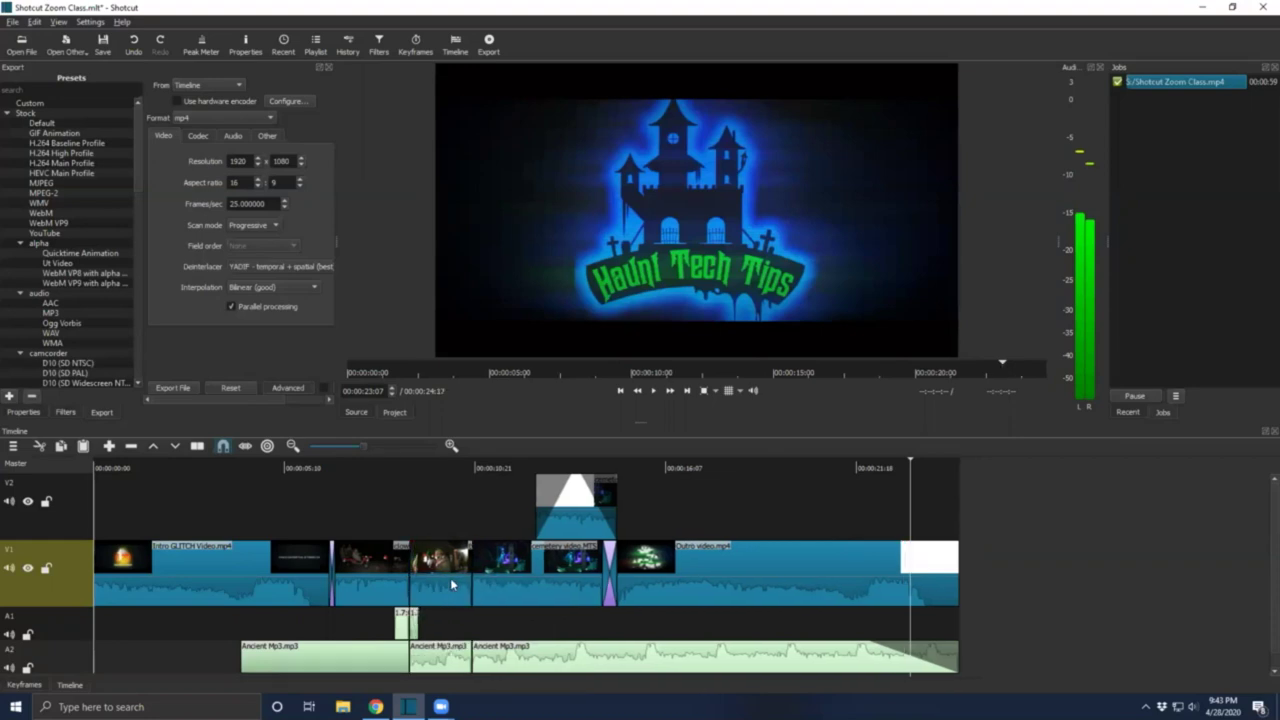
Move the clip before the cemetery video from V1 up to V2, starting shortly before 00:00:05:10.
left_click(443, 570)
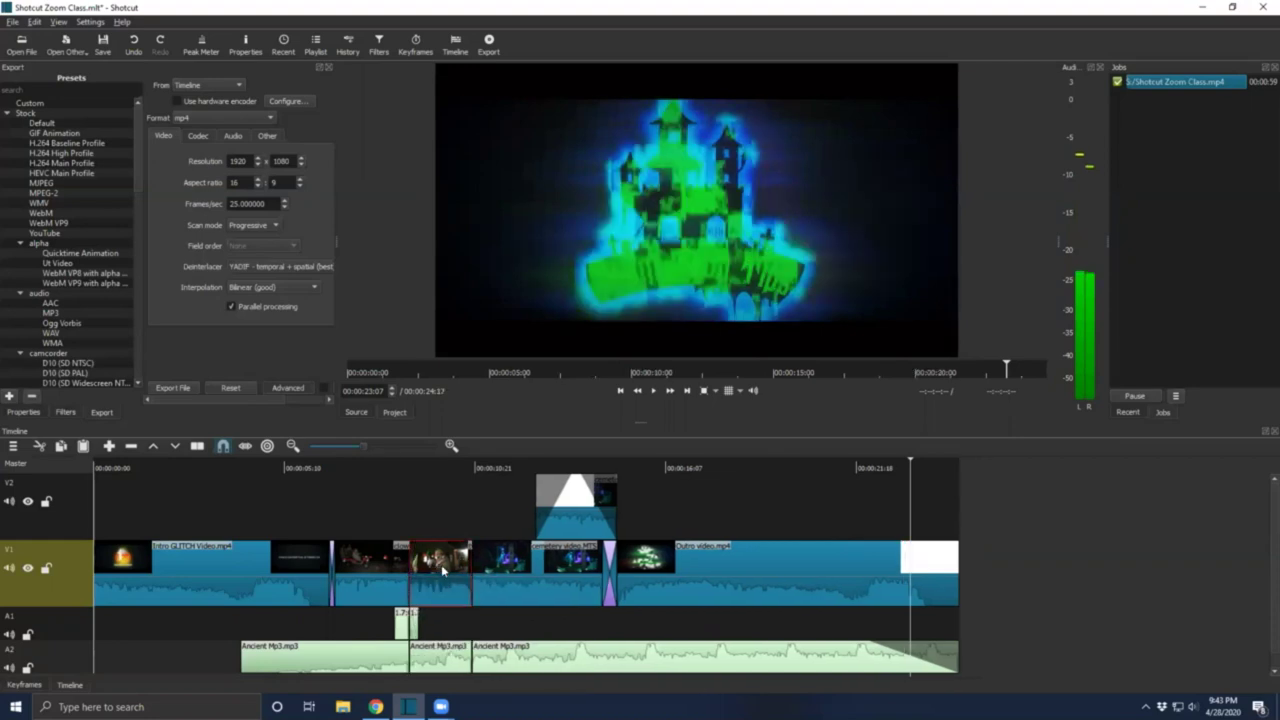
left_click_drag(443, 570, 277, 500)
left_click(301, 500)
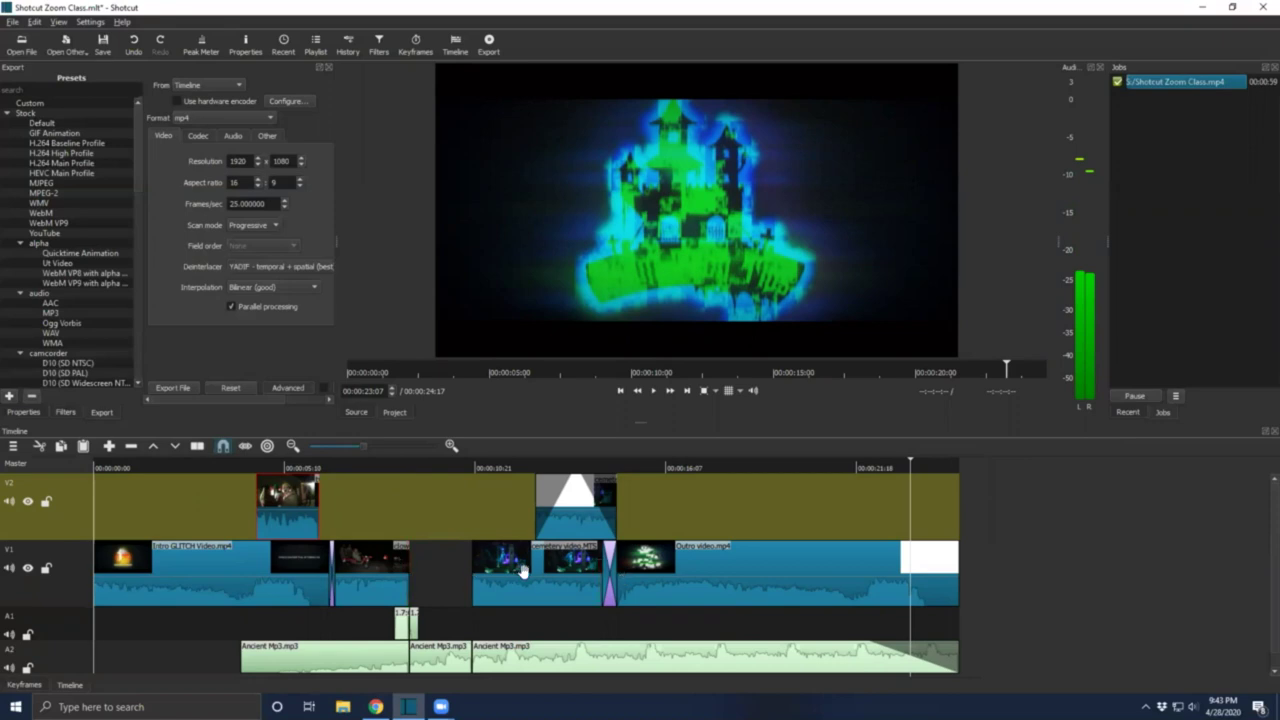
Extend the end of the clown car clip on V1 slightly and slow its speed to 0.7x.
left_click(392, 572)
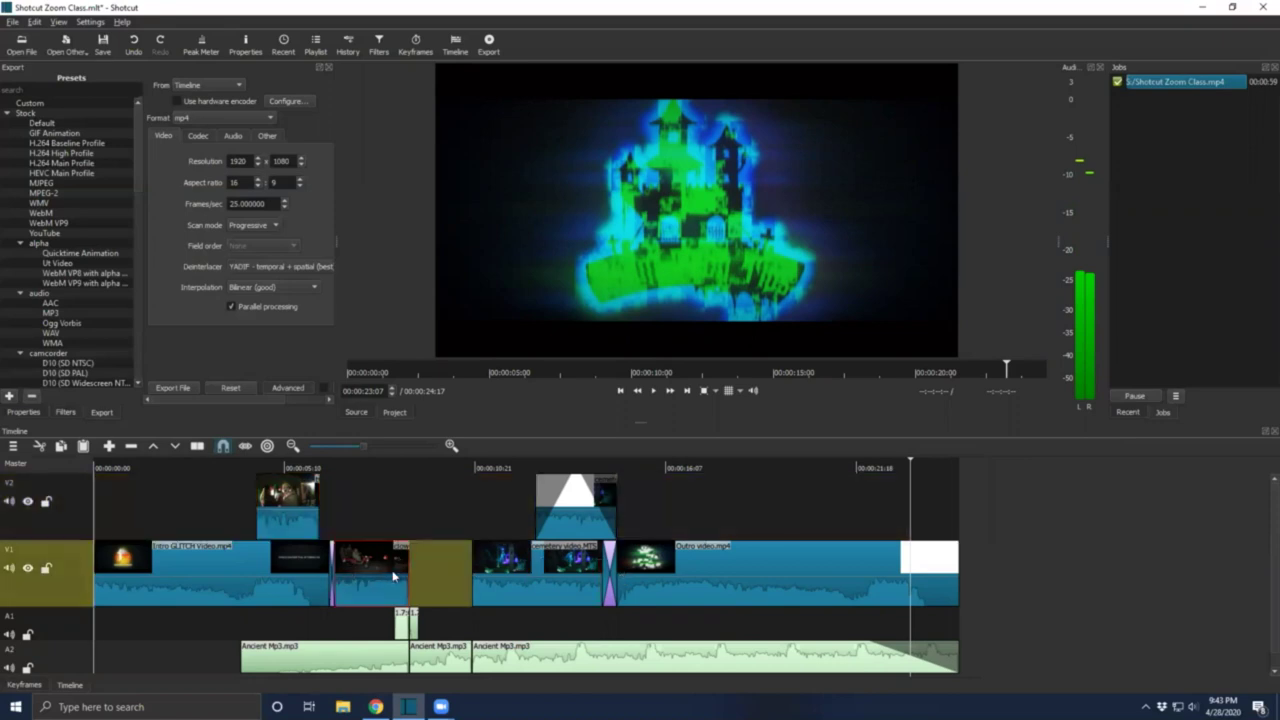
mouse_move(408, 571)
left_mouse_down()
mouse_move(465, 571)
mouse_move(424, 571)
left_mouse_up()
left_click(24, 412)
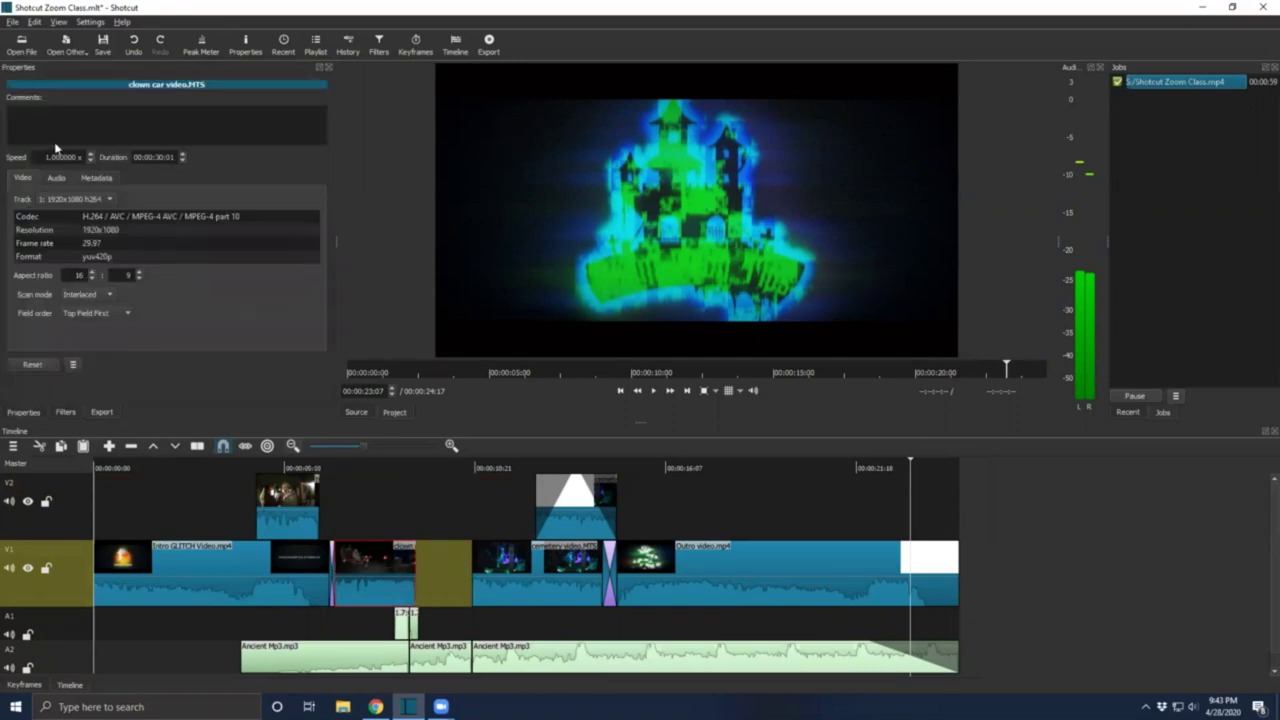
left_click(90, 160)
left_click(446, 574)
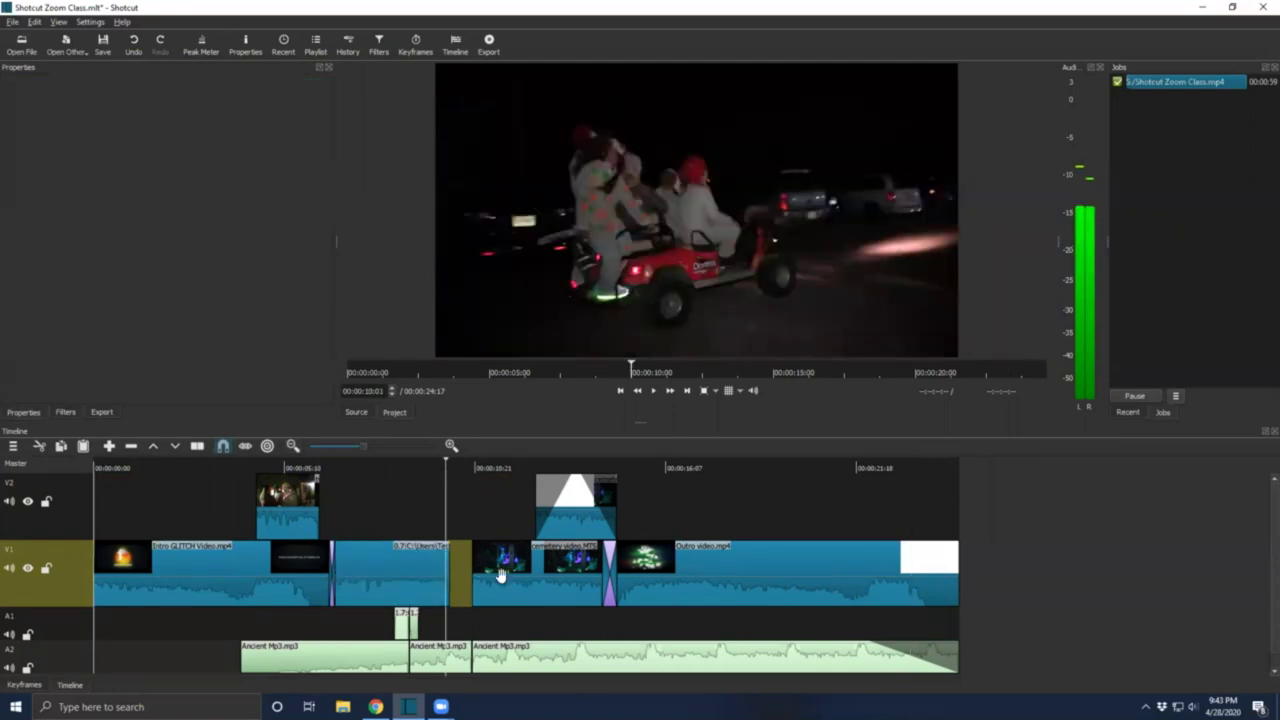
Remove the twisty video clip from track V2.
left_click(489, 573)
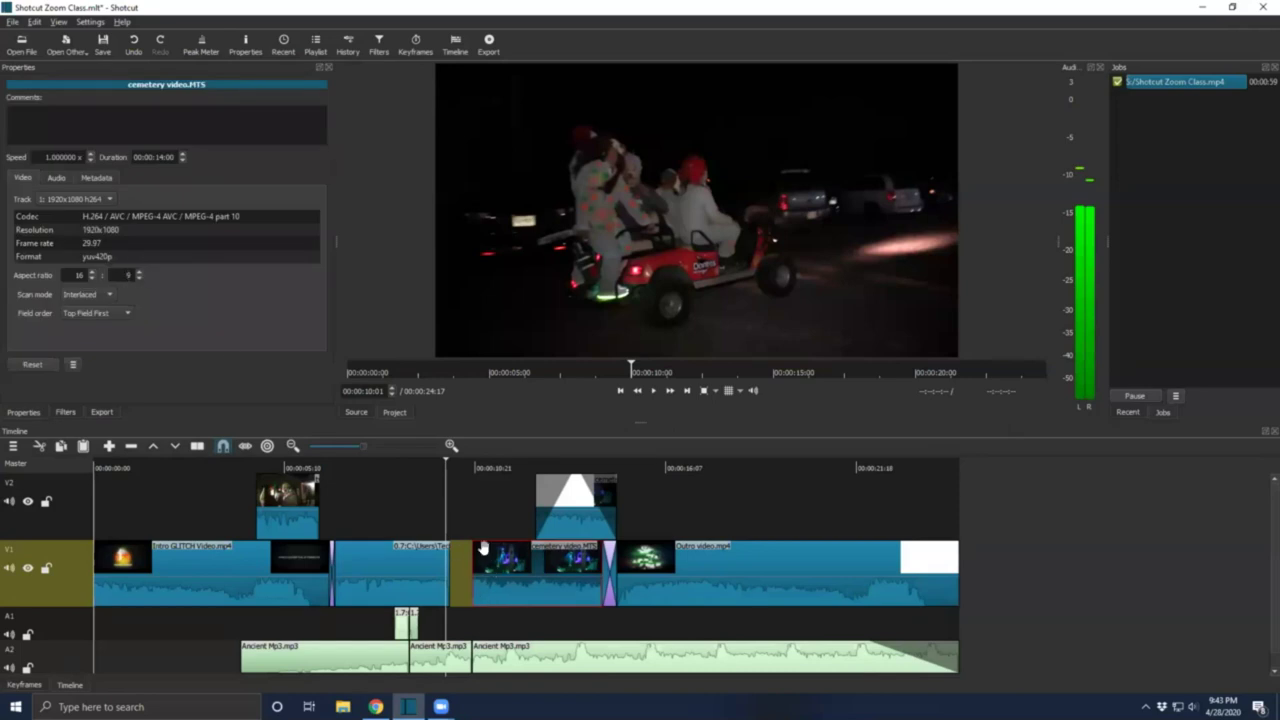
left_click_drag(480, 567, 470, 568)
left_click(397, 446)
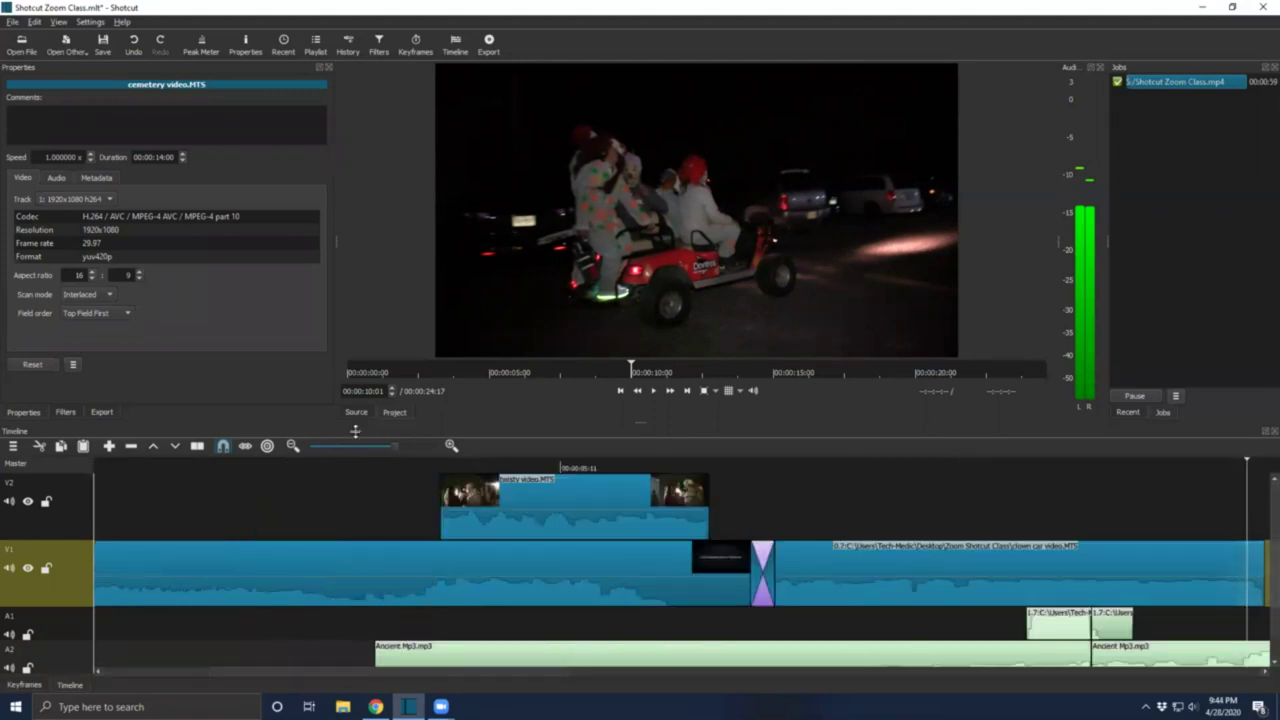
left_click(292, 446)
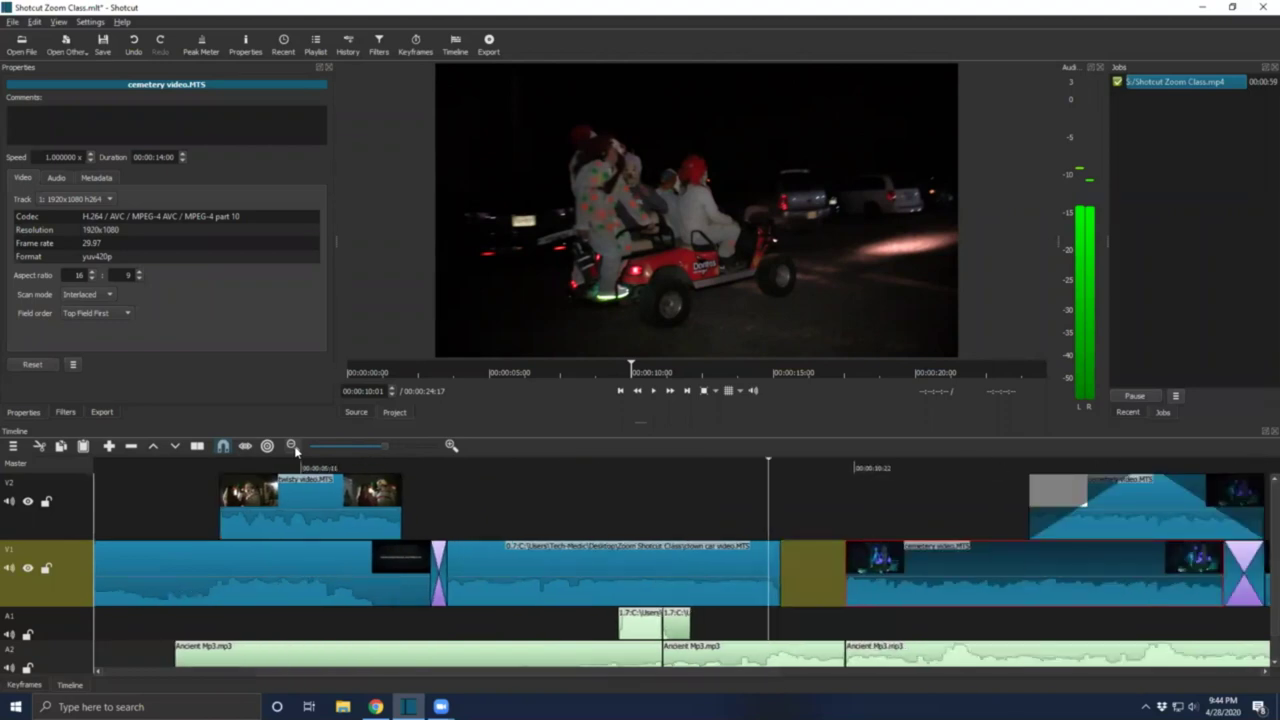
left_click(292, 446)
left_click(166, 515)
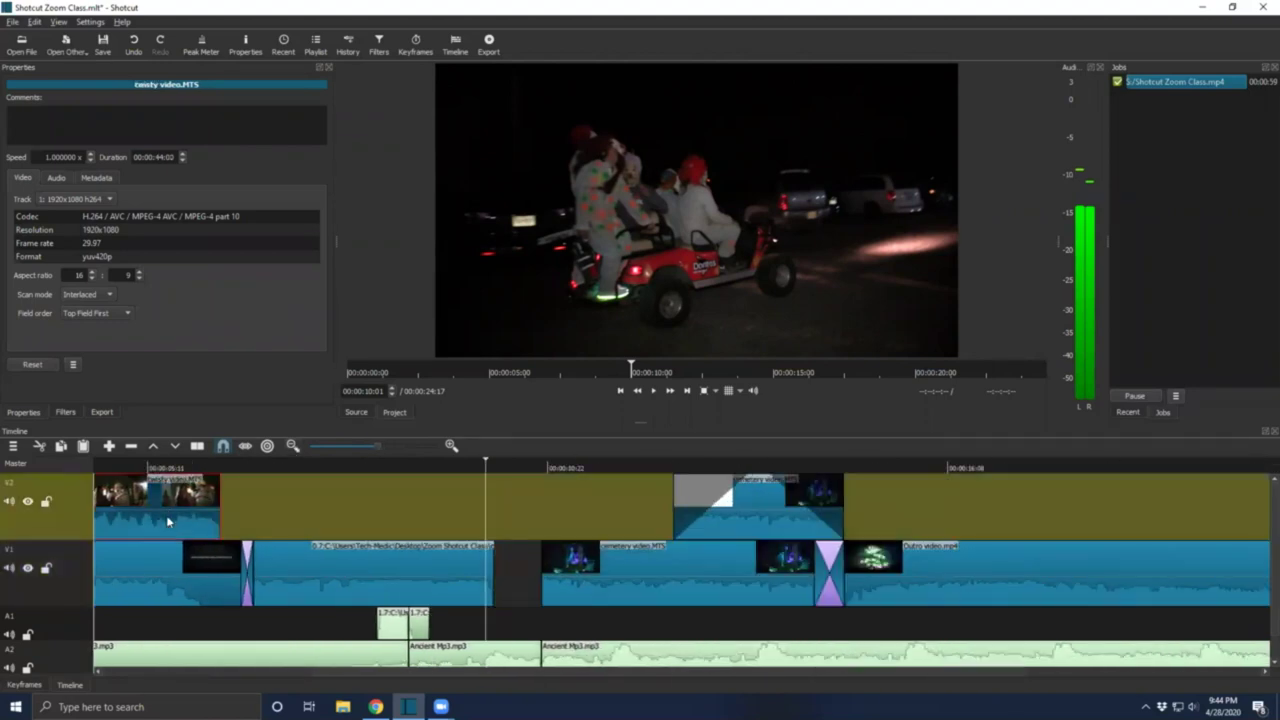
Move the V1 cemetery clip back against the end of the clown car clip and reduce its playback speed.
left_click(665, 582)
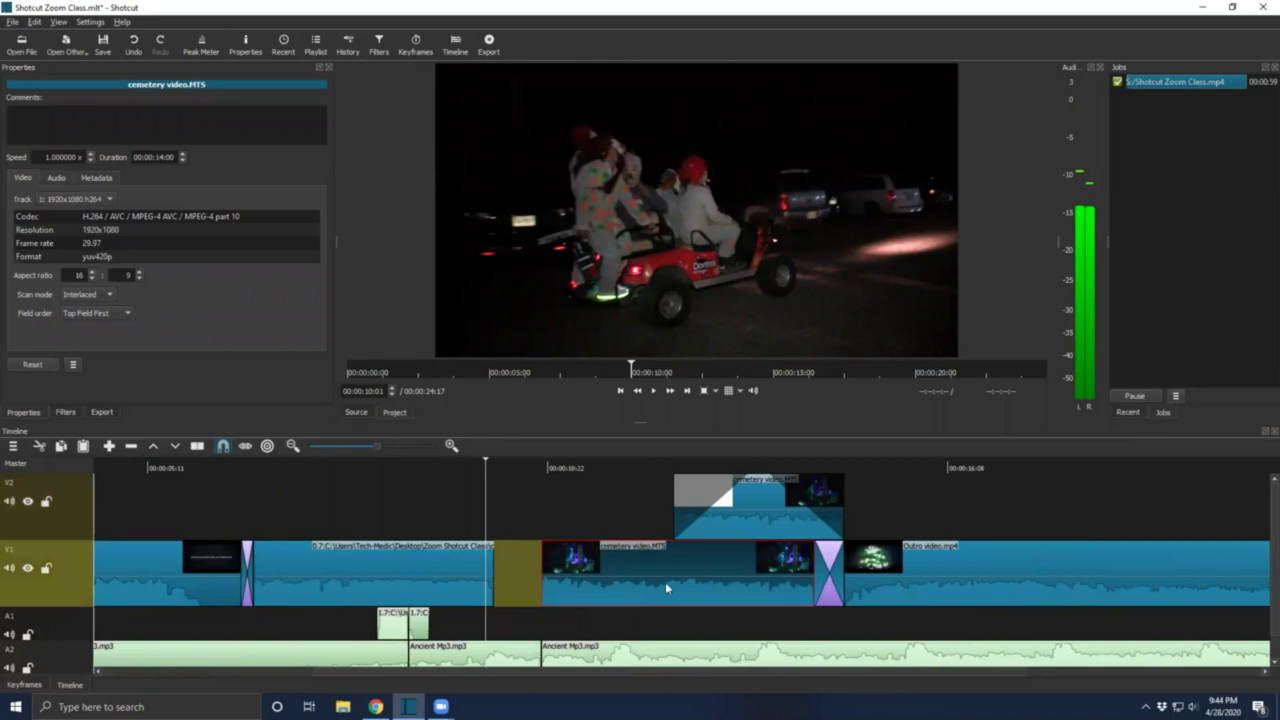
left_click_drag(745, 575, 705, 579)
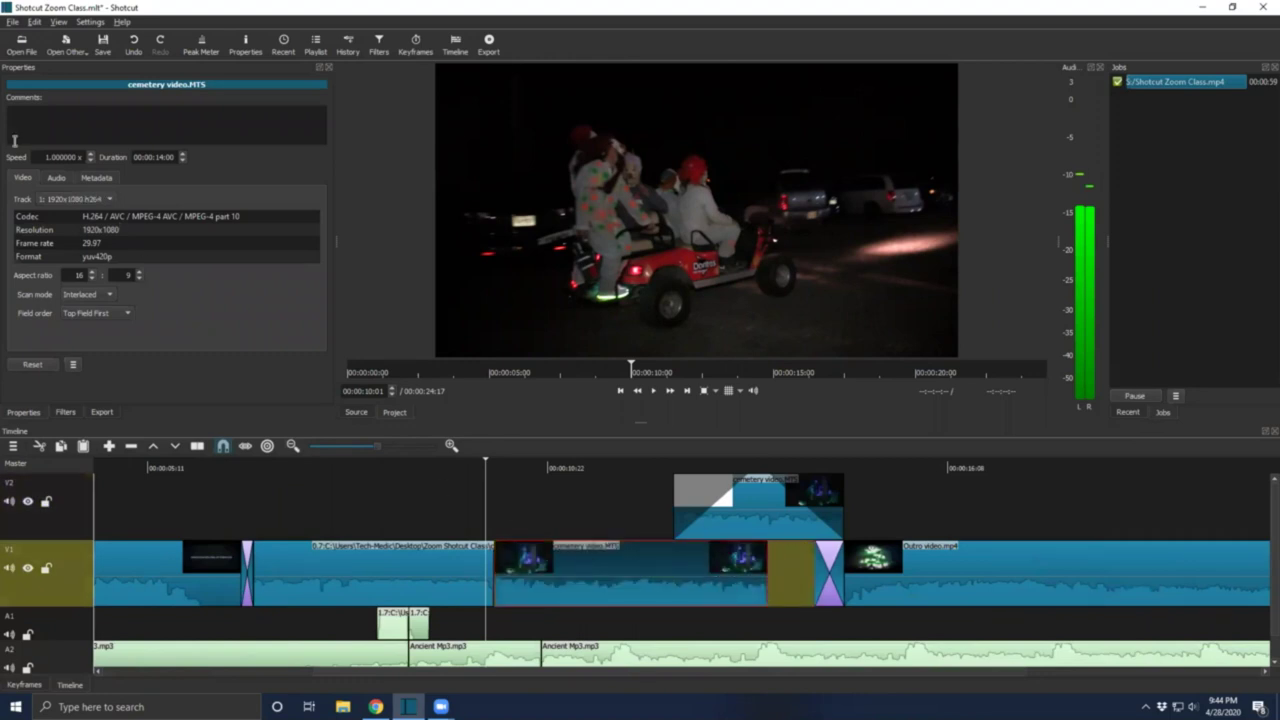
left_click(91, 161)
left_click(91, 160)
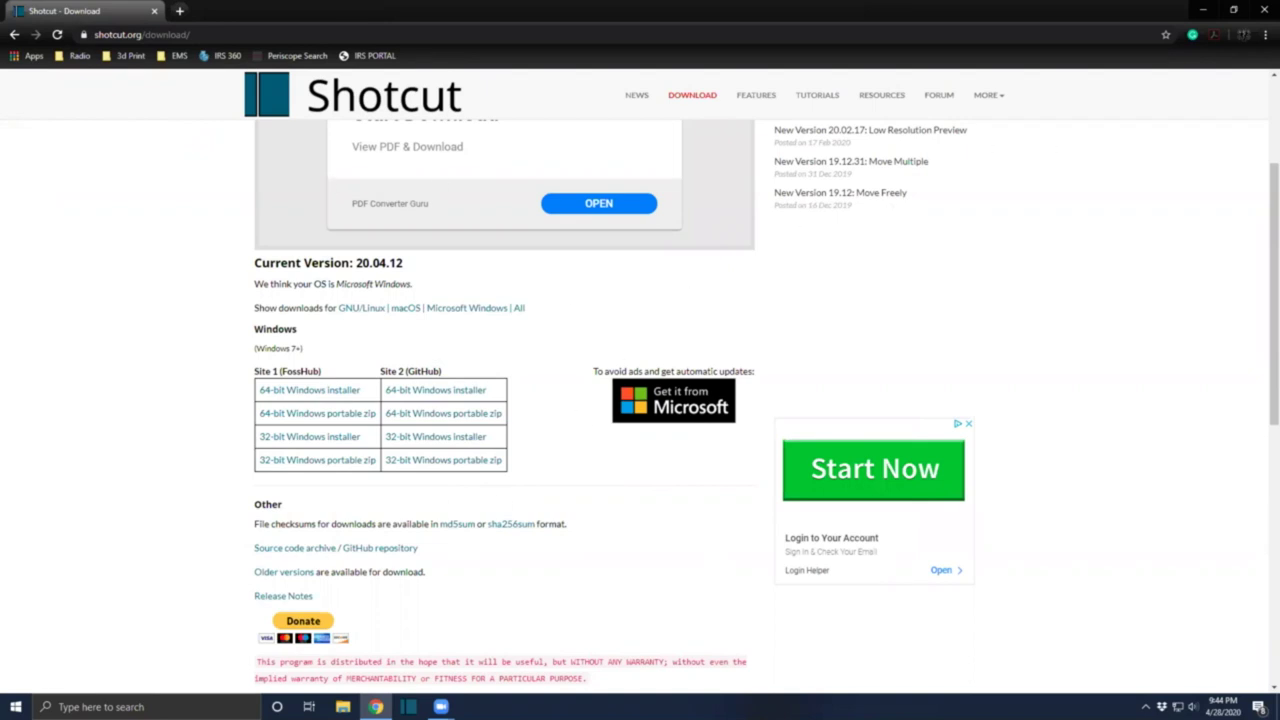
Open the News page of the Shotcut website in Chrome and read the version 20.04.12 new features, fixes and changes.
scroll(574, 414, "up", 2)
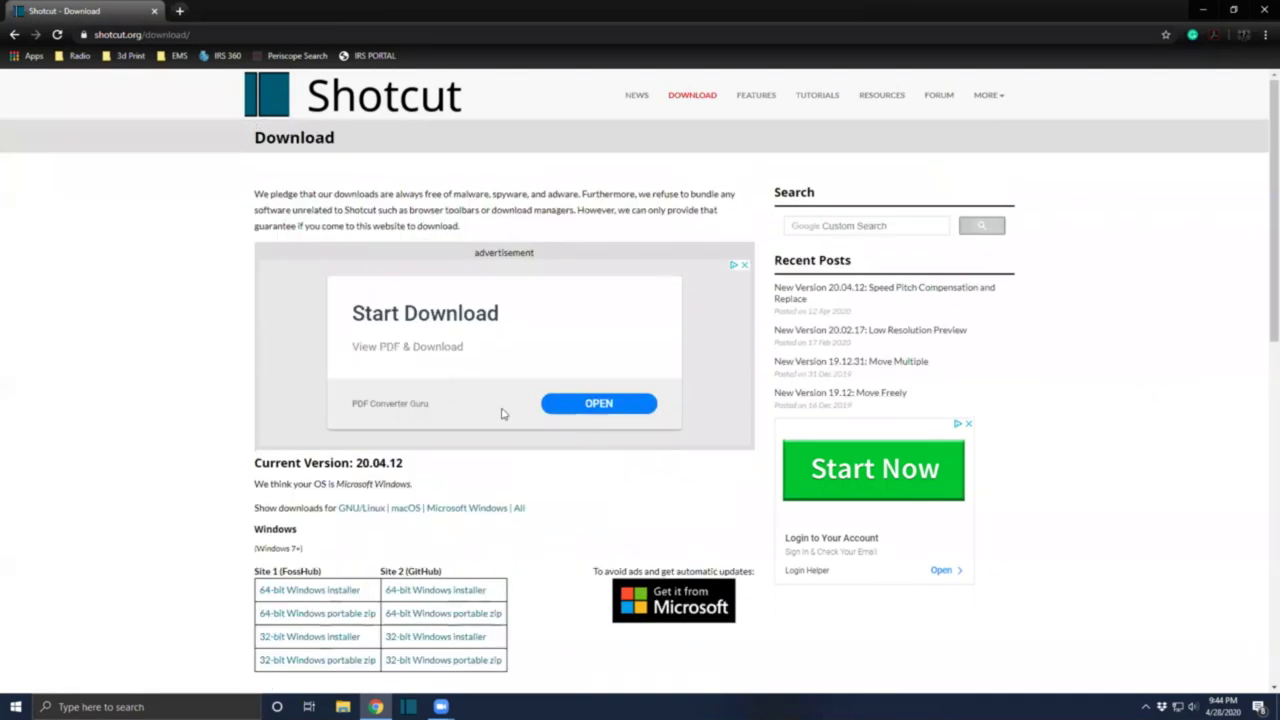
left_click(632, 96)
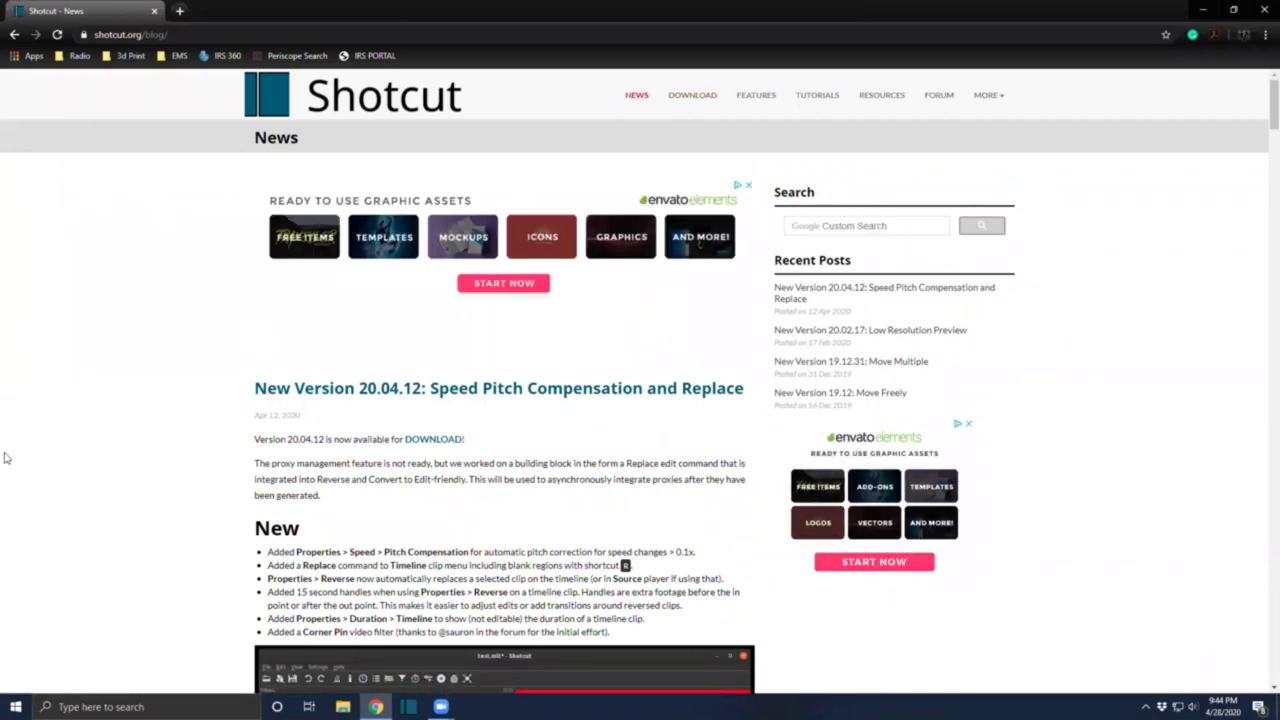
scroll(136, 481, "down", 3)
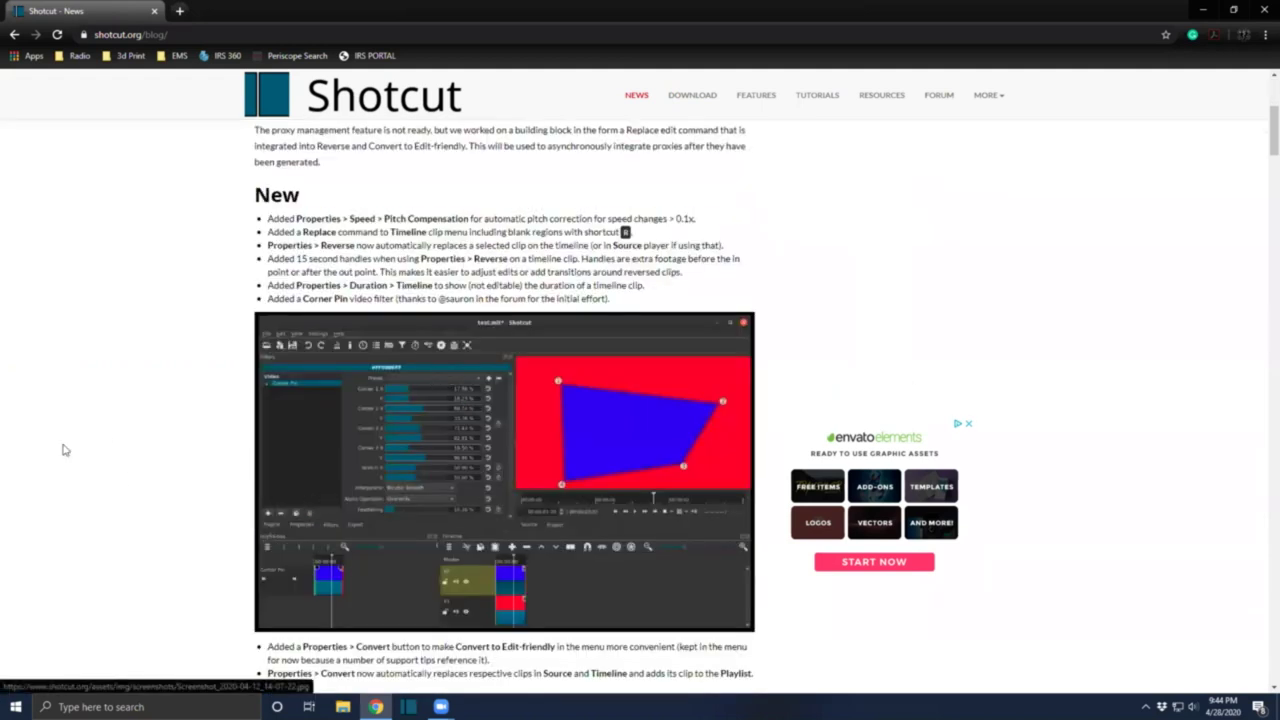
scroll(224, 357, "up", 3)
scroll(306, 354, "down", 4)
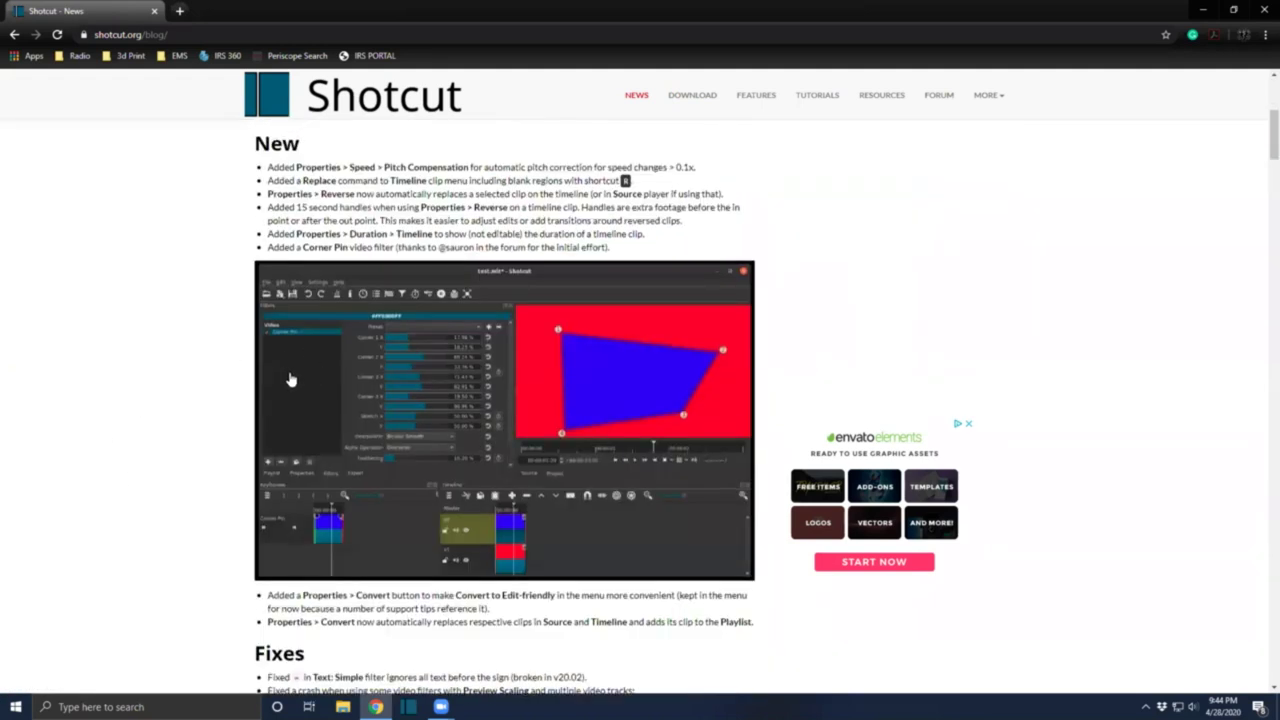
scroll(291, 371, "up", 1)
scroll(385, 350, "down", 1)
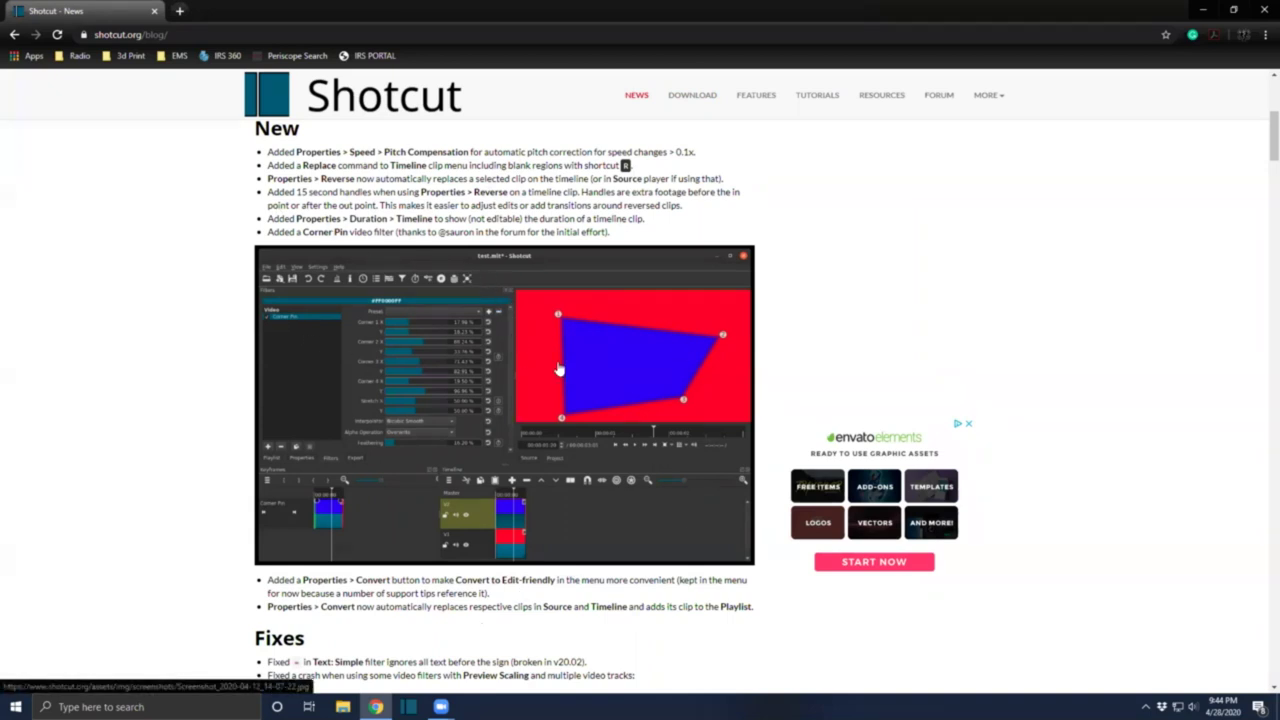
scroll(533, 460, "down", 5)
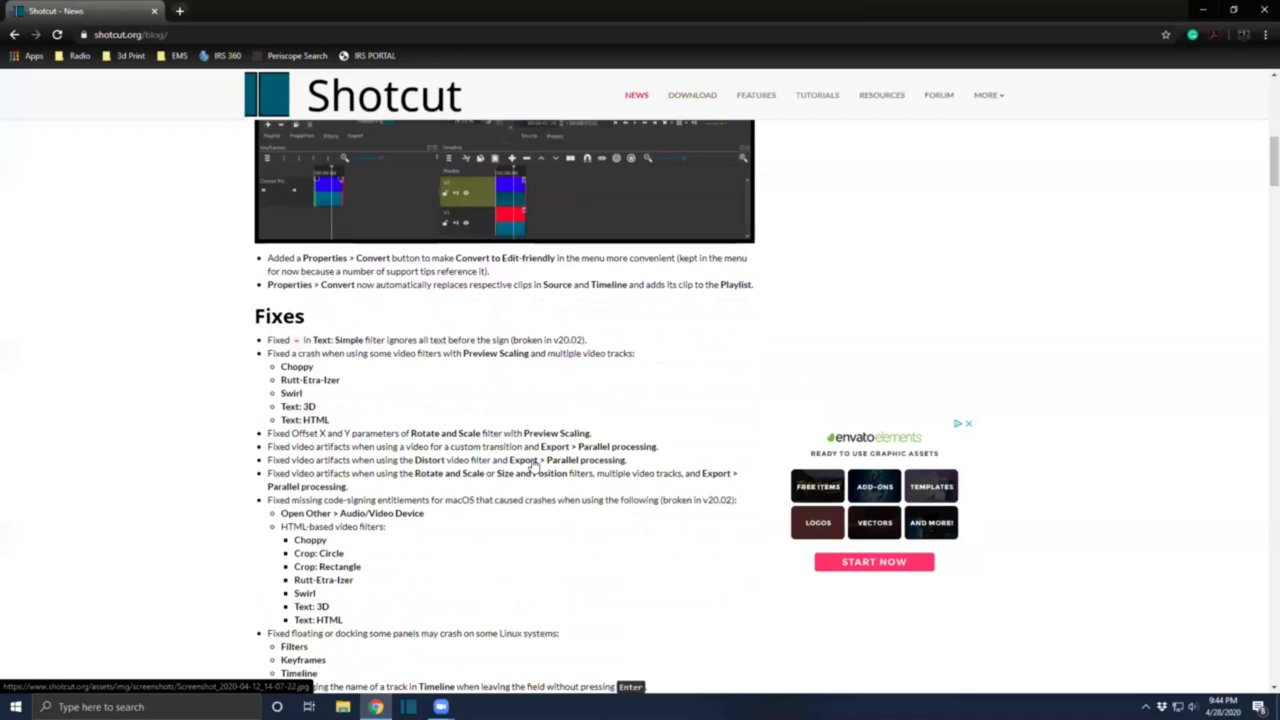
scroll(533, 460, "down", 2)
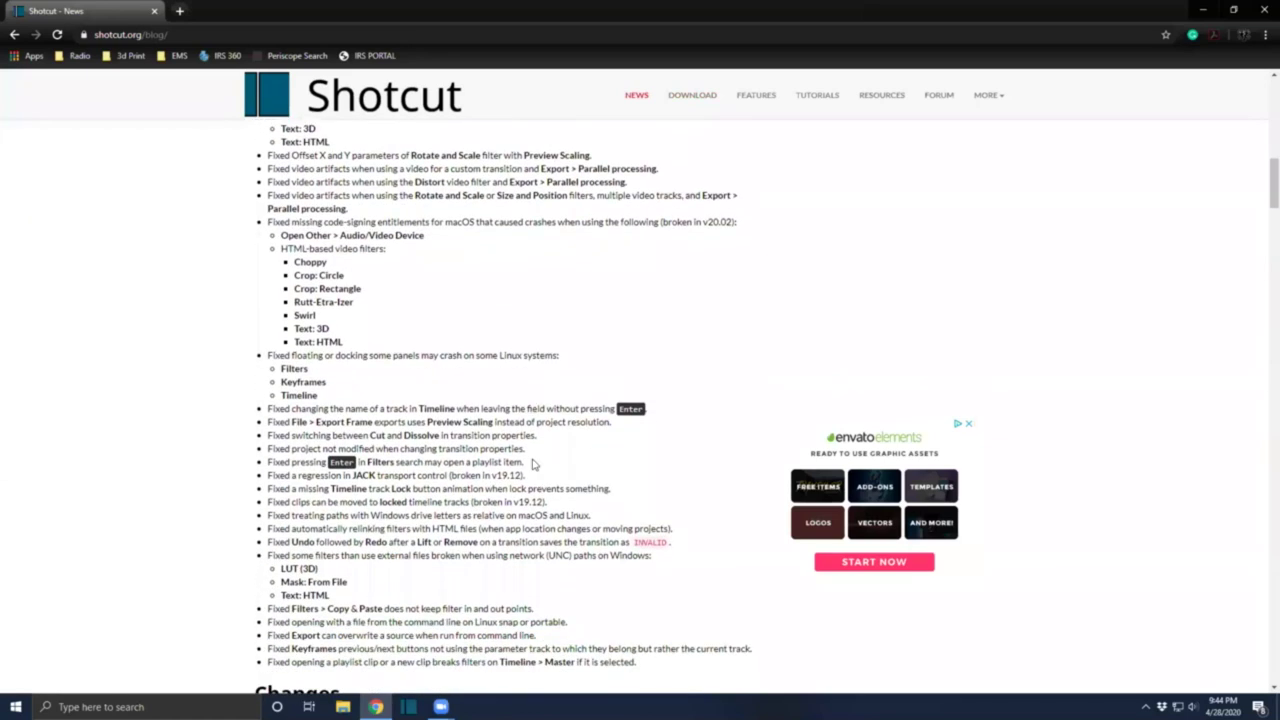
scroll(533, 463, "down", 2)
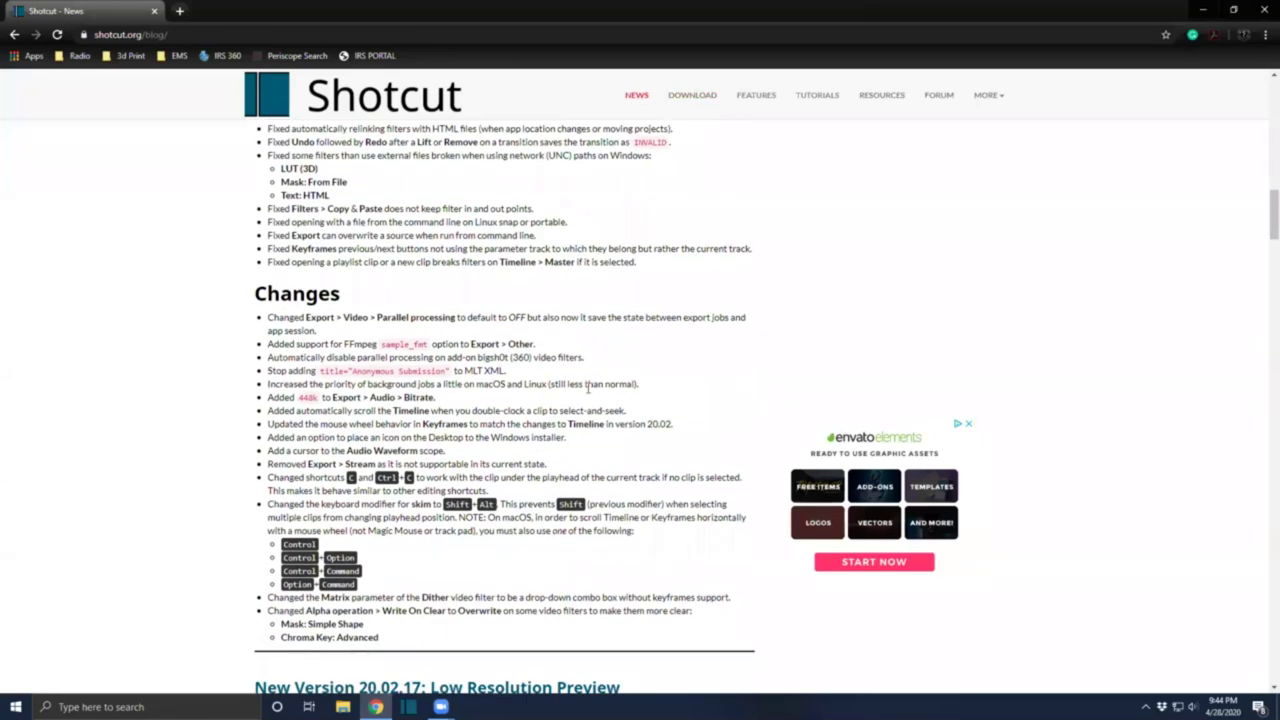
Look over the version 20.02.17 release notes on low resolution preview scaling.
scroll(588, 388, "down", 5)
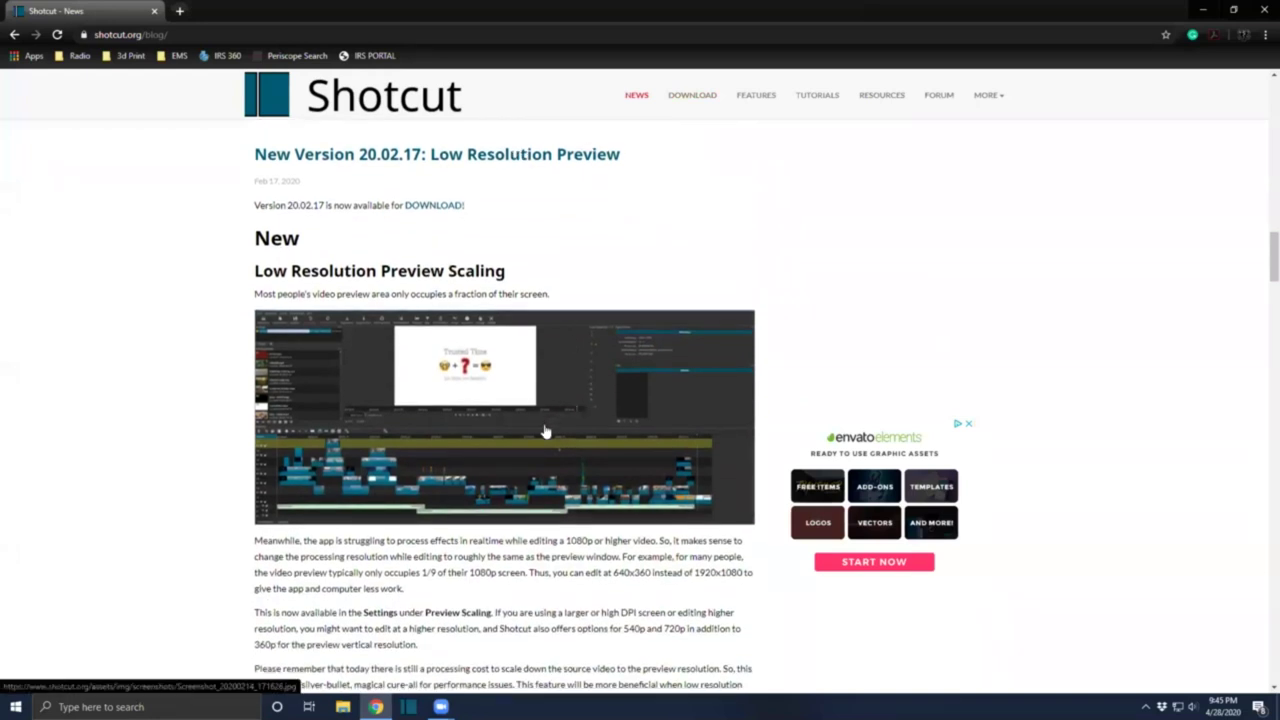
scroll(545, 432, "down", 2)
scroll(487, 356, "up", 1)
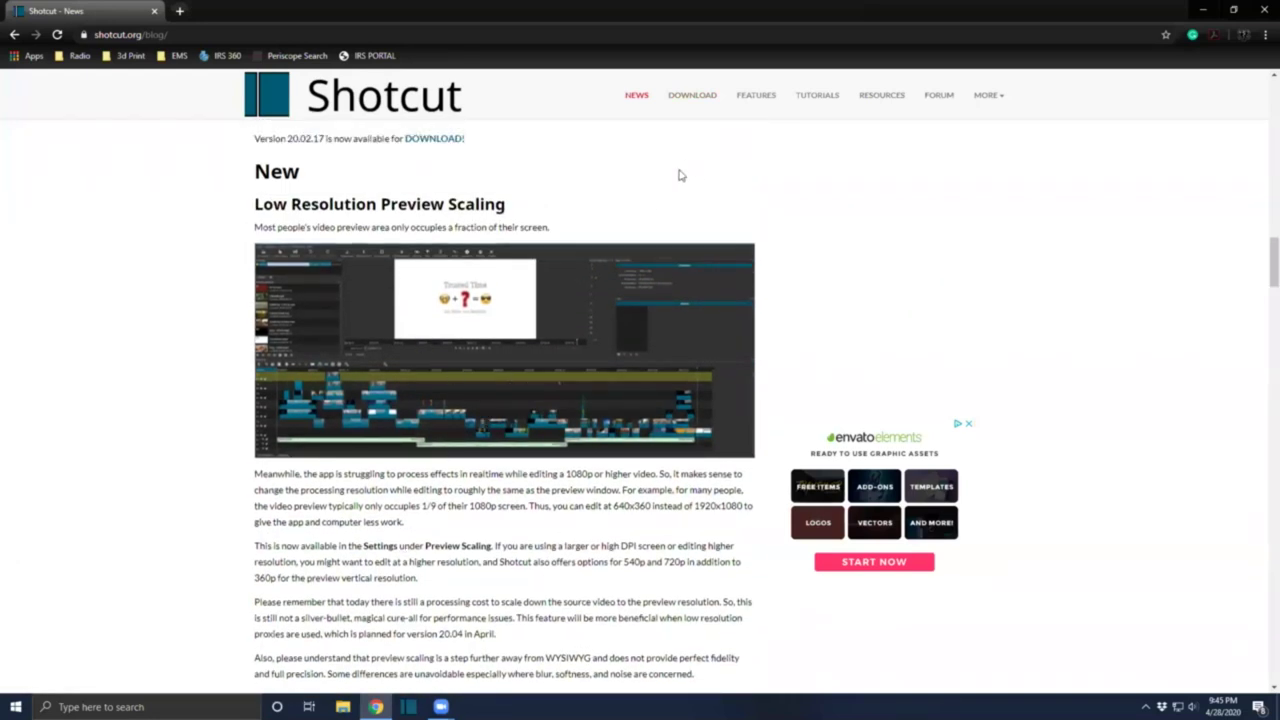
Open the website's Tutorials page and look through its videos and additional tutorial links.
left_click(818, 96)
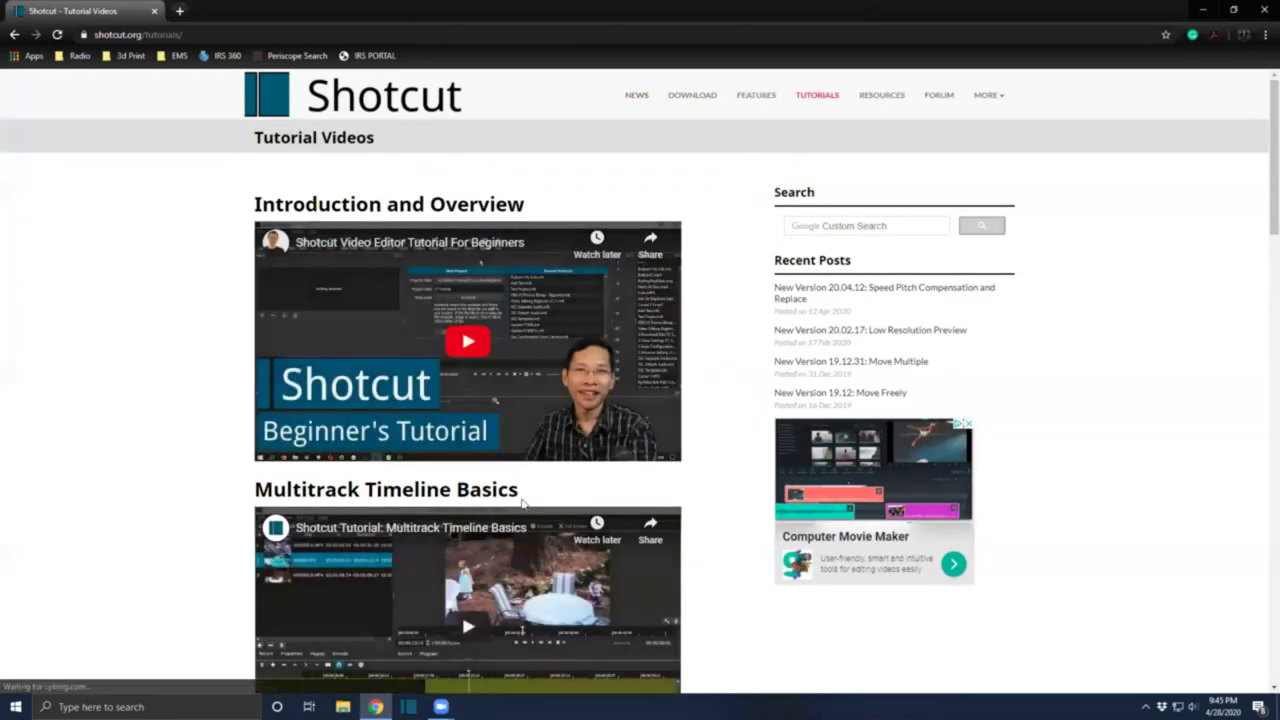
scroll(521, 502, "down", 1)
scroll(520, 503, "down", 6)
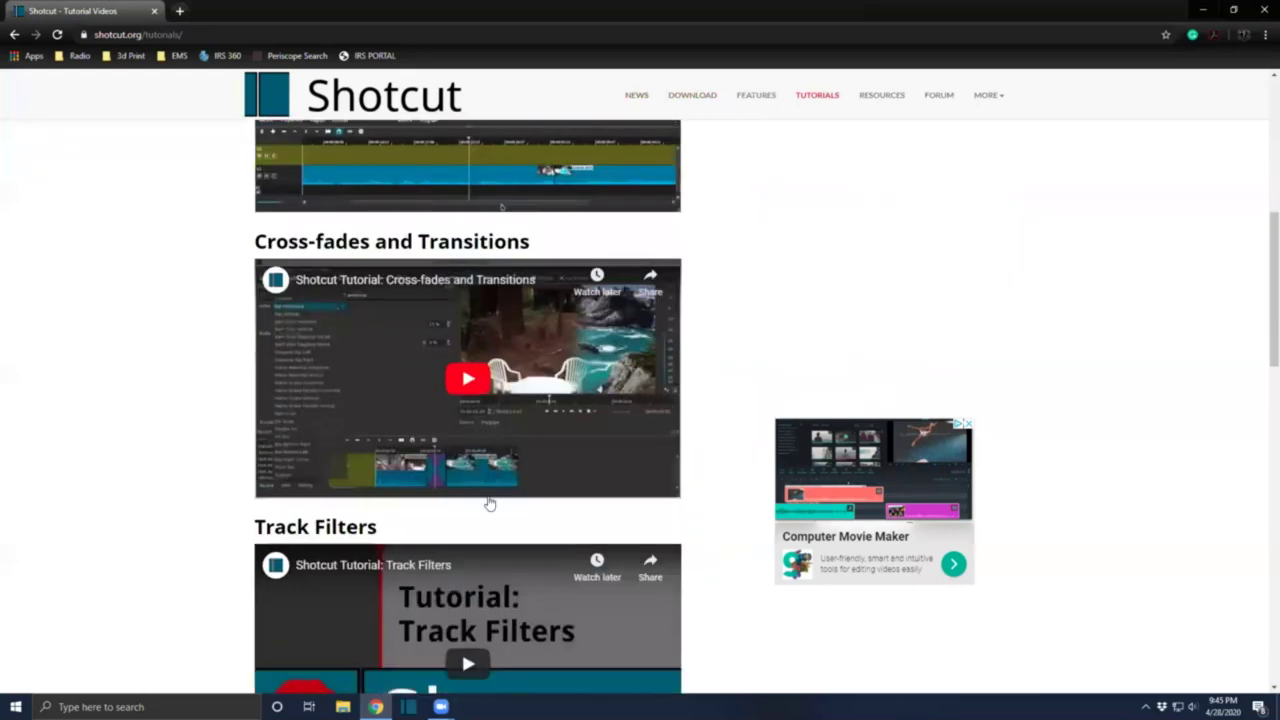
scroll(489, 503, "down", 5)
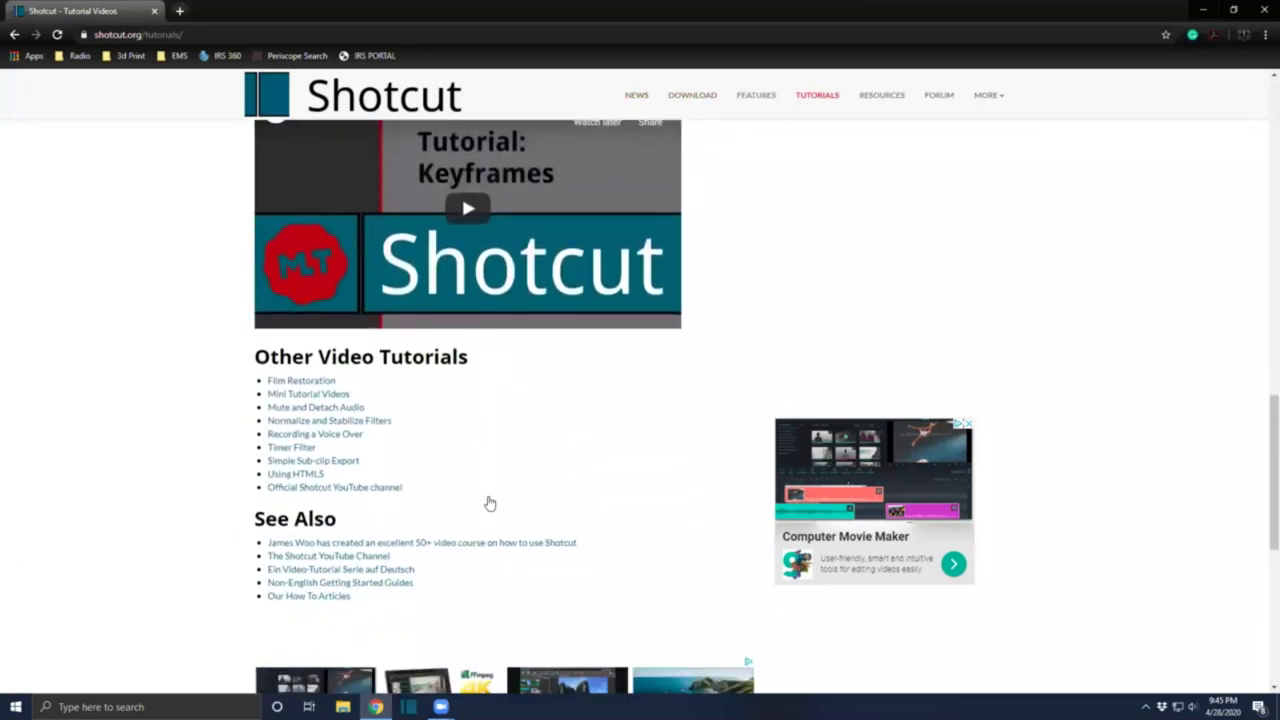
scroll(489, 503, "down", 2)
scroll(500, 477, "up", 14)
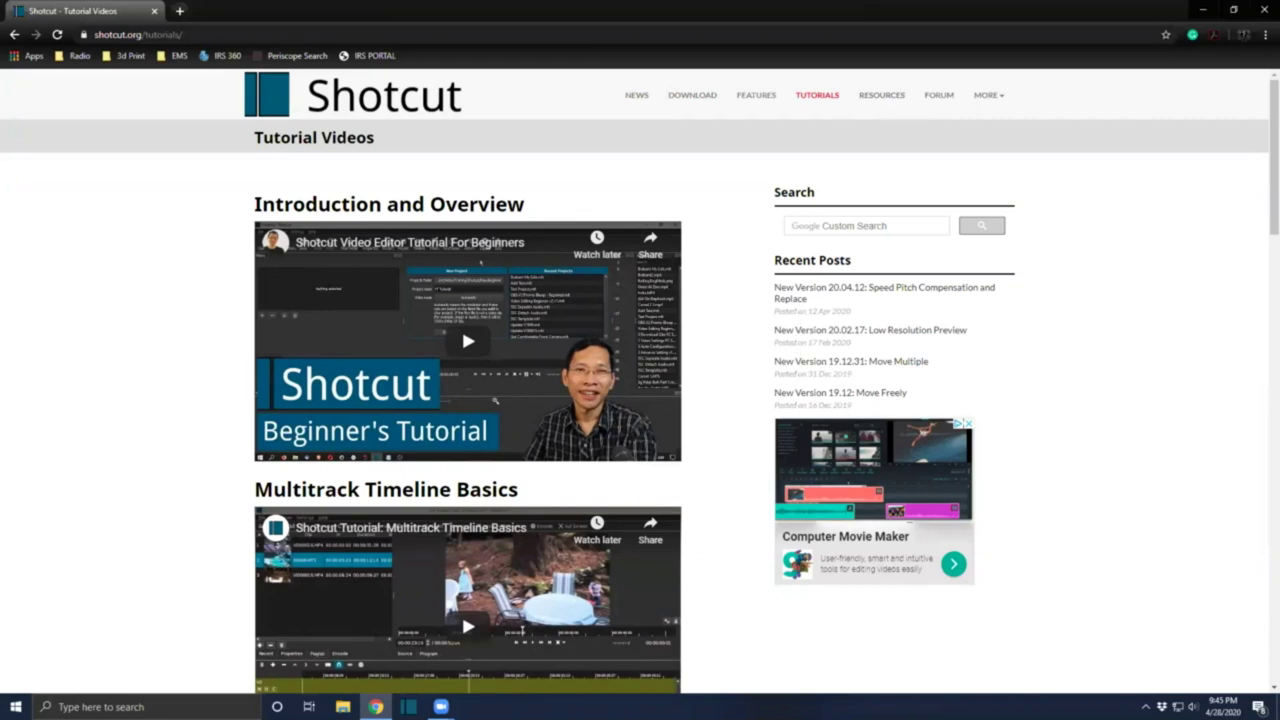
Open Task Manager, check CPU performance and the running processes' resource use, and return to the Shotcut web page.
key("ctrl+shift+Escape")
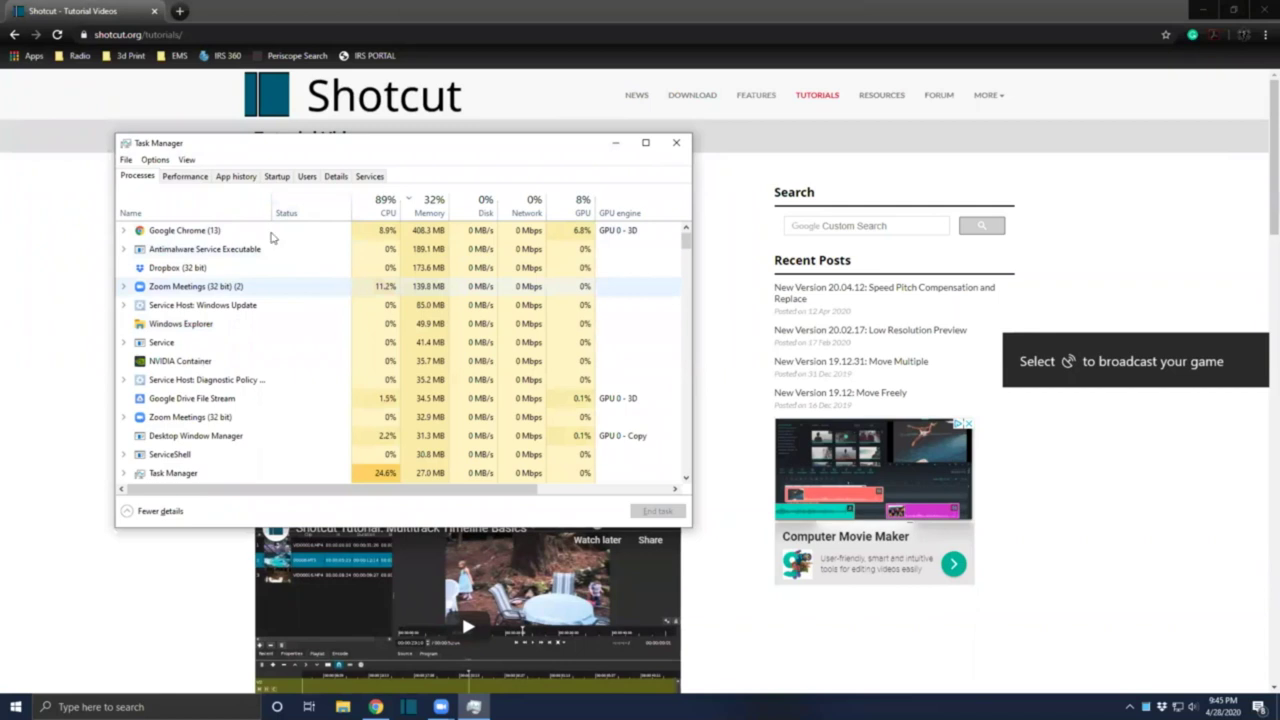
left_click(186, 177)
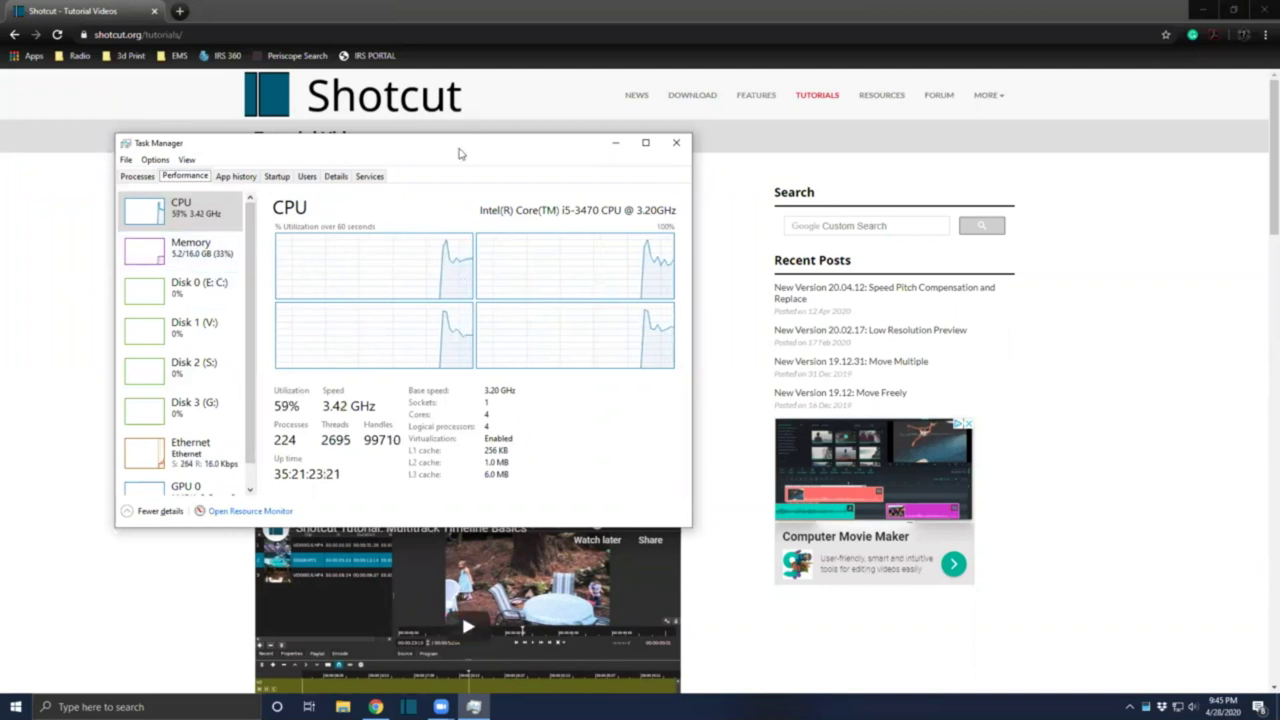
left_click_drag(462, 158, 463, 195)
left_click(132, 214)
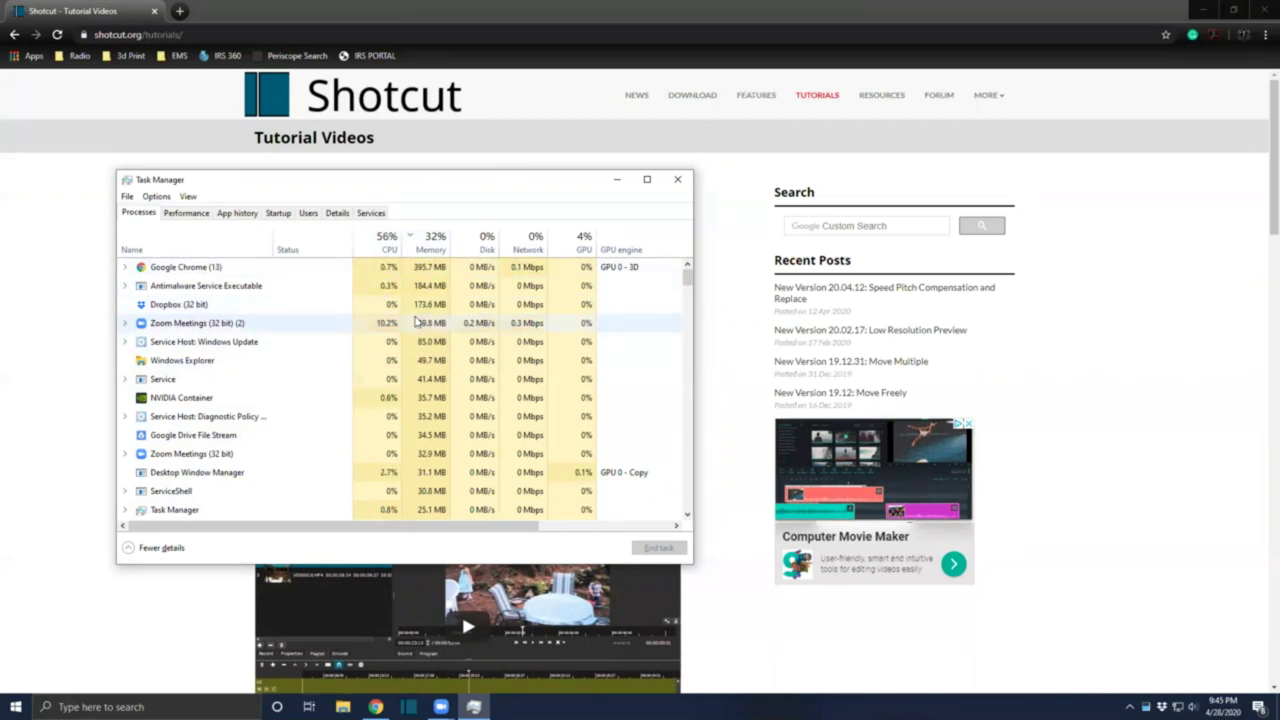
left_click(425, 27)
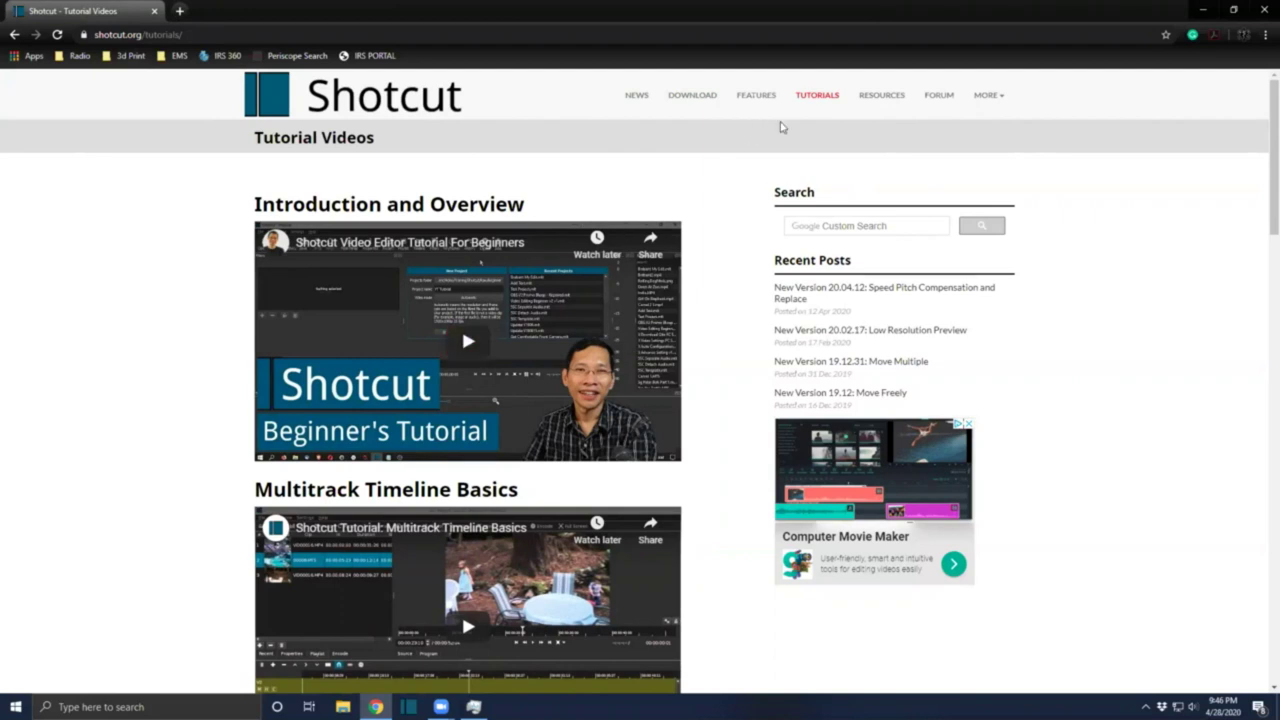
Open the website's Resources page, follow its link to the free tutorial videos, and look through that page.
left_click(866, 97)
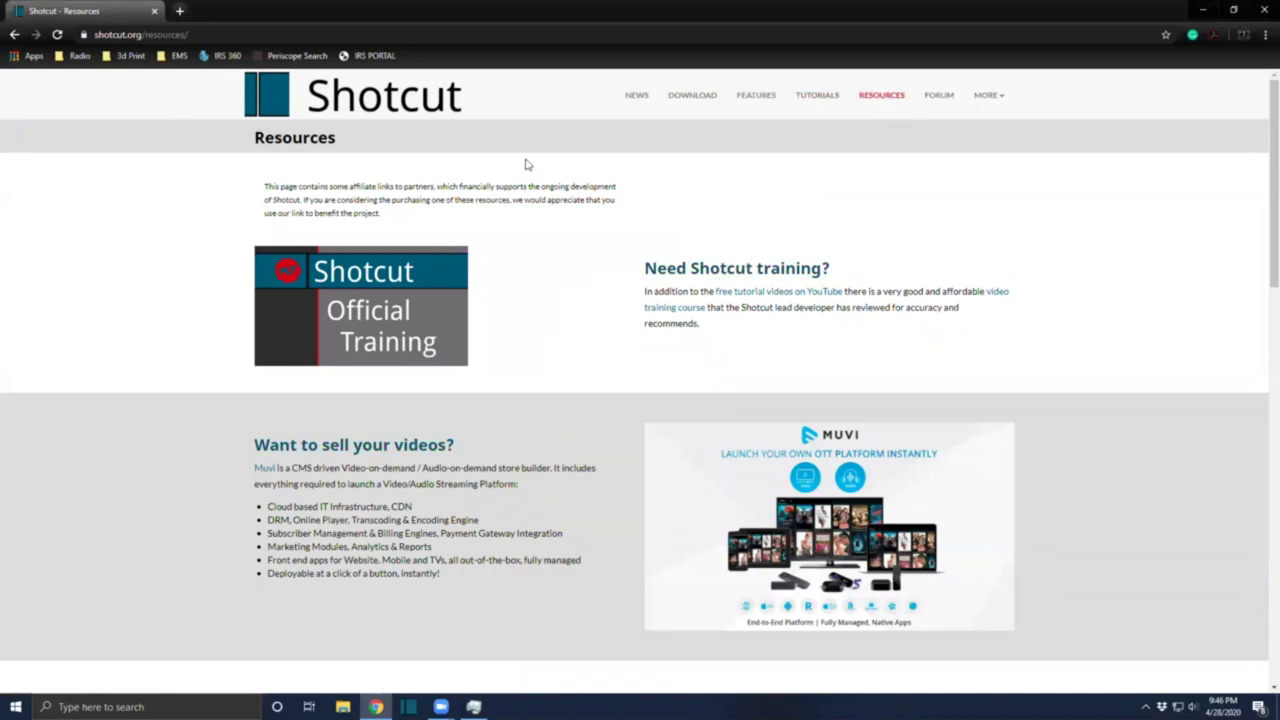
left_click(753, 293)
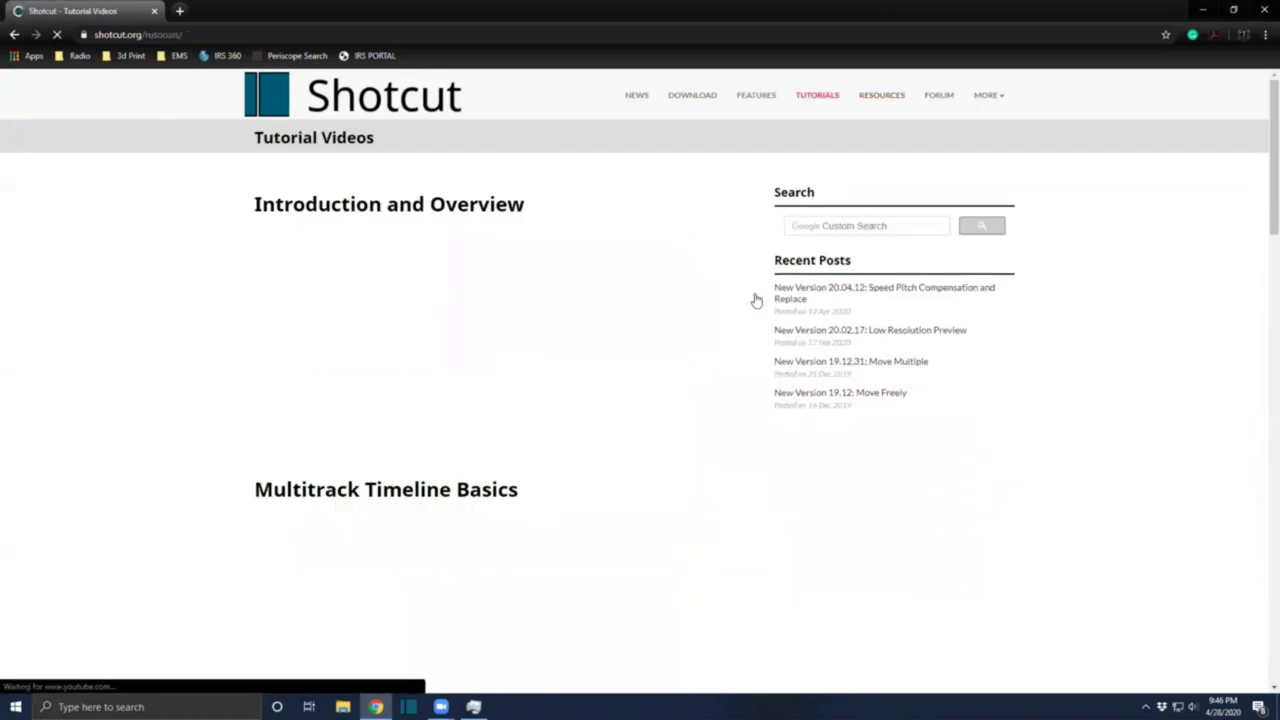
scroll(731, 391, "down", 8)
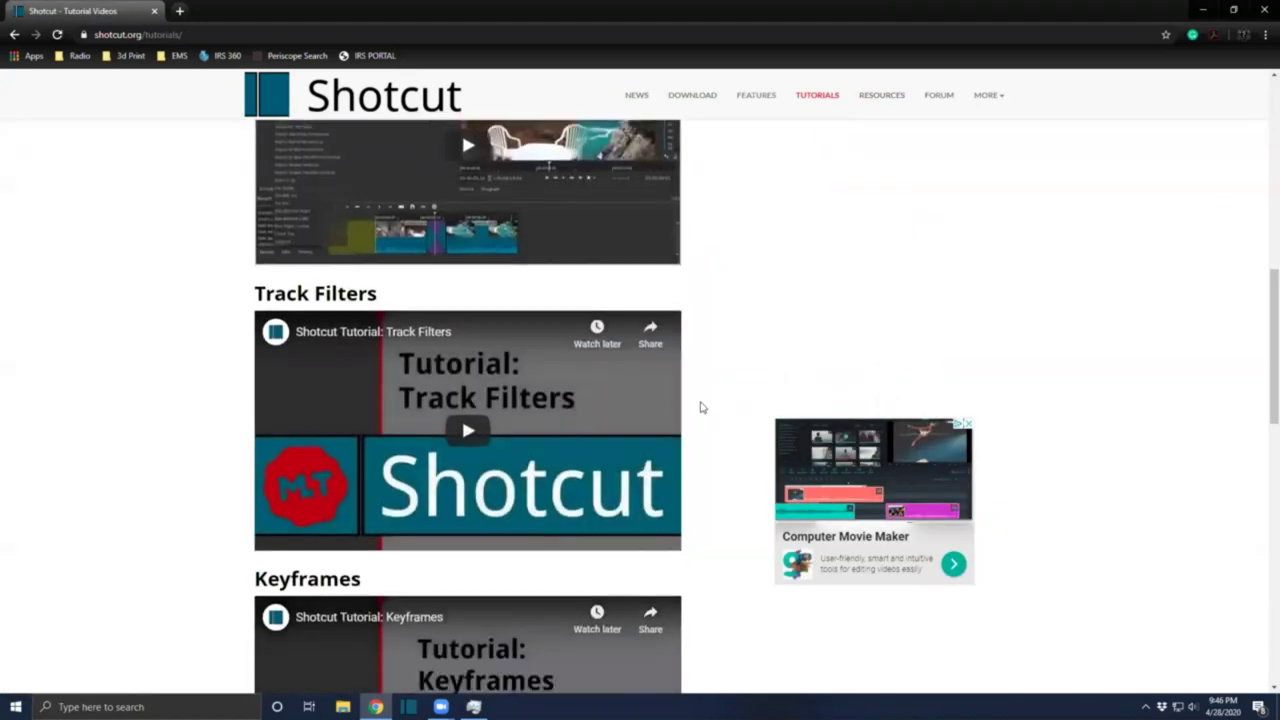
scroll(701, 407, "down", 10)
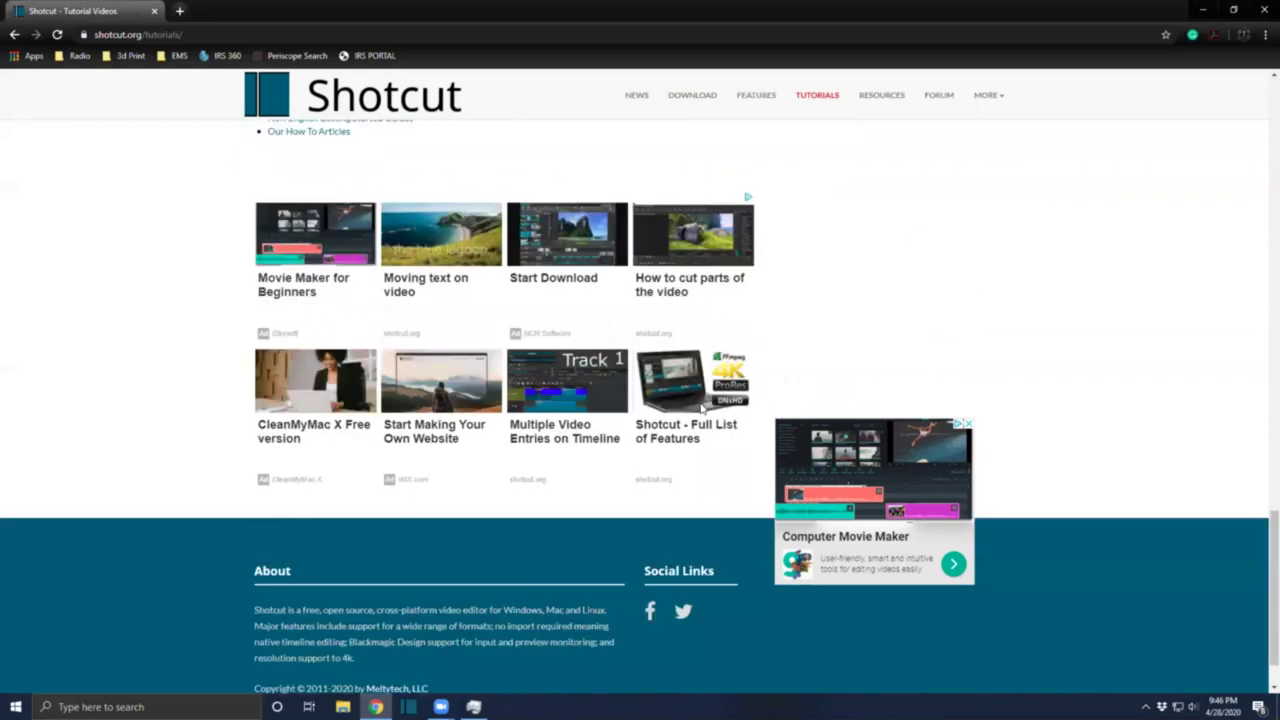
scroll(701, 407, "up", 18)
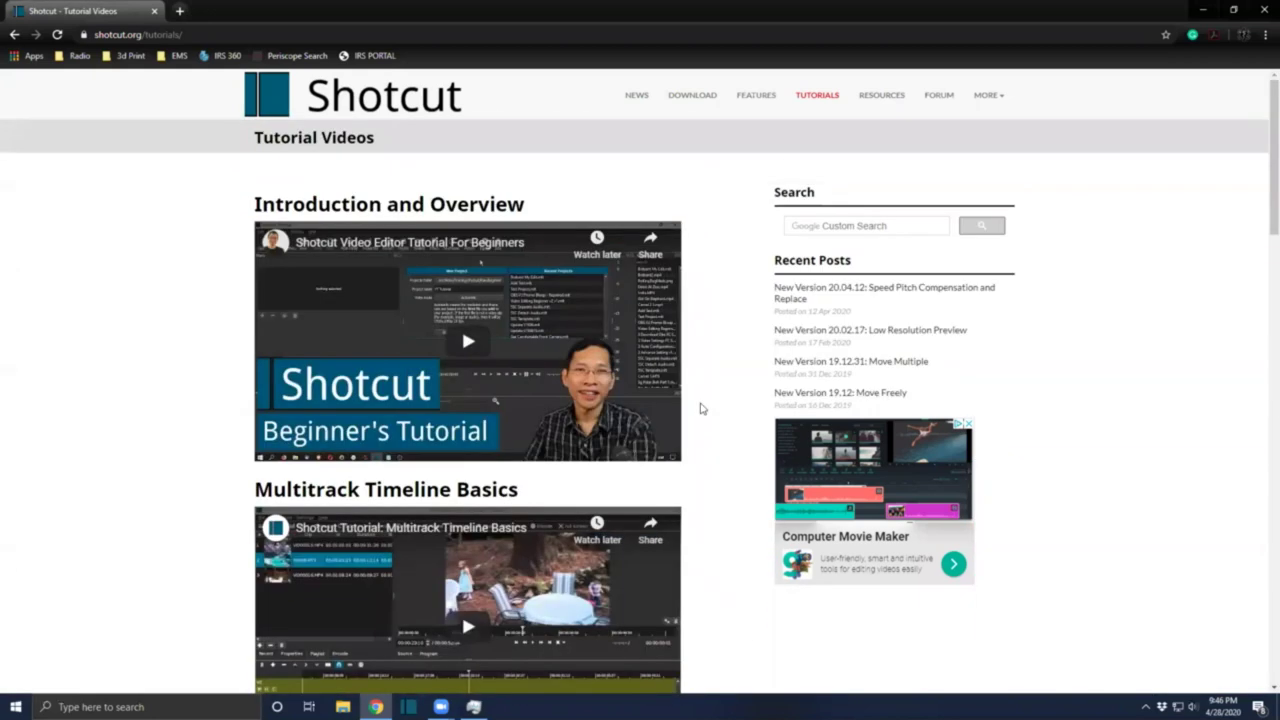
scroll(701, 408, "down", 1)
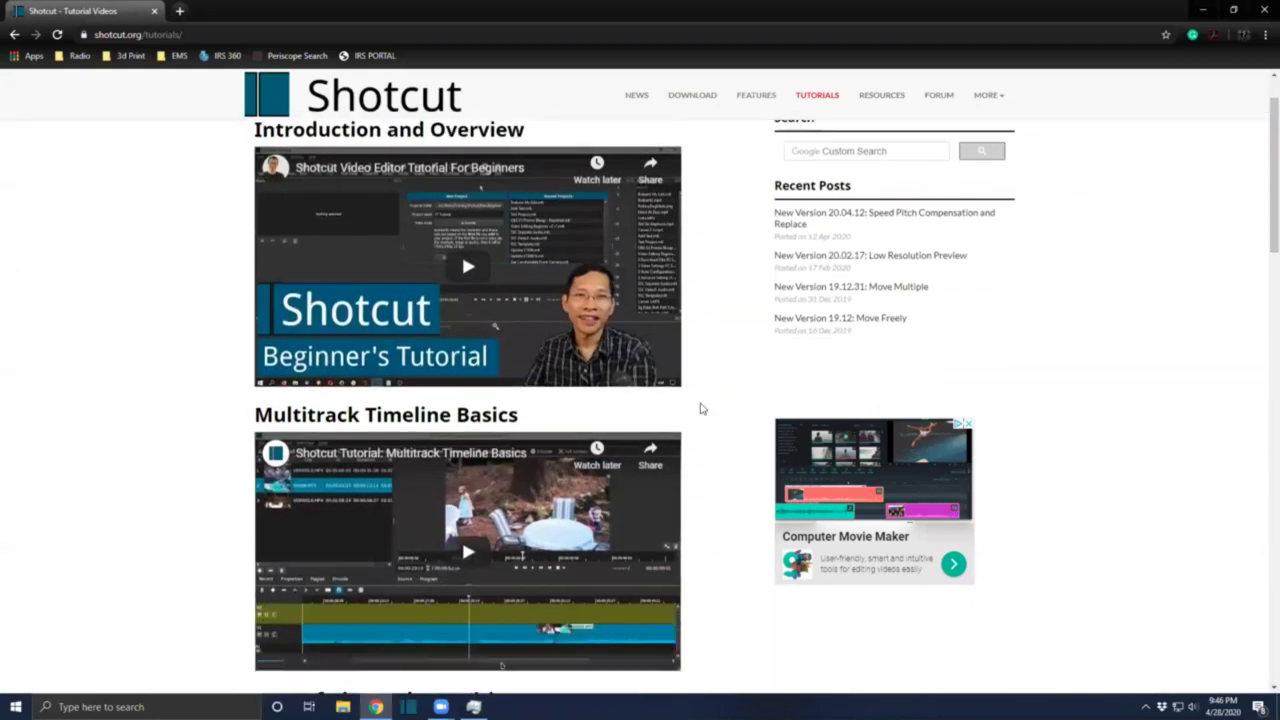
scroll(700, 408, "up", 1)
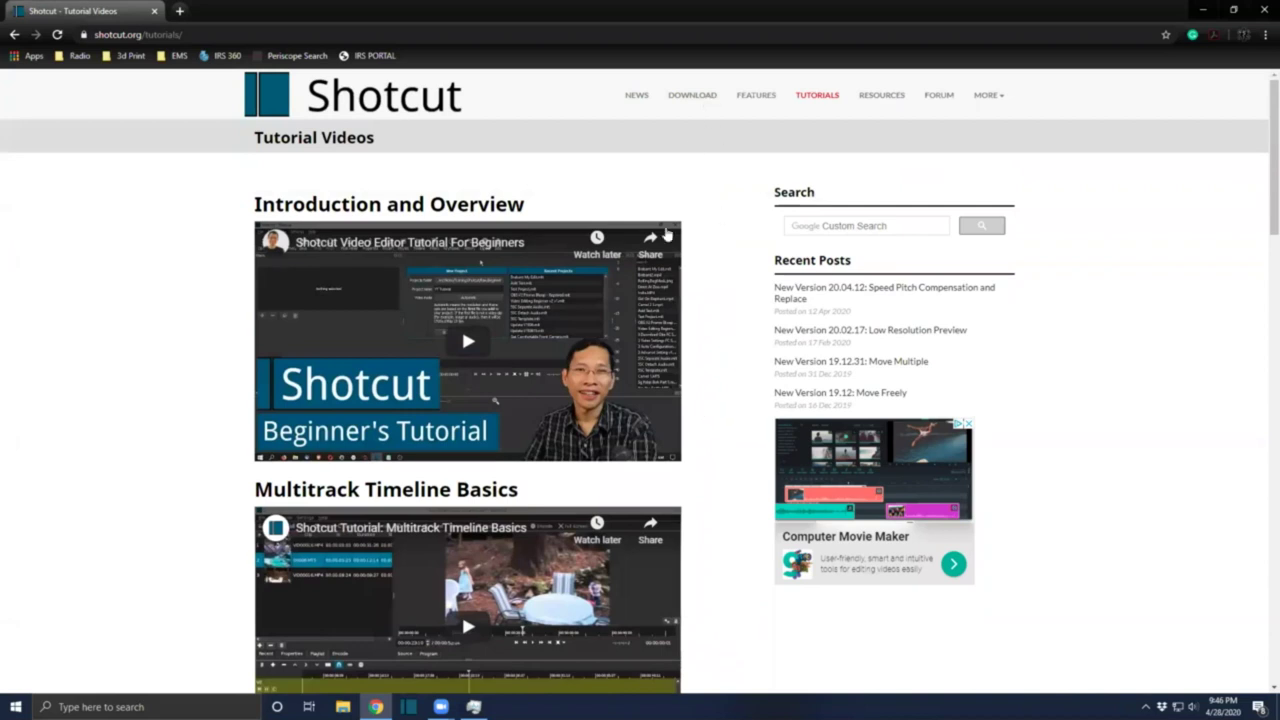